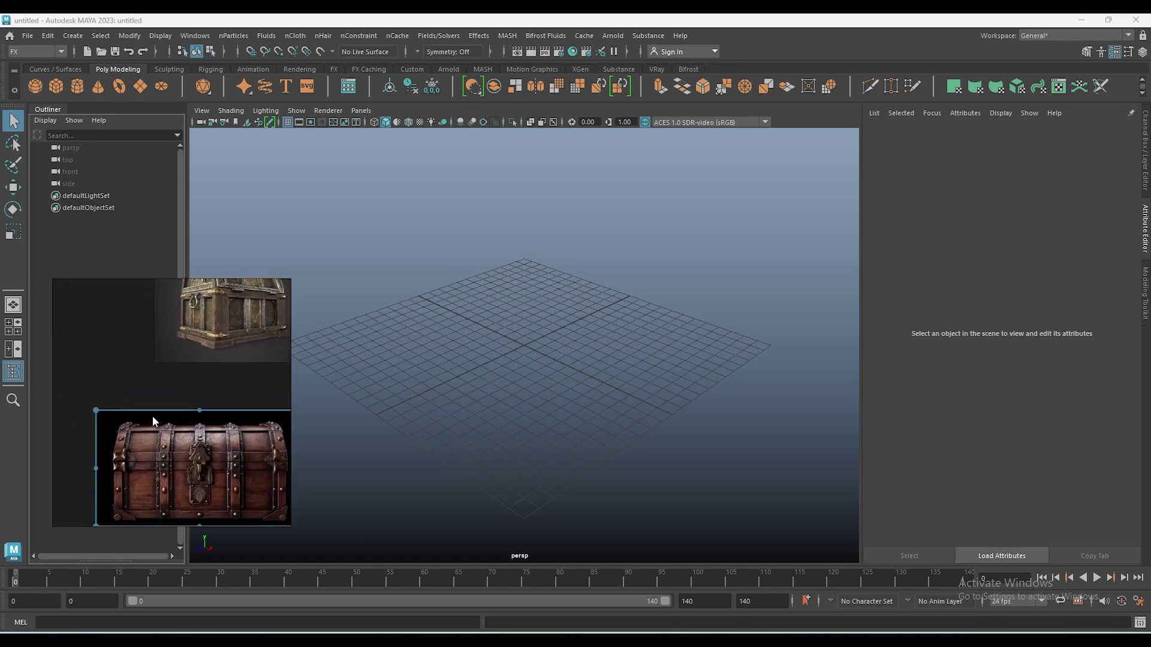
Move the treasure chest reference images to the lower left and orbit the perspective view.
{"action": "mouse_move", "coordinate": [210, 450]}
{"action": "middle_mouse_down"}
{"action": "mouse_move", "coordinate": [114, 355]}
{"action": "mouse_move", "coordinate": [164, 428]}
{"action": "mouse_move", "coordinate": [173, 408]}
{"action": "mouse_move", "coordinate": [155, 394]}
{"action": "mouse_move", "coordinate": [181, 392]}
{"action": "mouse_move", "coordinate": [187, 423]}
{"action": "mouse_move", "coordinate": [207, 358]}
{"action": "mouse_move", "coordinate": [208, 394]}
{"action": "mouse_move", "coordinate": [193, 400]}
{"action": "middle_mouse_up"}
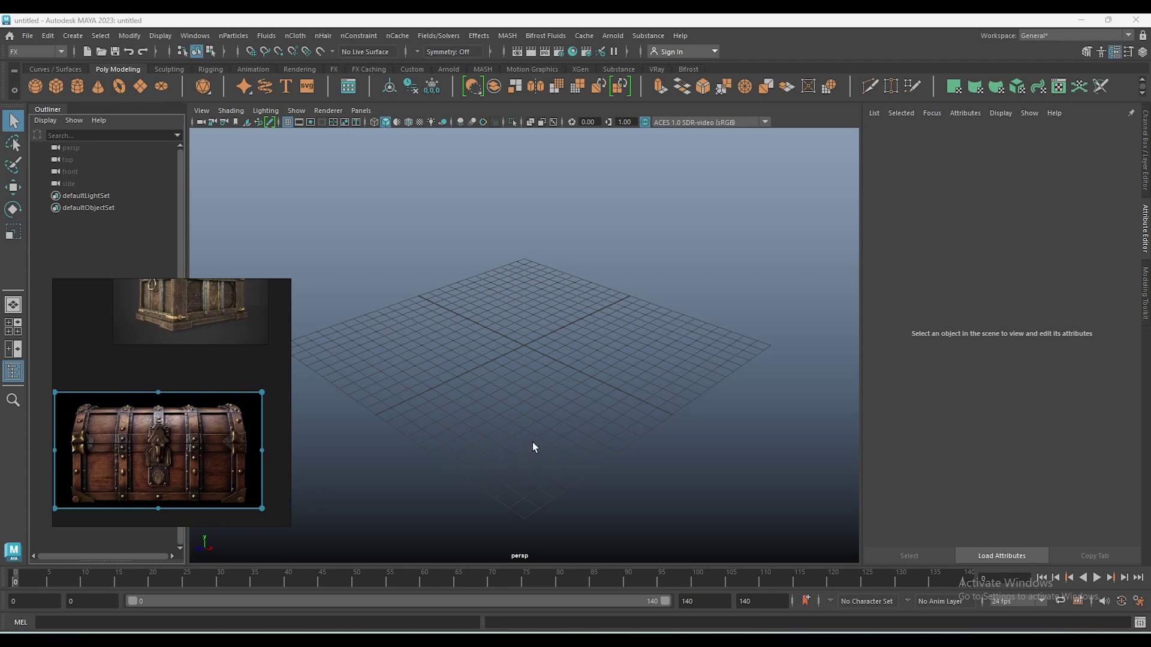
{"action": "mouse_move", "coordinate": [578, 437]}
{"action": "left_mouse_down", "text": "alt"}
{"action": "mouse_move", "coordinate": [545, 441]}
{"action": "mouse_move", "coordinate": [537, 424]}
{"action": "mouse_move", "coordinate": [583, 434]}
{"action": "mouse_move", "coordinate": [565, 427]}
{"action": "mouse_move", "coordinate": [574, 434]}
{"action": "left_mouse_up", "text": "alt"}
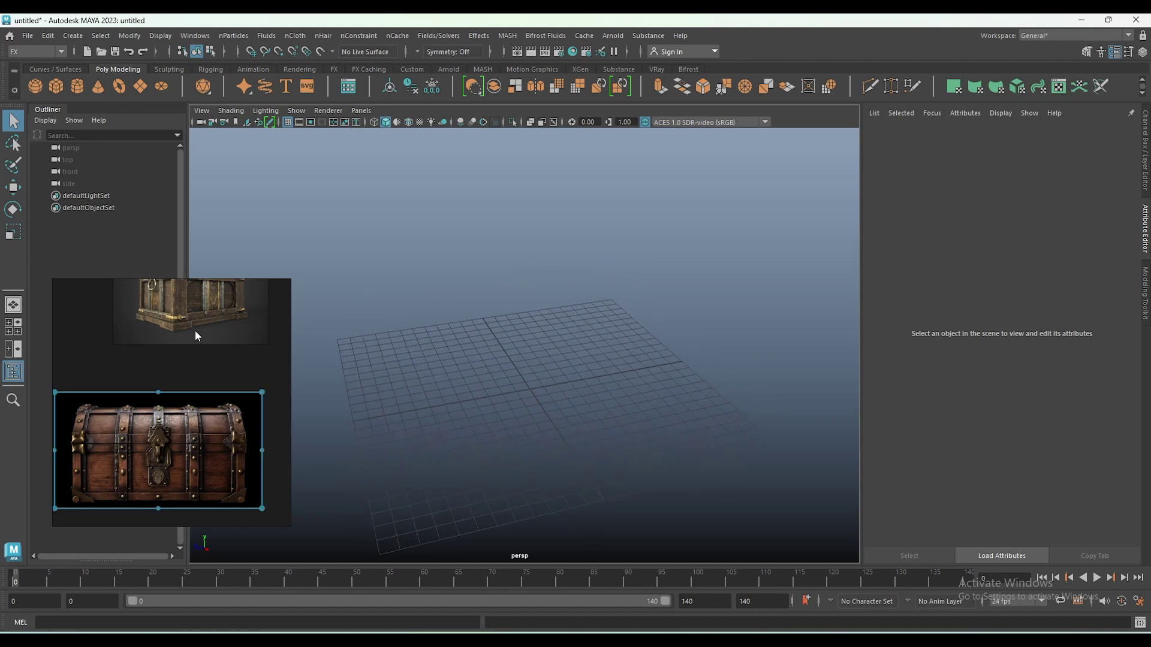
{"action": "left_click_drag", "start_coordinate": [195, 330], "coordinate": [138, 179]}
Draw a rectangular polygon box for the chest base and delete its top face.
{"action": "left_click", "coordinate": [56, 86]}
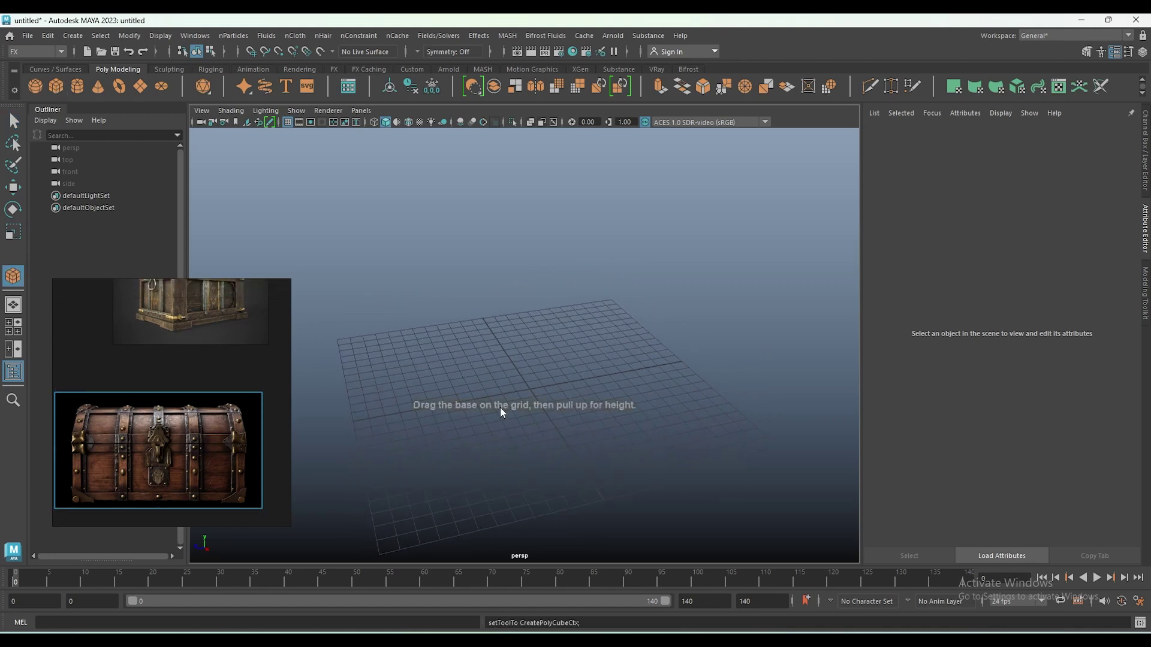
{"action": "mouse_move", "coordinate": [451, 393]}
{"action": "left_mouse_down"}
{"action": "mouse_move", "coordinate": [688, 424]}
{"action": "mouse_move", "coordinate": [681, 320]}
{"action": "left_mouse_up"}
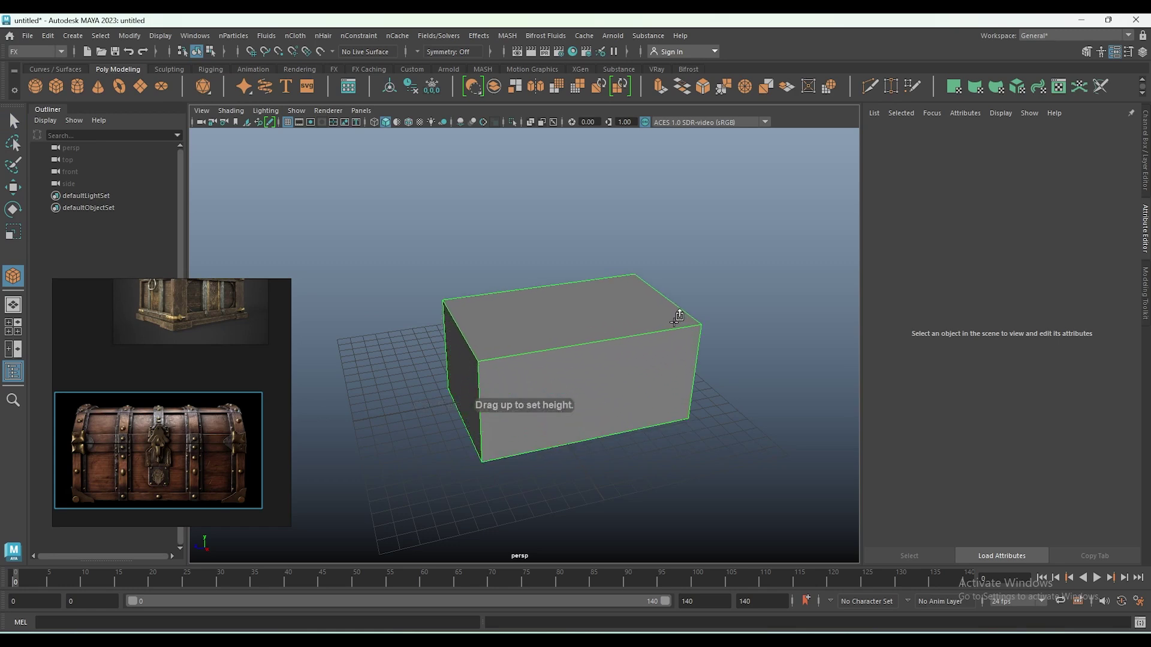
{"action": "mouse_move", "coordinate": [720, 375]}
{"action": "left_mouse_down", "text": "alt"}
{"action": "mouse_move", "coordinate": [663, 360]}
{"action": "mouse_move", "coordinate": [617, 452]}
{"action": "left_mouse_up", "text": "alt"}
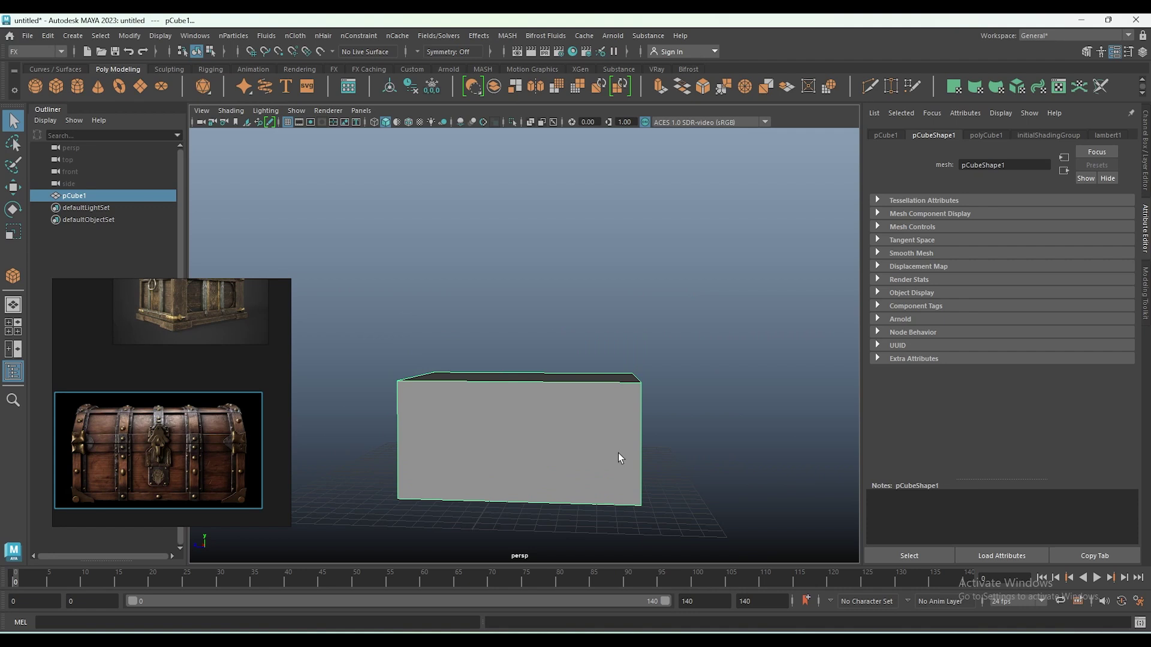
{"action": "mouse_move", "coordinate": [558, 429]}
{"action": "left_mouse_down", "text": "alt"}
{"action": "mouse_move", "coordinate": [617, 443]}
{"action": "mouse_move", "coordinate": [582, 423]}
{"action": "left_mouse_up", "text": "alt"}
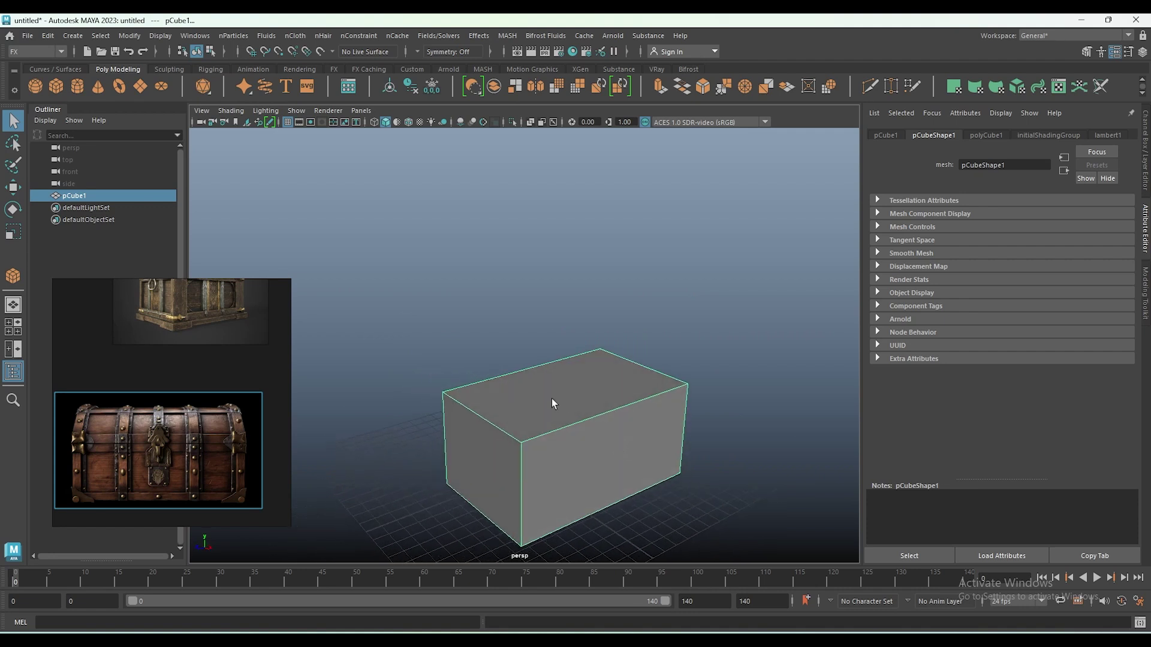
{"action": "right_click_drag", "start_coordinate": [551, 398], "coordinate": [556, 288]}
{"action": "left_click", "coordinate": [555, 372]}
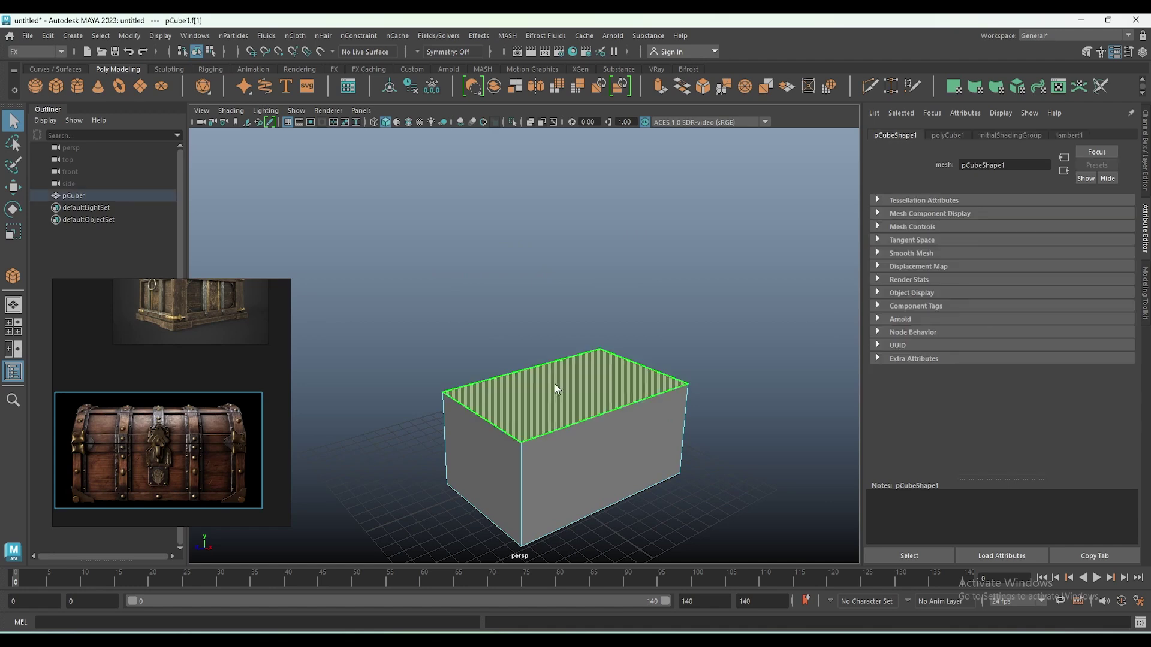
{"action": "key", "text": "Delete"}
{"action": "left_click_drag", "start_coordinate": [554, 382], "coordinate": [581, 406], "text": "alt"}
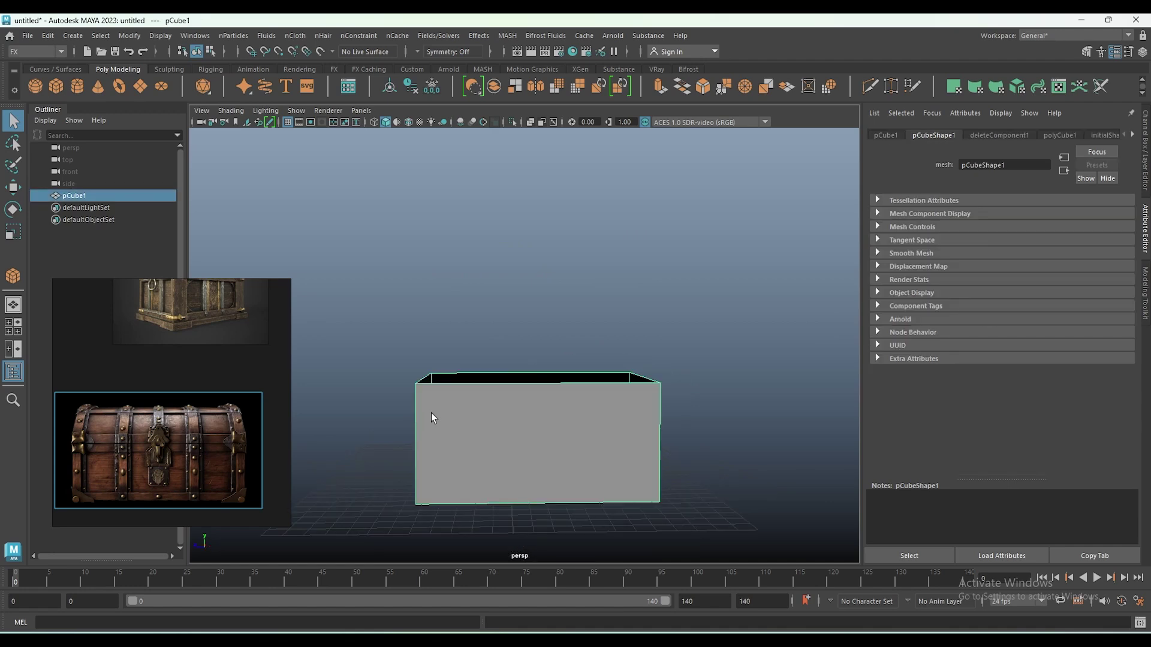
Select all edges of the open box.
{"action": "right_click_drag", "start_coordinate": [430, 413], "coordinate": [424, 217]}
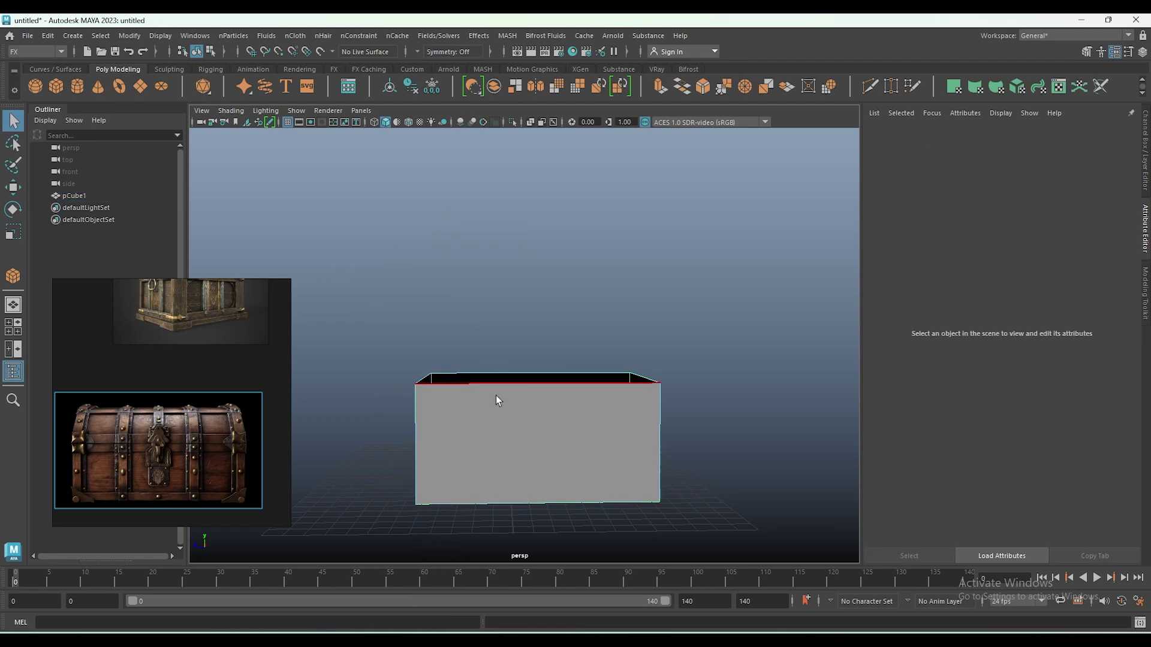
{"action": "left_click", "coordinate": [487, 384]}
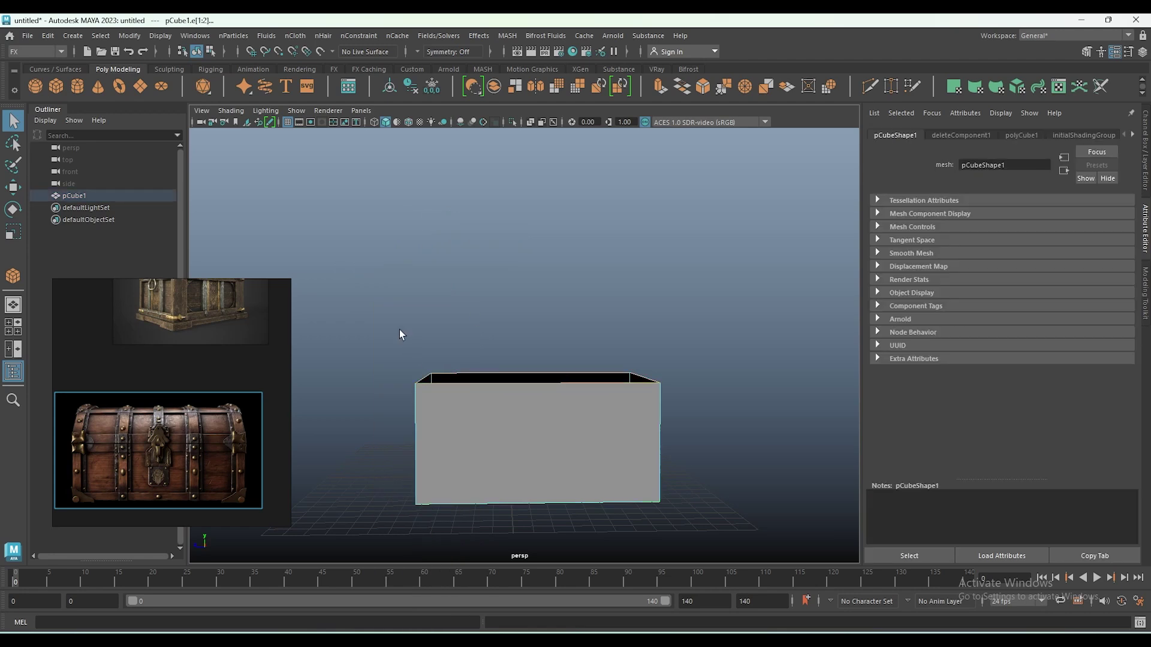
{"action": "left_click_drag", "start_coordinate": [396, 323], "coordinate": [726, 549]}
Bevel the selected box edges with a fraction of 0.150.
{"action": "key", "text": "ctrl+b"}
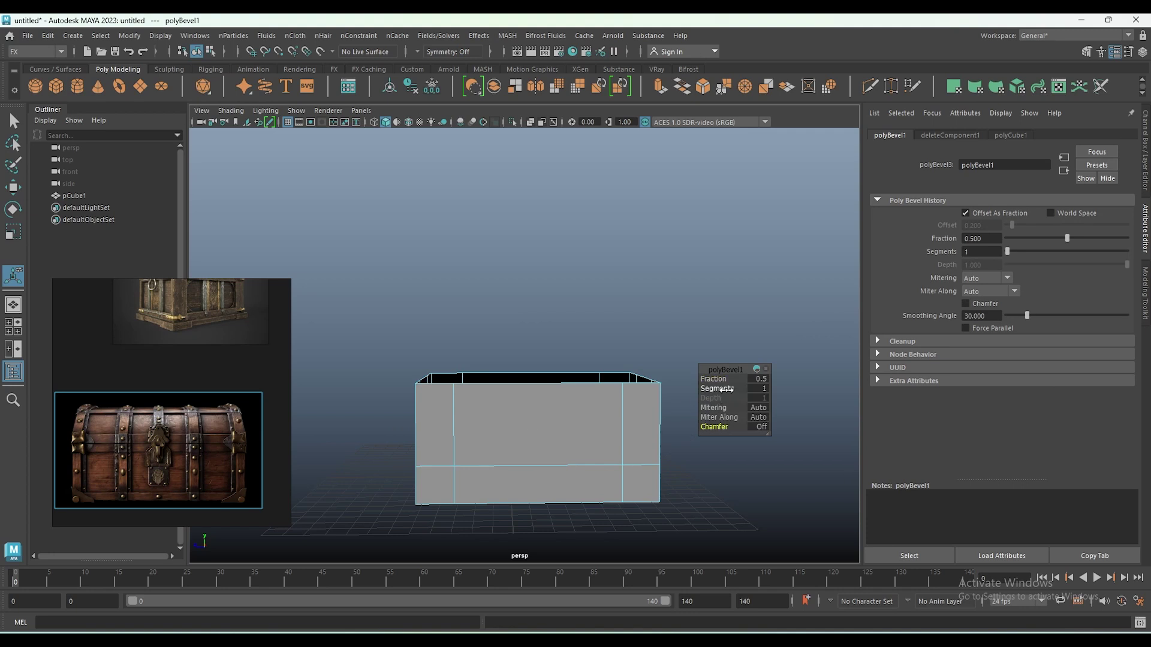
{"action": "left_click_drag", "start_coordinate": [713, 379], "coordinate": [665, 379]}
{"action": "key", "text": "w"}
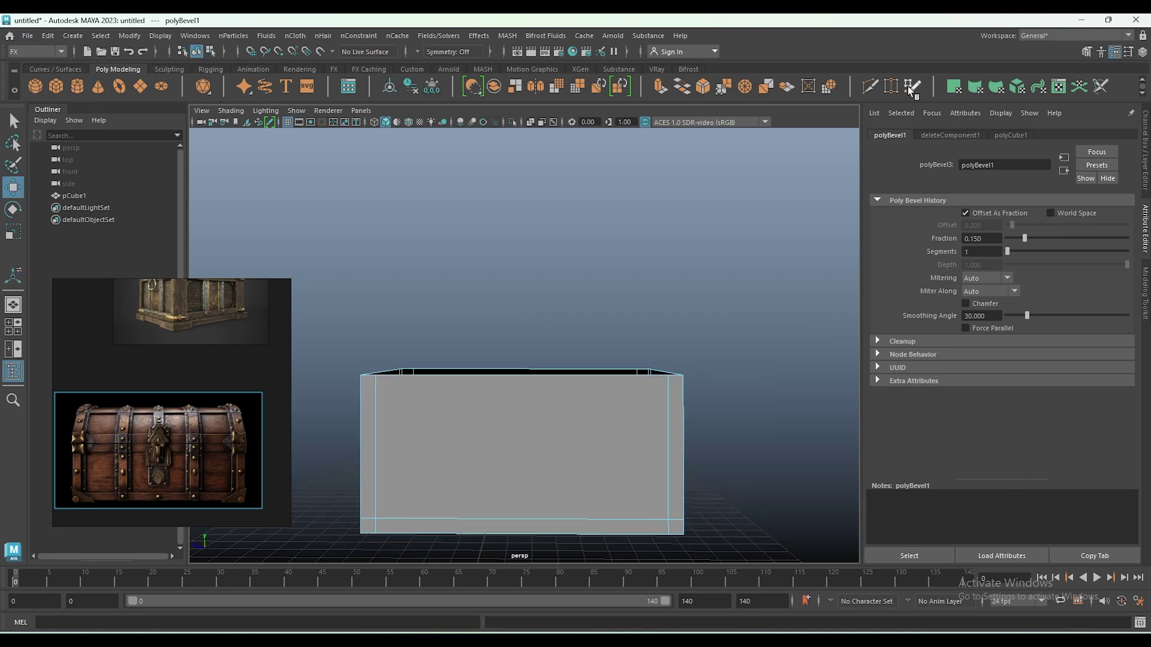
Cut a new edge loop around the box walls with Multi-Cut.
{"action": "left_click", "coordinate": [873, 91]}
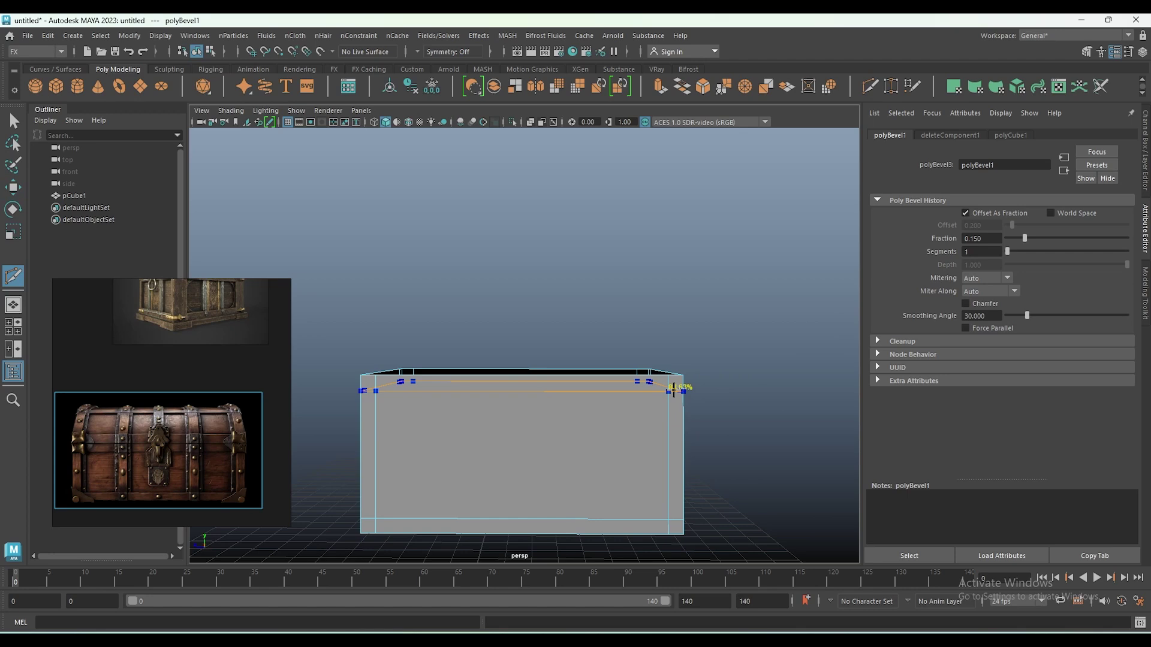
{"action": "left_click", "coordinate": [674, 390]}
{"action": "mouse_move", "coordinate": [730, 493]}
{"action": "left_mouse_down", "text": "alt"}
{"action": "mouse_move", "coordinate": [709, 457]}
{"action": "mouse_move", "coordinate": [608, 424]}
{"action": "mouse_move", "coordinate": [812, 439]}
{"action": "mouse_move", "coordinate": [603, 437]}
{"action": "mouse_move", "coordinate": [591, 452]}
{"action": "mouse_move", "coordinate": [601, 444]}
{"action": "mouse_move", "coordinate": [568, 438]}
{"action": "left_mouse_up", "text": "alt"}
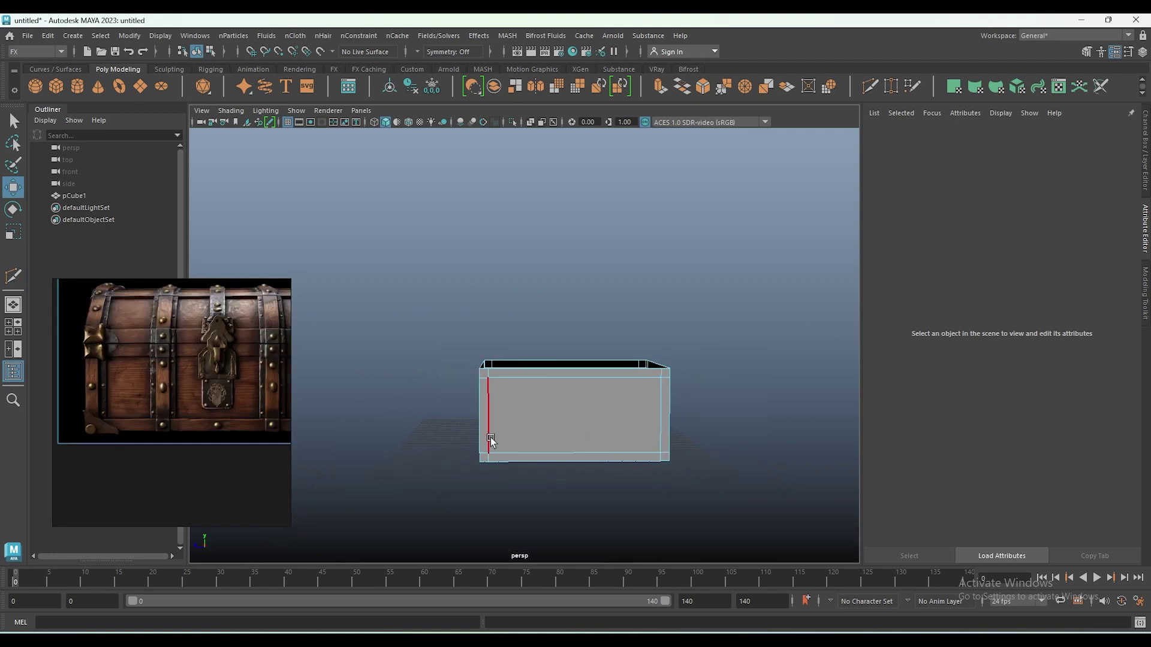
Extrude the box's wall faces with a thickness of 0.3.
{"action": "right_click", "coordinate": [480, 257]}
{"action": "left_click", "coordinate": [480, 285]}
{"action": "left_click_drag", "start_coordinate": [394, 318], "coordinate": [740, 506]}
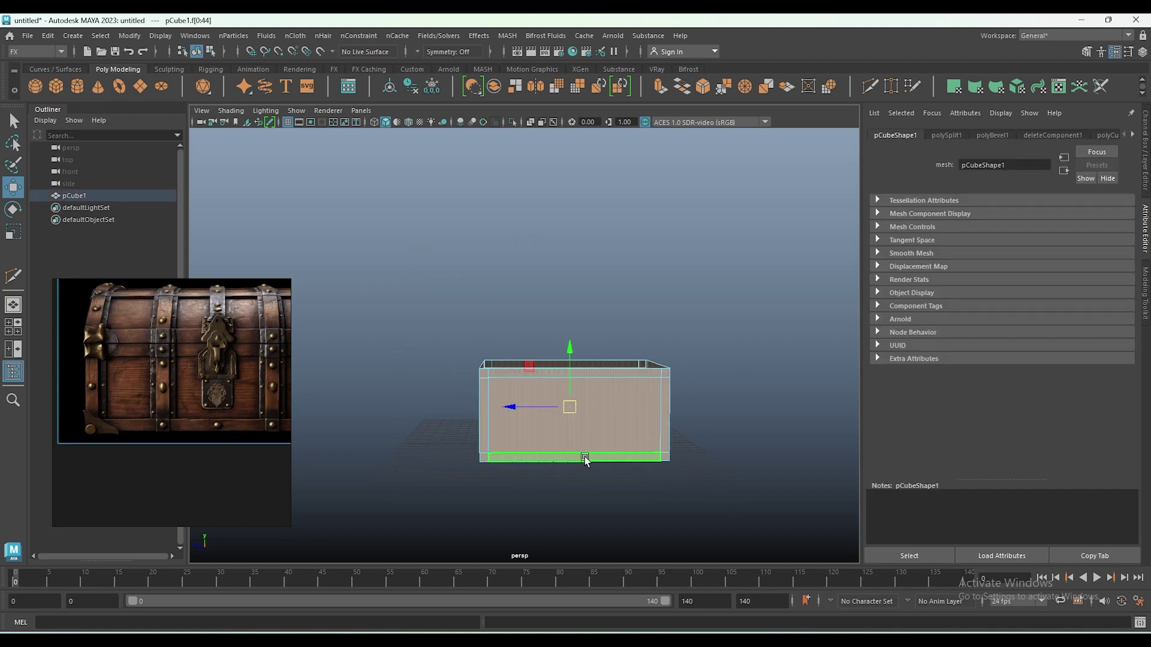
{"action": "mouse_move", "coordinate": [602, 438]}
{"action": "left_mouse_down"}
{"action": "mouse_move", "coordinate": [462, 424]}
{"action": "mouse_move", "coordinate": [681, 470]}
{"action": "mouse_move", "coordinate": [458, 453]}
{"action": "left_mouse_up"}
{"action": "mouse_move", "coordinate": [450, 404]}
{"action": "left_mouse_down", "text": "alt"}
{"action": "mouse_move", "coordinate": [663, 493]}
{"action": "mouse_move", "coordinate": [585, 431]}
{"action": "left_mouse_up", "text": "alt"}
{"action": "scroll", "coordinate": [679, 480], "scroll_direction": "up", "scroll_amount": 2}
{"action": "key", "text": "ctrl+e"}
{"action": "middle_click_drag", "start_coordinate": [679, 480], "coordinate": [714, 378]}
{"action": "mouse_move", "coordinate": [714, 377]}
{"action": "left_mouse_down", "text": "alt"}
{"action": "mouse_move", "coordinate": [586, 437]}
{"action": "mouse_move", "coordinate": [649, 436]}
{"action": "mouse_move", "coordinate": [725, 379]}
{"action": "mouse_move", "coordinate": [585, 451]}
{"action": "mouse_move", "coordinate": [579, 477]}
{"action": "mouse_move", "coordinate": [563, 480]}
{"action": "mouse_move", "coordinate": [606, 429]}
{"action": "left_mouse_up", "text": "alt"}
Return to object mode, orbit around the box, and maximize the top view.
{"action": "key", "text": "F8"}
{"action": "key", "text": "w"}
{"action": "scroll", "coordinate": [539, 444], "scroll_direction": "up", "scroll_amount": 3}
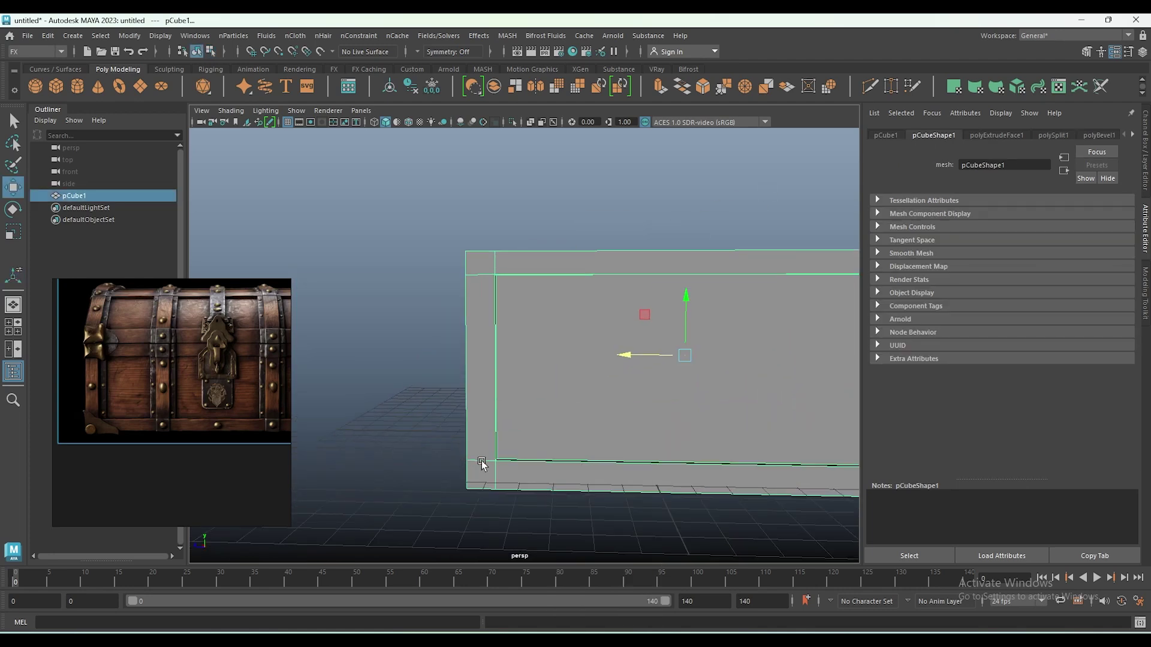
{"action": "scroll", "coordinate": [504, 456], "scroll_direction": "up", "scroll_amount": 3}
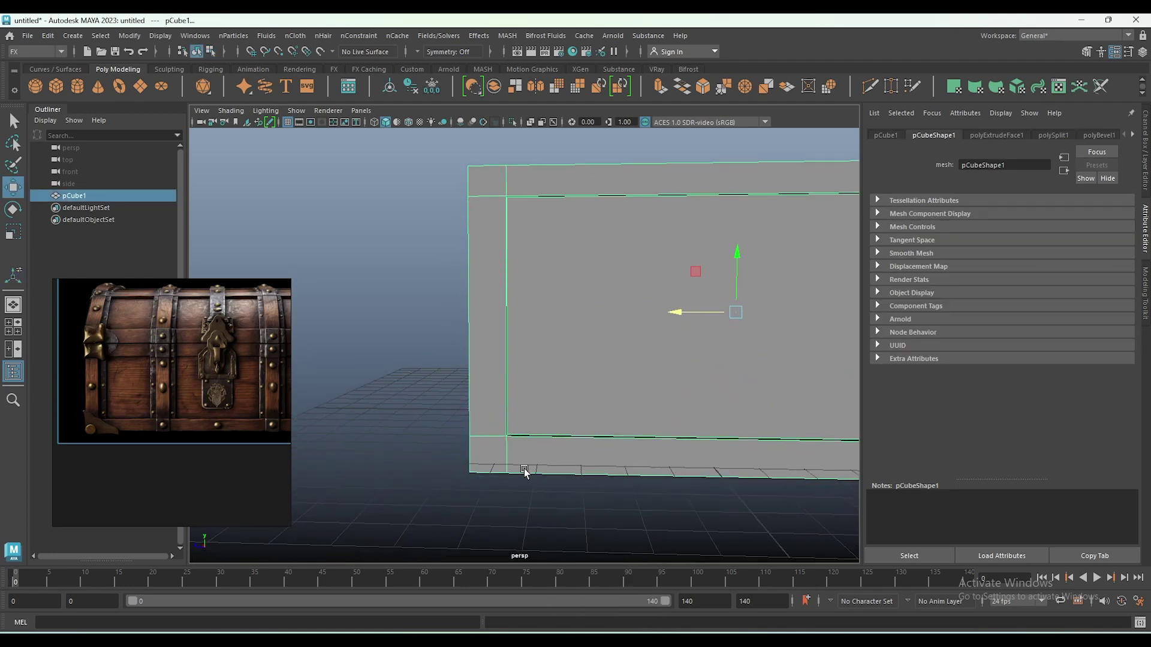
{"action": "mouse_move", "coordinate": [525, 474]}
{"action": "left_mouse_down", "text": "alt"}
{"action": "mouse_move", "coordinate": [506, 475]}
{"action": "mouse_move", "coordinate": [559, 479]}
{"action": "mouse_move", "coordinate": [539, 468]}
{"action": "left_mouse_up", "text": "alt"}
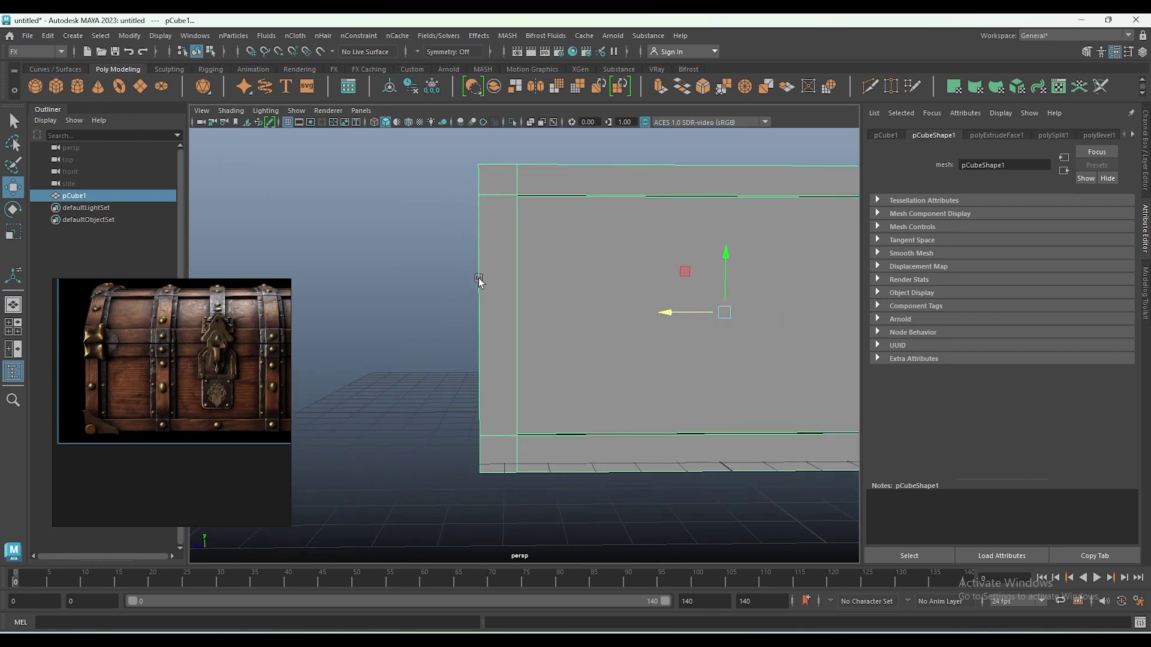
{"action": "key", "text": "space"}
{"action": "key", "text": "space"}
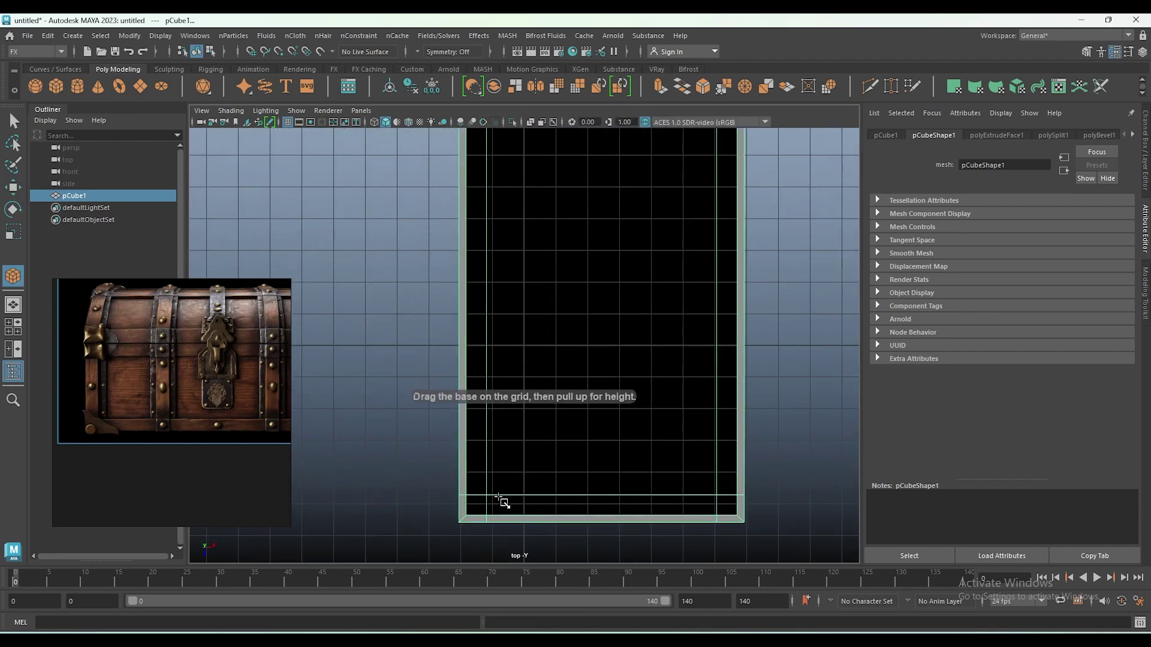
Draw a small cube, pCube2, at the box's corner and narrow its width to 1.315.
{"action": "scroll", "coordinate": [557, 462], "scroll_direction": "up", "scroll_amount": 2}
{"action": "scroll", "coordinate": [542, 440], "scroll_direction": "up", "scroll_amount": 2}
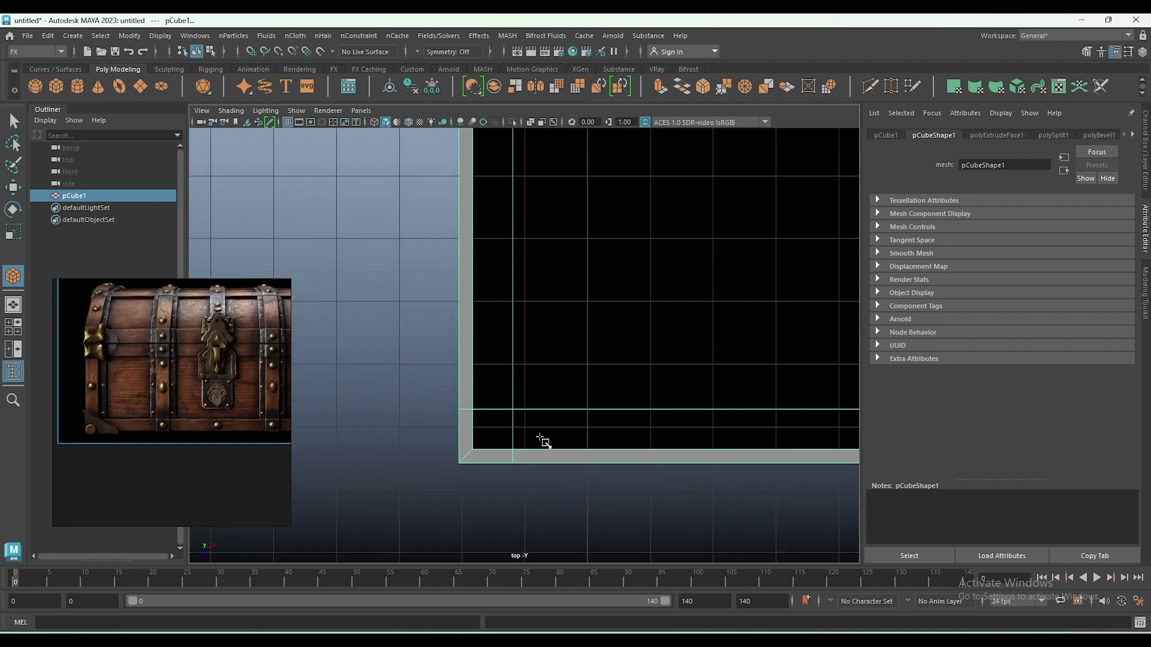
{"action": "left_click_drag", "start_coordinate": [453, 408], "coordinate": [550, 480]}
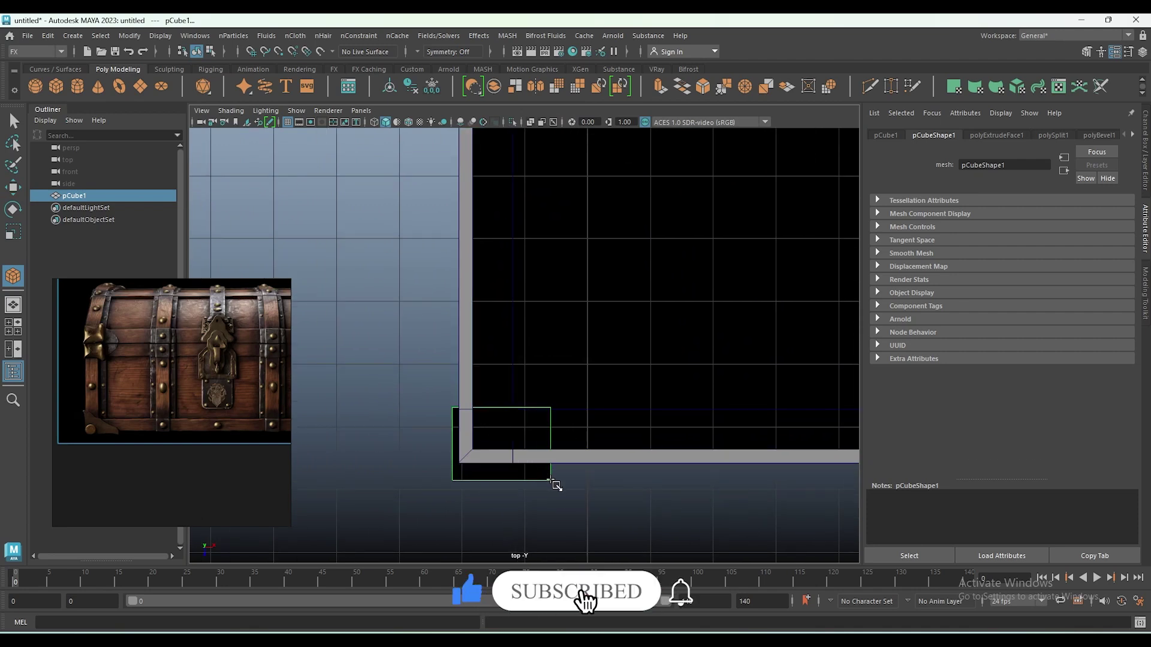
{"action": "key", "text": "space"}
{"action": "key", "text": "space"}
{"action": "left_click_drag", "start_coordinate": [577, 444], "coordinate": [794, 338]}
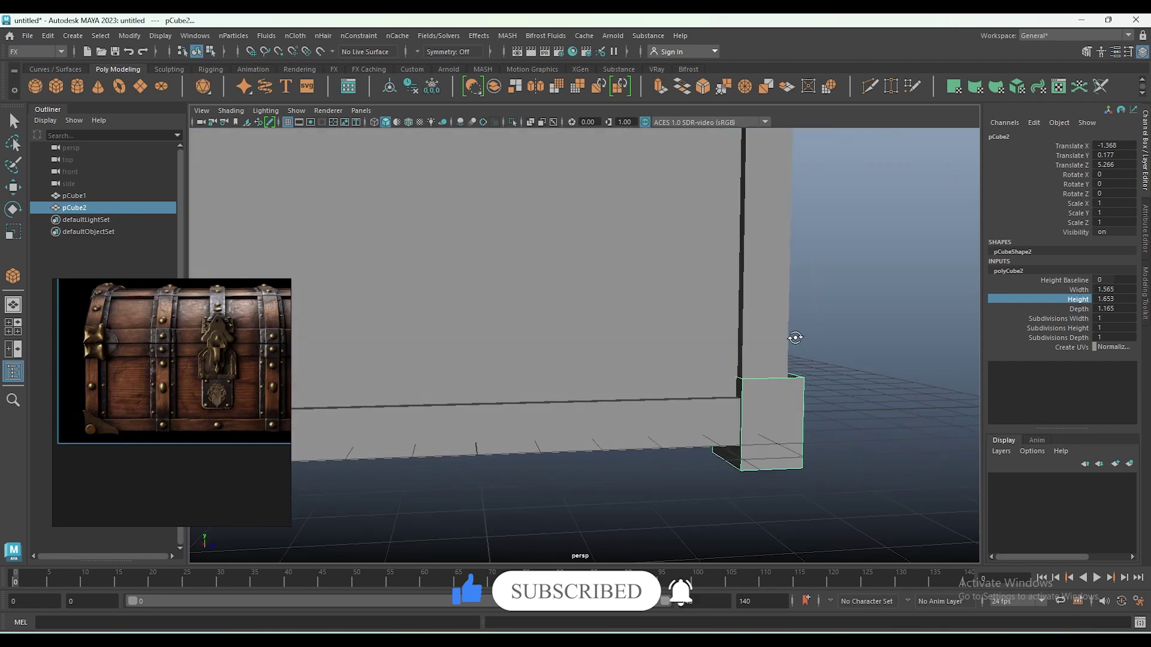
{"action": "middle_click_drag", "start_coordinate": [795, 337], "coordinate": [745, 442]}
{"action": "scroll", "coordinate": [663, 398], "scroll_direction": "down", "scroll_amount": 5}
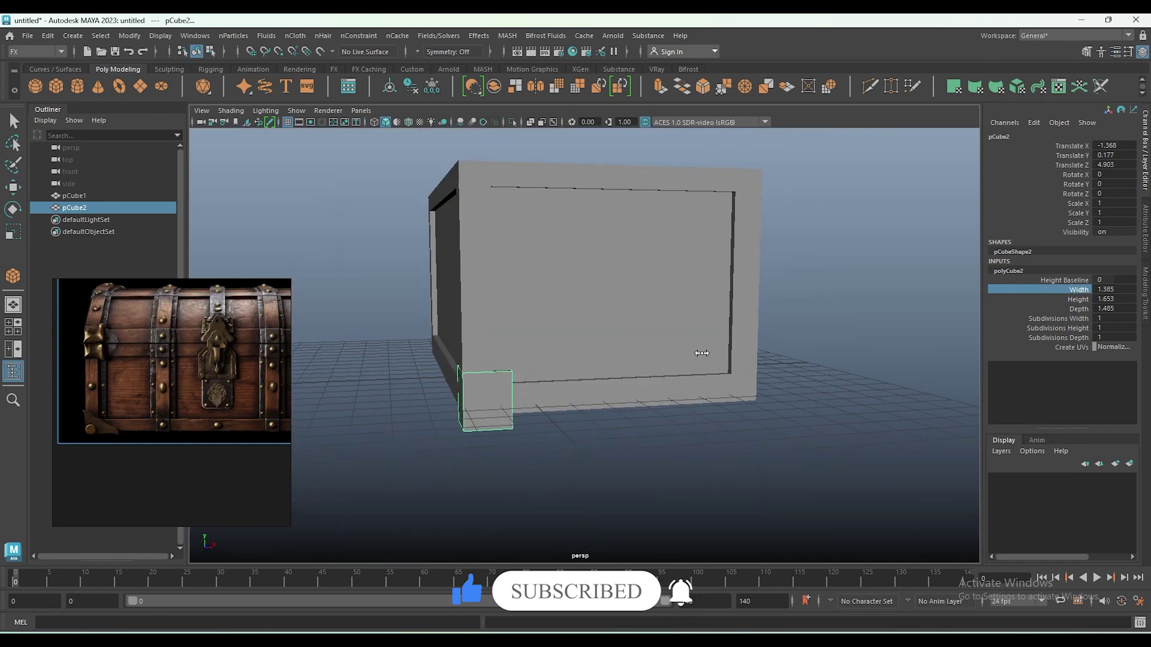
{"action": "middle_click_drag", "start_coordinate": [701, 353], "coordinate": [526, 393]}
{"action": "key", "text": "space"}
{"action": "key", "text": "space"}
{"action": "key", "text": "w"}
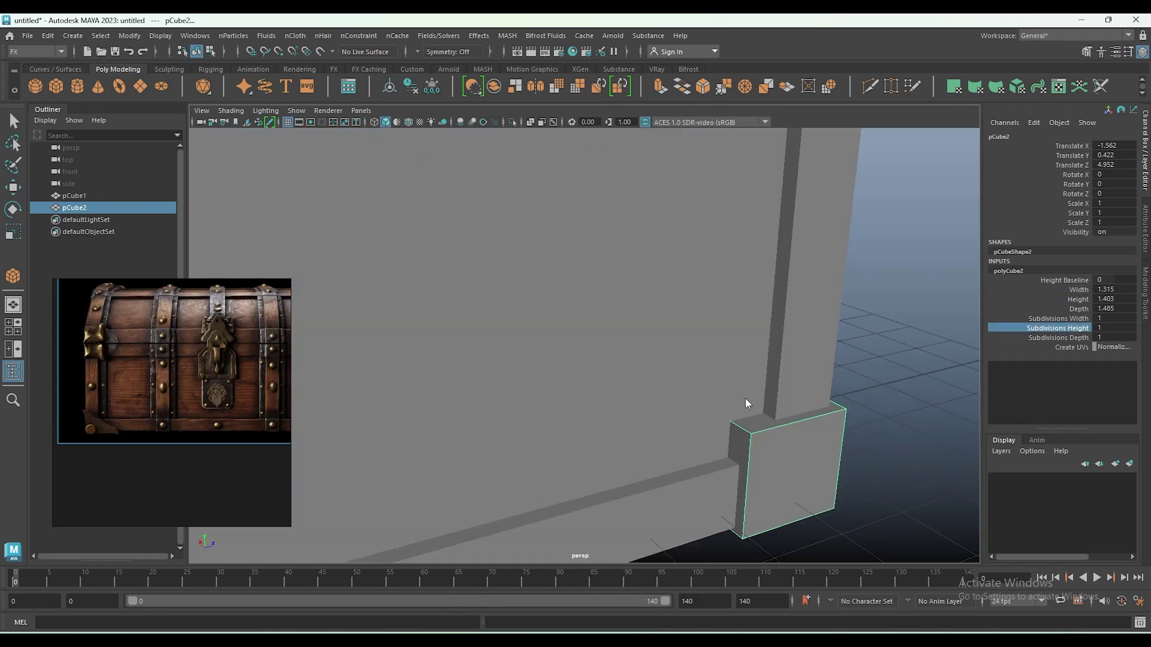
Delete the small cube's left and front faces to leave an open corner plate.
{"action": "right_click_drag", "start_coordinate": [745, 250], "coordinate": [743, 289]}
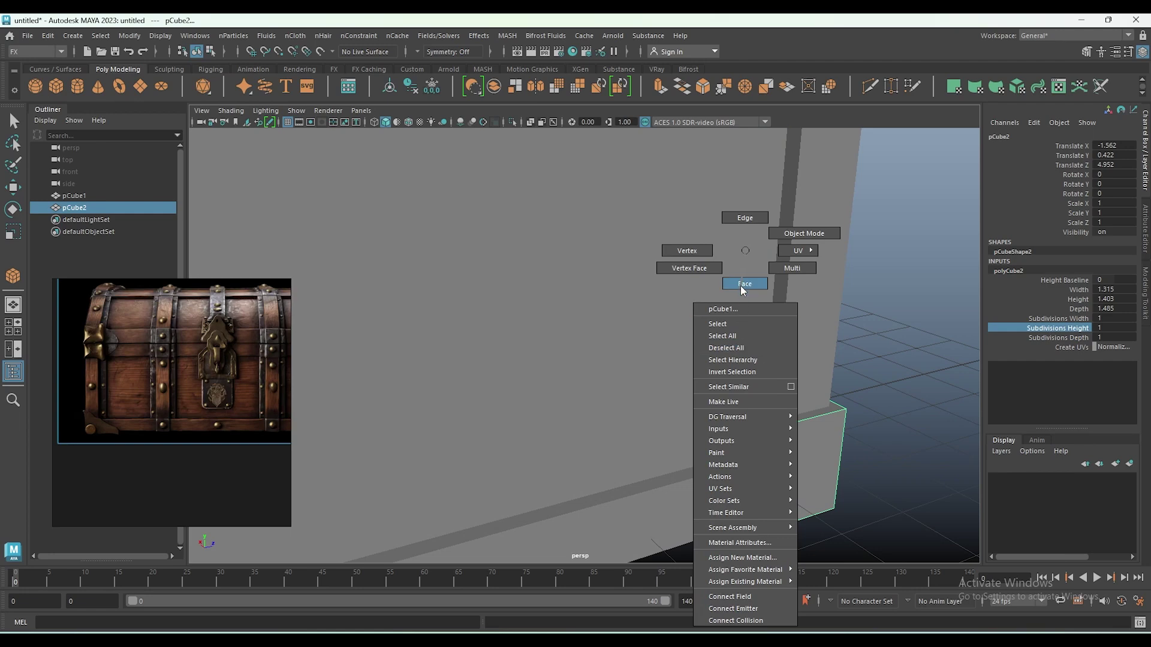
{"action": "left_click", "coordinate": [750, 418]}
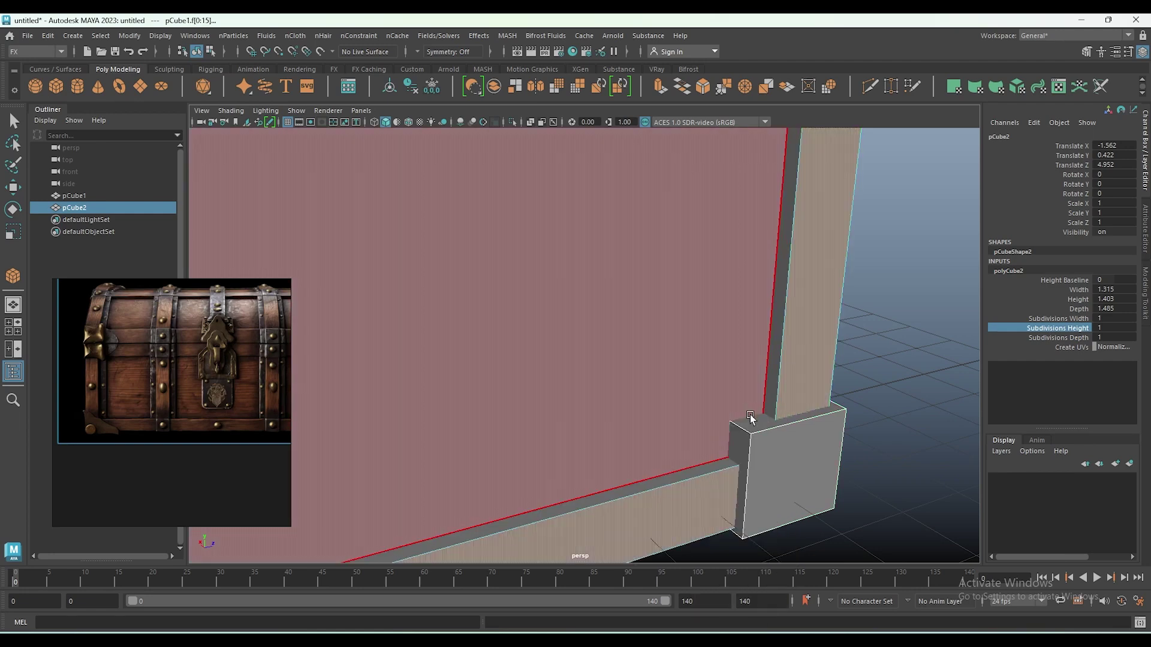
{"action": "right_click_drag", "start_coordinate": [734, 373], "coordinate": [884, 204]}
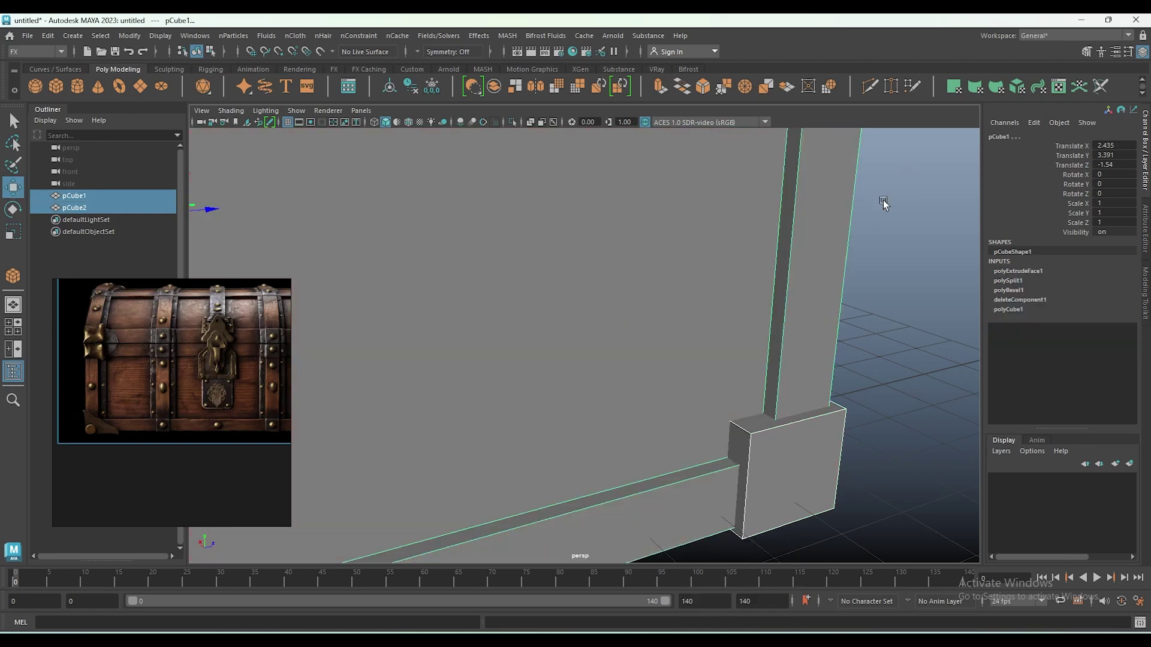
{"action": "left_click", "coordinate": [749, 428]}
{"action": "right_click_drag", "start_coordinate": [812, 249], "coordinate": [809, 282]}
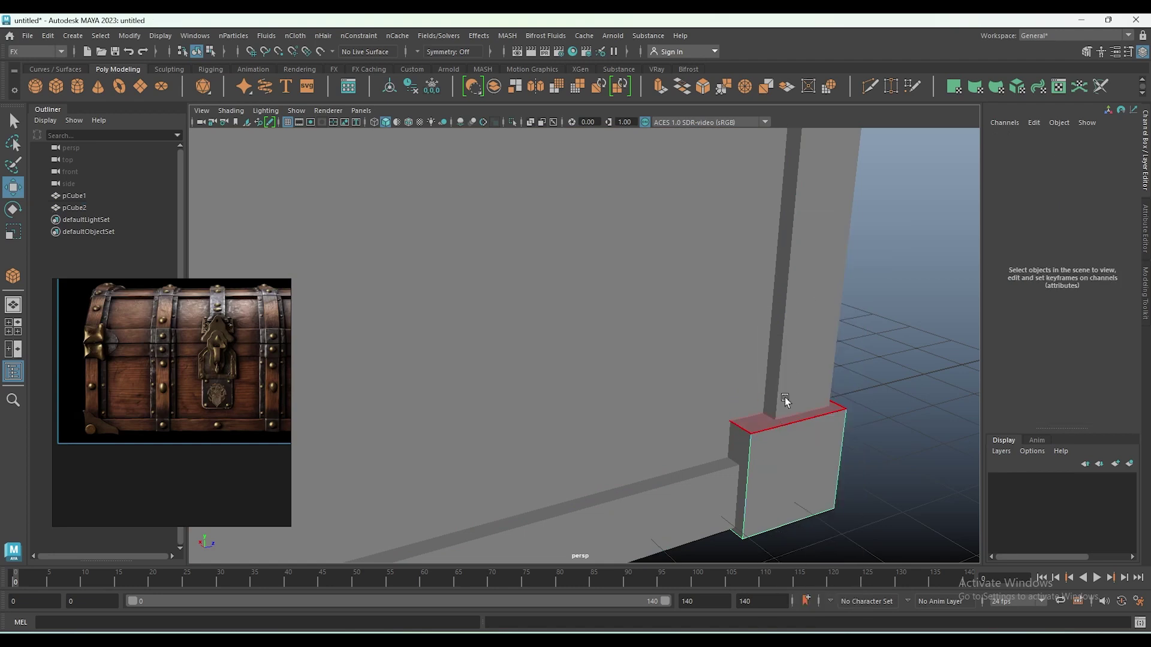
{"action": "left_click", "coordinate": [743, 446]}
{"action": "left_click", "coordinate": [798, 472], "text": "shift"}
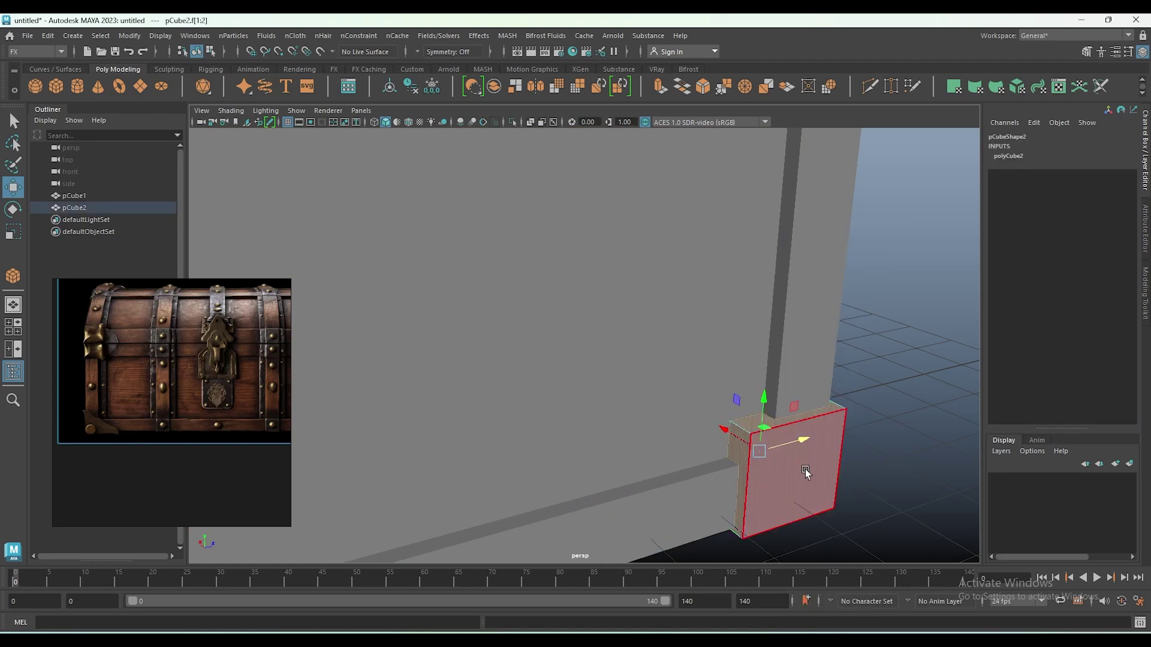
{"action": "key", "text": "Delete"}
Inspect the corner piece in object mode and show the four-view layout.
{"action": "mouse_move", "coordinate": [855, 475]}
{"action": "left_mouse_down", "text": "alt"}
{"action": "mouse_move", "coordinate": [711, 488]}
{"action": "mouse_move", "coordinate": [599, 465]}
{"action": "left_mouse_up", "text": "alt"}
{"action": "mouse_move", "coordinate": [448, 356]}
{"action": "left_mouse_down", "text": "alt"}
{"action": "mouse_move", "coordinate": [506, 377]}
{"action": "mouse_move", "coordinate": [475, 381]}
{"action": "left_mouse_up", "text": "alt"}
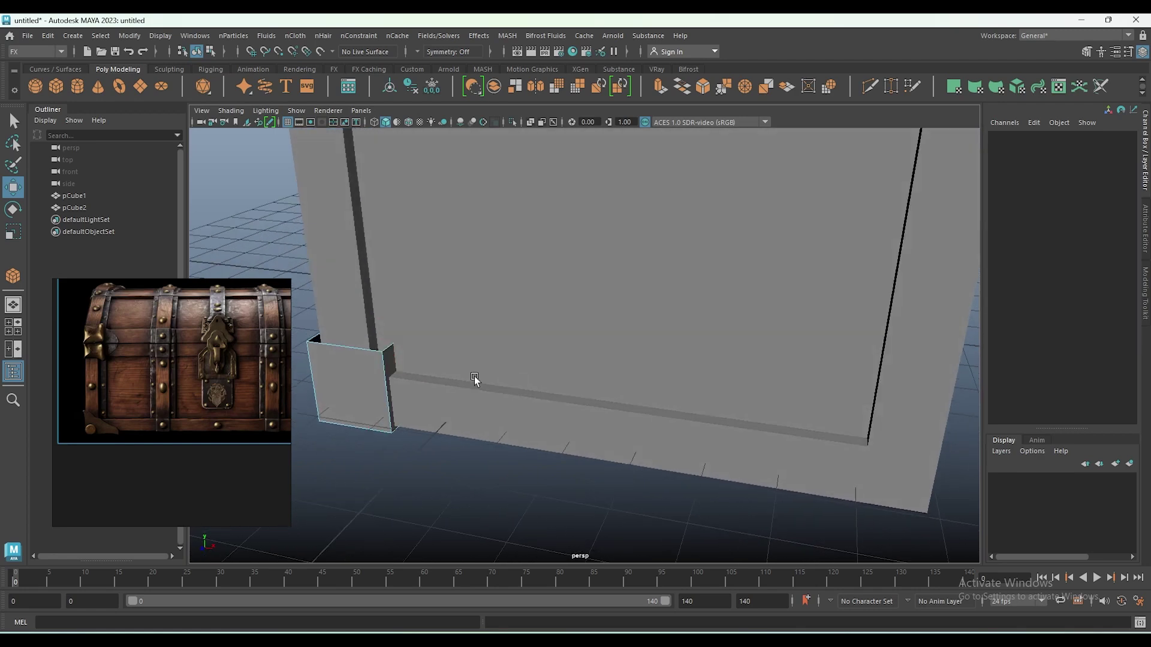
{"action": "left_click", "coordinate": [392, 369]}
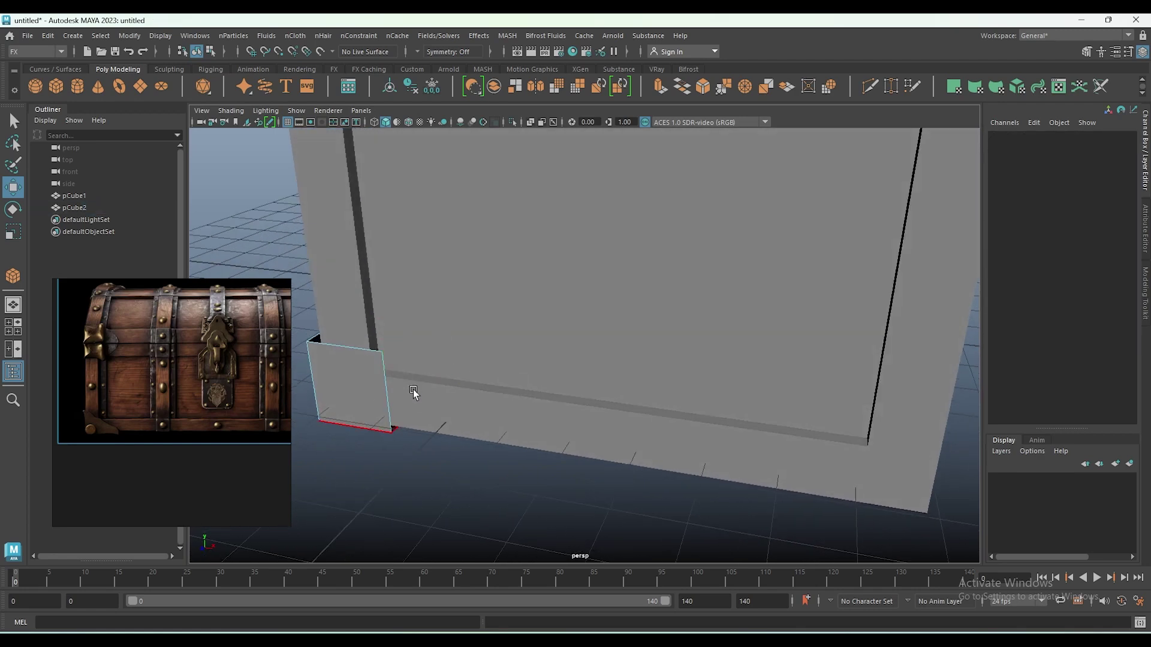
{"action": "mouse_move", "coordinate": [405, 416]}
{"action": "left_mouse_down", "text": "alt"}
{"action": "mouse_move", "coordinate": [493, 394]}
{"action": "mouse_move", "coordinate": [645, 475]}
{"action": "mouse_move", "coordinate": [727, 385]}
{"action": "left_mouse_up", "text": "alt"}
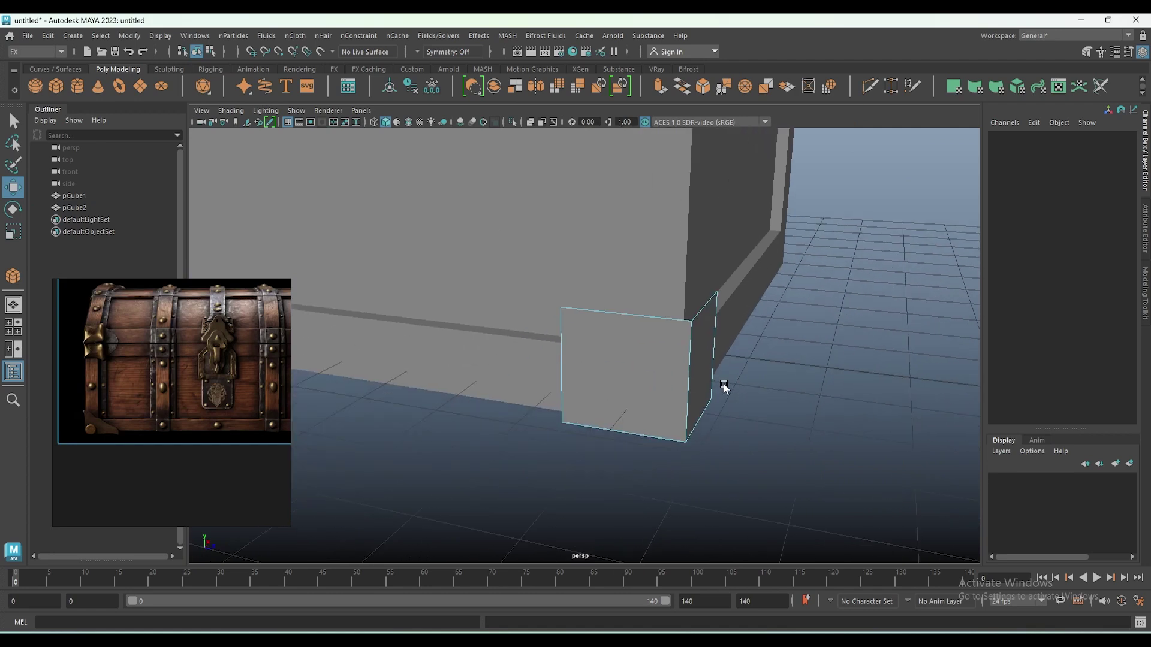
{"action": "right_click_drag", "start_coordinate": [626, 383], "coordinate": [689, 233]}
{"action": "mouse_move", "coordinate": [696, 360]}
{"action": "left_mouse_down", "text": "alt"}
{"action": "mouse_move", "coordinate": [687, 442]}
{"action": "mouse_move", "coordinate": [706, 483]}
{"action": "mouse_move", "coordinate": [662, 477]}
{"action": "left_mouse_up", "text": "alt"}
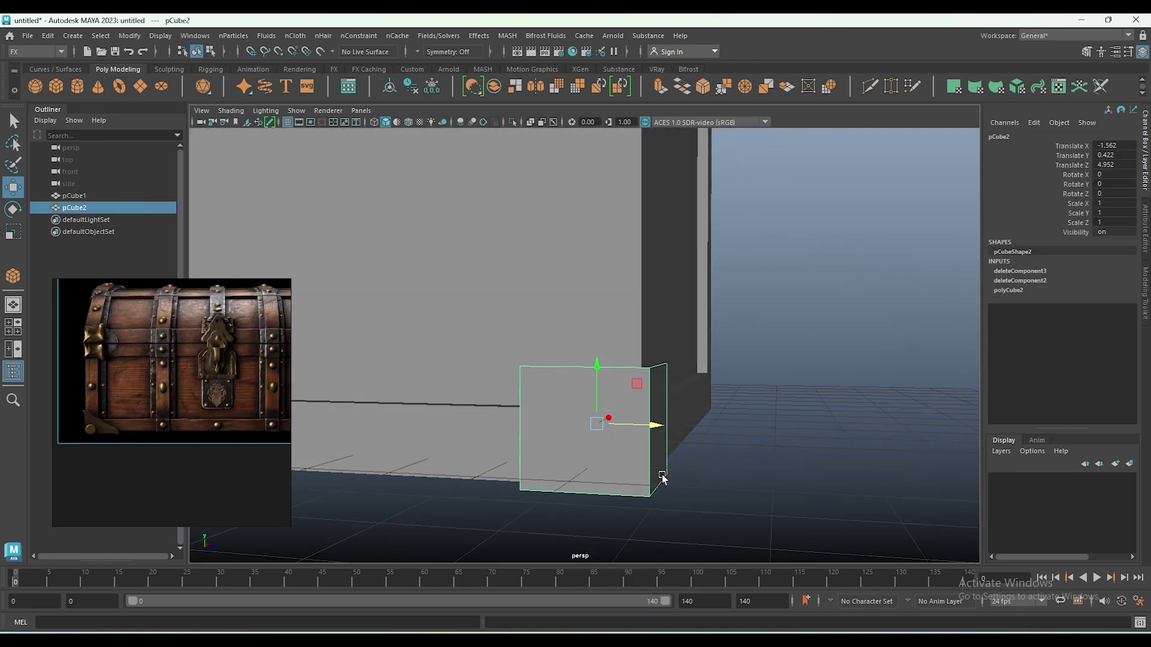
{"action": "mouse_move", "coordinate": [861, 315]}
{"action": "left_mouse_down", "text": "alt"}
{"action": "mouse_move", "coordinate": [912, 311]}
{"action": "mouse_move", "coordinate": [785, 296]}
{"action": "left_mouse_up", "text": "alt"}
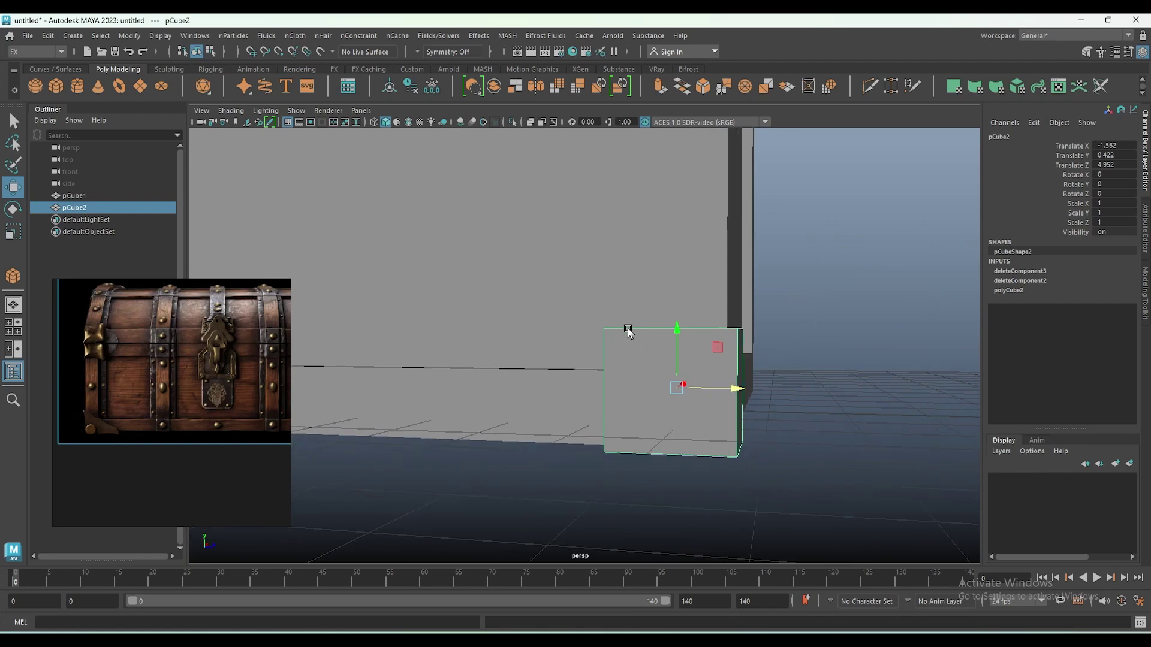
{"action": "key", "text": "space"}
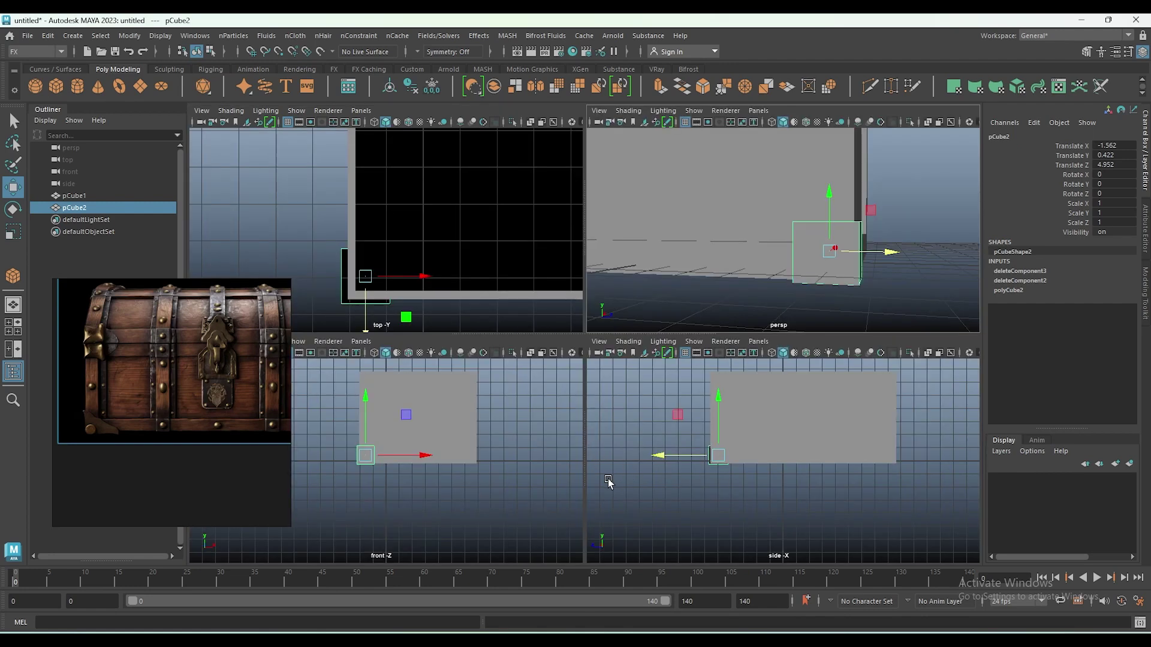
Select the corner piece's corner and diagonal vertices in vertex mode.
{"action": "right_click", "coordinate": [792, 248]}
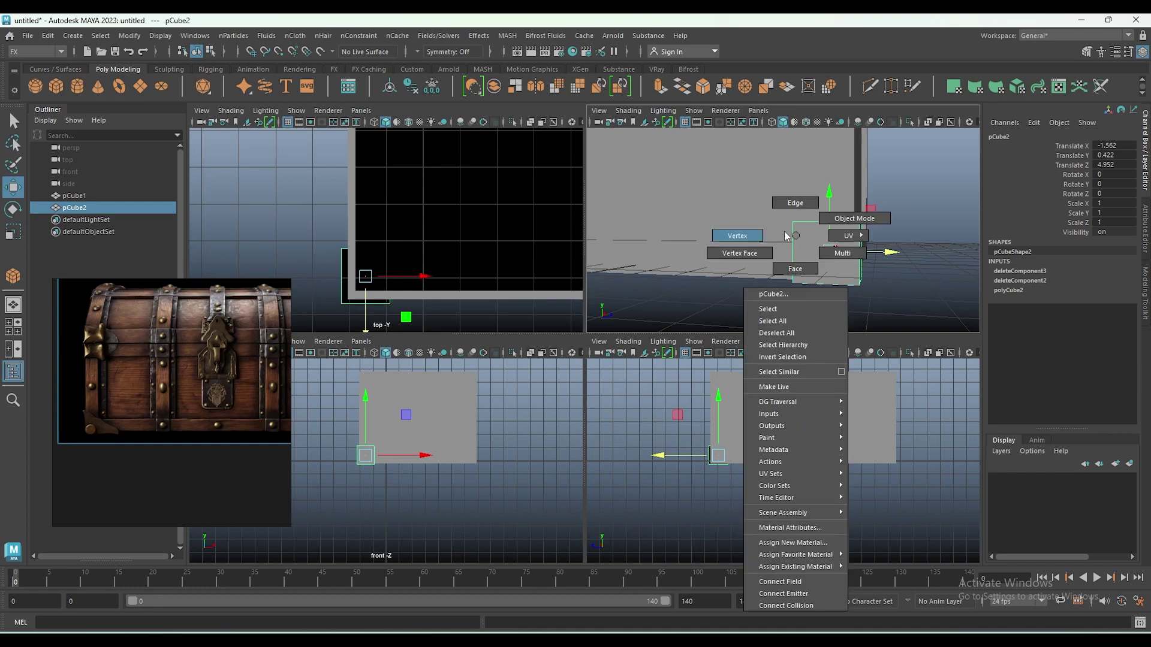
{"action": "left_click", "coordinate": [812, 316]}
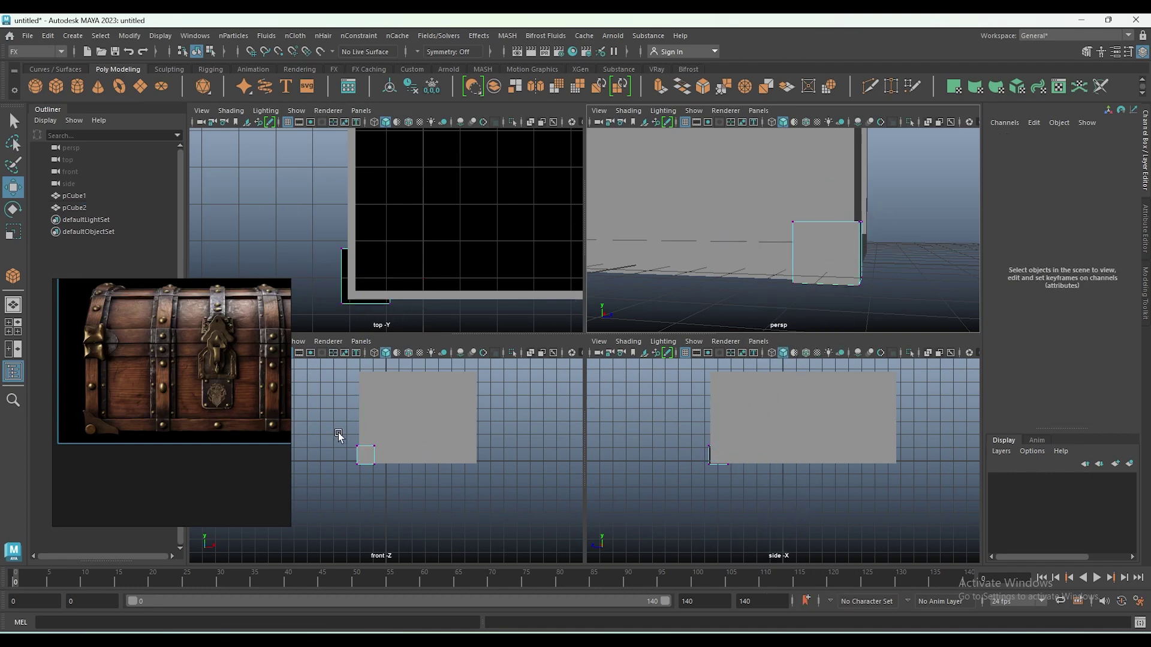
{"action": "left_click_drag", "start_coordinate": [339, 436], "coordinate": [367, 454]}
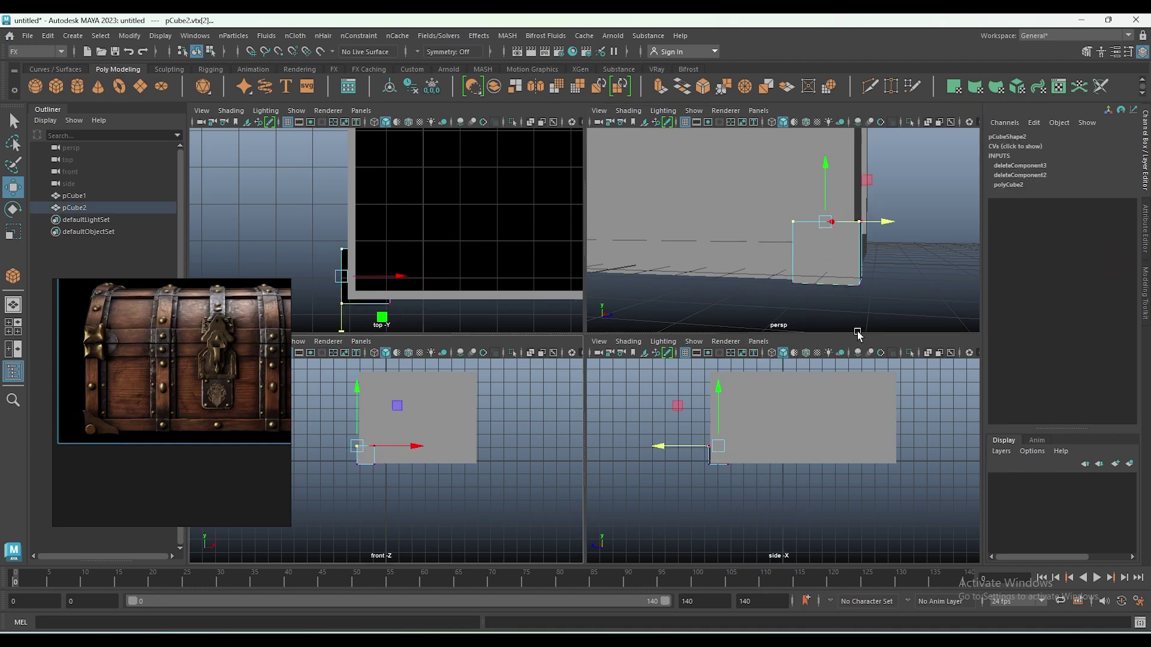
{"action": "mouse_move", "coordinate": [857, 334]}
{"action": "left_mouse_down", "text": "alt"}
{"action": "mouse_move", "coordinate": [842, 285]}
{"action": "mouse_move", "coordinate": [821, 286]}
{"action": "left_mouse_up", "text": "alt"}
{"action": "key", "text": "f"}
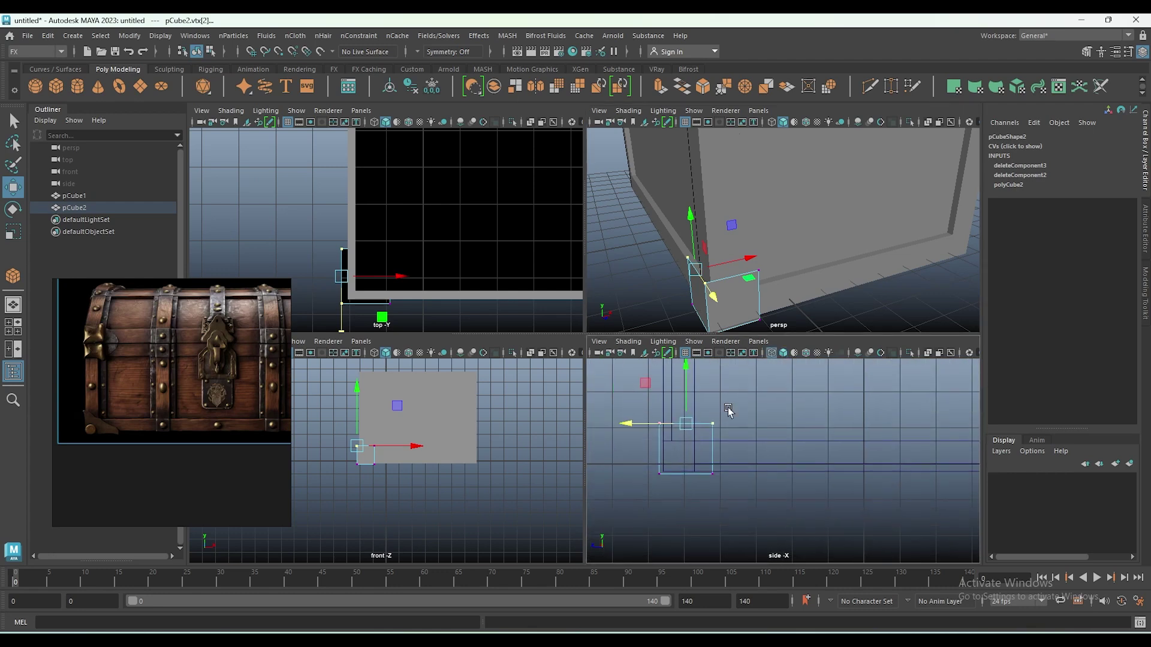
{"action": "key", "text": "f"}
{"action": "left_click", "coordinate": [692, 448]}
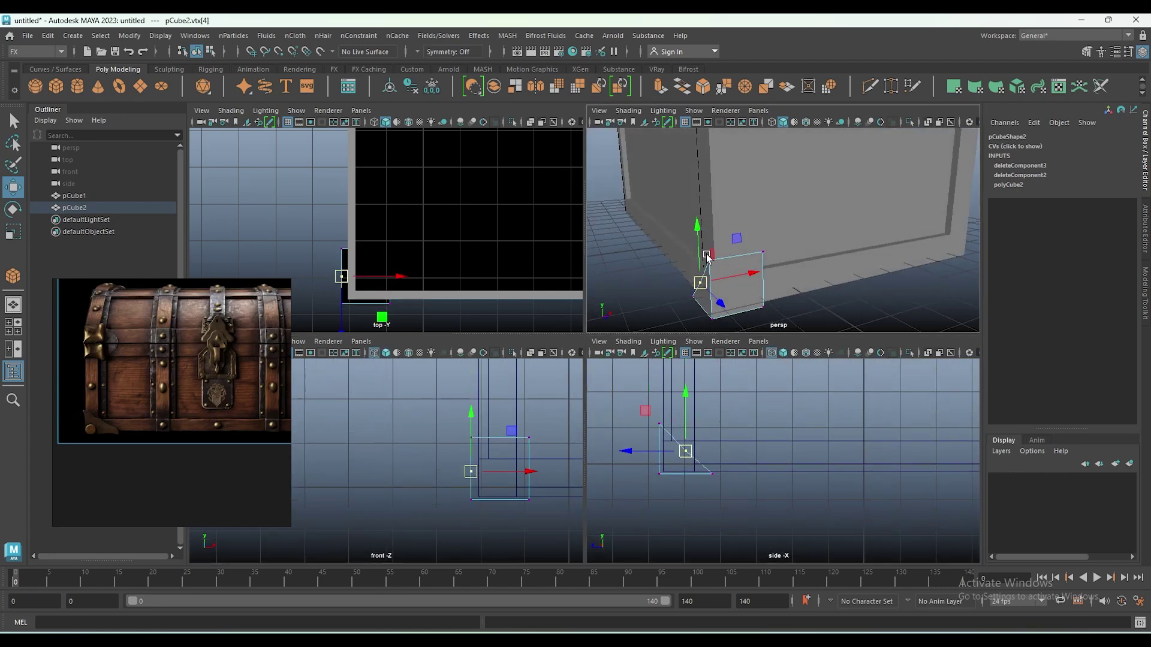
{"action": "left_click", "coordinate": [488, 437]}
{"action": "scroll", "coordinate": [442, 459], "scroll_direction": "up", "scroll_amount": 3}
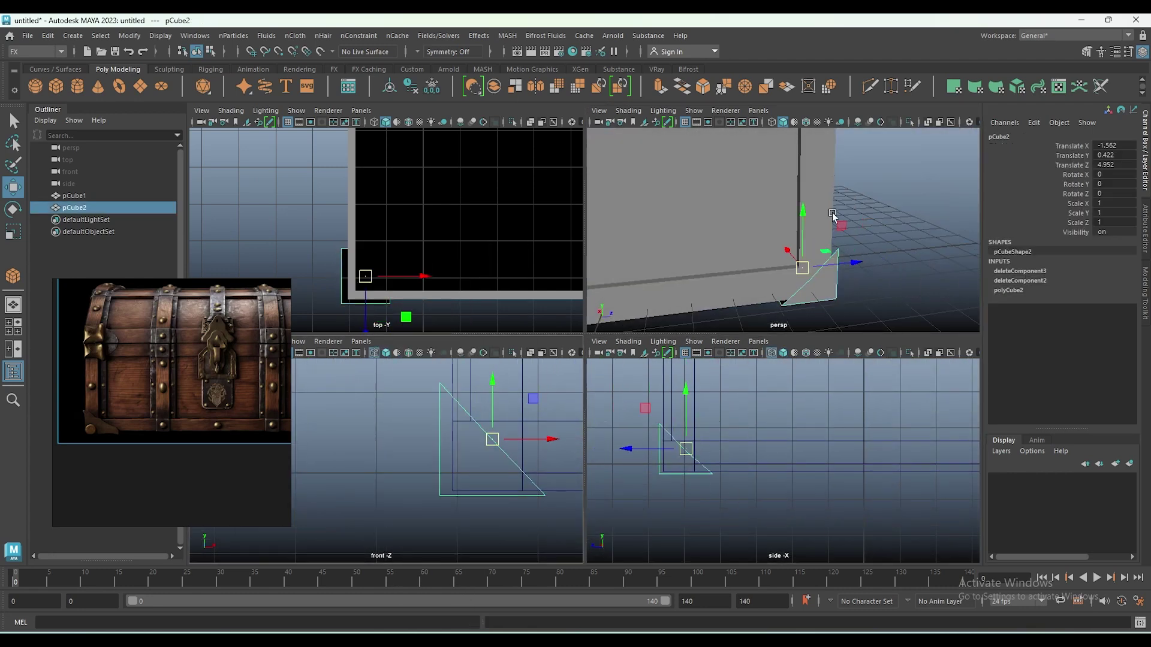
Cut a new edge across the wedge up to its vertical edge.
{"action": "right_click_drag", "start_coordinate": [467, 479], "coordinate": [475, 493], "text": "shift"}
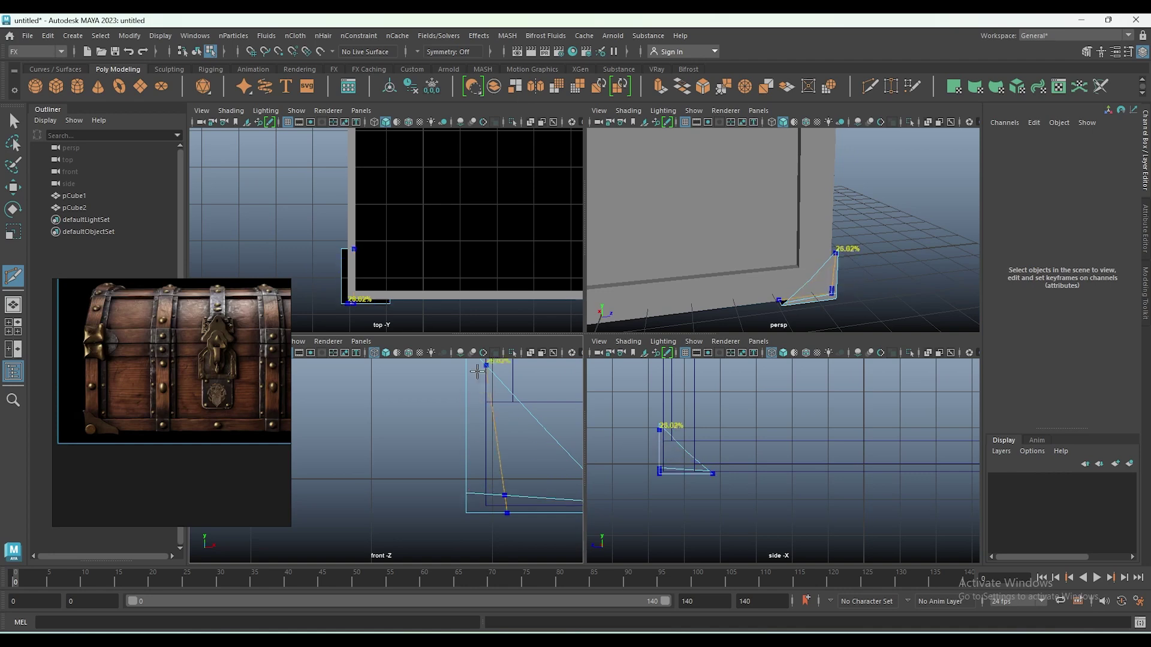
{"action": "scroll", "coordinate": [486, 373], "scroll_direction": "down", "scroll_amount": 3}
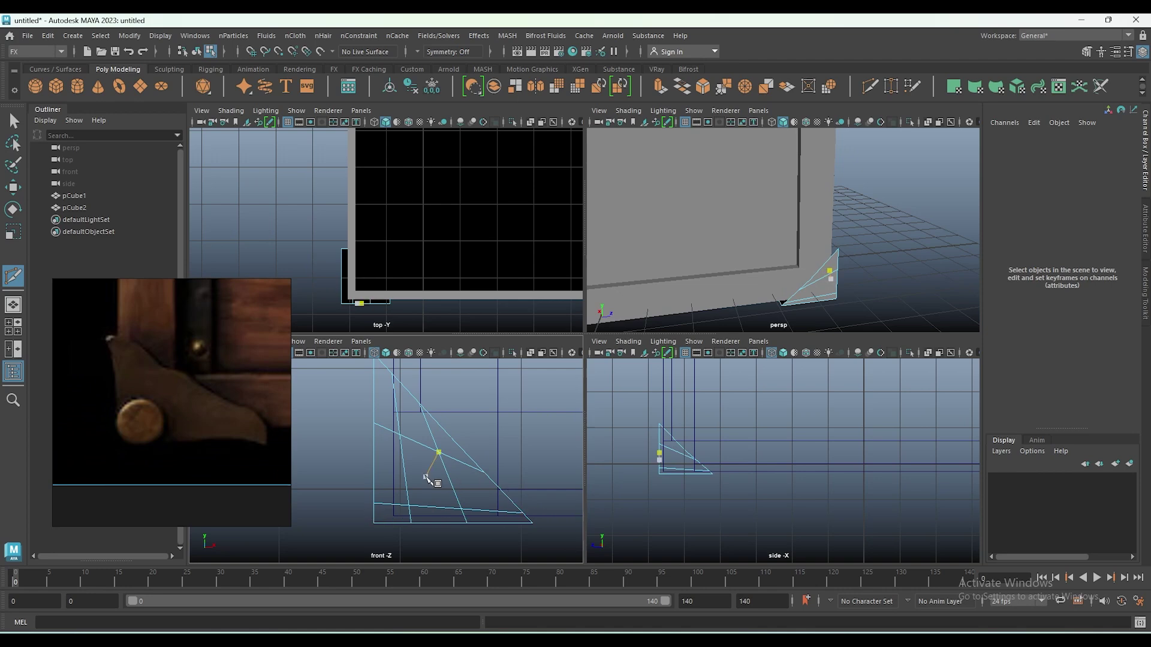
{"action": "mouse_move", "coordinate": [839, 276]}
{"action": "left_mouse_down", "text": "alt"}
{"action": "mouse_move", "coordinate": [858, 279]}
{"action": "mouse_move", "coordinate": [779, 227]}
{"action": "left_mouse_up", "text": "alt"}
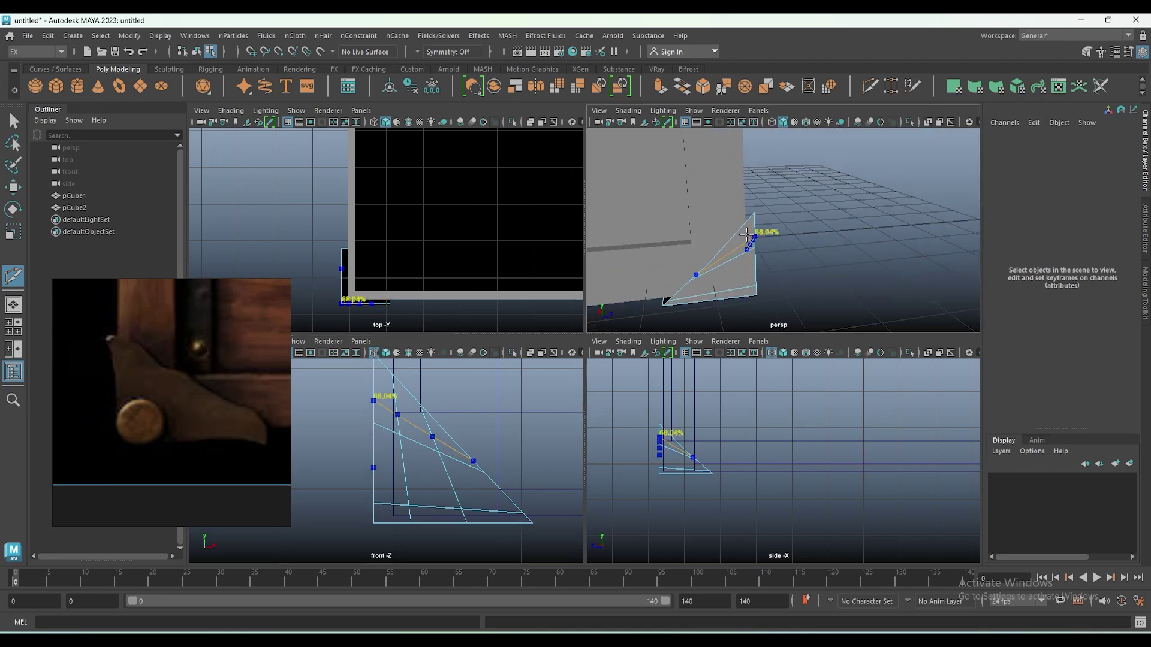
{"action": "left_click", "coordinate": [742, 227]}
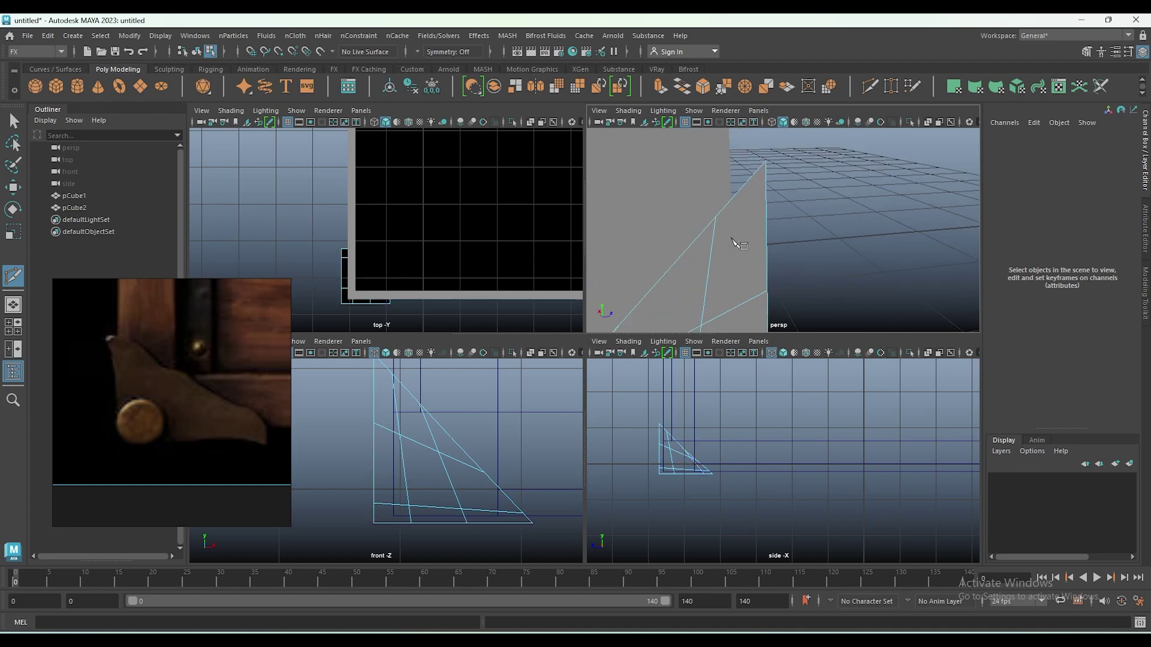
{"action": "key", "text": "w"}
Move the wedge vertices to curve the bracket into a peaked profile.
{"action": "key", "text": "space"}
{"action": "left_click", "coordinate": [740, 277]}
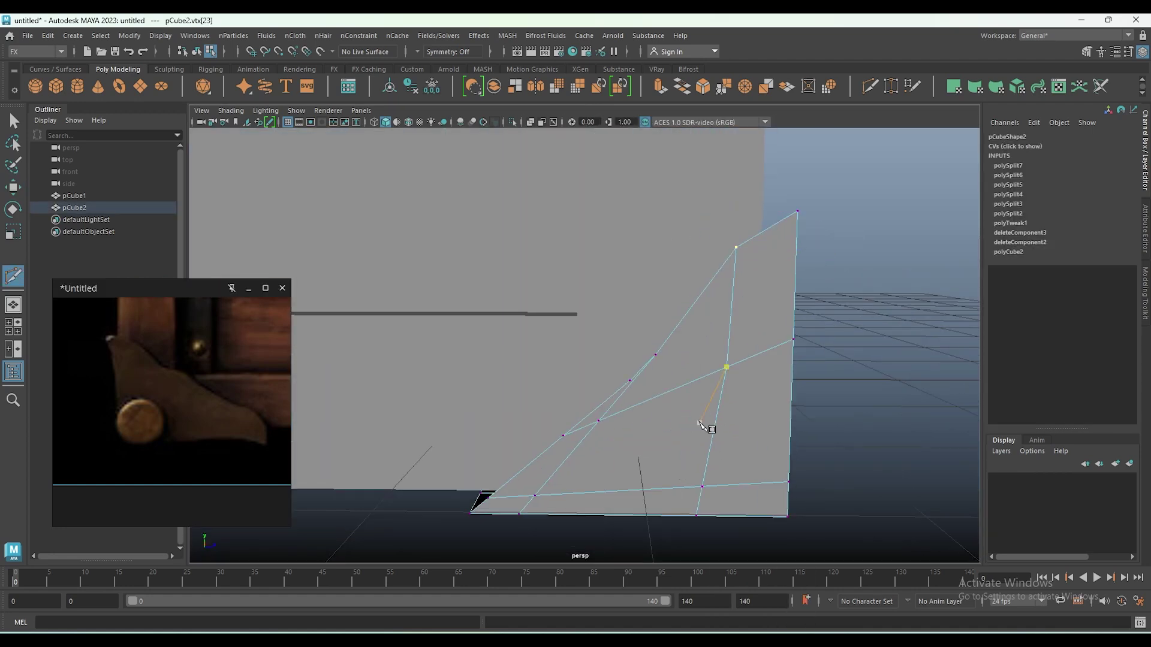
{"action": "left_click_drag", "start_coordinate": [722, 328], "coordinate": [673, 329]}
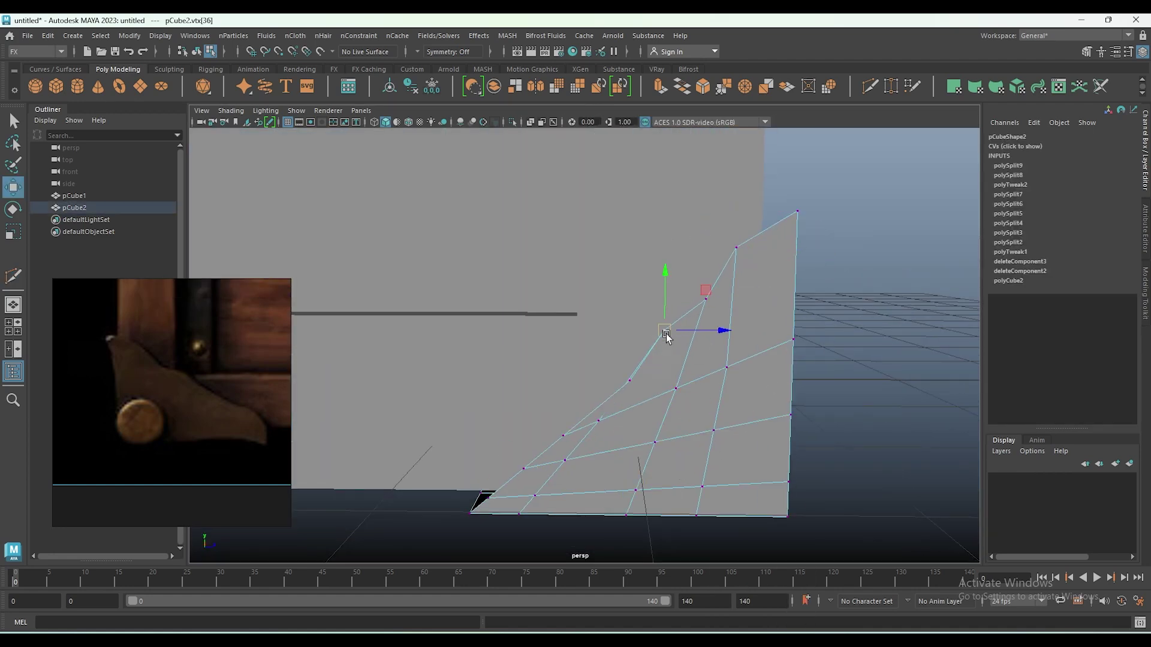
{"action": "left_click", "coordinate": [598, 354]}
{"action": "left_click_drag", "start_coordinate": [521, 467], "coordinate": [769, 430]}
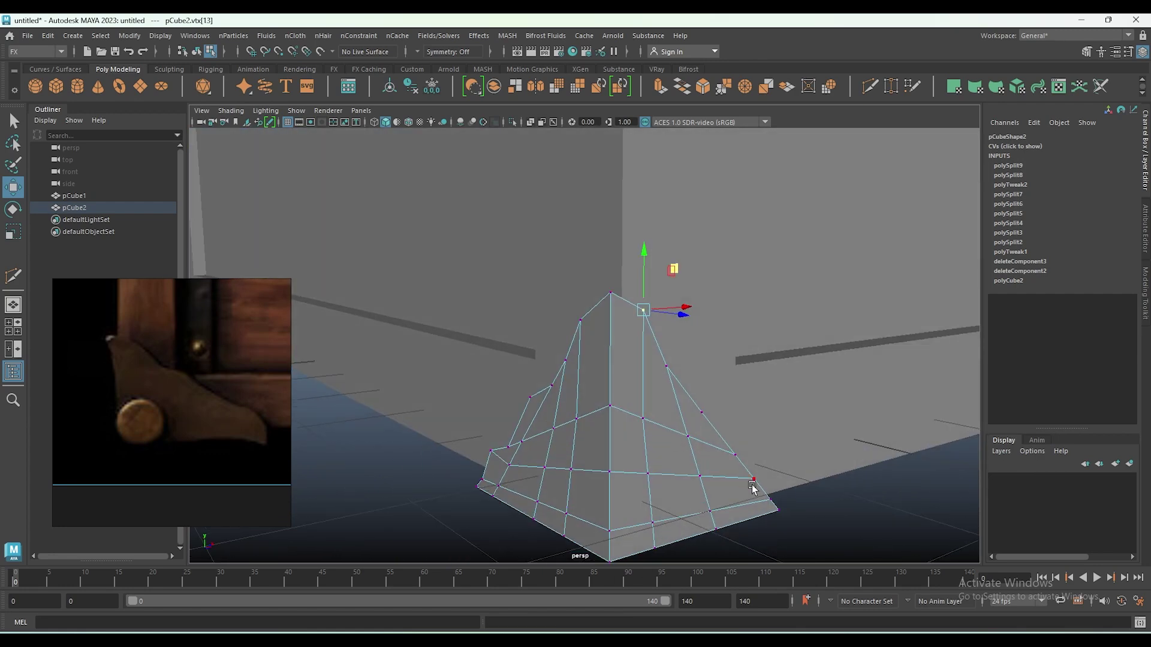
Add another edge loop across the bracket with Multi-Cut.
{"action": "key", "text": "ctrl+shift+x"}
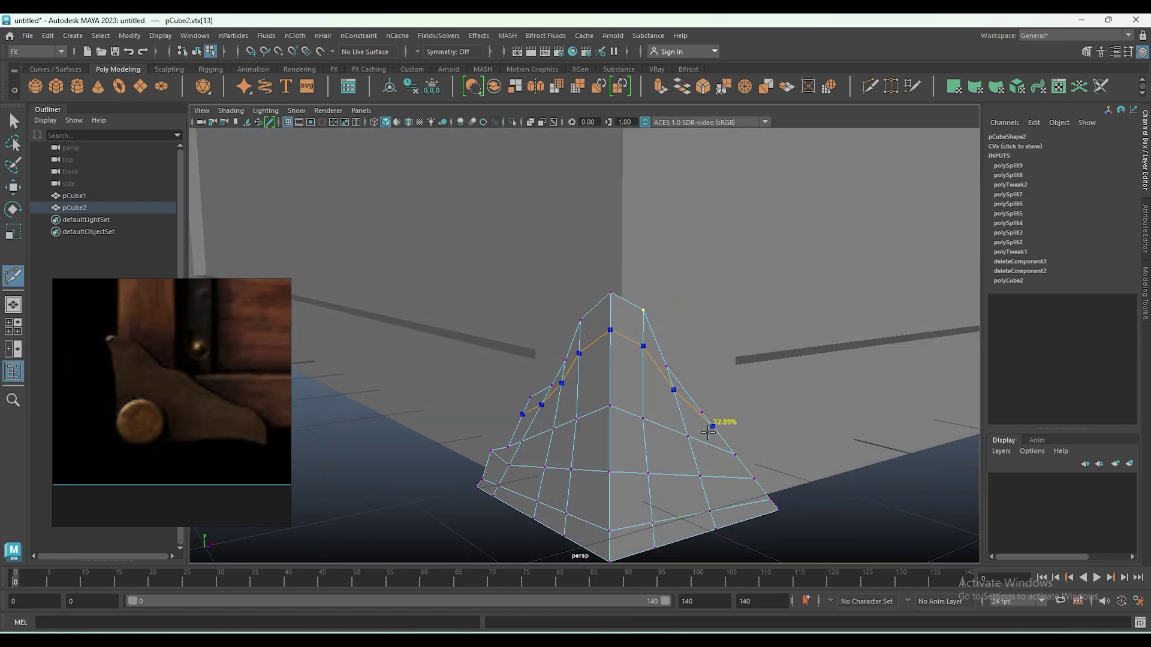
{"action": "left_click", "coordinate": [742, 519]}
{"action": "key", "text": "q"}
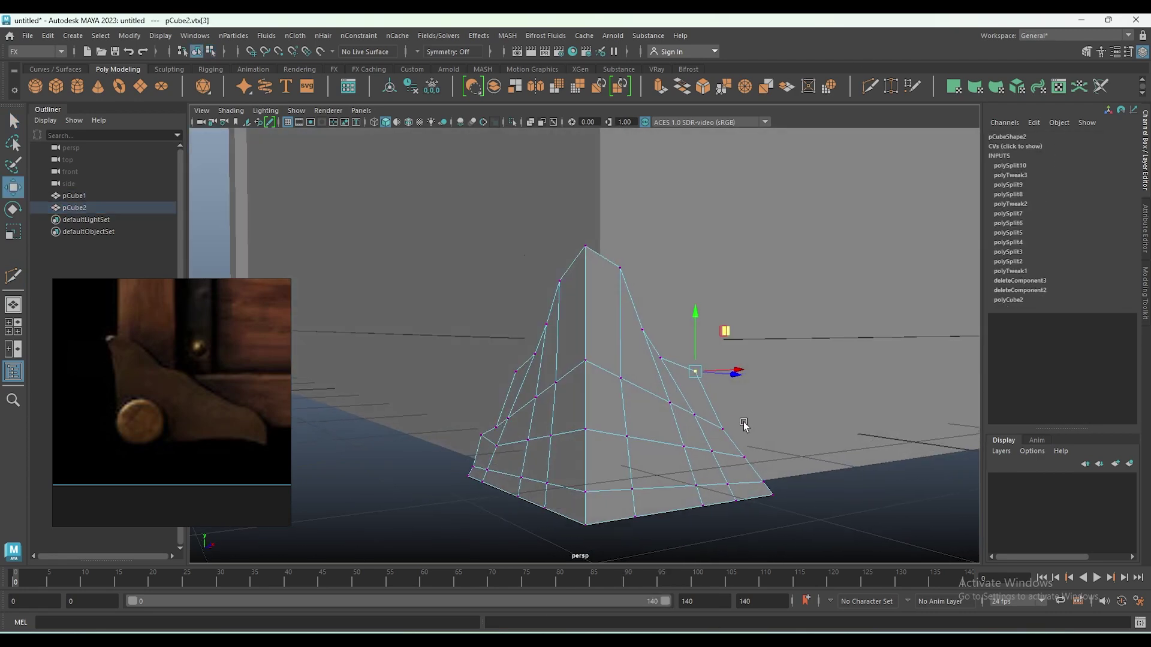
Cut a new edge along the bracket's bottom with Multi-Cut.
{"action": "left_click", "coordinate": [728, 430]}
{"action": "mouse_move", "coordinate": [730, 433]}
{"action": "left_mouse_down", "text": "alt"}
{"action": "mouse_move", "coordinate": [753, 457]}
{"action": "mouse_move", "coordinate": [706, 470]}
{"action": "left_mouse_up", "text": "alt"}
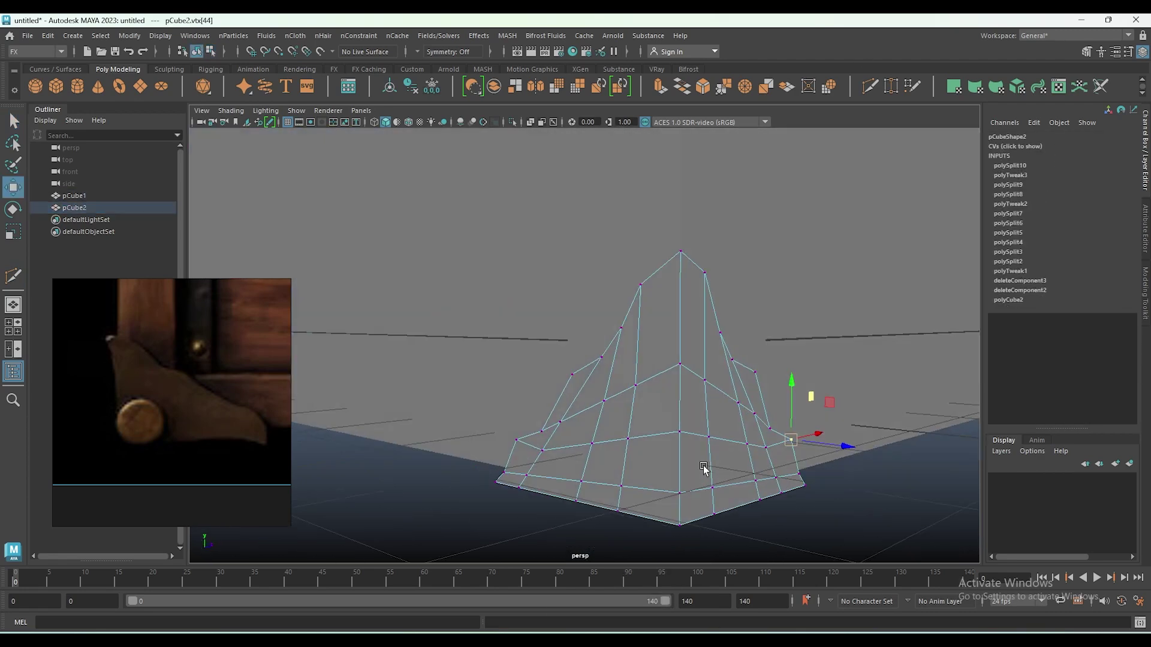
{"action": "scroll", "coordinate": [659, 419], "scroll_direction": "up", "scroll_amount": 5}
{"action": "key", "text": "ctrl+shift+x"}
{"action": "scroll", "coordinate": [603, 363], "scroll_direction": "down", "scroll_amount": 5}
{"action": "left_click_drag", "start_coordinate": [648, 429], "coordinate": [674, 437], "text": "alt"}
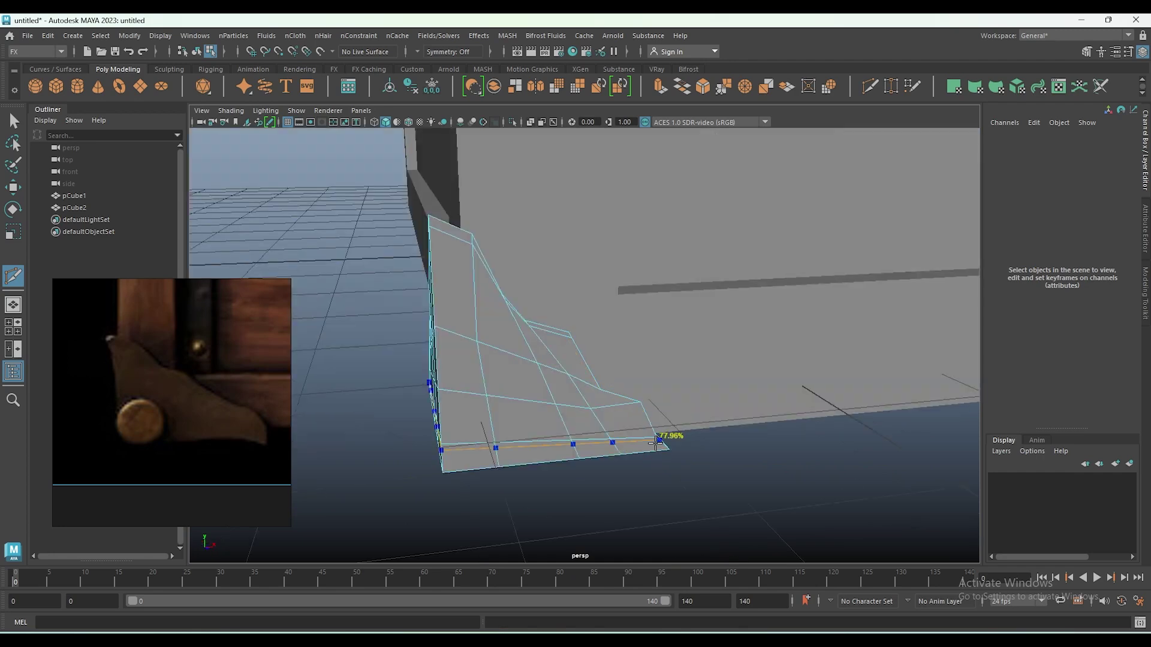
{"action": "scroll", "coordinate": [707, 434], "scroll_direction": "up", "scroll_amount": 4}
{"action": "scroll", "coordinate": [707, 434], "scroll_direction": "down", "scroll_amount": 3}
{"action": "key", "text": "w"}
Turn off smooth preview and rotate the bracket's tip vertex.
{"action": "left_click_drag", "start_coordinate": [848, 437], "coordinate": [728, 359], "text": "alt"}
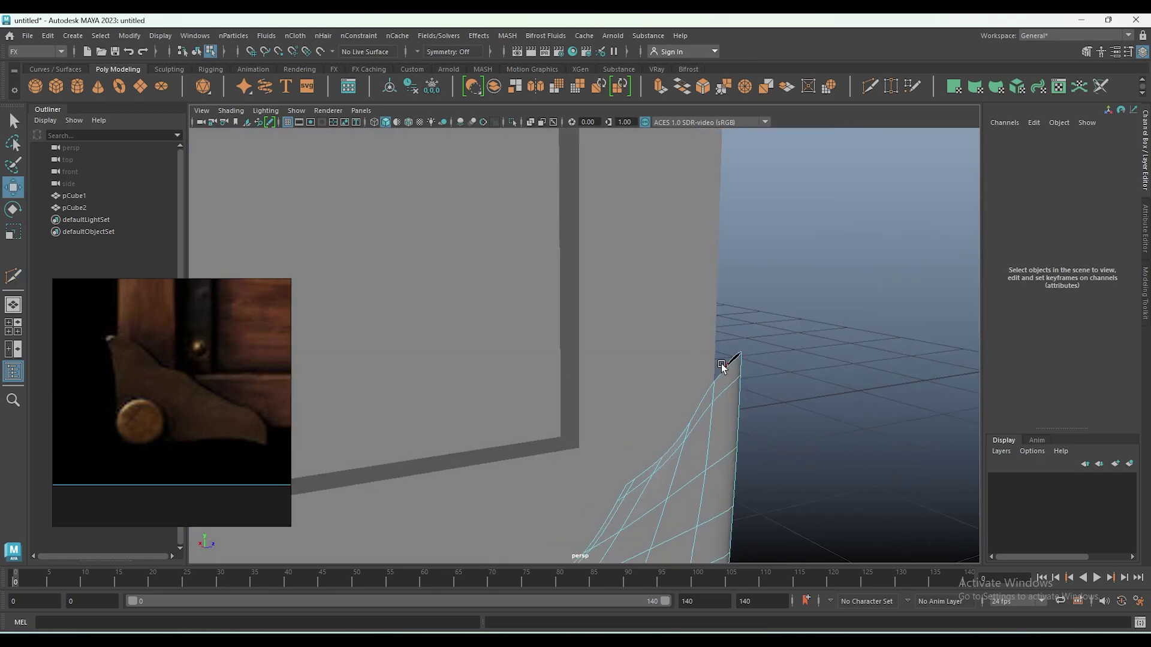
{"action": "key", "text": "1"}
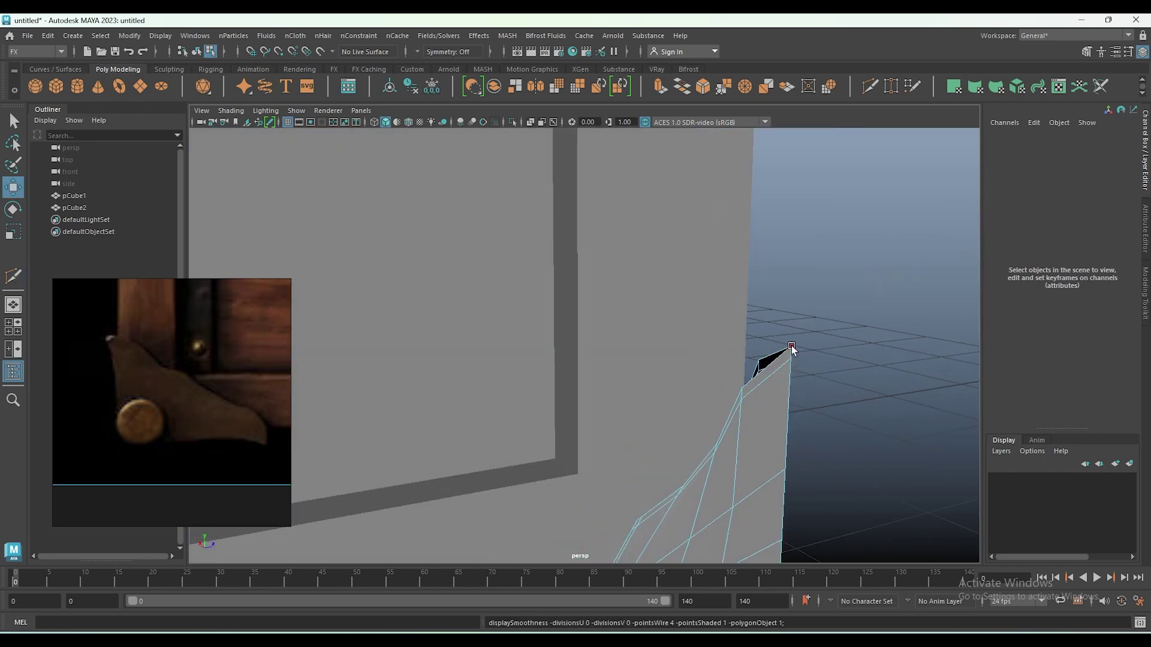
{"action": "right_click_drag", "start_coordinate": [791, 349], "coordinate": [698, 297]}
{"action": "left_click_drag", "start_coordinate": [808, 341], "coordinate": [787, 372]}
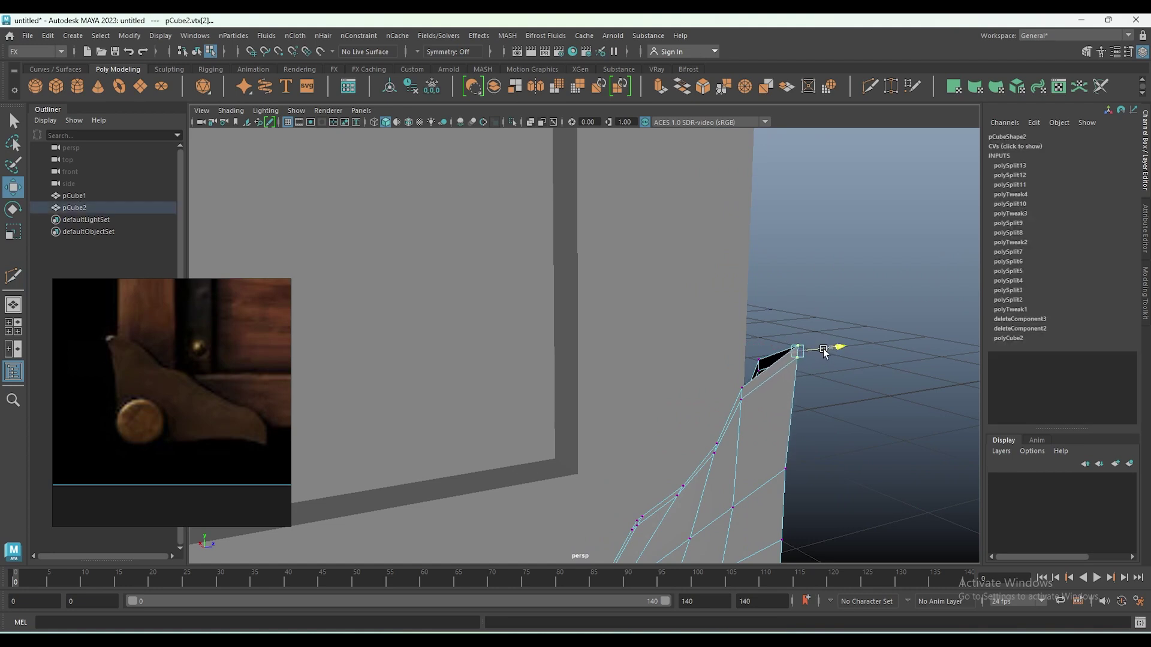
{"action": "key", "text": "e"}
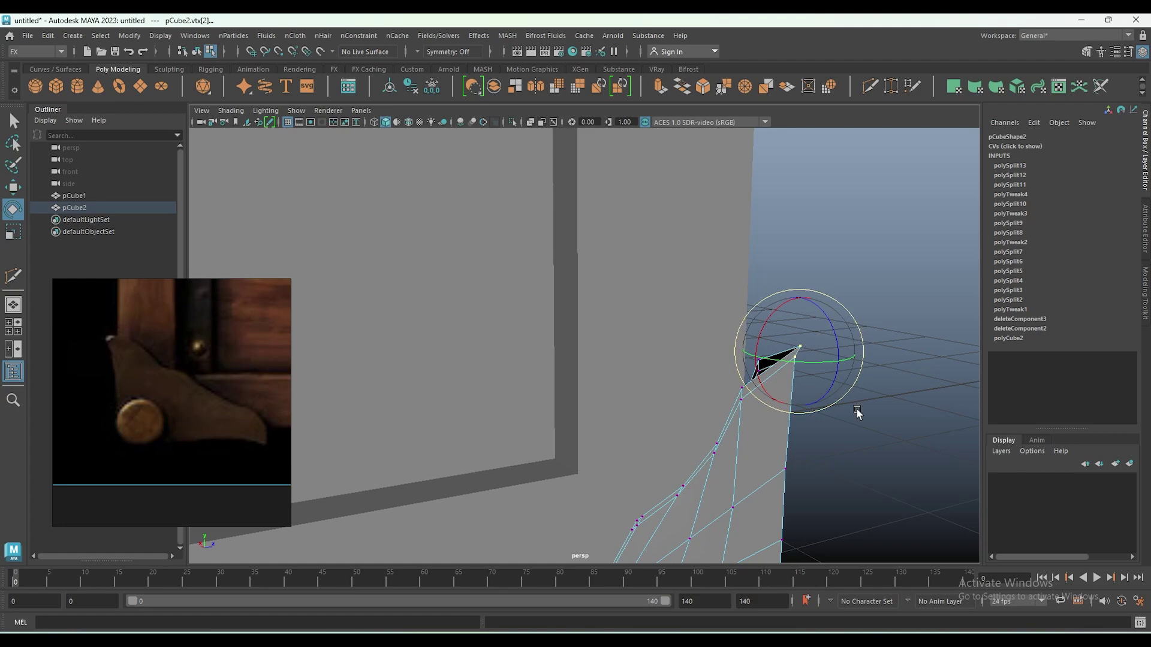
{"action": "mouse_move", "coordinate": [861, 339]}
{"action": "left_mouse_down", "text": "alt"}
{"action": "mouse_move", "coordinate": [819, 495]}
{"action": "mouse_move", "coordinate": [796, 311]}
{"action": "mouse_move", "coordinate": [659, 389]}
{"action": "mouse_move", "coordinate": [603, 398]}
{"action": "mouse_move", "coordinate": [742, 322]}
{"action": "mouse_move", "coordinate": [598, 250]}
{"action": "left_mouse_up", "text": "alt"}
{"action": "key", "text": "w"}
Select all faces of the bracket.
{"action": "right_click_drag", "start_coordinate": [598, 251], "coordinate": [601, 322]}
{"action": "left_click_drag", "start_coordinate": [601, 322], "coordinate": [677, 300], "text": "alt"}
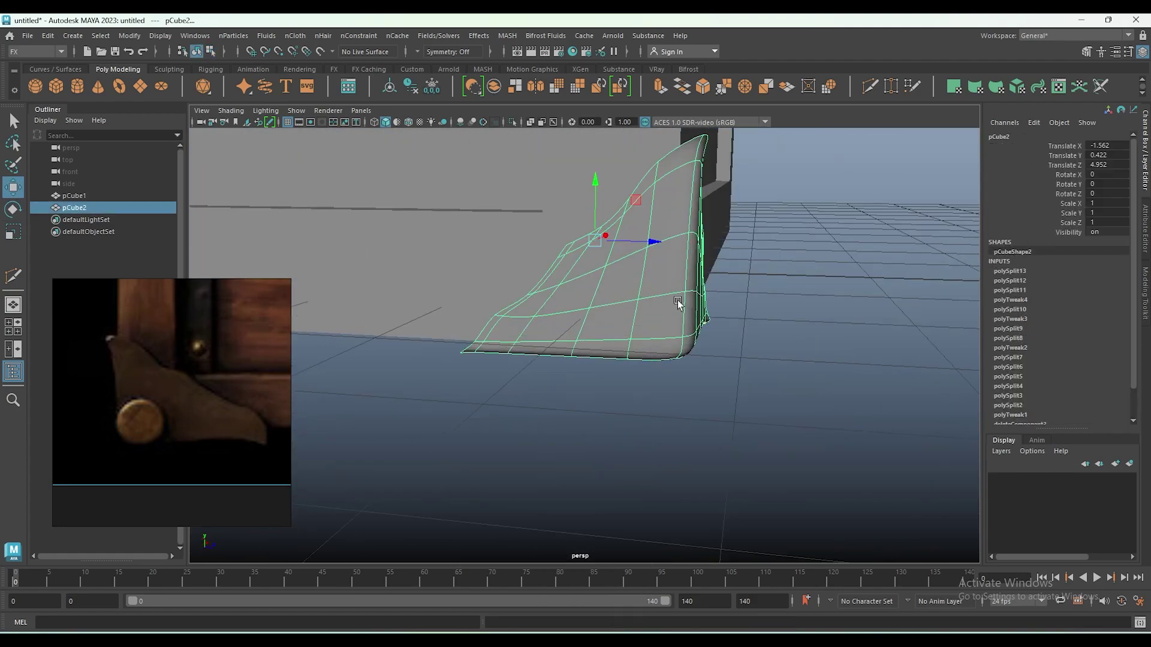
{"action": "key", "text": "F11"}
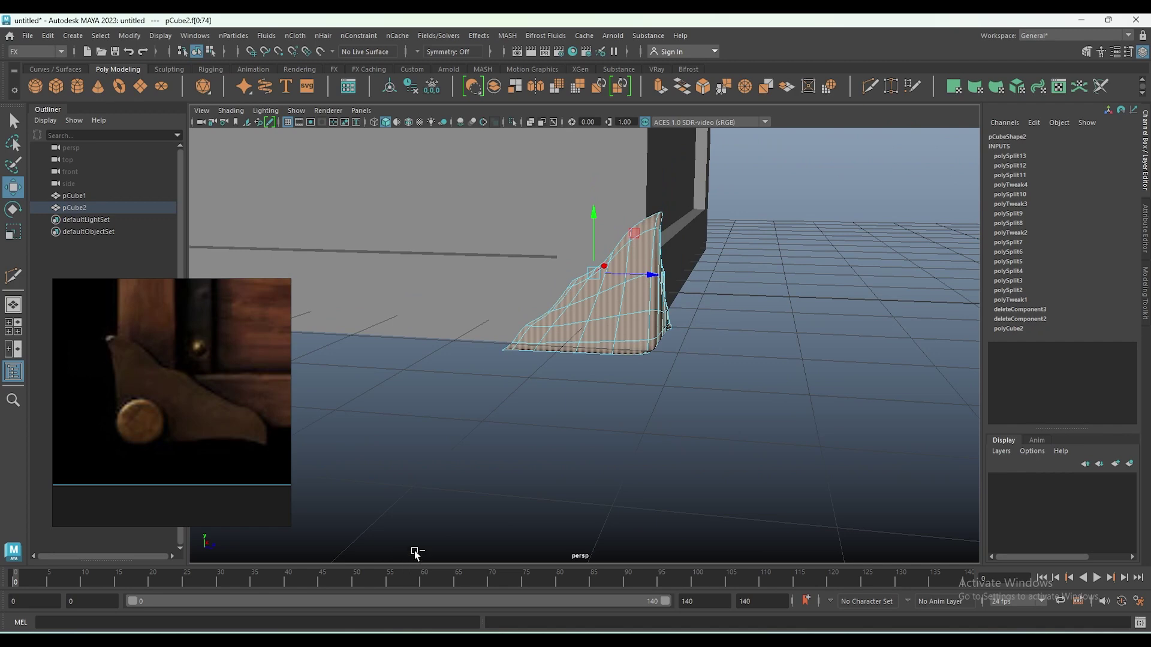
Extrude the bracket's faces with a 0.05 thickness and return to object mode.
{"action": "key", "text": "ctrl+e"}
{"action": "left_click_drag", "start_coordinate": [816, 379], "coordinate": [830, 379]}
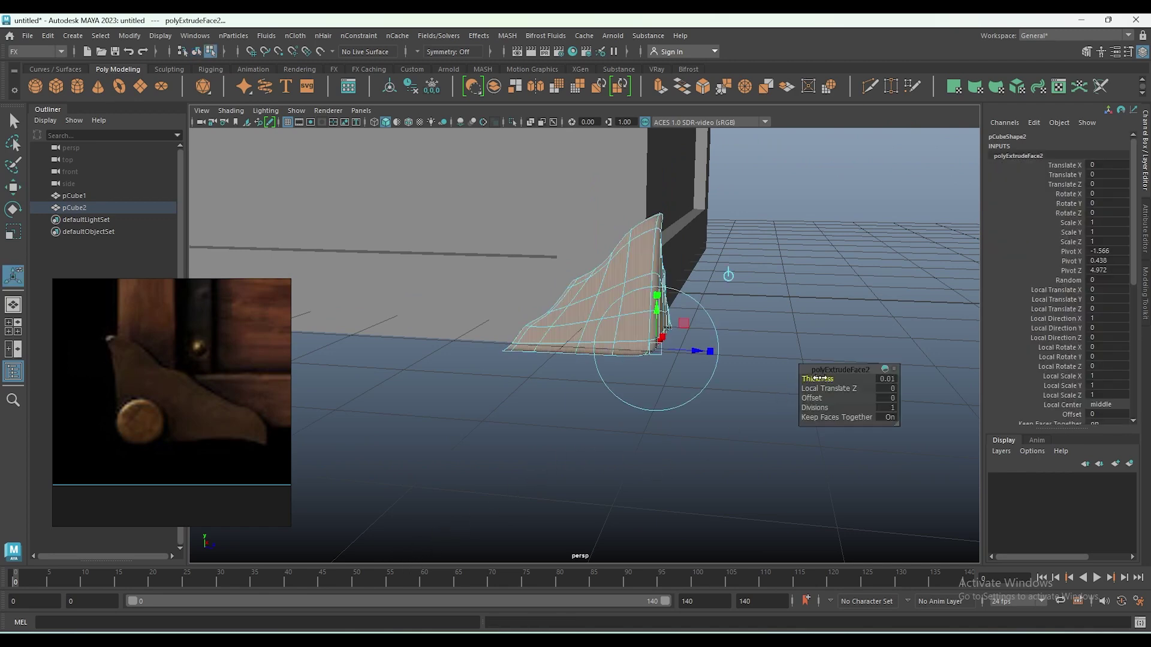
{"action": "mouse_move", "coordinate": [598, 391]}
{"action": "left_mouse_down", "text": "alt"}
{"action": "mouse_move", "coordinate": [840, 408]}
{"action": "mouse_move", "coordinate": [811, 385]}
{"action": "left_mouse_up", "text": "alt"}
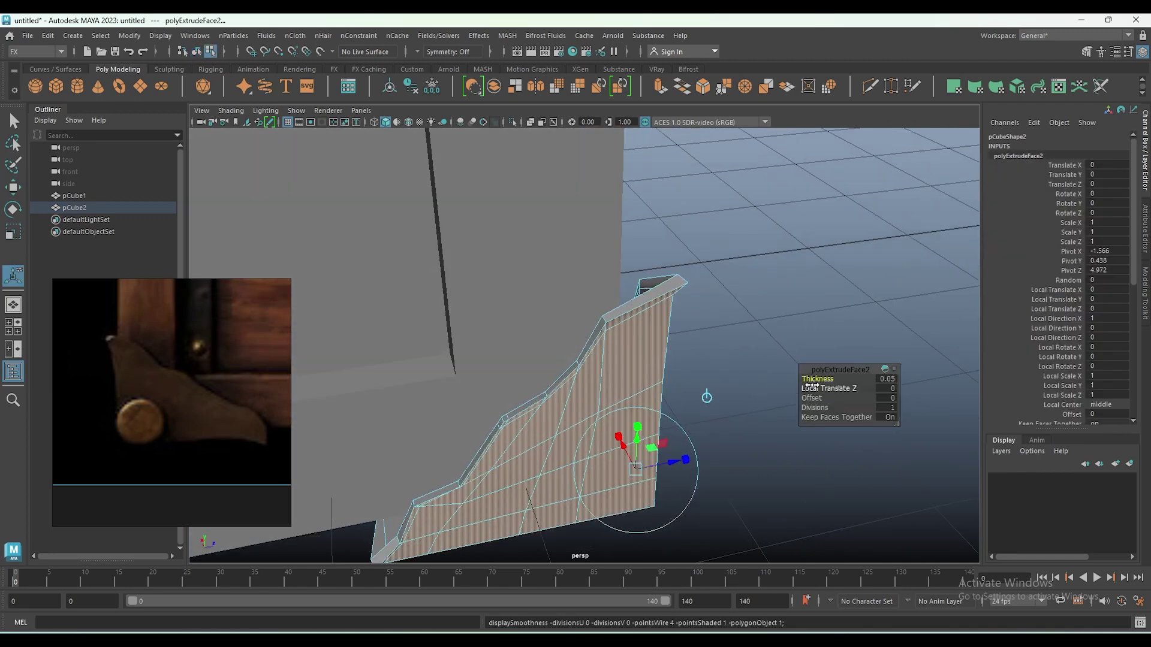
{"action": "right_click_drag", "start_coordinate": [590, 258], "coordinate": [653, 226]}
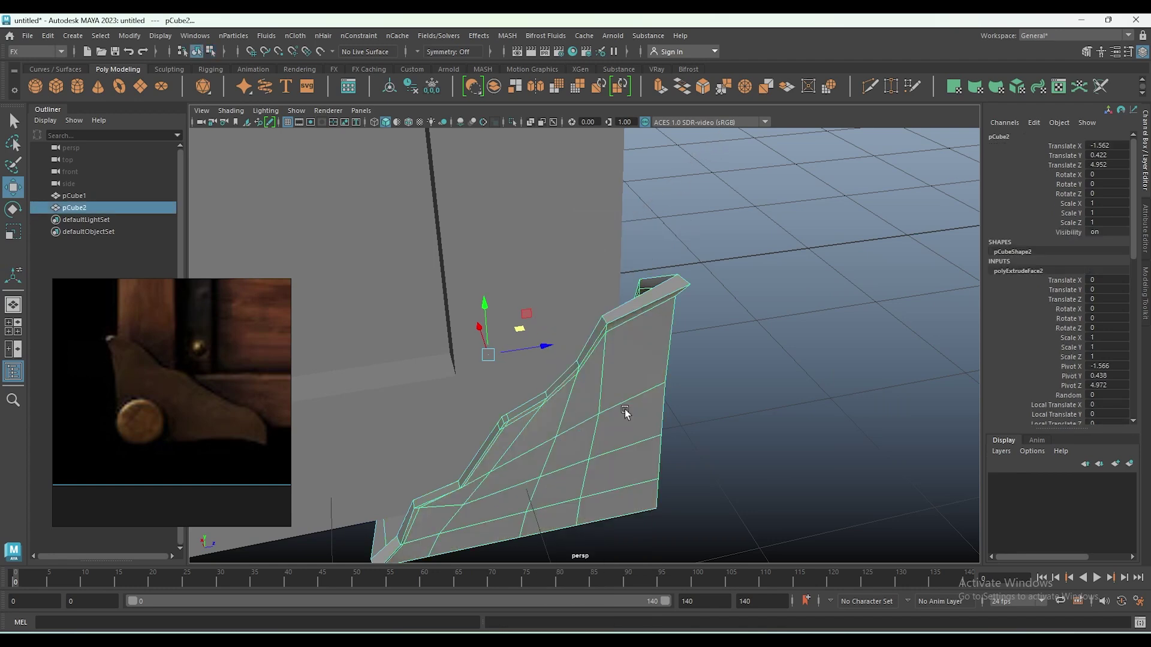
{"action": "mouse_move", "coordinate": [489, 358]}
{"action": "left_mouse_down", "text": "alt"}
{"action": "mouse_move", "coordinate": [487, 385]}
{"action": "mouse_move", "coordinate": [533, 385]}
{"action": "mouse_move", "coordinate": [516, 378]}
{"action": "left_mouse_up", "text": "alt"}
{"action": "key", "text": "space"}
Nudge the bracket into place in the wireframe top view.
{"action": "left_click_drag", "start_coordinate": [488, 328], "coordinate": [376, 126]}
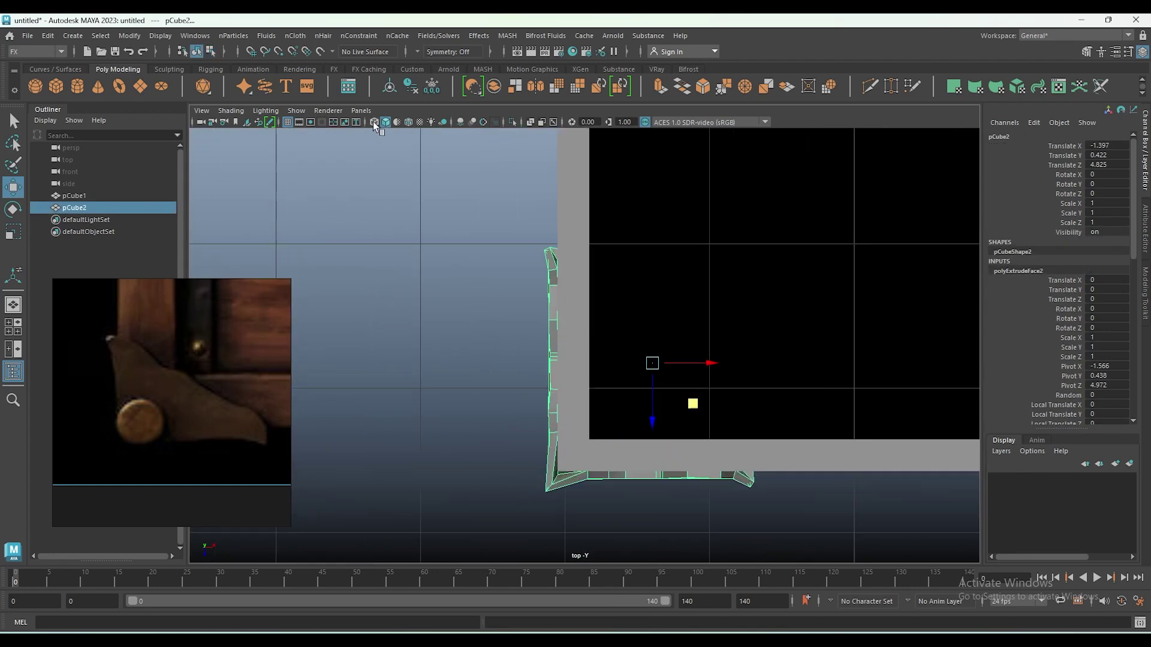
{"action": "left_click", "coordinate": [376, 126]}
{"action": "left_click_drag", "start_coordinate": [727, 285], "coordinate": [722, 285]}
{"action": "right_click_drag", "start_coordinate": [520, 251], "coordinate": [504, 259]}
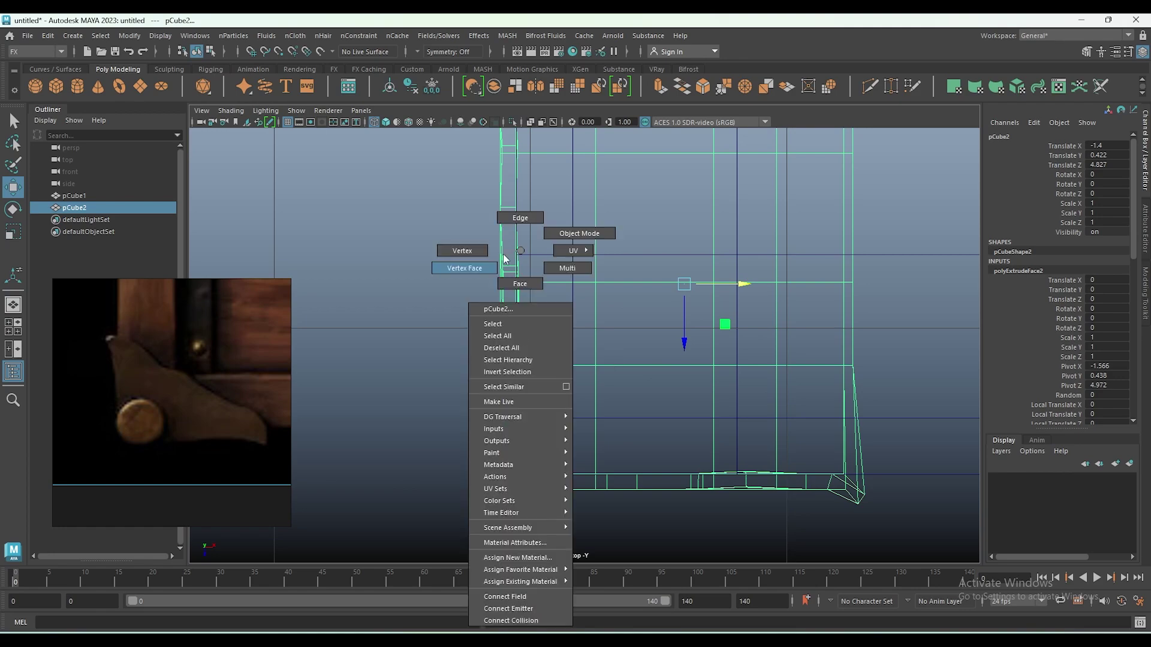
{"action": "mouse_move", "coordinate": [504, 259]}
{"action": "left_mouse_down", "text": "alt"}
{"action": "mouse_move", "coordinate": [526, 436]}
{"action": "mouse_move", "coordinate": [520, 397]}
{"action": "mouse_move", "coordinate": [609, 368]}
{"action": "mouse_move", "coordinate": [610, 420]}
{"action": "left_mouse_up", "text": "alt"}
Check the bracket smoothed, then show it unsmoothed and zoom the reference image.
{"action": "key", "text": "3"}
{"action": "key", "text": "1"}
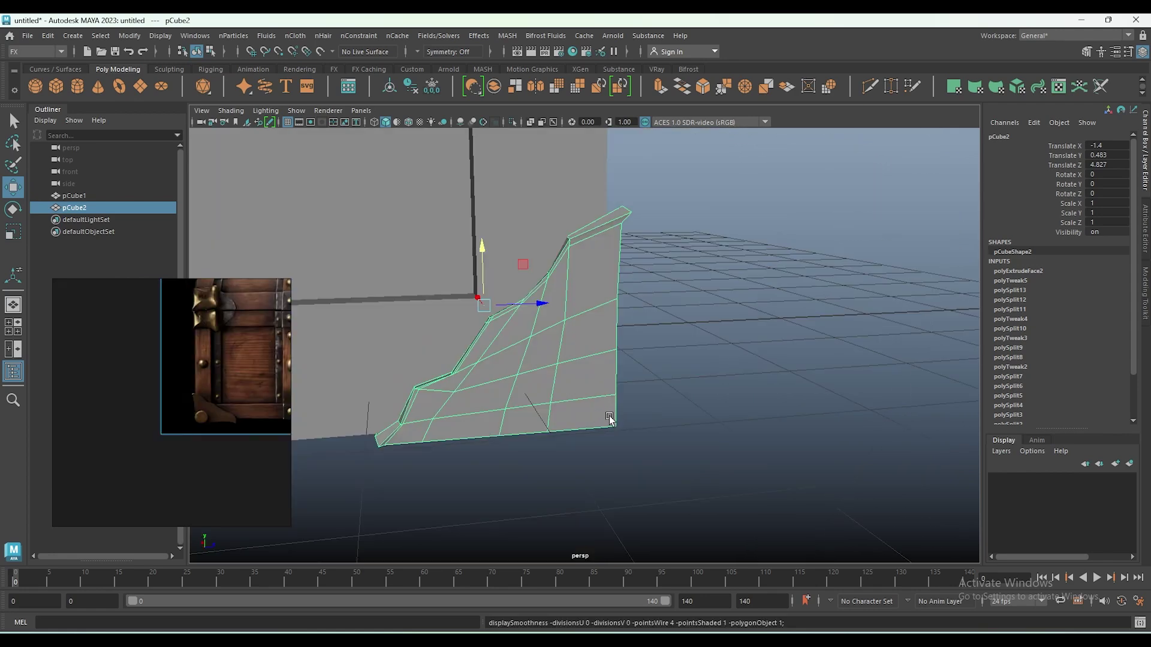
{"action": "scroll", "coordinate": [216, 413], "scroll_direction": "up", "scroll_amount": 3}
{"action": "scroll", "coordinate": [204, 372], "scroll_direction": "up", "scroll_amount": 2}
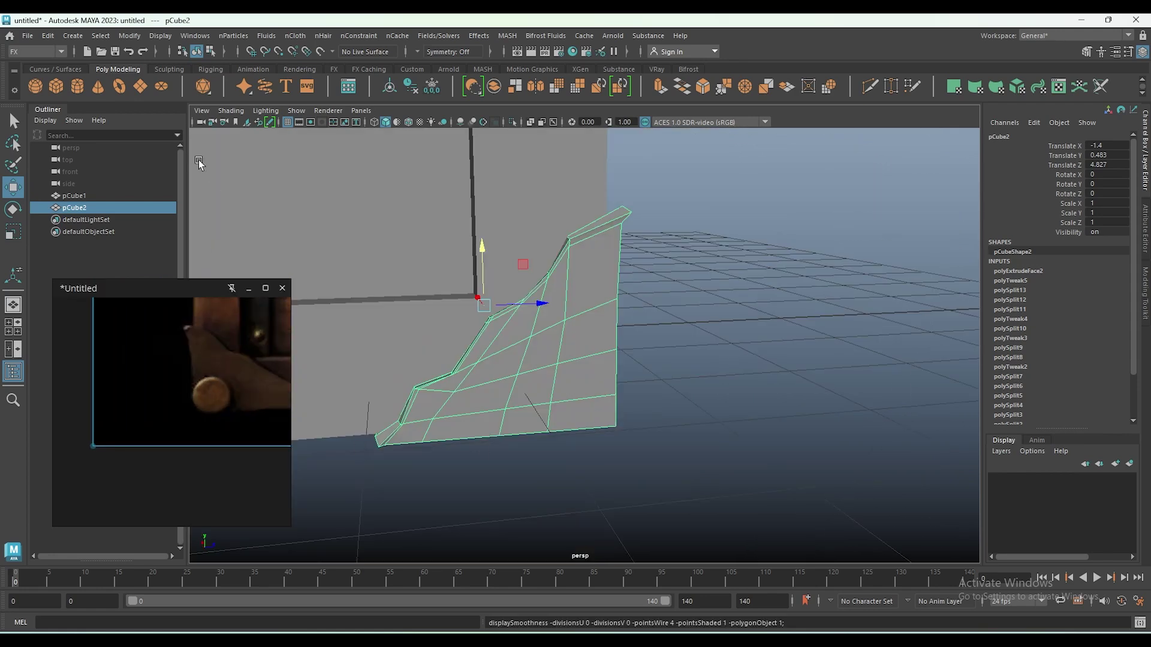
{"action": "left_click", "coordinate": [78, 86]}
Draw a thin cylinder in the side view and slide it along X beside the bracket.
{"action": "key", "text": "space"}
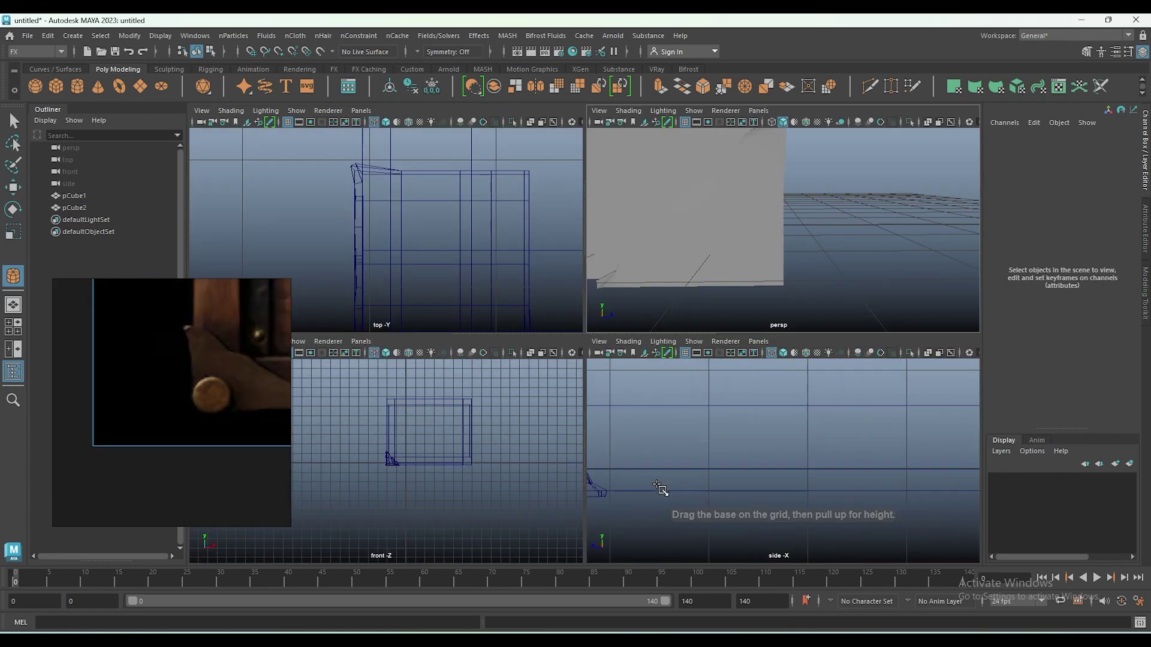
{"action": "mouse_move", "coordinate": [738, 459]}
{"action": "left_mouse_down"}
{"action": "mouse_move", "coordinate": [754, 475]}
{"action": "mouse_move", "coordinate": [738, 462]}
{"action": "mouse_move", "coordinate": [763, 244]}
{"action": "left_mouse_up"}
{"action": "key", "text": "space"}
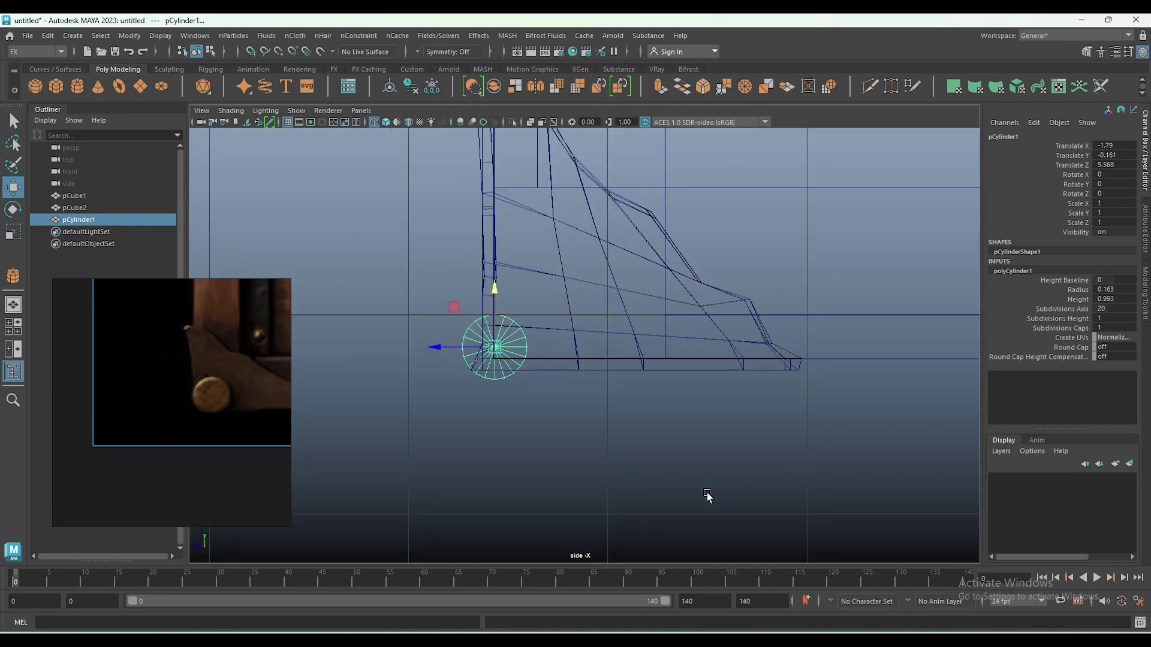
{"action": "key", "text": "space"}
{"action": "key", "text": "space"}
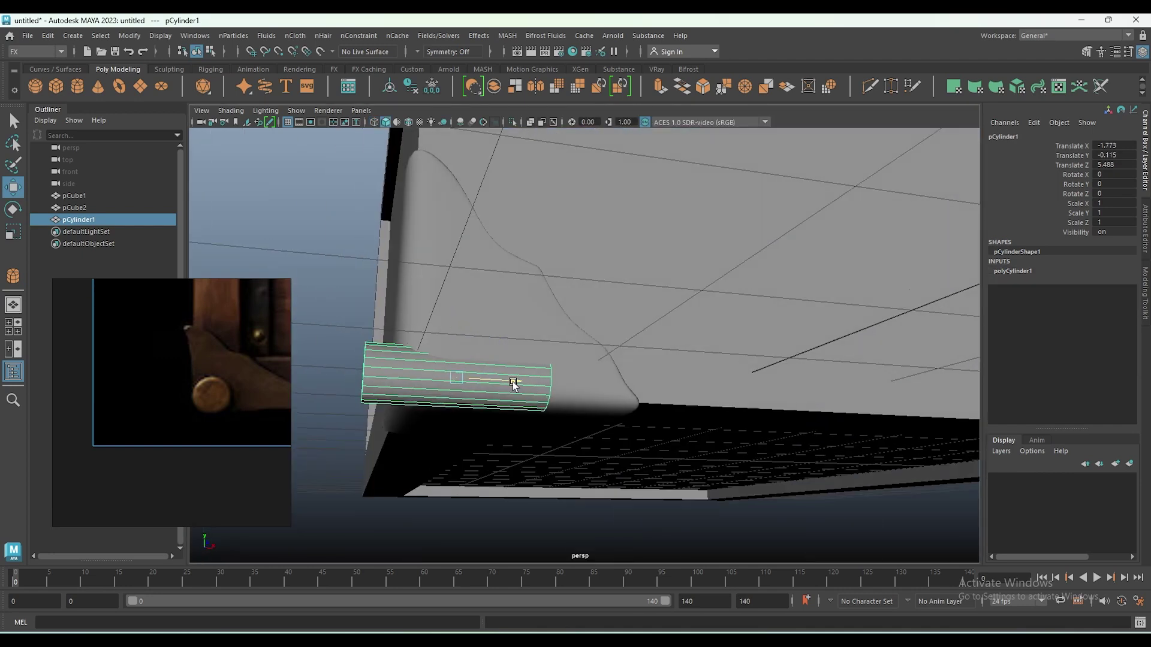
{"action": "left_click_drag", "start_coordinate": [514, 385], "coordinate": [535, 384]}
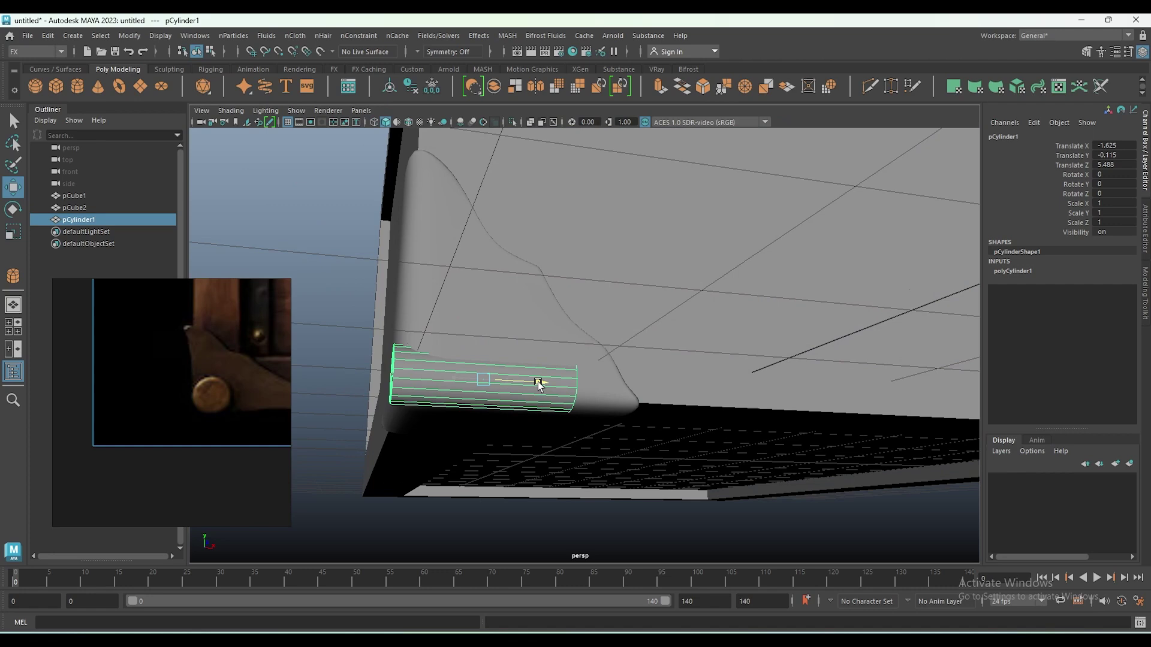
{"action": "mouse_move", "coordinate": [570, 403]}
{"action": "left_mouse_down", "text": "alt"}
{"action": "mouse_move", "coordinate": [635, 415]}
{"action": "mouse_move", "coordinate": [567, 427]}
{"action": "mouse_move", "coordinate": [588, 390]}
{"action": "mouse_move", "coordinate": [532, 435]}
{"action": "mouse_move", "coordinate": [512, 421]}
{"action": "mouse_move", "coordinate": [570, 310]}
{"action": "left_mouse_up", "text": "alt"}
{"action": "left_click", "coordinate": [495, 318]}
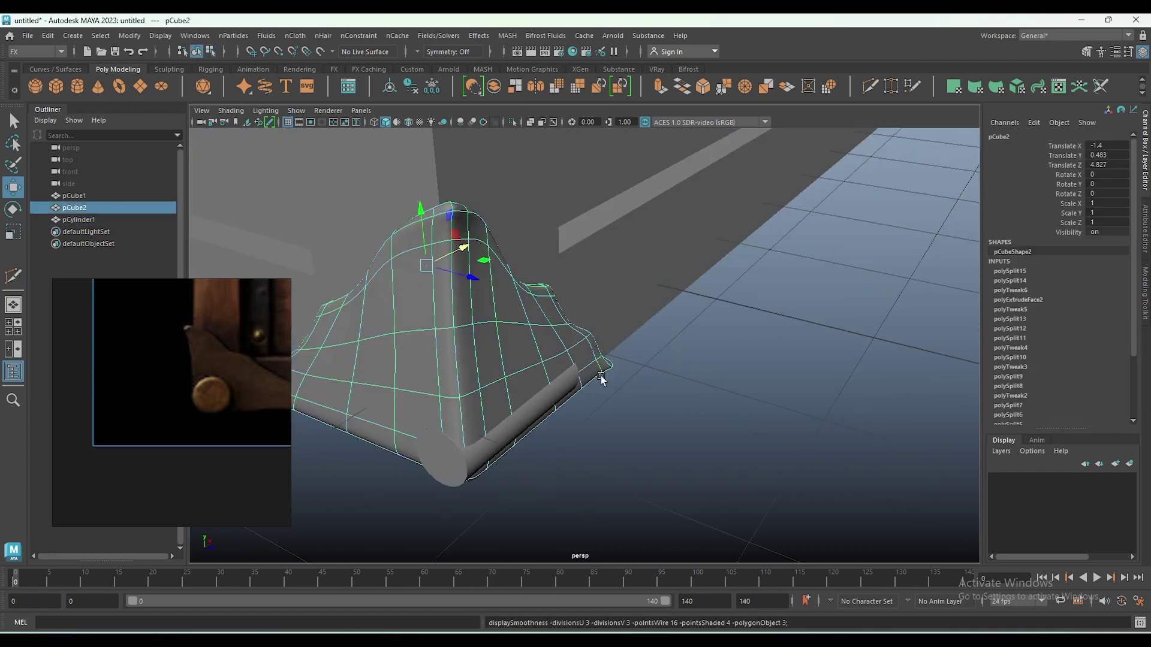
{"action": "left_click_drag", "start_coordinate": [604, 380], "coordinate": [568, 339], "text": "alt"}
{"action": "left_click", "coordinate": [455, 390]}
{"action": "key", "text": "space"}
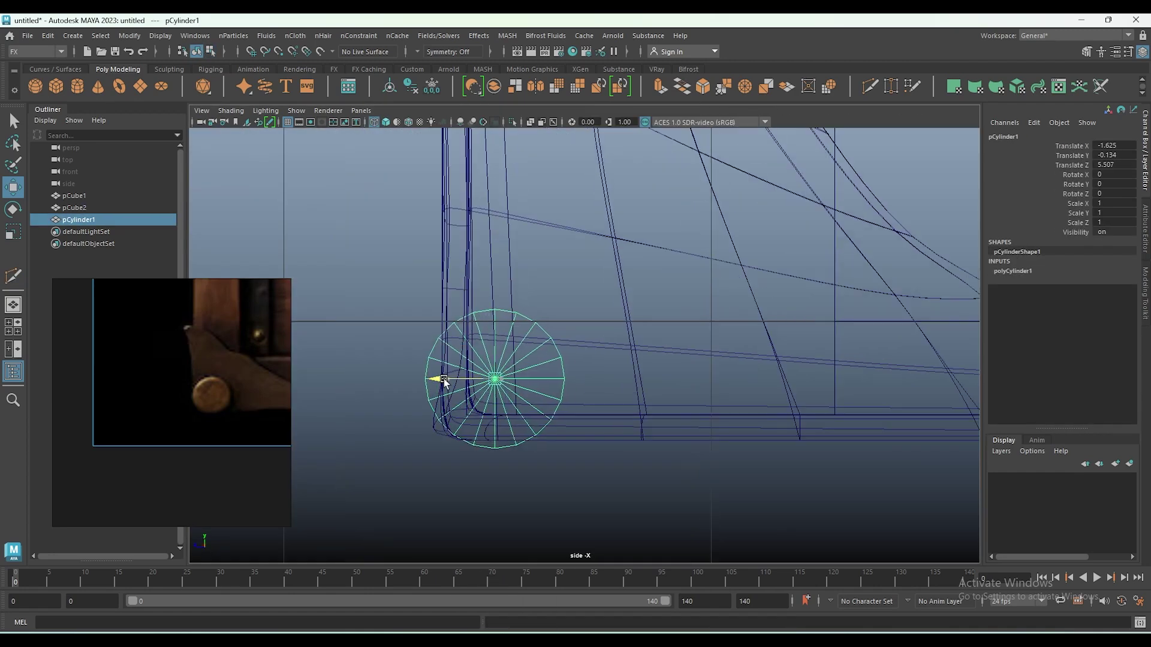
{"action": "key", "text": "space"}
Set the cylinder's radius to 0.143 and cap subdivisions to 2, lowering it onto the edge.
{"action": "key", "text": "space"}
{"action": "left_click", "coordinate": [1013, 271]}
{"action": "left_click", "coordinate": [1077, 289]}
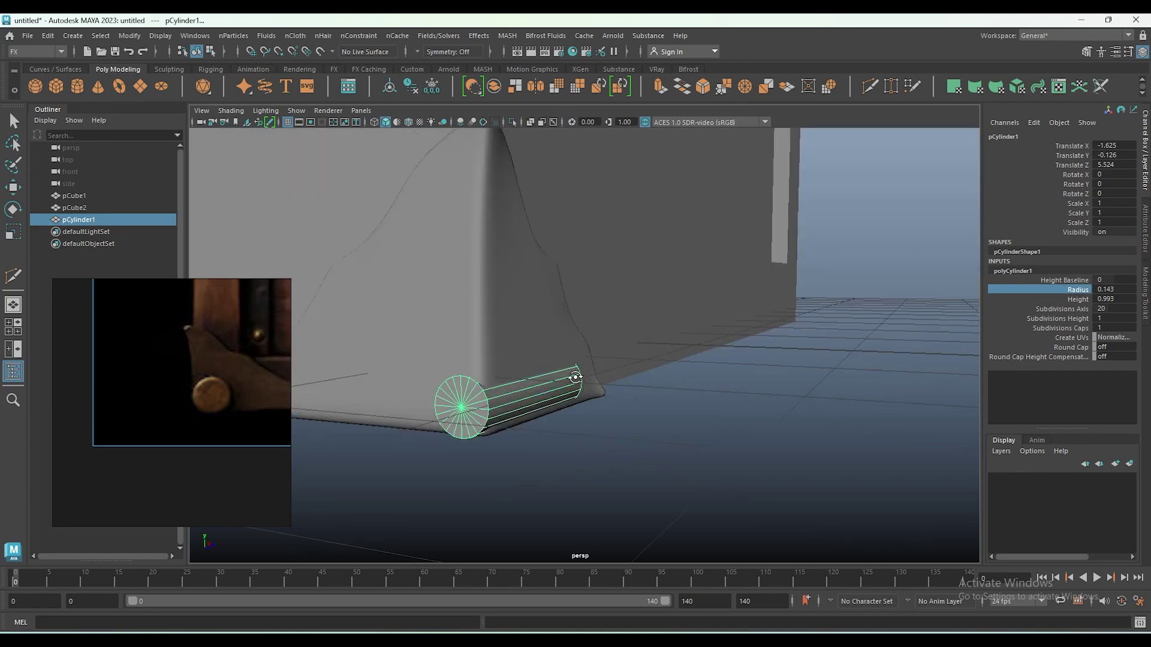
{"action": "key", "text": "space"}
{"action": "left_click_drag", "start_coordinate": [467, 344], "coordinate": [467, 348]}
{"action": "key", "text": "space"}
{"action": "key", "text": "space"}
{"action": "scroll", "coordinate": [419, 412], "scroll_direction": "up", "scroll_amount": 3}
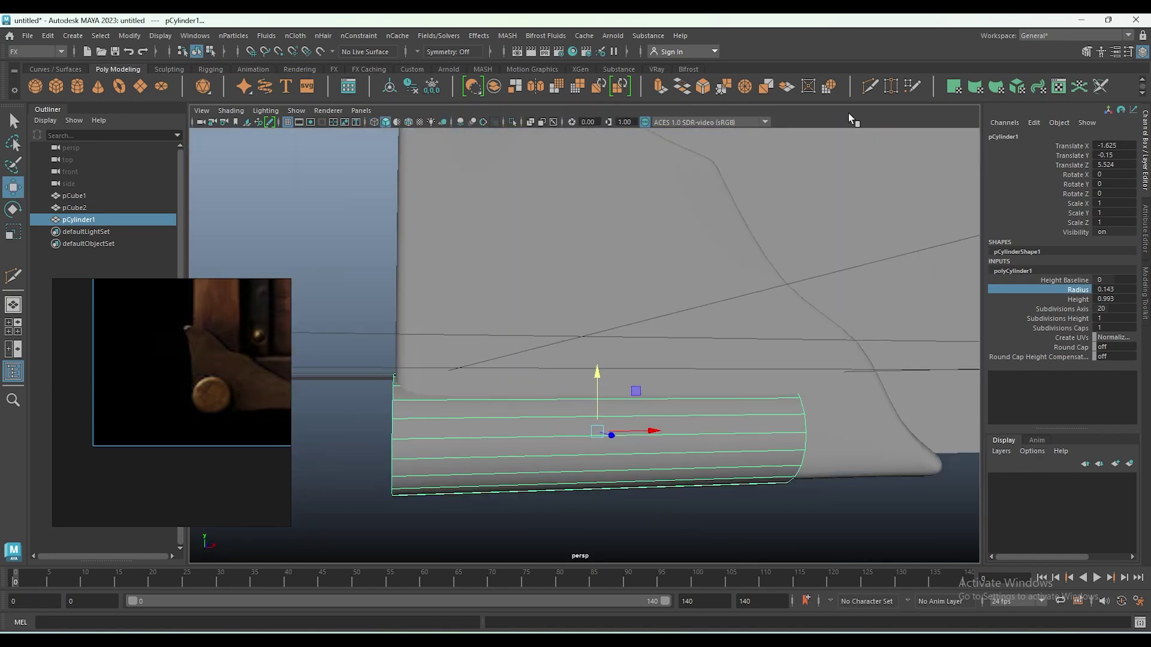
{"action": "left_click", "coordinate": [1114, 328]}
{"action": "type", "text": "2y"}
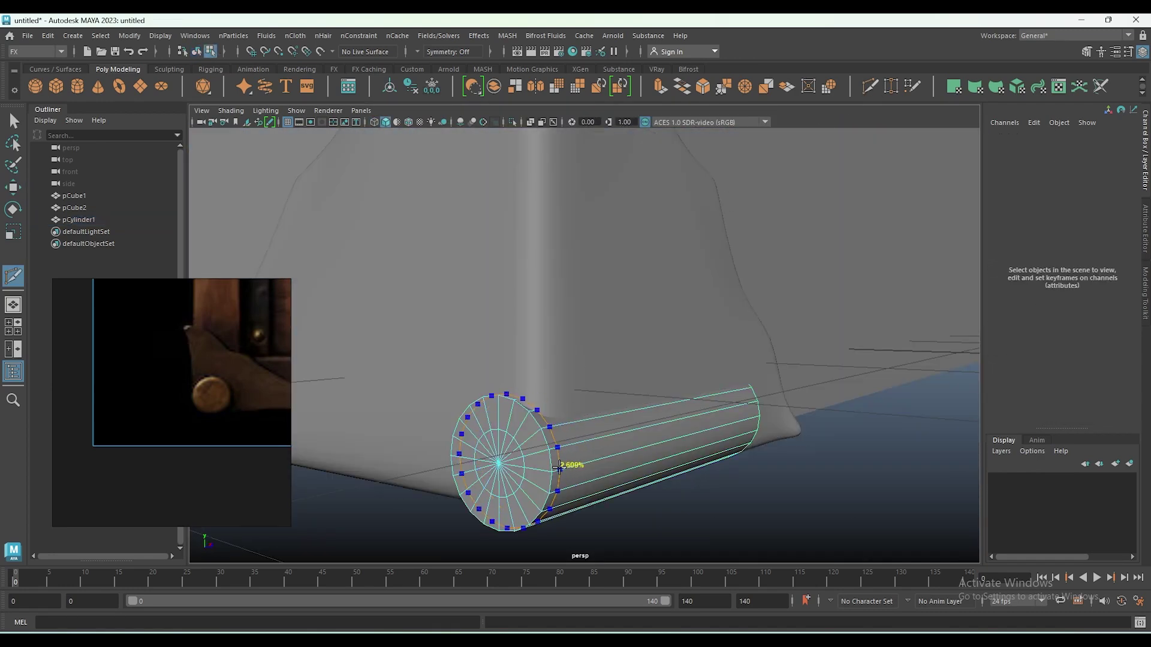
Select the cylinder's end vertices and tilt them toward the bracket's slope.
{"action": "left_click_drag", "start_coordinate": [727, 462], "coordinate": [761, 447], "text": "alt"}
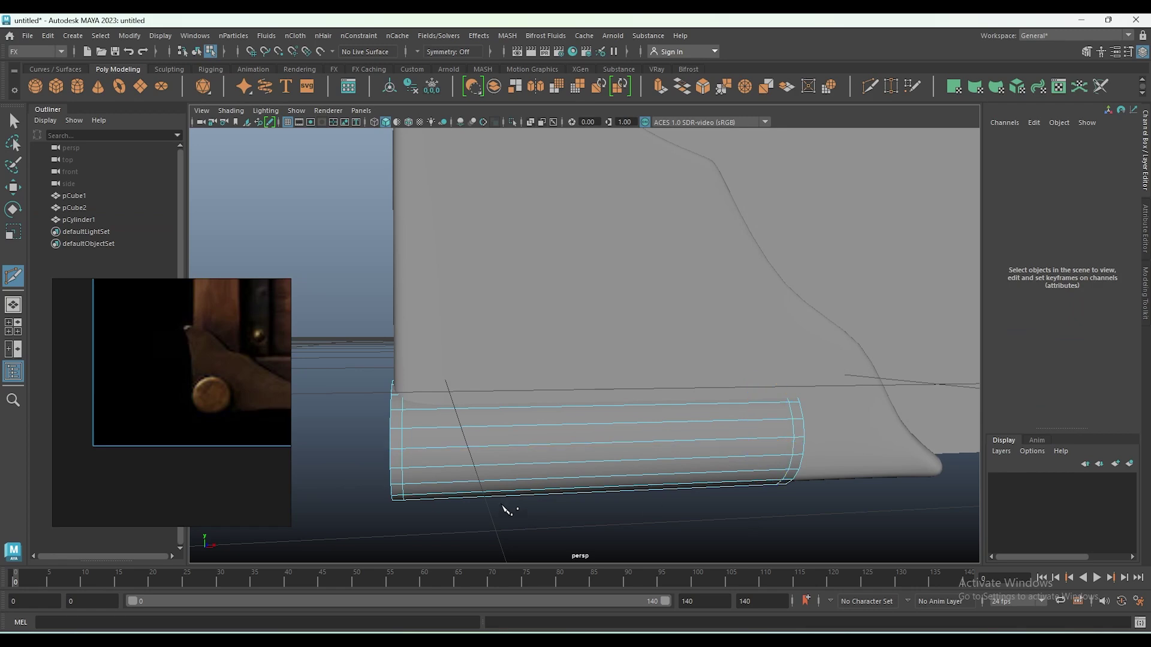
{"action": "left_click_drag", "start_coordinate": [503, 507], "coordinate": [569, 467], "text": "alt"}
{"action": "left_click_drag", "start_coordinate": [688, 461], "coordinate": [614, 446], "text": "alt"}
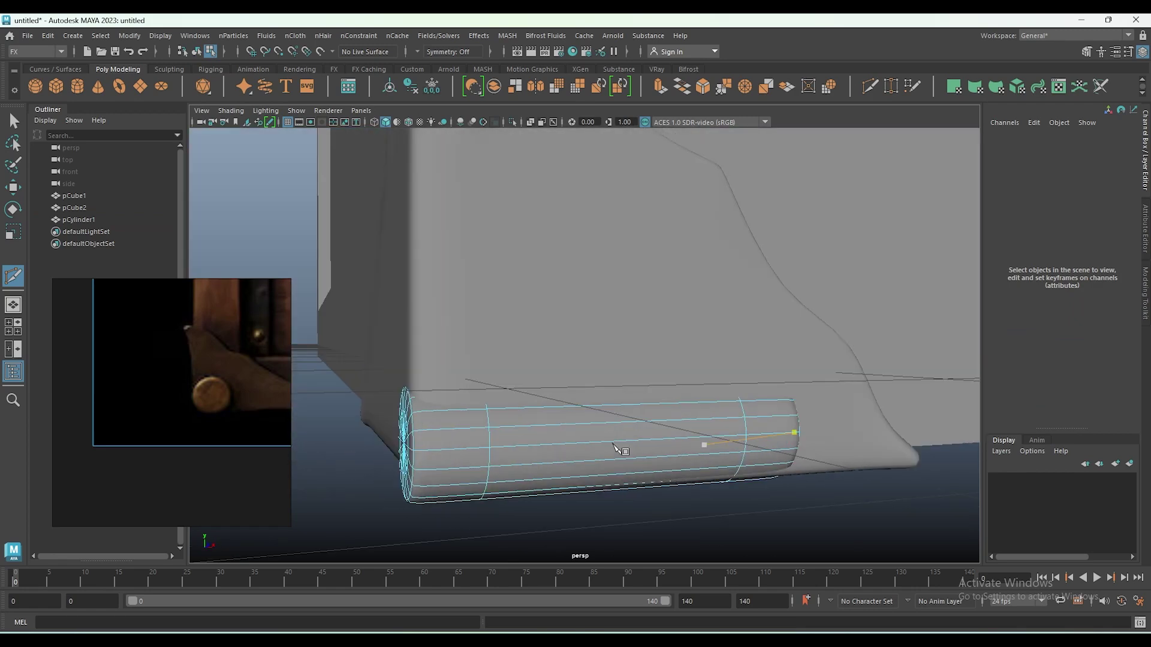
{"action": "mouse_move", "coordinate": [517, 449]}
{"action": "left_mouse_down", "text": "alt"}
{"action": "mouse_move", "coordinate": [617, 442]}
{"action": "mouse_move", "coordinate": [655, 469]}
{"action": "mouse_move", "coordinate": [743, 465]}
{"action": "left_mouse_up", "text": "alt"}
{"action": "key", "text": "1"}
{"action": "right_click_drag", "start_coordinate": [770, 250], "coordinate": [714, 266]}
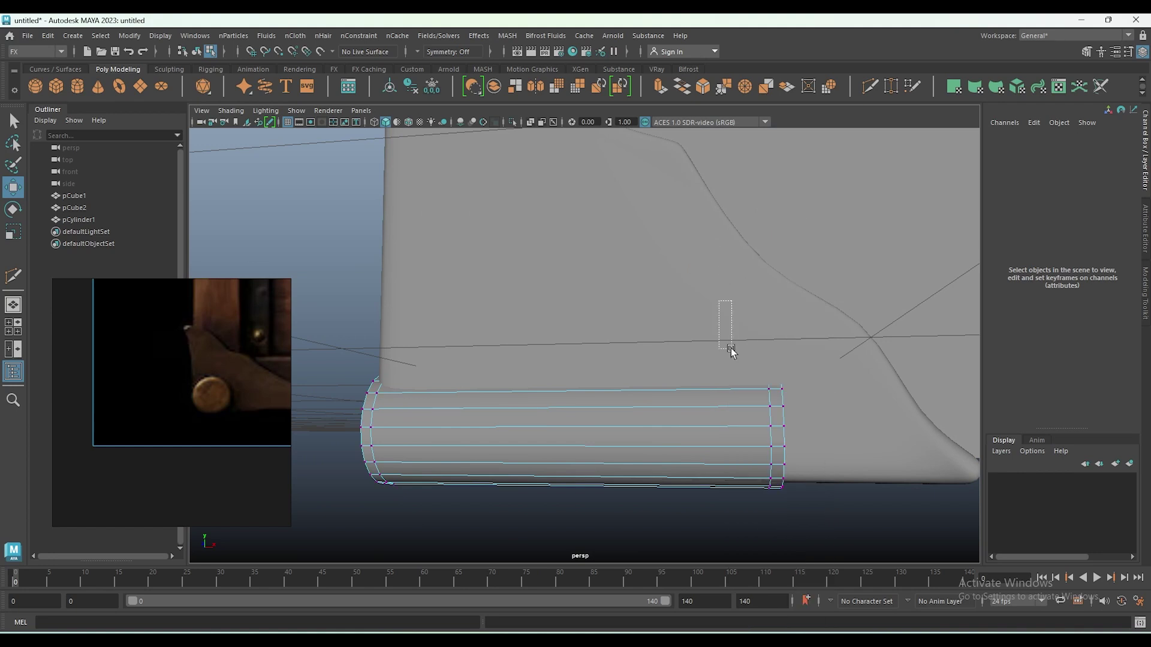
{"action": "mouse_move", "coordinate": [719, 303]}
{"action": "left_mouse_down"}
{"action": "mouse_move", "coordinate": [794, 497]}
{"action": "mouse_move", "coordinate": [679, 466]}
{"action": "left_mouse_up"}
{"action": "left_click", "coordinate": [629, 433]}
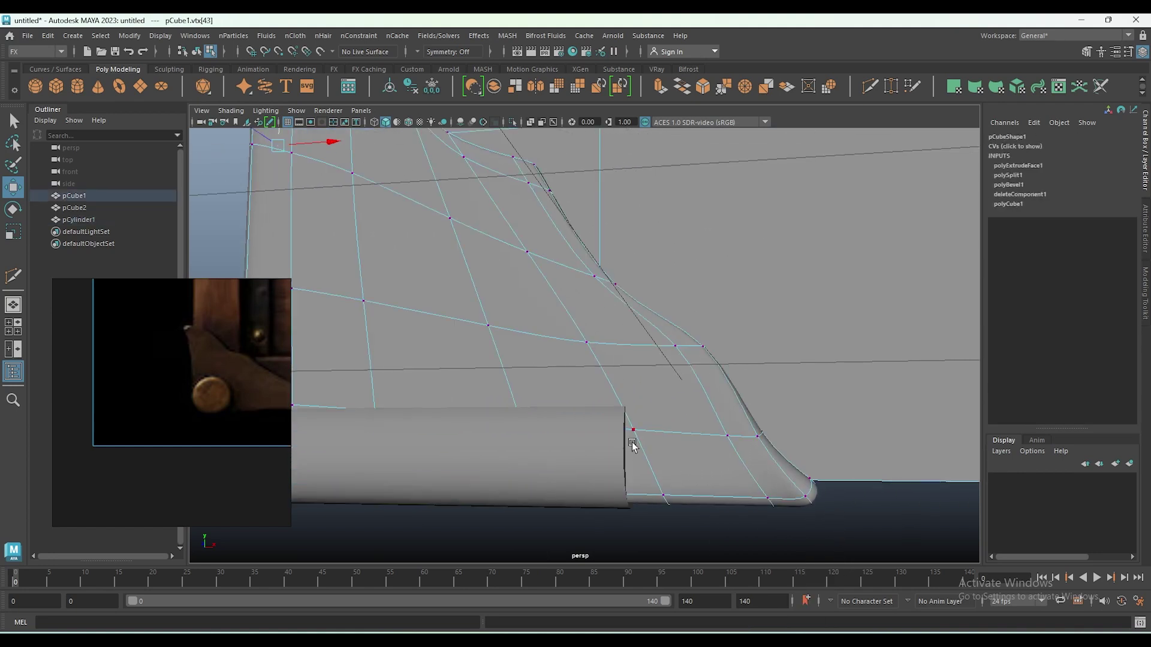
{"action": "right_click_drag", "start_coordinate": [522, 255], "coordinate": [513, 339]}
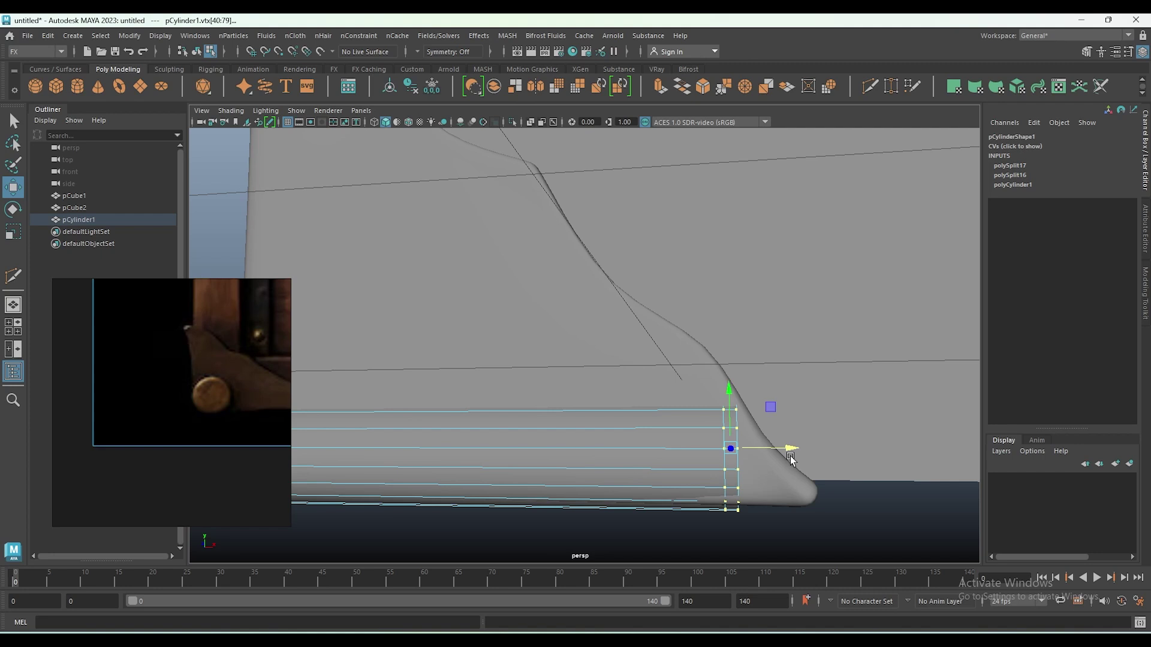
{"action": "key", "text": "e"}
{"action": "mouse_move", "coordinate": [763, 390]}
{"action": "left_mouse_down"}
{"action": "mouse_move", "coordinate": [741, 390]}
{"action": "mouse_move", "coordinate": [771, 459]}
{"action": "left_mouse_up"}
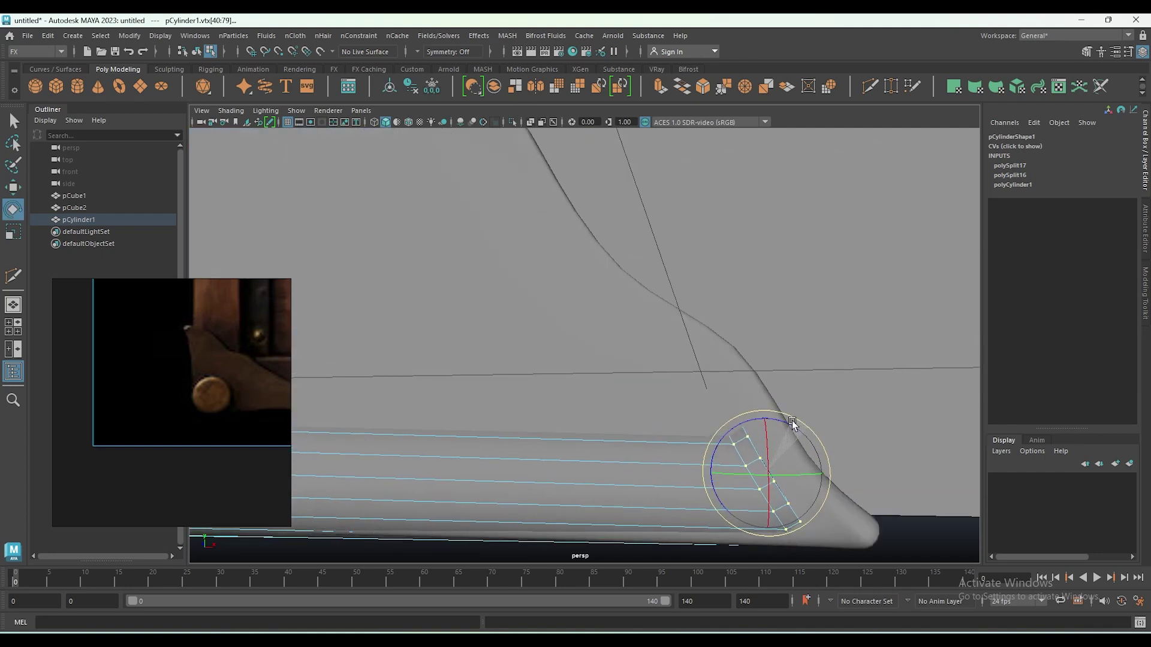
Delete the edge loop at the cylinder's end.
{"action": "scroll", "coordinate": [767, 459], "scroll_direction": "up", "scroll_amount": 3}
{"action": "key", "text": "w"}
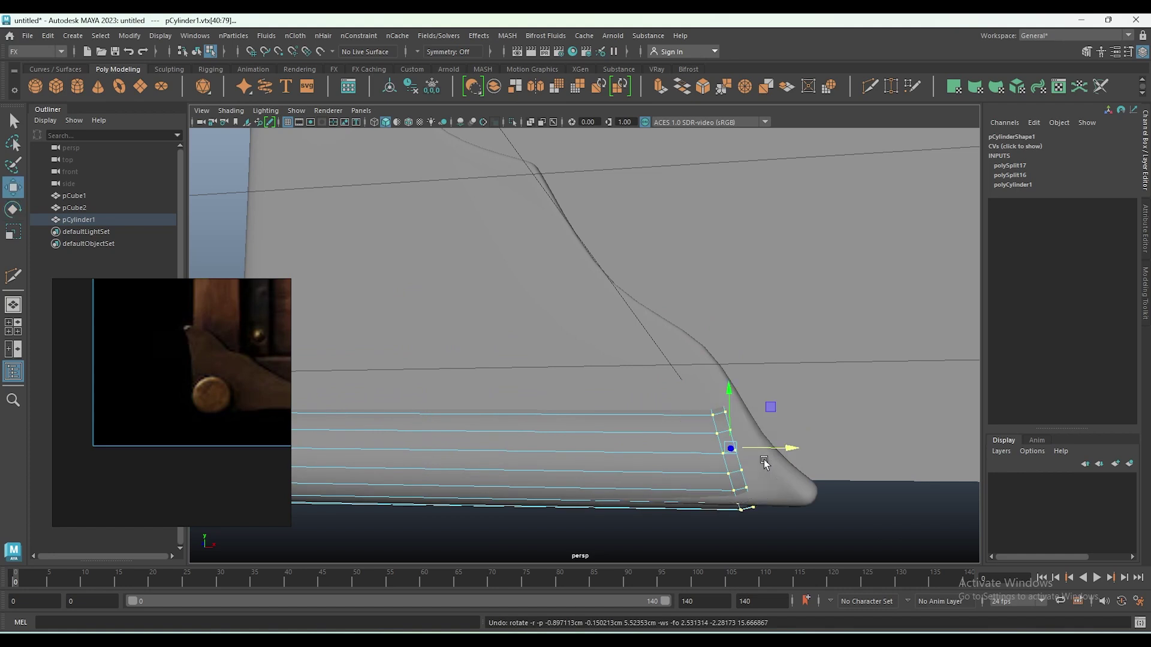
{"action": "right_click_drag", "start_coordinate": [725, 466], "coordinate": [702, 433]}
{"action": "key", "text": "F10"}
{"action": "double_click", "coordinate": [730, 469]}
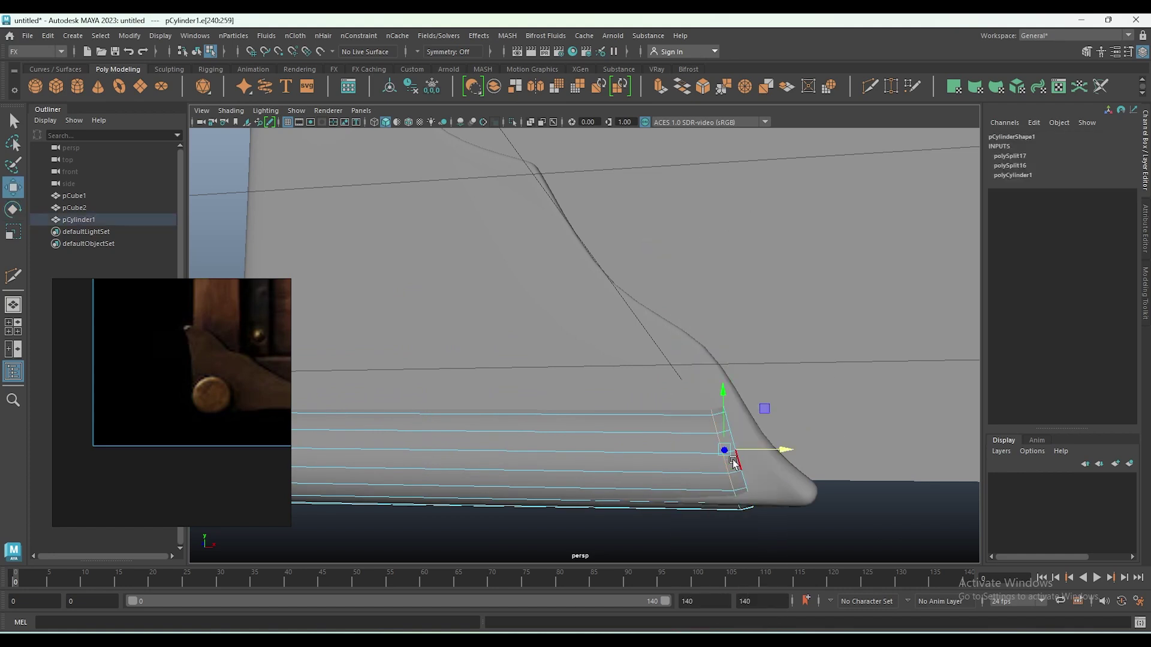
{"action": "key", "text": "ctrl+Delete"}
Rotate the end vertices to follow the bracket and lower them slightly.
{"action": "key", "text": "F9"}
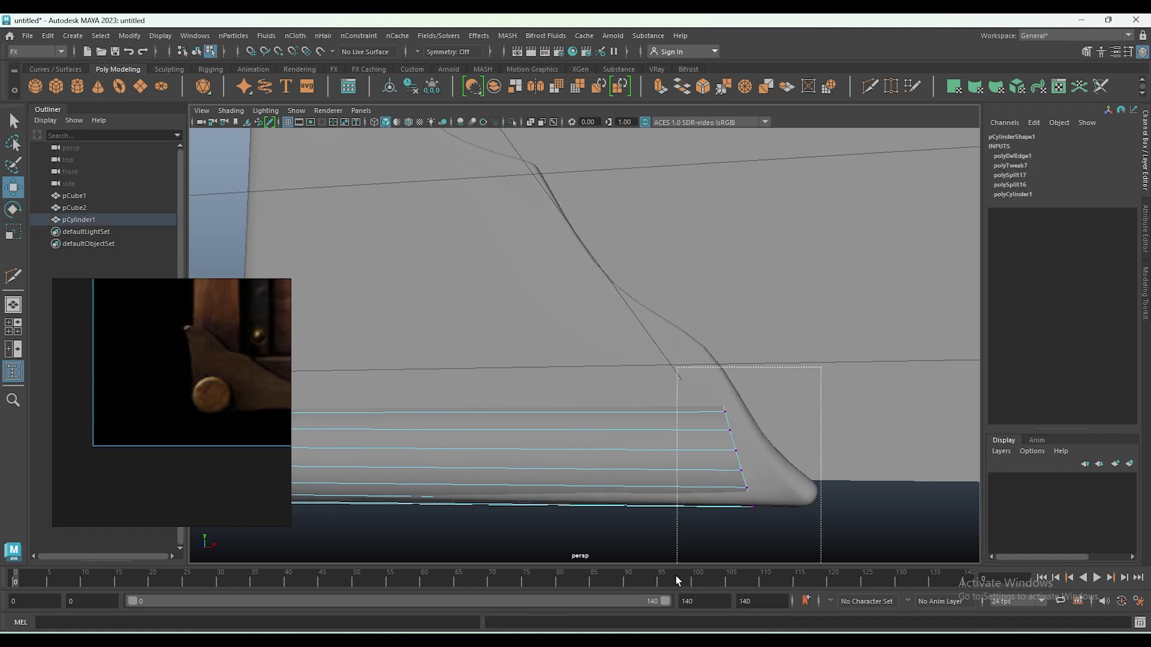
{"action": "left_click_drag", "start_coordinate": [815, 368], "coordinate": [674, 557]}
{"action": "key", "text": "e"}
{"action": "left_click_drag", "start_coordinate": [764, 398], "coordinate": [749, 392]}
{"action": "key", "text": "w"}
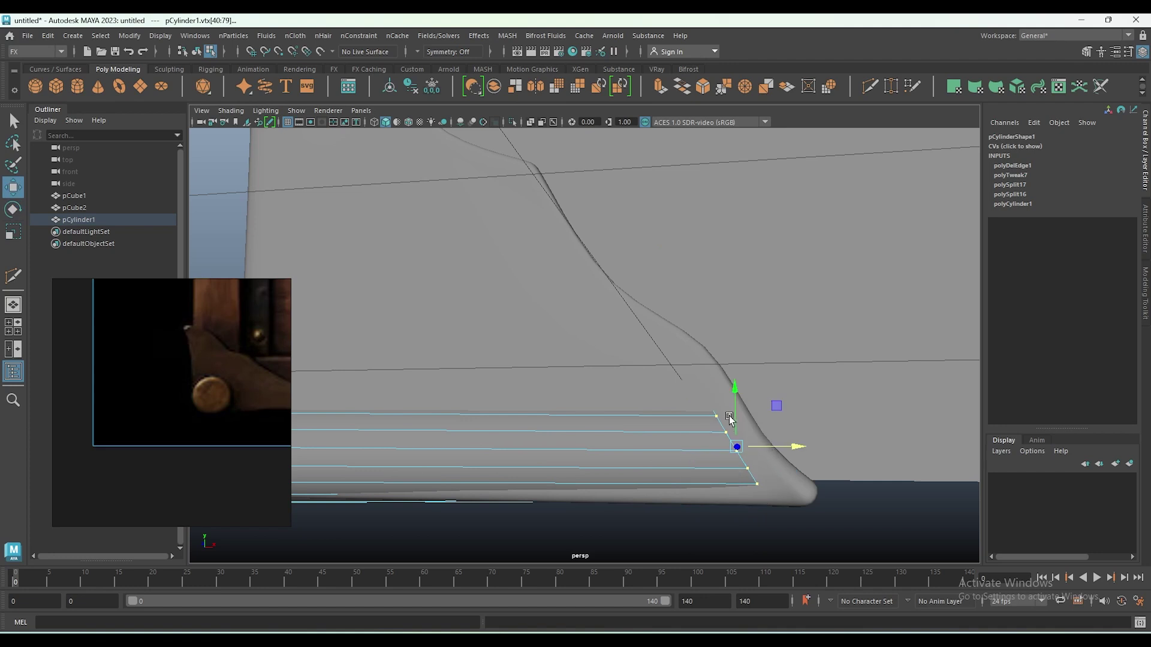
{"action": "key", "text": "F8"}
{"action": "mouse_move", "coordinate": [692, 250]}
{"action": "right_mouse_down"}
{"action": "mouse_move", "coordinate": [656, 401]}
{"action": "mouse_move", "coordinate": [635, 251]}
{"action": "right_mouse_up"}
{"action": "mouse_move", "coordinate": [735, 415]}
{"action": "left_mouse_down"}
{"action": "mouse_move", "coordinate": [874, 417]}
{"action": "mouse_move", "coordinate": [810, 429]}
{"action": "left_mouse_up"}
Add two edge loops along the cylinder and preview it smoothed into a rounded rod.
{"action": "left_click", "coordinate": [812, 430]}
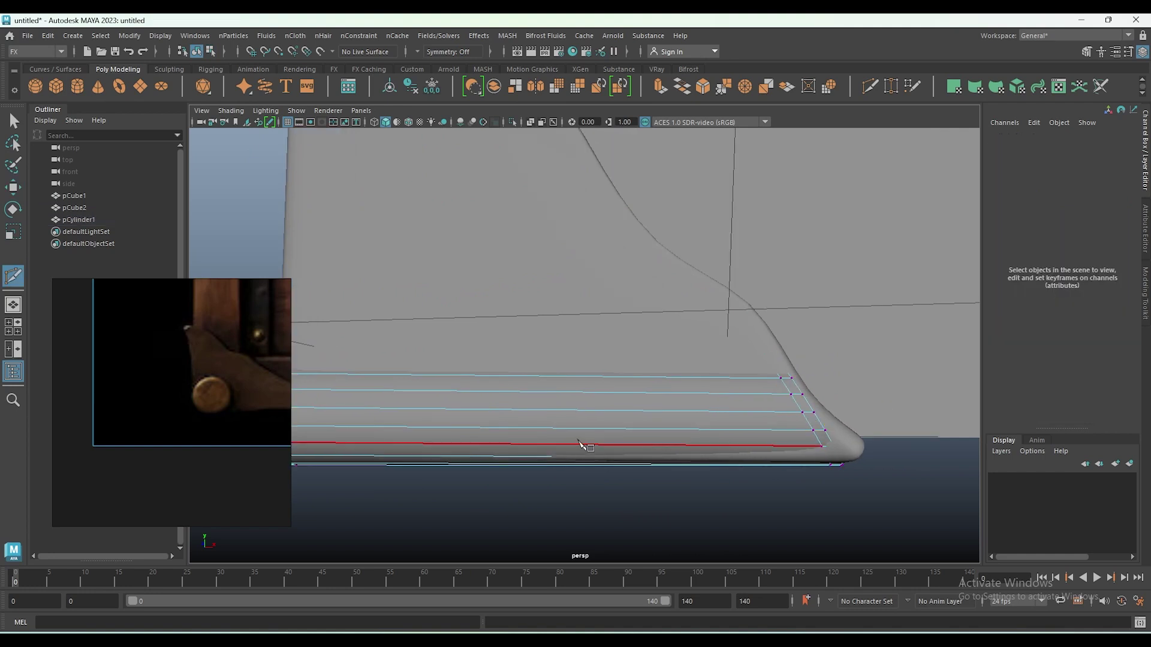
{"action": "left_click", "coordinate": [662, 444]}
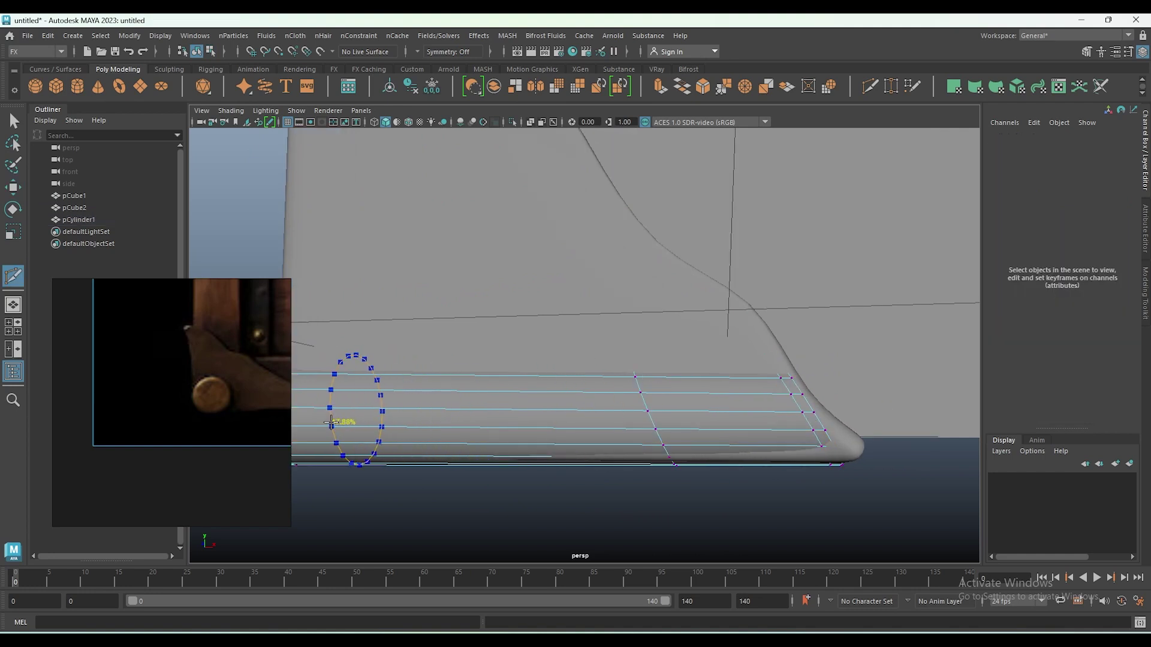
{"action": "scroll", "coordinate": [493, 470], "scroll_direction": "down", "scroll_amount": 3}
{"action": "mouse_move", "coordinate": [493, 470]}
{"action": "left_mouse_down", "text": "alt"}
{"action": "mouse_move", "coordinate": [547, 489]}
{"action": "mouse_move", "coordinate": [657, 478]}
{"action": "left_mouse_up", "text": "alt"}
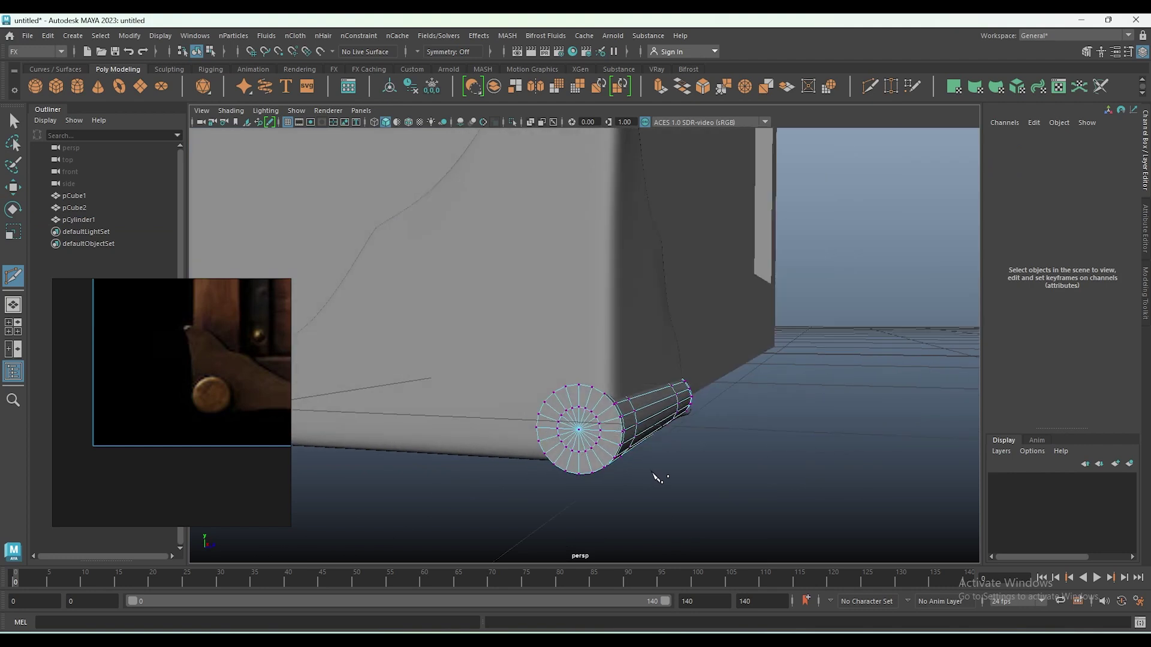
{"action": "key", "text": "3"}
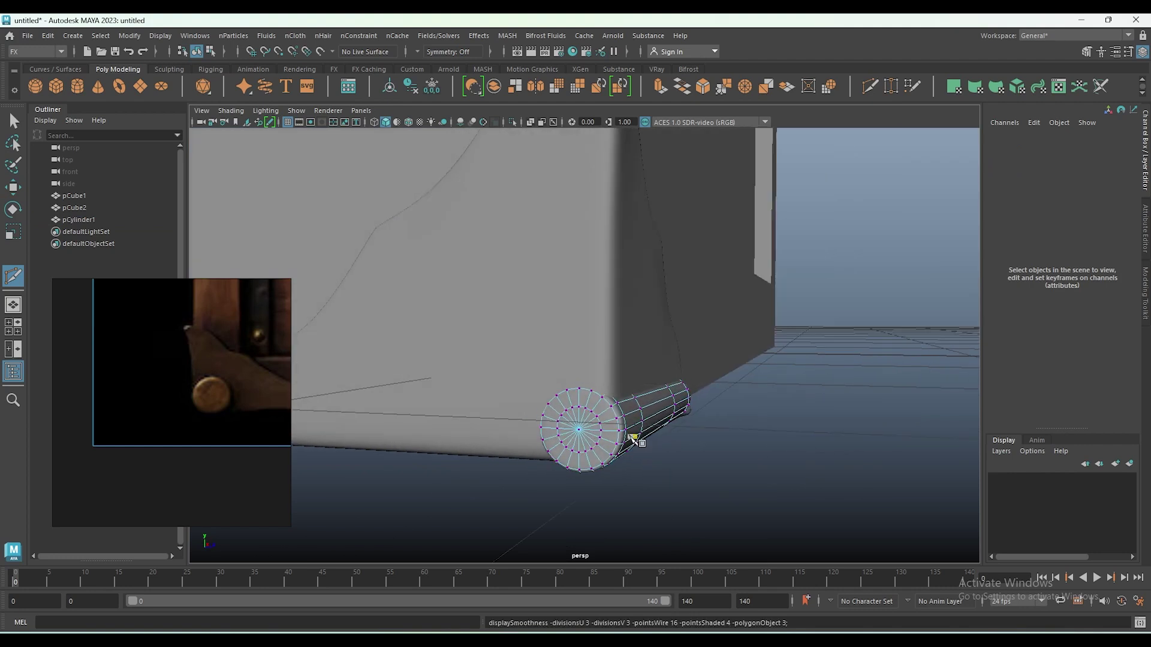
{"action": "right_click_drag", "start_coordinate": [570, 406], "coordinate": [629, 233]}
{"action": "mouse_move", "coordinate": [689, 384]}
{"action": "left_mouse_down", "text": "alt"}
{"action": "mouse_move", "coordinate": [786, 401]}
{"action": "mouse_move", "coordinate": [648, 404]}
{"action": "mouse_move", "coordinate": [742, 416]}
{"action": "mouse_move", "coordinate": [698, 433]}
{"action": "mouse_move", "coordinate": [577, 442]}
{"action": "mouse_move", "coordinate": [525, 419]}
{"action": "mouse_move", "coordinate": [533, 405]}
{"action": "mouse_move", "coordinate": [580, 403]}
{"action": "mouse_move", "coordinate": [692, 440]}
{"action": "mouse_move", "coordinate": [558, 455]}
{"action": "left_mouse_up", "text": "alt"}
Shift the cylinder's end-cap vertices vertically to fit the bracket.
{"action": "key", "text": "f"}
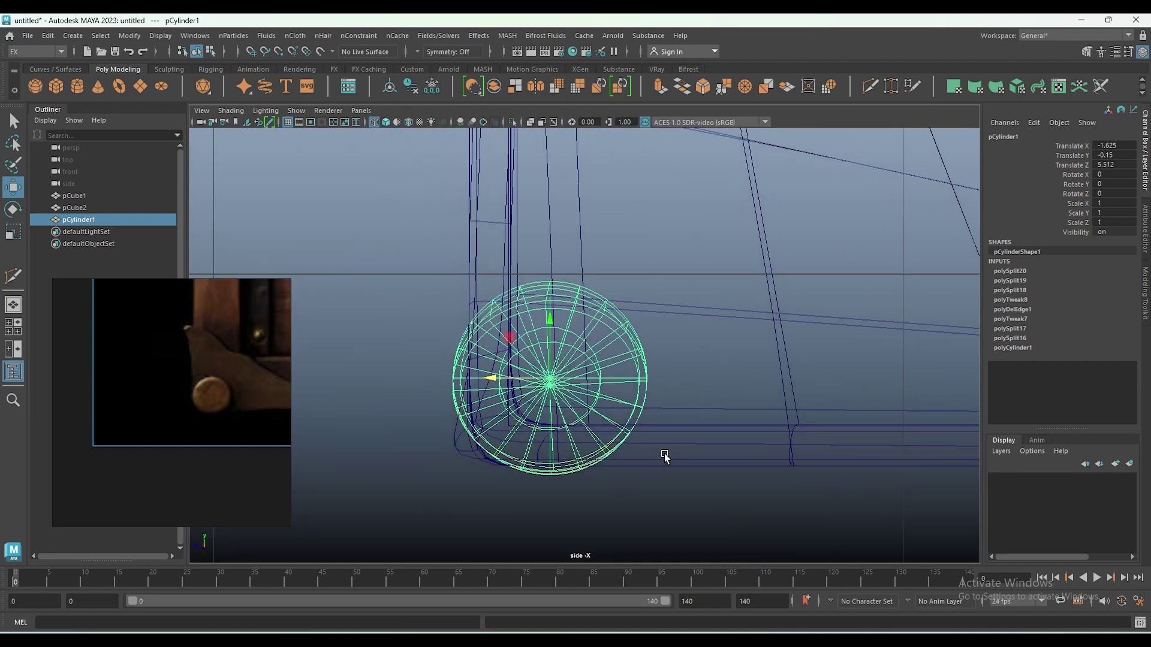
{"action": "key", "text": "space"}
{"action": "mouse_move", "coordinate": [798, 264]}
{"action": "left_mouse_down", "text": "alt"}
{"action": "mouse_move", "coordinate": [981, 300]}
{"action": "mouse_move", "coordinate": [881, 261]}
{"action": "left_mouse_up", "text": "alt"}
{"action": "key", "text": "F9"}
{"action": "scroll", "coordinate": [789, 438], "scroll_direction": "up", "scroll_amount": 3}
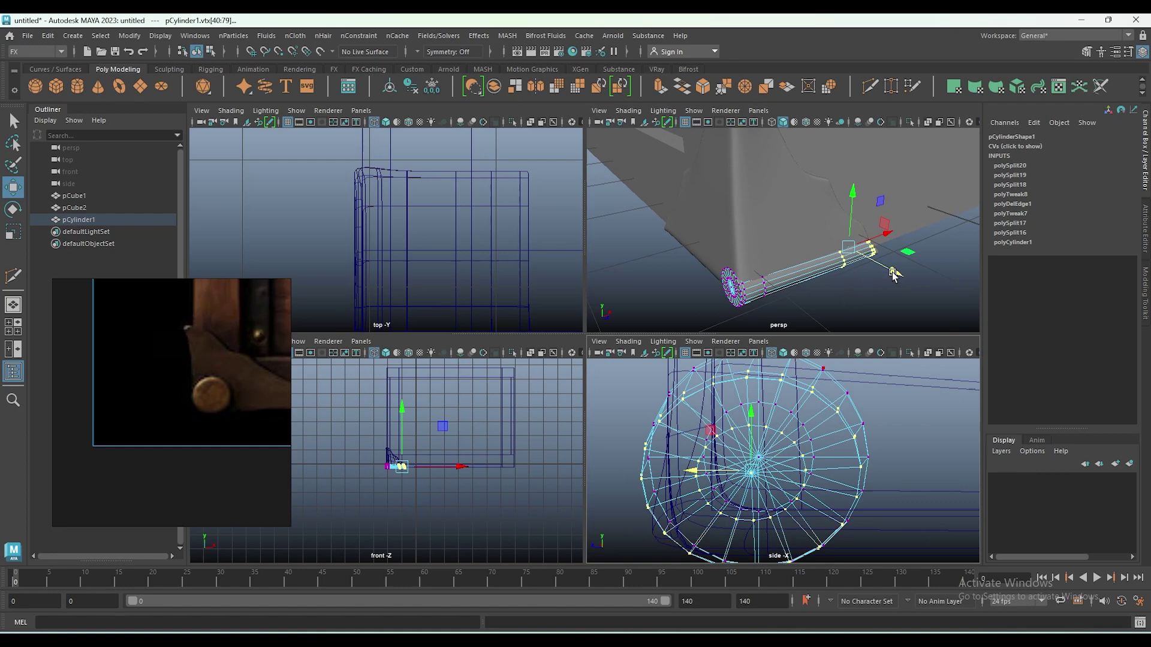
{"action": "mouse_move", "coordinate": [852, 215]}
{"action": "left_mouse_down"}
{"action": "mouse_move", "coordinate": [766, 303]}
{"action": "mouse_move", "coordinate": [851, 260]}
{"action": "left_mouse_up"}
{"action": "key", "text": "F8"}
Group pCube2 and pCylinder1 into group1 and center the group's pivot.
{"action": "key", "text": "3"}
{"action": "left_click", "coordinate": [805, 283], "text": "shift"}
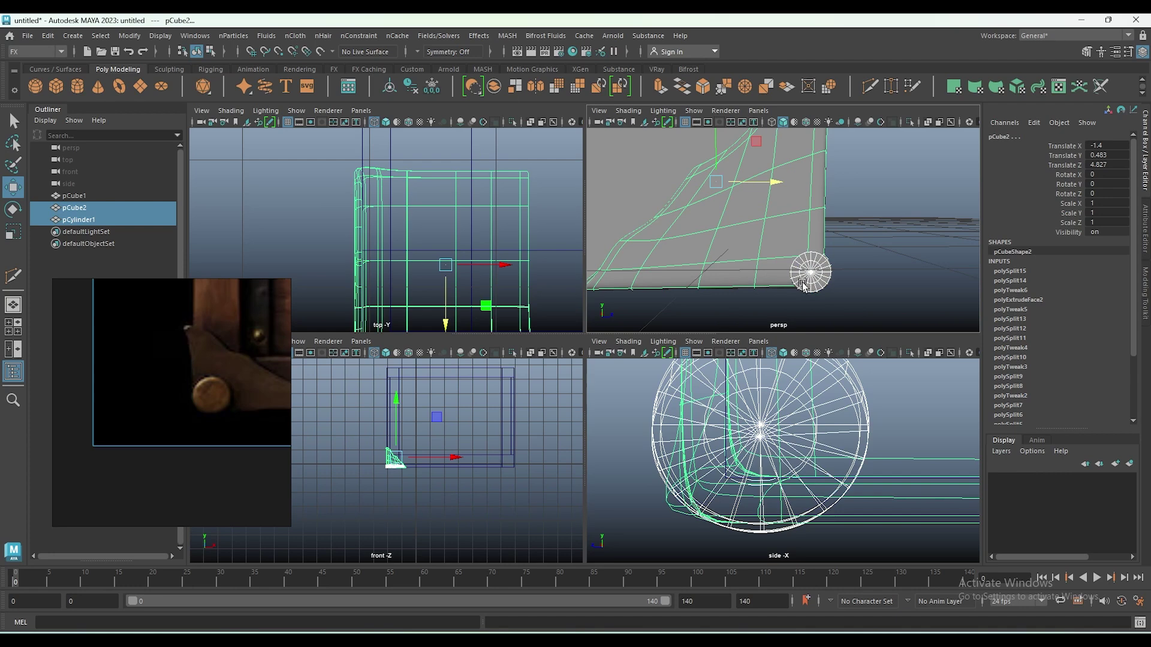
{"action": "key", "text": "ctrl+g"}
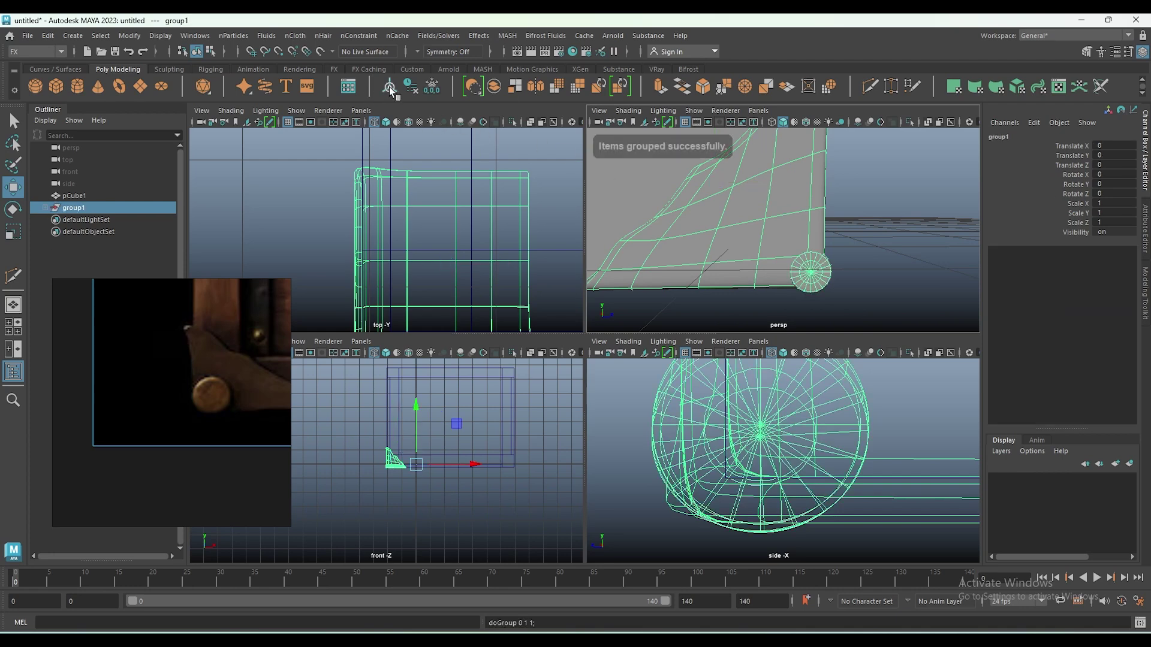
{"action": "left_click", "coordinate": [390, 88]}
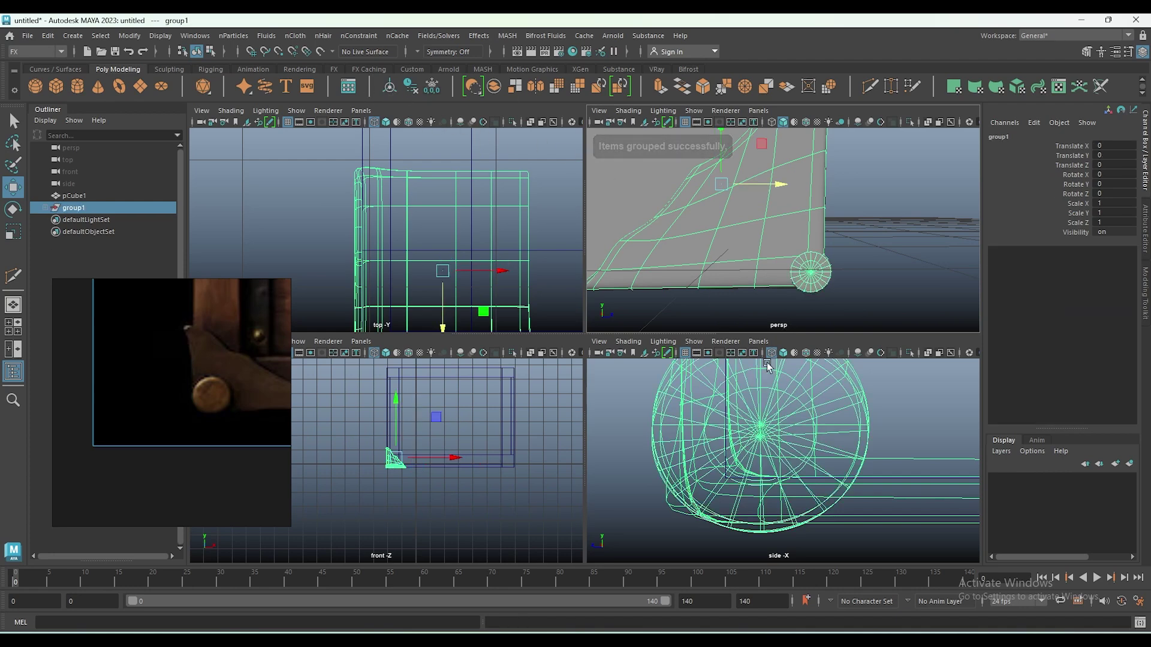
{"action": "scroll", "coordinate": [755, 291], "scroll_direction": "down", "scroll_amount": 5}
{"action": "mouse_move", "coordinate": [827, 268]}
{"action": "left_mouse_down", "text": "alt"}
{"action": "mouse_move", "coordinate": [673, 267]}
{"action": "mouse_move", "coordinate": [759, 273]}
{"action": "left_mouse_up", "text": "alt"}
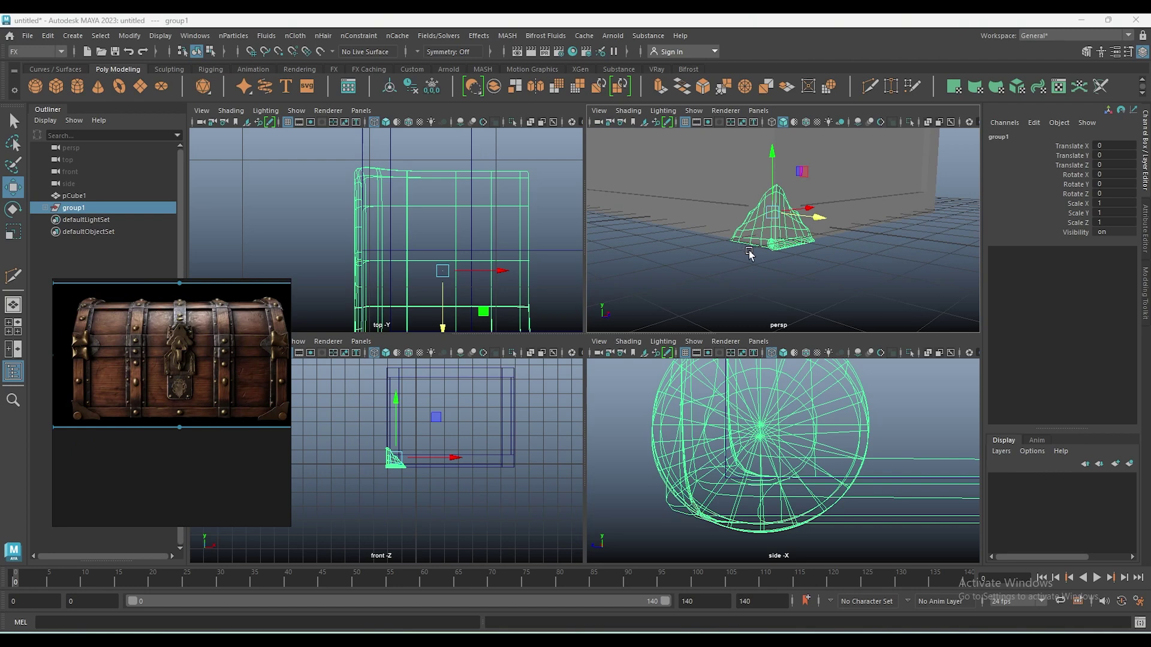
Duplicate group1 as group2, set Scale Z to -1, and move it to the opposite corner.
{"action": "mouse_move", "coordinate": [780, 259]}
{"action": "left_mouse_down", "text": "alt"}
{"action": "mouse_move", "coordinate": [822, 211]}
{"action": "mouse_move", "coordinate": [798, 234]}
{"action": "mouse_move", "coordinate": [815, 252]}
{"action": "mouse_move", "coordinate": [829, 247]}
{"action": "mouse_move", "coordinate": [824, 237]}
{"action": "mouse_move", "coordinate": [697, 243]}
{"action": "left_mouse_up", "text": "alt"}
{"action": "key", "text": "ctrl+d"}
{"action": "key", "text": "f"}
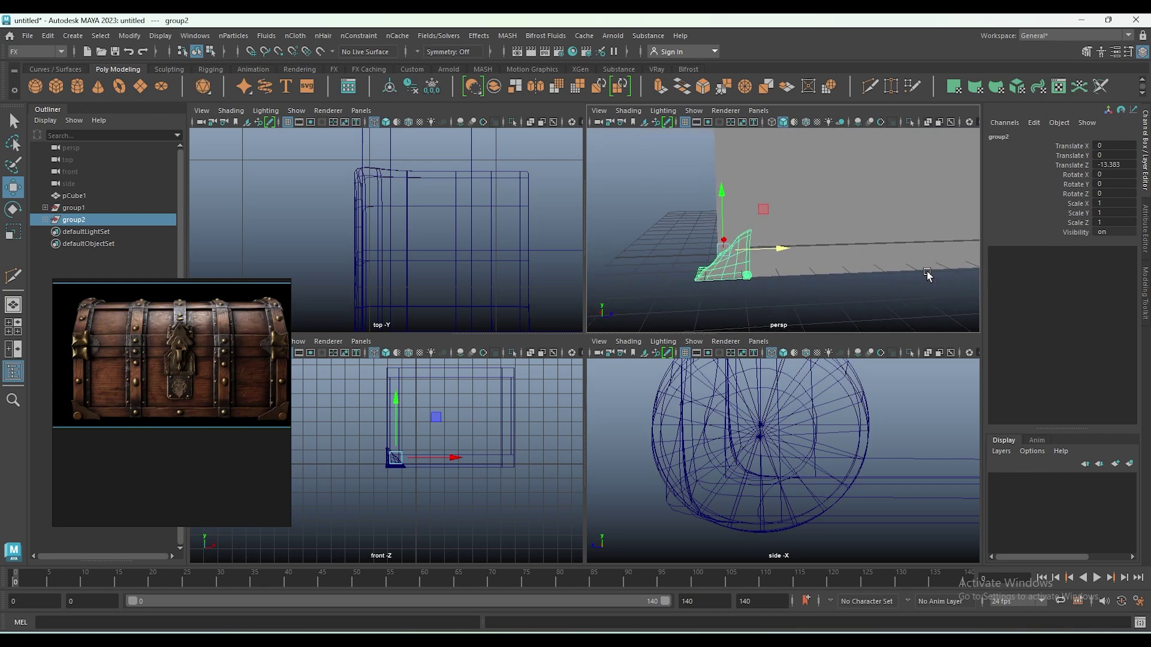
{"action": "type", "text": "-1"}
{"action": "key", "text": "Return"}
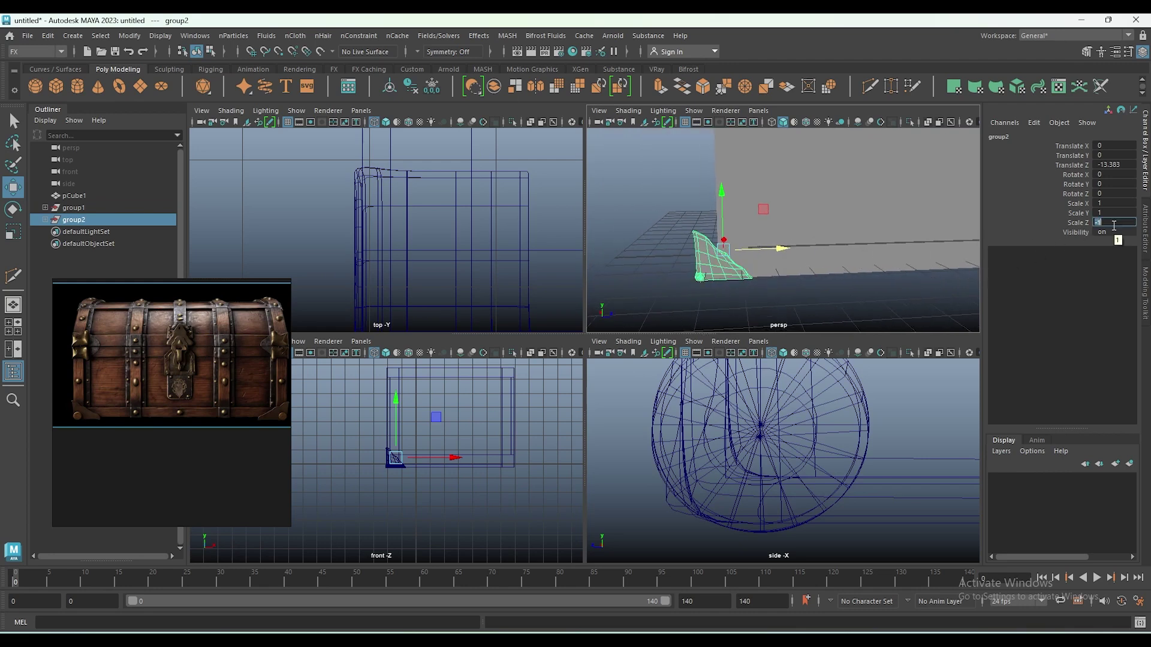
{"action": "key", "text": "f"}
{"action": "key", "text": "space"}
{"action": "left_click_drag", "start_coordinate": [583, 405], "coordinate": [686, 390], "text": "alt"}
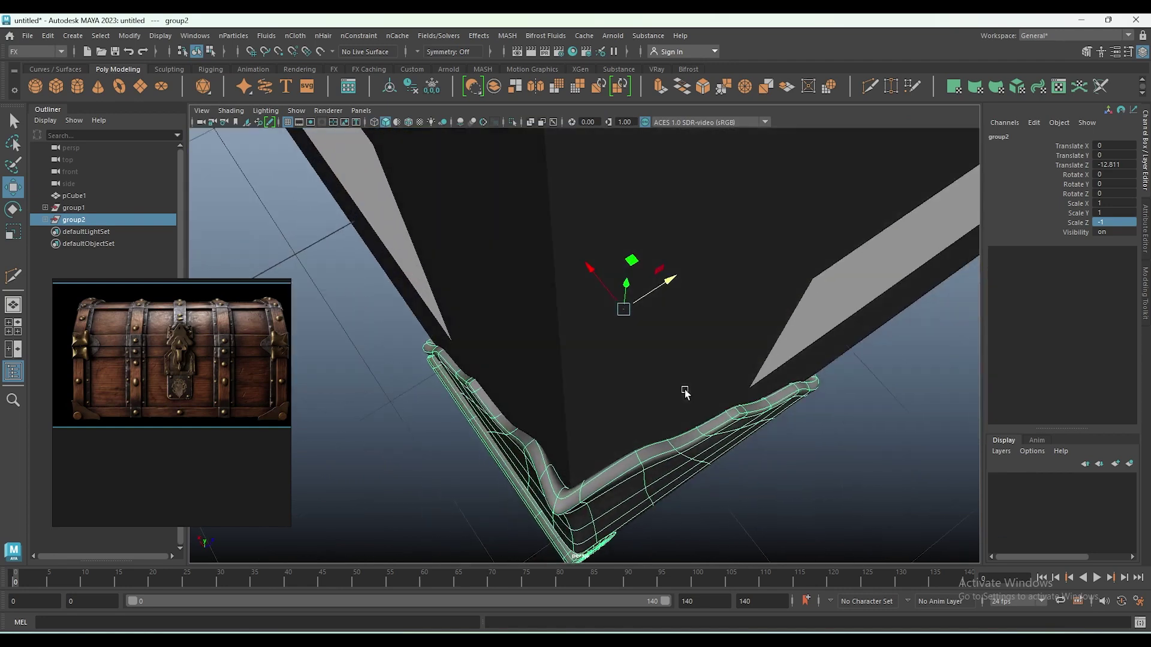
{"action": "key", "text": "space"}
Clone group1 and group2 along X and mirror the copies with Scale X -1.
{"action": "scroll", "coordinate": [532, 365], "scroll_direction": "down", "scroll_amount": 5}
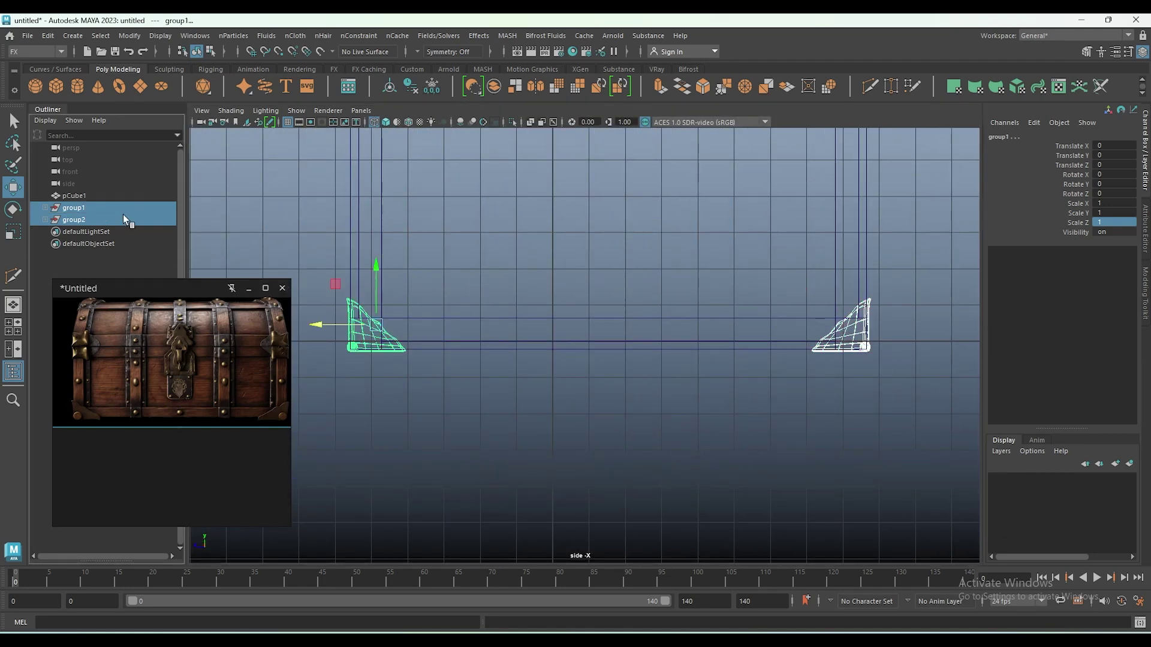
{"action": "key", "text": "space"}
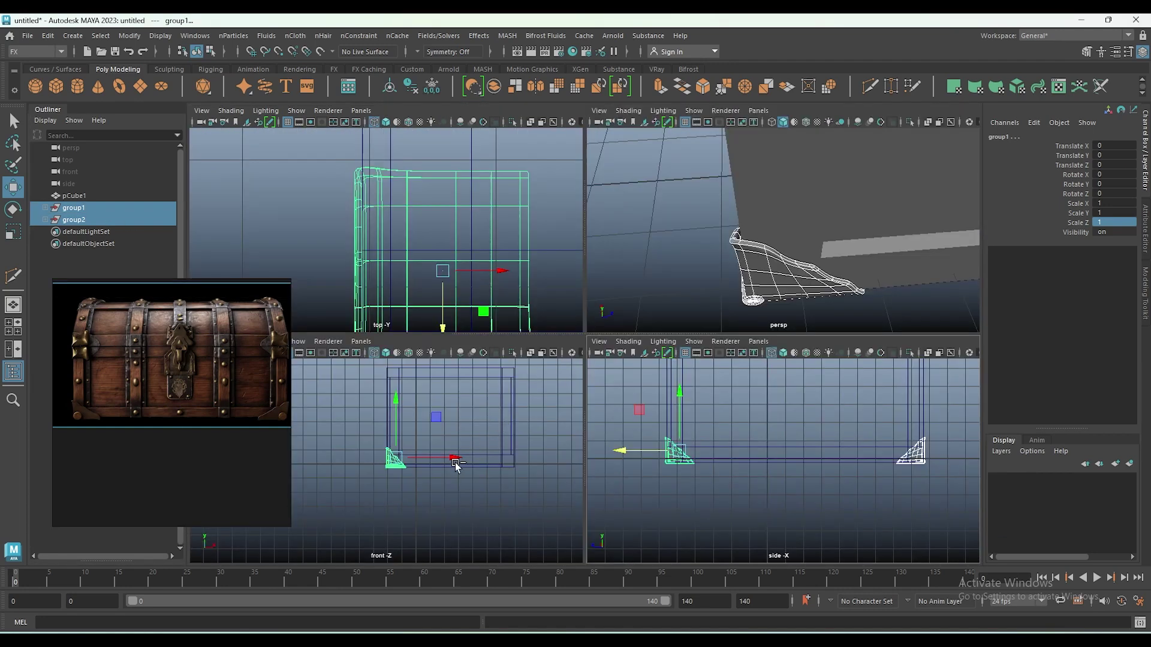
{"action": "left_click_drag", "start_coordinate": [454, 462], "coordinate": [572, 472], "text": "shift"}
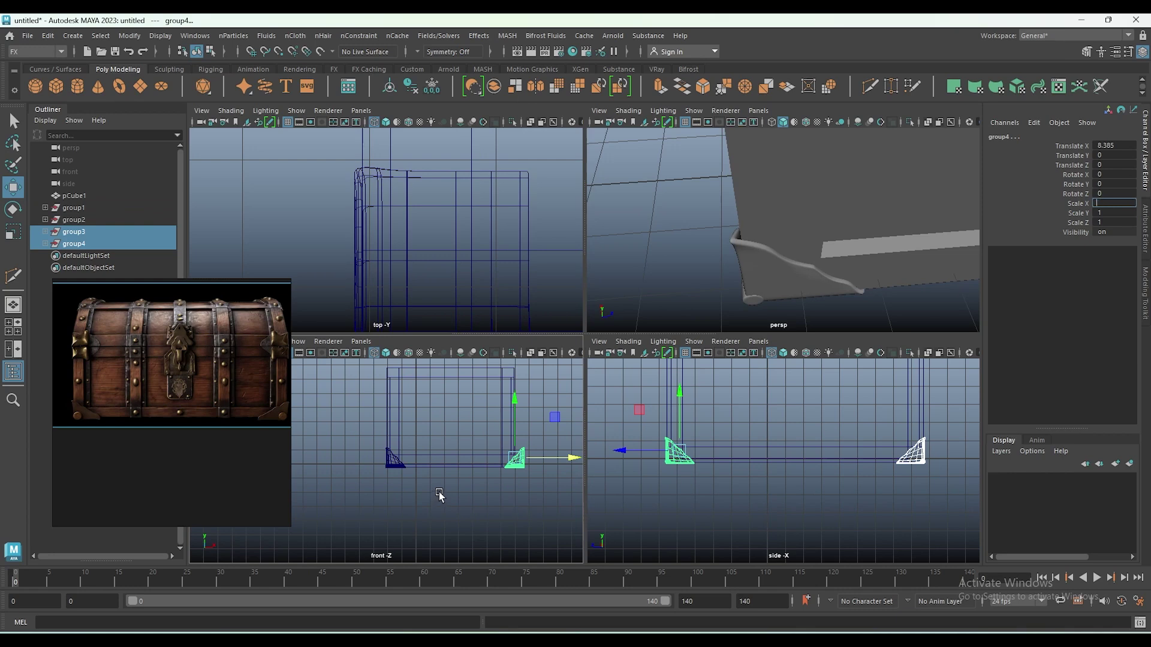
{"action": "left_click", "coordinate": [1115, 203]}
{"action": "type", "text": "-1"}
{"action": "key", "text": "Return"}
Check the mirrored copies at the chest's right end from perspective and front views.
{"action": "key", "text": "space"}
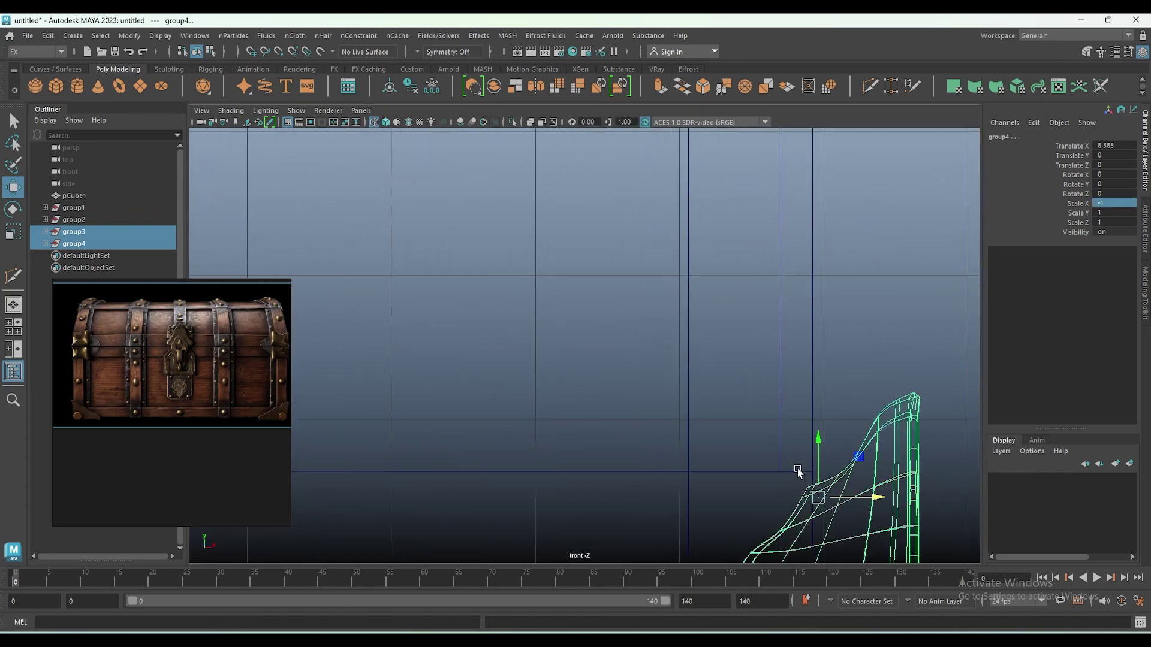
{"action": "mouse_move", "coordinate": [660, 407]}
{"action": "left_mouse_down", "text": "alt"}
{"action": "mouse_move", "coordinate": [666, 401]}
{"action": "mouse_move", "coordinate": [647, 462]}
{"action": "mouse_move", "coordinate": [659, 478]}
{"action": "mouse_move", "coordinate": [722, 452]}
{"action": "left_mouse_up", "text": "alt"}
{"action": "key", "text": "space"}
{"action": "key", "text": "space"}
{"action": "scroll", "coordinate": [593, 429], "scroll_direction": "down", "scroll_amount": 5}
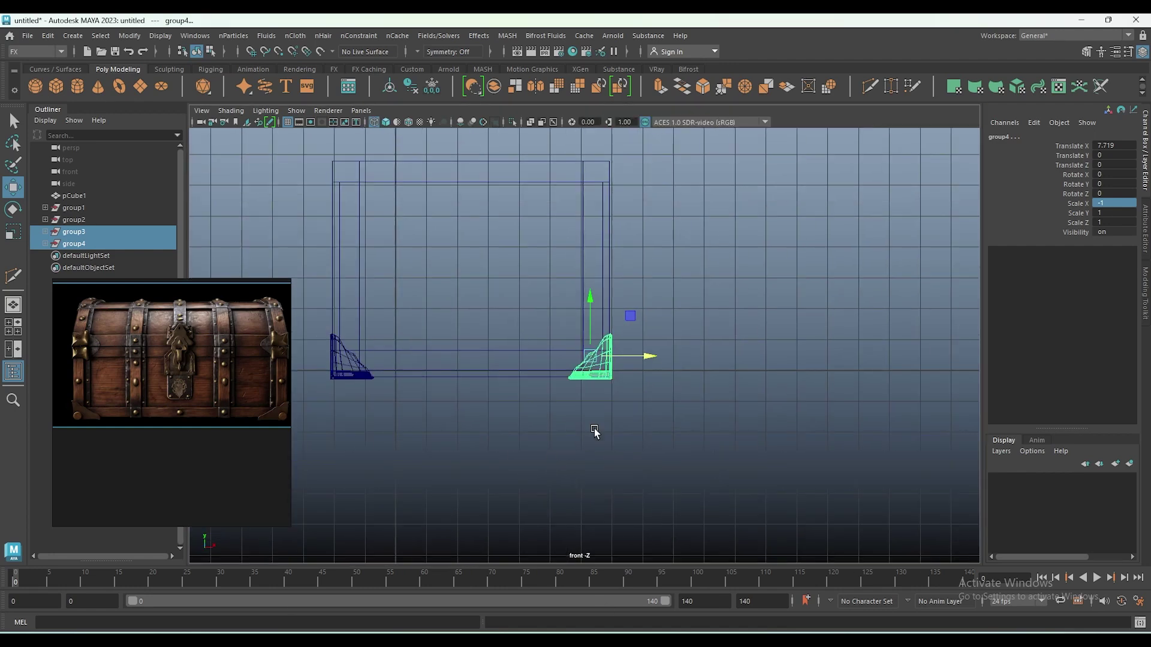
{"action": "scroll", "coordinate": [616, 411], "scroll_direction": "down", "scroll_amount": 2}
{"action": "scroll", "coordinate": [623, 414], "scroll_direction": "down", "scroll_amount": 2}
{"action": "scroll", "coordinate": [635, 419], "scroll_direction": "down", "scroll_amount": 1}
{"action": "key", "text": "space"}
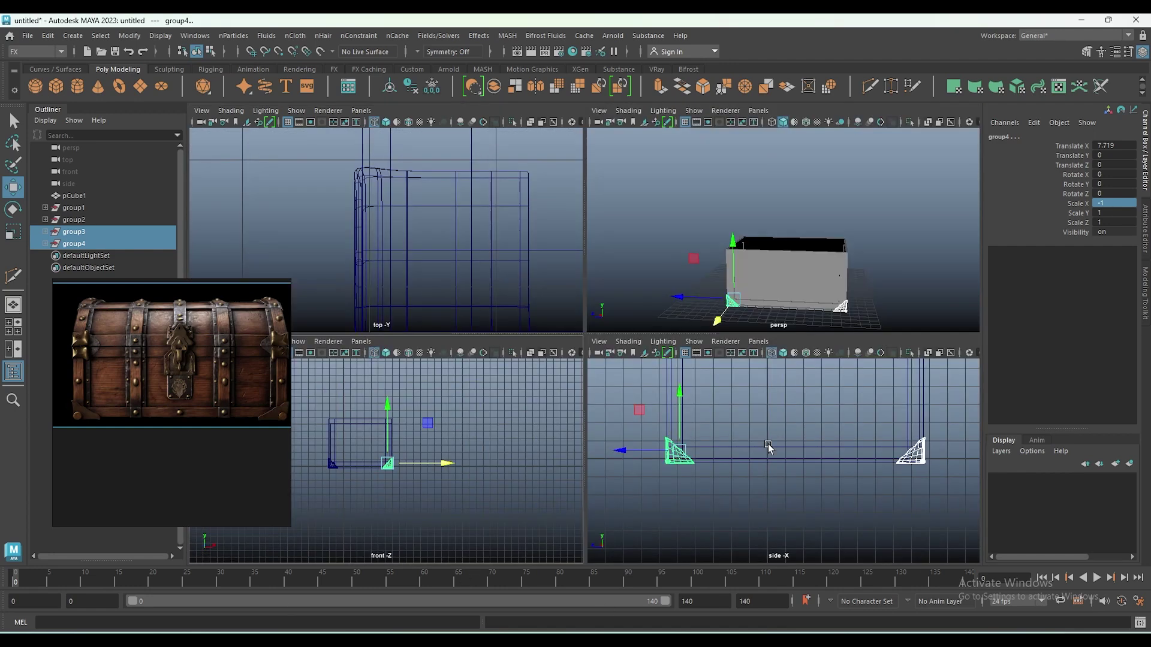
{"action": "key", "text": "space"}
{"action": "middle_click_drag", "start_coordinate": [580, 378], "coordinate": [660, 415], "text": "alt"}
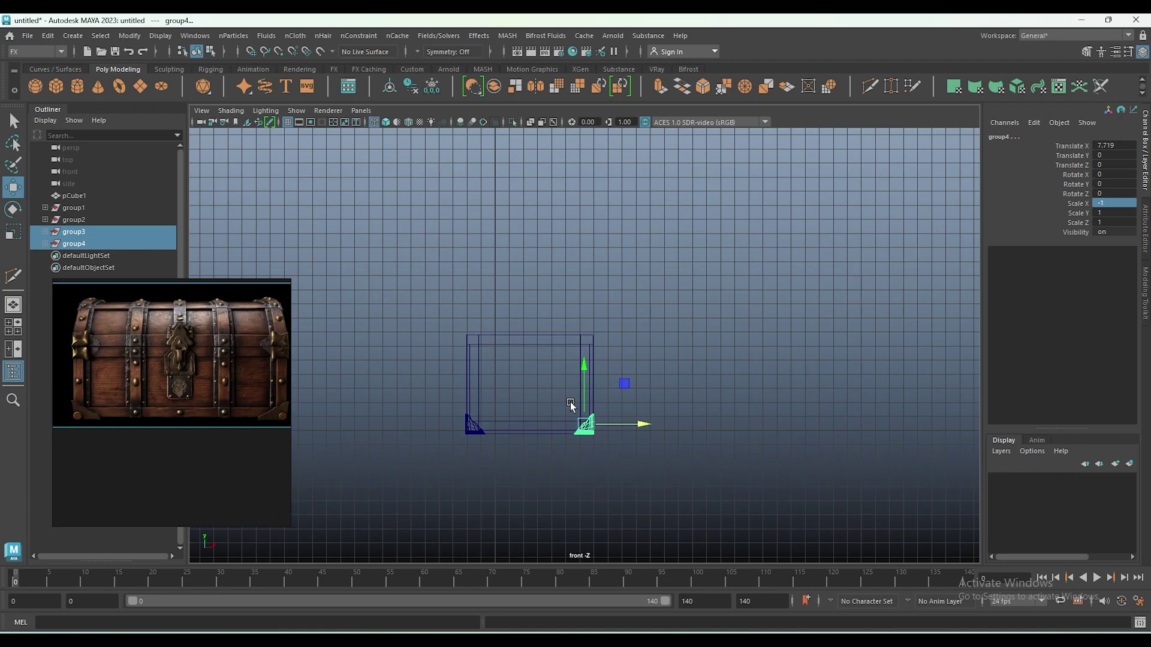
Create a cylinder above the box and lengthen it to height 14.199.
{"action": "left_click", "coordinate": [78, 88]}
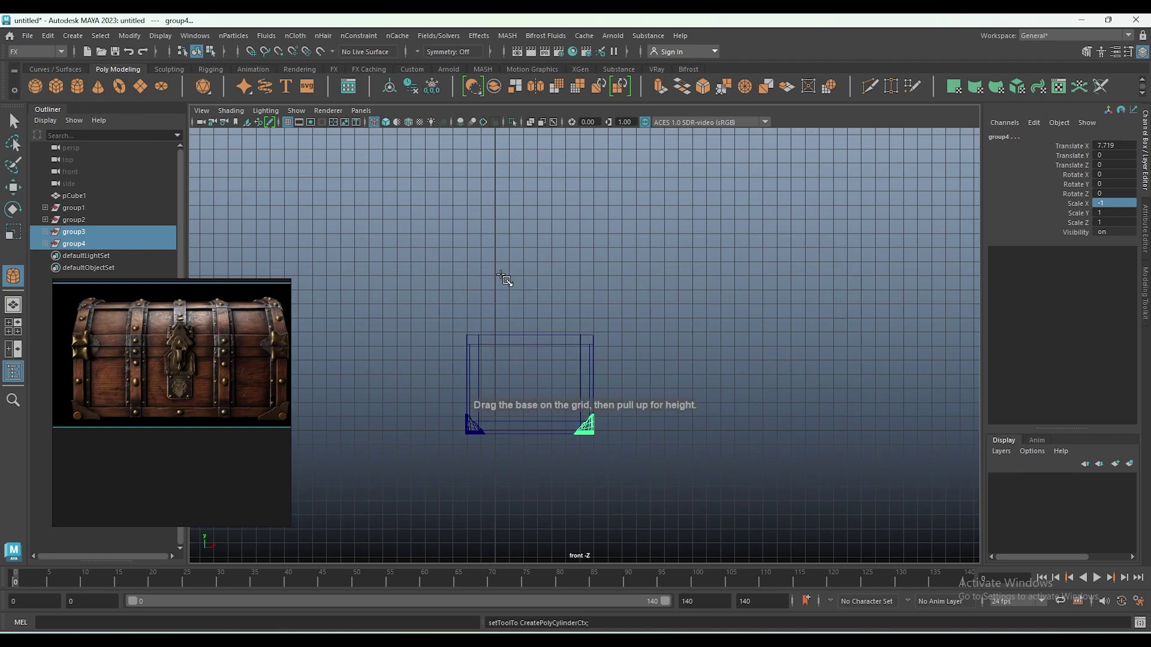
{"action": "mouse_move", "coordinate": [508, 272]}
{"action": "left_mouse_down"}
{"action": "mouse_move", "coordinate": [547, 322]}
{"action": "mouse_move", "coordinate": [765, 457]}
{"action": "left_mouse_up"}
{"action": "key", "text": "space"}
{"action": "key", "text": "space"}
{"action": "left_click", "coordinate": [531, 195]}
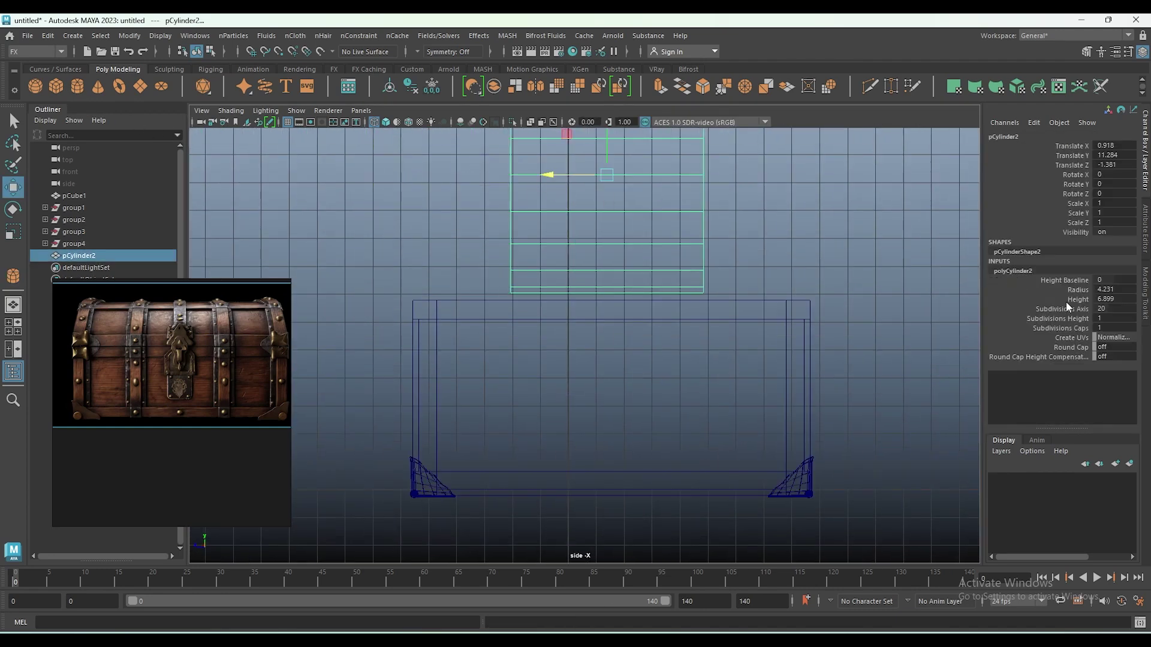
{"action": "left_click", "coordinate": [1077, 299]}
{"action": "middle_click_drag", "start_coordinate": [749, 325], "coordinate": [831, 330]}
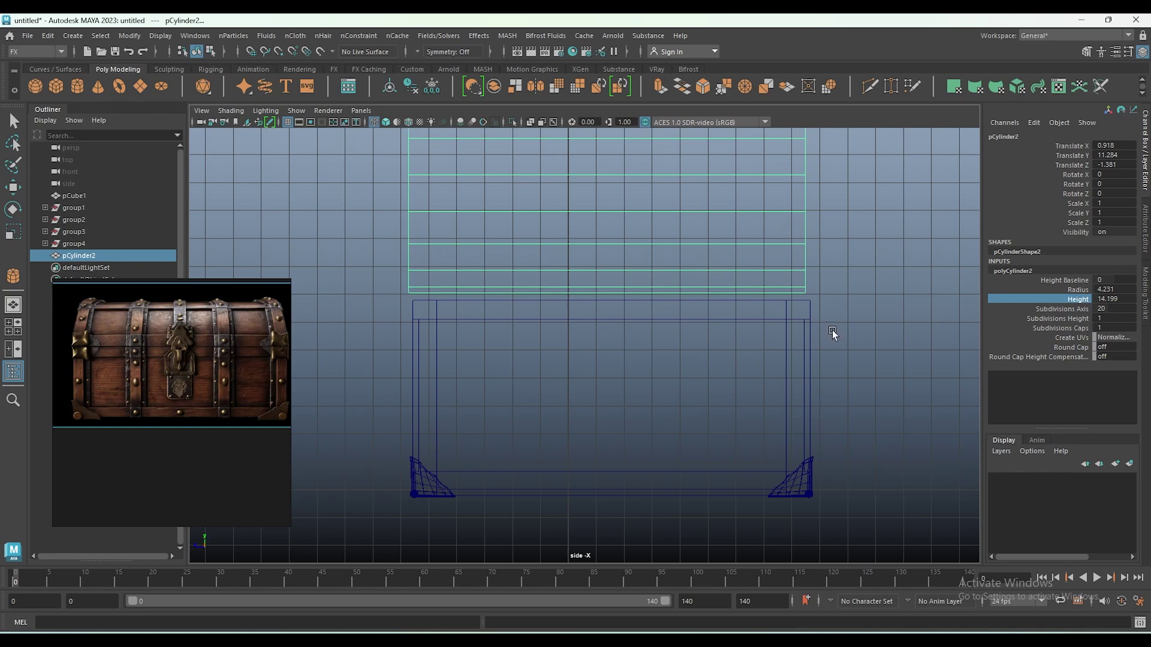
{"action": "key", "text": "w"}
{"action": "mouse_move", "coordinate": [554, 175]}
{"action": "left_mouse_down"}
{"action": "mouse_move", "coordinate": [548, 251]}
{"action": "mouse_move", "coordinate": [573, 262]}
{"action": "left_mouse_up"}
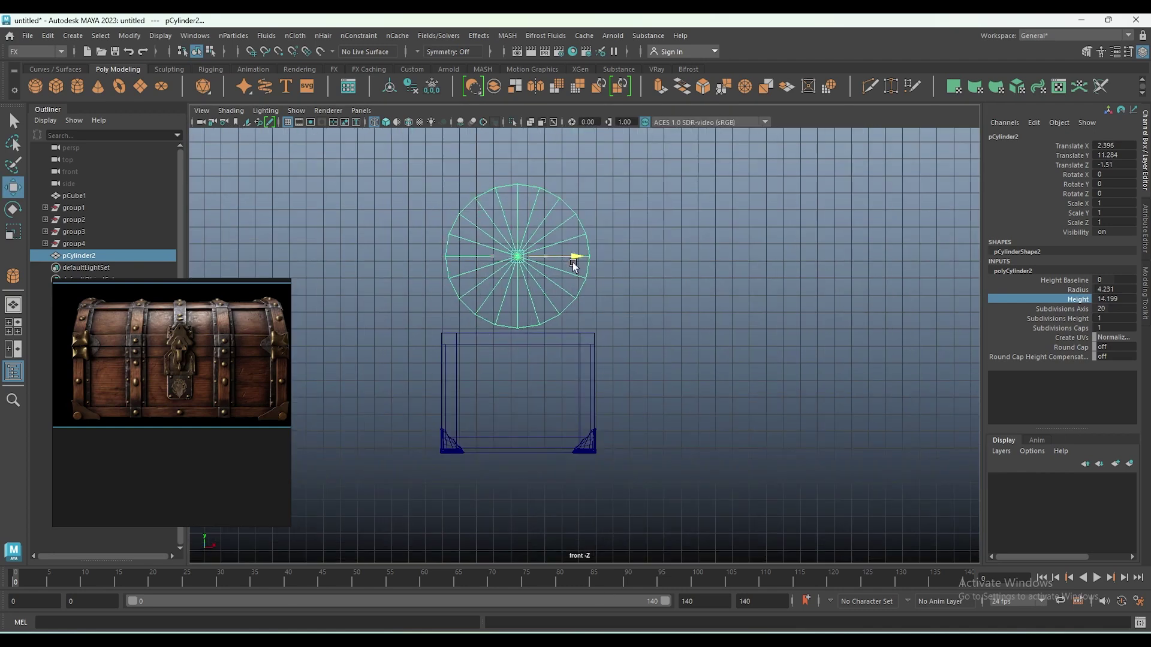
Set the cylinder's cap subdivisions to 3.
{"action": "left_click", "coordinate": [1061, 328]}
{"action": "middle_click_drag", "start_coordinate": [761, 353], "coordinate": [773, 355]}
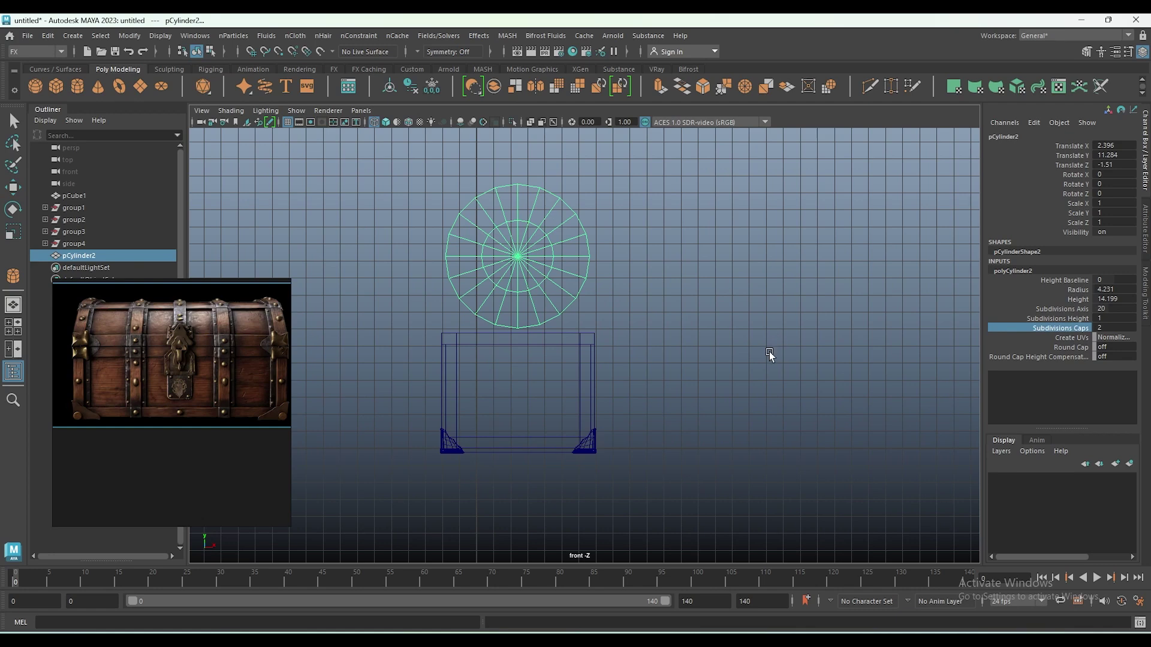
{"action": "middle_click_drag", "start_coordinate": [769, 351], "coordinate": [857, 356]}
{"action": "scroll", "coordinate": [693, 384], "scroll_direction": "up", "scroll_amount": 3}
{"action": "key", "text": "f"}
{"action": "right_click_drag", "start_coordinate": [638, 240], "coordinate": [632, 190]}
Insert an edge loop on the cylinder's cap and slide it outward toward the rim.
{"action": "double_click", "coordinate": [673, 264]}
{"action": "key", "text": "w"}
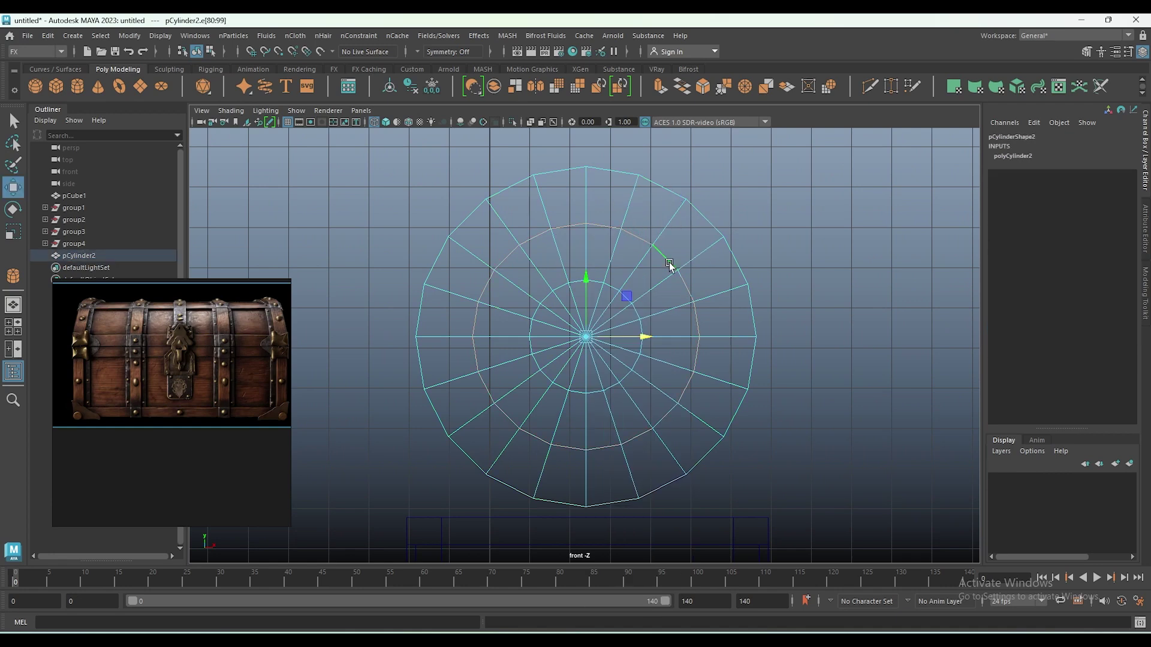
{"action": "key", "text": "space"}
{"action": "scroll", "coordinate": [650, 298], "scroll_direction": "up", "scroll_amount": 2}
{"action": "right_click_drag", "start_coordinate": [652, 302], "coordinate": [653, 430], "text": "shift"}
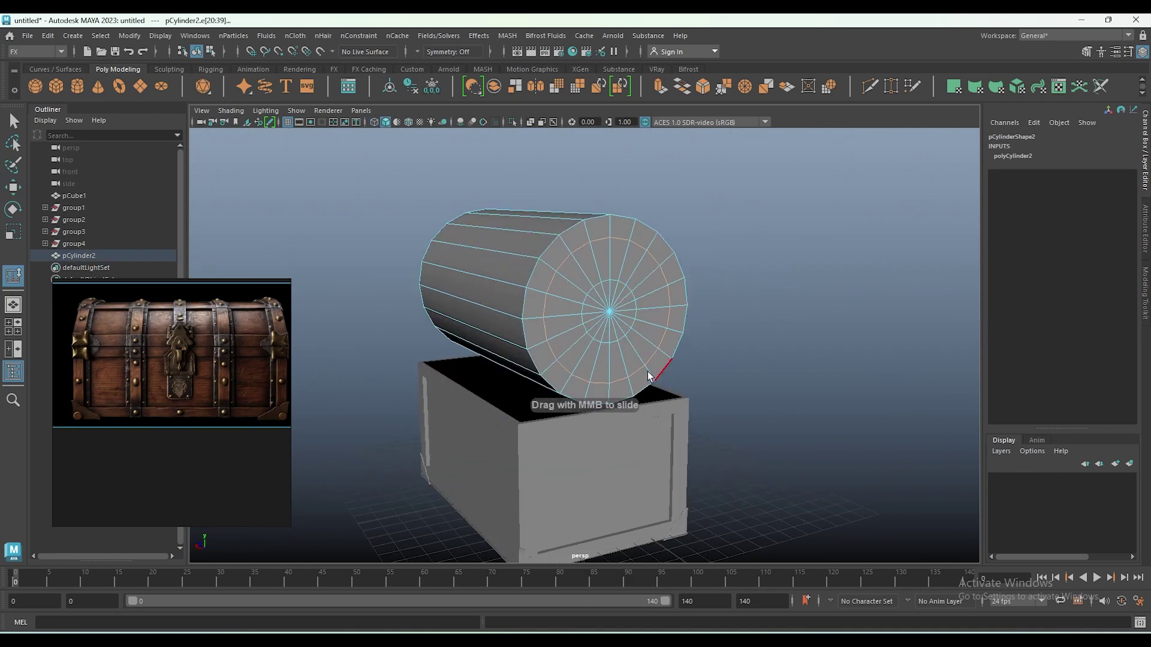
{"action": "middle_click_drag", "start_coordinate": [648, 372], "coordinate": [623, 373]}
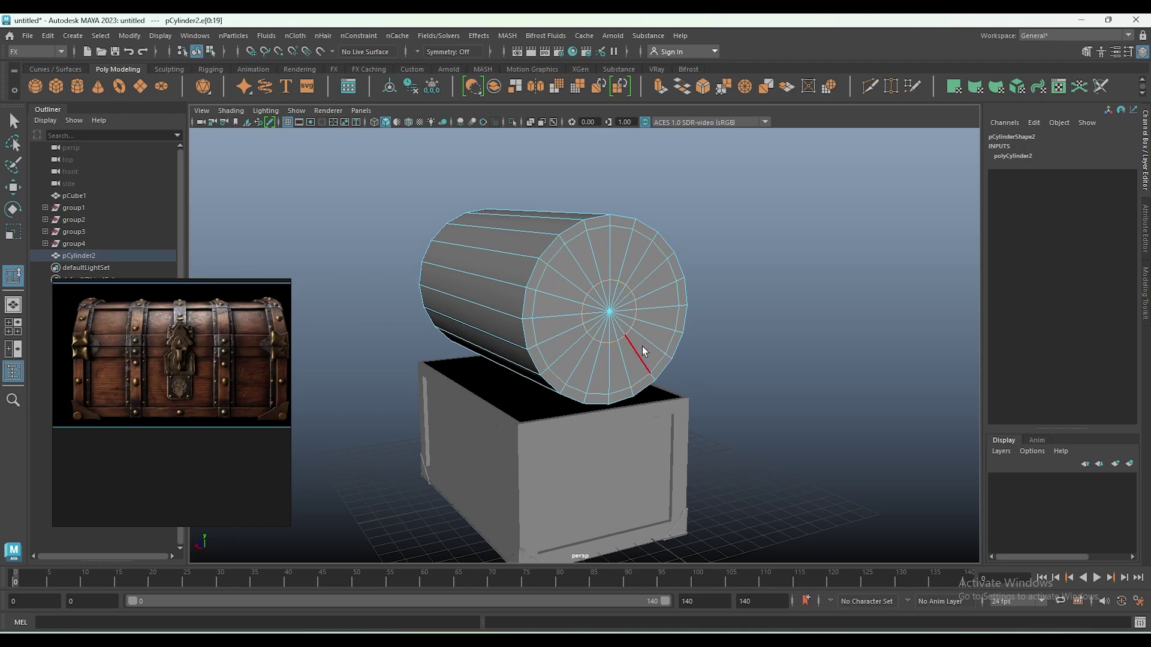
{"action": "right_click_drag", "start_coordinate": [653, 345], "coordinate": [624, 290]}
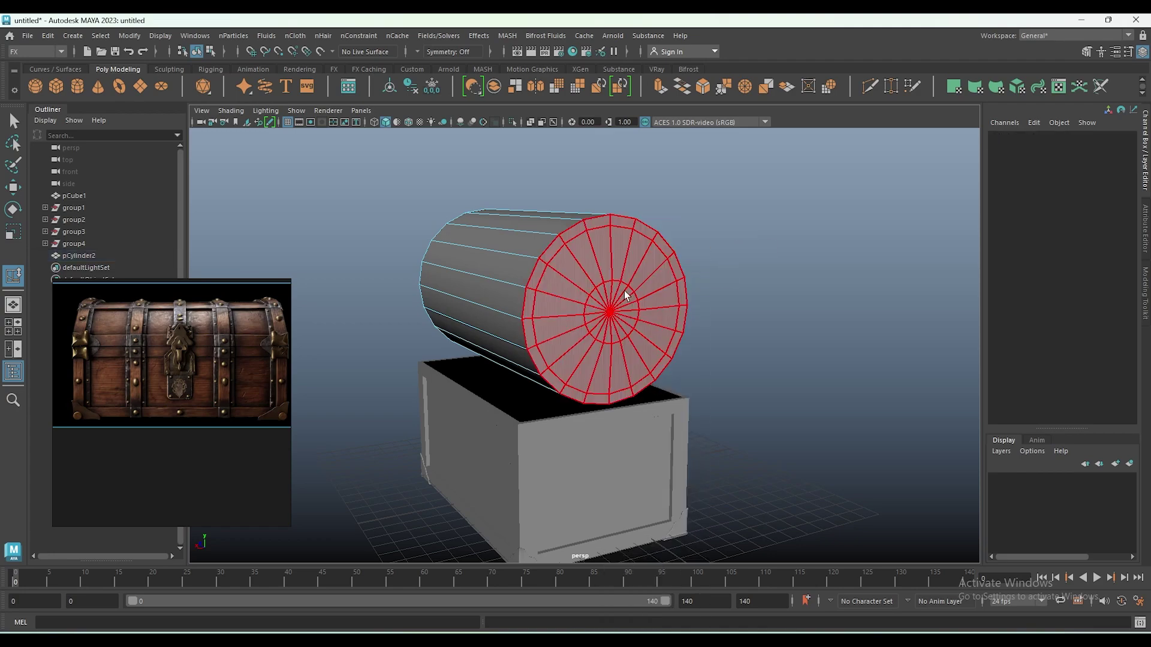
Lower the cylinder onto the top of the box.
{"action": "left_click_drag", "start_coordinate": [623, 294], "coordinate": [668, 264], "text": "alt"}
{"action": "scroll", "coordinate": [667, 308], "scroll_direction": "up", "scroll_amount": 3}
{"action": "right_click_drag", "start_coordinate": [539, 324], "coordinate": [540, 335], "text": "shift"}
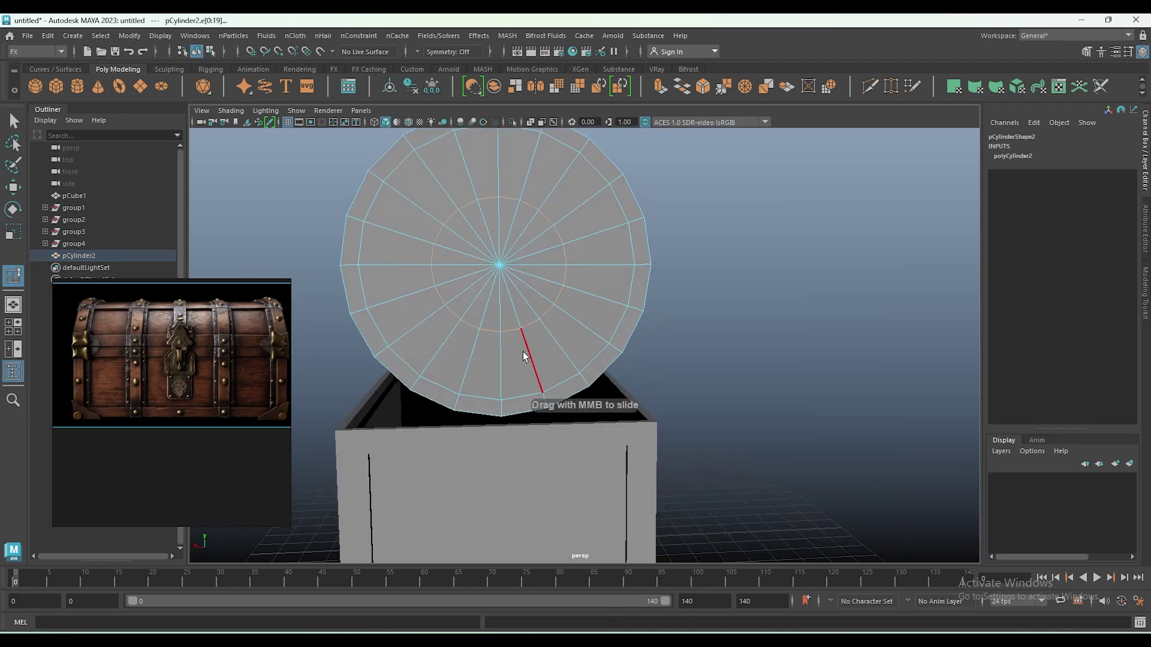
{"action": "key", "text": "F8"}
{"action": "key", "text": "w"}
{"action": "key", "text": "space"}
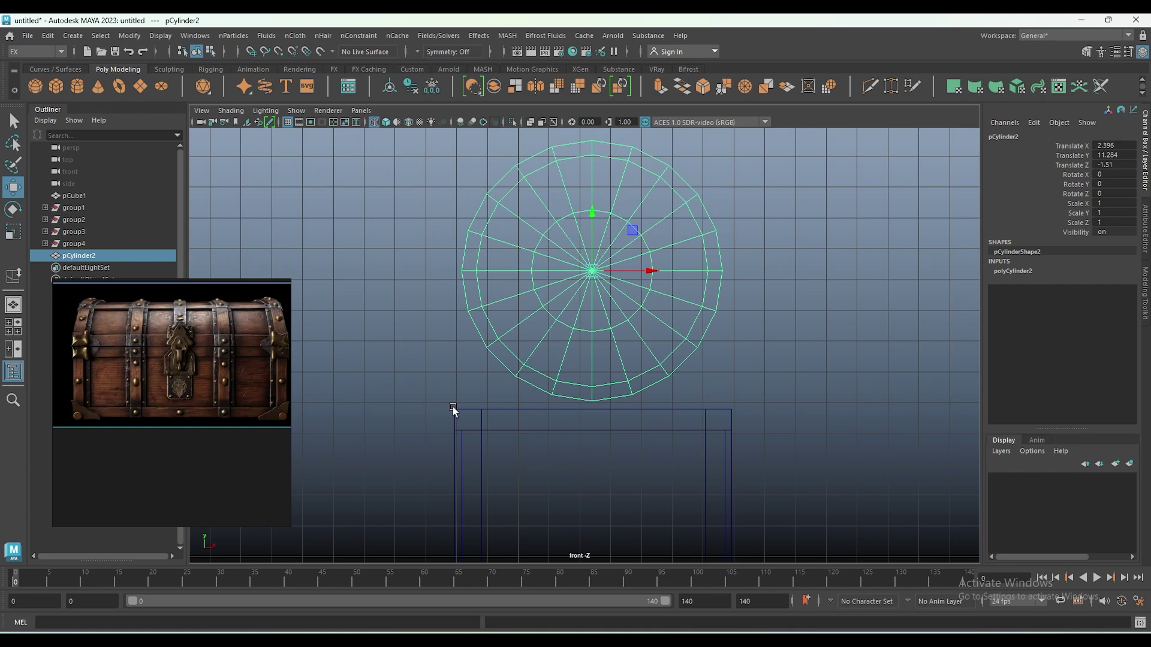
{"action": "right_click_drag", "start_coordinate": [588, 284], "coordinate": [495, 437]}
{"action": "right_click_drag", "start_coordinate": [630, 255], "coordinate": [701, 234]}
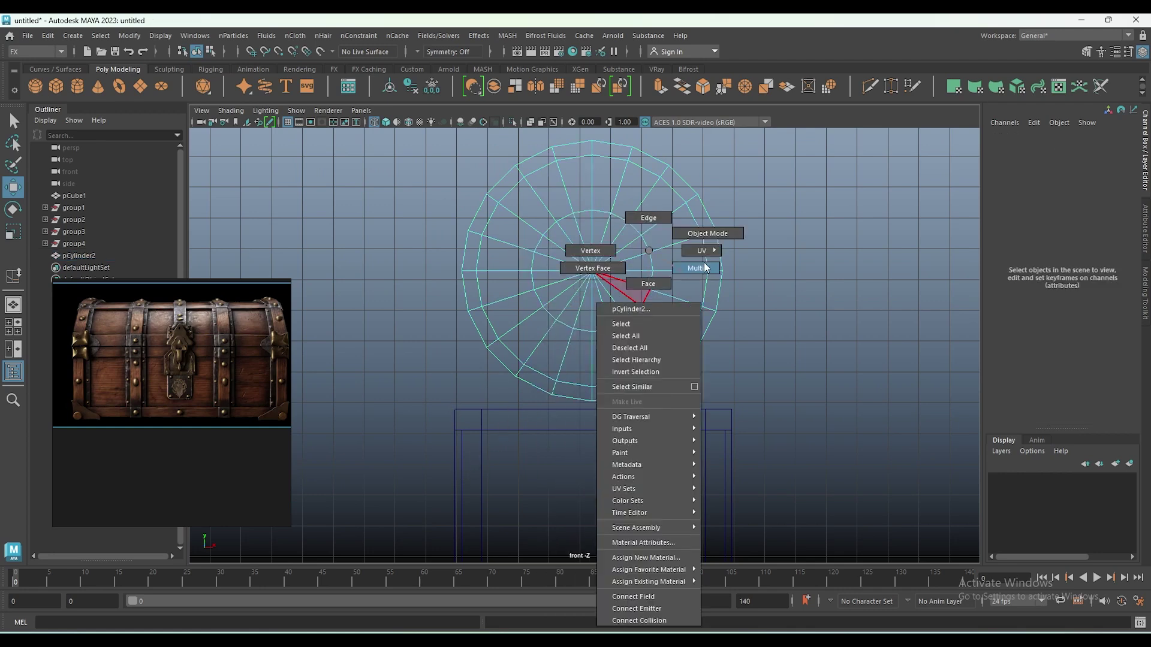
{"action": "left_click_drag", "start_coordinate": [590, 235], "coordinate": [574, 366]}
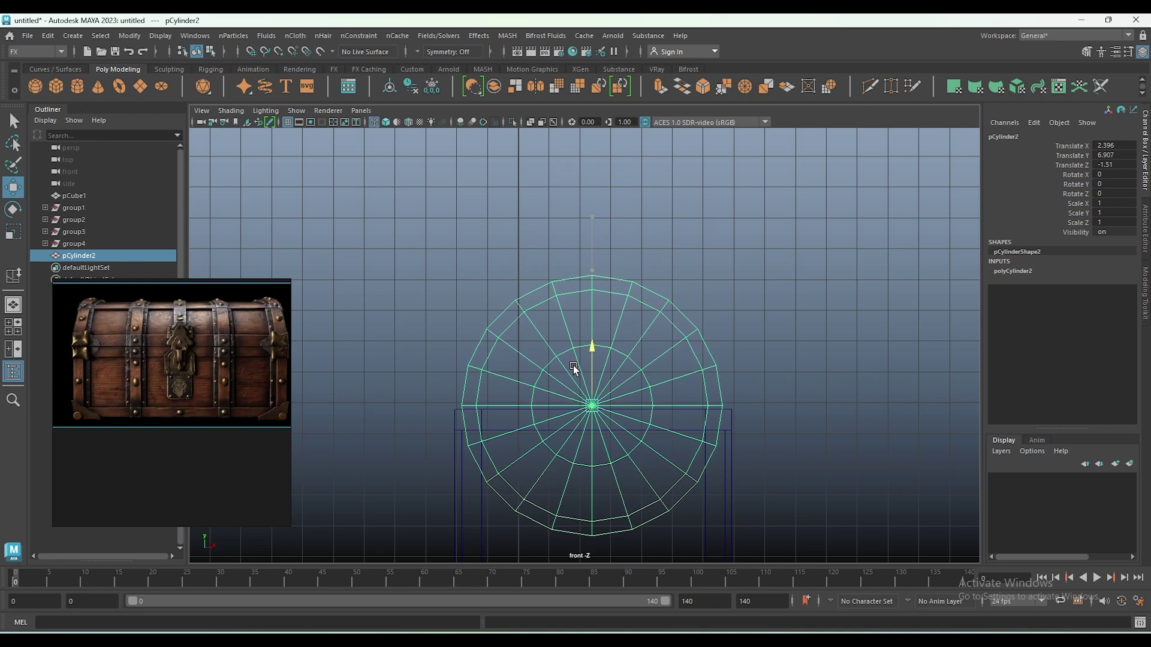
Widen the cylinder's radius to 4.461.
{"action": "left_click", "coordinate": [1012, 274]}
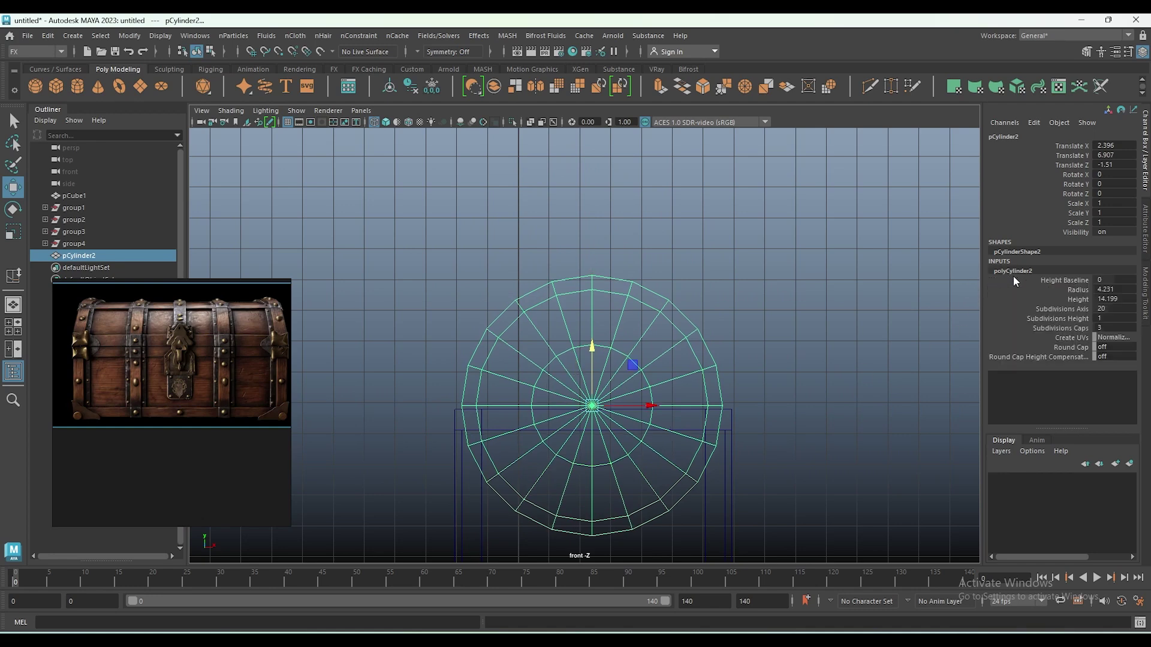
{"action": "left_click", "coordinate": [1079, 291]}
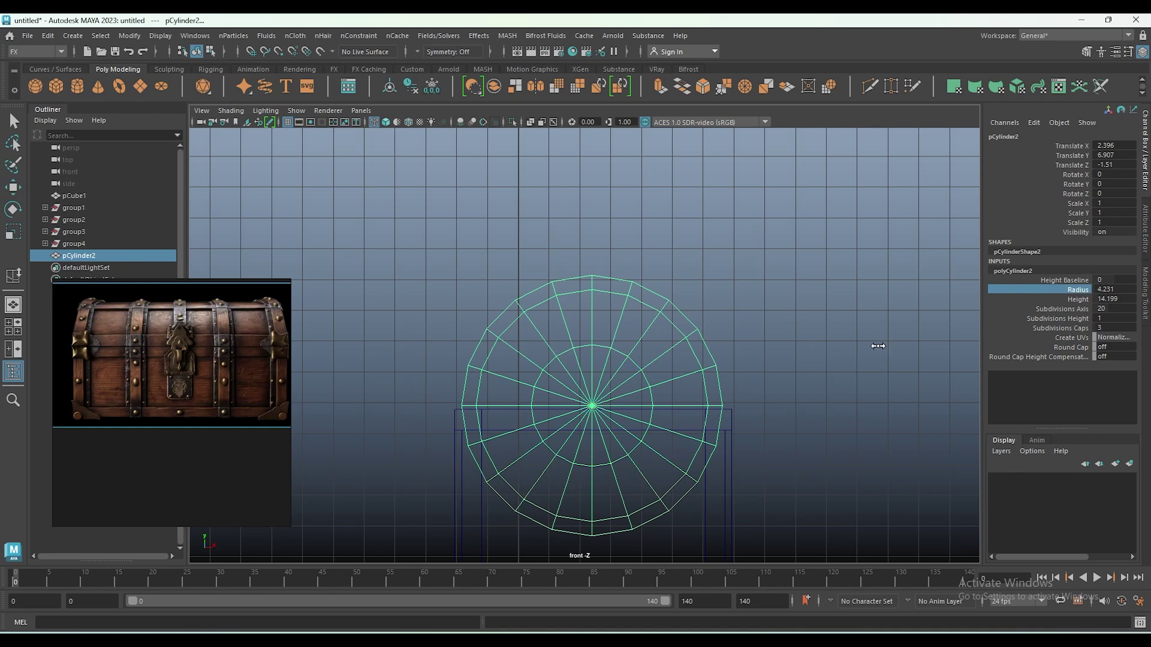
{"action": "middle_click_drag", "start_coordinate": [878, 346], "coordinate": [888, 346]}
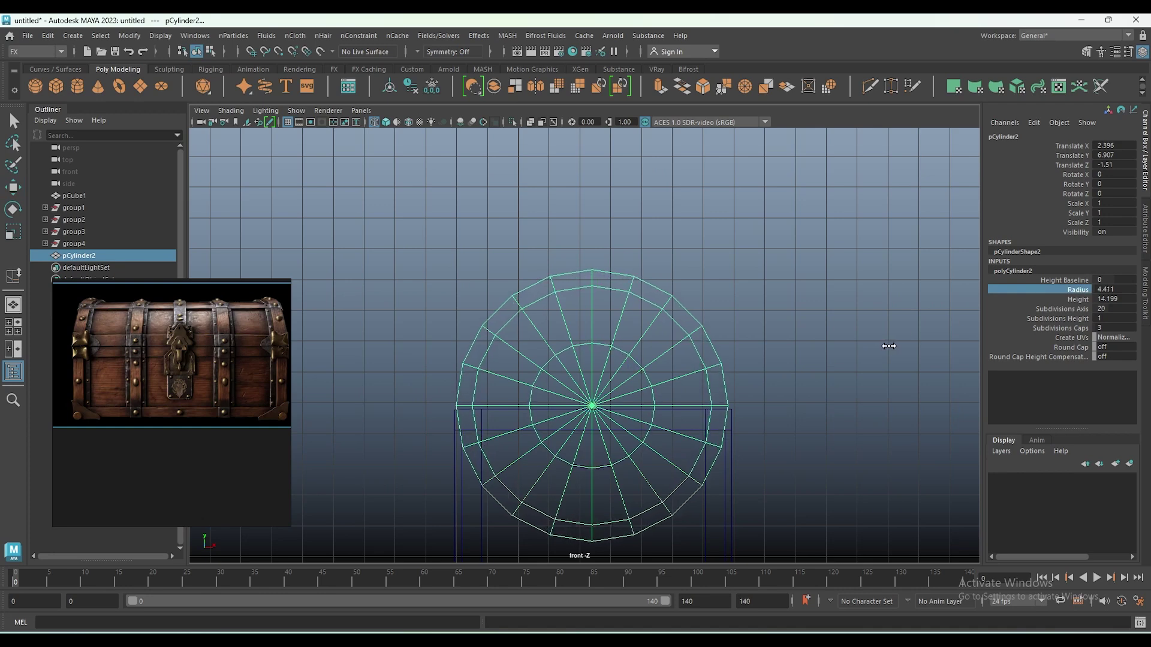
{"action": "scroll", "coordinate": [665, 416], "scroll_direction": "up", "scroll_amount": 2}
{"action": "scroll", "coordinate": [657, 377], "scroll_direction": "up", "scroll_amount": 1}
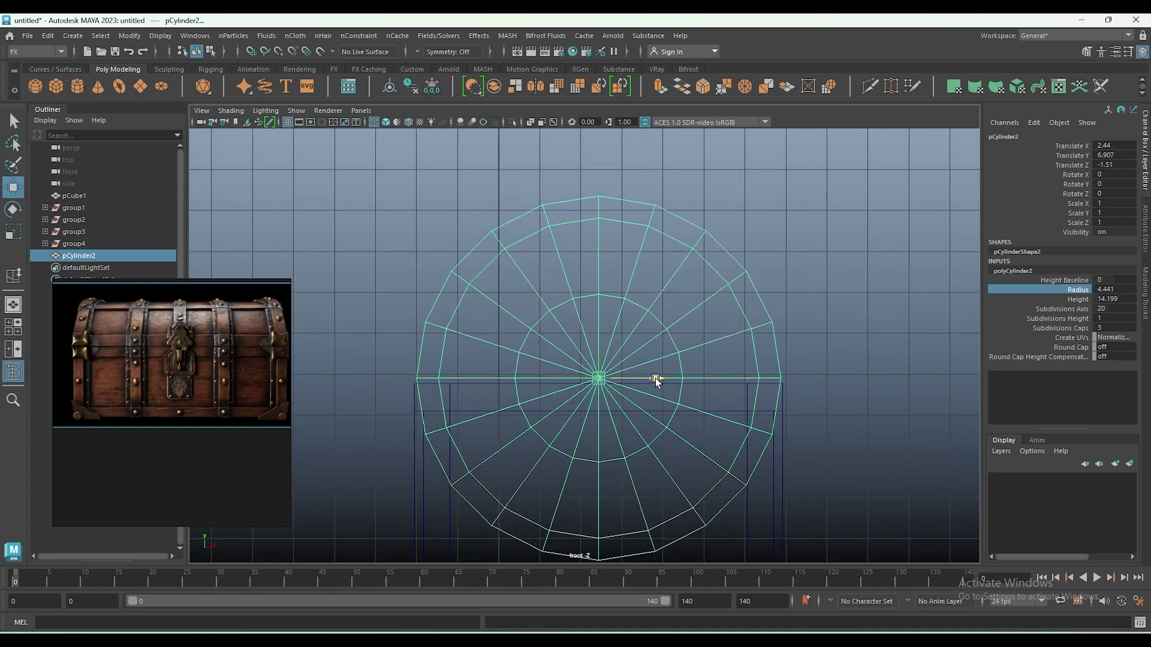
{"action": "key", "text": "w"}
{"action": "middle_click_drag", "start_coordinate": [788, 336], "coordinate": [783, 352]}
{"action": "key", "text": "w"}
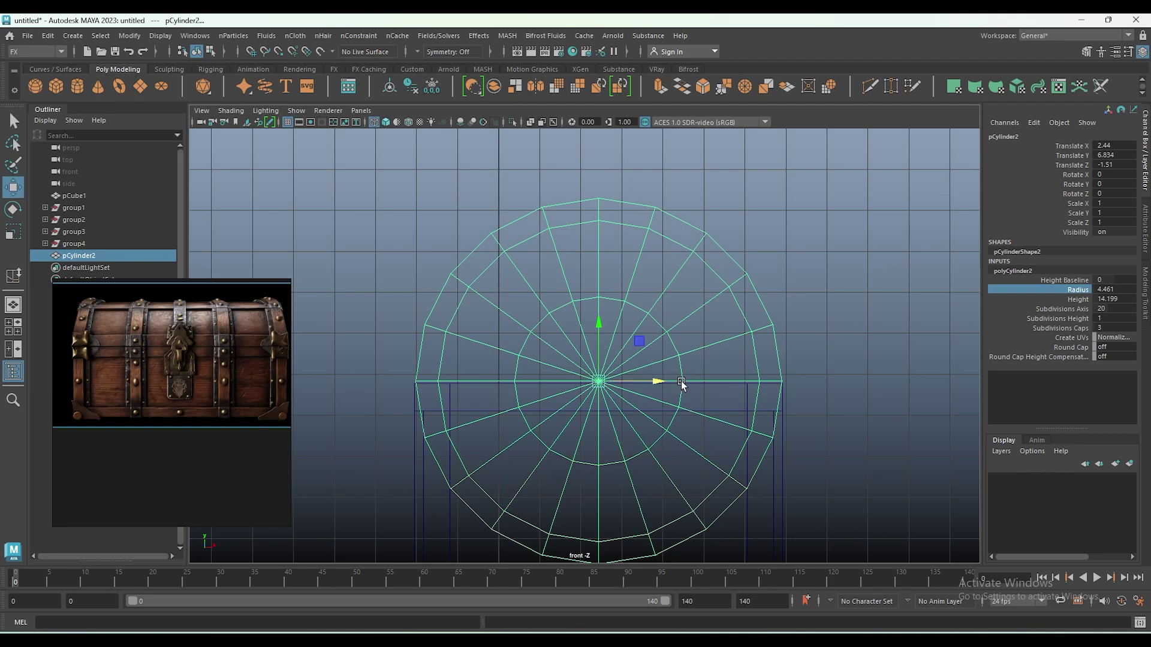
{"action": "key", "text": "space"}
{"action": "key", "text": "F11"}
{"action": "key", "text": "space"}
Delete the cylinder's lower half, leaving a half-cylinder lid.
{"action": "left_click_drag", "start_coordinate": [437, 473], "coordinate": [850, 320]}
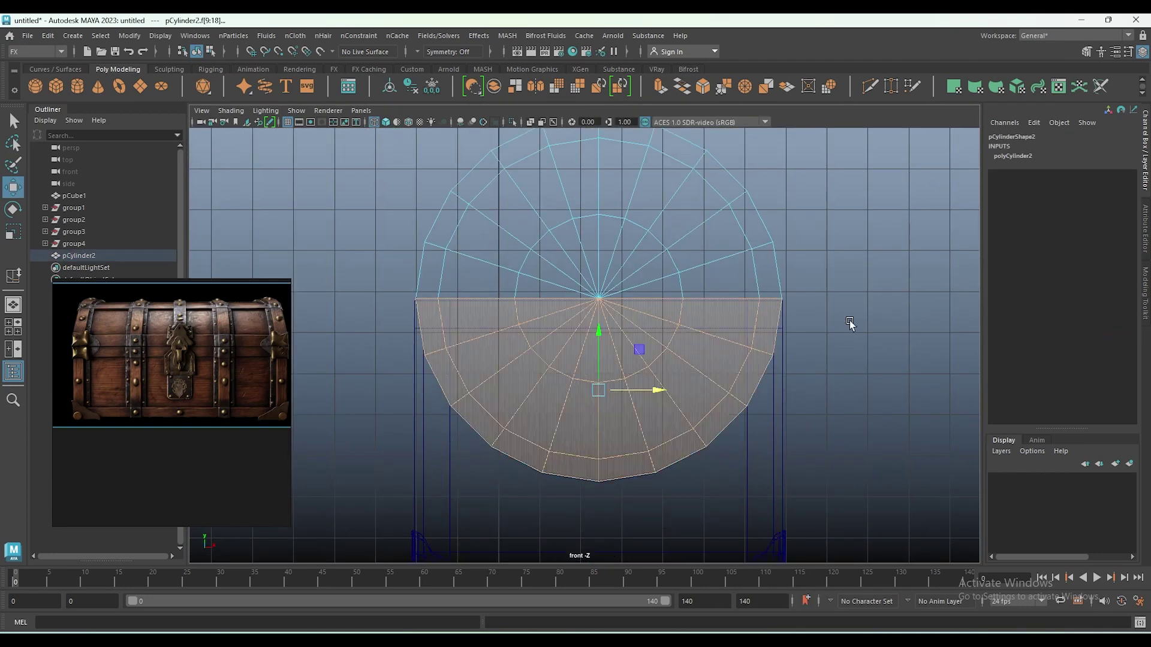
{"action": "key", "text": "Delete"}
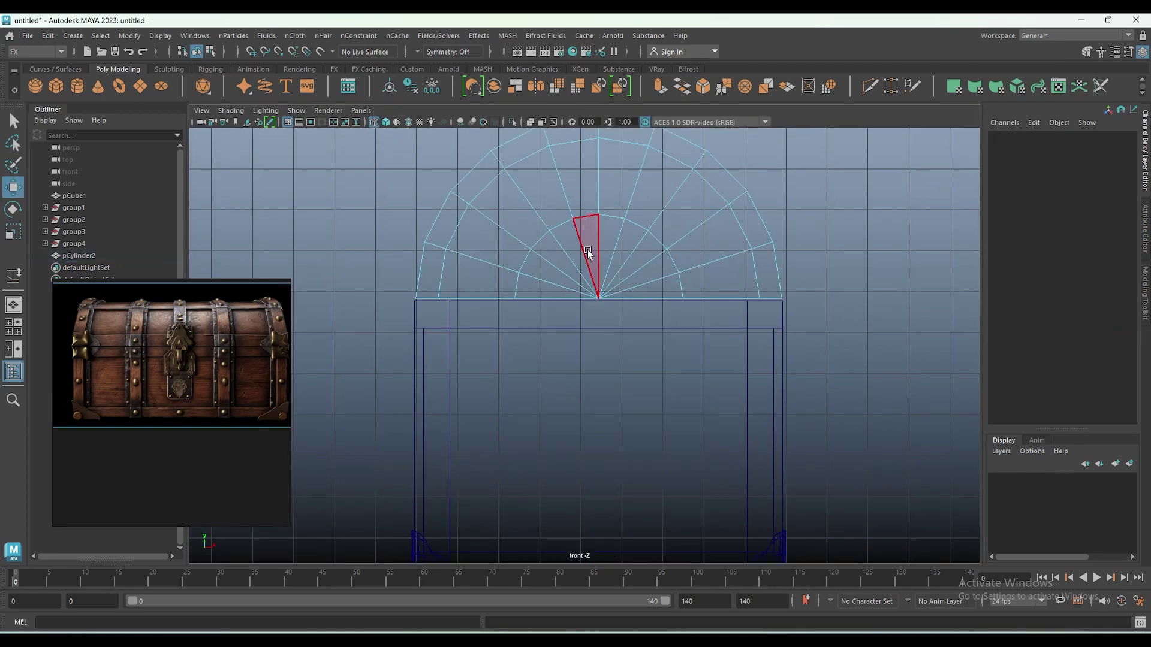
{"action": "right_click_drag", "start_coordinate": [546, 251], "coordinate": [611, 232]}
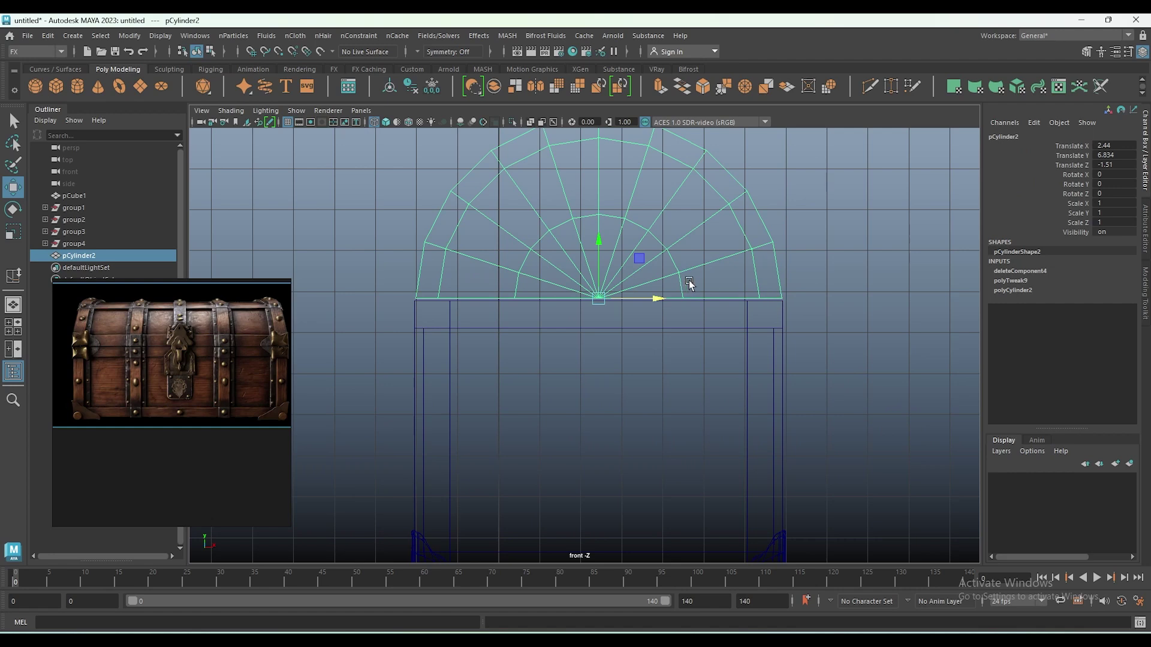
Cut a new edge along the lid's left outer rim and select an arch edge.
{"action": "right_click_drag", "start_coordinate": [735, 298], "coordinate": [699, 291], "text": "shift"}
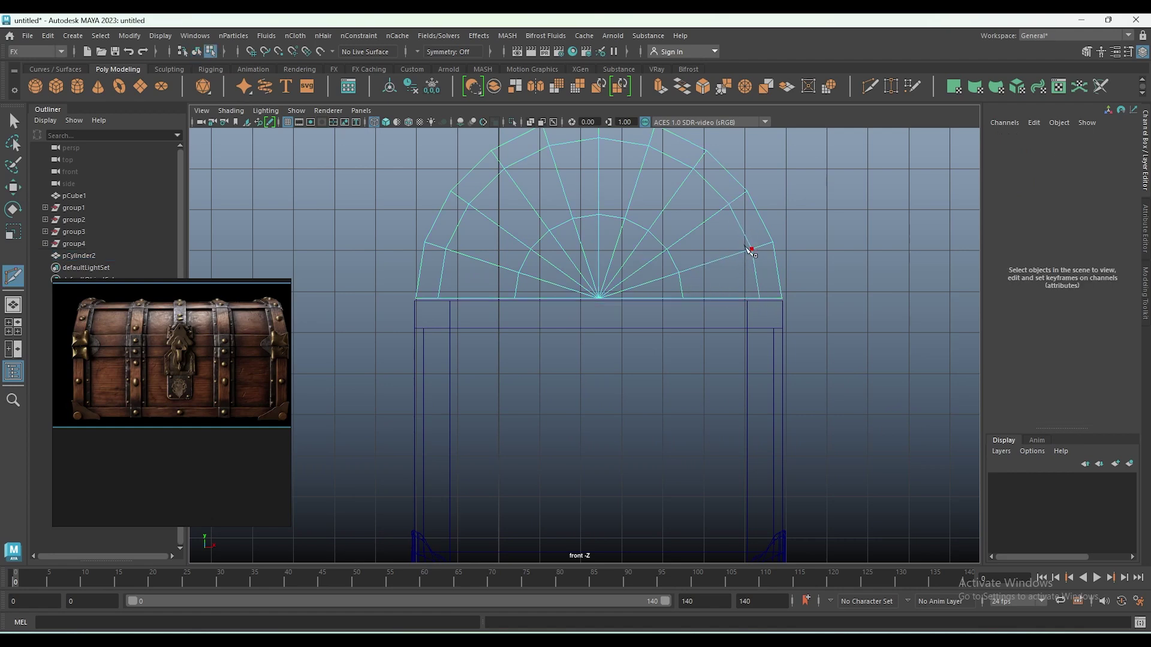
{"action": "left_click", "coordinate": [446, 250]}
{"action": "scroll", "coordinate": [438, 255], "scroll_direction": "up", "scroll_amount": 2}
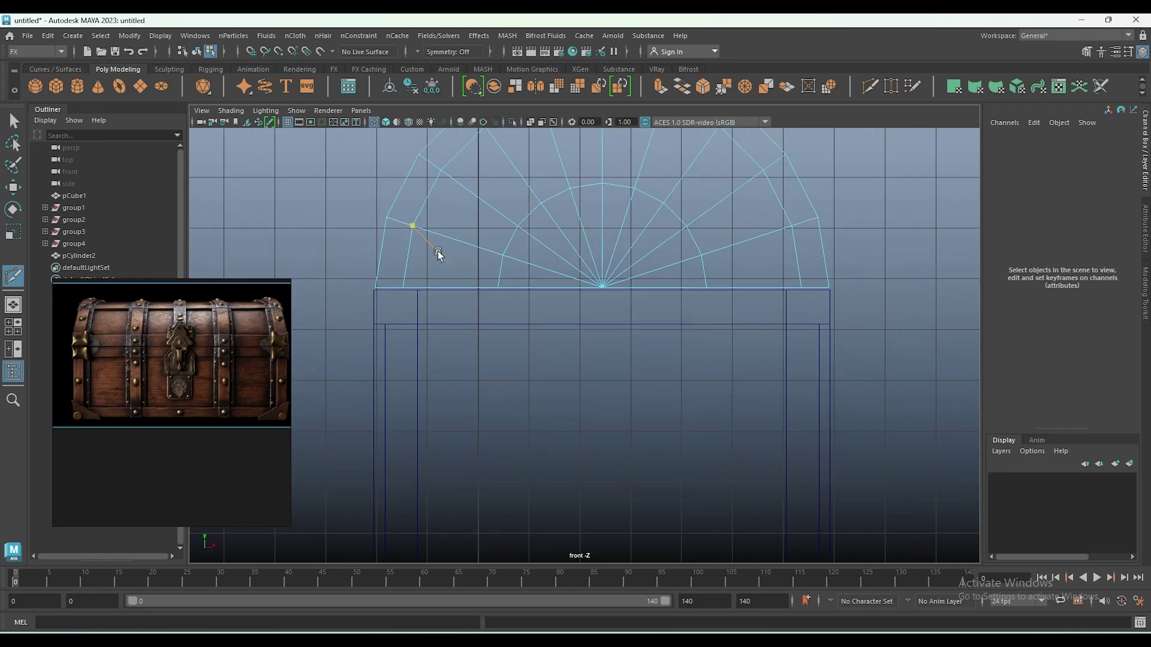
{"action": "key", "text": "w"}
{"action": "right_click_drag", "start_coordinate": [413, 252], "coordinate": [419, 232]}
{"action": "left_click", "coordinate": [413, 244]}
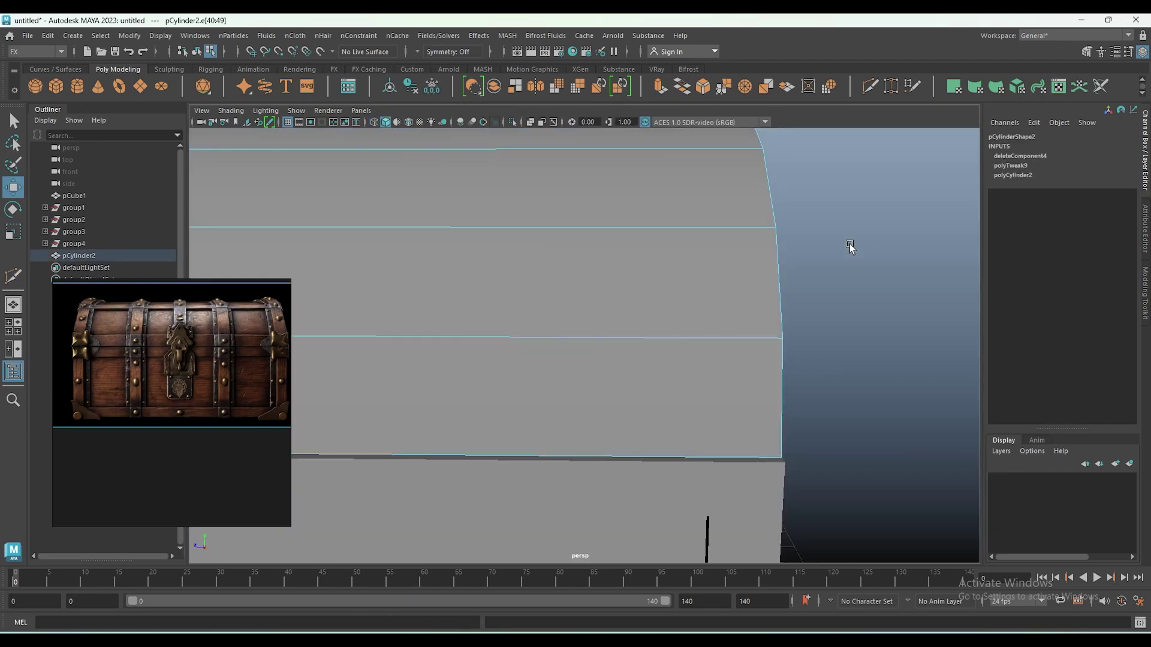
Select the arched band of faces around the lid's rim in front view.
{"action": "left_click_drag", "start_coordinate": [850, 246], "coordinate": [739, 290], "text": "alt"}
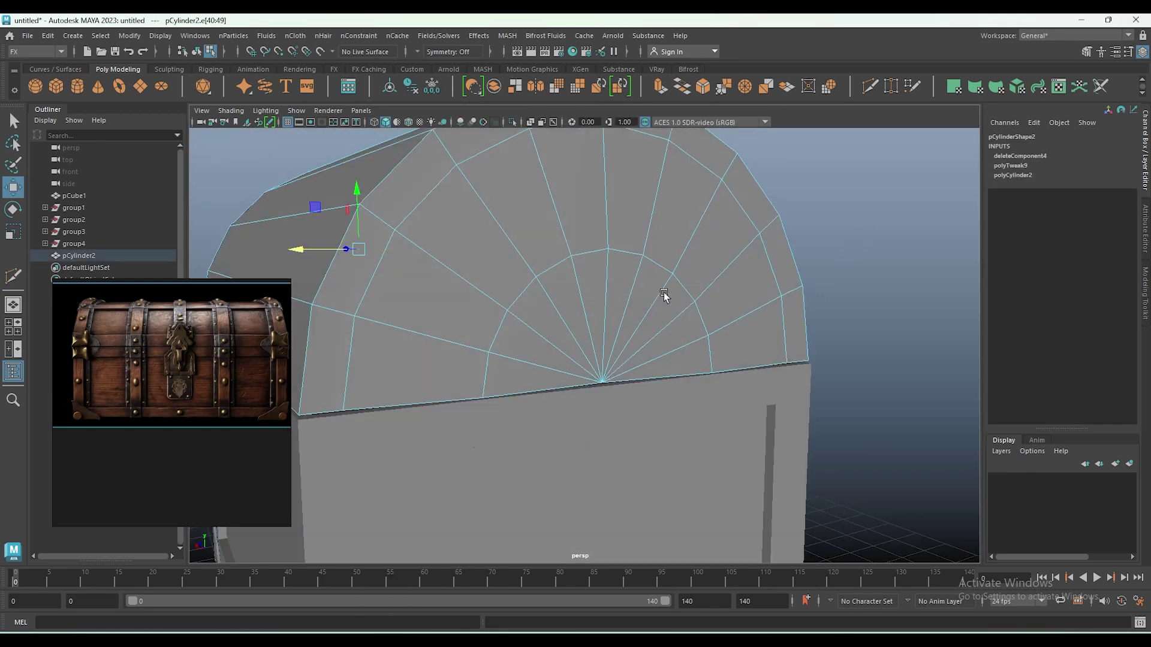
{"action": "left_click", "coordinate": [766, 274]}
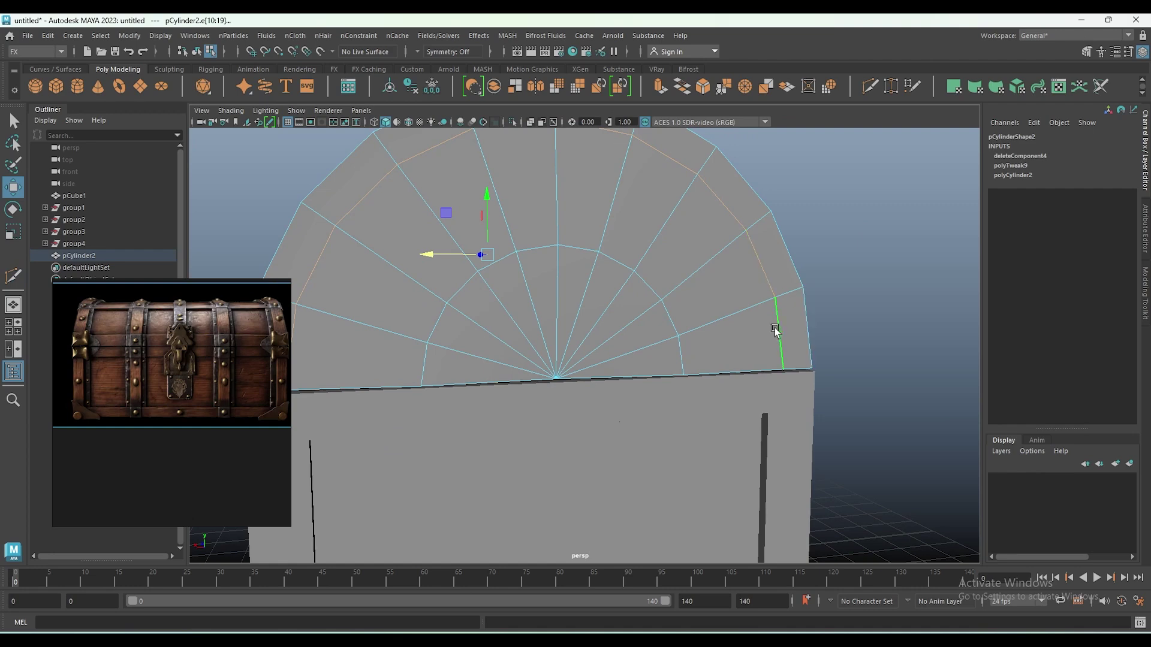
{"action": "key", "text": "space"}
{"action": "key", "text": "space"}
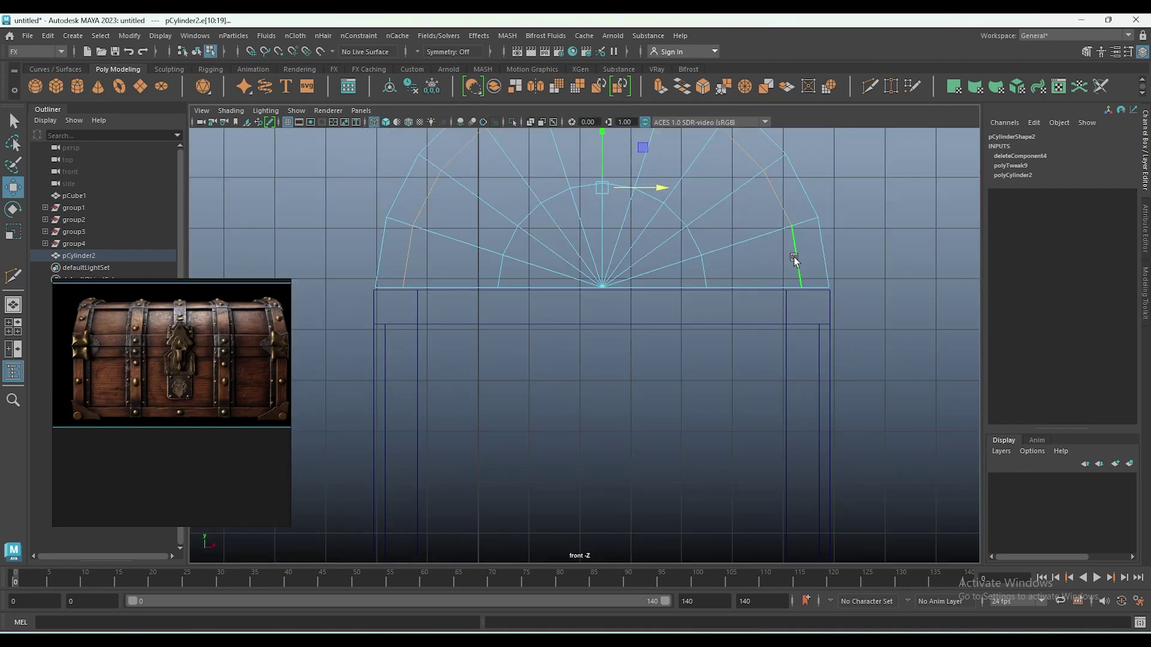
{"action": "right_click_drag", "start_coordinate": [789, 274], "coordinate": [775, 347]}
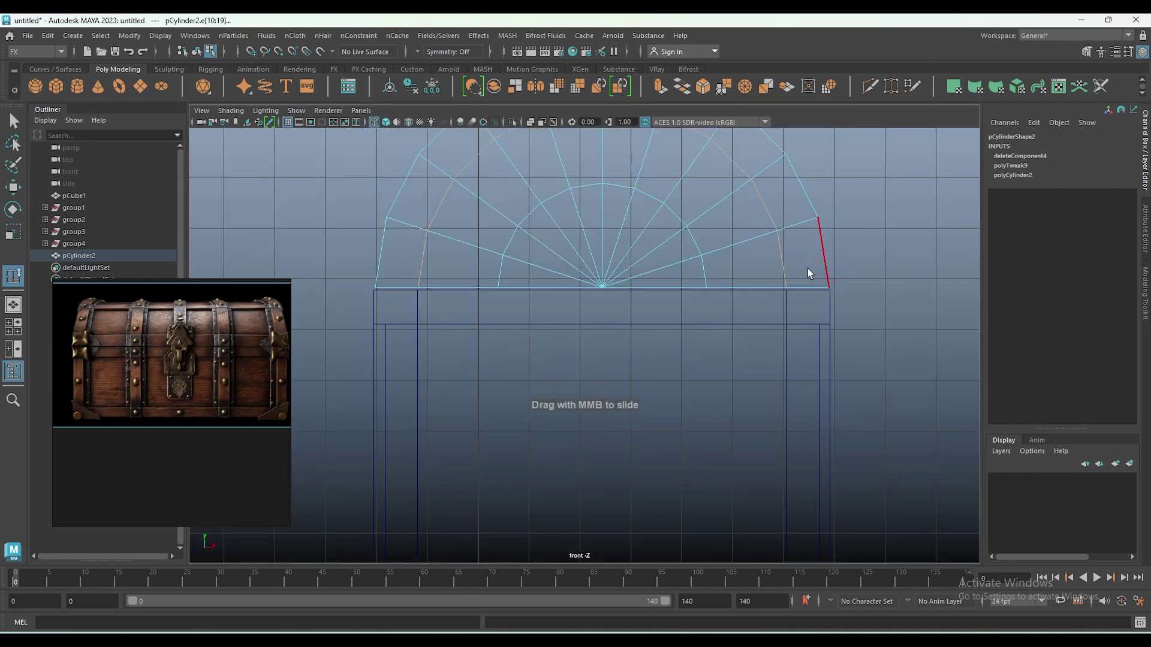
{"action": "key", "text": "F11"}
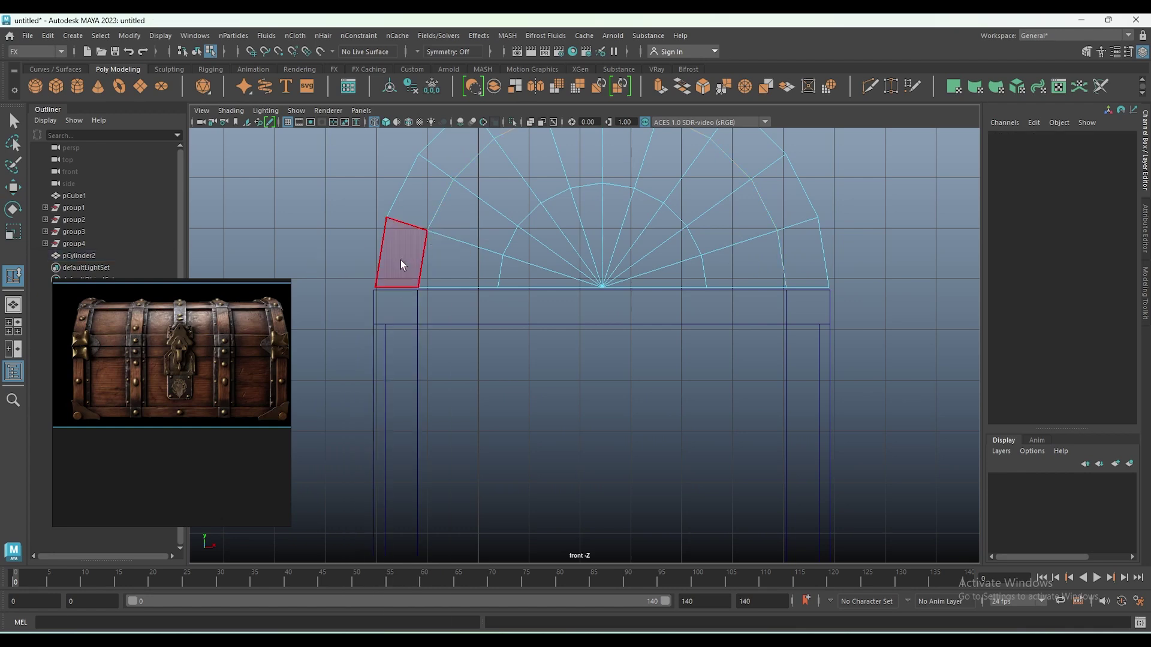
{"action": "double_click", "coordinate": [401, 258]}
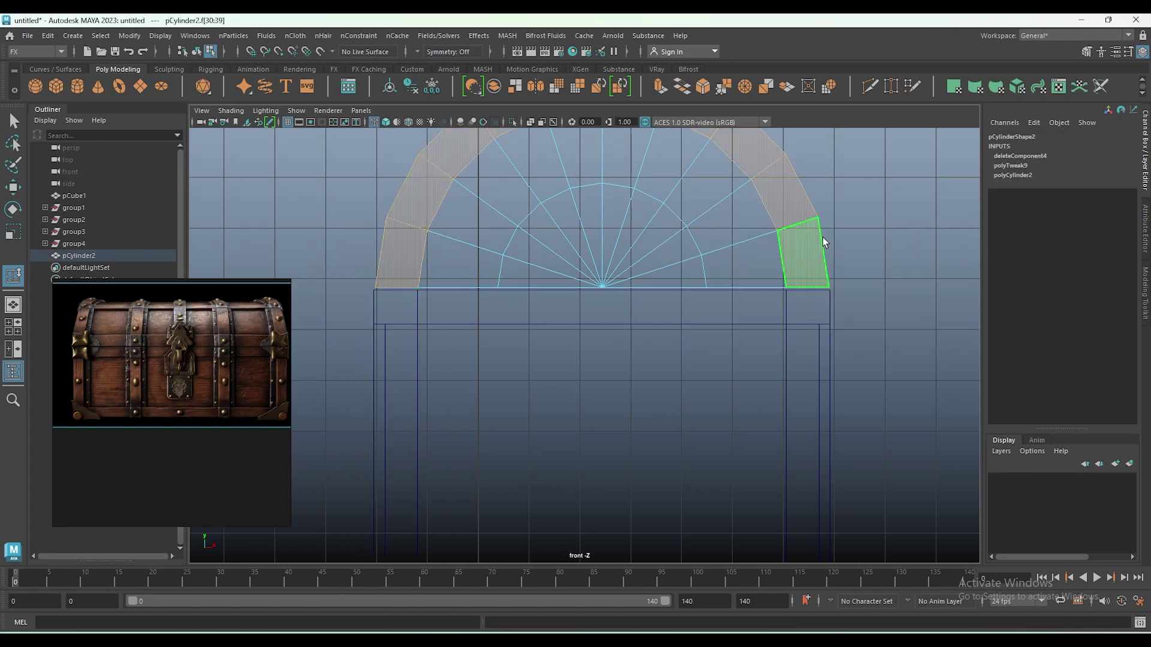
Select the whole outer arched face band in perspective, then show the lid from the side.
{"action": "key", "text": "space"}
{"action": "left_click", "coordinate": [783, 330]}
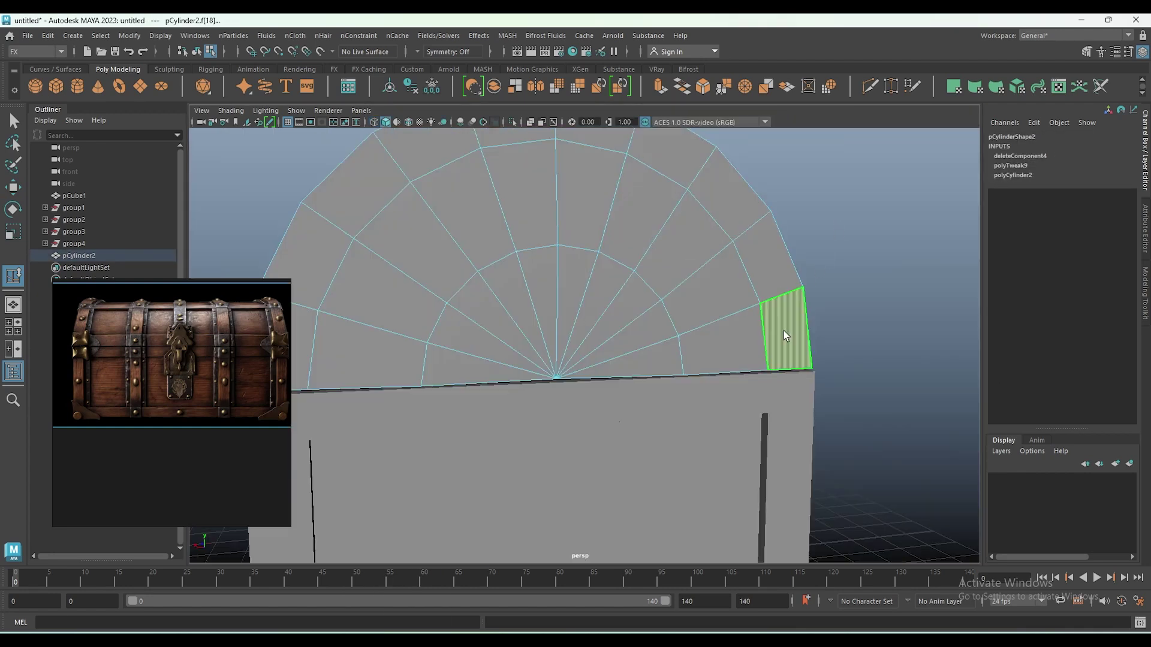
{"action": "double_click", "coordinate": [779, 282]}
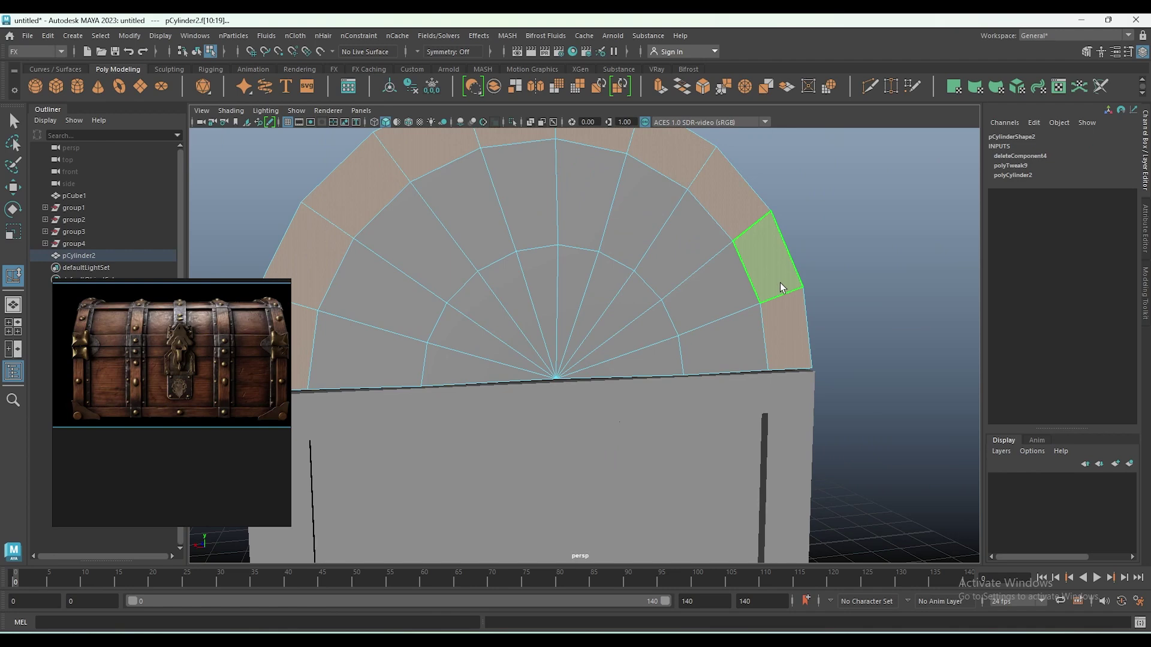
{"action": "scroll", "coordinate": [779, 282], "scroll_direction": "down", "scroll_amount": 3}
{"action": "left_click_drag", "start_coordinate": [779, 312], "coordinate": [879, 320], "text": "alt"}
{"action": "scroll", "coordinate": [821, 307], "scroll_direction": "up", "scroll_amount": 3}
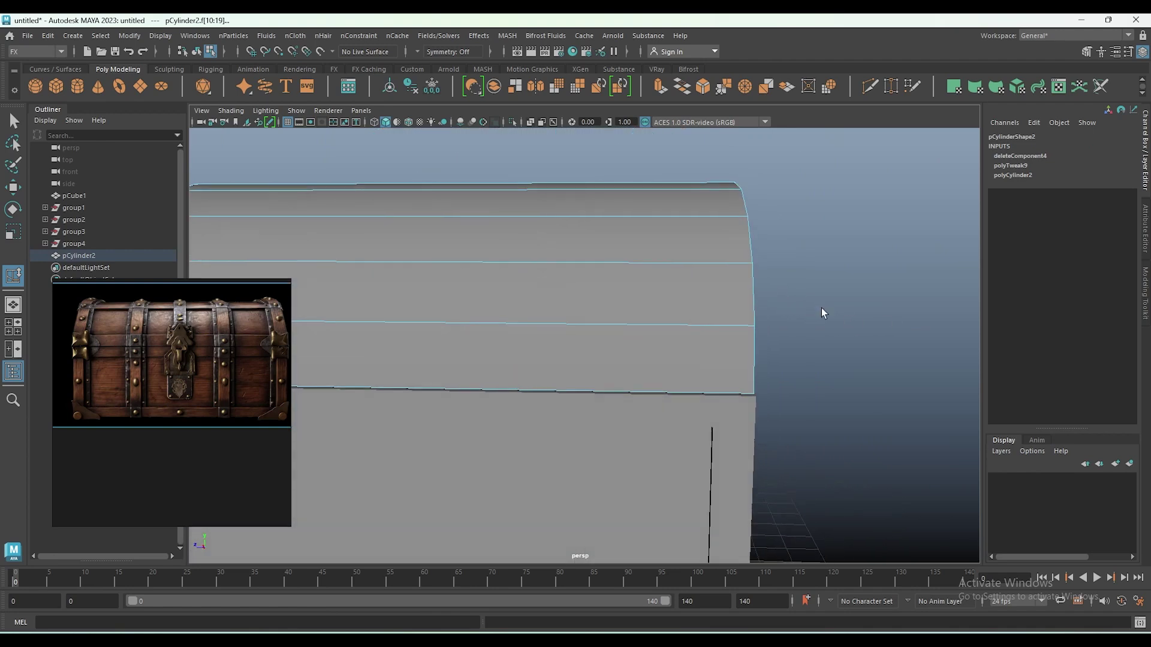
{"action": "key", "text": "space"}
{"action": "left_click_drag", "start_coordinate": [773, 340], "coordinate": [700, 425]}
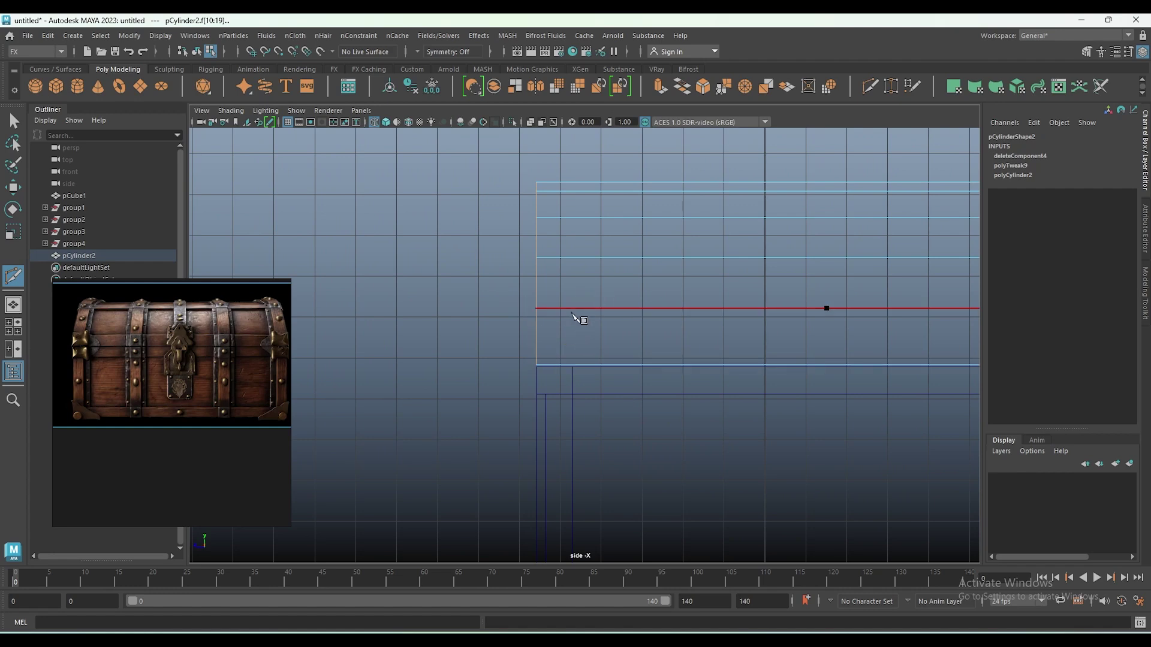
Slide the vertices of the new edge columns toward the lid ends to form narrow strips.
{"action": "scroll", "coordinate": [640, 470], "scroll_direction": "up", "scroll_amount": 2}
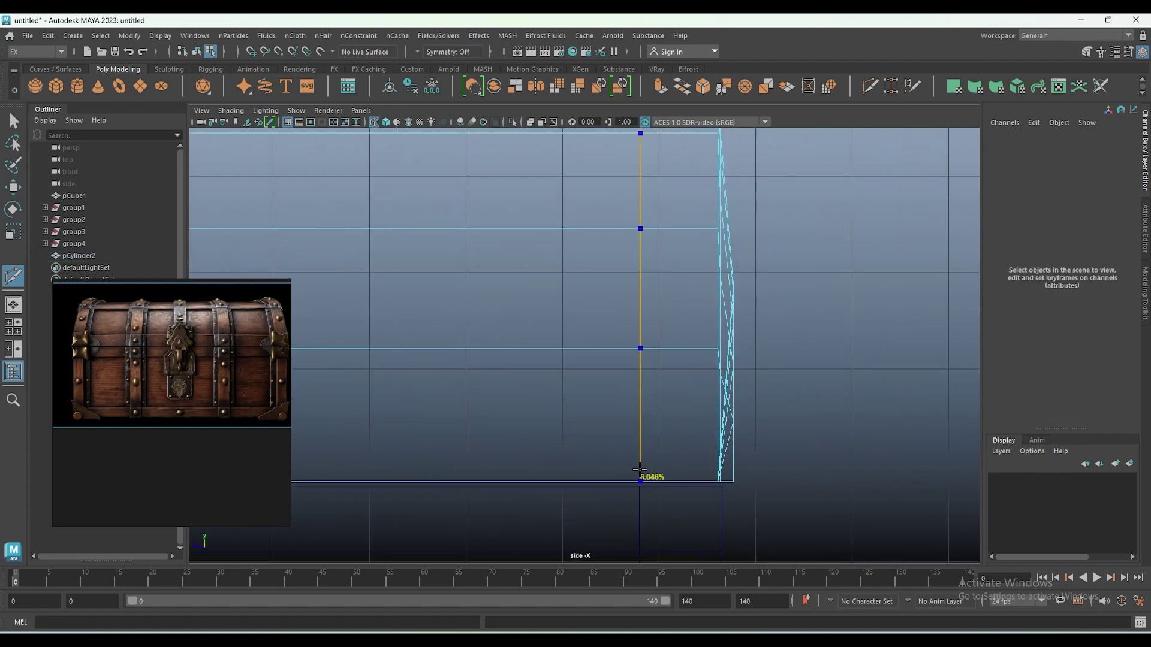
{"action": "scroll", "coordinate": [639, 469], "scroll_direction": "down", "scroll_amount": 3}
{"action": "key", "text": "q"}
{"action": "left_click_drag", "start_coordinate": [681, 218], "coordinate": [737, 460]}
{"action": "key", "text": "r"}
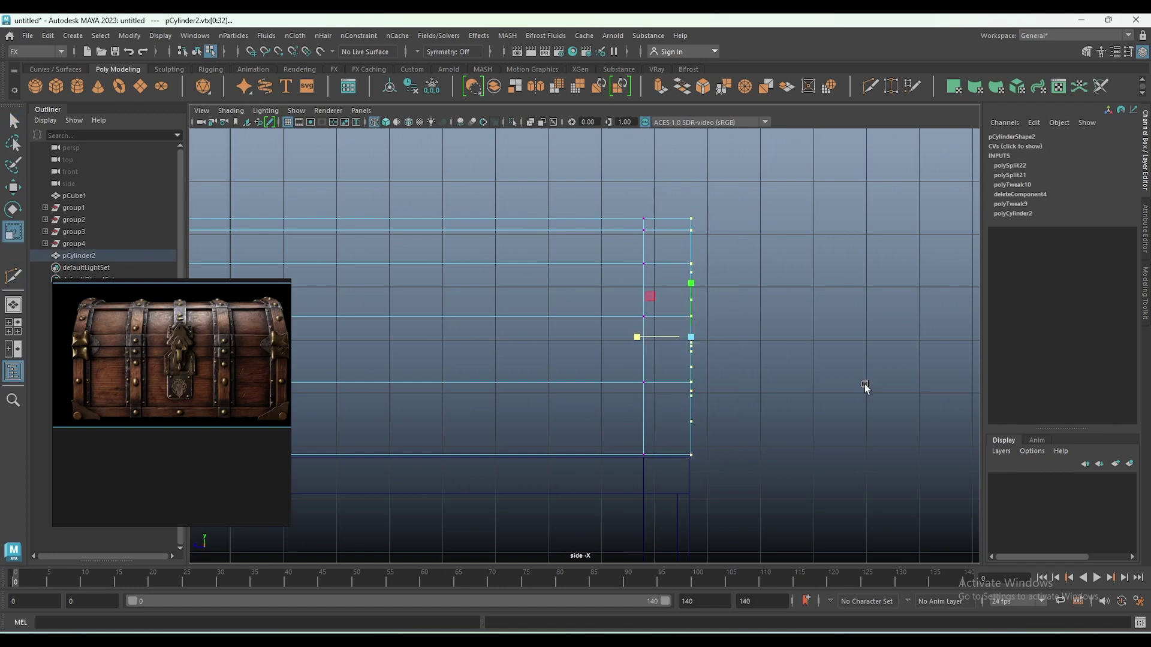
{"action": "key", "text": "w"}
{"action": "middle_click_drag", "start_coordinate": [526, 380], "coordinate": [360, 355], "text": "alt"}
{"action": "left_click_drag", "start_coordinate": [397, 353], "coordinate": [444, 353]}
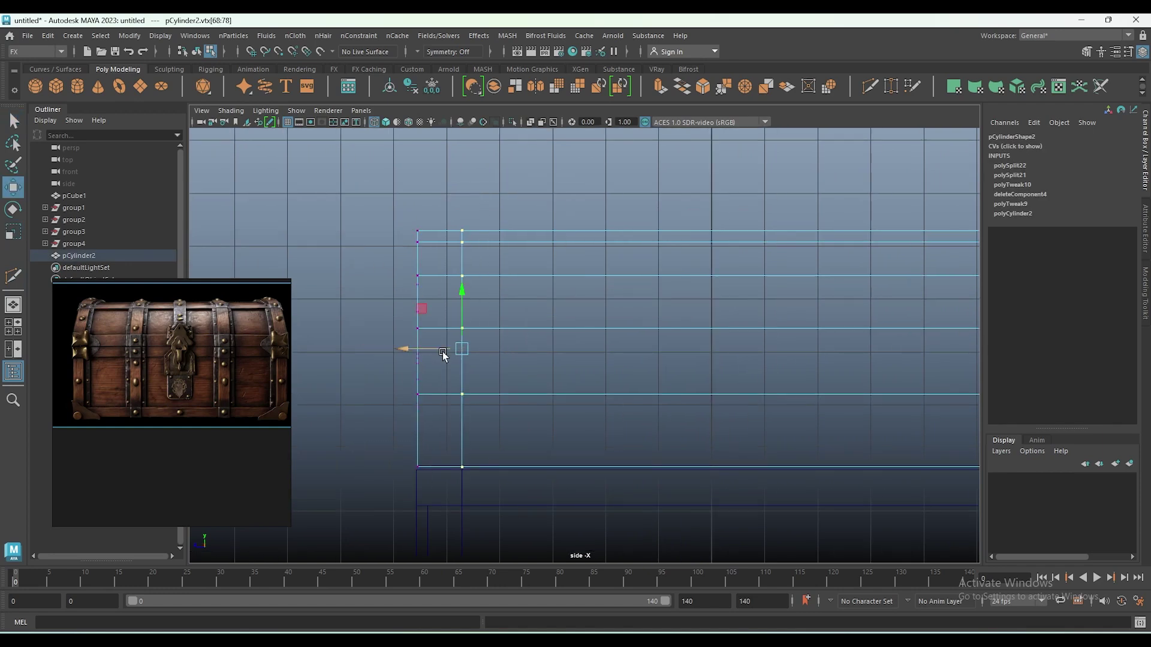
Extrude the lid's end-strip face loop outward into raised bands 0.17 thick.
{"action": "double_click", "coordinate": [383, 381]}
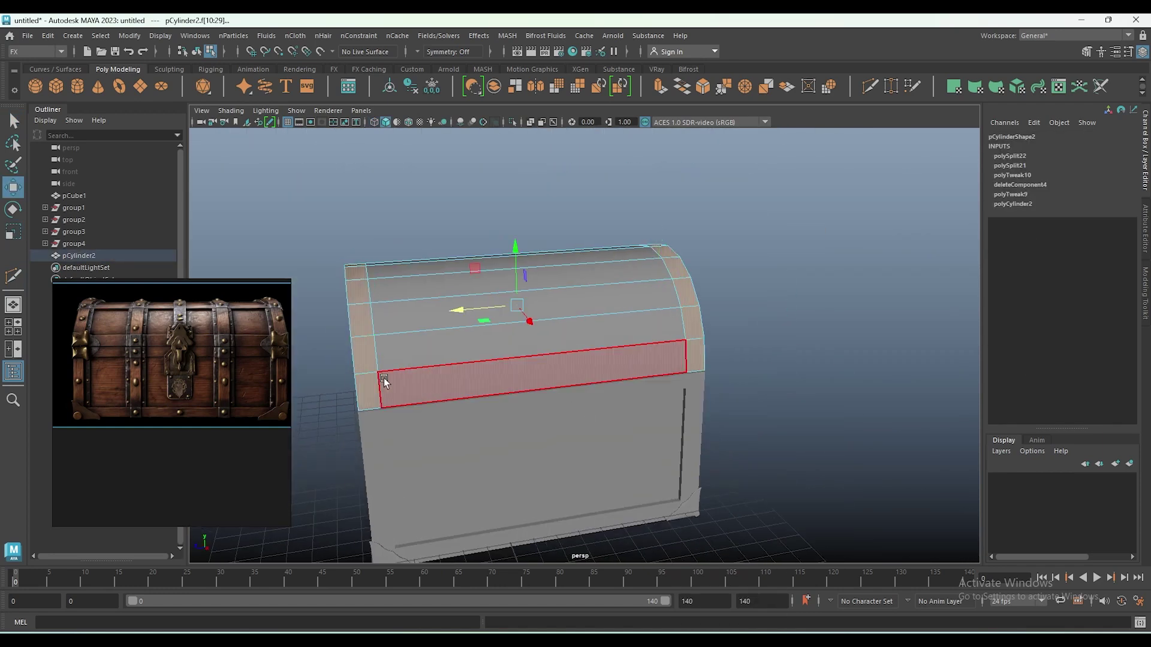
{"action": "mouse_move", "coordinate": [384, 381]}
{"action": "left_mouse_down", "text": "alt"}
{"action": "mouse_move", "coordinate": [521, 392]}
{"action": "mouse_move", "coordinate": [600, 335]}
{"action": "mouse_move", "coordinate": [826, 382]}
{"action": "left_mouse_up", "text": "alt"}
{"action": "key", "text": "ctrl+e"}
{"action": "scroll", "coordinate": [634, 330], "scroll_direction": "up", "scroll_amount": 3}
{"action": "key", "text": "space"}
{"action": "key", "text": "F8"}
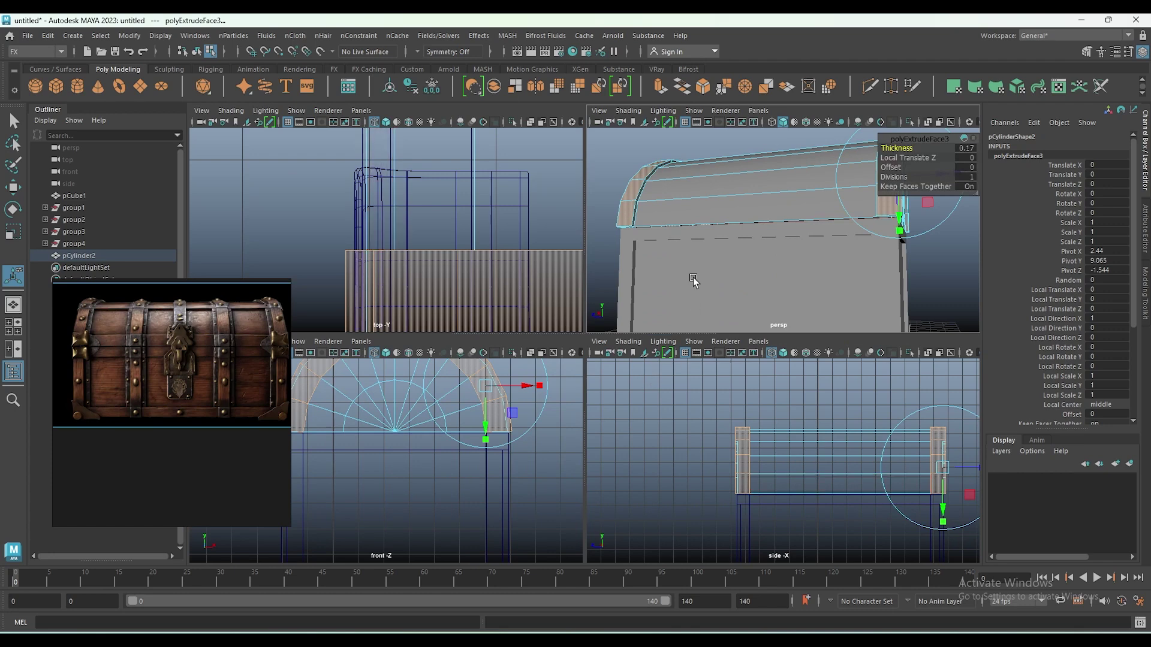
{"action": "key", "text": "space"}
{"action": "key", "text": "r"}
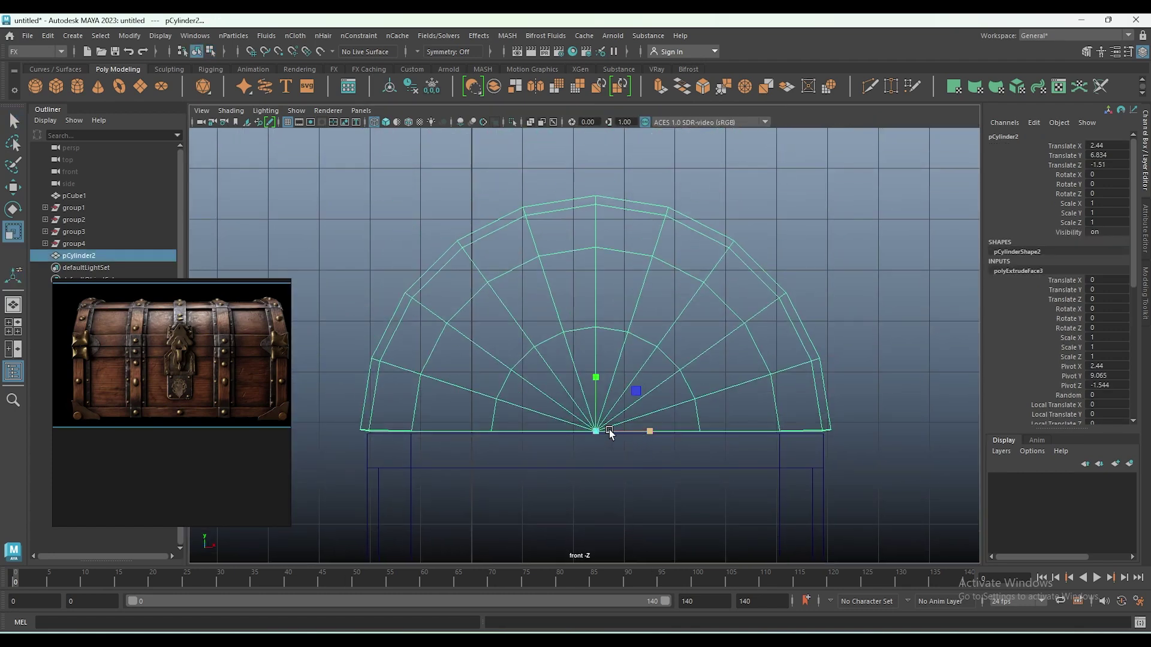
Shrink the lid to about 0.975 and select the central fan faces of its end.
{"action": "left_click_drag", "start_coordinate": [597, 436], "coordinate": [589, 436]}
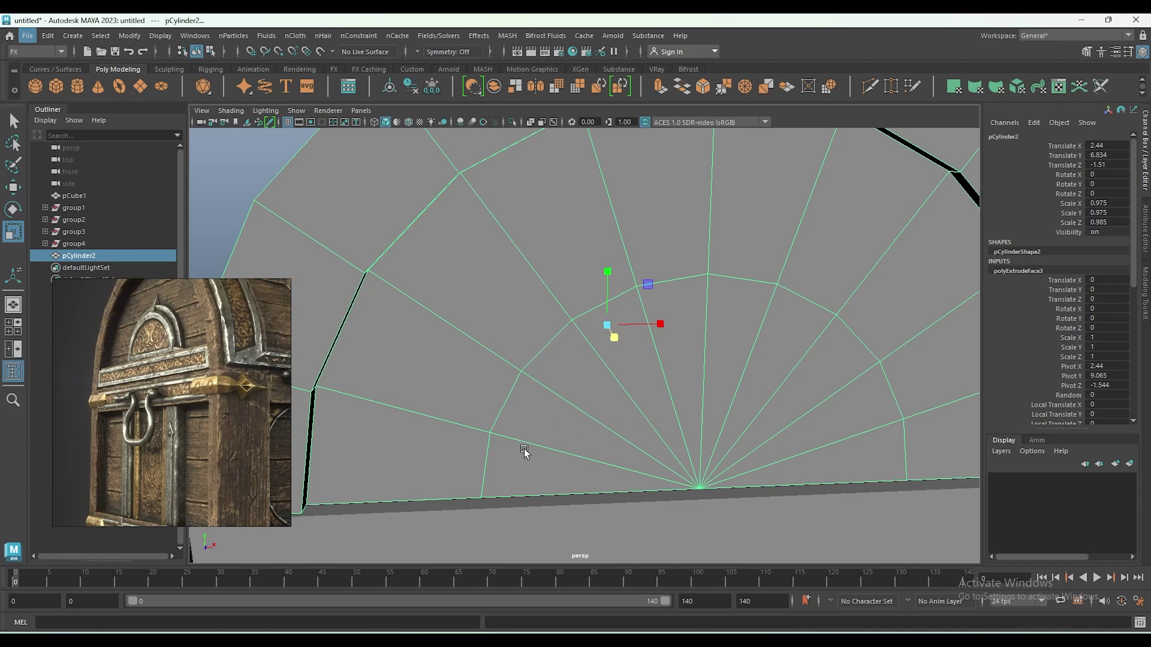
{"action": "right_click_drag", "start_coordinate": [524, 450], "coordinate": [527, 287]}
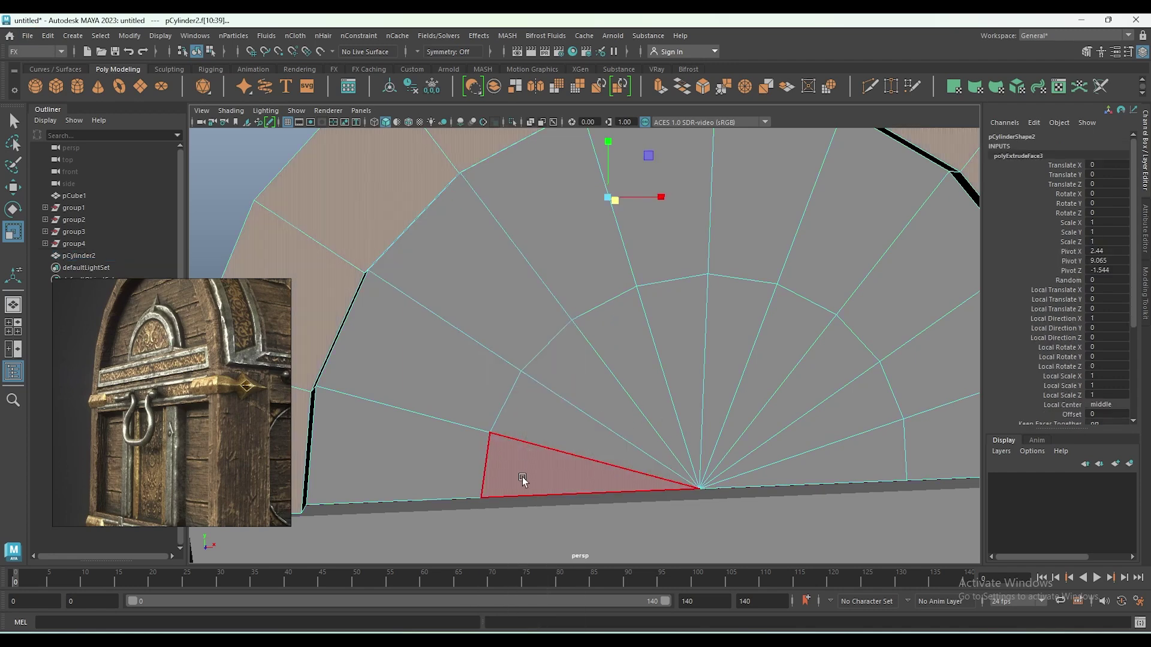
{"action": "left_click", "coordinate": [523, 476]}
{"action": "left_click", "coordinate": [537, 419], "text": "shift"}
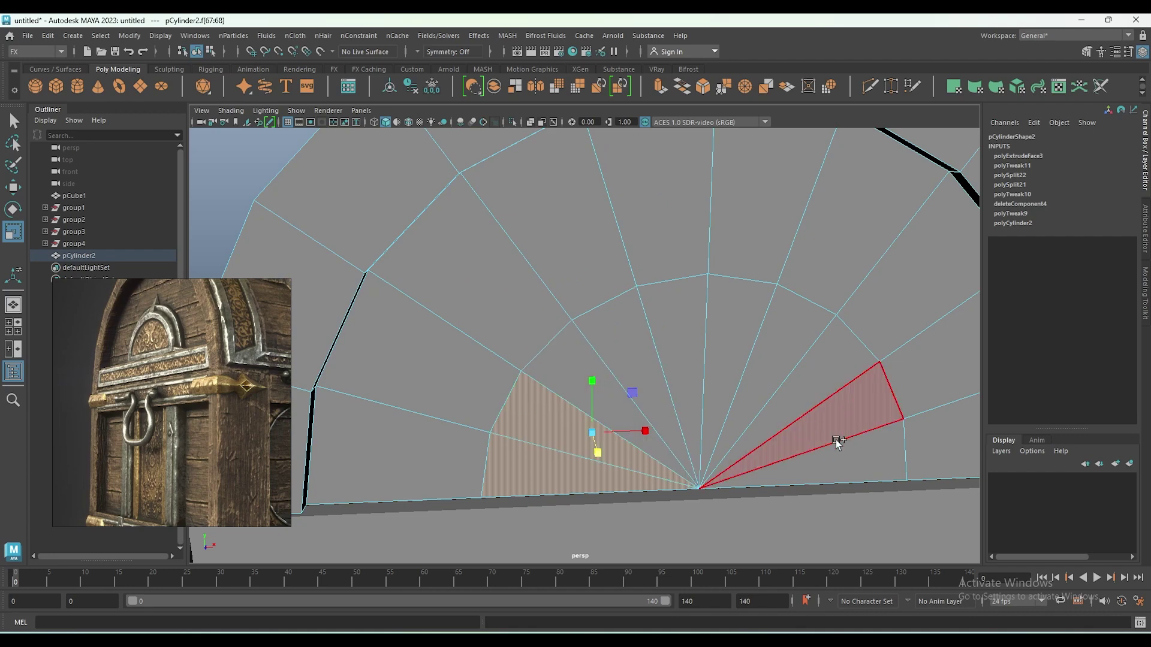
{"action": "left_click", "coordinate": [835, 440], "text": "shift"}
{"action": "double_click", "coordinate": [835, 440], "text": "shift"}
{"action": "key", "text": "f"}
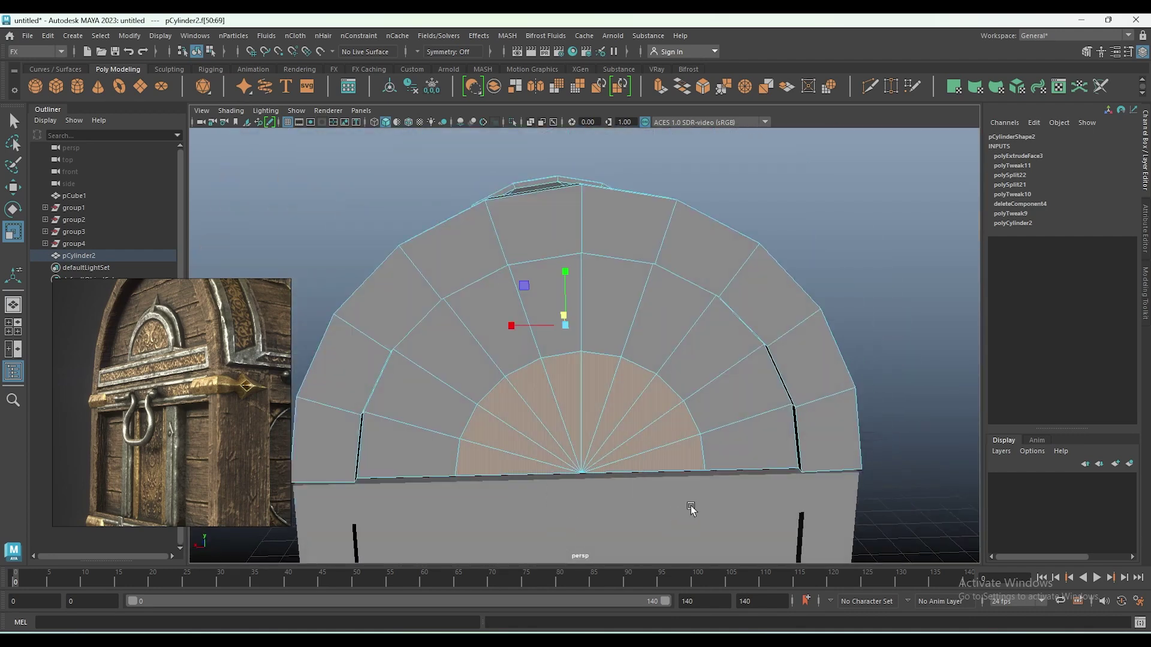
Extrude the central fan faces and inset them by 0.1.
{"action": "key", "text": "ctrl+e"}
{"action": "scroll", "coordinate": [690, 505], "scroll_direction": "down", "scroll_amount": 3}
{"action": "left_click_drag", "start_coordinate": [690, 505], "coordinate": [637, 394], "text": "alt"}
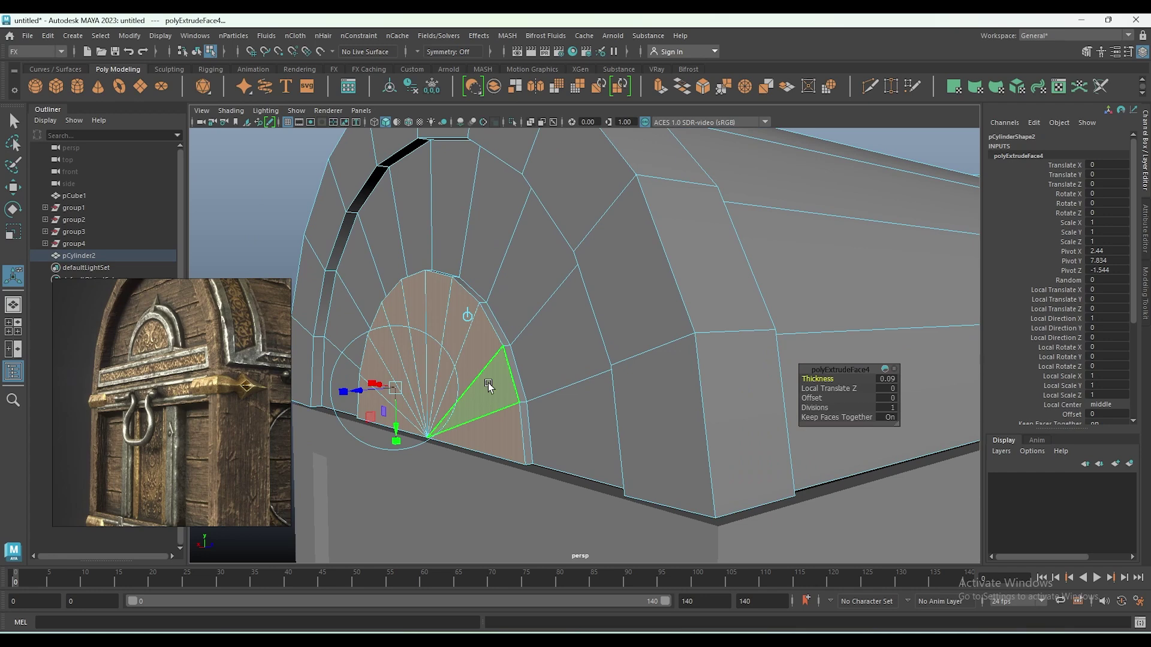
{"action": "key", "text": "w"}
{"action": "key", "text": "ctrl+e"}
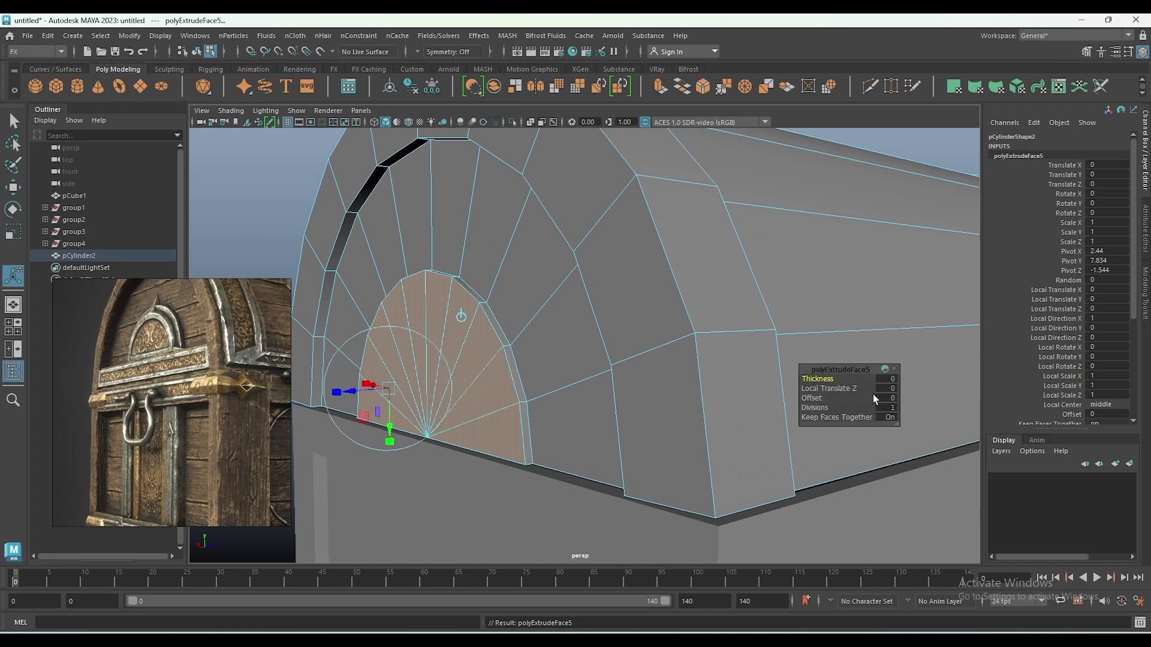
{"action": "left_click_drag", "start_coordinate": [815, 400], "coordinate": [819, 402]}
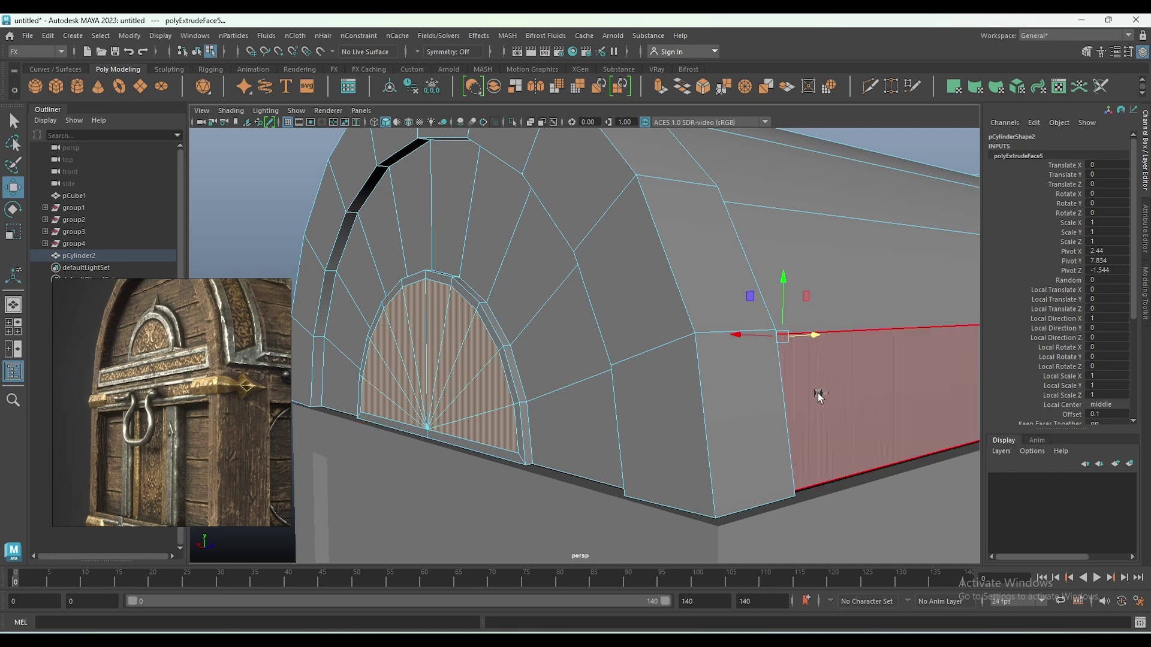
Extrude the fan again, pushing outward and insetting further, into a 0.11-thick arched frame.
{"action": "key", "text": "ctrl+e"}
{"action": "left_click_drag", "start_coordinate": [819, 379], "coordinate": [827, 379]}
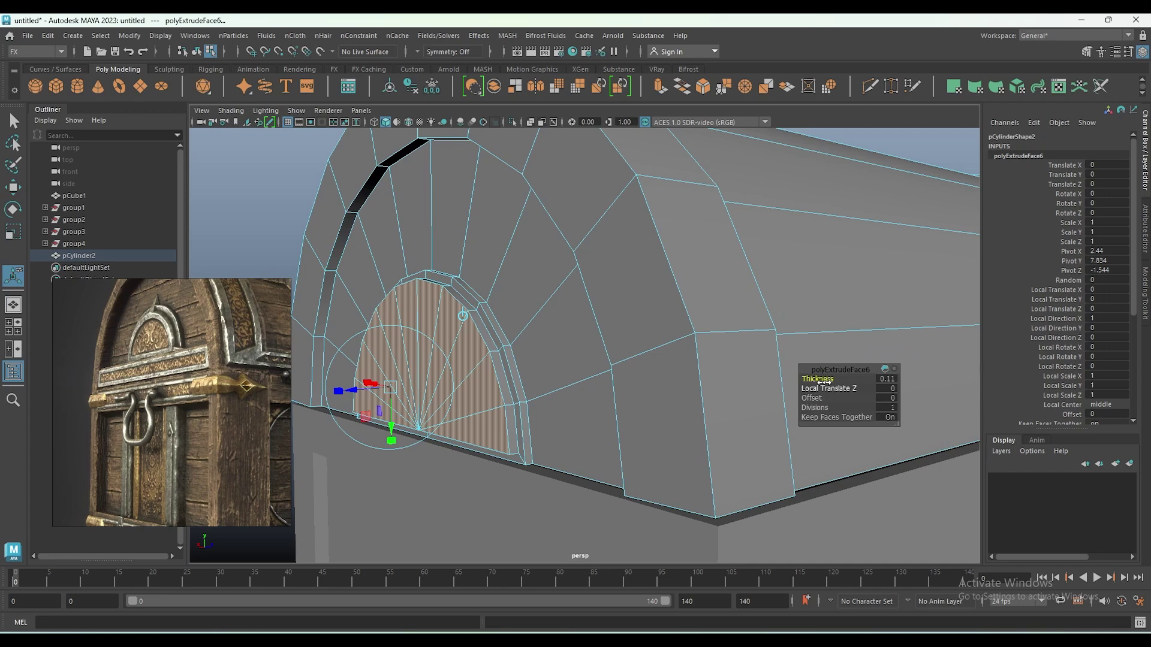
{"action": "key", "text": "ctrl+e"}
{"action": "mouse_move", "coordinate": [810, 398]}
{"action": "left_mouse_down"}
{"action": "mouse_move", "coordinate": [820, 405]}
{"action": "mouse_move", "coordinate": [815, 378]}
{"action": "left_mouse_up"}
{"action": "key", "text": "ctrl+e"}
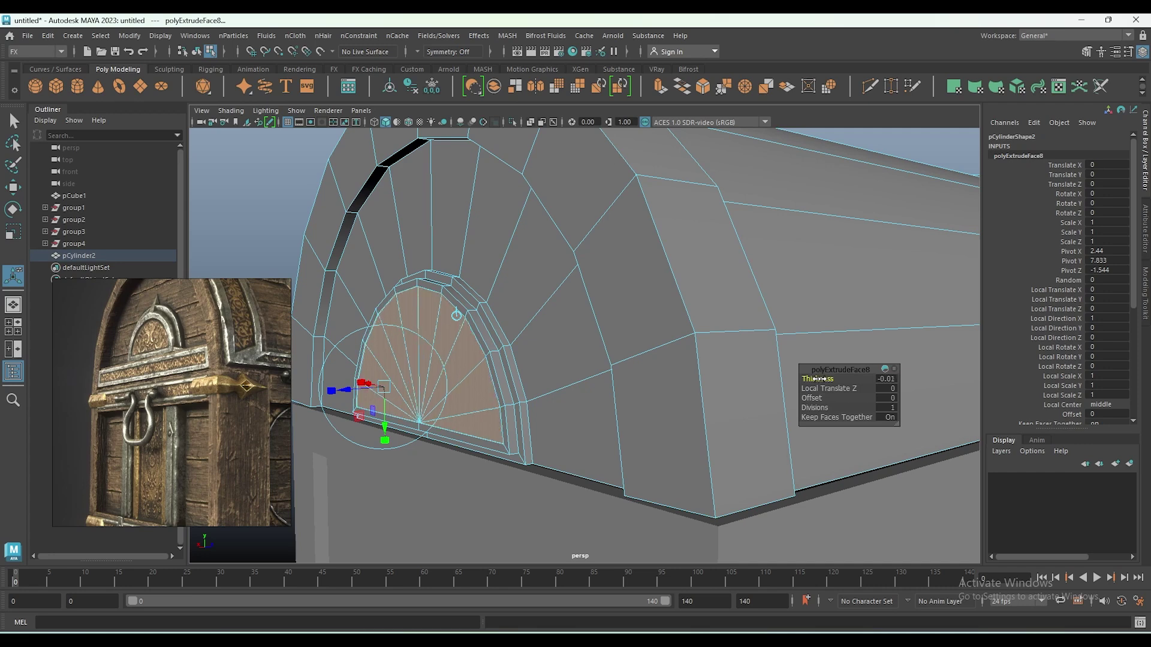
{"action": "key", "text": "w"}
{"action": "key", "text": "F8"}
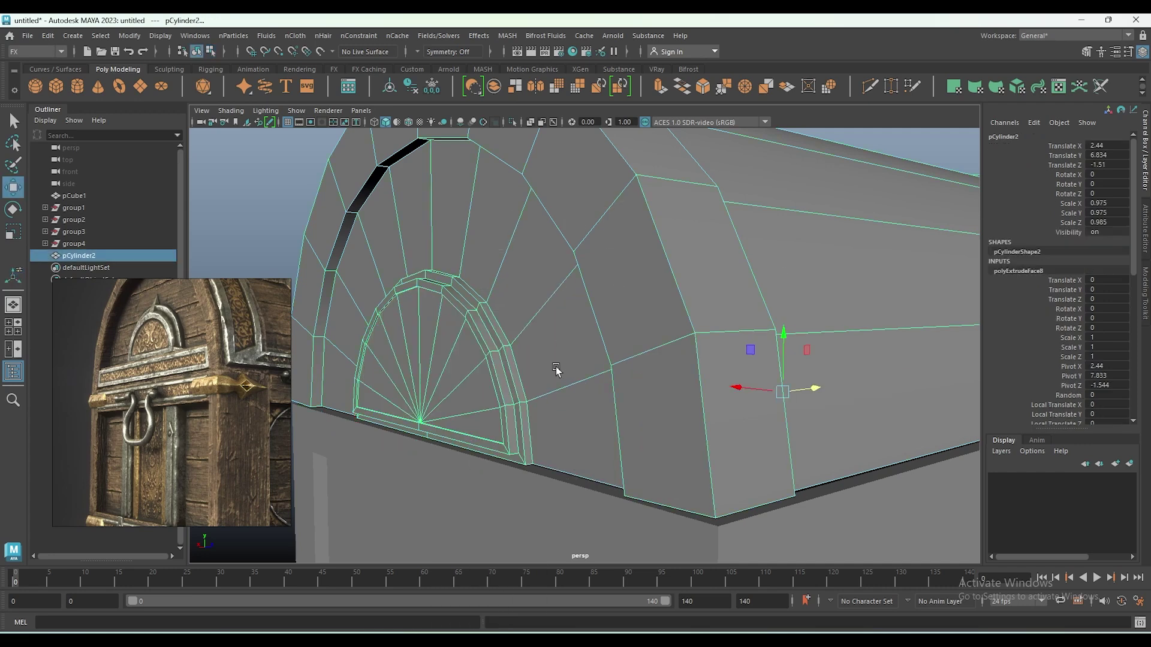
{"action": "mouse_move", "coordinate": [556, 370]}
{"action": "left_mouse_down", "text": "alt"}
{"action": "mouse_move", "coordinate": [545, 468]}
{"action": "mouse_move", "coordinate": [559, 440]}
{"action": "mouse_move", "coordinate": [838, 373]}
{"action": "mouse_move", "coordinate": [675, 365]}
{"action": "mouse_move", "coordinate": [600, 376]}
{"action": "left_mouse_up", "text": "alt"}
Select the lid, preview it smoothed, and extrude its bottom rim edge loop.
{"action": "left_click", "coordinate": [543, 419]}
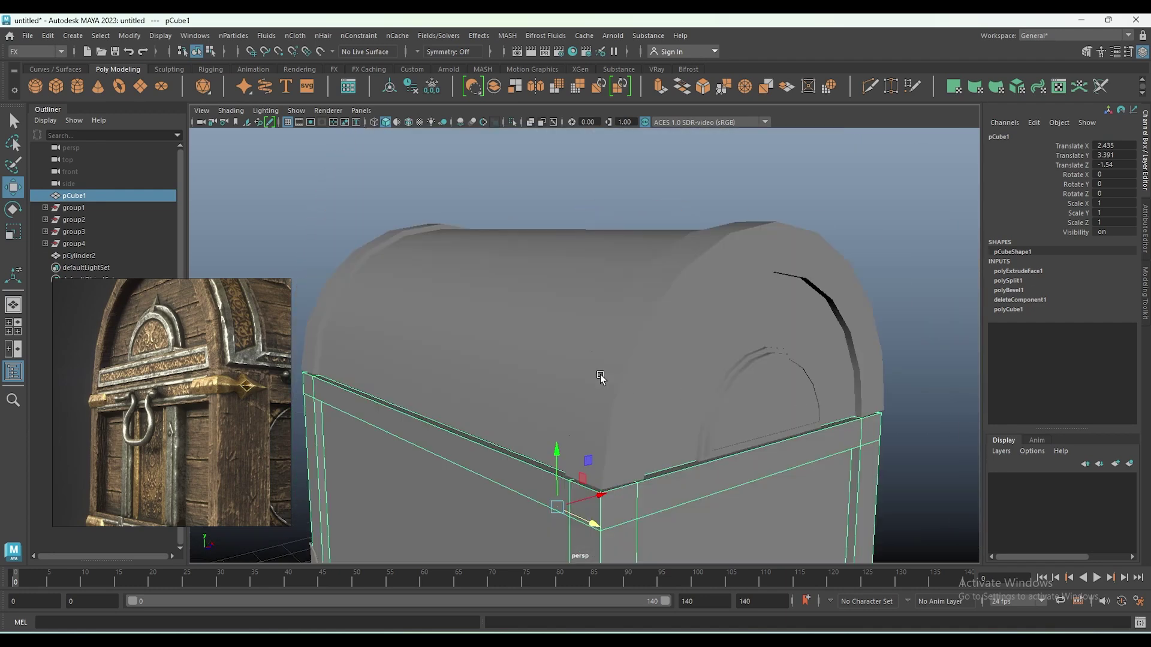
{"action": "left_click", "coordinate": [586, 371]}
{"action": "key", "text": "3"}
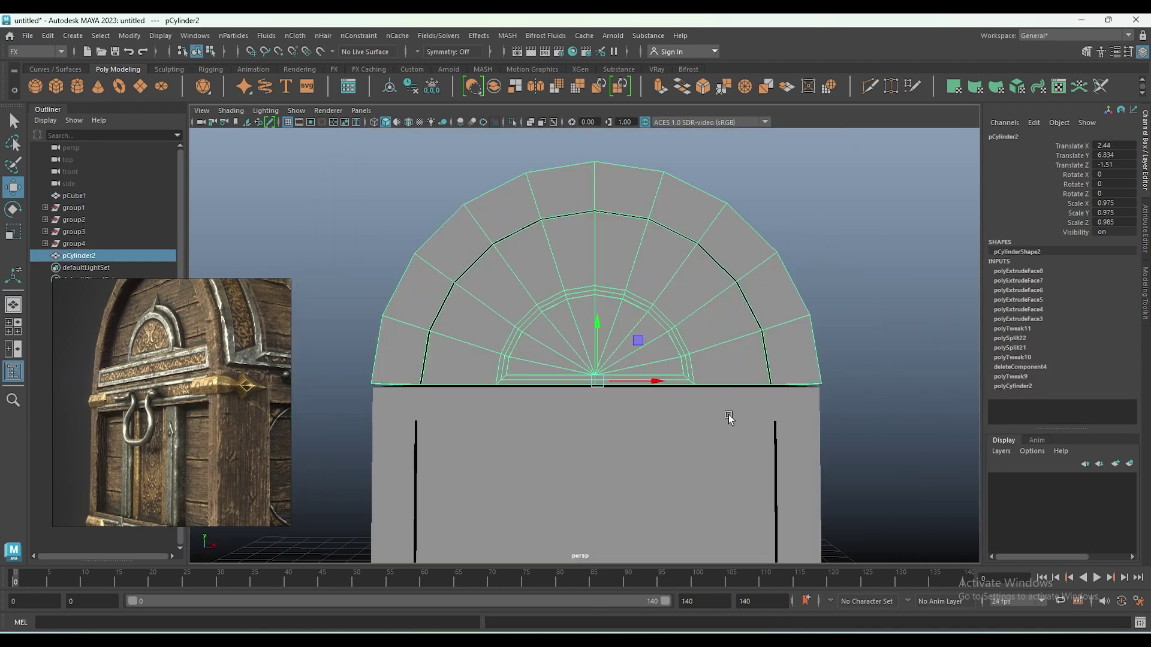
{"action": "left_click_drag", "start_coordinate": [728, 415], "coordinate": [772, 417], "text": "alt"}
{"action": "mouse_move", "coordinate": [559, 403]}
{"action": "left_mouse_down", "text": "alt"}
{"action": "mouse_move", "coordinate": [624, 411]}
{"action": "mouse_move", "coordinate": [653, 375]}
{"action": "mouse_move", "coordinate": [539, 432]}
{"action": "mouse_move", "coordinate": [770, 369]}
{"action": "mouse_move", "coordinate": [510, 239]}
{"action": "left_mouse_up", "text": "alt"}
{"action": "double_click", "coordinate": [509, 228]}
{"action": "scroll", "coordinate": [688, 256], "scroll_direction": "up", "scroll_amount": 5}
{"action": "mouse_move", "coordinate": [688, 256]}
{"action": "left_mouse_down", "text": "alt"}
{"action": "mouse_move", "coordinate": [591, 225]}
{"action": "mouse_move", "coordinate": [500, 240]}
{"action": "left_mouse_up", "text": "alt"}
{"action": "key", "text": "ctrl+e"}
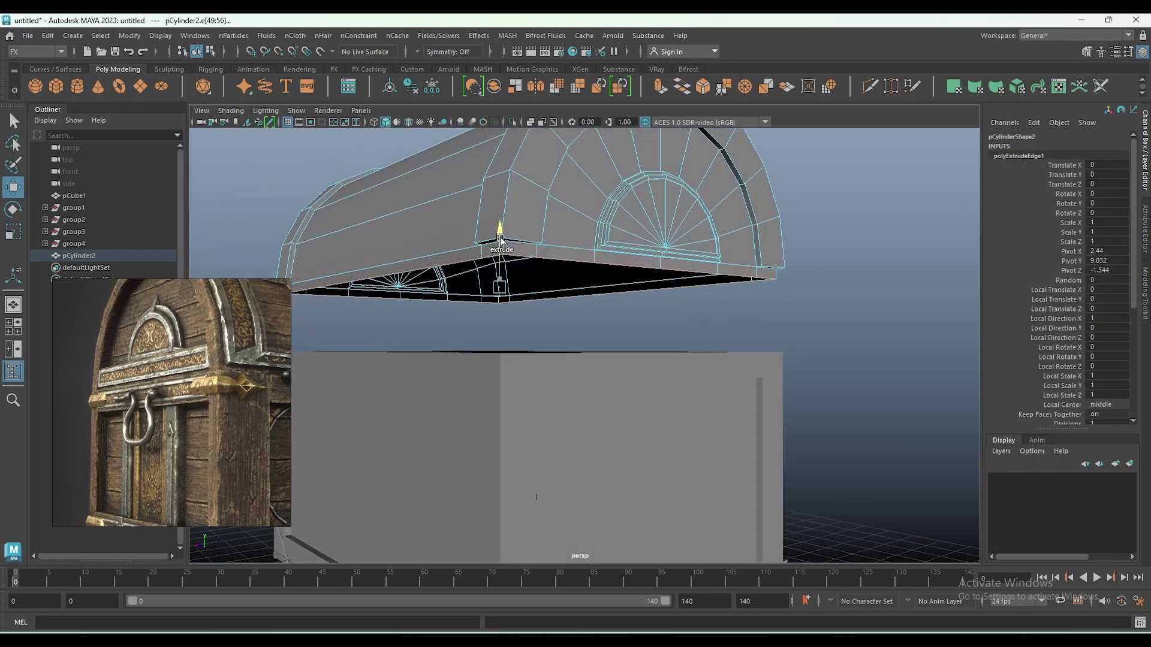
Select the face loop along the lid's bottom edge and extrude it.
{"action": "left_click_drag", "start_coordinate": [500, 239], "coordinate": [444, 242], "text": "alt"}
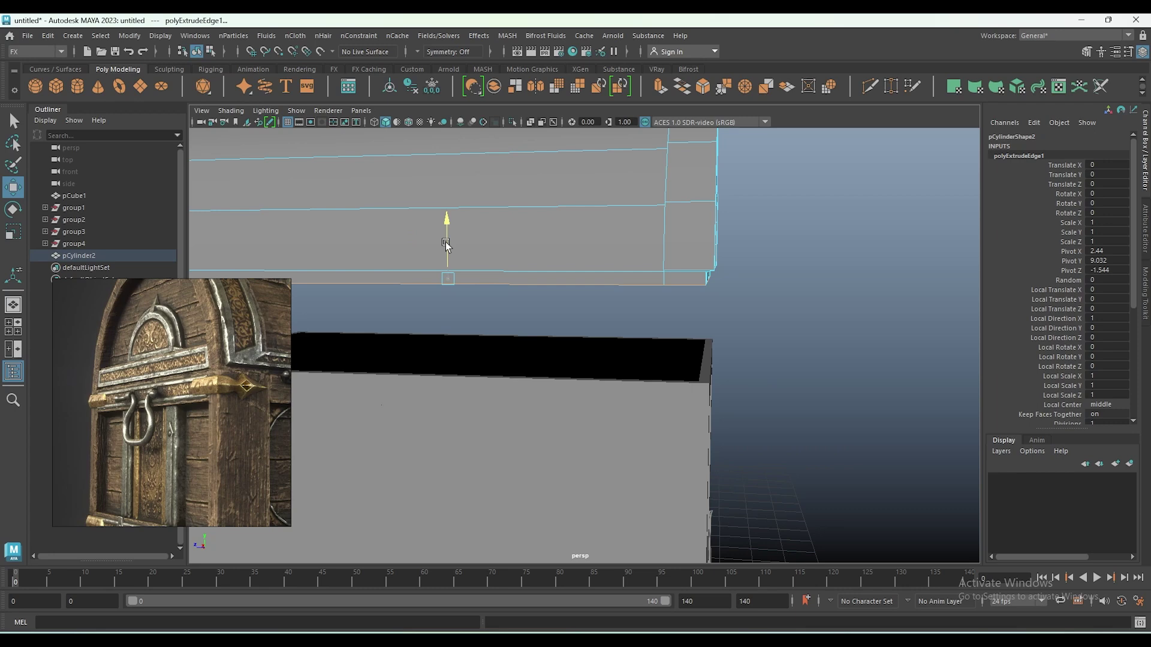
{"action": "left_click_drag", "start_coordinate": [634, 327], "coordinate": [570, 355], "text": "alt"}
{"action": "right_click", "coordinate": [572, 356]}
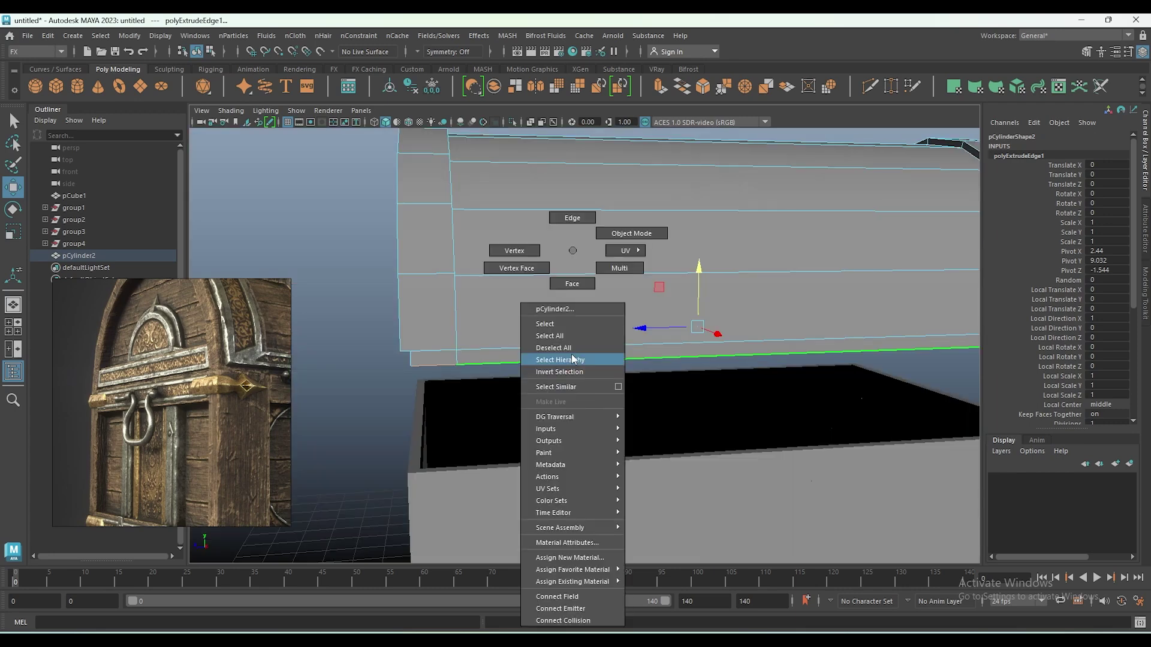
{"action": "left_click", "coordinate": [572, 283]}
{"action": "left_click", "coordinate": [440, 360]}
{"action": "double_click", "coordinate": [489, 362], "text": "shift"}
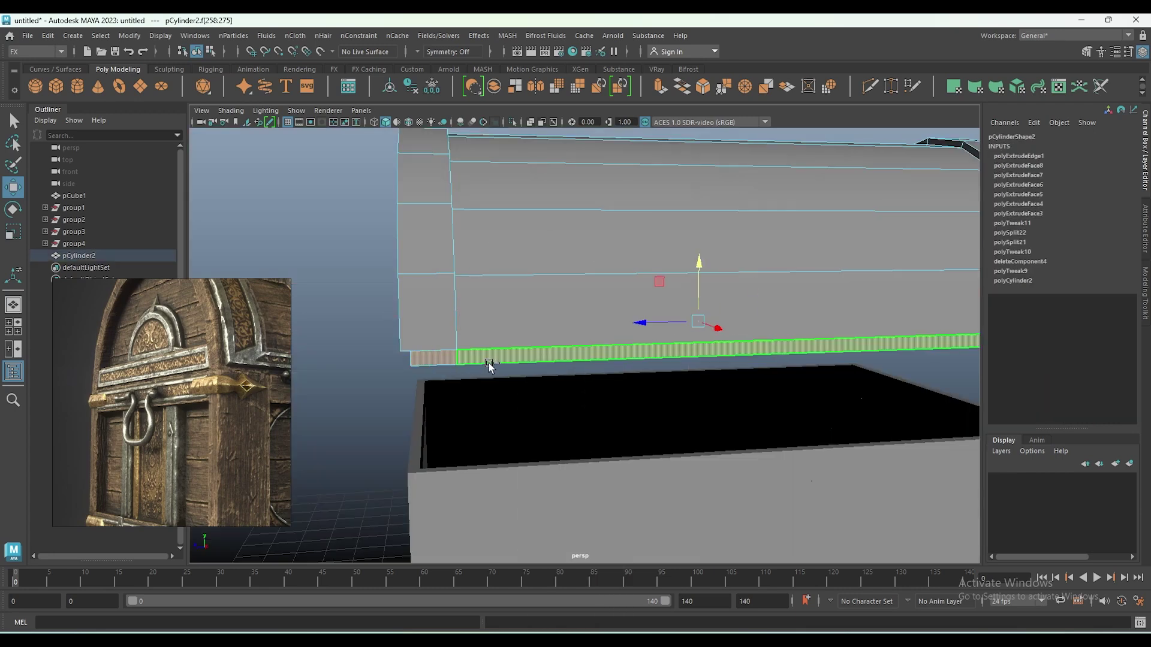
{"action": "key", "text": "ctrl+e"}
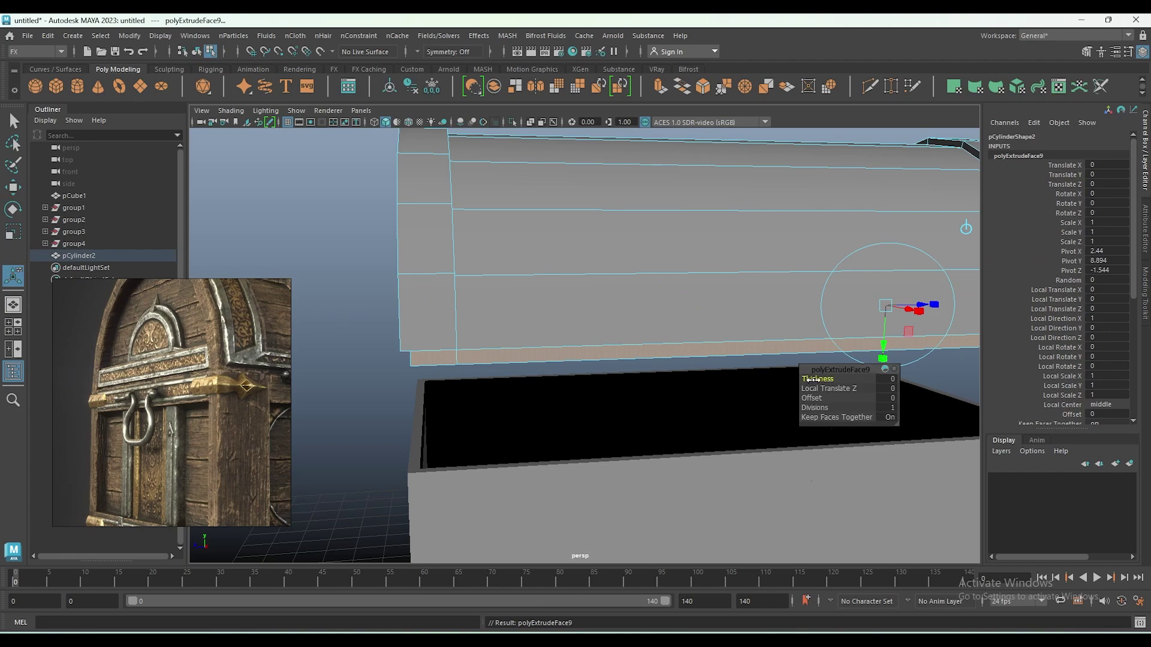
{"action": "left_click_drag", "start_coordinate": [810, 380], "coordinate": [821, 379]}
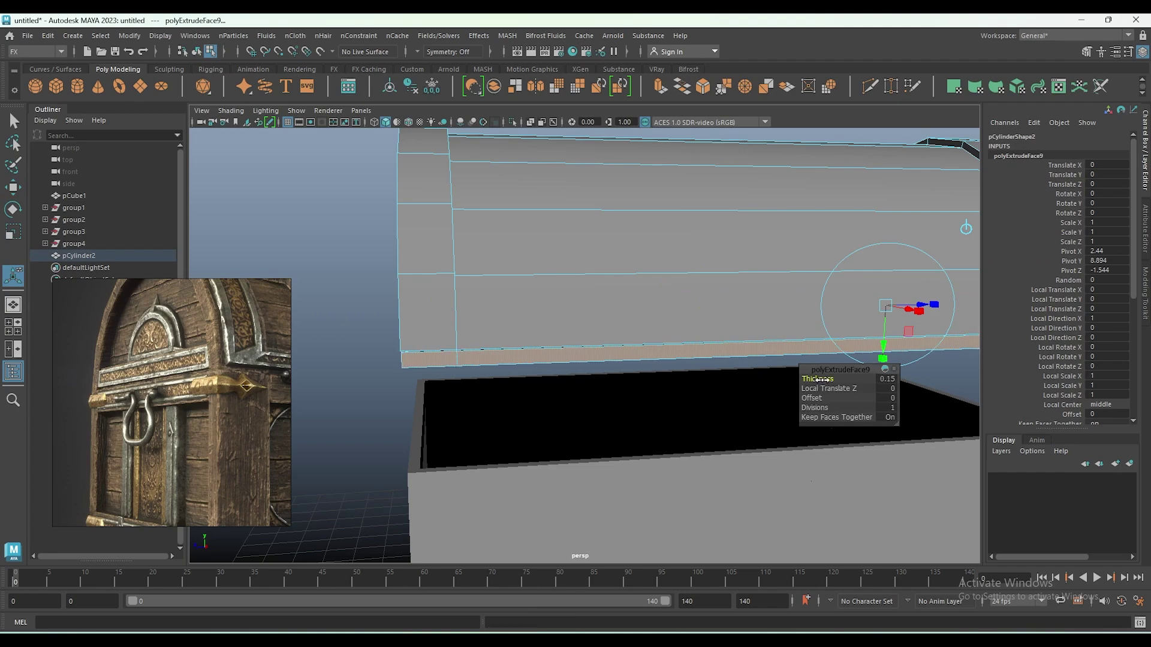
Set the rim extrusion thickness to 0.165 and return to a shaded view.
{"action": "mouse_move", "coordinate": [502, 389]}
{"action": "left_mouse_down", "text": "alt"}
{"action": "mouse_move", "coordinate": [540, 406]}
{"action": "mouse_move", "coordinate": [527, 188]}
{"action": "mouse_move", "coordinate": [493, 377]}
{"action": "left_mouse_up", "text": "alt"}
{"action": "key", "text": "4"}
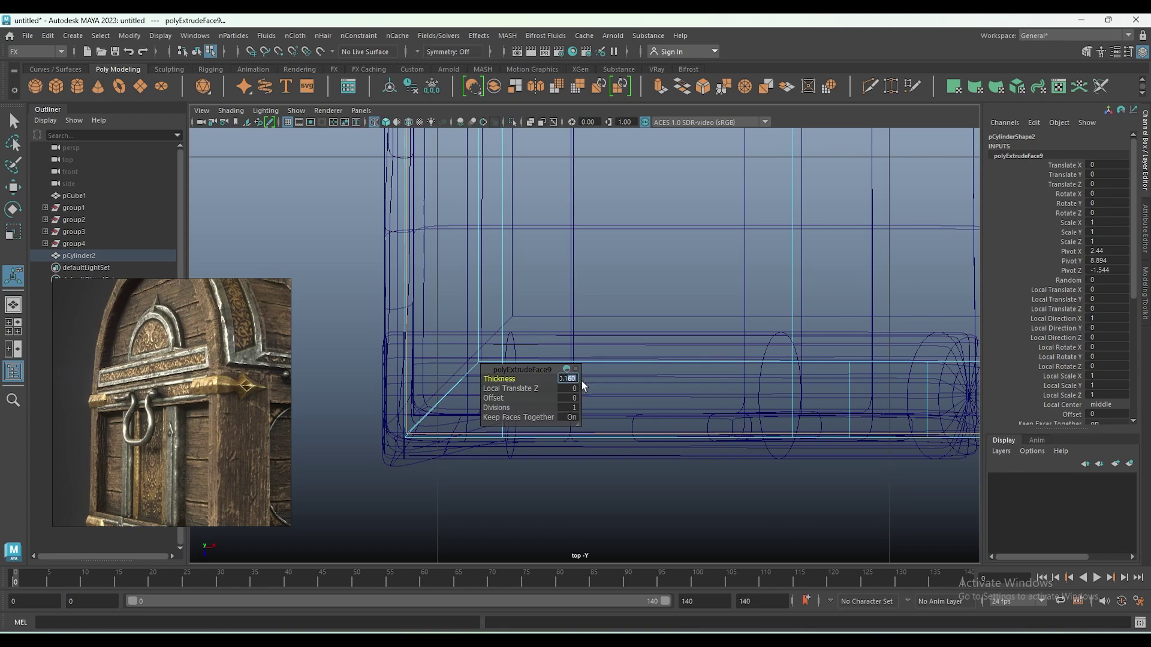
{"action": "type", "text": "-2.83"}
{"action": "key", "text": "Return"}
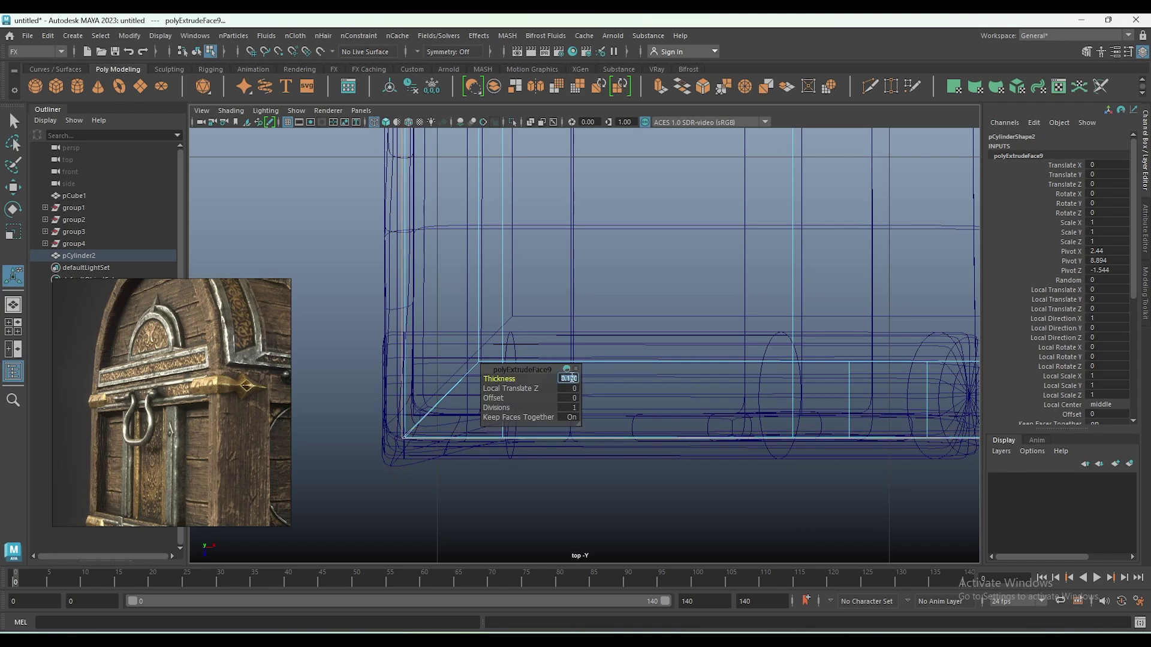
{"action": "type", "text": "0.165"}
{"action": "key", "text": "Return"}
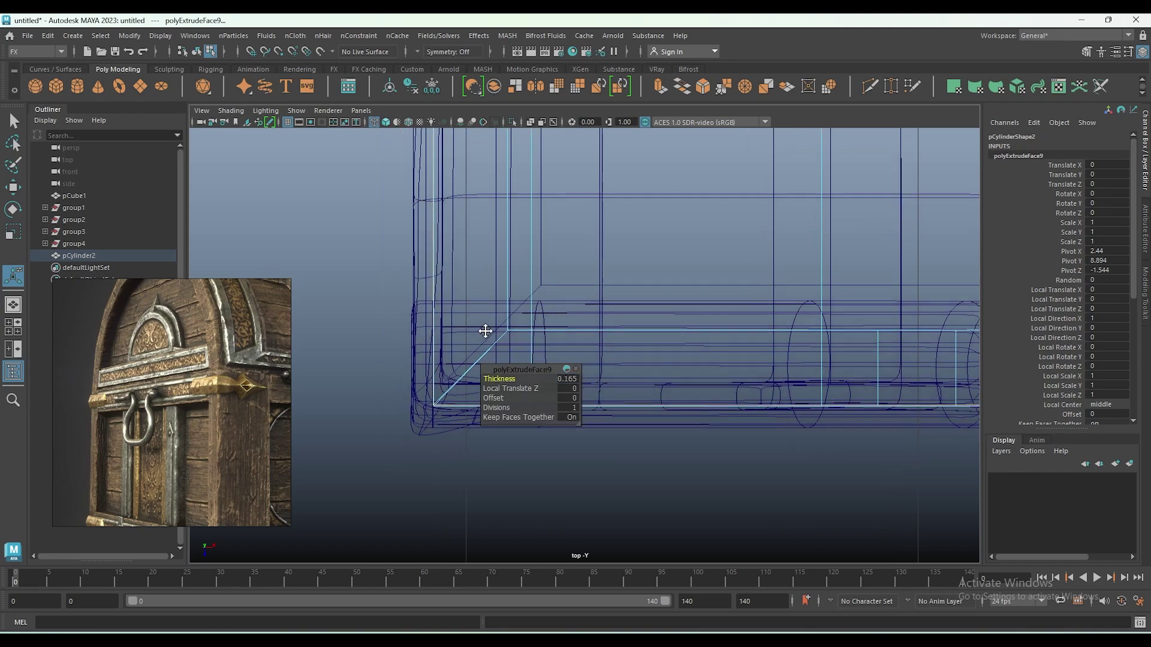
{"action": "key", "text": "5"}
{"action": "left_click_drag", "start_coordinate": [581, 380], "coordinate": [712, 456], "text": "alt"}
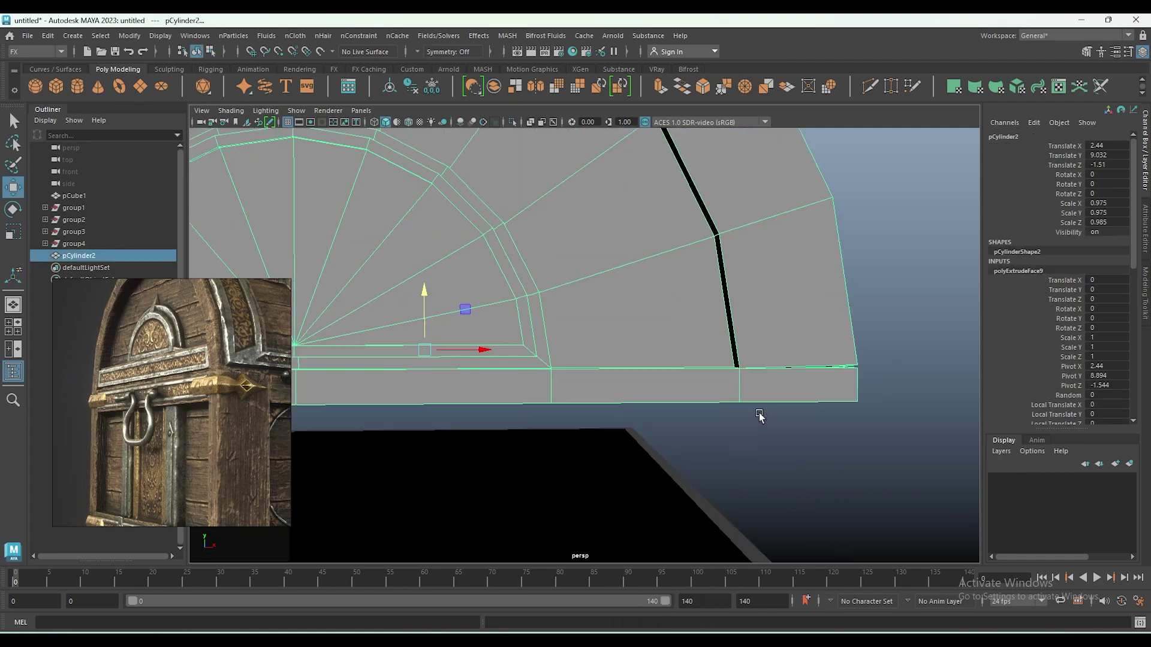
Select the overlapping vertices at the lid rim's corners and merge them.
{"action": "right_click_drag", "start_coordinate": [818, 396], "coordinate": [791, 384]}
{"action": "left_click", "coordinate": [820, 406]}
{"action": "key", "text": "w"}
{"action": "mouse_move", "coordinate": [865, 392]}
{"action": "left_mouse_down", "text": "alt"}
{"action": "mouse_move", "coordinate": [892, 496]}
{"action": "mouse_move", "coordinate": [818, 387]}
{"action": "left_mouse_up", "text": "alt"}
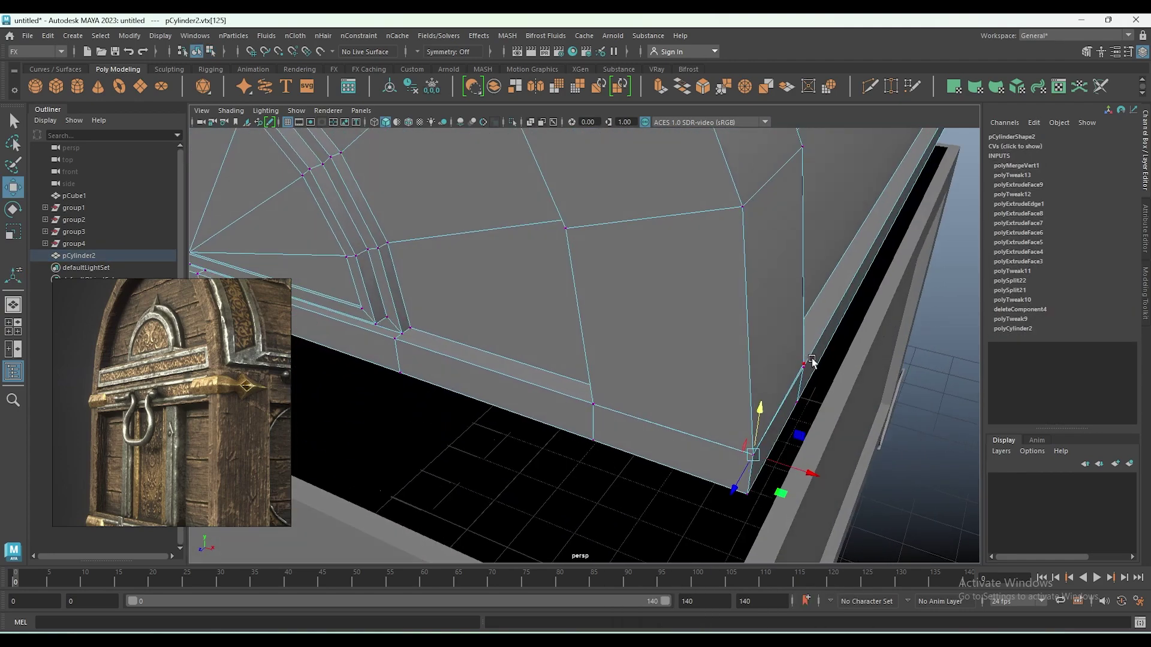
{"action": "left_click", "coordinate": [805, 366]}
{"action": "mouse_move", "coordinate": [805, 365]}
{"action": "left_mouse_down", "text": "alt"}
{"action": "mouse_move", "coordinate": [817, 364]}
{"action": "mouse_move", "coordinate": [805, 459]}
{"action": "left_mouse_up", "text": "alt"}
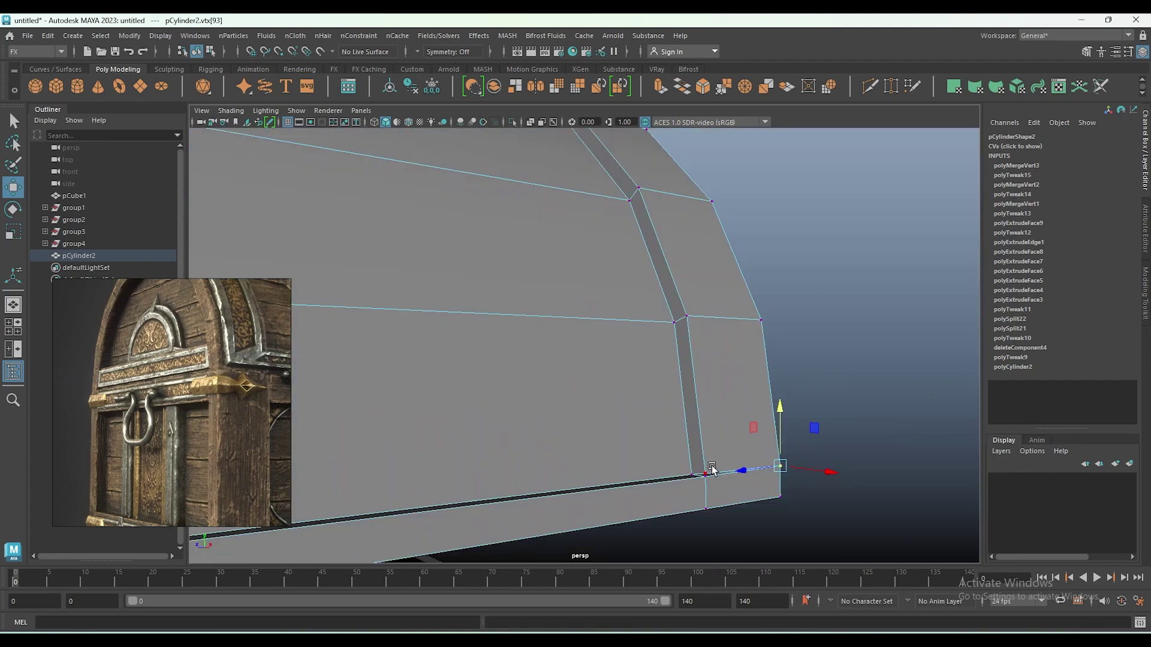
{"action": "left_click", "coordinate": [706, 475]}
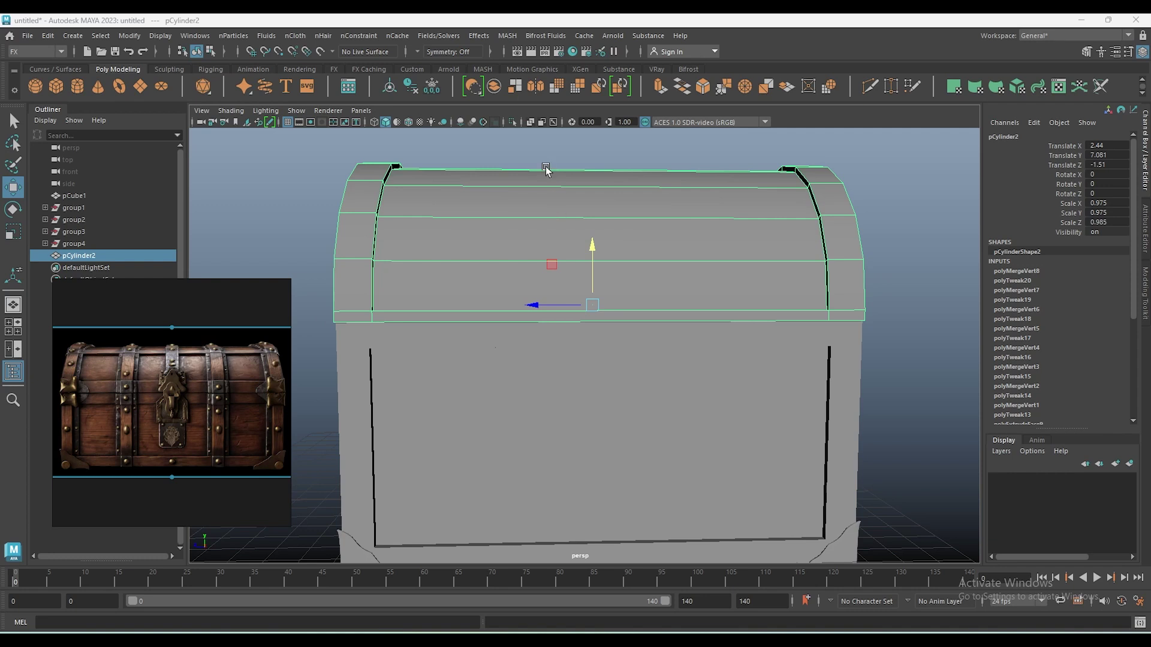
Zoom out over the whole chest and select the chest body.
{"action": "scroll", "coordinate": [656, 458], "scroll_direction": "down", "scroll_amount": 2}
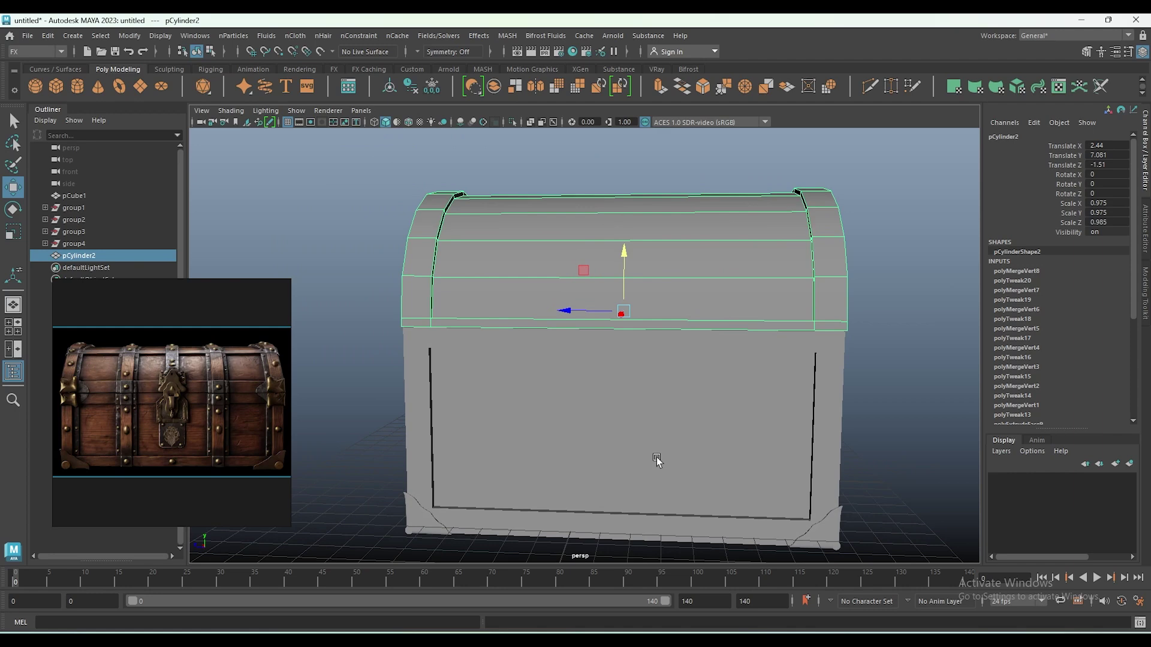
{"action": "left_click_drag", "start_coordinate": [655, 459], "coordinate": [666, 461], "text": "alt"}
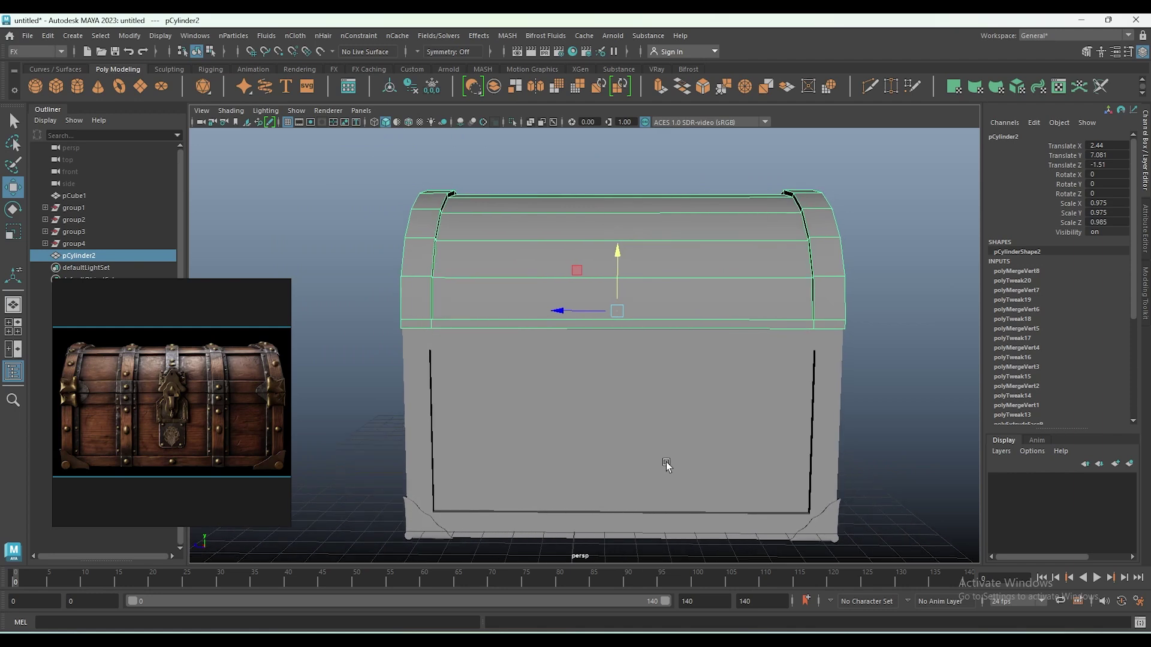
{"action": "left_click", "coordinate": [630, 467]}
{"action": "scroll", "coordinate": [626, 420], "scroll_direction": "up", "scroll_amount": 2}
{"action": "scroll", "coordinate": [694, 408], "scroll_direction": "up", "scroll_amount": 2}
In side view, Multi-Cut two pairs of vertical edge loops near the chest body's left and right.
{"action": "mouse_move", "coordinate": [694, 408]}
{"action": "left_mouse_down", "text": "alt"}
{"action": "mouse_move", "coordinate": [694, 437]}
{"action": "mouse_move", "coordinate": [725, 398]}
{"action": "mouse_move", "coordinate": [643, 407]}
{"action": "mouse_move", "coordinate": [667, 400]}
{"action": "left_mouse_up", "text": "alt"}
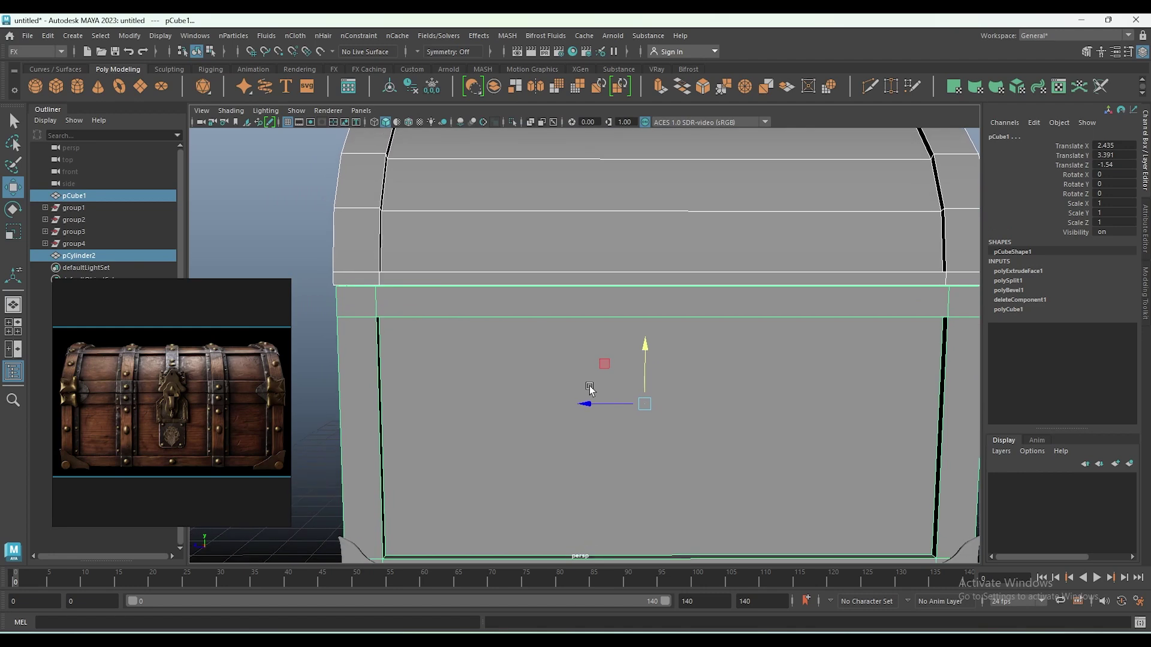
{"action": "right_click_drag", "start_coordinate": [666, 400], "coordinate": [528, 326], "text": "shift"}
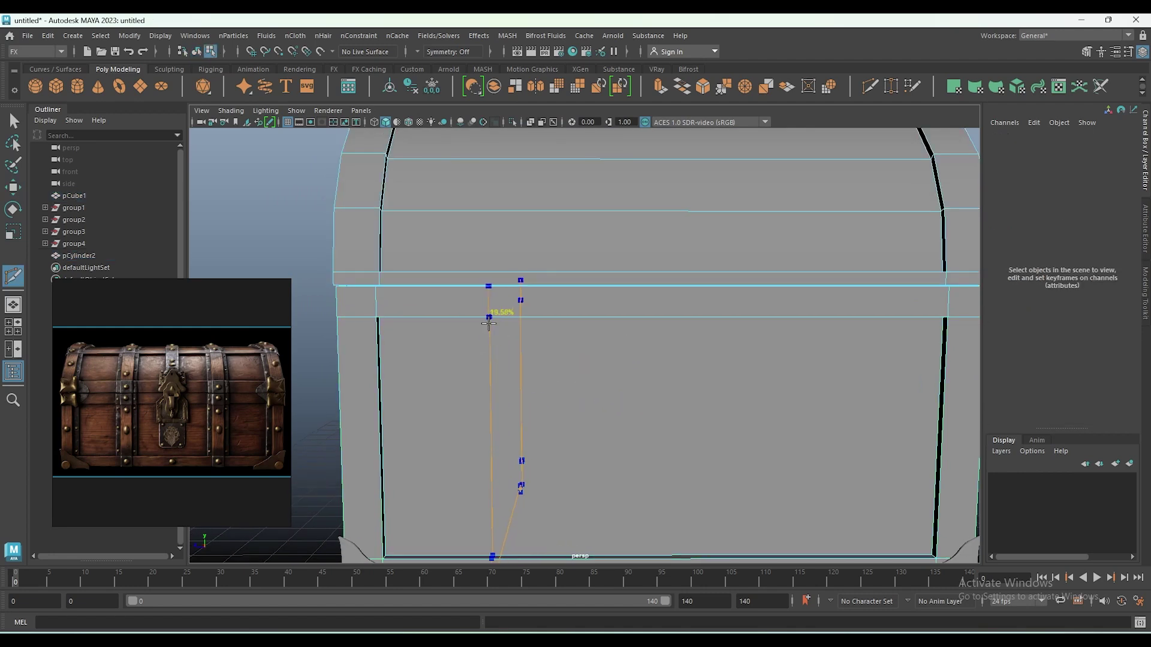
{"action": "key", "text": "space"}
{"action": "key", "text": "space"}
{"action": "scroll", "coordinate": [699, 451], "scroll_direction": "down", "scroll_amount": 3}
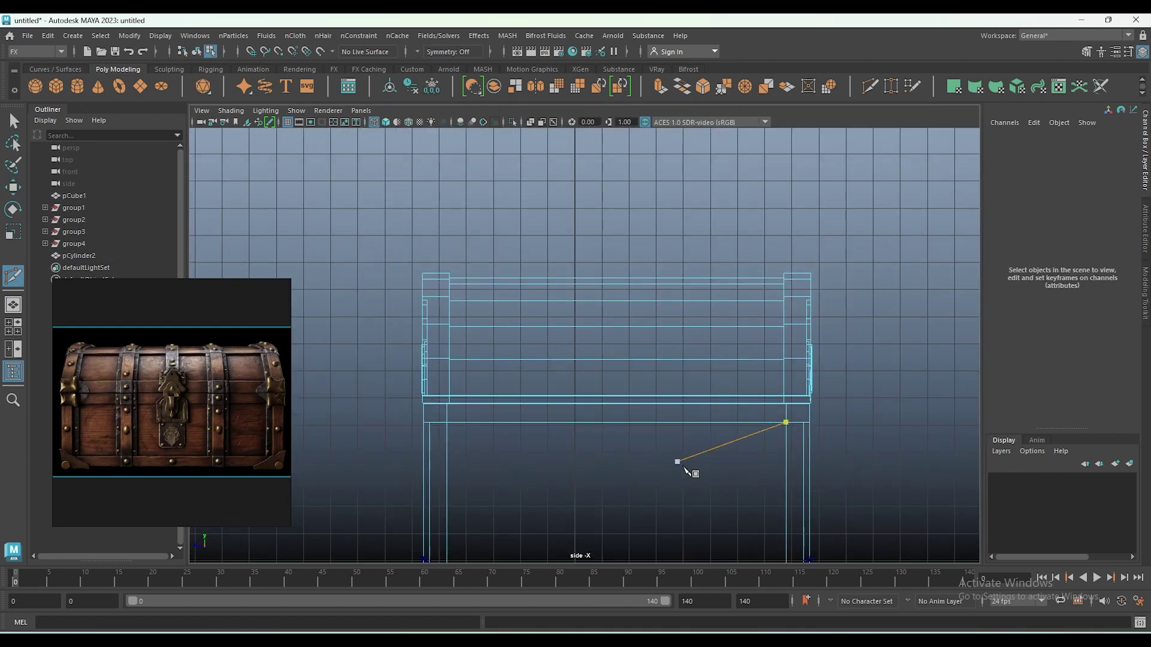
{"action": "scroll", "coordinate": [452, 444], "scroll_direction": "up", "scroll_amount": 2}
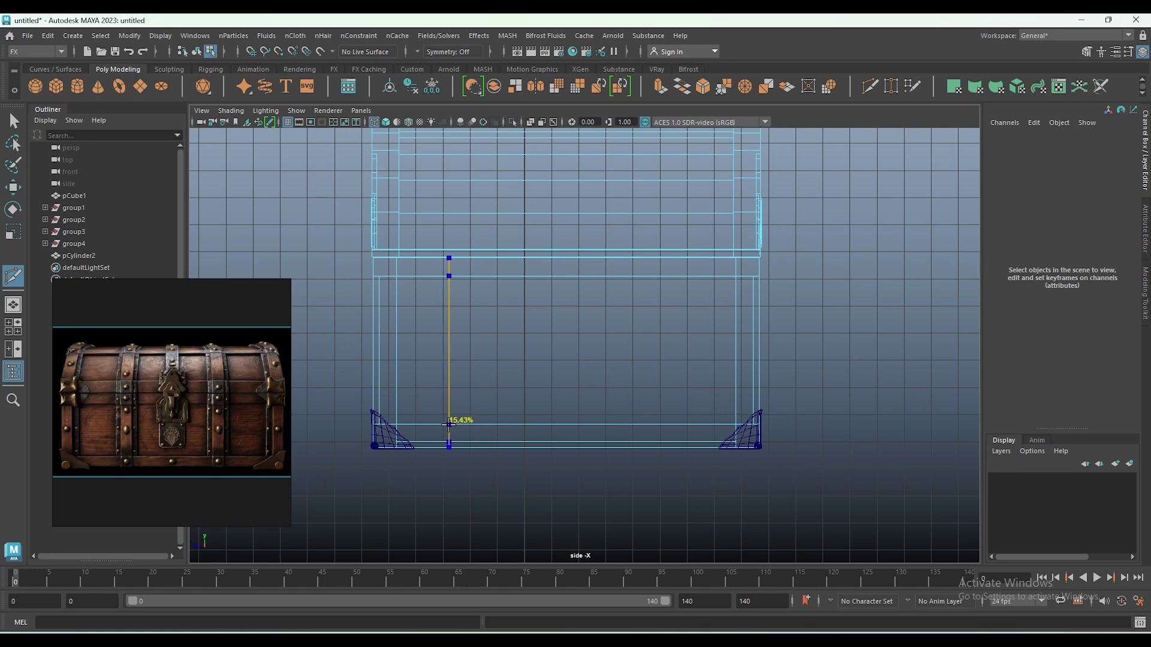
{"action": "left_click", "coordinate": [447, 424], "text": "ctrl"}
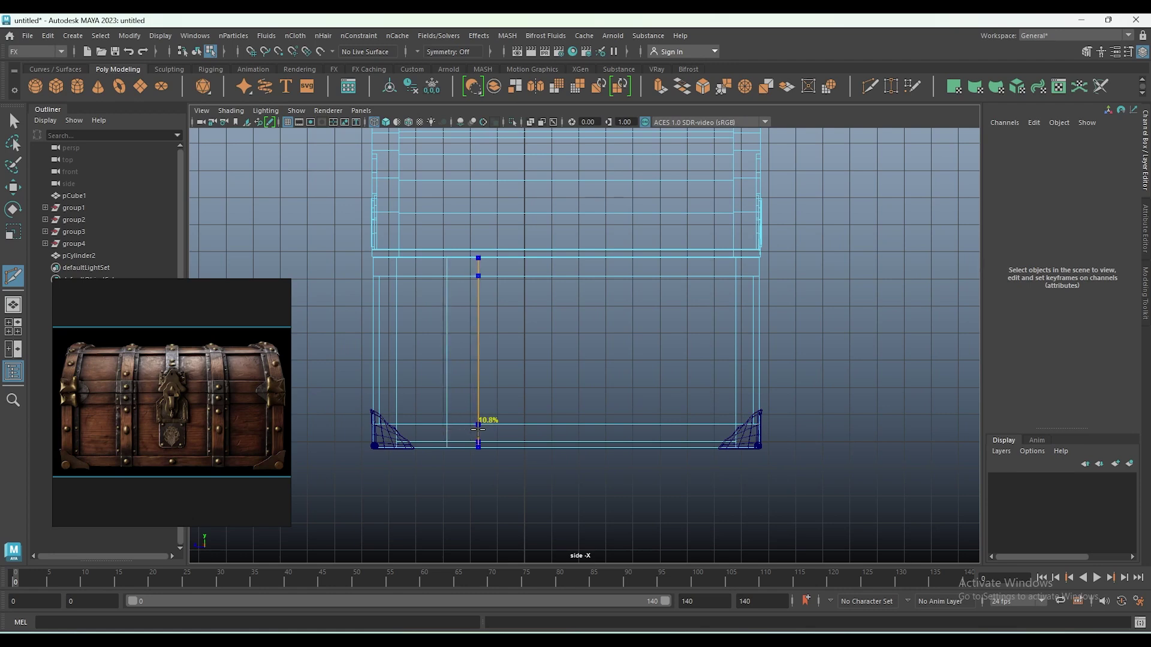
{"action": "left_click", "coordinate": [482, 428], "text": "ctrl"}
{"action": "left_click", "coordinate": [680, 444], "text": "ctrl"}
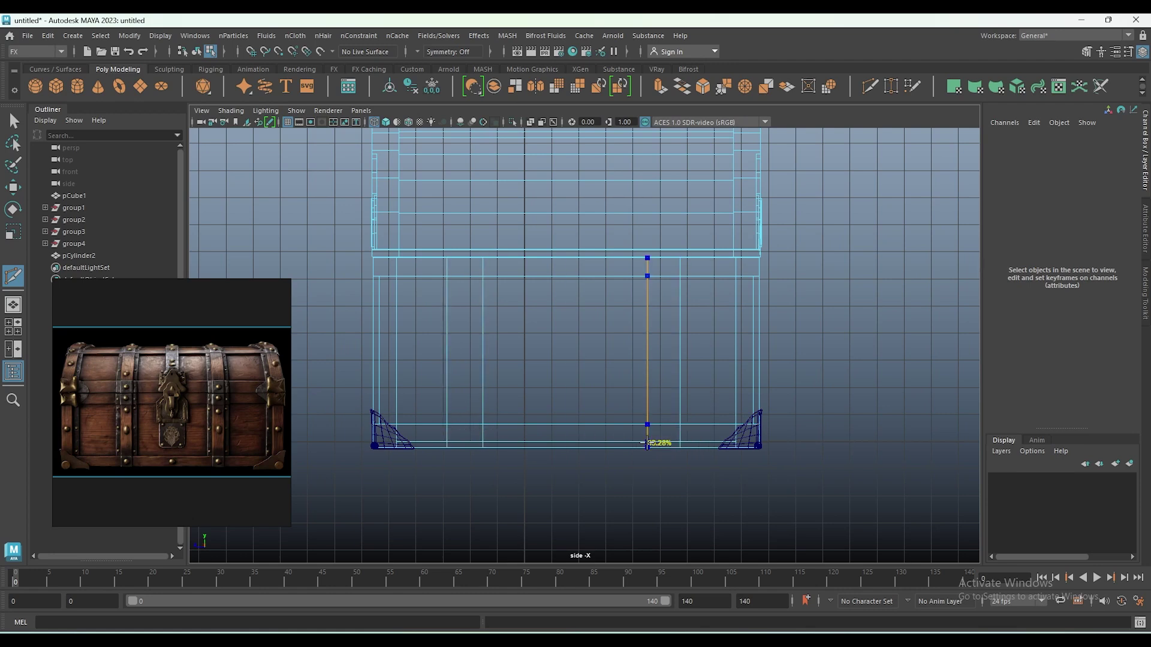
{"action": "left_click", "coordinate": [646, 443], "text": "ctrl"}
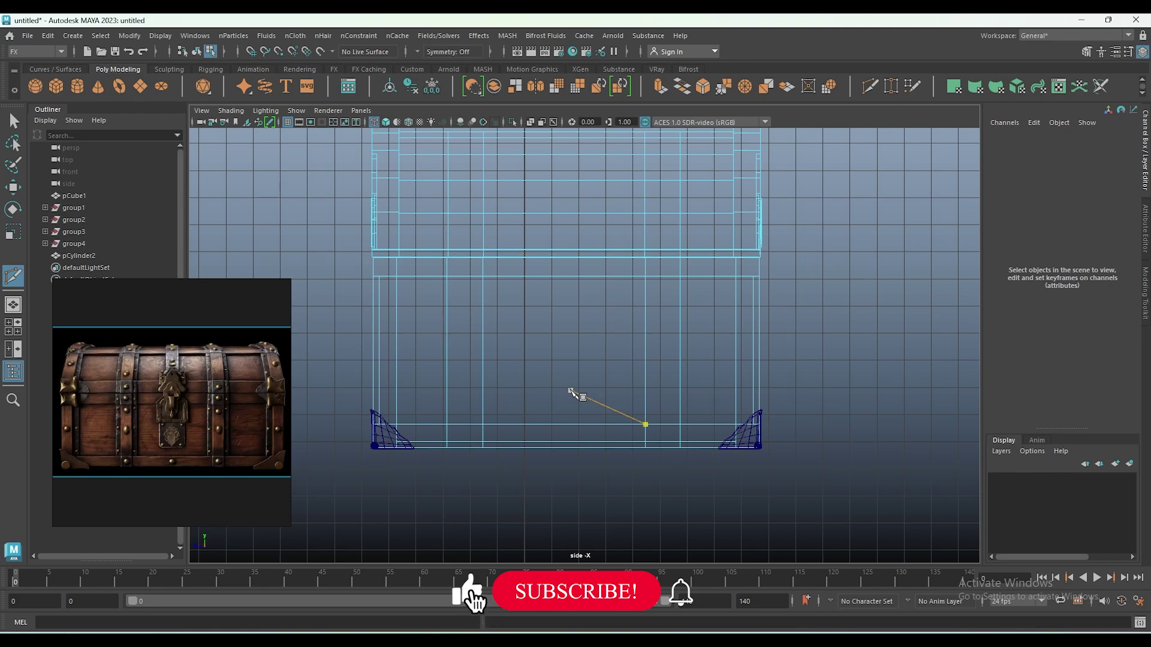
{"action": "scroll", "coordinate": [658, 390], "scroll_direction": "up", "scroll_amount": 3}
Select the vertical strip faces on the chest body and the lid above them.
{"action": "left_click_drag", "start_coordinate": [812, 419], "coordinate": [712, 403], "text": "alt"}
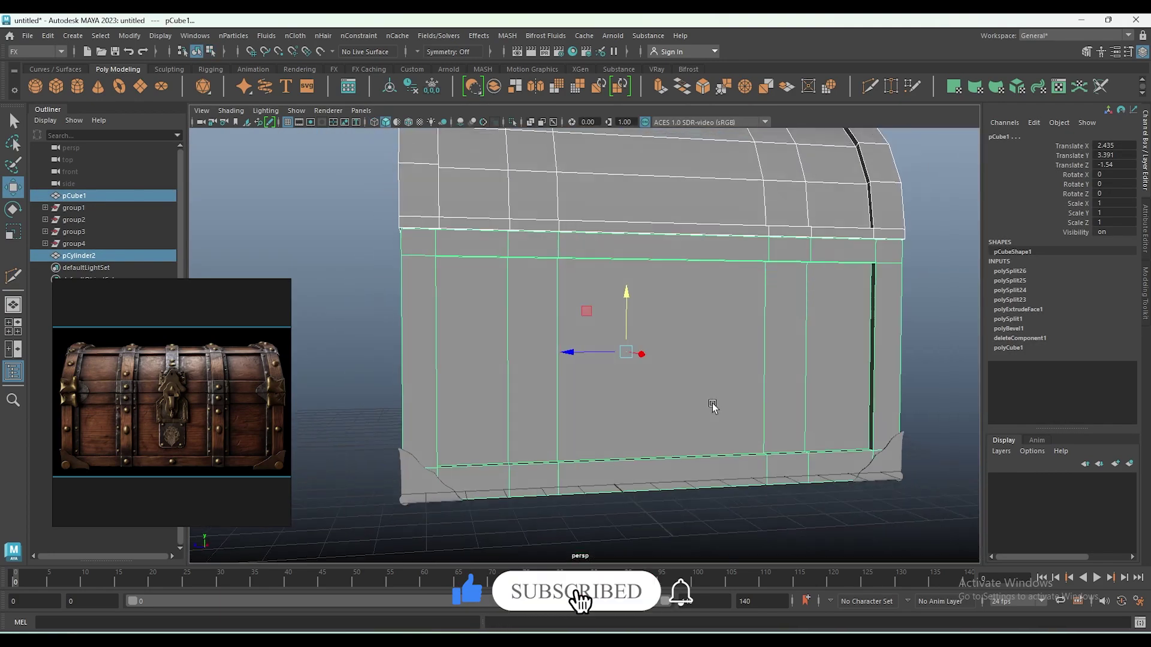
{"action": "scroll", "coordinate": [628, 441], "scroll_direction": "up", "scroll_amount": 2}
{"action": "scroll", "coordinate": [628, 440], "scroll_direction": "down", "scroll_amount": 3}
{"action": "scroll", "coordinate": [558, 360], "scroll_direction": "up", "scroll_amount": 4}
{"action": "key", "text": "F11"}
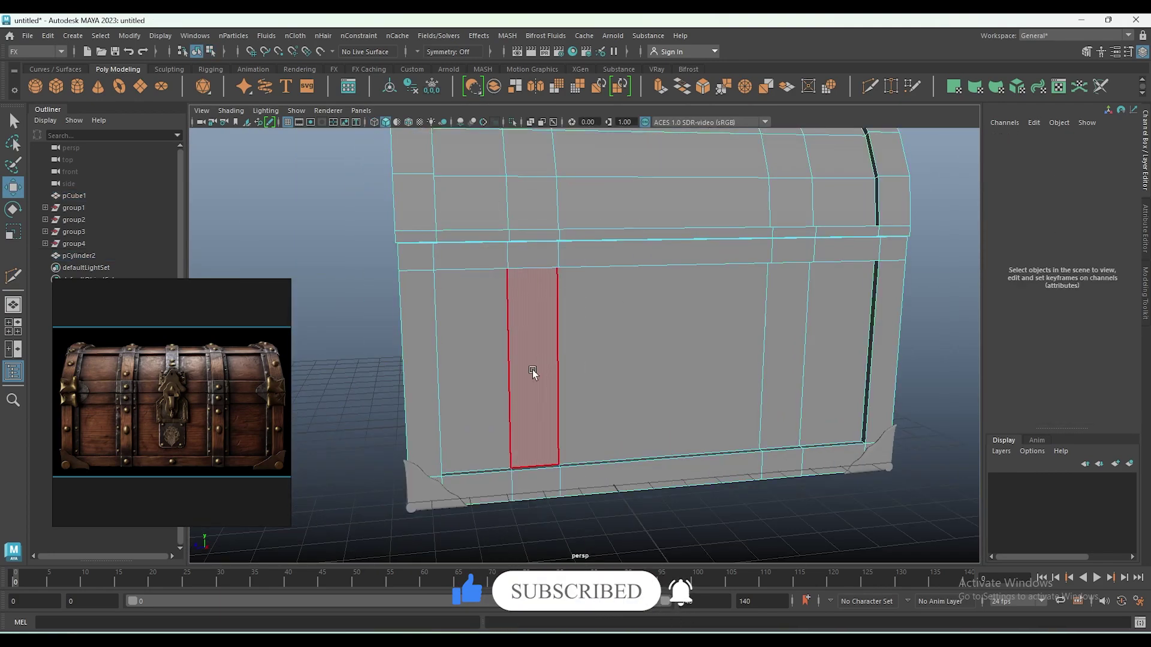
{"action": "left_click", "coordinate": [538, 376]}
{"action": "left_click_drag", "start_coordinate": [542, 479], "coordinate": [727, 471], "text": "alt"}
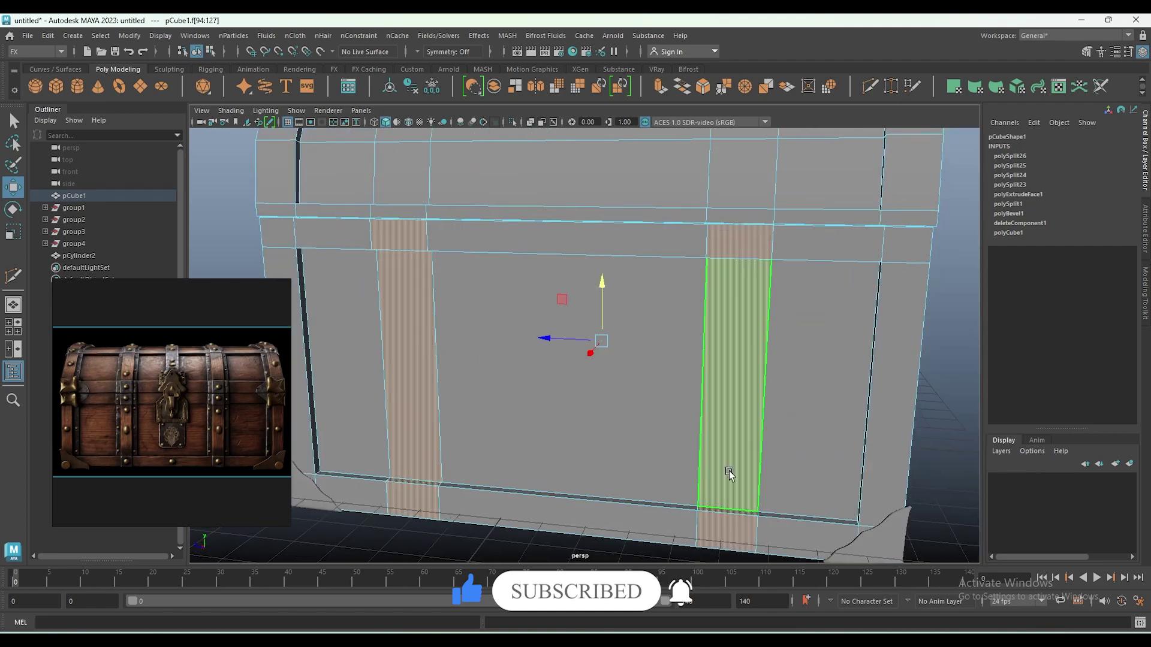
{"action": "left_click", "coordinate": [659, 354]}
{"action": "mouse_move", "coordinate": [660, 354]}
{"action": "left_mouse_down", "text": "alt"}
{"action": "mouse_move", "coordinate": [576, 527]}
{"action": "mouse_move", "coordinate": [753, 426]}
{"action": "left_mouse_up", "text": "alt"}
{"action": "left_click", "coordinate": [752, 426]}
Remove the lower body faces from the selection, extrude the strips, then undo.
{"action": "key", "text": "space"}
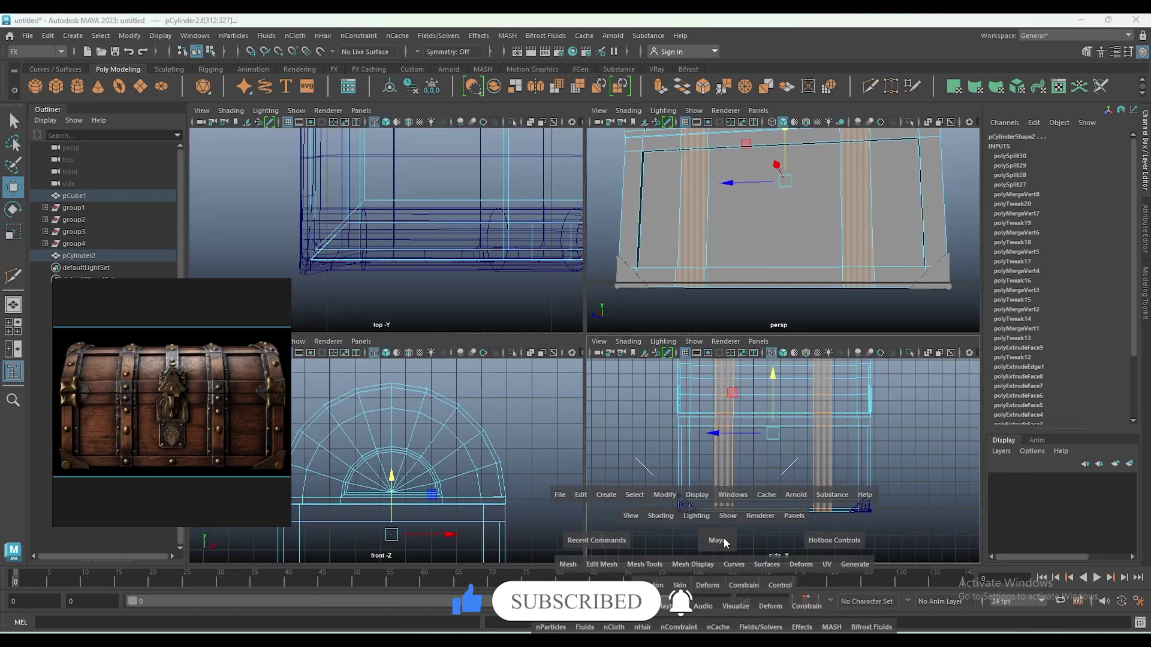
{"action": "key", "text": "space"}
{"action": "left_click_drag", "start_coordinate": [838, 372], "coordinate": [838, 372], "text": "ctrl"}
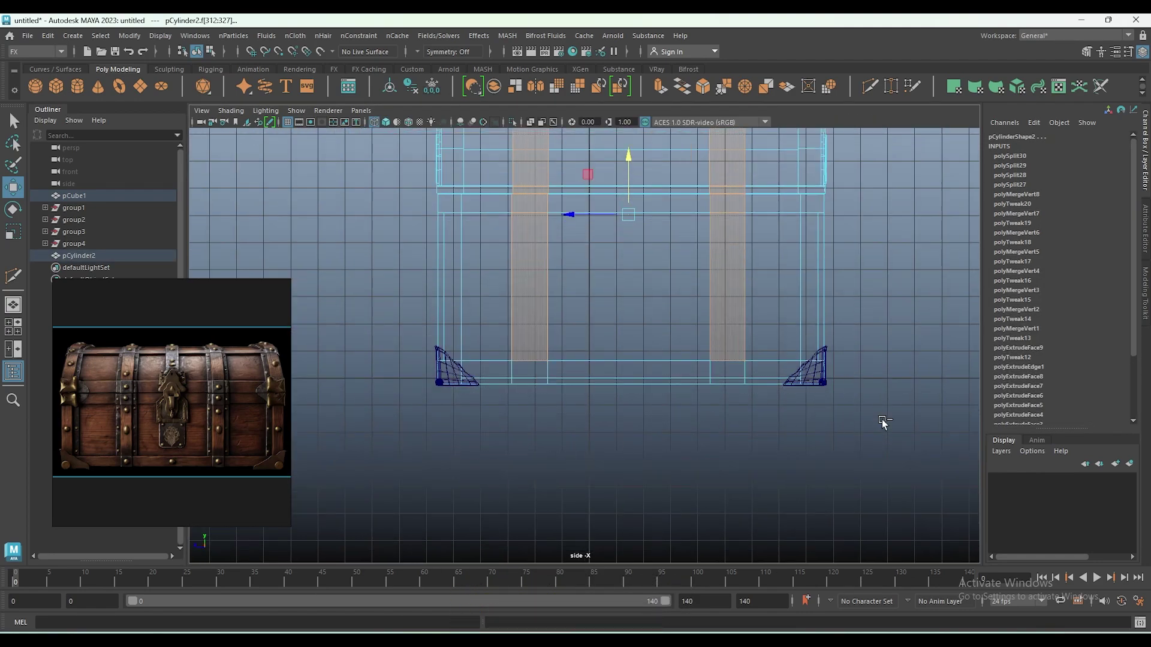
{"action": "key", "text": "space"}
{"action": "key", "text": "space"}
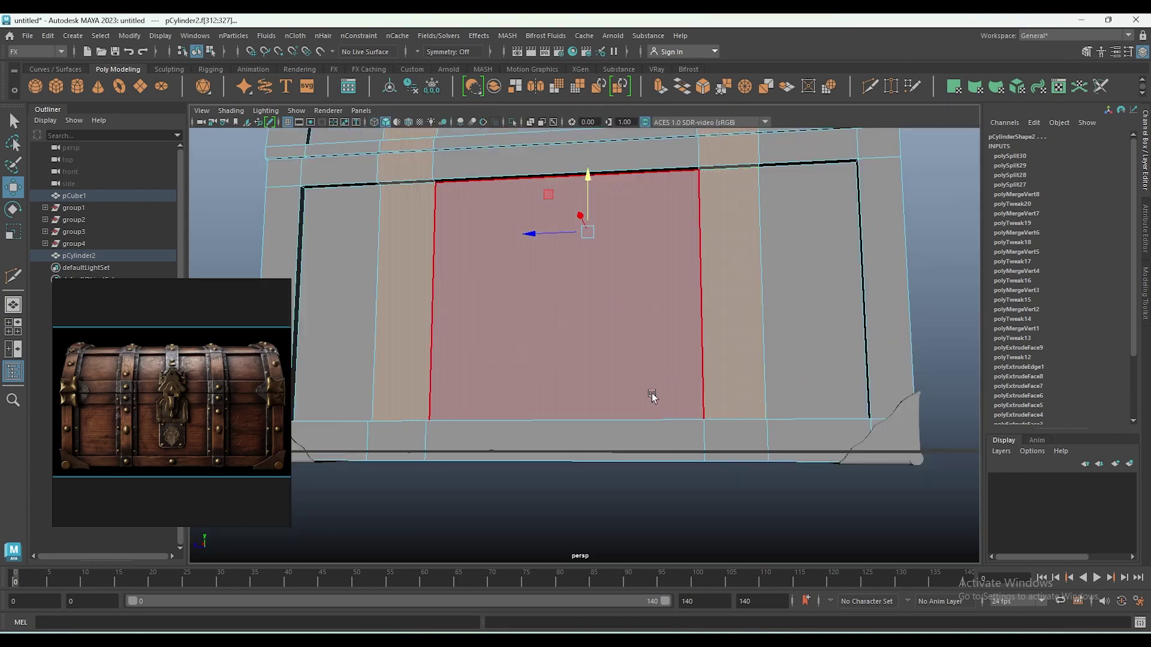
{"action": "left_click_drag", "start_coordinate": [652, 394], "coordinate": [647, 426], "text": "alt"}
{"action": "mouse_move", "coordinate": [689, 464]}
{"action": "left_mouse_down", "text": "alt"}
{"action": "mouse_move", "coordinate": [604, 541]}
{"action": "mouse_move", "coordinate": [569, 357]}
{"action": "mouse_move", "coordinate": [613, 377]}
{"action": "mouse_move", "coordinate": [640, 456]}
{"action": "mouse_move", "coordinate": [552, 503]}
{"action": "mouse_move", "coordinate": [865, 415]}
{"action": "left_mouse_up", "text": "alt"}
{"action": "key", "text": "ctrl+e"}
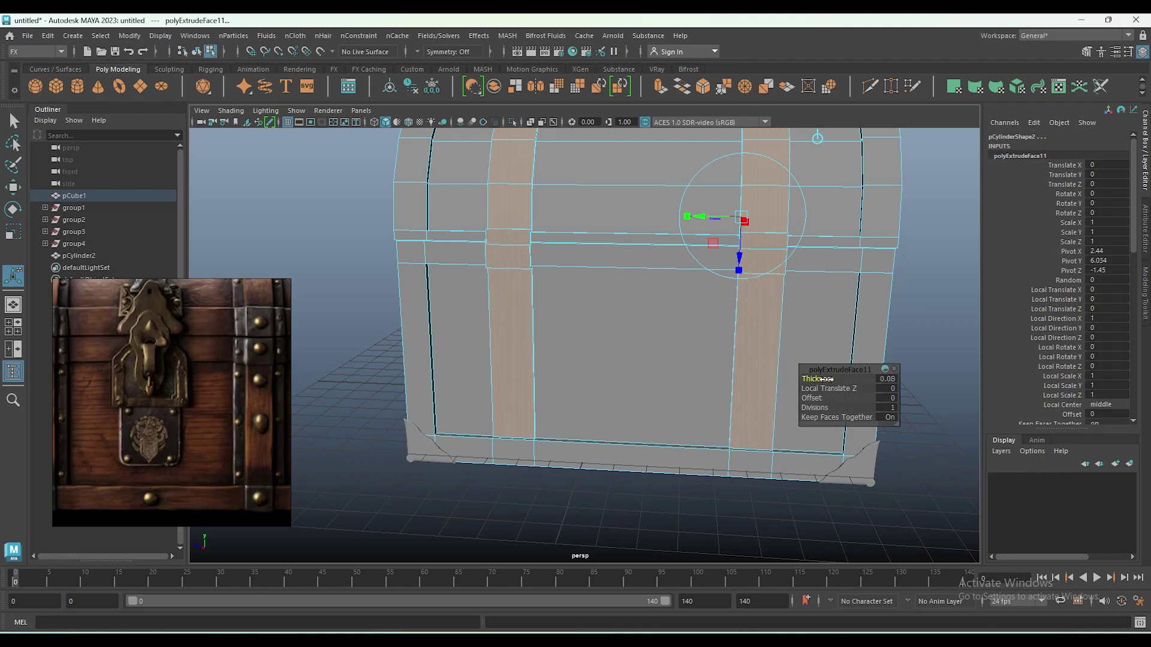
{"action": "left_click_drag", "start_coordinate": [819, 380], "coordinate": [630, 400], "text": "alt"}
{"action": "key", "text": "ctrl+z"}
Cut a new edge loop down the chest body in the front view.
{"action": "scroll", "coordinate": [696, 265], "scroll_direction": "down", "scroll_amount": 5}
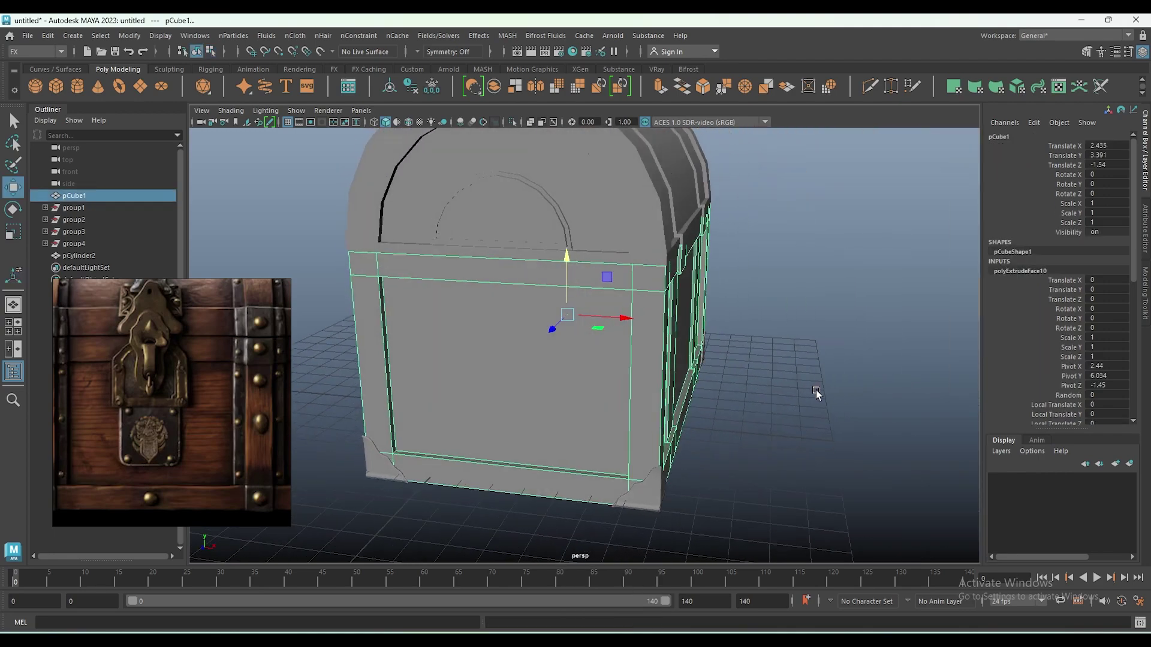
{"action": "mouse_move", "coordinate": [817, 390]}
{"action": "left_mouse_down", "text": "alt"}
{"action": "mouse_move", "coordinate": [796, 391]}
{"action": "mouse_move", "coordinate": [782, 440]}
{"action": "mouse_move", "coordinate": [678, 405]}
{"action": "mouse_move", "coordinate": [610, 407]}
{"action": "left_mouse_up", "text": "alt"}
{"action": "left_click_drag", "start_coordinate": [730, 420], "coordinate": [695, 421], "text": "alt"}
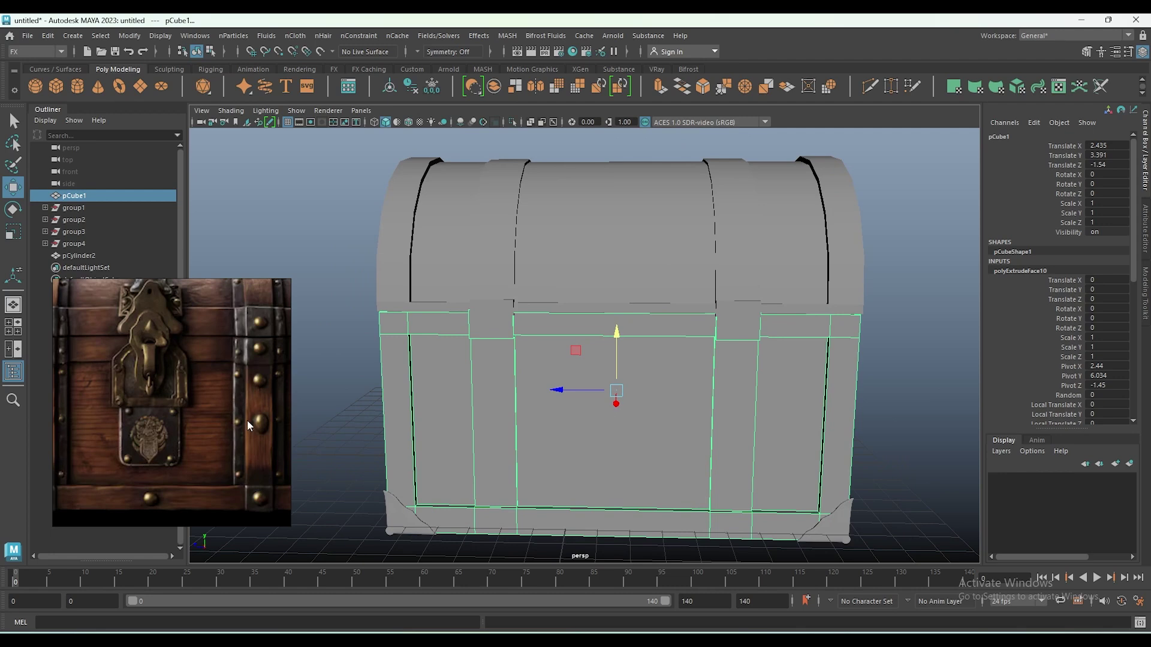
{"action": "left_click_drag", "start_coordinate": [548, 451], "coordinate": [600, 428], "text": "alt"}
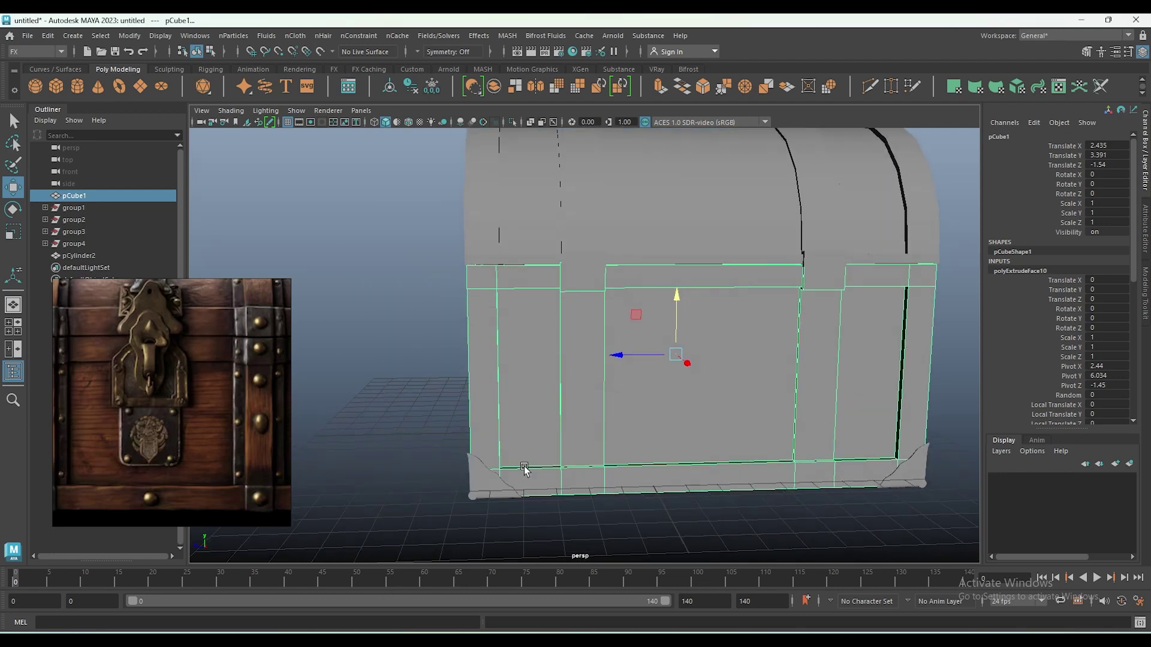
{"action": "key", "text": "space"}
{"action": "key", "text": "space"}
{"action": "key", "text": "space"}
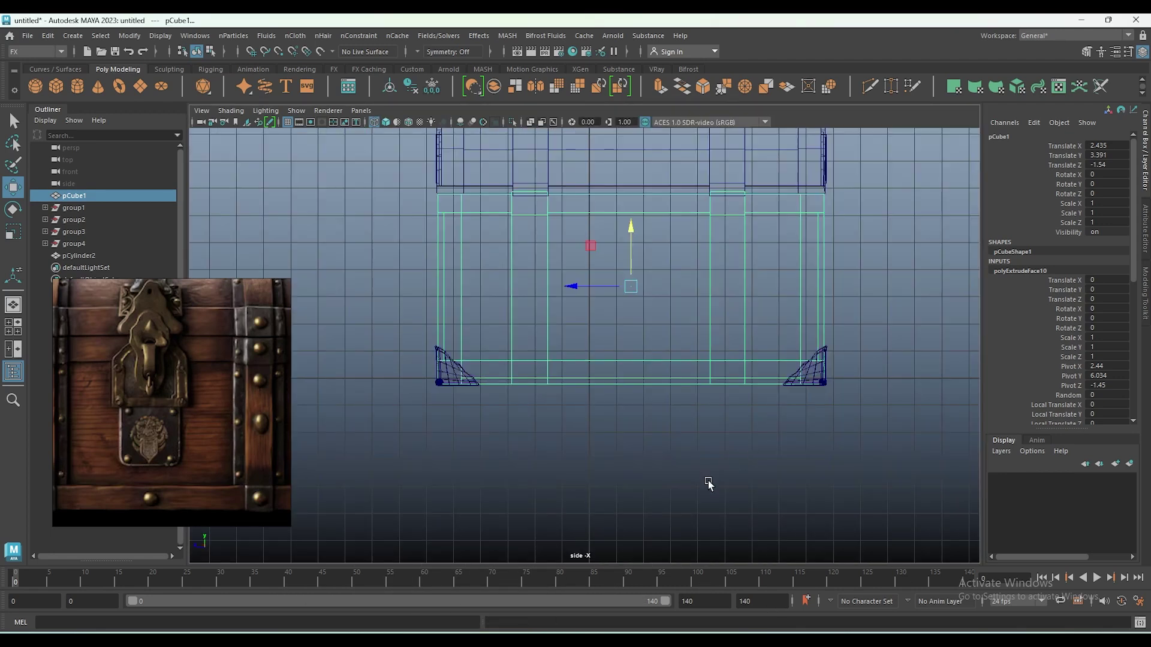
{"action": "scroll", "coordinate": [444, 172], "scroll_direction": "up", "scroll_amount": 3}
{"action": "key", "text": "y"}
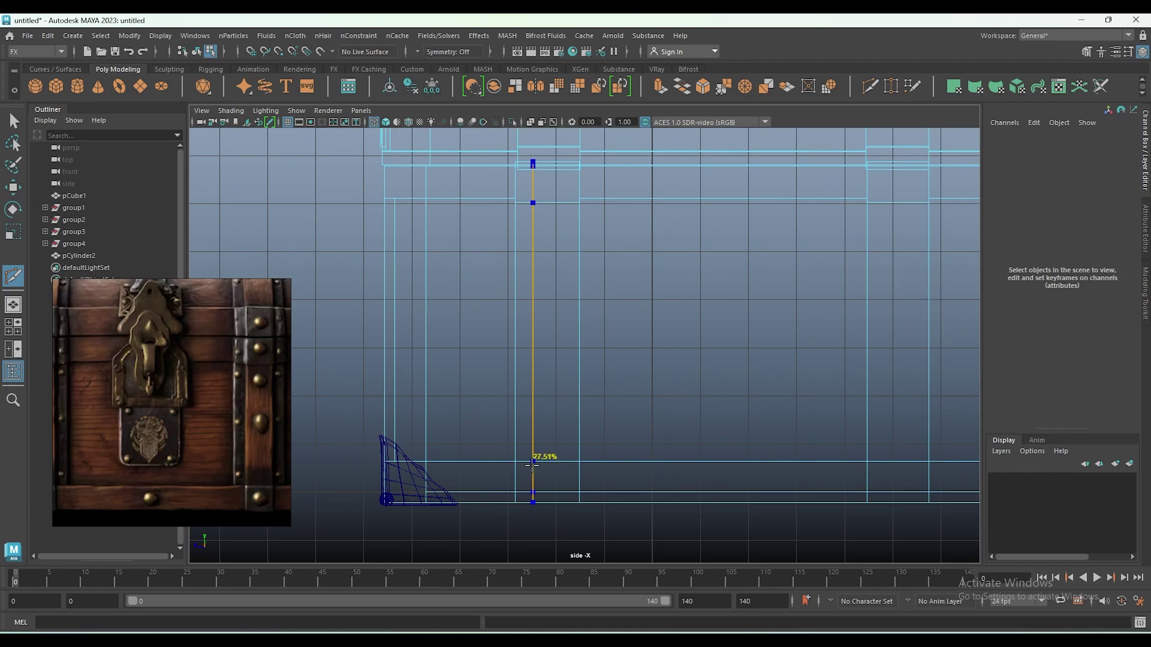
{"action": "scroll", "coordinate": [509, 461], "scroll_direction": "down", "scroll_amount": 3}
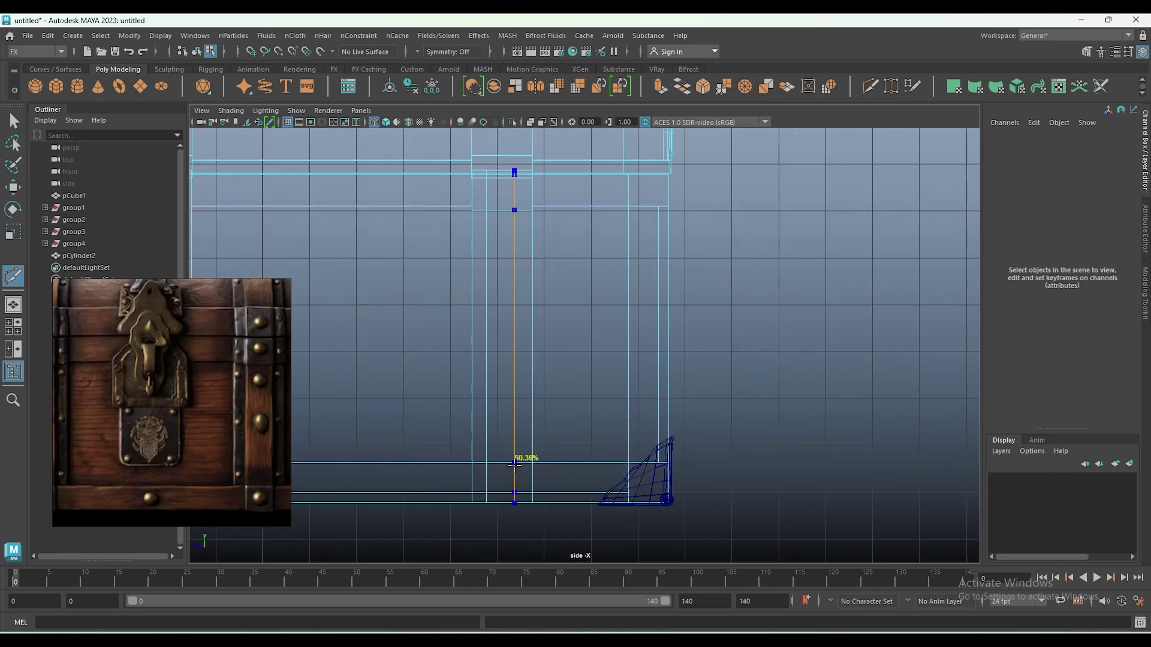
{"action": "scroll", "coordinate": [637, 429], "scroll_direction": "up", "scroll_amount": 5}
{"action": "middle_click_drag", "start_coordinate": [580, 372], "coordinate": [699, 455], "text": "alt"}
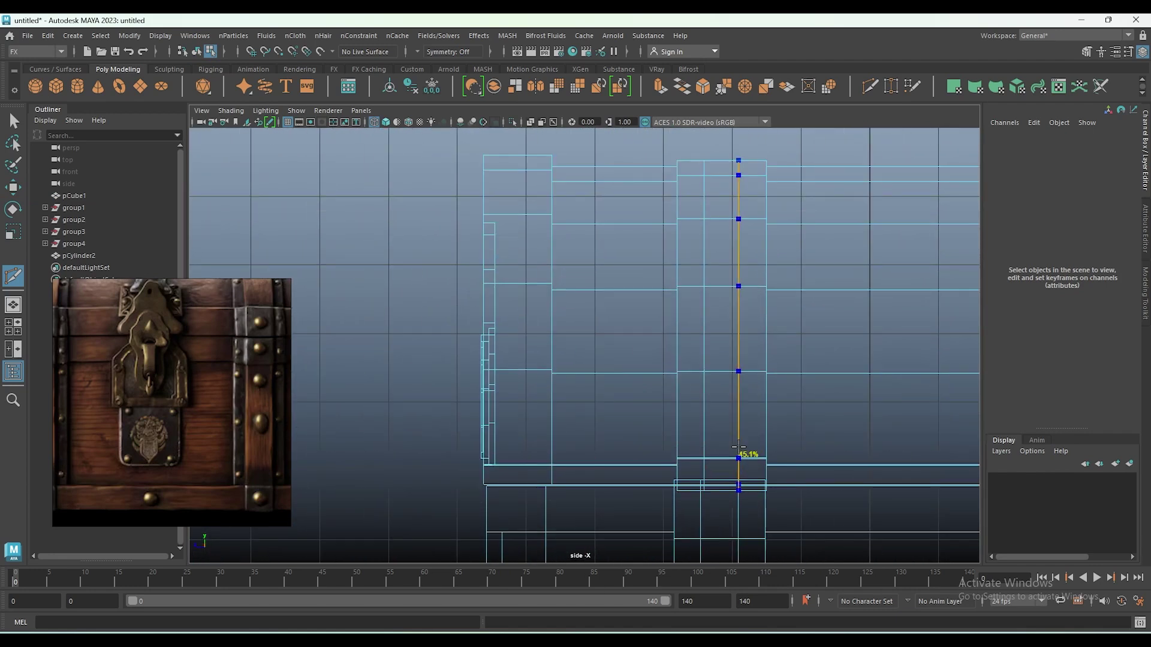
{"action": "key", "text": "space"}
Select the vertical face strip on the lid and body and extrude it outward.
{"action": "double_click", "coordinate": [642, 403]}
{"action": "key", "text": "f"}
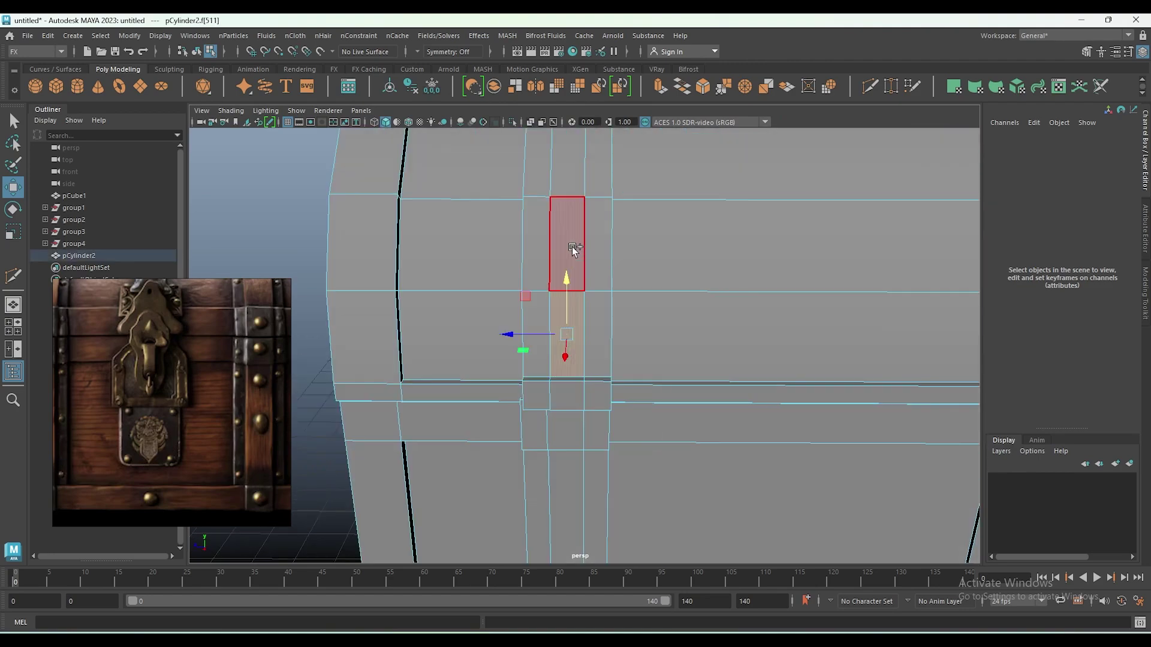
{"action": "scroll", "coordinate": [599, 512], "scroll_direction": "up", "scroll_amount": 3}
{"action": "scroll", "coordinate": [599, 512], "scroll_direction": "down", "scroll_amount": 3}
{"action": "left_click_drag", "start_coordinate": [618, 267], "coordinate": [559, 316], "text": "alt"}
{"action": "double_click", "coordinate": [559, 315]}
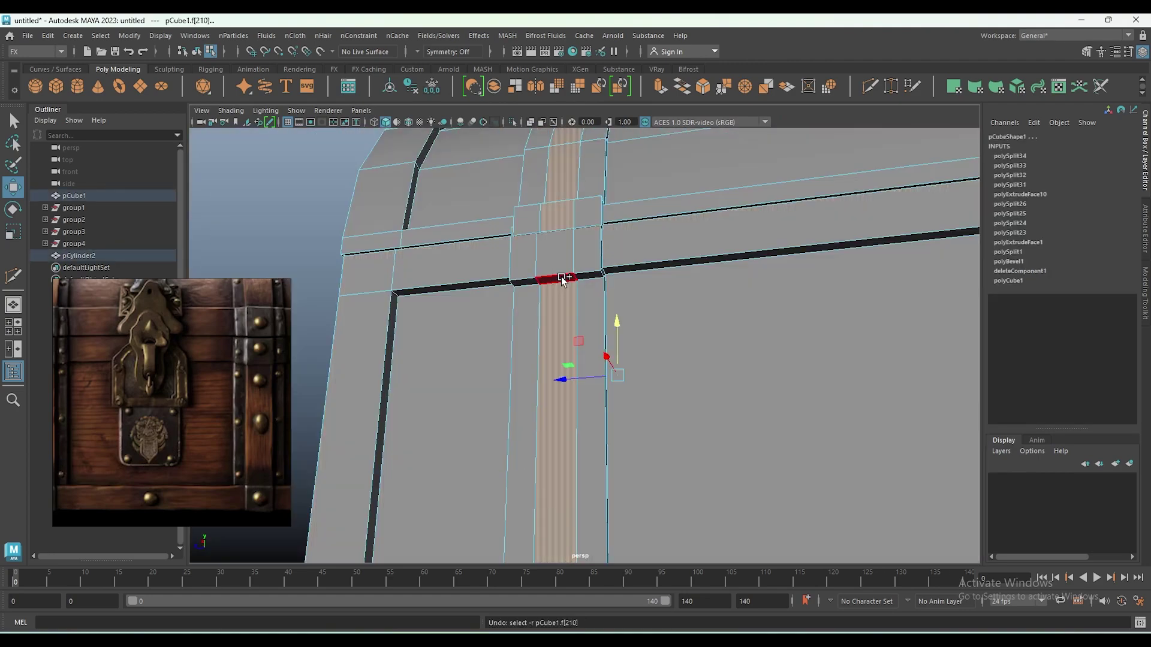
{"action": "scroll", "coordinate": [638, 372], "scroll_direction": "up", "scroll_amount": 3}
{"action": "key", "text": "ctrl+z"}
{"action": "key", "text": "ctrl+z"}
{"action": "key", "text": "ctrl+z"}
{"action": "key", "text": "ctrl+z"}
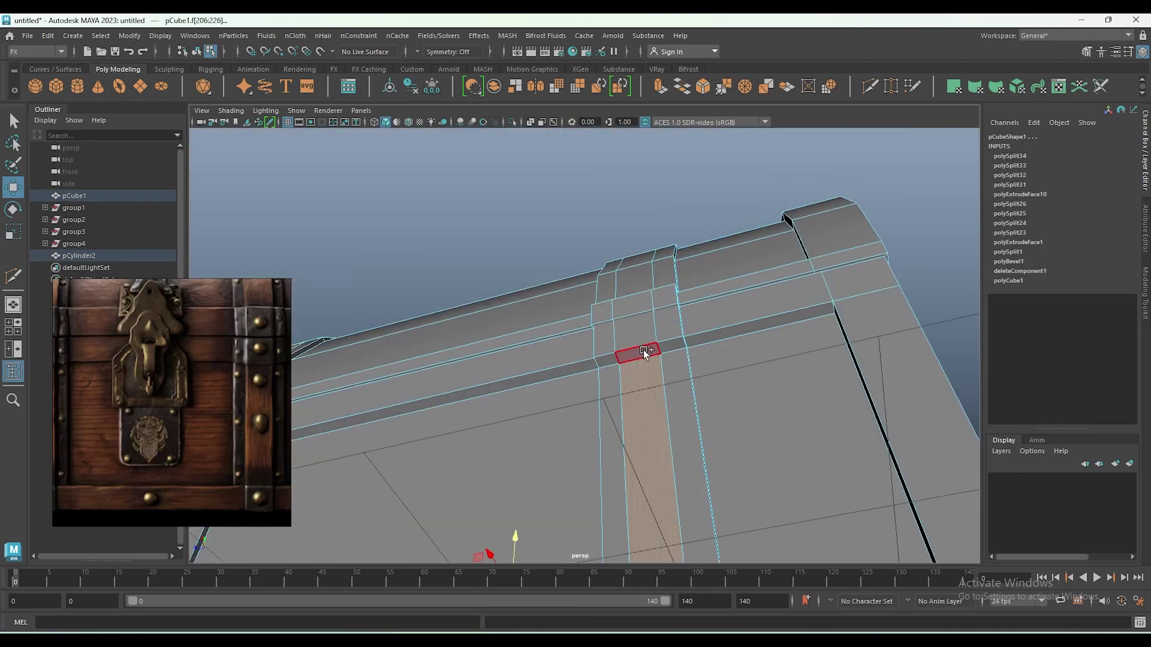
{"action": "scroll", "coordinate": [643, 411], "scroll_direction": "down", "scroll_amount": 3}
{"action": "key", "text": "ctrl+e"}
{"action": "scroll", "coordinate": [645, 453], "scroll_direction": "down", "scroll_amount": 3}
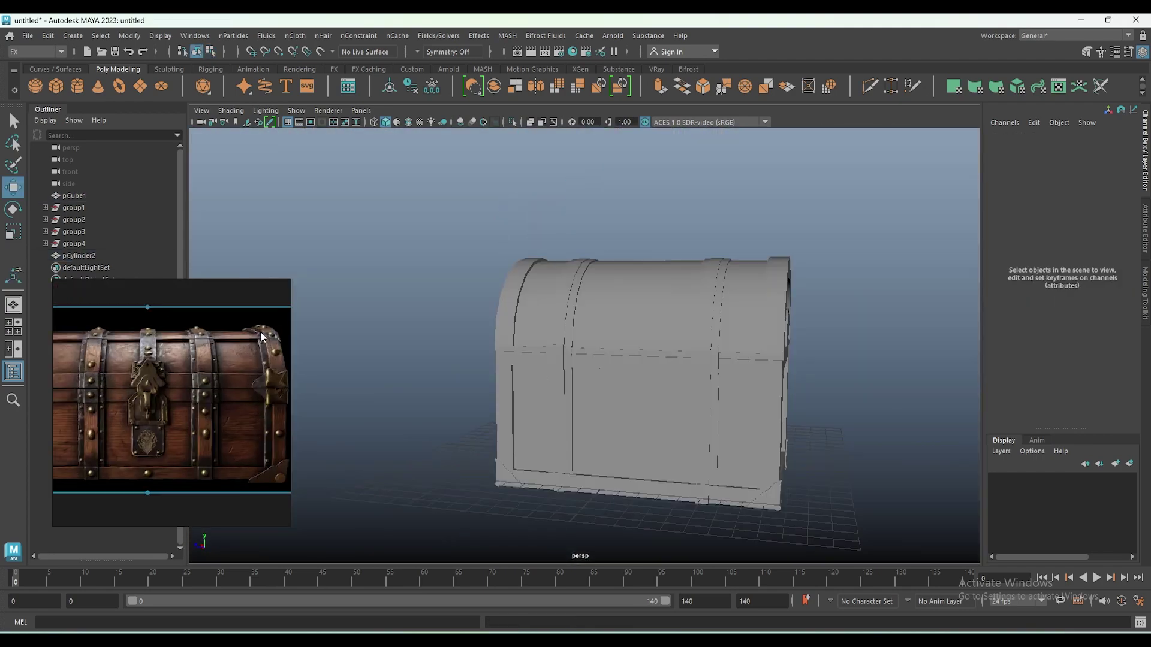
Select the lid pCylinder2 and Multi-Cut a new edge loop across it in side view.
{"action": "mouse_move", "coordinate": [469, 350]}
{"action": "left_mouse_down", "text": "alt"}
{"action": "mouse_move", "coordinate": [656, 332]}
{"action": "mouse_move", "coordinate": [731, 409]}
{"action": "left_mouse_up", "text": "alt"}
{"action": "scroll", "coordinate": [589, 397], "scroll_direction": "up", "scroll_amount": 3}
{"action": "scroll", "coordinate": [592, 404], "scroll_direction": "up", "scroll_amount": 3}
{"action": "scroll", "coordinate": [631, 376], "scroll_direction": "up", "scroll_amount": 3}
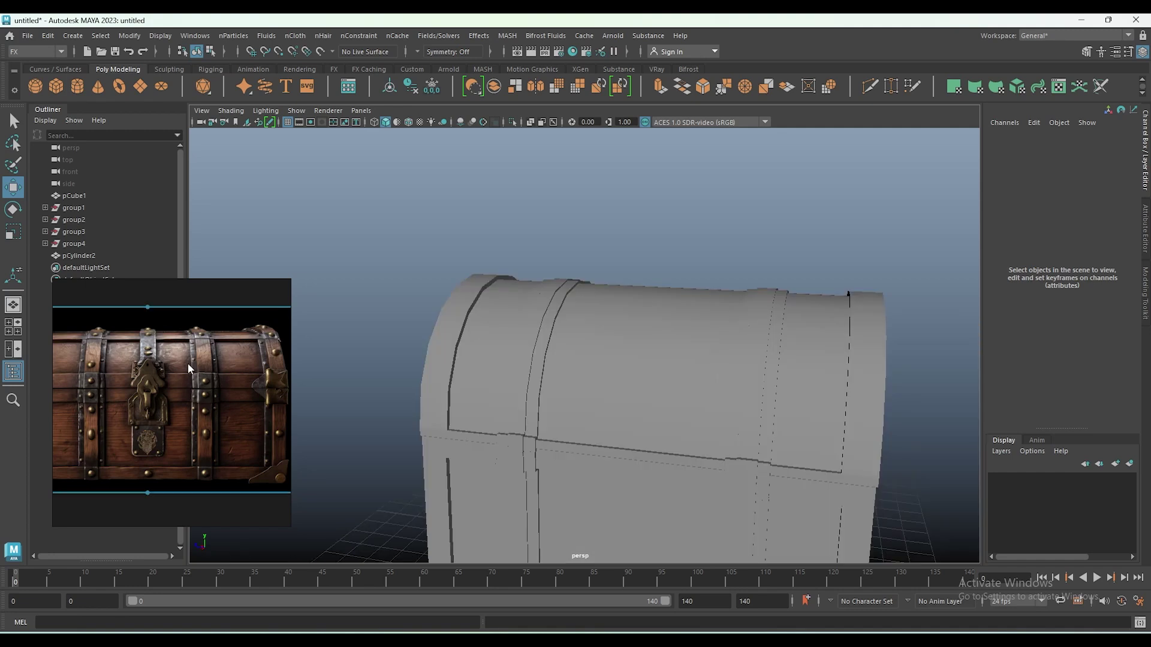
{"action": "scroll", "coordinate": [188, 363], "scroll_direction": "up", "scroll_amount": 3}
{"action": "scroll", "coordinate": [154, 387], "scroll_direction": "up", "scroll_amount": 2}
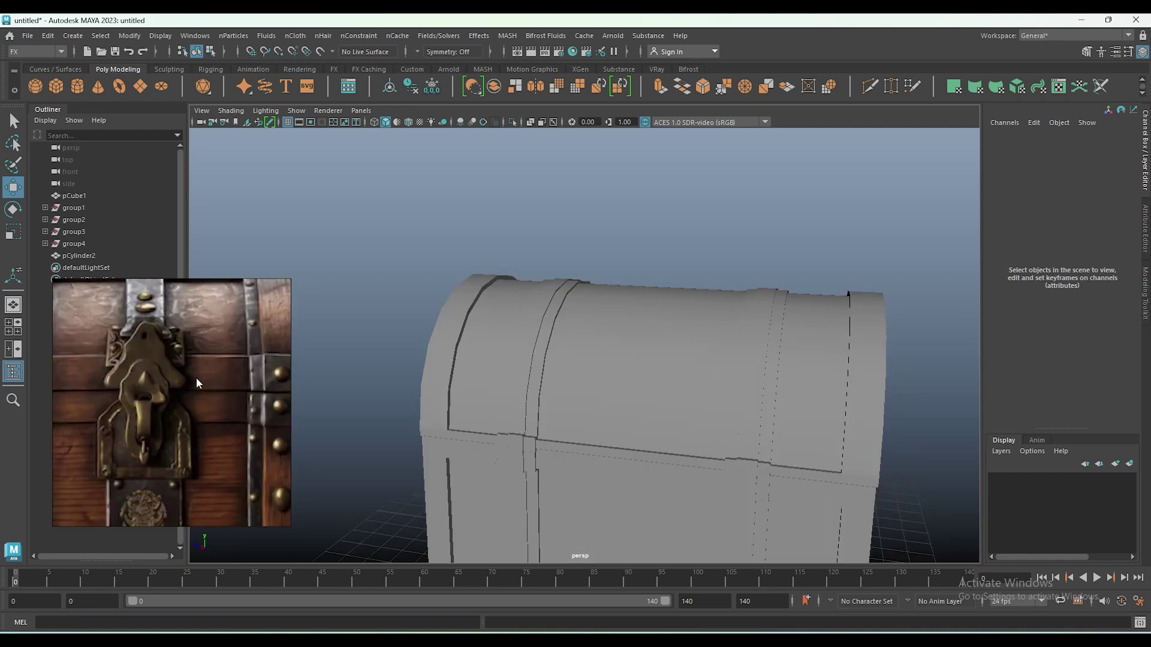
{"action": "mouse_move", "coordinate": [614, 425]}
{"action": "left_mouse_down", "text": "alt"}
{"action": "mouse_move", "coordinate": [637, 419]}
{"action": "mouse_move", "coordinate": [653, 431]}
{"action": "left_mouse_up", "text": "alt"}
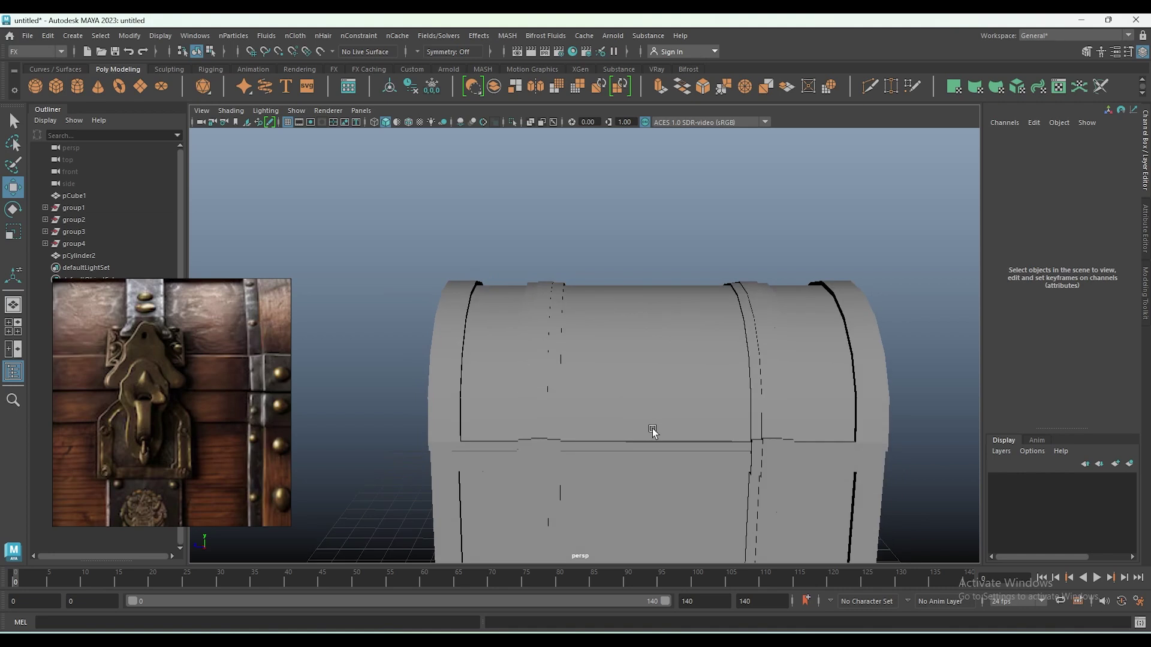
{"action": "left_click", "coordinate": [656, 416]}
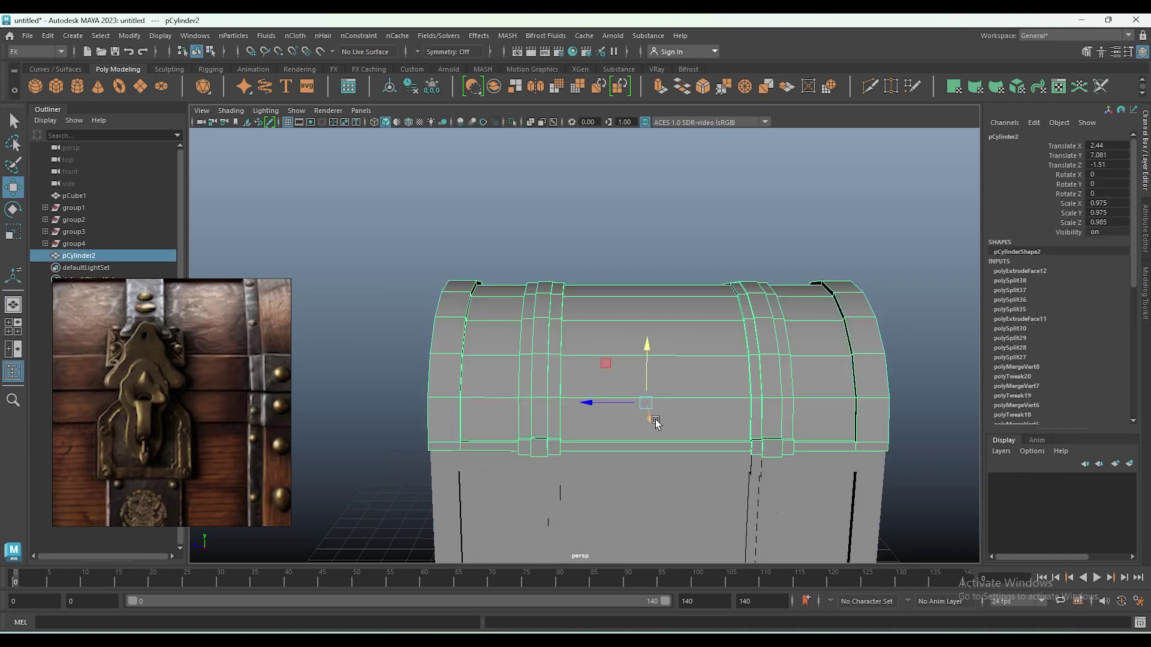
{"action": "scroll", "coordinate": [665, 413], "scroll_direction": "up", "scroll_amount": 2}
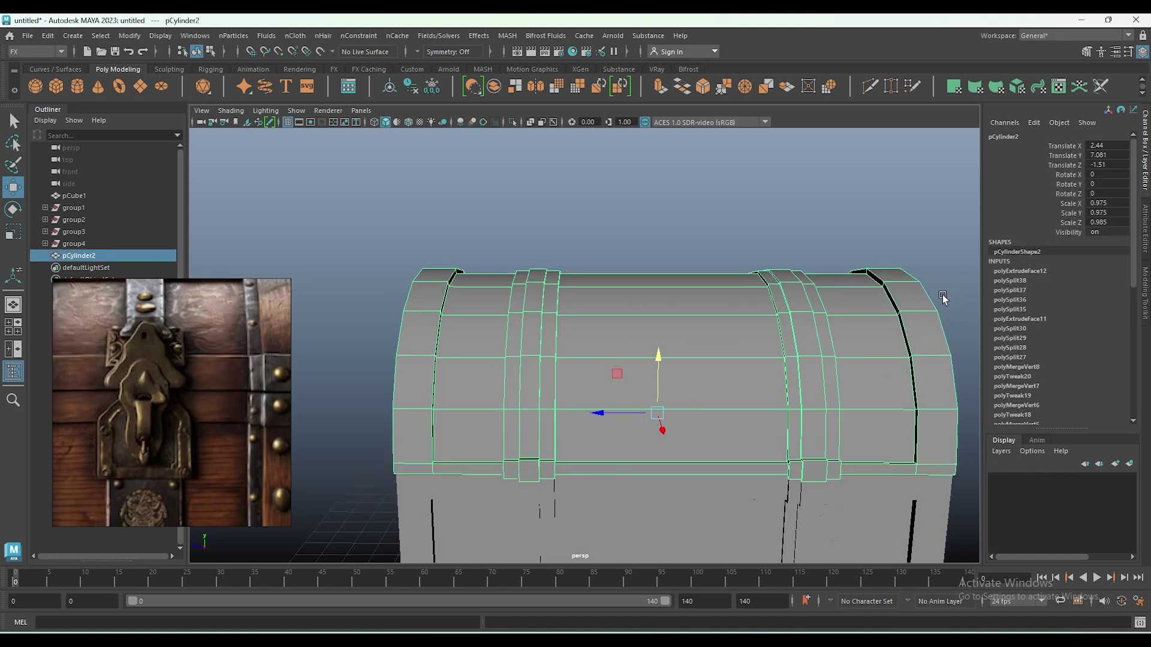
{"action": "key", "text": "y"}
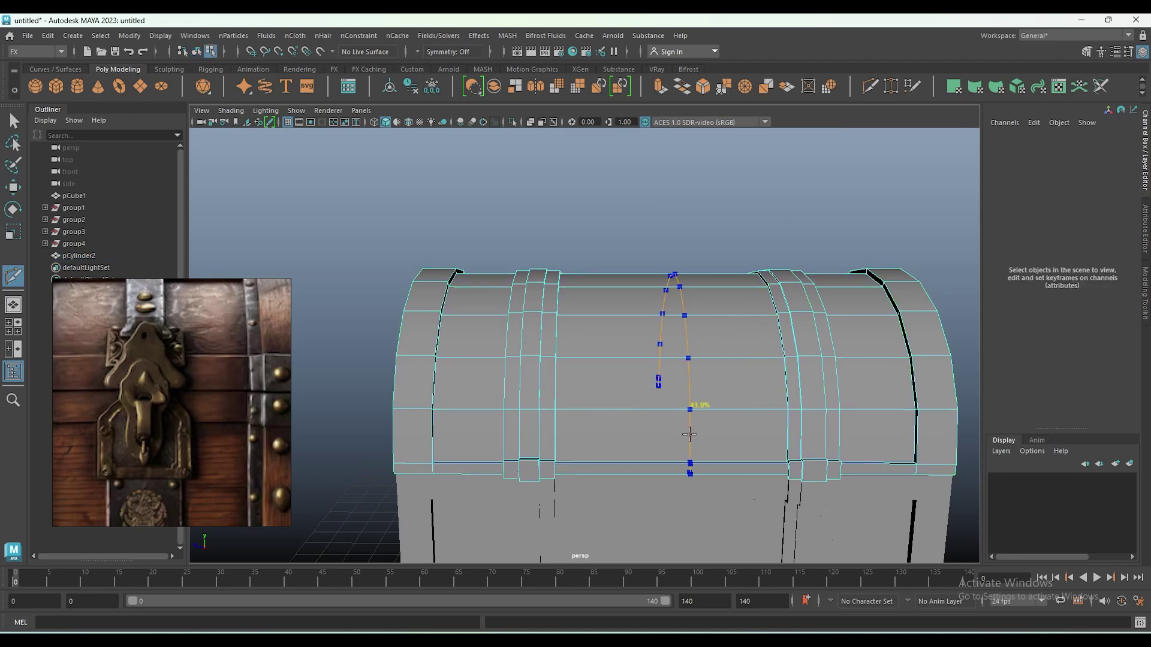
{"action": "key", "text": "space"}
{"action": "key", "text": "space"}
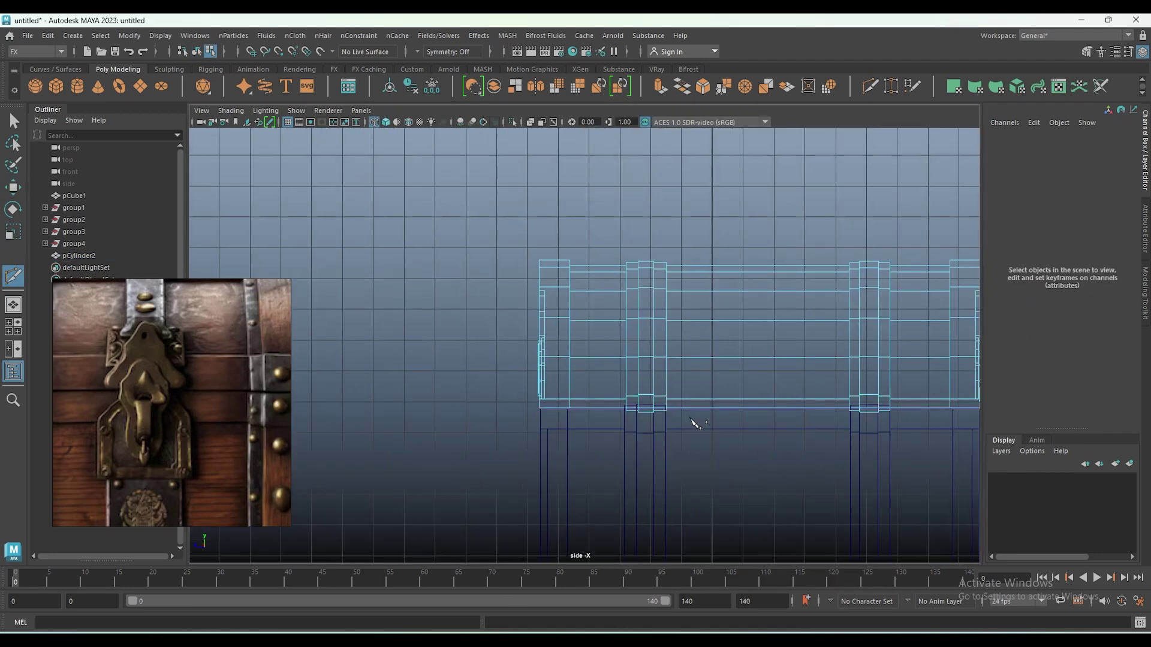
Select the new face strip on the lid and extrude it 0.09 into a raised band.
{"action": "key", "text": "w"}
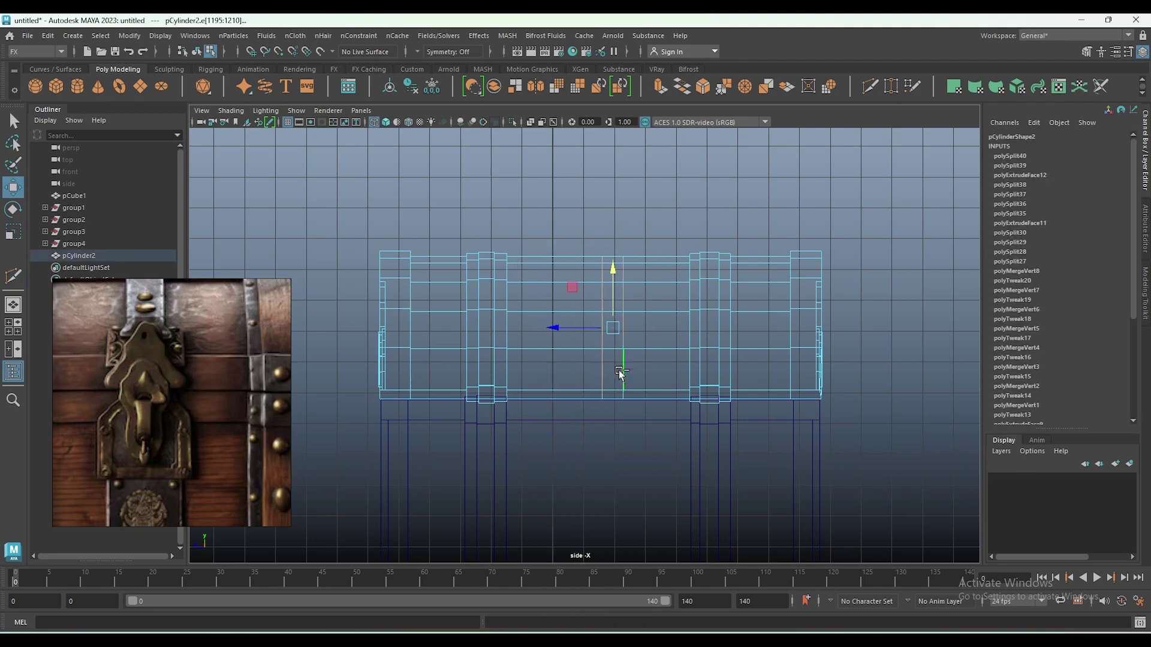
{"action": "right_click", "coordinate": [599, 246]}
{"action": "key", "text": "space"}
{"action": "key", "text": "ctrl+e"}
{"action": "mouse_move", "coordinate": [701, 441]}
{"action": "left_mouse_down", "text": "alt"}
{"action": "mouse_move", "coordinate": [807, 395]}
{"action": "mouse_move", "coordinate": [601, 427]}
{"action": "left_mouse_up", "text": "alt"}
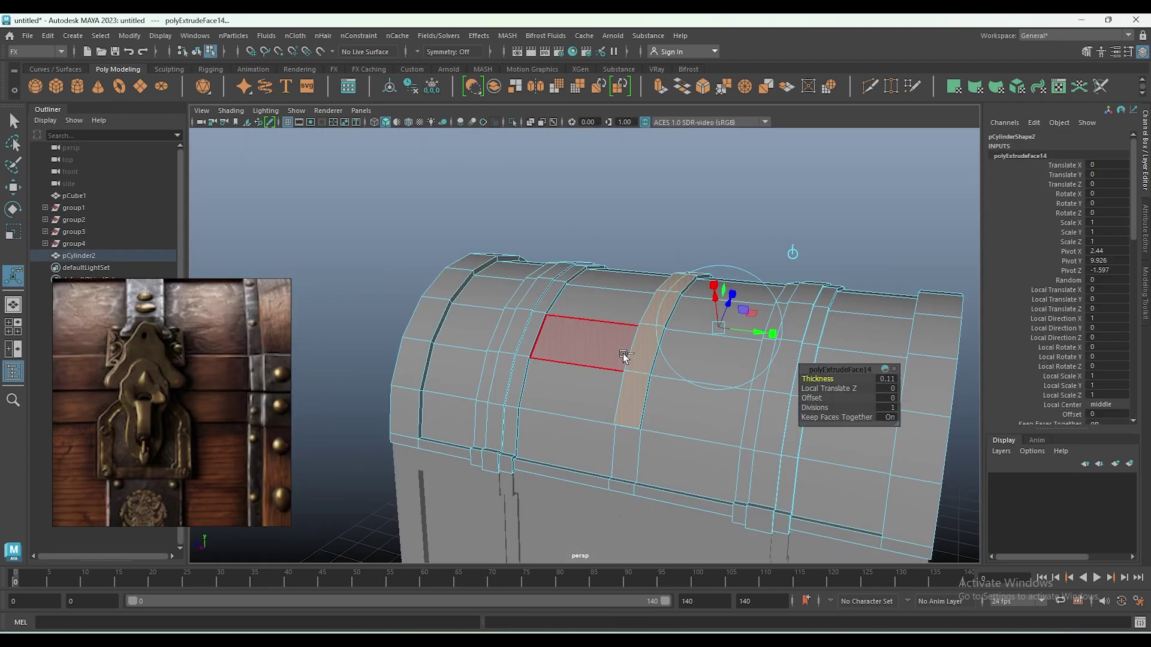
{"action": "left_click", "coordinate": [779, 405]}
{"action": "mouse_move", "coordinate": [781, 408]}
{"action": "left_mouse_down", "text": "alt"}
{"action": "mouse_move", "coordinate": [659, 388]}
{"action": "mouse_move", "coordinate": [685, 329]}
{"action": "left_mouse_up", "text": "alt"}
{"action": "left_click", "coordinate": [685, 329]}
{"action": "left_click_drag", "start_coordinate": [709, 400], "coordinate": [721, 354], "text": "alt"}
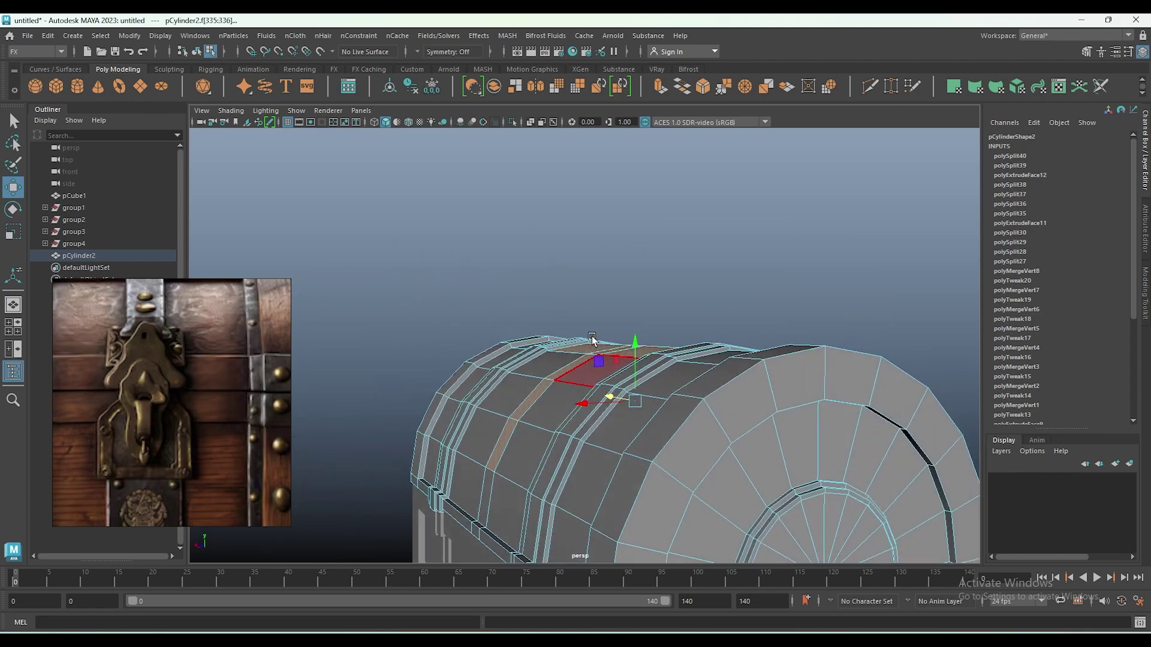
{"action": "key", "text": "ctrl+e"}
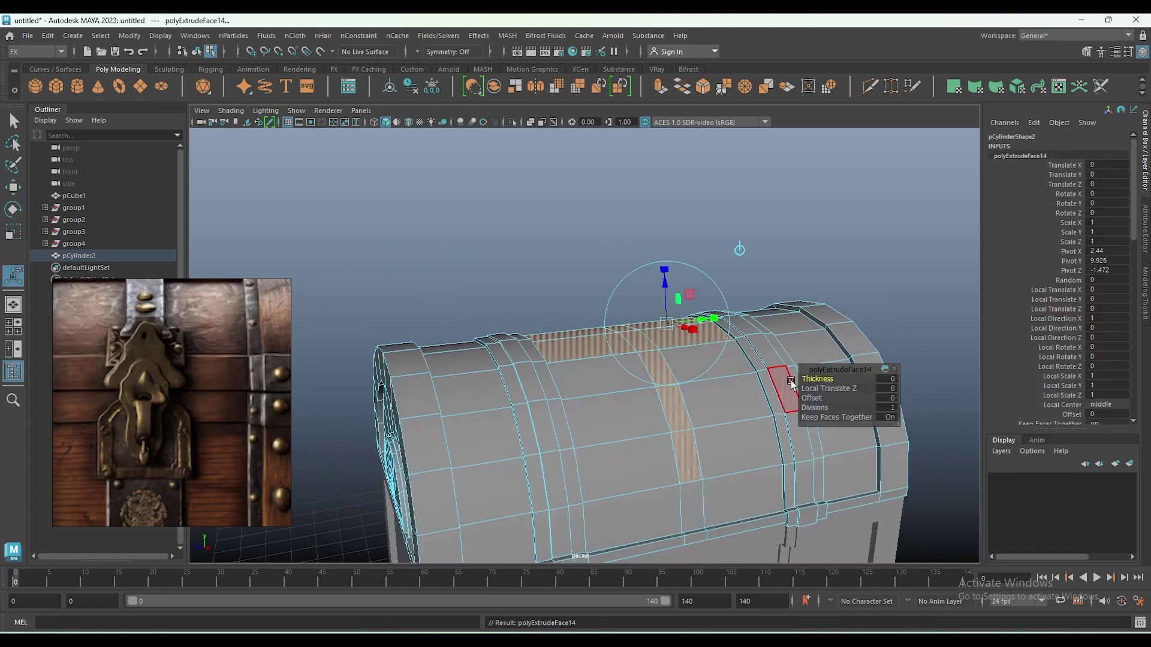
{"action": "mouse_move", "coordinate": [826, 379]}
{"action": "left_mouse_down", "text": "alt"}
{"action": "mouse_move", "coordinate": [744, 336]}
{"action": "mouse_move", "coordinate": [743, 426]}
{"action": "mouse_move", "coordinate": [659, 408]}
{"action": "left_mouse_up", "text": "alt"}
{"action": "key", "text": "F8"}
Frame the brass corner hinge in the reference photo and view the lid corner up close.
{"action": "key", "text": "w"}
{"action": "double_click", "coordinate": [158, 413]}
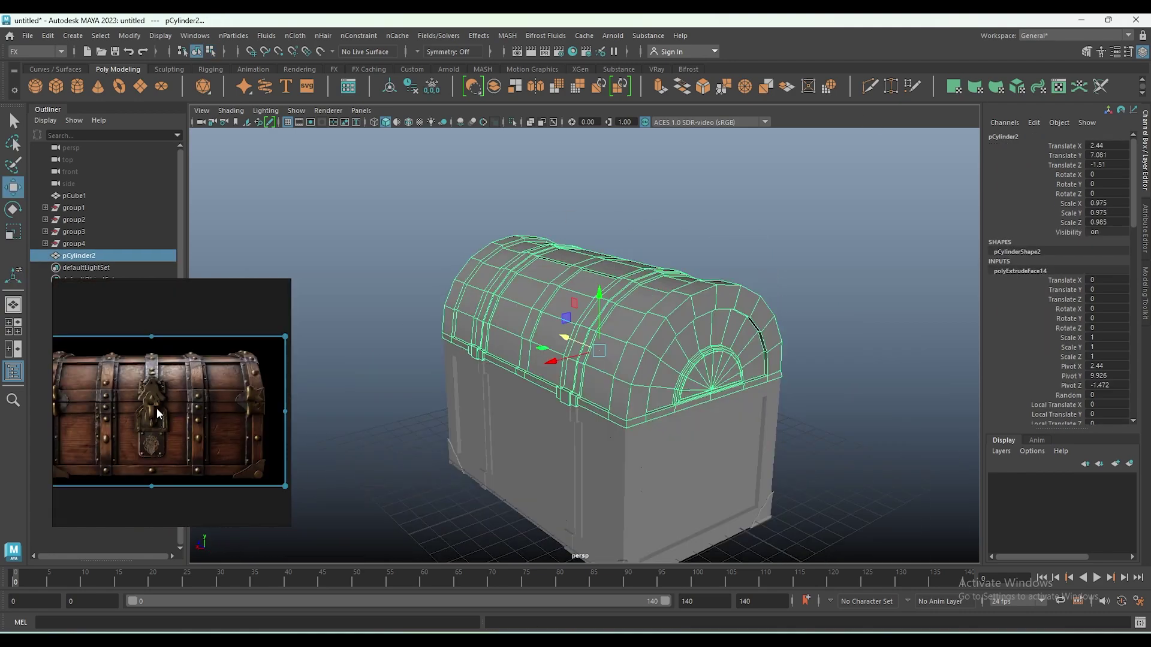
{"action": "scroll", "coordinate": [188, 408], "scroll_direction": "up", "scroll_amount": 3}
{"action": "scroll", "coordinate": [232, 440], "scroll_direction": "up", "scroll_amount": 3}
{"action": "scroll", "coordinate": [193, 450], "scroll_direction": "up", "scroll_amount": 2}
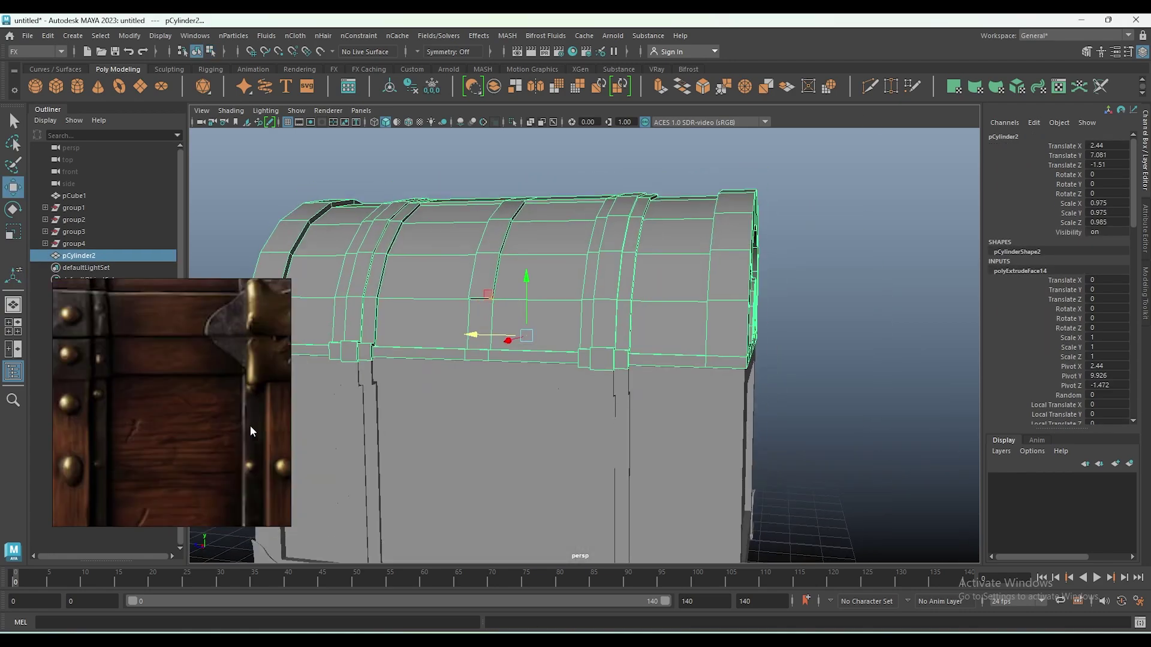
{"action": "left_click_drag", "start_coordinate": [222, 396], "coordinate": [171, 427]}
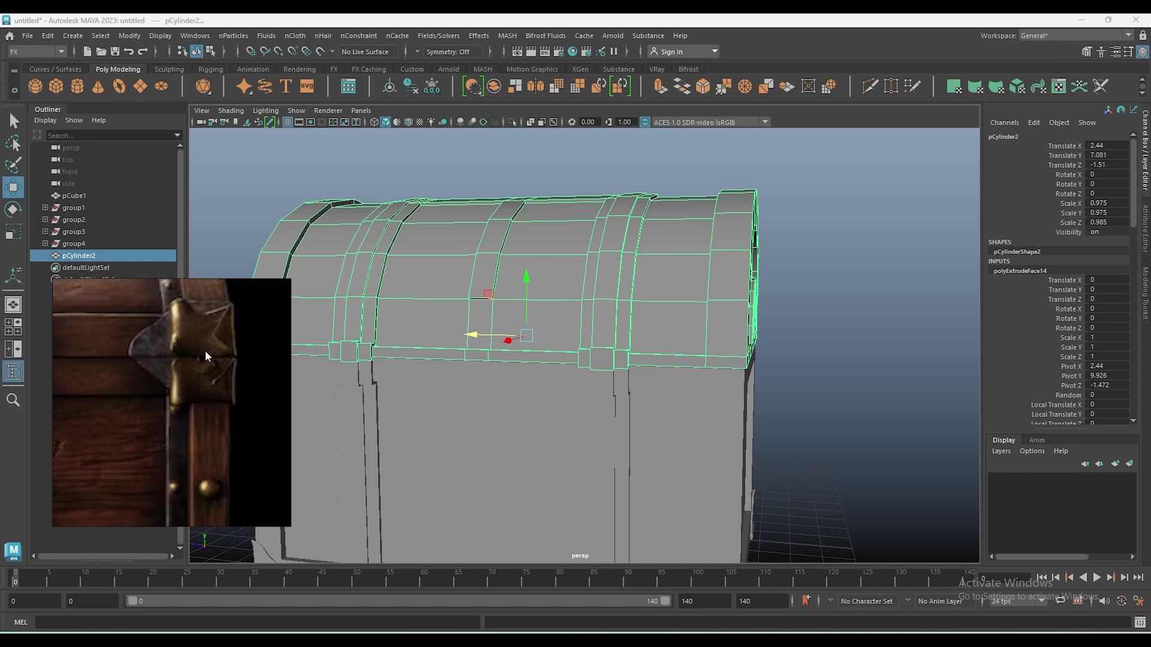
{"action": "mouse_move", "coordinate": [747, 388]}
{"action": "left_mouse_down", "text": "alt"}
{"action": "mouse_move", "coordinate": [869, 398]}
{"action": "mouse_move", "coordinate": [779, 430]}
{"action": "left_mouse_up", "text": "alt"}
{"action": "scroll", "coordinate": [784, 432], "scroll_direction": "up", "scroll_amount": 3}
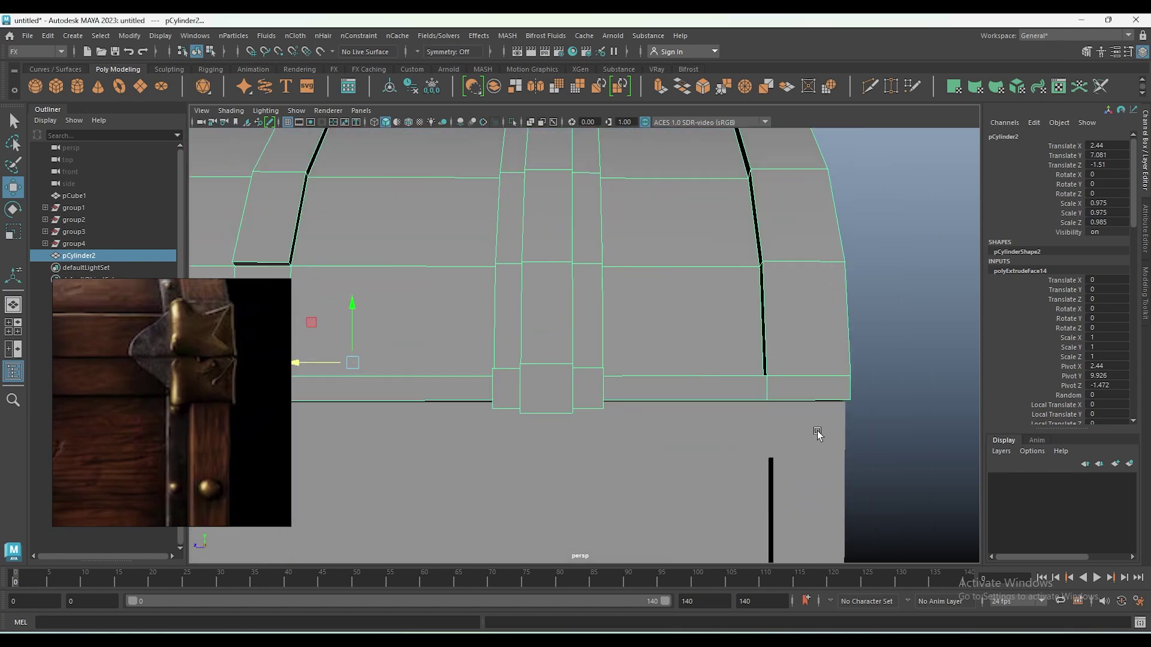
{"action": "scroll", "coordinate": [817, 433], "scroll_direction": "up", "scroll_amount": 3}
{"action": "mouse_move", "coordinate": [685, 475]}
{"action": "left_mouse_down", "text": "alt"}
{"action": "mouse_move", "coordinate": [714, 454]}
{"action": "mouse_move", "coordinate": [654, 427]}
{"action": "left_mouse_up", "text": "alt"}
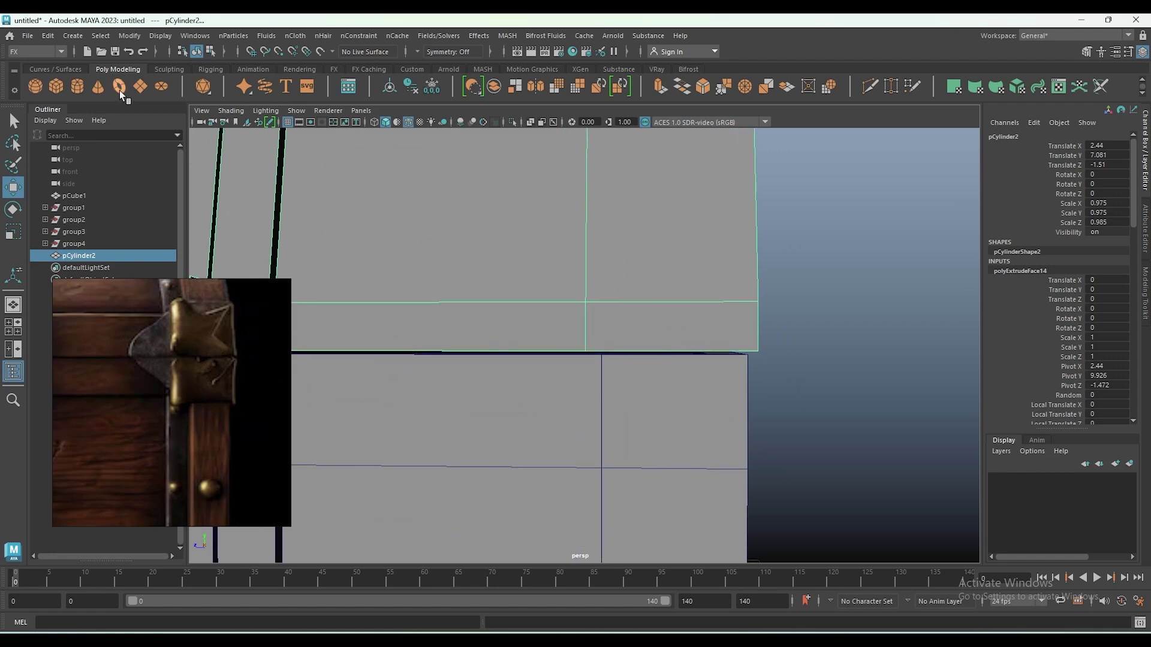
Create a small 0.7-unit cube in side view and slide it to the chest's upper corner.
{"action": "left_click", "coordinate": [57, 89]}
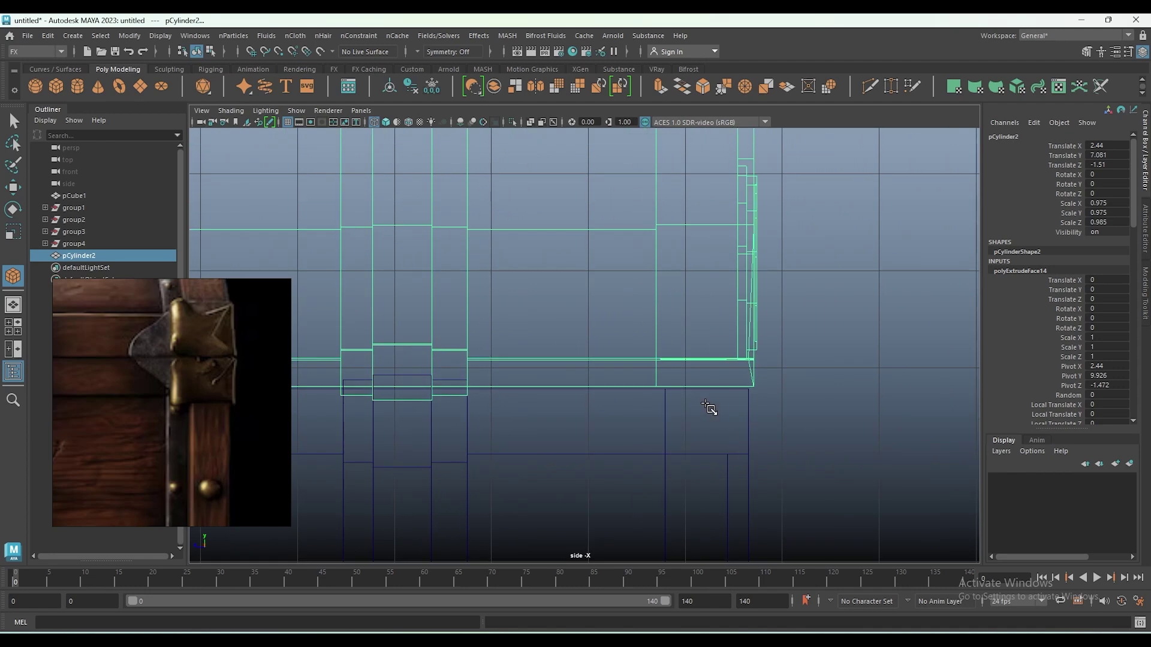
{"action": "left_click_drag", "start_coordinate": [698, 396], "coordinate": [772, 463]}
{"action": "key", "text": "space"}
{"action": "left_click_drag", "start_coordinate": [563, 398], "coordinate": [469, 415]}
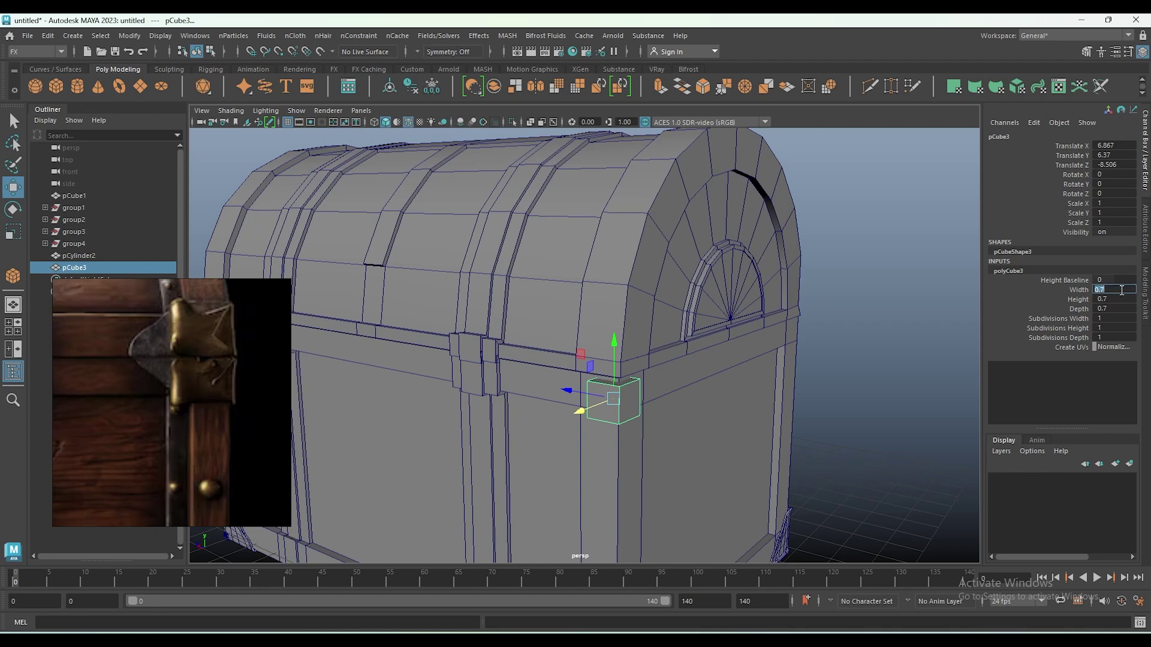
{"action": "scroll", "coordinate": [784, 339], "scroll_direction": "up", "scroll_amount": 3}
{"action": "scroll", "coordinate": [720, 335], "scroll_direction": "up", "scroll_amount": 2}
{"action": "left_click_drag", "start_coordinate": [719, 335], "coordinate": [770, 398], "text": "alt"}
Bevel all the cube's edges with Chamfer off and Fraction 0.09.
{"action": "right_click_drag", "start_coordinate": [631, 250], "coordinate": [623, 308]}
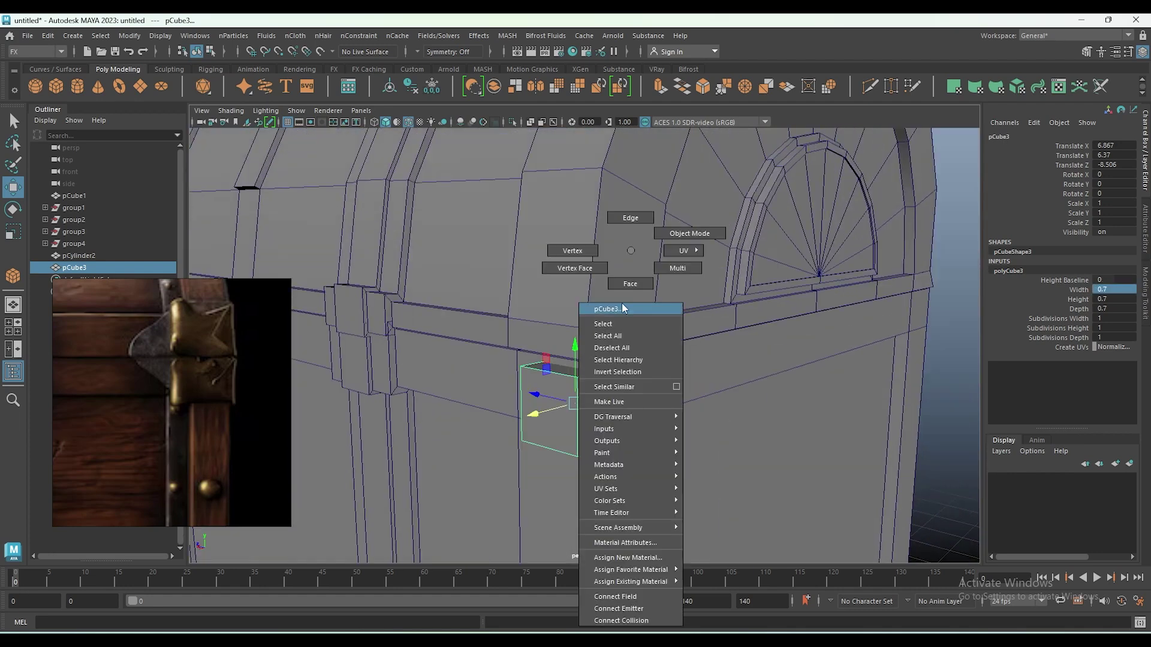
{"action": "left_click_drag", "start_coordinate": [510, 335], "coordinate": [620, 457]}
{"action": "right_click_drag", "start_coordinate": [608, 406], "coordinate": [608, 388], "text": "shift"}
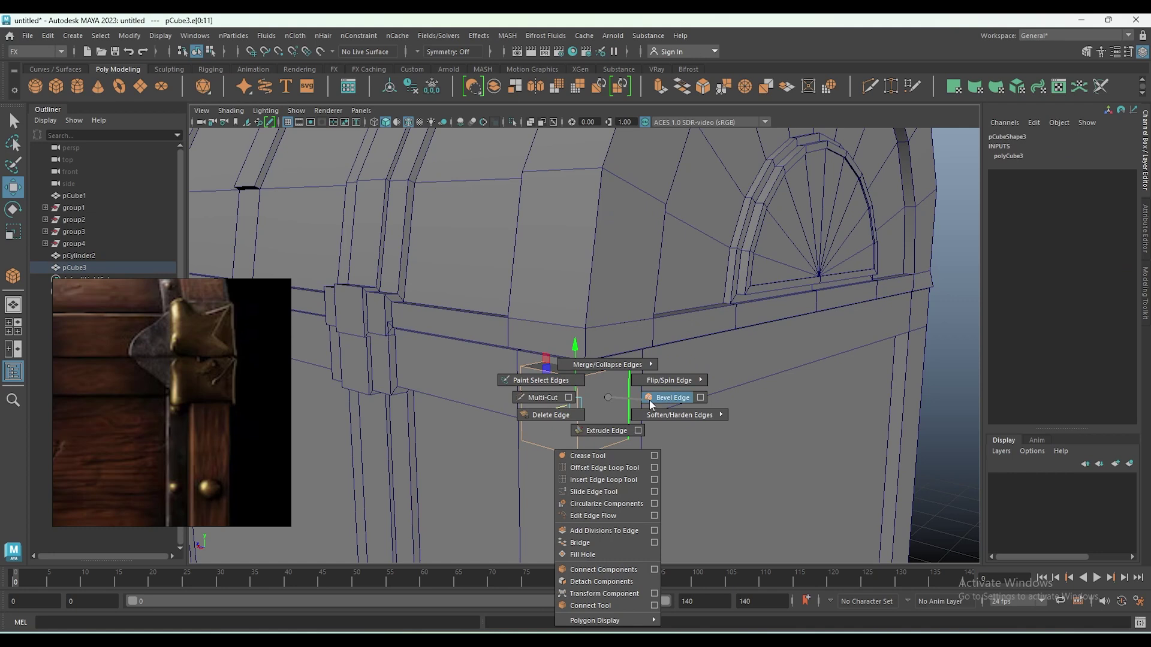
{"action": "right_click_drag", "start_coordinate": [617, 403], "coordinate": [649, 400], "text": "shift"}
{"action": "left_click", "coordinate": [817, 428]}
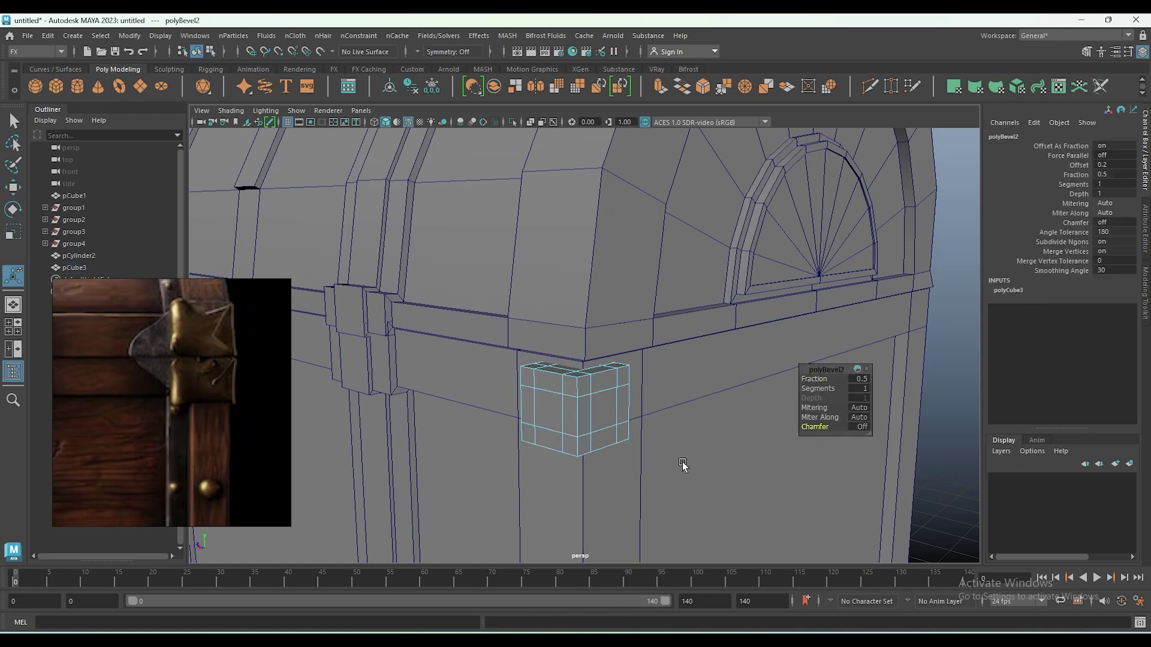
{"action": "left_click_drag", "start_coordinate": [824, 380], "coordinate": [813, 379]}
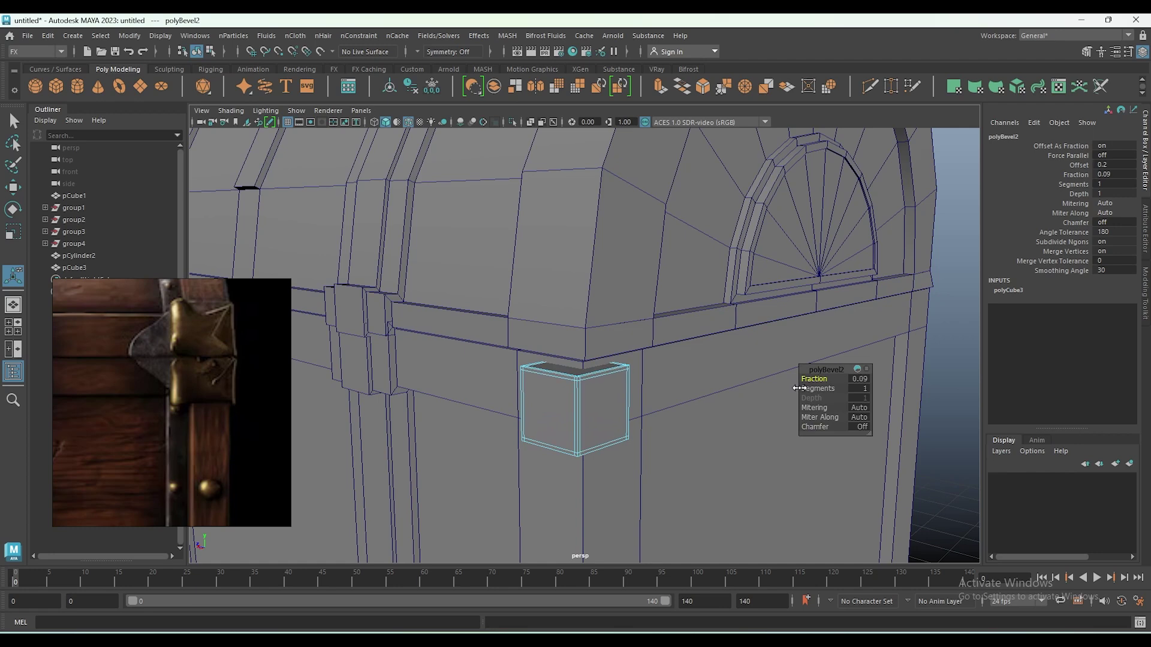
{"action": "left_click_drag", "start_coordinate": [799, 389], "coordinate": [379, 274], "text": "alt"}
{"action": "right_click_drag", "start_coordinate": [379, 274], "coordinate": [387, 286]}
Extrude the cube's front and side faces and taper them into a pointed bracket.
{"action": "left_click", "coordinate": [387, 285]}
{"action": "key", "text": "w"}
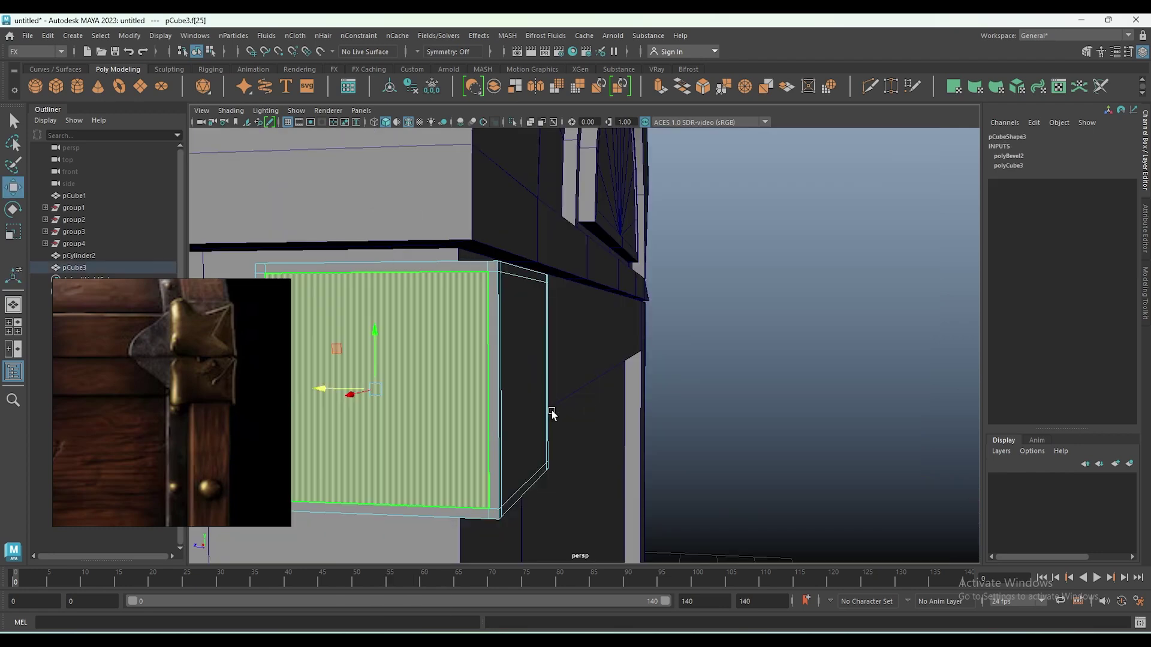
{"action": "left_click", "coordinate": [537, 394], "text": "shift"}
{"action": "scroll", "coordinate": [703, 465], "scroll_direction": "down", "scroll_amount": 3}
{"action": "mouse_move", "coordinate": [703, 465]}
{"action": "left_mouse_down", "text": "alt"}
{"action": "mouse_move", "coordinate": [616, 477]}
{"action": "mouse_move", "coordinate": [560, 406]}
{"action": "mouse_move", "coordinate": [629, 454]}
{"action": "left_mouse_up", "text": "alt"}
{"action": "key", "text": "ctrl+e"}
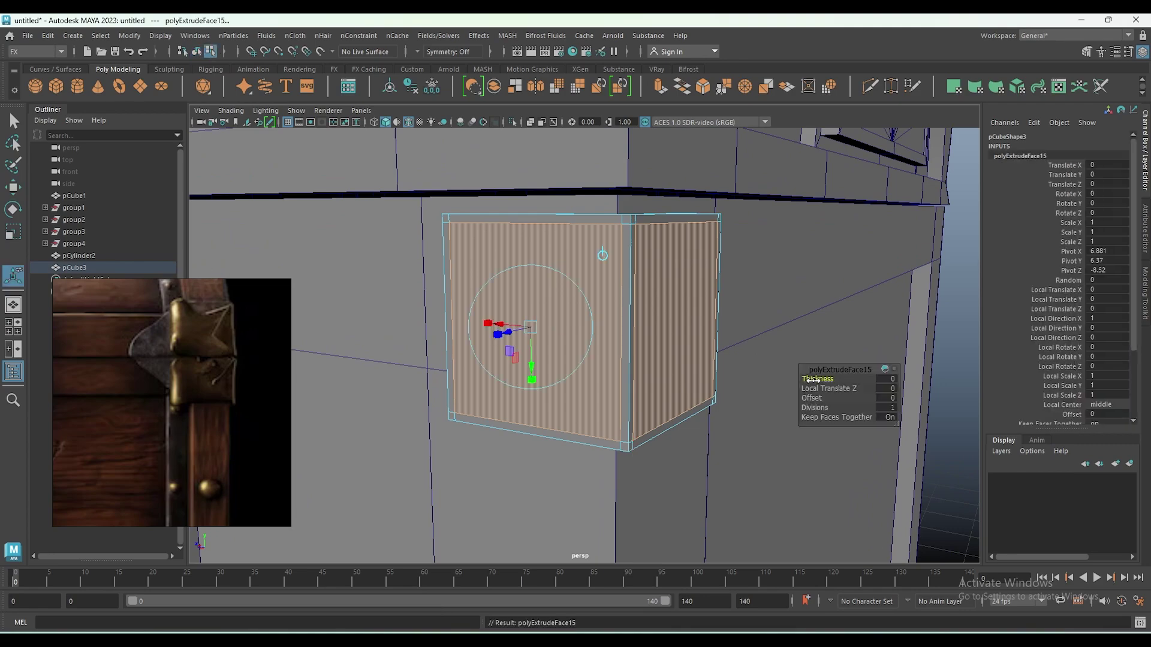
{"action": "mouse_move", "coordinate": [809, 378]}
{"action": "left_mouse_down"}
{"action": "mouse_move", "coordinate": [813, 398]}
{"action": "mouse_move", "coordinate": [791, 398]}
{"action": "mouse_move", "coordinate": [803, 379]}
{"action": "left_mouse_up"}
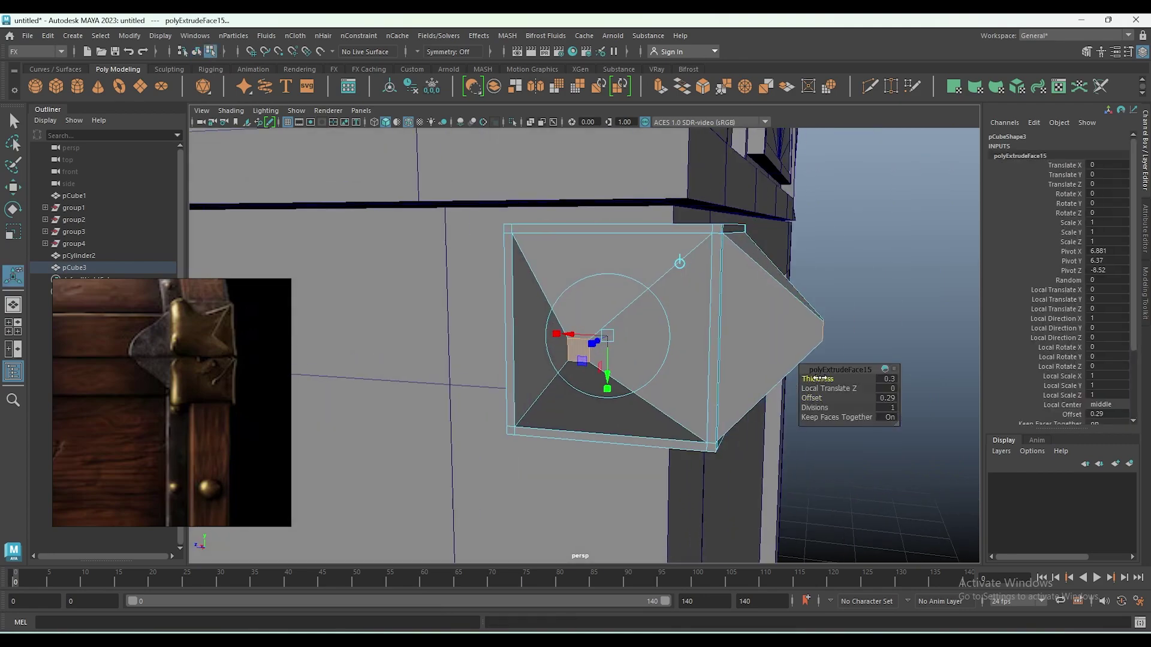
{"action": "mouse_move", "coordinate": [659, 372]}
{"action": "left_mouse_down", "text": "alt"}
{"action": "mouse_move", "coordinate": [652, 339]}
{"action": "mouse_move", "coordinate": [809, 405]}
{"action": "left_mouse_up", "text": "alt"}
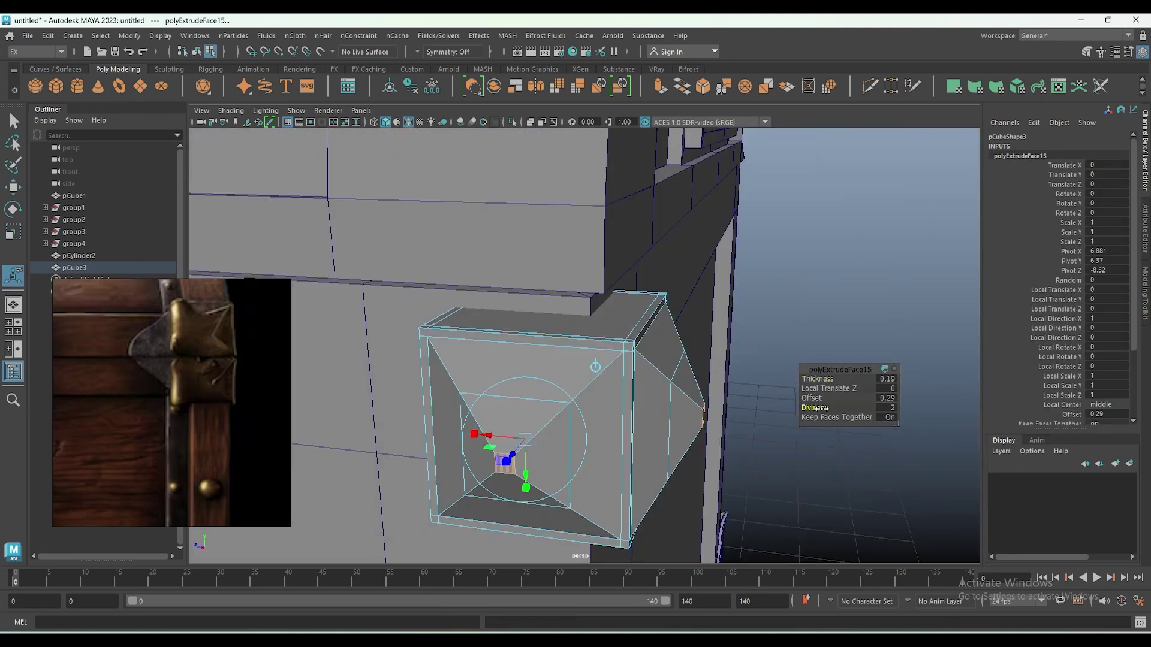
Fit the bracket against the chest corner and move a copy, pCube4, to the left end.
{"action": "key", "text": "w"}
{"action": "key", "text": "F8"}
{"action": "left_click_drag", "start_coordinate": [702, 329], "coordinate": [701, 270]}
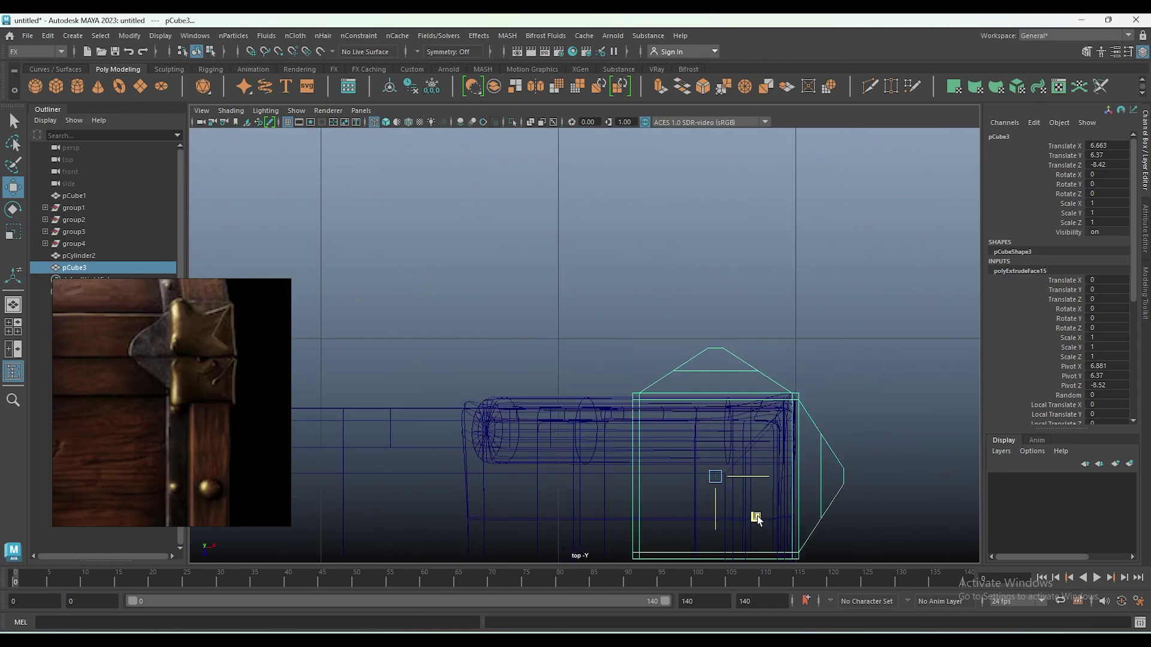
{"action": "mouse_move", "coordinate": [755, 517]}
{"action": "left_mouse_down", "text": "alt"}
{"action": "mouse_move", "coordinate": [743, 429]}
{"action": "mouse_move", "coordinate": [403, 373]}
{"action": "mouse_move", "coordinate": [616, 403]}
{"action": "mouse_move", "coordinate": [506, 413]}
{"action": "mouse_move", "coordinate": [488, 333]}
{"action": "mouse_move", "coordinate": [514, 326]}
{"action": "mouse_move", "coordinate": [660, 380]}
{"action": "mouse_move", "coordinate": [683, 423]}
{"action": "left_mouse_up", "text": "alt"}
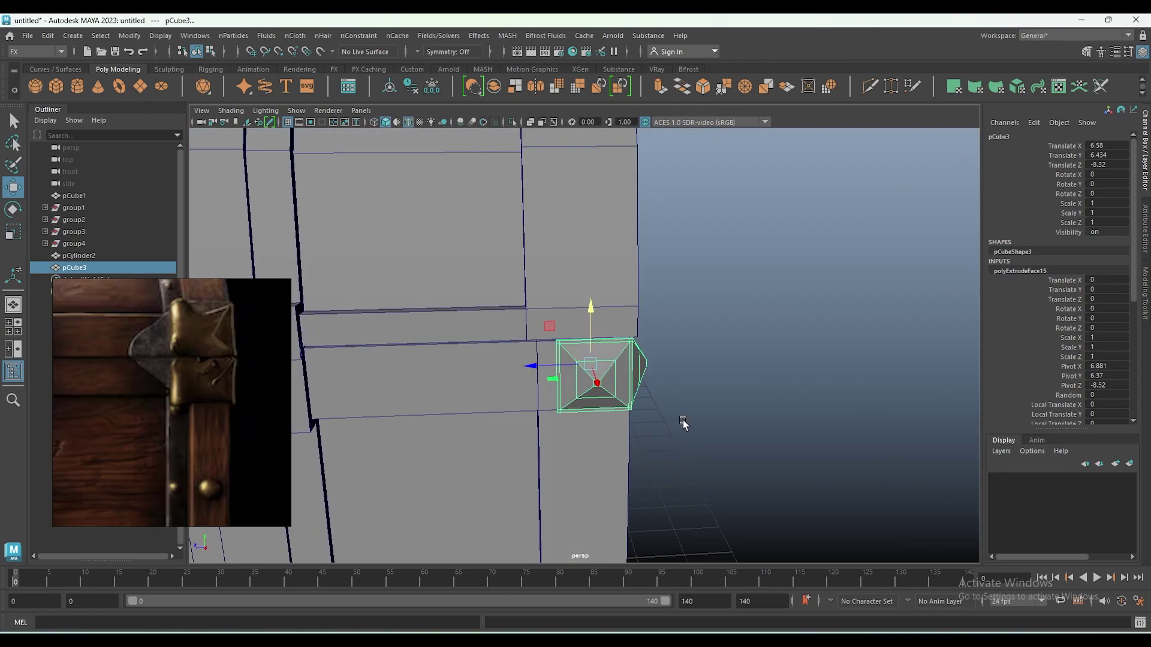
{"action": "scroll", "coordinate": [656, 390], "scroll_direction": "down", "scroll_amount": 5}
{"action": "left_click", "coordinate": [432, 86]}
{"action": "left_click_drag", "start_coordinate": [459, 376], "coordinate": [501, 382], "text": "alt"}
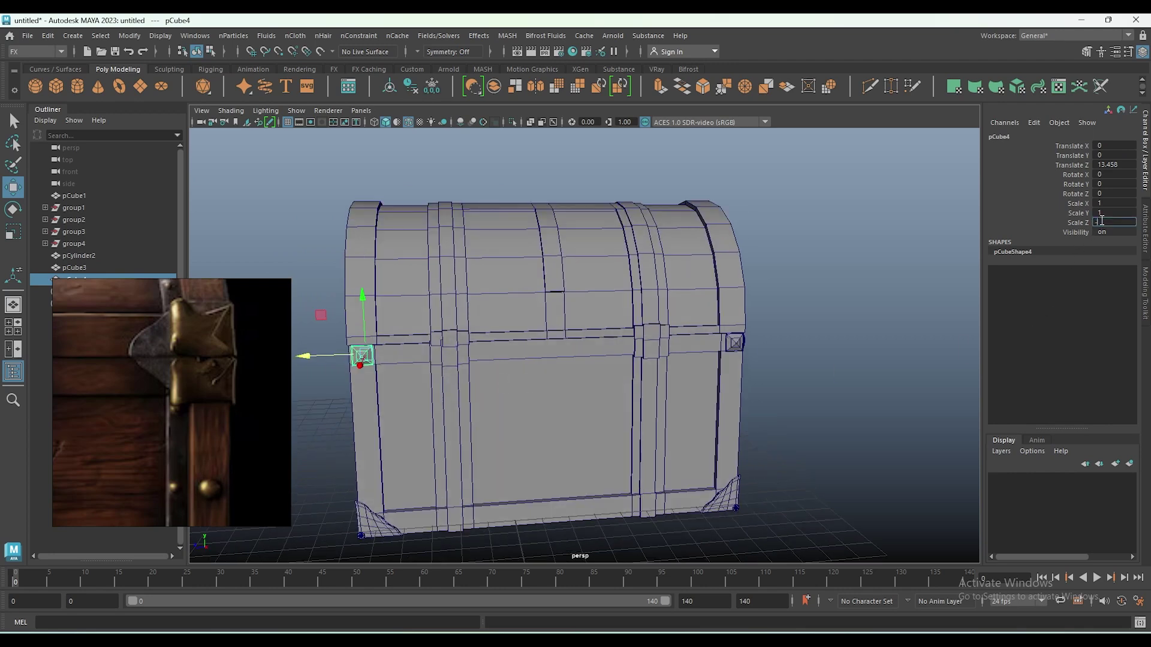
Mirror the bracket copy with Scale Z -1 and fit it flush against the chest.
{"action": "key", "text": "Return"}
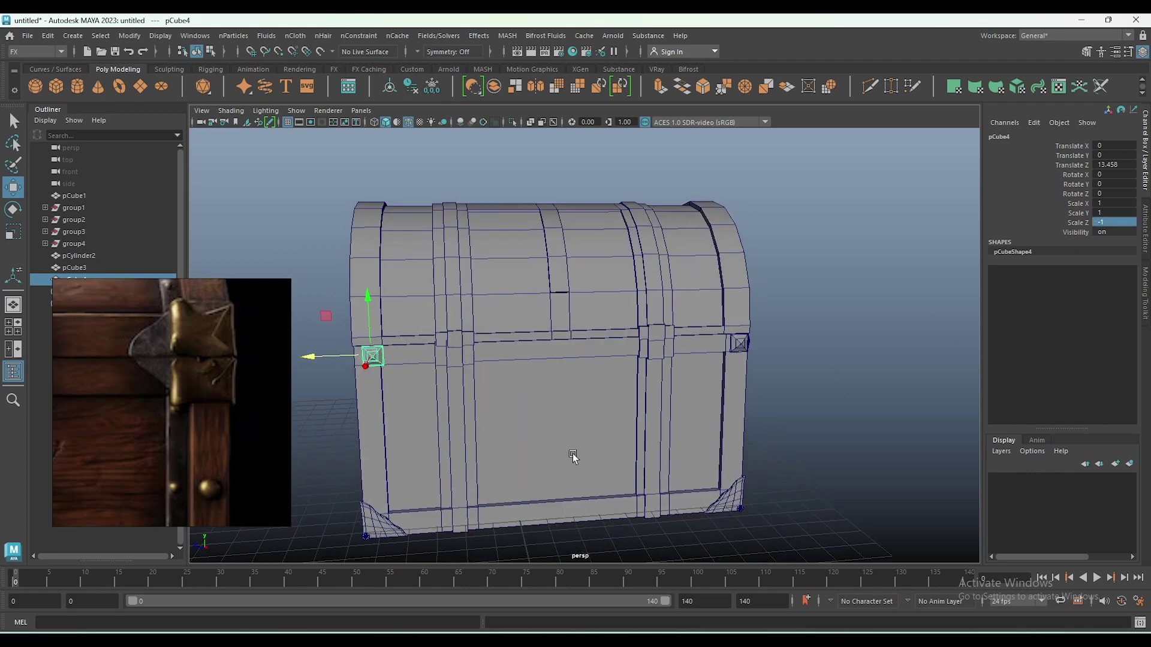
{"action": "left_click_drag", "start_coordinate": [573, 457], "coordinate": [681, 490], "text": "alt"}
{"action": "scroll", "coordinate": [681, 490], "scroll_direction": "up", "scroll_amount": 3}
{"action": "mouse_move", "coordinate": [601, 418]}
{"action": "left_mouse_down"}
{"action": "mouse_move", "coordinate": [577, 418]}
{"action": "mouse_move", "coordinate": [639, 483]}
{"action": "mouse_move", "coordinate": [804, 452]}
{"action": "mouse_move", "coordinate": [618, 334]}
{"action": "mouse_move", "coordinate": [735, 362]}
{"action": "mouse_move", "coordinate": [591, 470]}
{"action": "mouse_move", "coordinate": [659, 480]}
{"action": "mouse_move", "coordinate": [535, 339]}
{"action": "left_mouse_up"}
{"action": "scroll", "coordinate": [618, 334], "scroll_direction": "up", "scroll_amount": 2}
{"action": "left_click", "coordinate": [535, 339]}
{"action": "scroll", "coordinate": [536, 338], "scroll_direction": "down", "scroll_amount": 5}
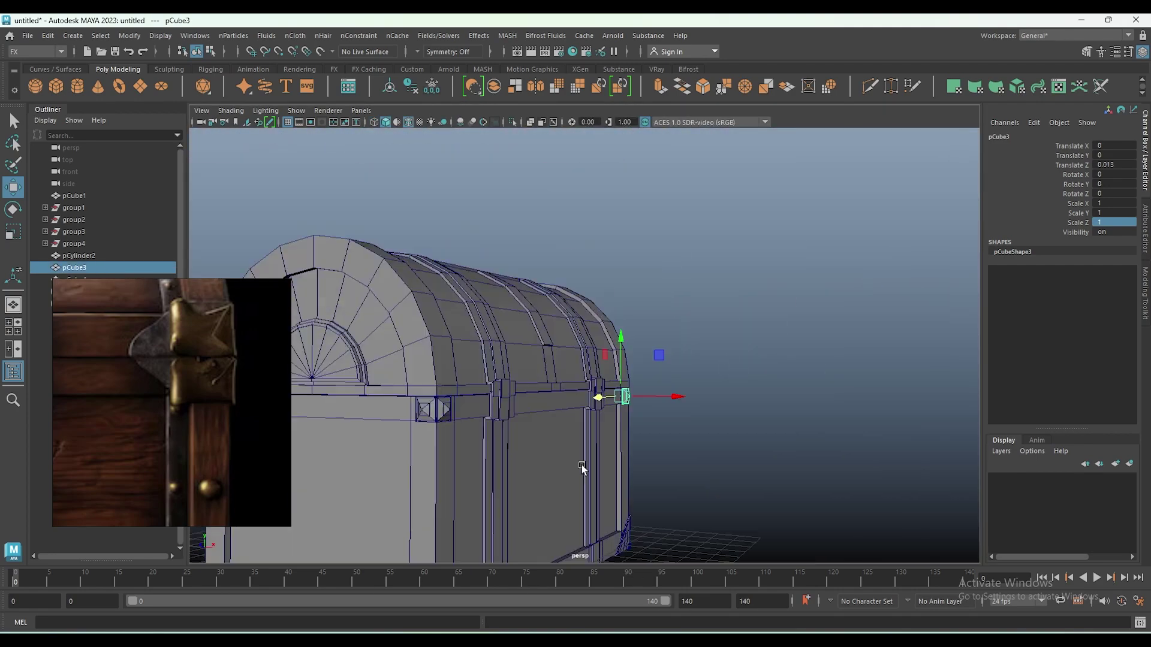
{"action": "left_click_drag", "start_coordinate": [581, 465], "coordinate": [695, 409], "text": "alt"}
Slide the bracket on the arched side into place at its corner.
{"action": "left_click", "coordinate": [673, 334], "text": "shift"}
{"action": "left_click_drag", "start_coordinate": [673, 334], "coordinate": [840, 335], "text": "alt"}
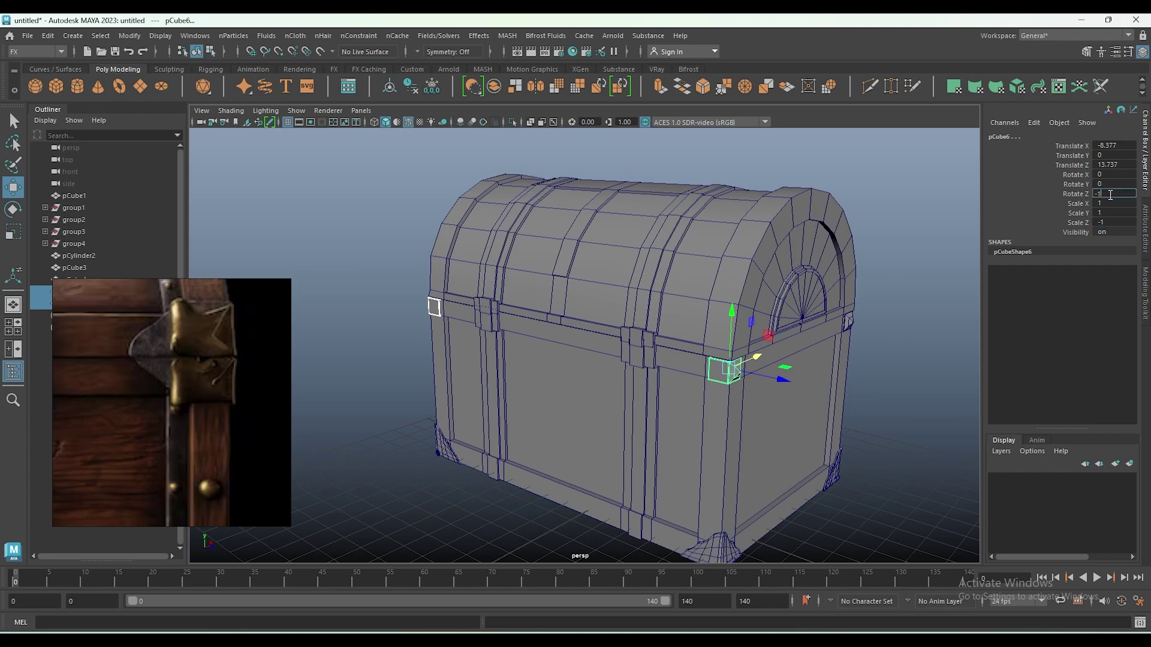
{"action": "mouse_move", "coordinate": [690, 419]}
{"action": "left_mouse_down", "text": "alt"}
{"action": "mouse_move", "coordinate": [748, 511]}
{"action": "mouse_move", "coordinate": [771, 442]}
{"action": "left_mouse_up", "text": "alt"}
{"action": "left_click", "coordinate": [770, 442]}
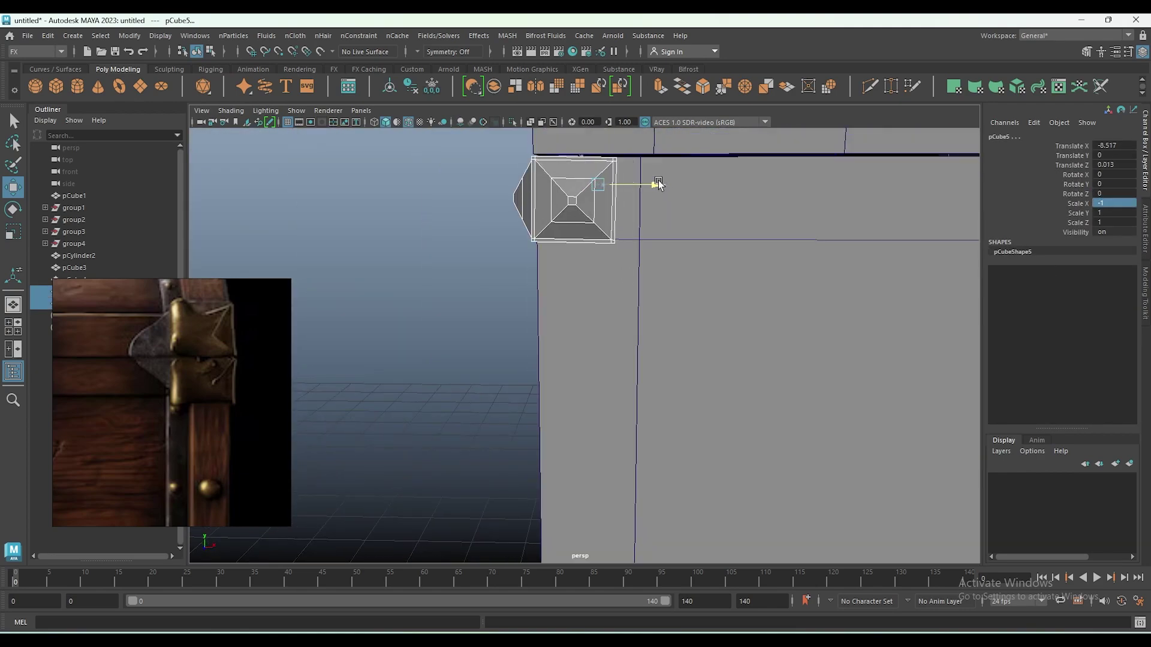
{"action": "mouse_move", "coordinate": [668, 436]}
{"action": "left_mouse_down", "text": "alt"}
{"action": "mouse_move", "coordinate": [677, 379]}
{"action": "mouse_move", "coordinate": [648, 380]}
{"action": "mouse_move", "coordinate": [534, 265]}
{"action": "left_mouse_up", "text": "alt"}
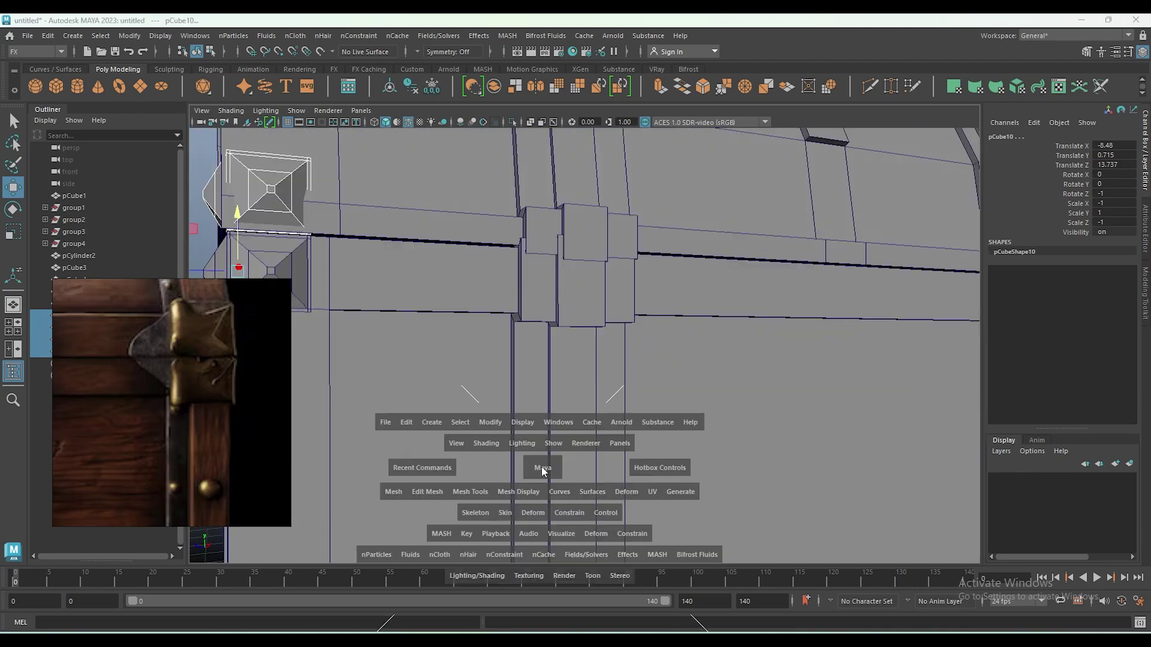
{"action": "scroll", "coordinate": [821, 404], "scroll_direction": "up", "scroll_amount": 2}
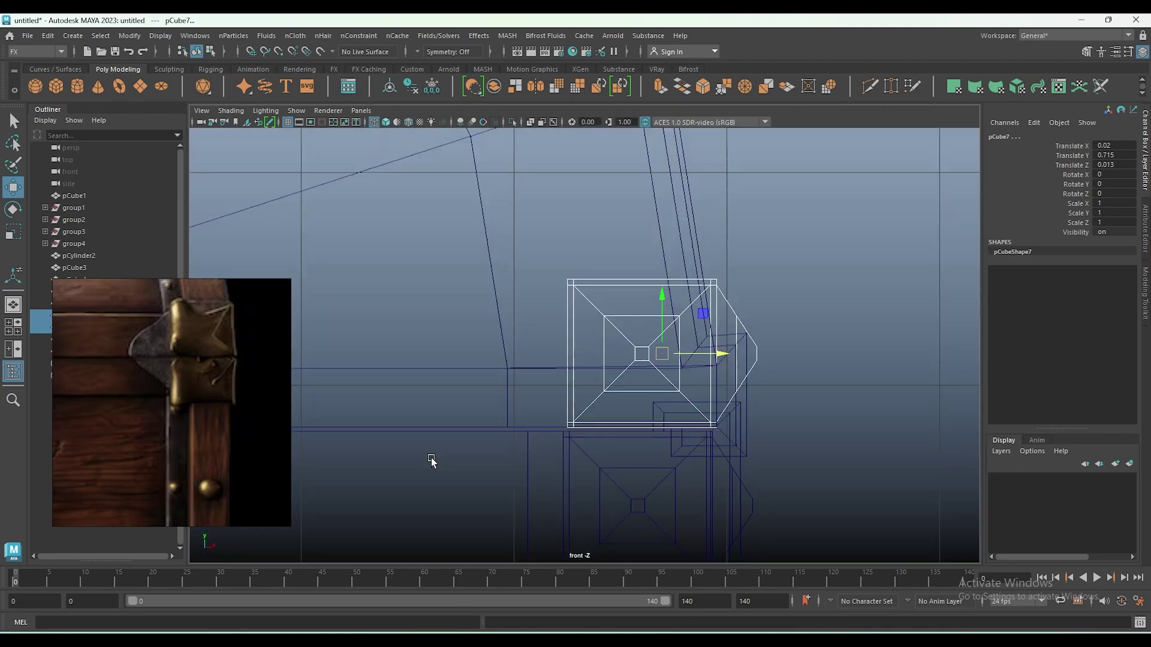
{"action": "left_click_drag", "start_coordinate": [711, 355], "coordinate": [743, 353]}
{"action": "key", "text": "space"}
Duplicate the placed bracket in the four-view layout to stack a second one.
{"action": "key", "text": "space"}
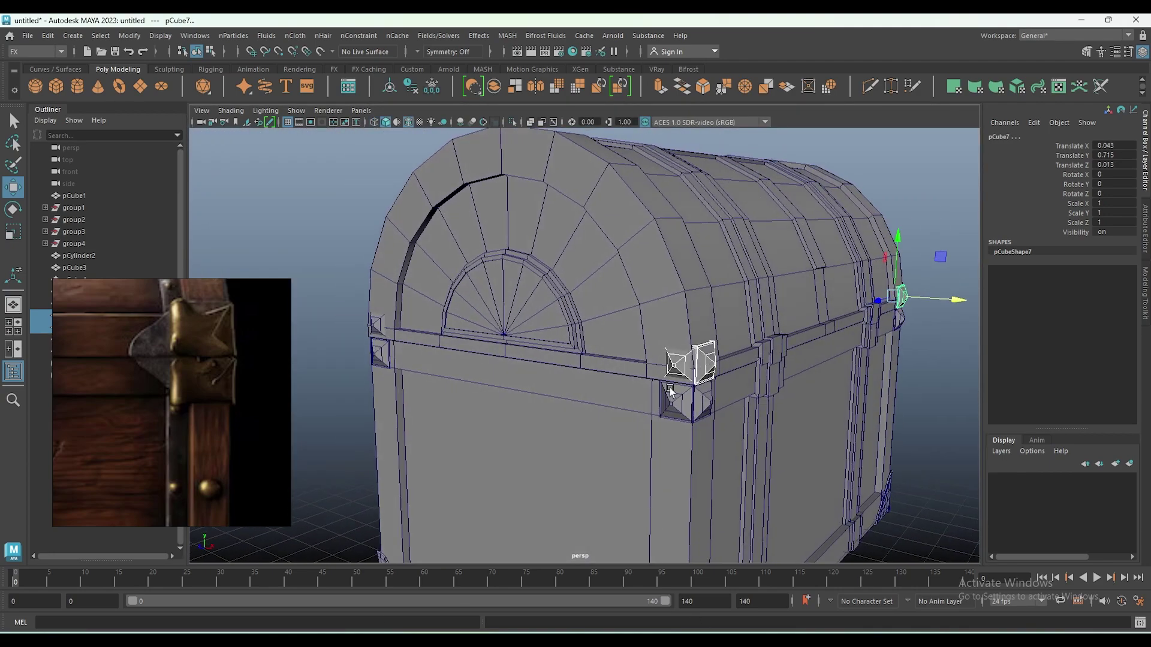
{"action": "left_click_drag", "start_coordinate": [670, 387], "coordinate": [779, 384], "text": "alt"}
{"action": "key", "text": "ctrl+shift+d"}
{"action": "key", "text": "space"}
{"action": "scroll", "coordinate": [500, 472], "scroll_direction": "up", "scroll_amount": 2}
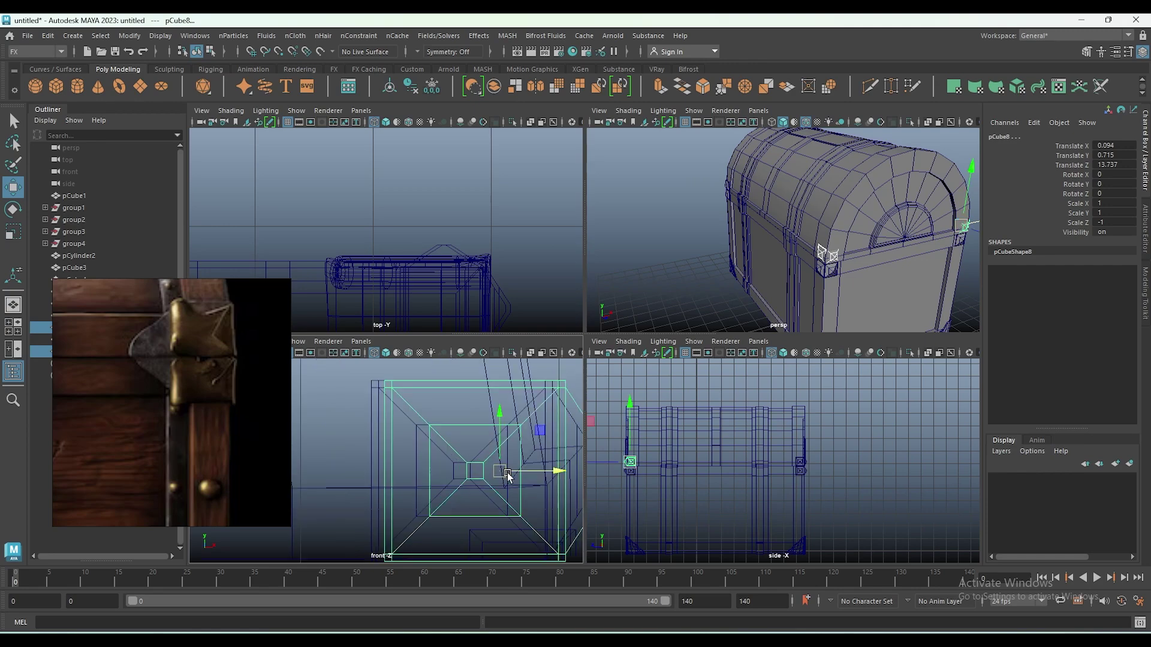
{"action": "scroll", "coordinate": [500, 472], "scroll_direction": "down", "scroll_amount": 5}
{"action": "scroll", "coordinate": [500, 472], "scroll_direction": "up", "scroll_amount": 3}
{"action": "scroll", "coordinate": [714, 419], "scroll_direction": "up", "scroll_amount": 3}
{"action": "scroll", "coordinate": [752, 467], "scroll_direction": "up", "scroll_amount": 3}
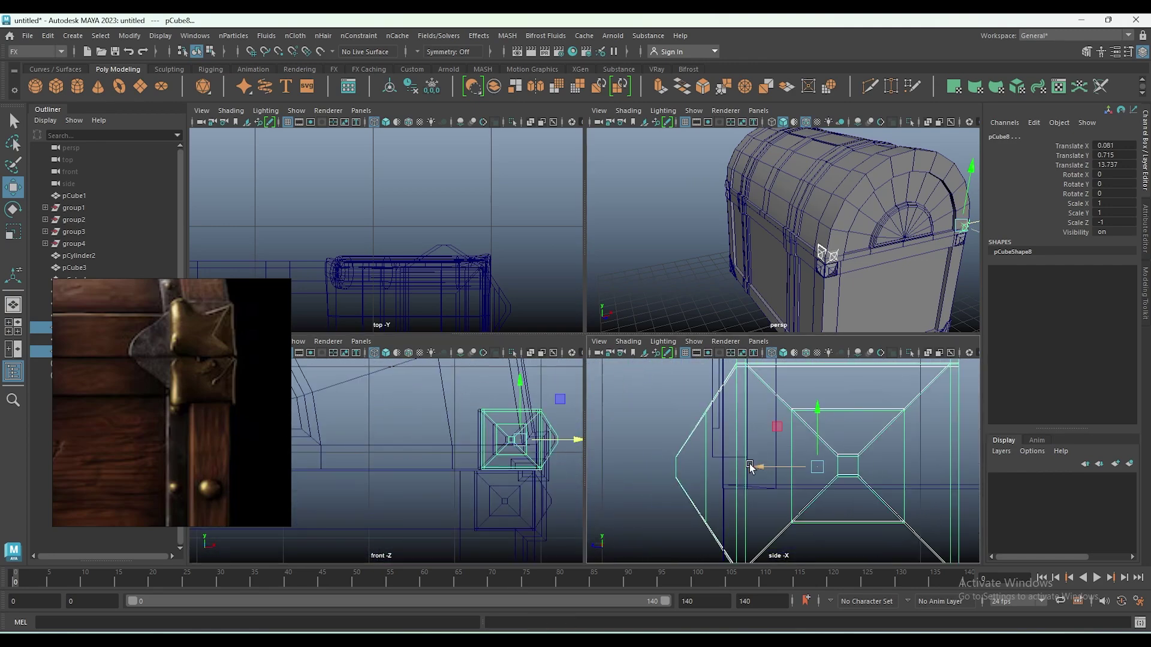
{"action": "scroll", "coordinate": [475, 454], "scroll_direction": "down", "scroll_amount": 3}
Duplicate and flip the far-side bracket so each front corner has two stacked studs.
{"action": "left_click_drag", "start_coordinate": [689, 240], "coordinate": [598, 237], "text": "alt"}
{"action": "left_click", "coordinate": [720, 256]}
{"action": "key", "text": "space"}
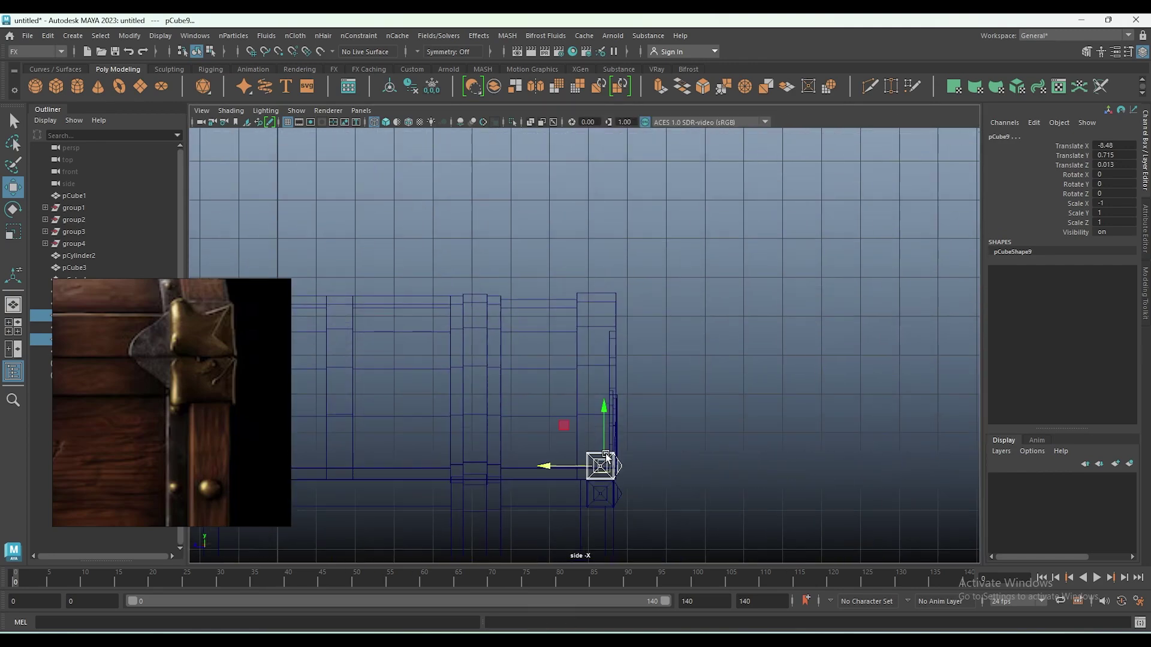
{"action": "key", "text": "ctrl+shift+d"}
{"action": "key", "text": "space"}
{"action": "key", "text": "space"}
{"action": "left_click_drag", "start_coordinate": [693, 442], "coordinate": [555, 434], "text": "alt"}
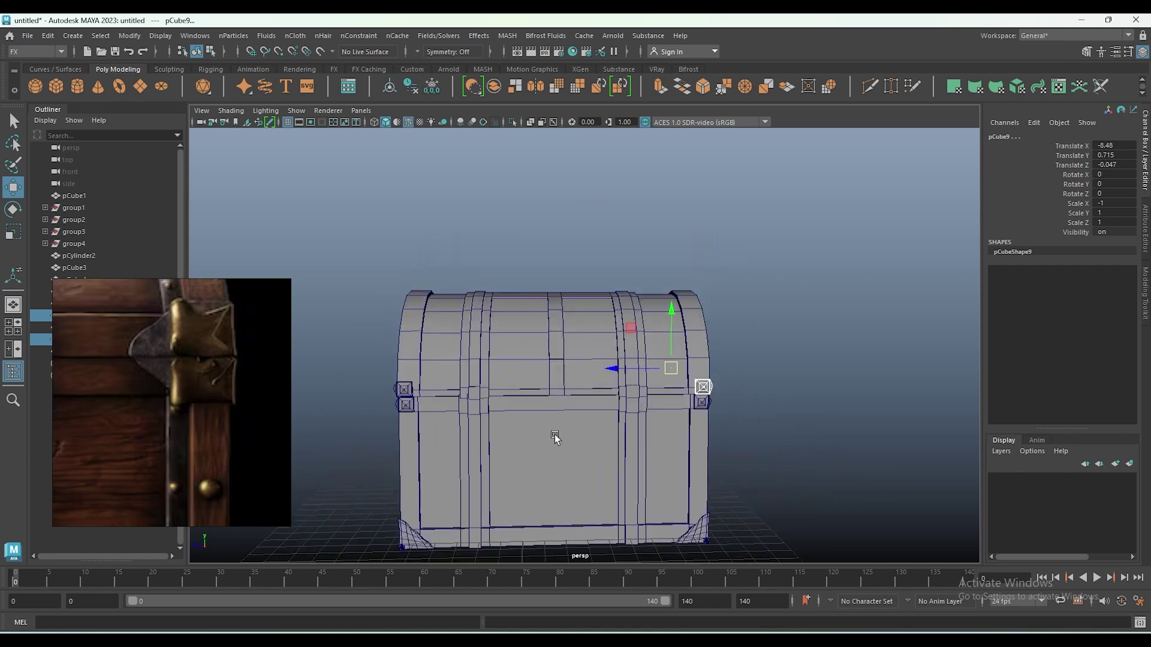
{"action": "scroll", "coordinate": [724, 429], "scroll_direction": "down", "scroll_amount": 3}
{"action": "scroll", "coordinate": [724, 429], "scroll_direction": "up", "scroll_amount": 5}
{"action": "left_click", "coordinate": [139, 414]}
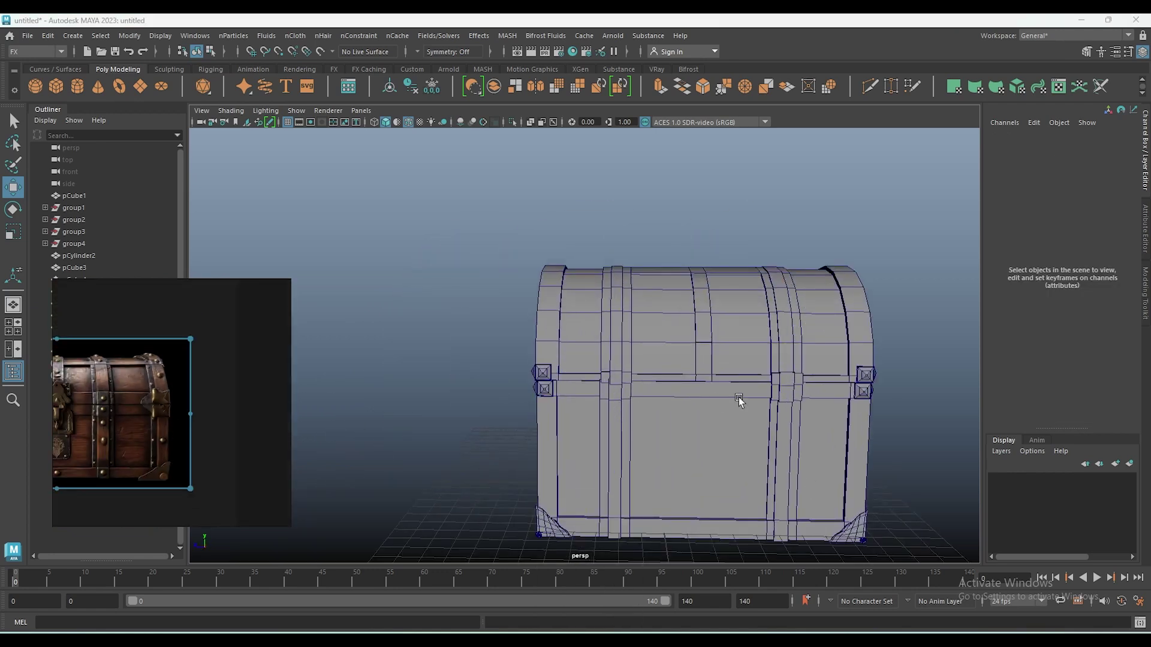
Draw a small polygon sphere, radius 0.195, in the side view.
{"action": "left_click_drag", "start_coordinate": [740, 398], "coordinate": [855, 416], "text": "alt"}
{"action": "scroll", "coordinate": [186, 359], "scroll_direction": "up", "scroll_amount": 3}
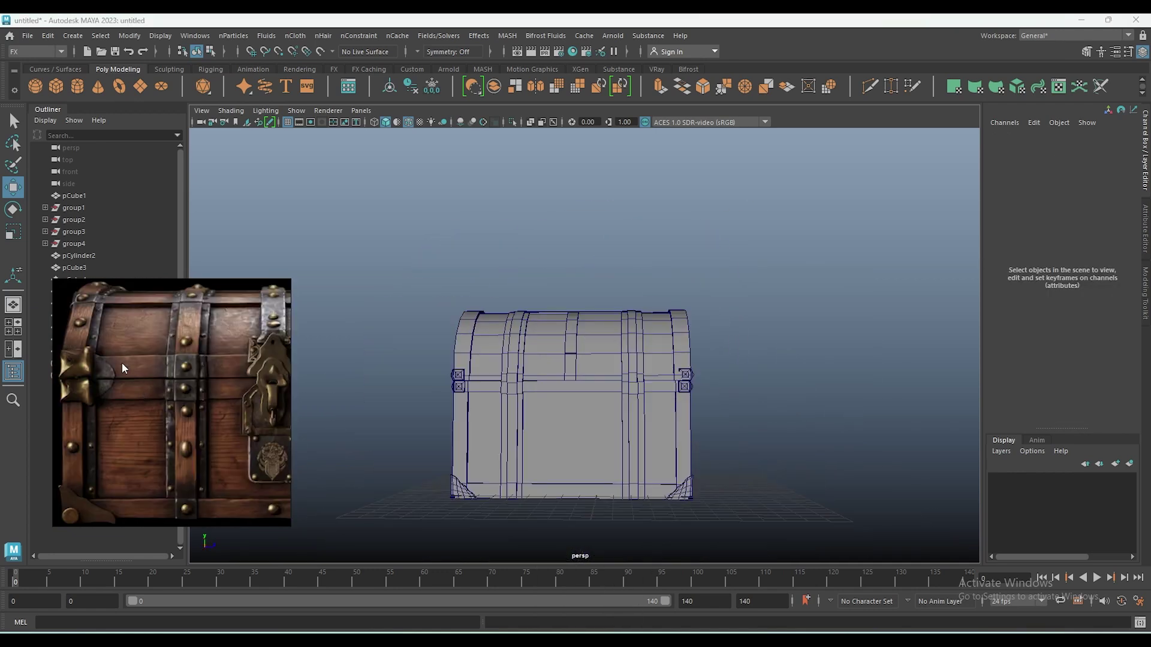
{"action": "scroll", "coordinate": [461, 480], "scroll_direction": "up", "scroll_amount": 2}
{"action": "middle_click_drag", "start_coordinate": [455, 487], "coordinate": [559, 451], "text": "alt"}
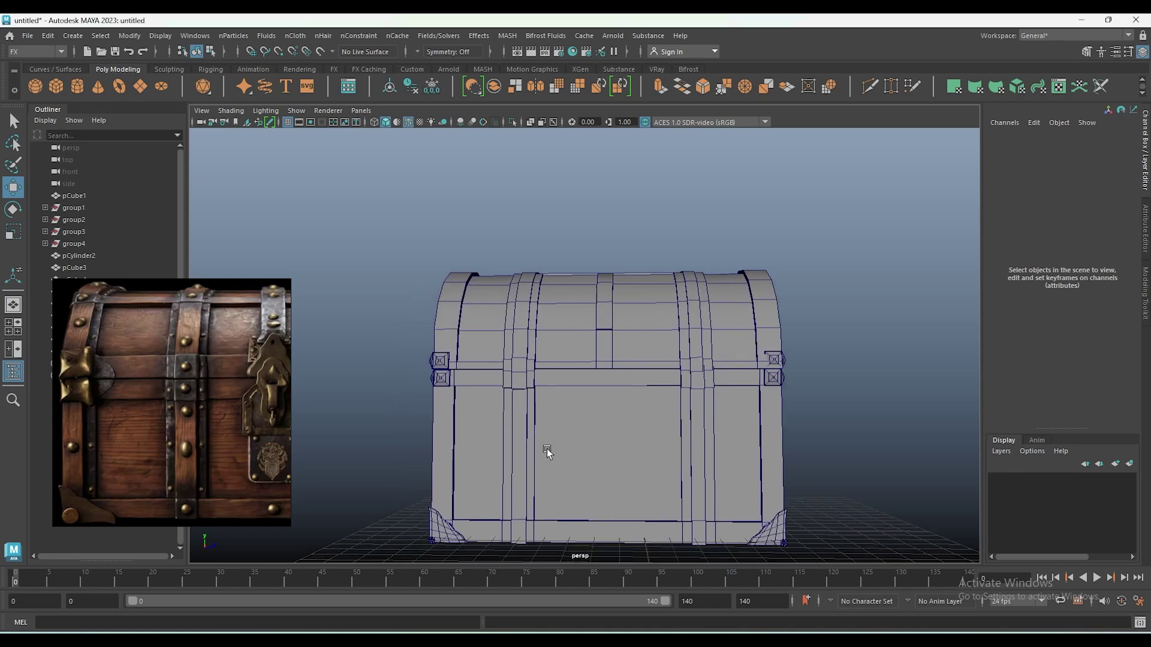
{"action": "scroll", "coordinate": [497, 455], "scroll_direction": "up", "scroll_amount": 5}
{"action": "left_click", "coordinate": [77, 86]}
{"action": "key", "text": "space"}
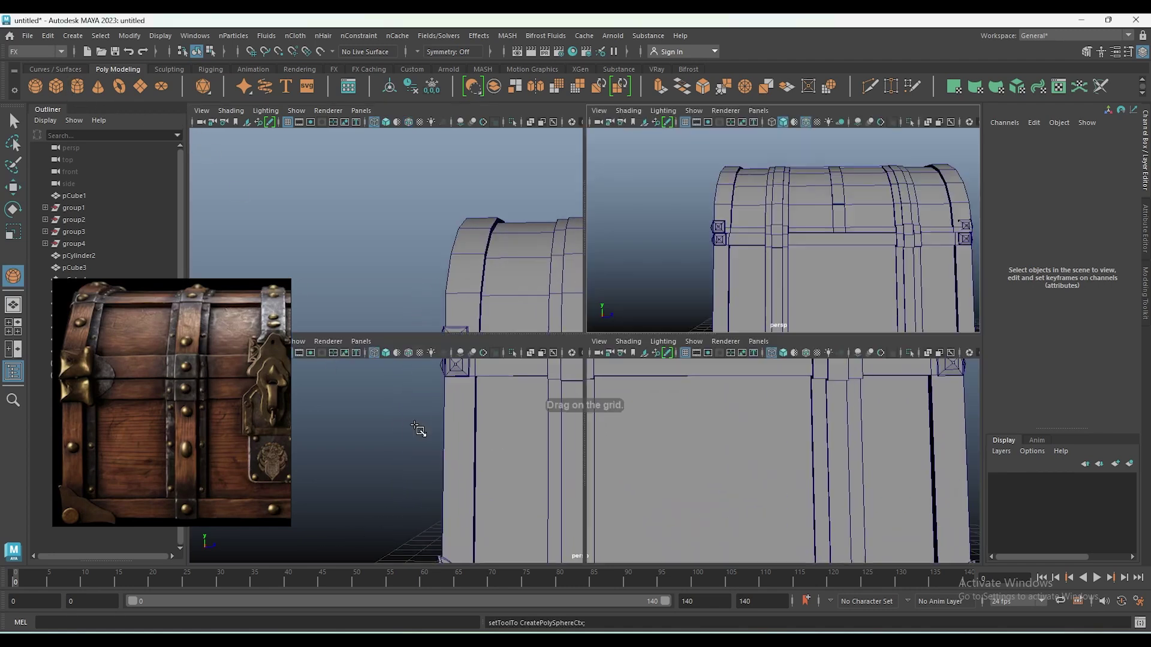
{"action": "key", "text": "space"}
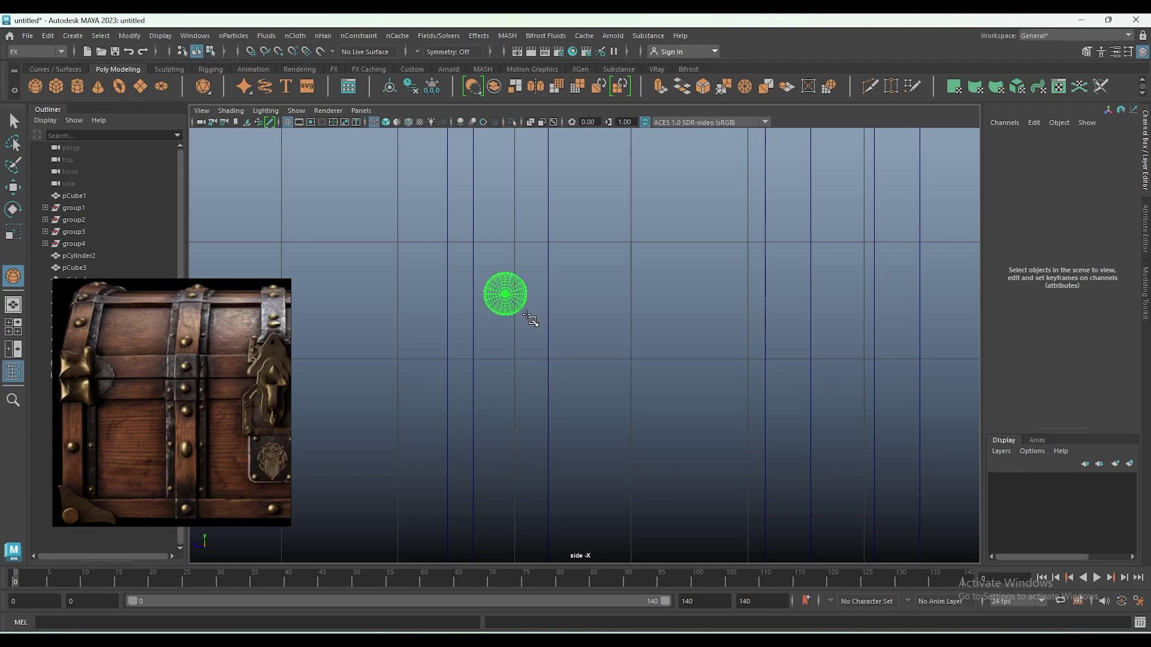
{"action": "left_click_drag", "start_coordinate": [531, 319], "coordinate": [531, 319]}
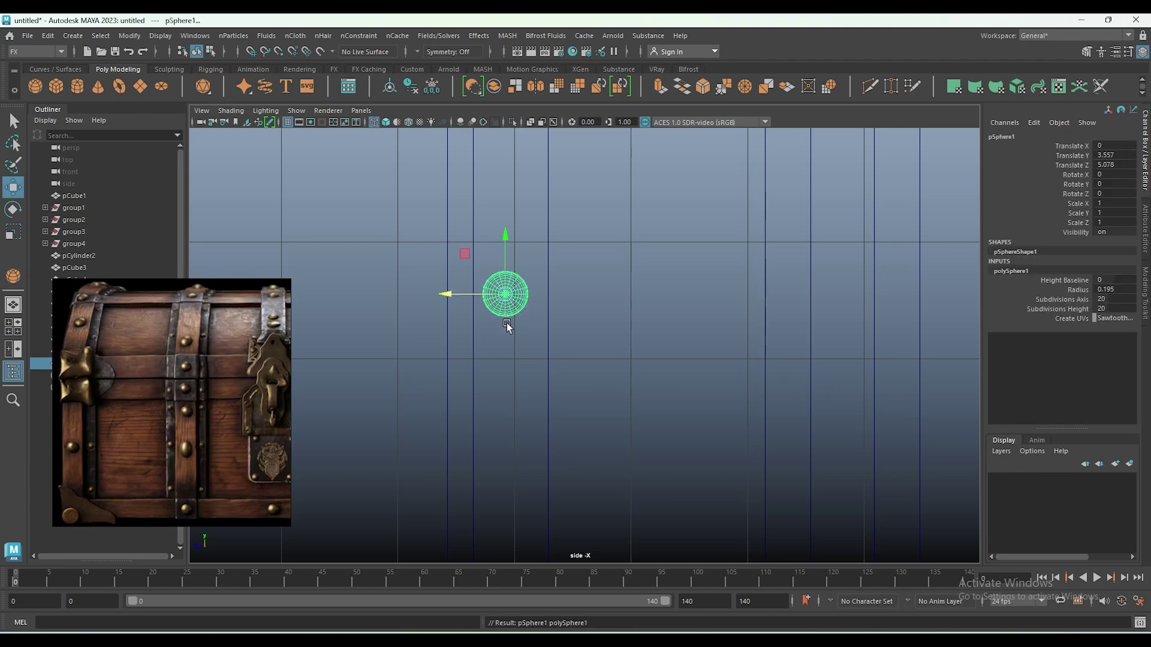
Move the sphere against the chest's front wall at Translate X 6.902.
{"action": "key", "text": "space"}
{"action": "key", "text": "space"}
{"action": "left_click_drag", "start_coordinate": [744, 390], "coordinate": [487, 429], "text": "alt"}
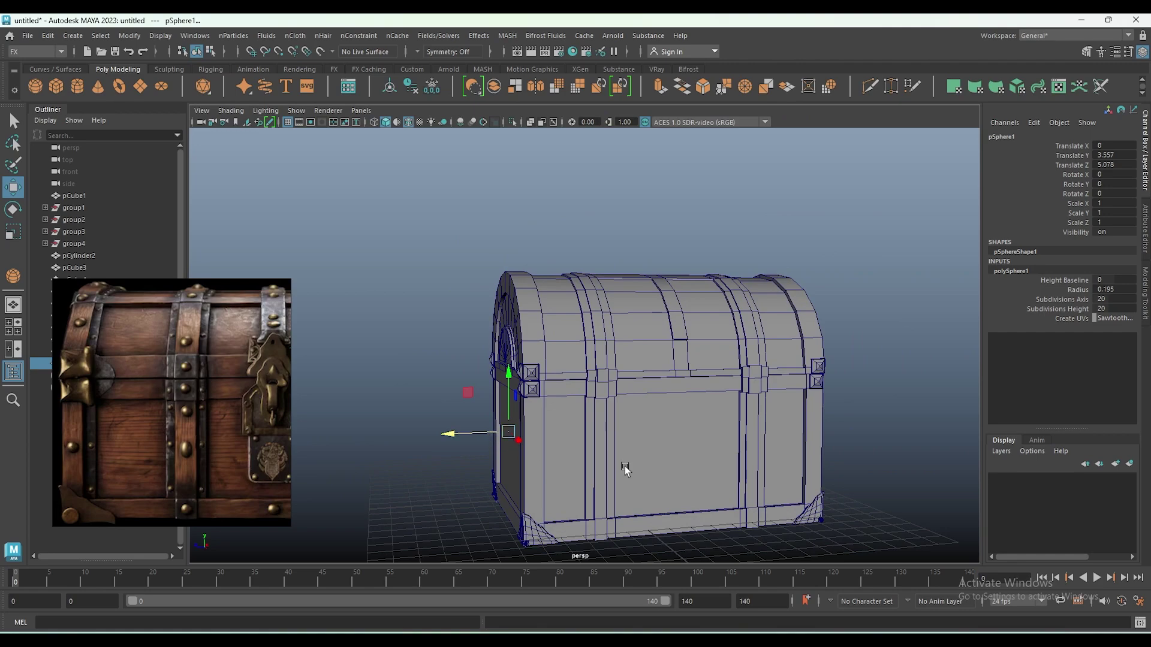
{"action": "left_click_drag", "start_coordinate": [624, 470], "coordinate": [515, 511], "text": "alt"}
{"action": "key", "text": "space"}
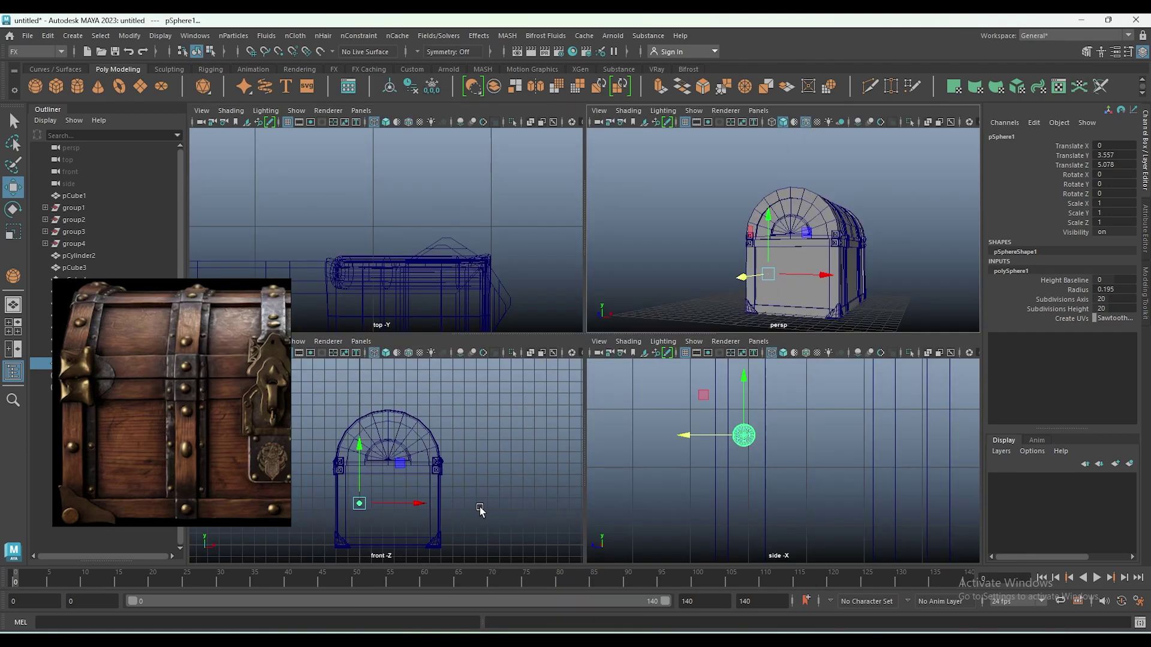
{"action": "left_click_drag", "start_coordinate": [698, 437], "coordinate": [675, 440]}
{"action": "left_click_drag", "start_coordinate": [826, 276], "coordinate": [891, 298]}
{"action": "key", "text": "space"}
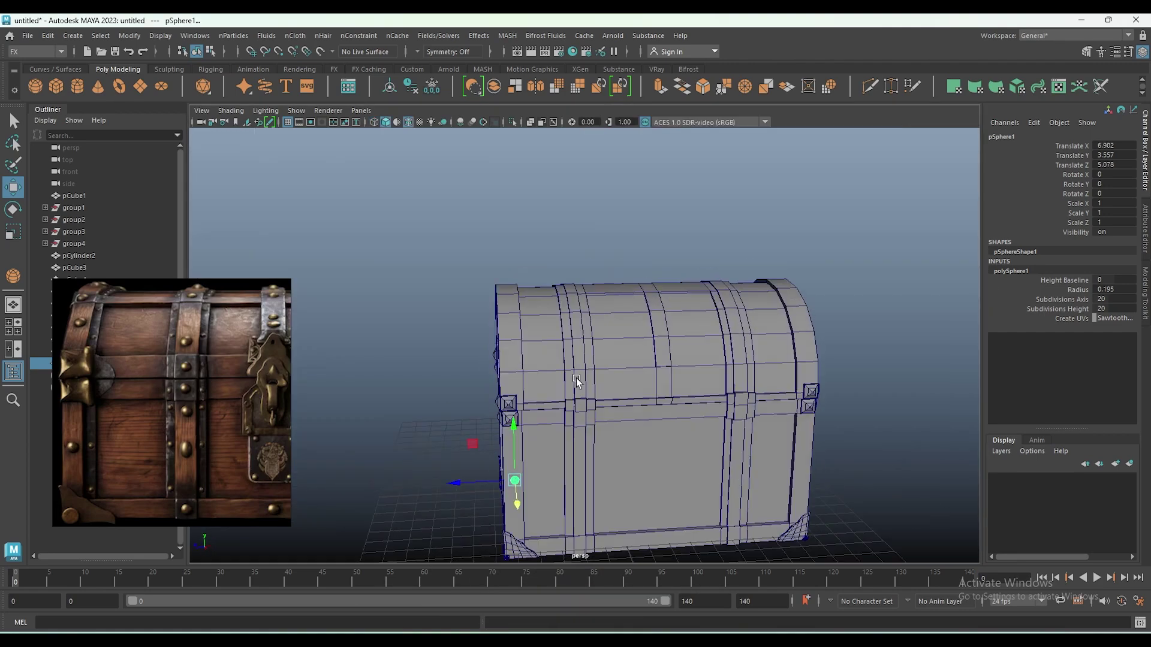
{"action": "scroll", "coordinate": [563, 313], "scroll_direction": "up", "scroll_amount": 5}
{"action": "key", "text": "space"}
{"action": "right_click_drag", "start_coordinate": [667, 290], "coordinate": [631, 219]}
Delete half of the sphere's faces to make a half-sphere rivet.
{"action": "left_click_drag", "start_coordinate": [695, 372], "coordinate": [646, 444]}
{"action": "key", "text": "Delete"}
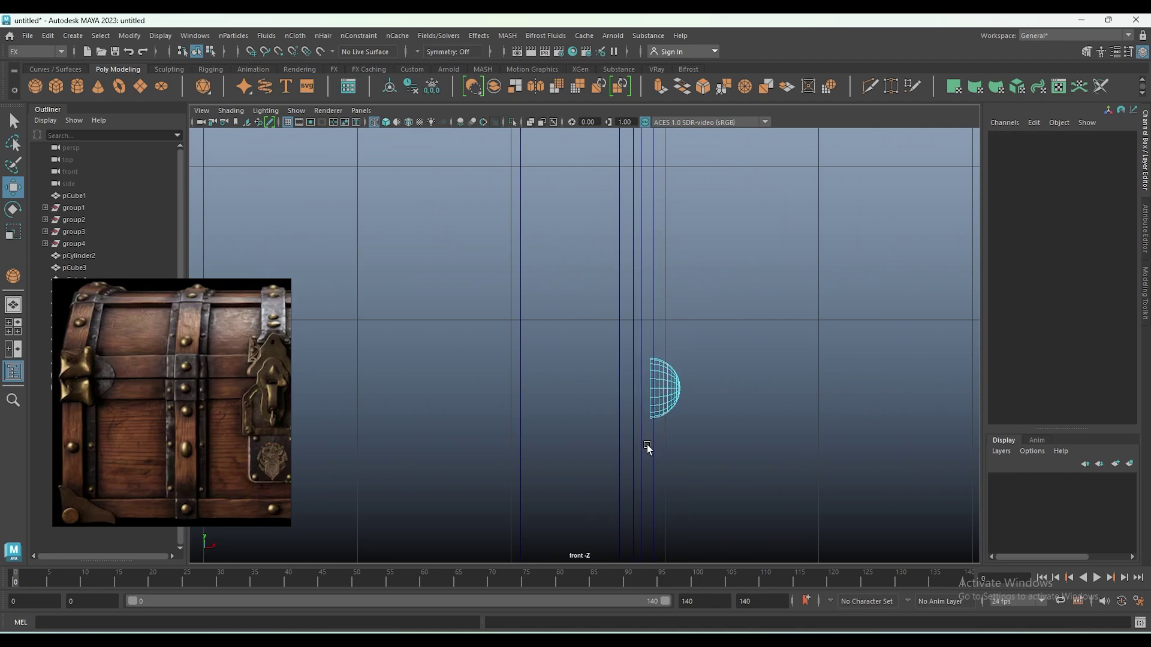
{"action": "key", "text": "space"}
{"action": "middle_click_drag", "start_coordinate": [646, 444], "coordinate": [656, 421], "text": "alt"}
{"action": "scroll", "coordinate": [599, 413], "scroll_direction": "down", "scroll_amount": 5}
Duplicate the rivet and move the copy up the vertical corner edge.
{"action": "key", "text": "ctrl+d"}
{"action": "middle_click_drag", "start_coordinate": [489, 431], "coordinate": [488, 404]}
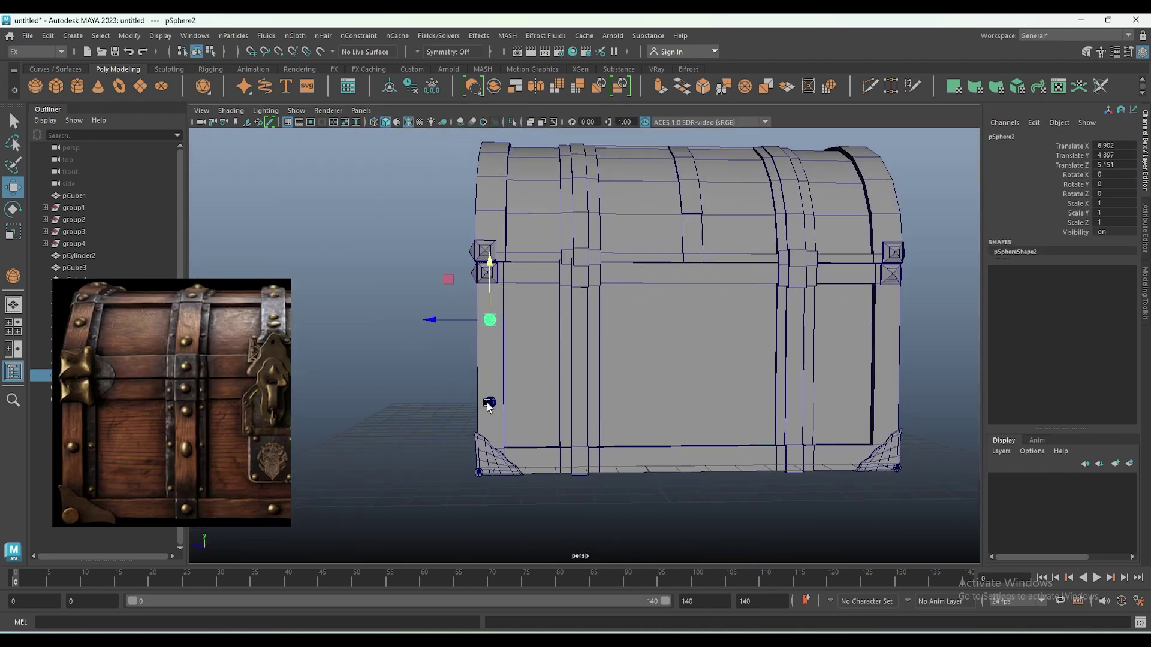
{"action": "left_click", "coordinate": [887, 400]}
{"action": "left_click_drag", "start_coordinate": [863, 412], "coordinate": [807, 415], "text": "alt"}
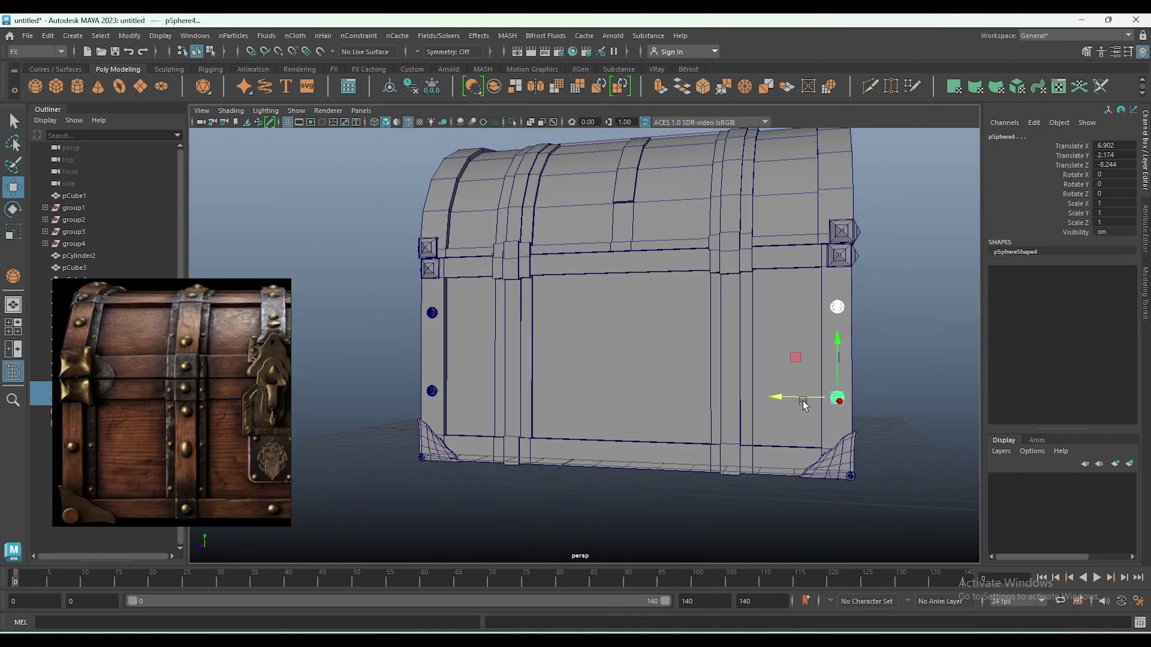
{"action": "left_click_drag", "start_coordinate": [903, 444], "coordinate": [747, 411], "text": "alt"}
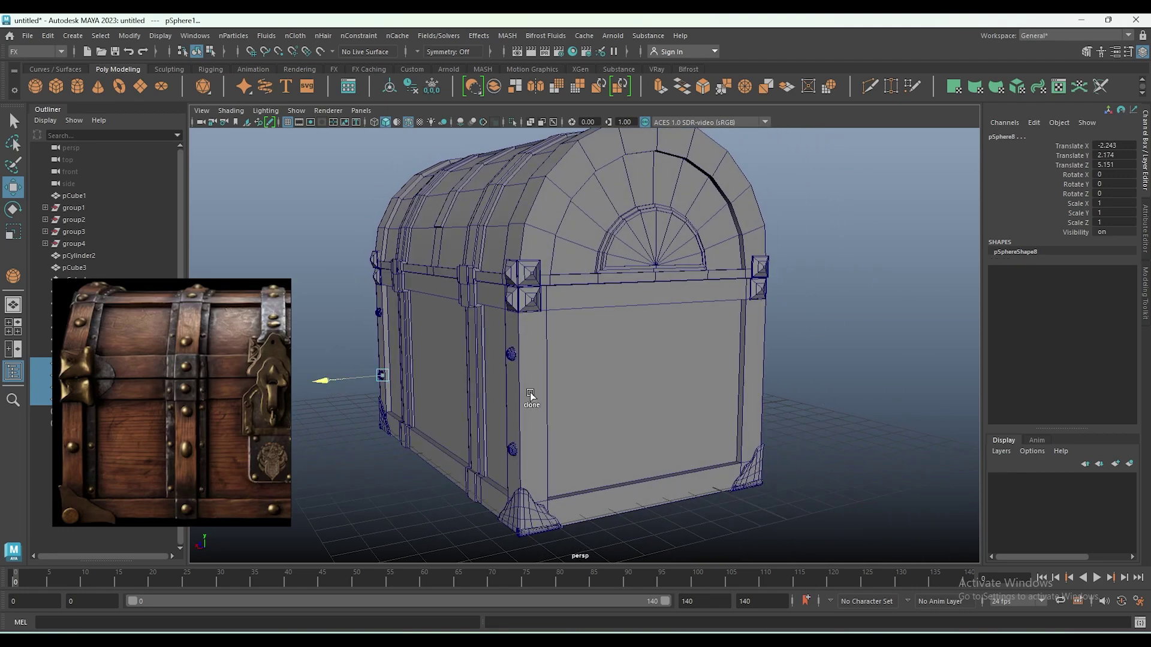
{"action": "type", "text": "-1"}
Mirror a rivet copy with Scale X -1 and place it on the side at Translate X -2.005.
{"action": "key", "text": "Return"}
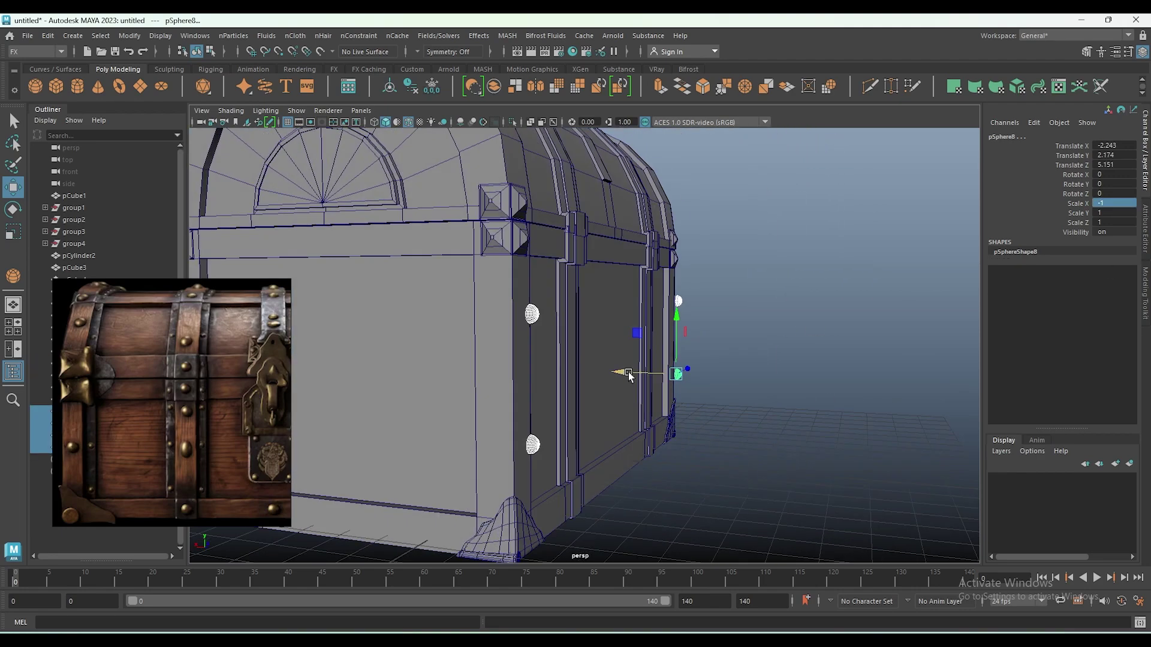
{"action": "left_click_drag", "start_coordinate": [628, 372], "coordinate": [616, 375]}
{"action": "key", "text": "space"}
{"action": "mouse_move", "coordinate": [825, 283]}
{"action": "left_mouse_down", "text": "alt"}
{"action": "mouse_move", "coordinate": [761, 300]}
{"action": "mouse_move", "coordinate": [773, 211]}
{"action": "mouse_move", "coordinate": [732, 262]}
{"action": "mouse_move", "coordinate": [747, 269]}
{"action": "left_mouse_up", "text": "alt"}
{"action": "scroll", "coordinate": [760, 288], "scroll_direction": "up", "scroll_amount": 5}
{"action": "scroll", "coordinate": [747, 268], "scroll_direction": "up", "scroll_amount": 3}
{"action": "scroll", "coordinate": [750, 267], "scroll_direction": "up", "scroll_amount": 3}
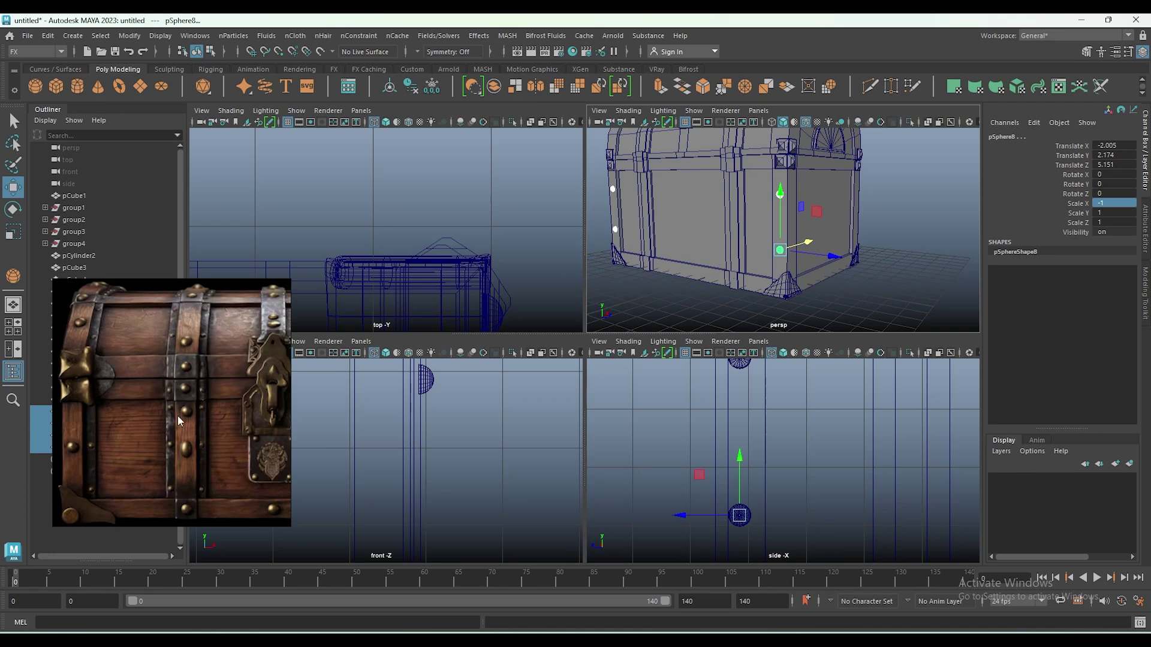
Lower the rivet copy onto the bottom band at Y 0.191, frame it, and switch to scaling.
{"action": "left_click", "coordinate": [115, 425]}
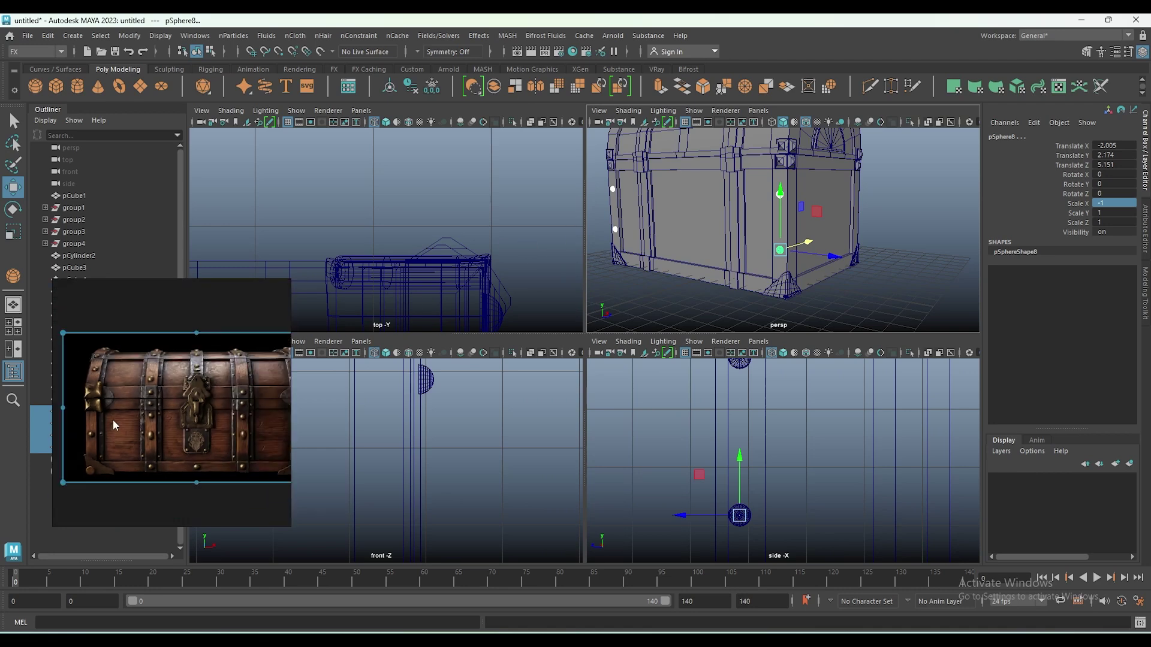
{"action": "left_click_drag", "start_coordinate": [743, 213], "coordinate": [741, 258]}
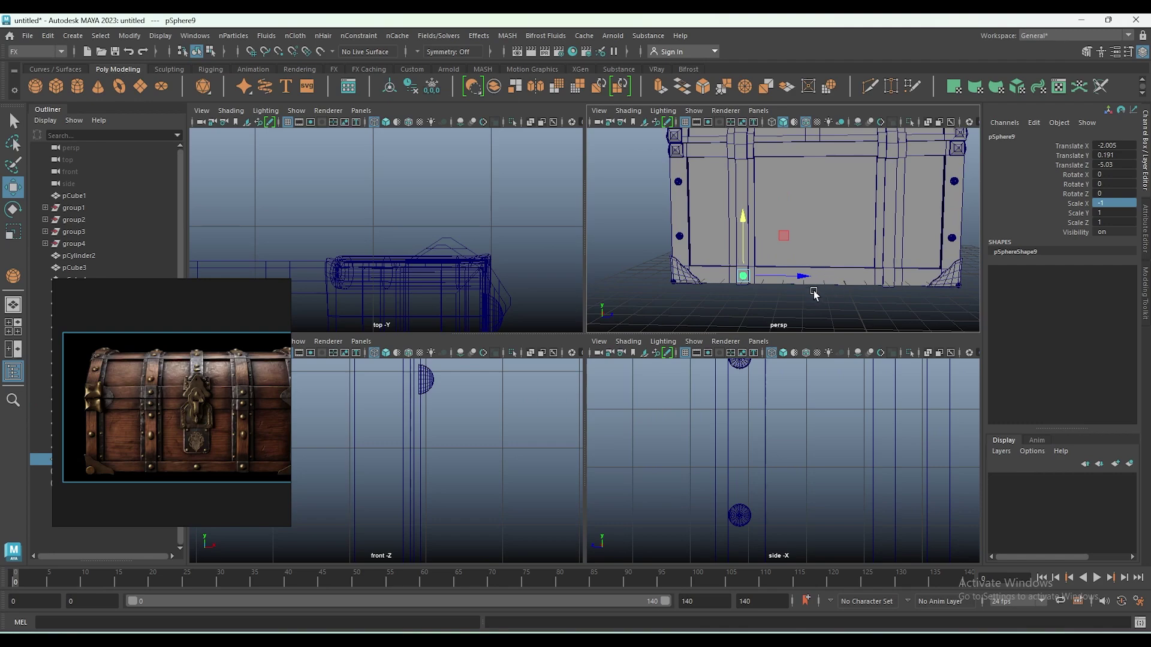
{"action": "key", "text": "space"}
{"action": "key", "text": "f"}
{"action": "key", "text": "r"}
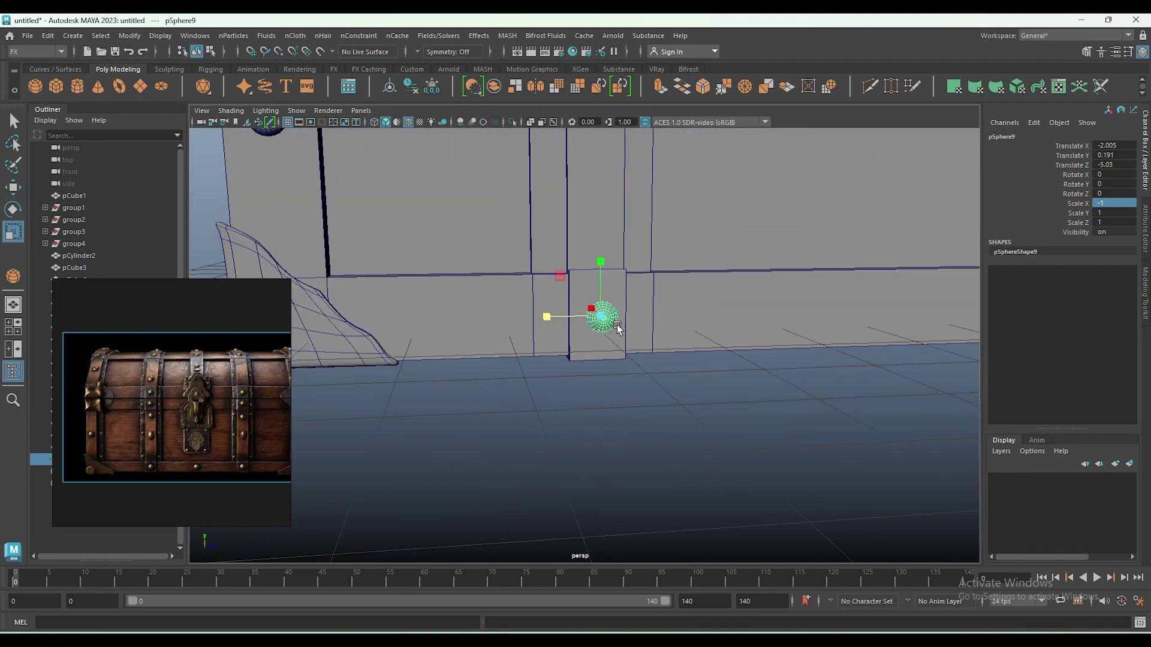
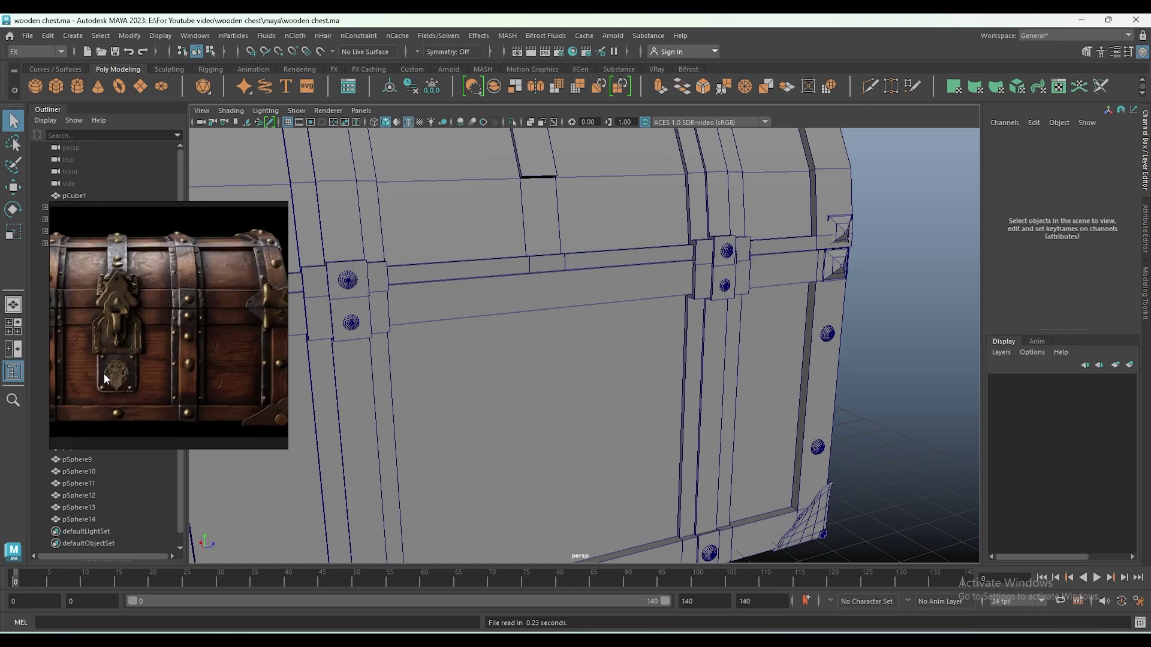
Import the chest reference photo as an image plane in the side view.
{"action": "key", "text": "space"}
{"action": "key", "text": "f"}
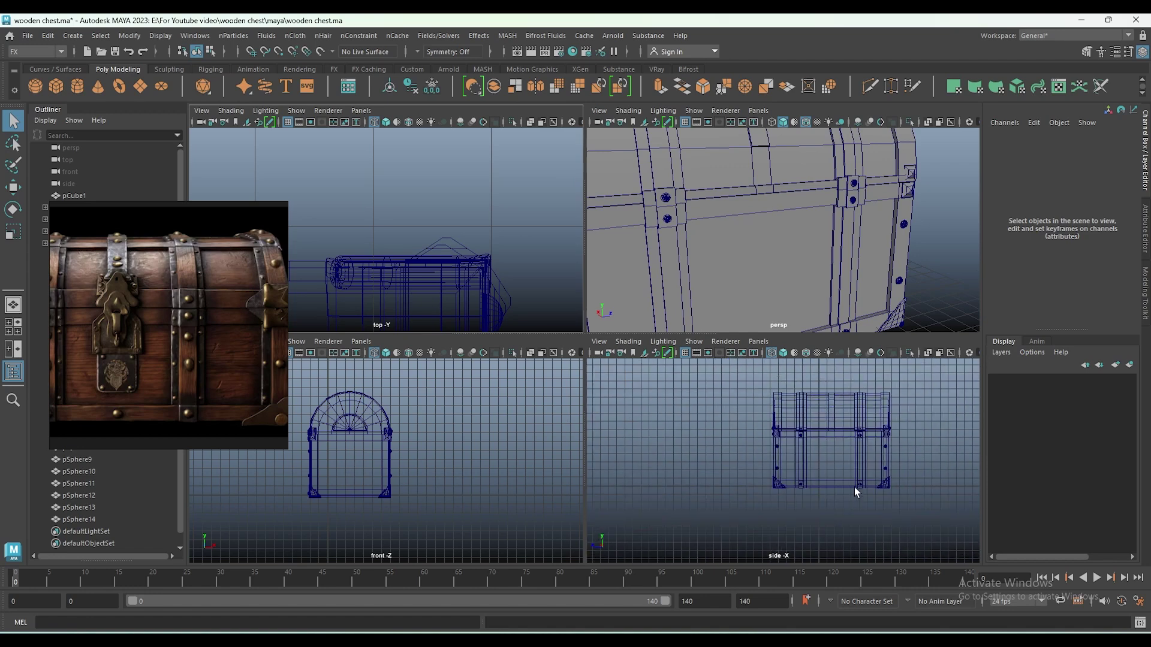
{"action": "middle_click_drag", "start_coordinate": [852, 483], "coordinate": [765, 492], "text": "alt"}
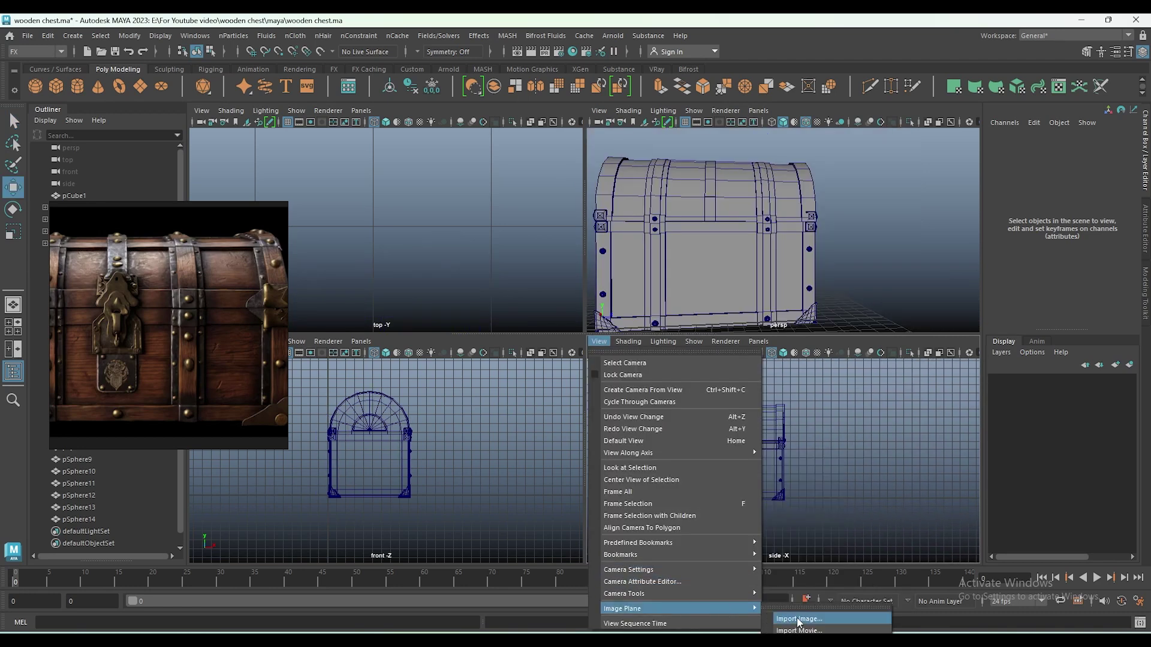
{"action": "left_click", "coordinate": [800, 622]}
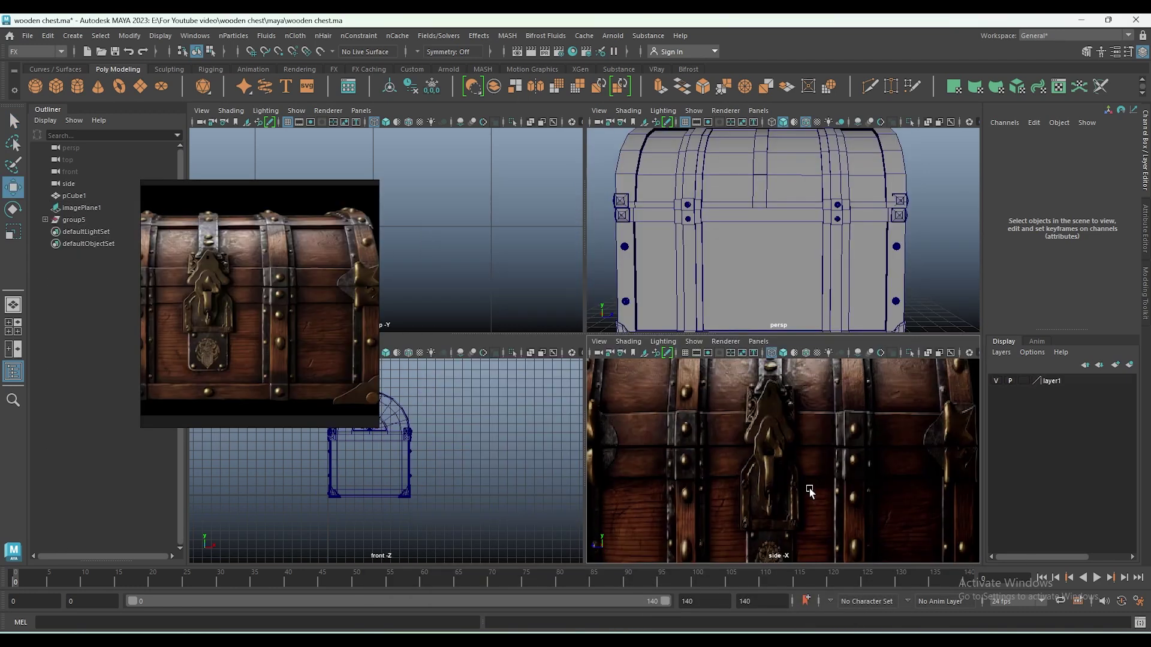
{"action": "key", "text": "space"}
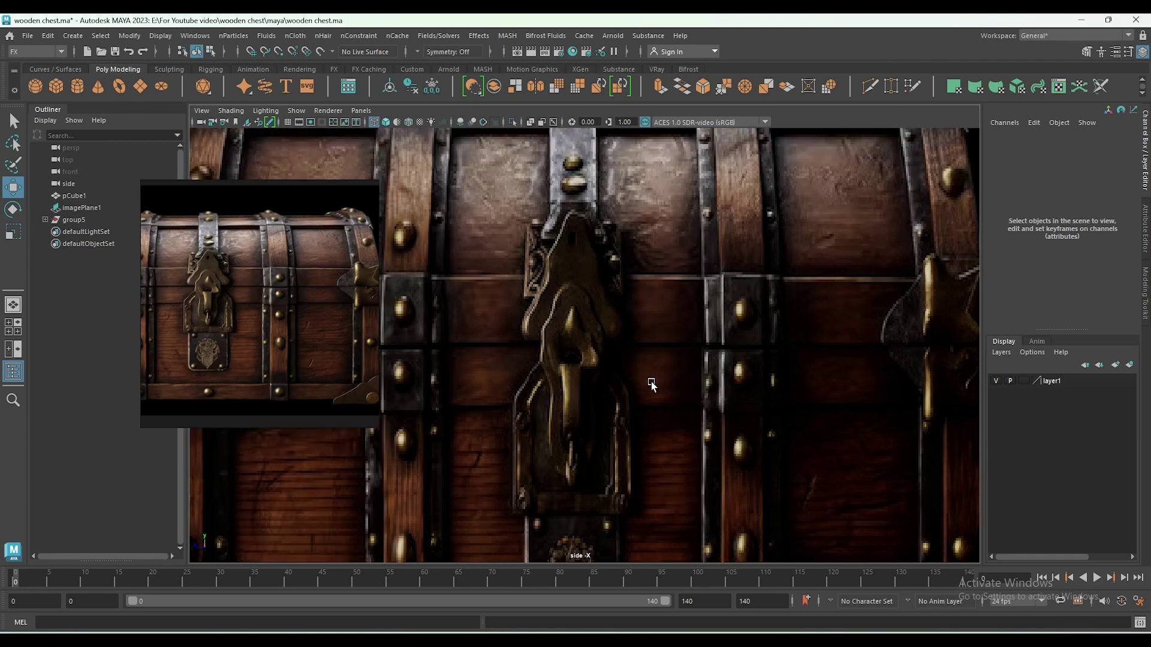
Draw a new polygon cube over the lock in the photo.
{"action": "scroll", "coordinate": [651, 382], "scroll_direction": "up", "scroll_amount": 2}
{"action": "scroll", "coordinate": [724, 437], "scroll_direction": "up", "scroll_amount": 2}
{"action": "scroll", "coordinate": [577, 360], "scroll_direction": "up", "scroll_amount": 2}
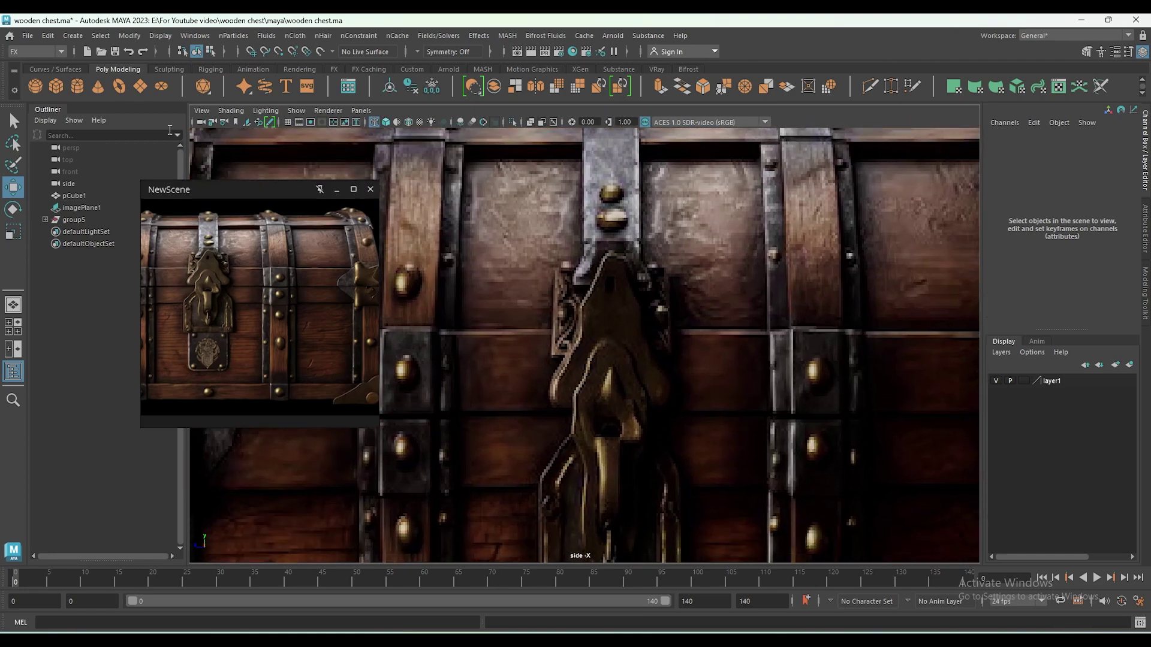
{"action": "left_click", "coordinate": [56, 86]}
{"action": "left_click_drag", "start_coordinate": [578, 282], "coordinate": [605, 318]}
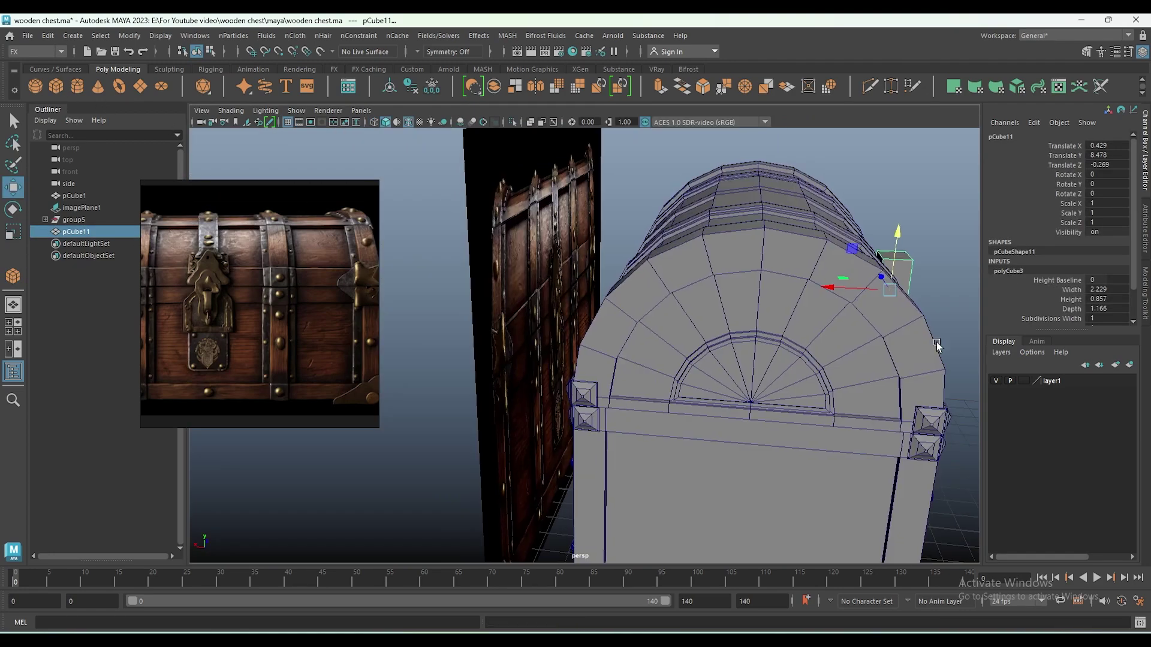
Move the box onto the photo and lock layer1 as a Reference layer.
{"action": "key", "text": "space"}
{"action": "scroll", "coordinate": [779, 462], "scroll_direction": "down", "scroll_amount": 2}
{"action": "left_click_drag", "start_coordinate": [899, 206], "coordinate": [681, 206]}
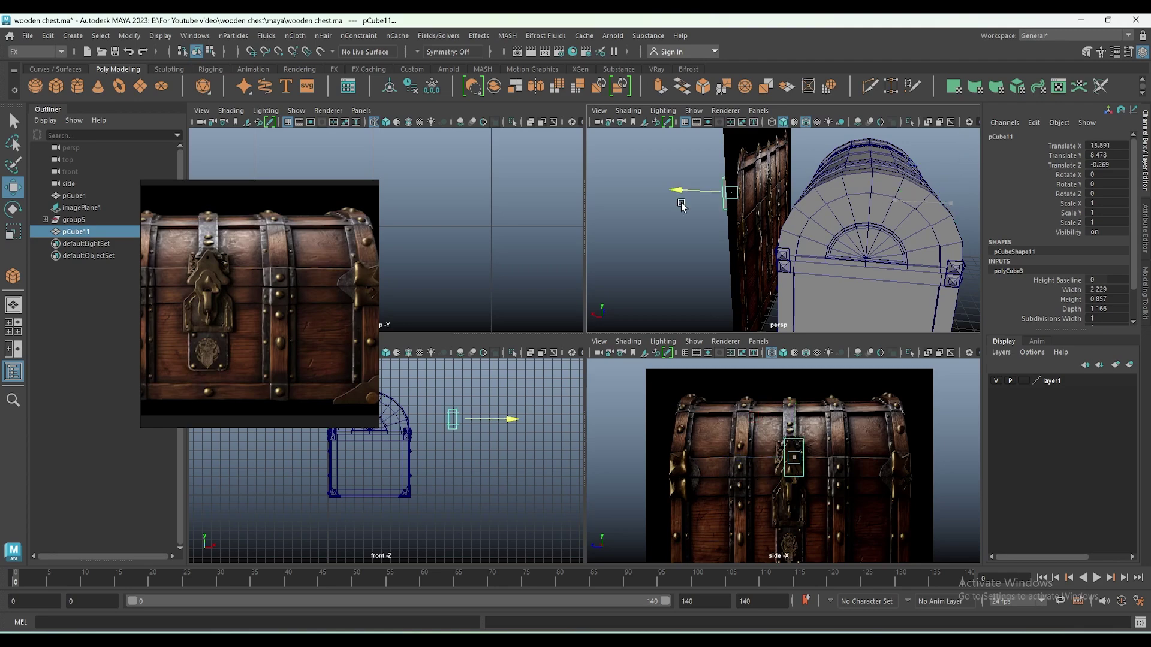
{"action": "left_click", "coordinate": [758, 228]}
{"action": "double_click", "coordinate": [1023, 382]}
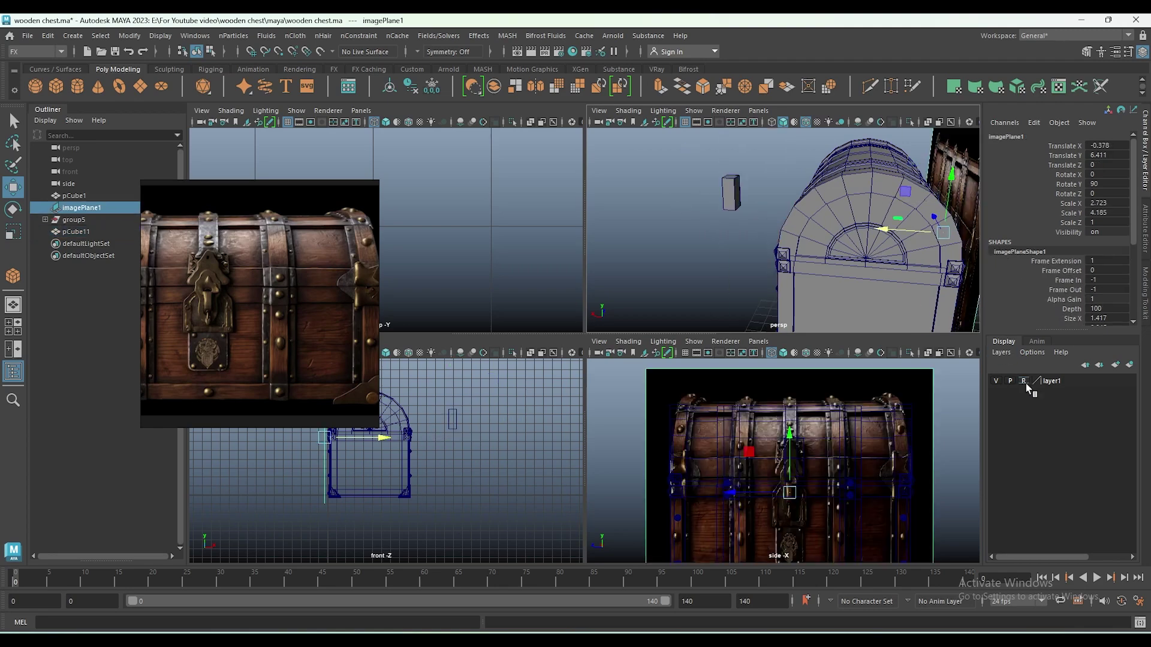
{"action": "left_click", "coordinate": [789, 509]}
{"action": "scroll", "coordinate": [788, 509], "scroll_direction": "up", "scroll_amount": 3}
Align pCube11 over the lock, then widen and raise its bottom vertices into a trapezoid.
{"action": "key", "text": "space"}
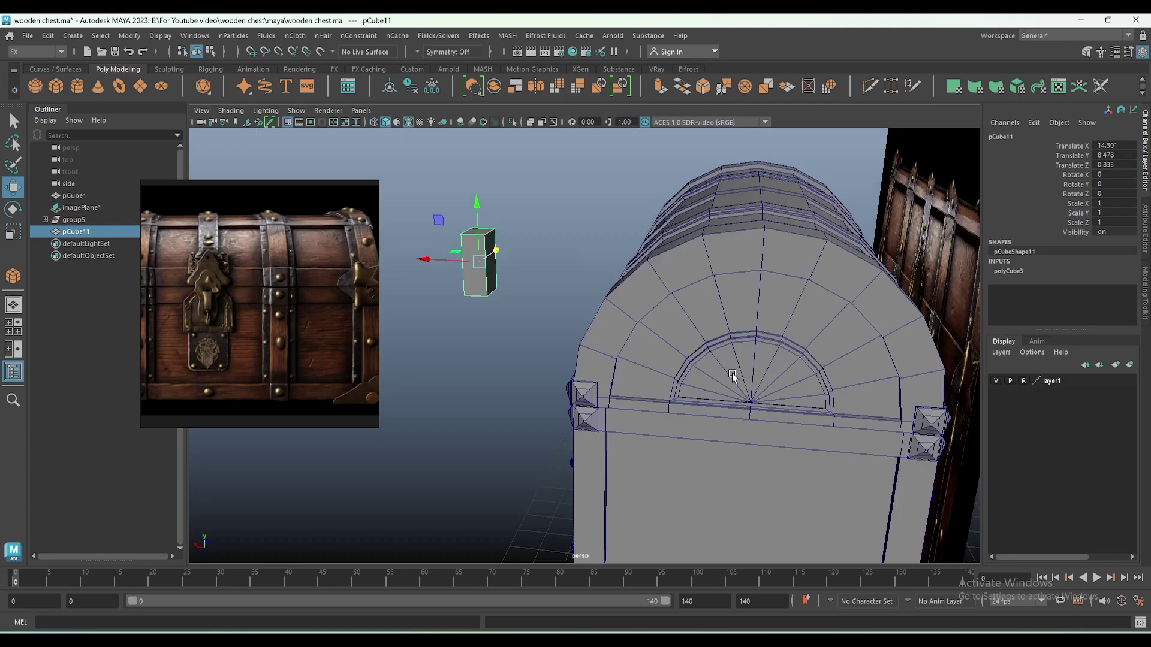
{"action": "key", "text": "space"}
{"action": "middle_click_drag", "start_coordinate": [657, 363], "coordinate": [588, 335]}
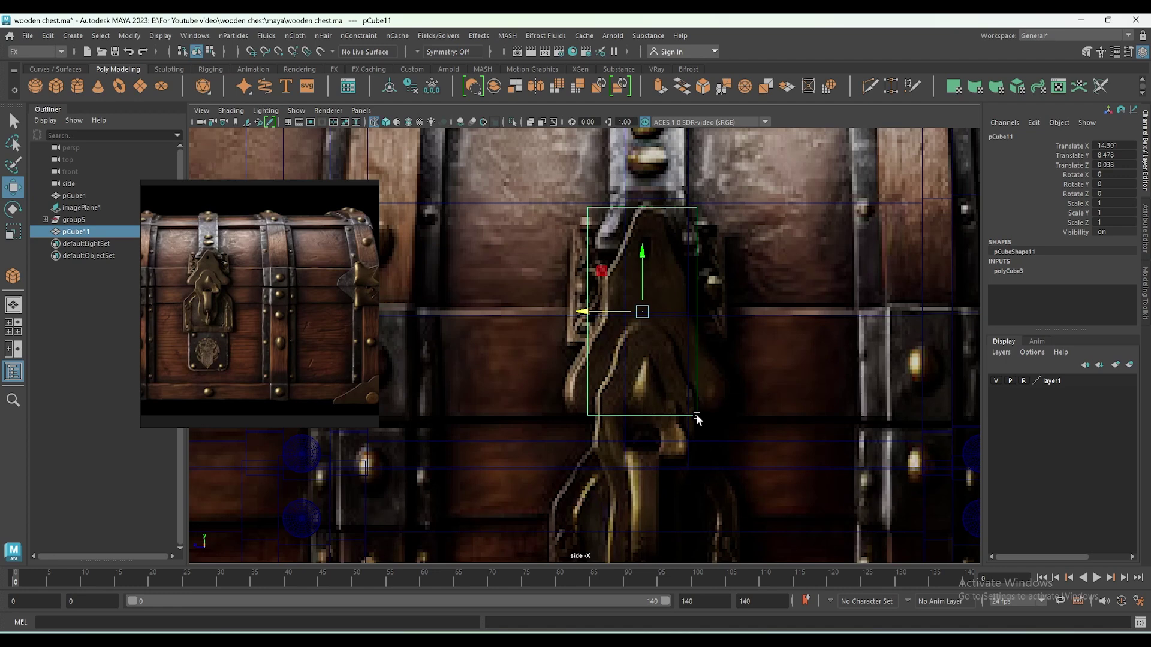
{"action": "right_click_drag", "start_coordinate": [638, 270], "coordinate": [602, 263]}
{"action": "left_click_drag", "start_coordinate": [567, 396], "coordinate": [822, 450]}
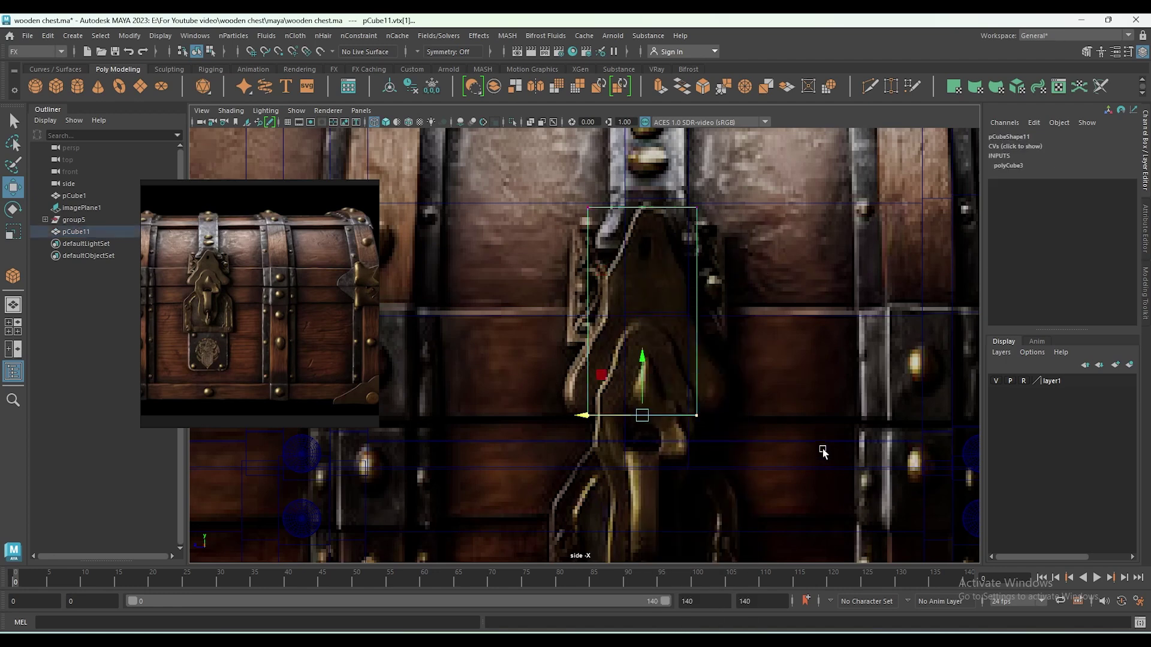
{"action": "key", "text": "r"}
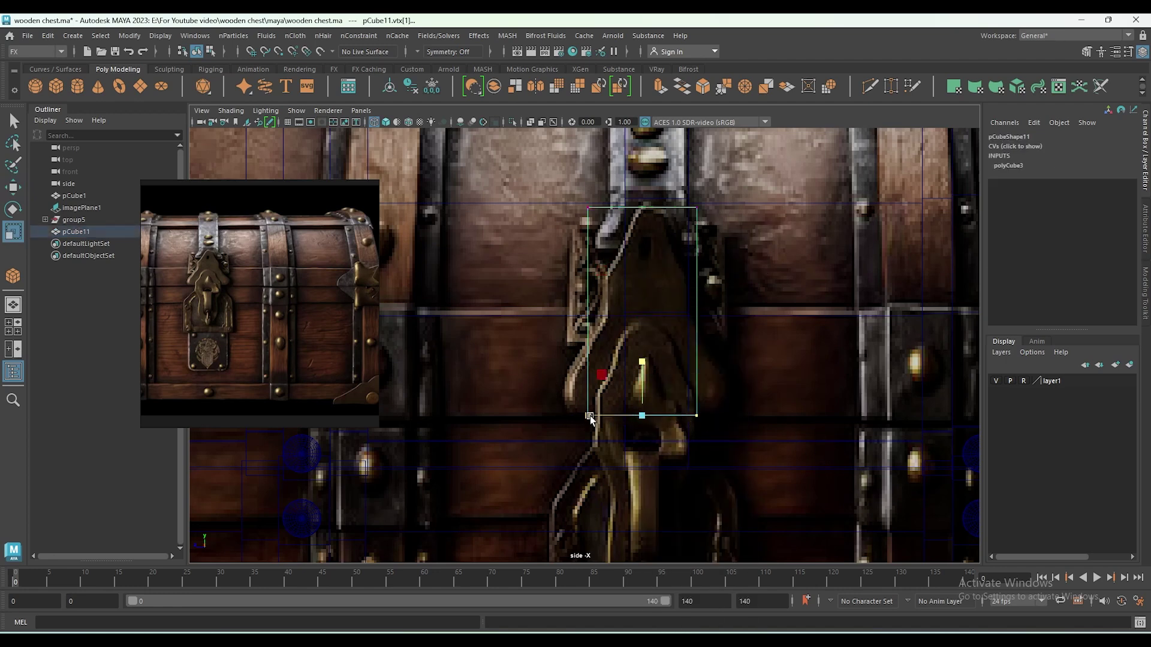
{"action": "left_click_drag", "start_coordinate": [590, 417], "coordinate": [577, 418]}
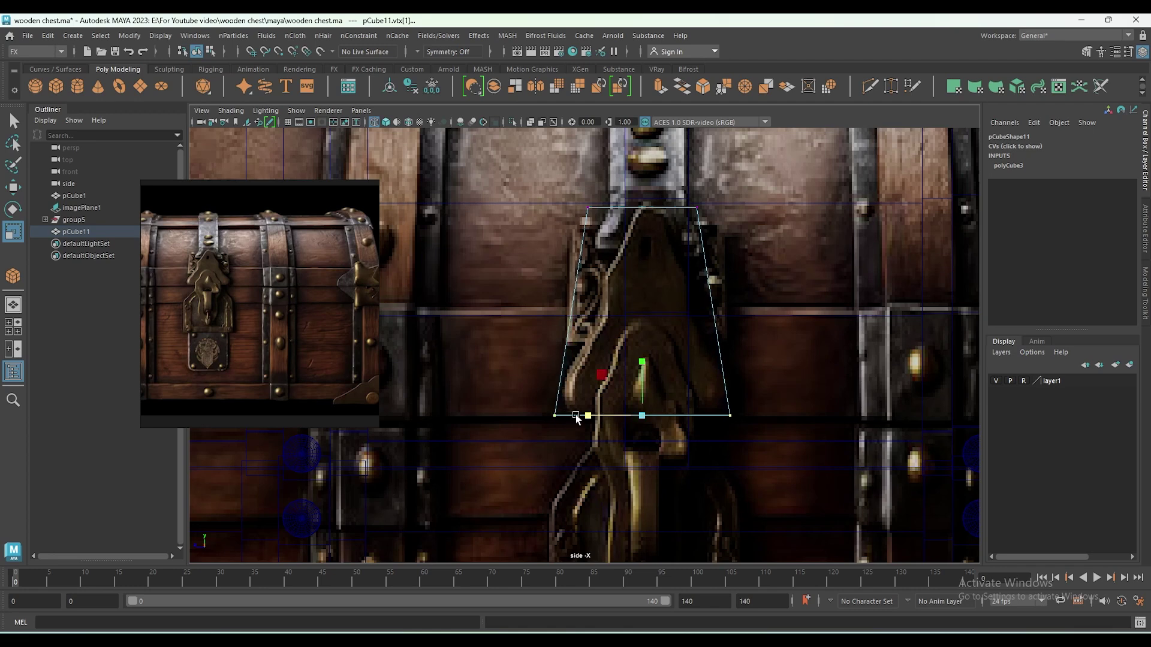
{"action": "key", "text": "w"}
{"action": "left_click_drag", "start_coordinate": [642, 382], "coordinate": [643, 377]}
Pinch the top vertices to a point, nudge the plate right, and pull the bottom-left corner out.
{"action": "left_click_drag", "start_coordinate": [551, 185], "coordinate": [776, 239]}
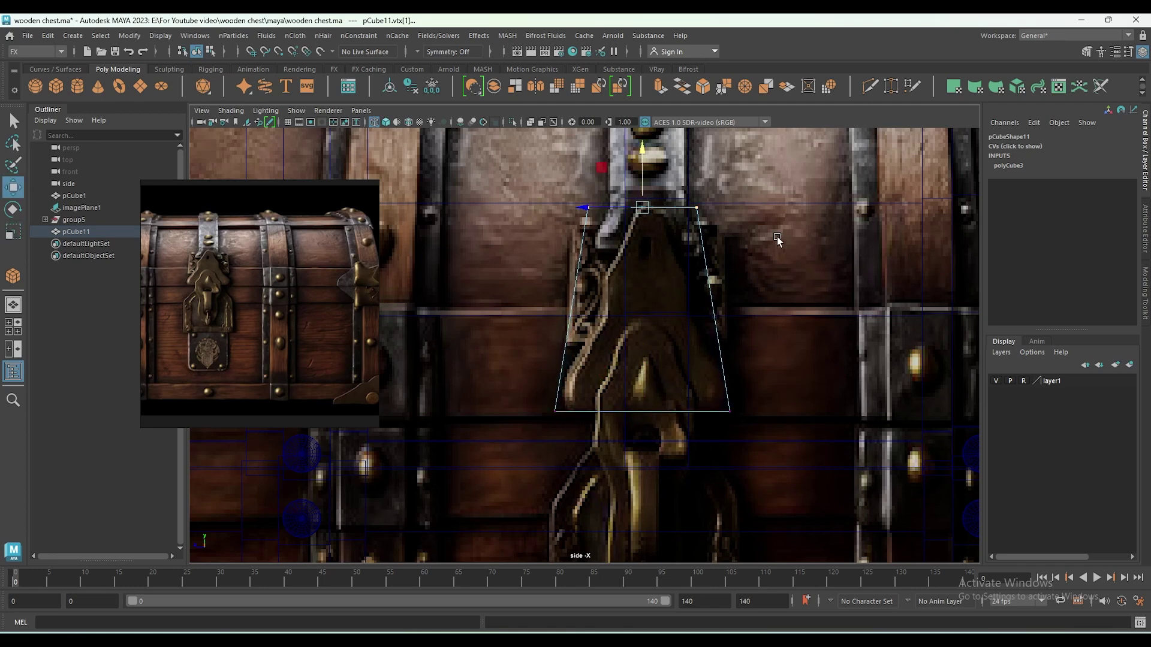
{"action": "key", "text": "r"}
{"action": "left_click_drag", "start_coordinate": [603, 217], "coordinate": [622, 216]}
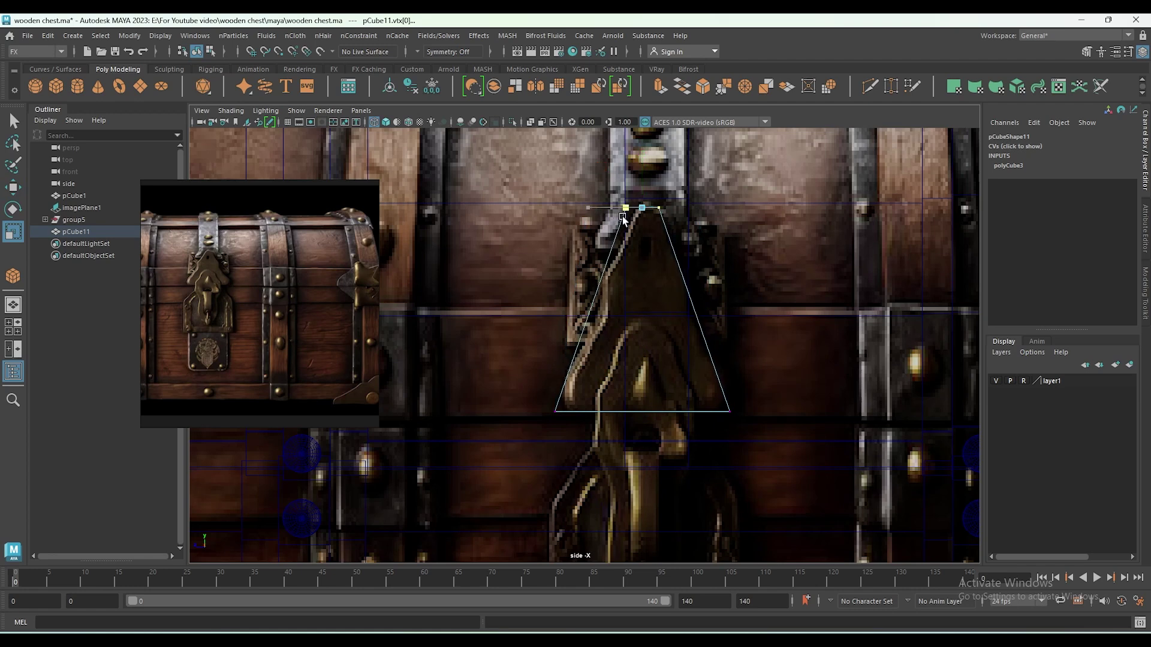
{"action": "key", "text": "w"}
{"action": "right_click_drag", "start_coordinate": [622, 223], "coordinate": [697, 204]}
{"action": "left_click_drag", "start_coordinate": [586, 312], "coordinate": [591, 312]}
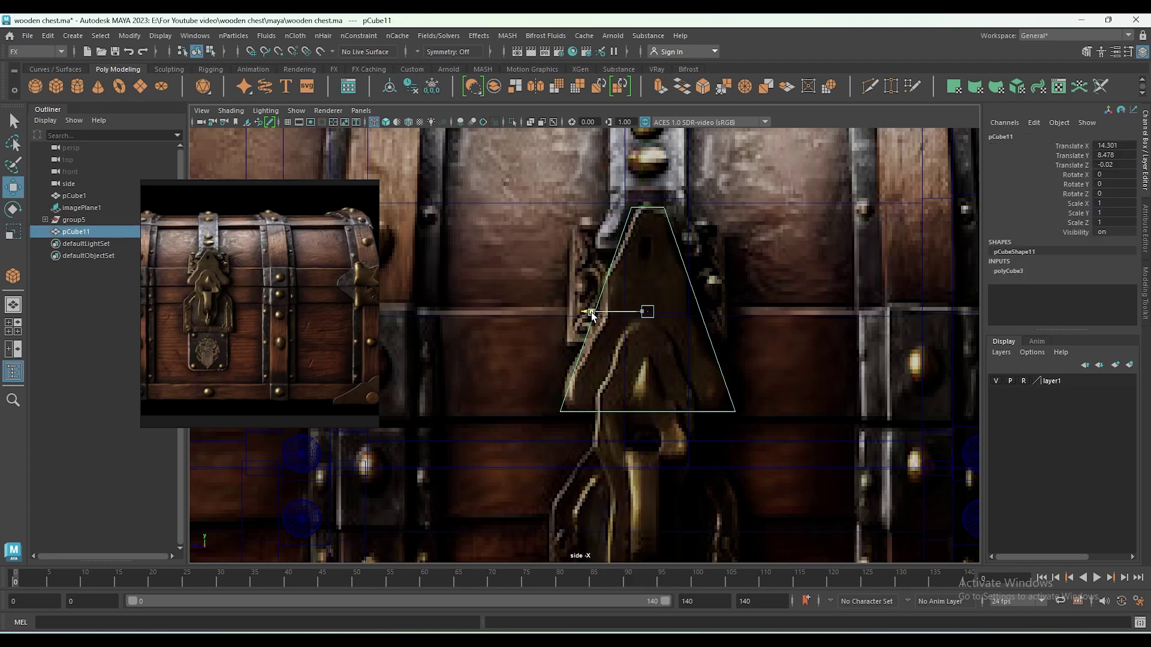
{"action": "right_click_drag", "start_coordinate": [590, 327], "coordinate": [617, 233]}
{"action": "left_click", "coordinate": [560, 412]}
{"action": "left_click_drag", "start_coordinate": [512, 413], "coordinate": [507, 417]}
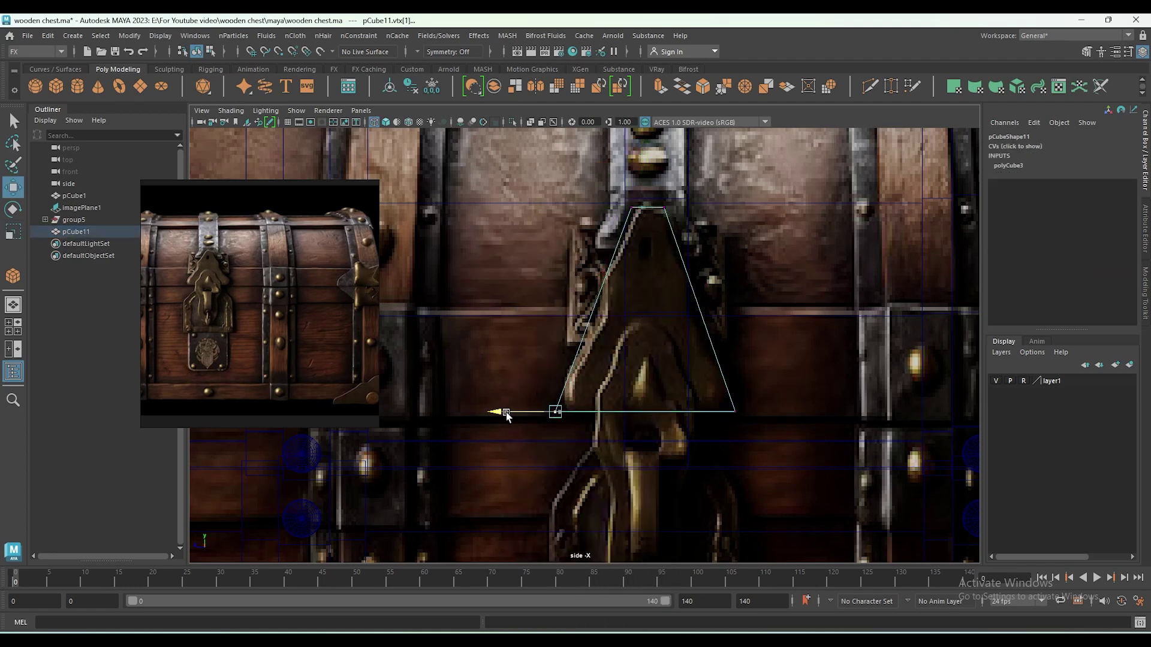
Multi-Cut a vertical centre loop and five horizontal loops into the plate.
{"action": "left_click", "coordinate": [872, 85]}
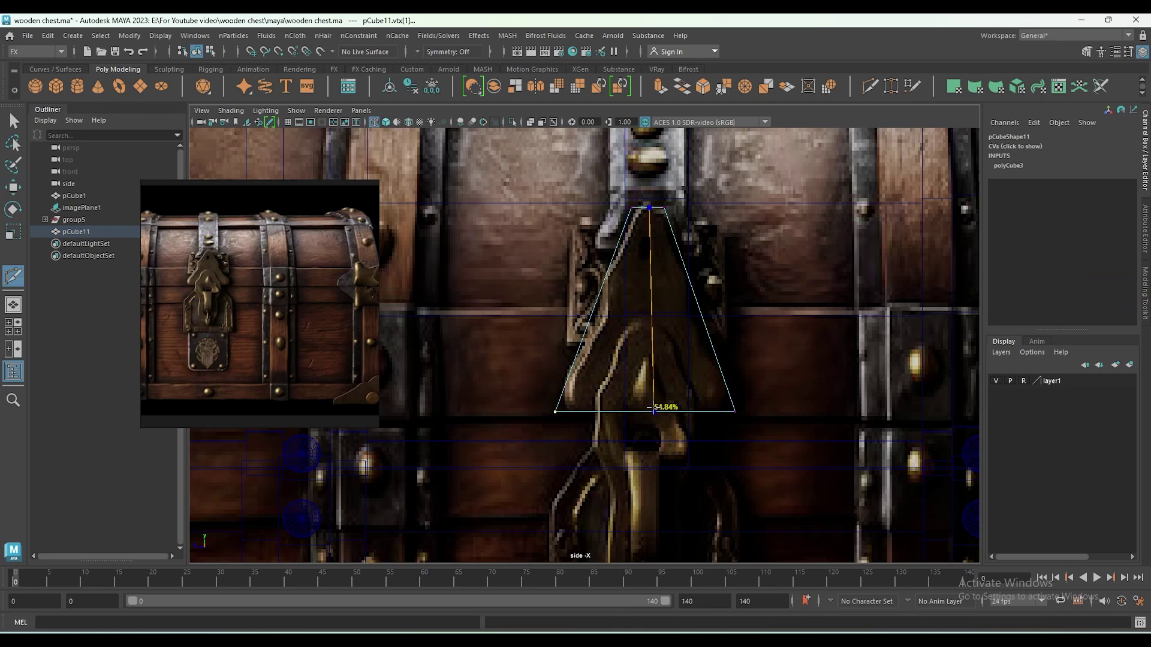
{"action": "left_click", "coordinate": [652, 408], "text": "ctrl"}
{"action": "left_click", "coordinate": [599, 319], "text": "ctrl"}
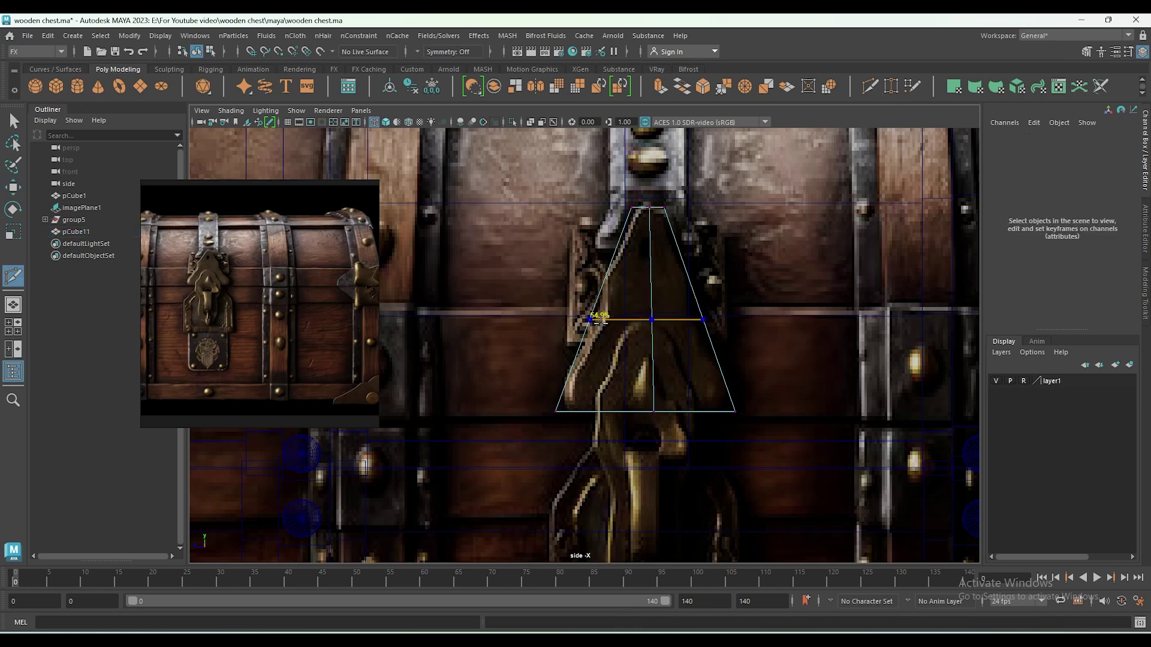
{"action": "left_click", "coordinate": [604, 277], "text": "ctrl"}
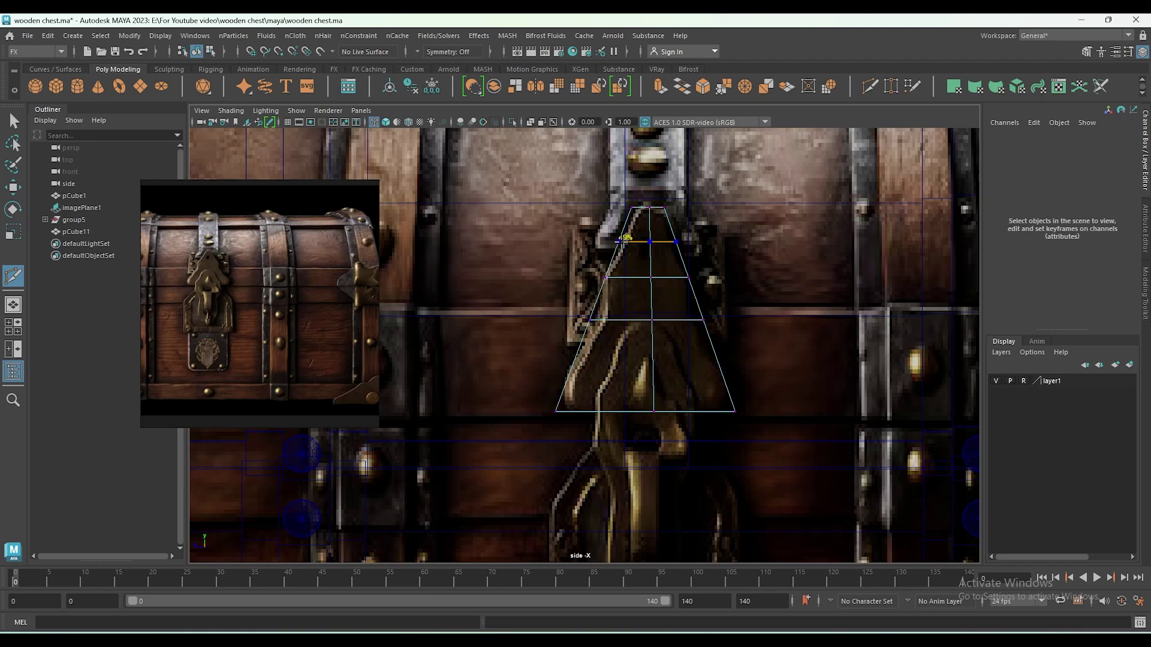
{"action": "left_click", "coordinate": [623, 242], "text": "ctrl"}
{"action": "left_click", "coordinate": [596, 348], "text": "ctrl"}
{"action": "left_click", "coordinate": [593, 346], "text": "ctrl"}
{"action": "key", "text": "w"}
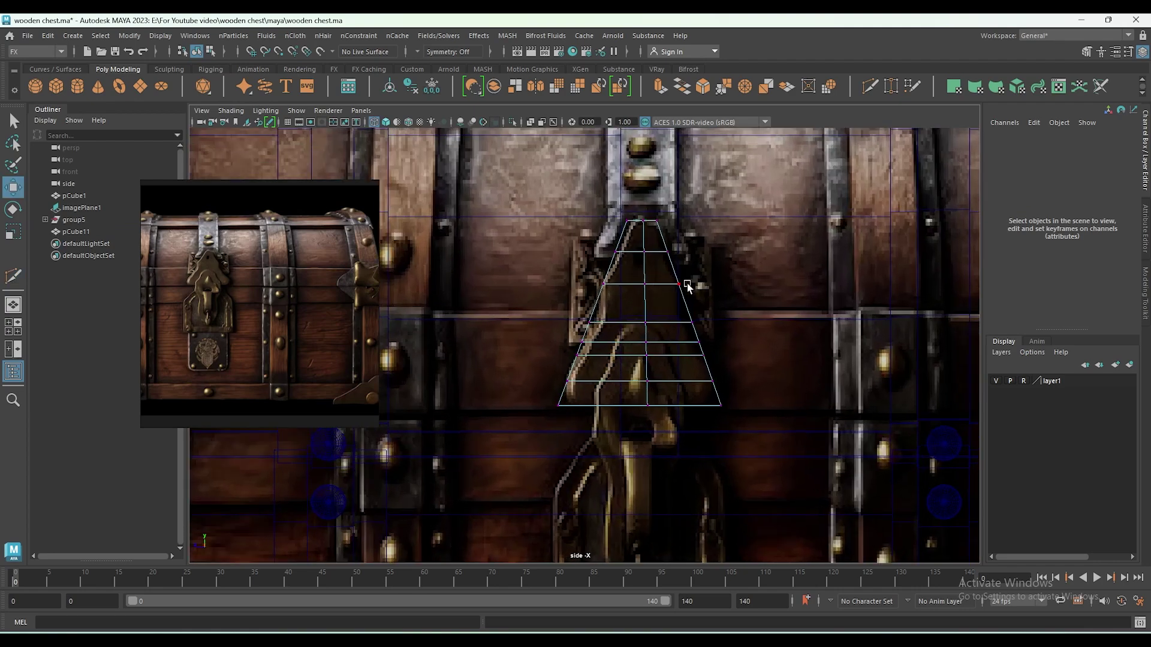
Raise the top-centre vertex into a peak and widen the vertex rows below to match the lock.
{"action": "scroll", "coordinate": [647, 222], "scroll_direction": "up", "scroll_amount": 3}
{"action": "left_click", "coordinate": [633, 247]}
{"action": "left_click_drag", "start_coordinate": [634, 247], "coordinate": [633, 225]}
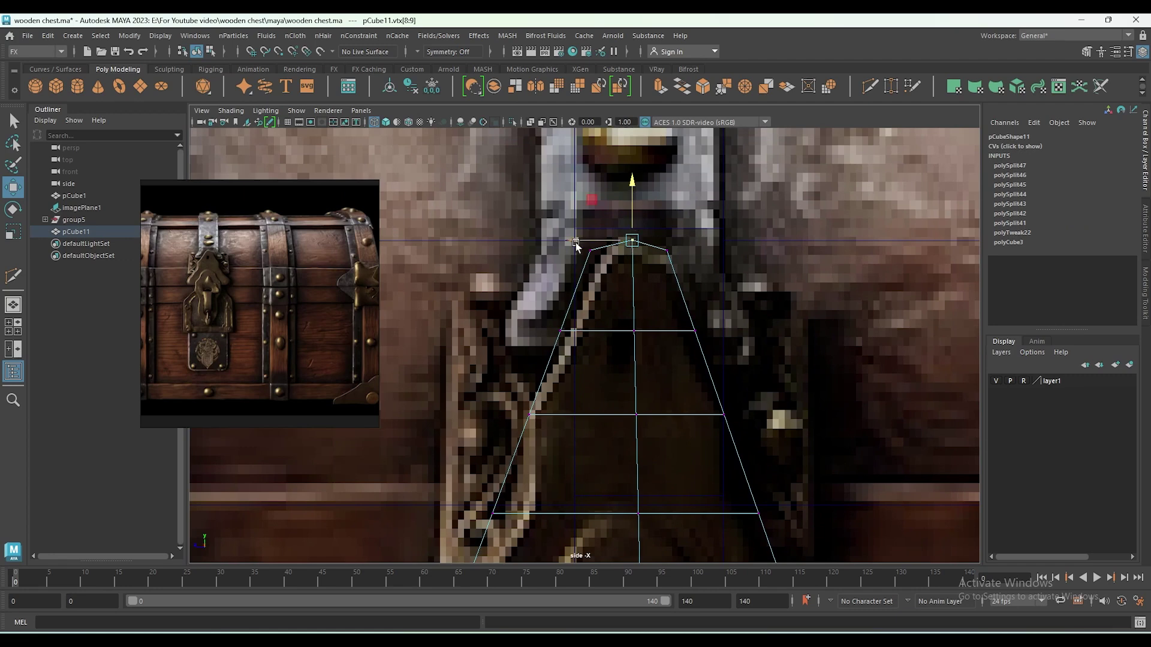
{"action": "left_click_drag", "start_coordinate": [624, 279], "coordinate": [680, 249]}
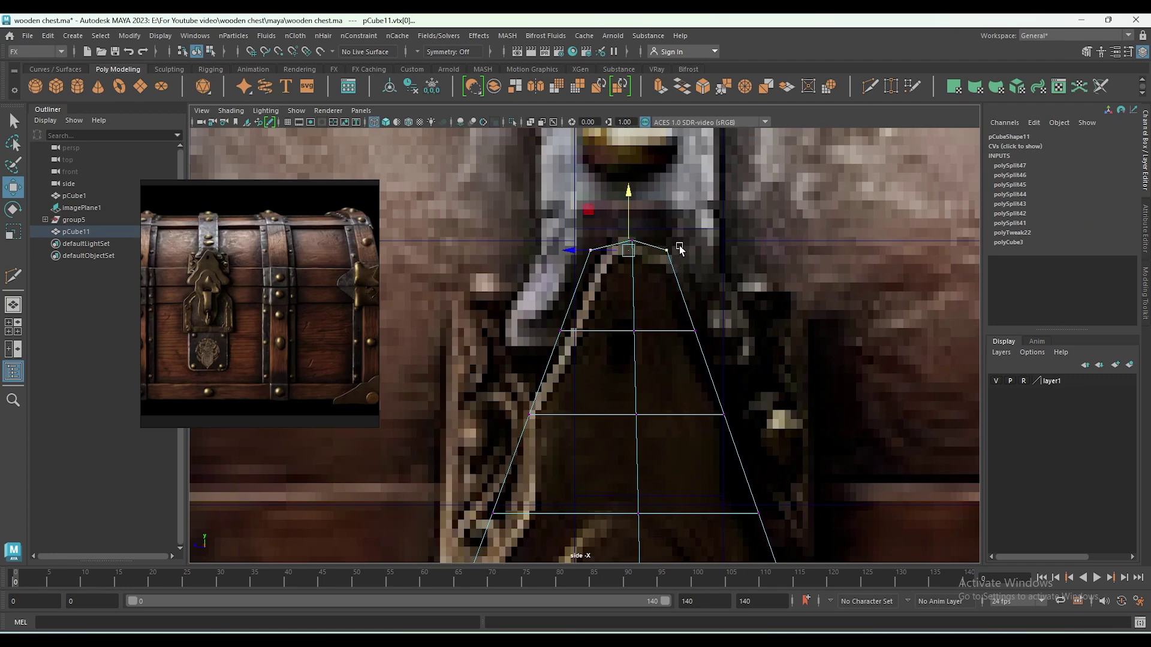
{"action": "key", "text": "r"}
{"action": "mouse_move", "coordinate": [707, 317]}
{"action": "left_mouse_down"}
{"action": "mouse_move", "coordinate": [557, 341]}
{"action": "mouse_move", "coordinate": [584, 333]}
{"action": "left_mouse_up"}
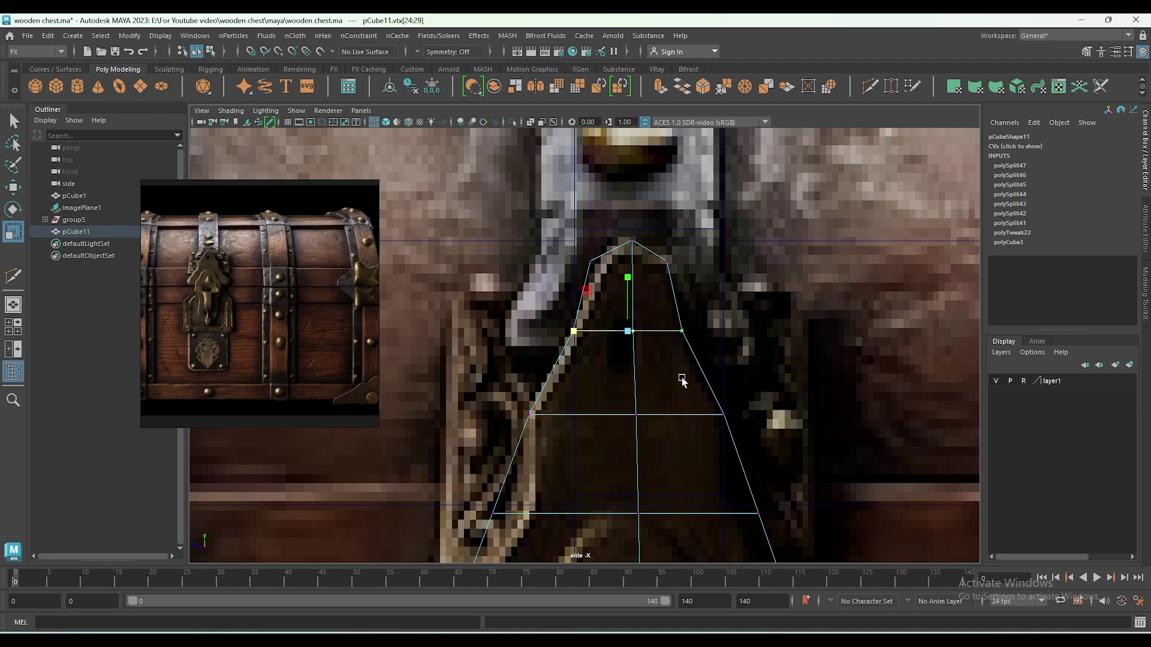
{"action": "middle_click_drag", "start_coordinate": [689, 399], "coordinate": [526, 322], "text": "alt"}
{"action": "left_click_drag", "start_coordinate": [527, 306], "coordinate": [818, 412]}
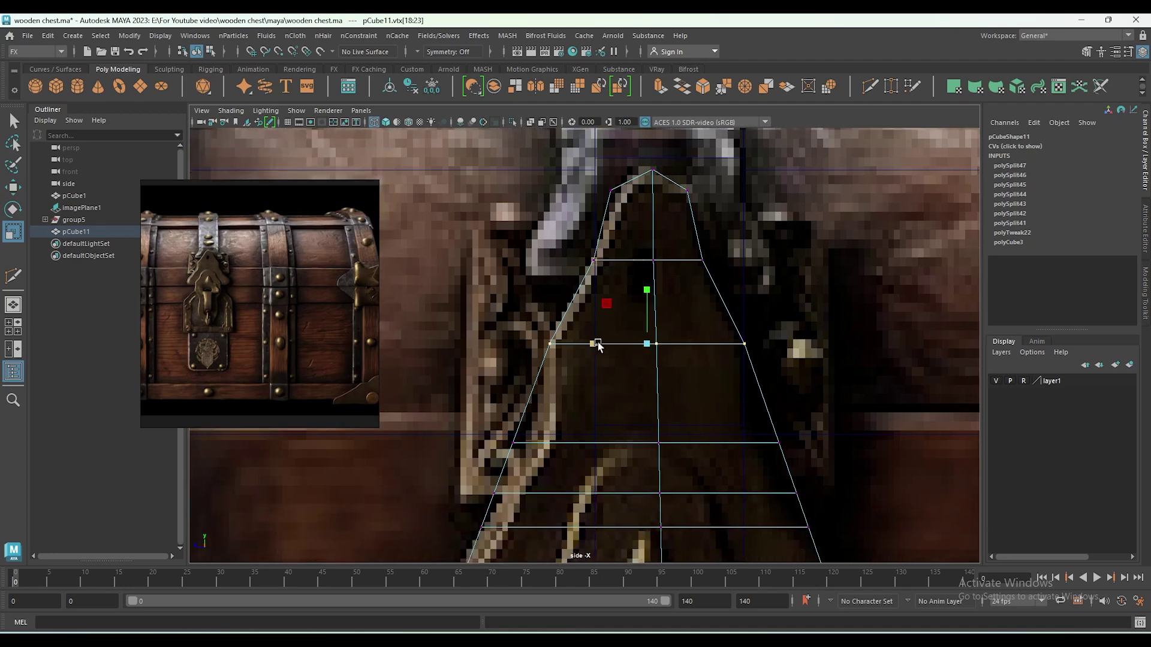
{"action": "left_click_drag", "start_coordinate": [597, 344], "coordinate": [591, 345]}
Scale the lower vertex rows to follow the lock outline, then orbit to check the thin plate.
{"action": "middle_click_drag", "start_coordinate": [590, 345], "coordinate": [655, 368], "text": "alt"}
{"action": "left_click_drag", "start_coordinate": [608, 367], "coordinate": [662, 360]}
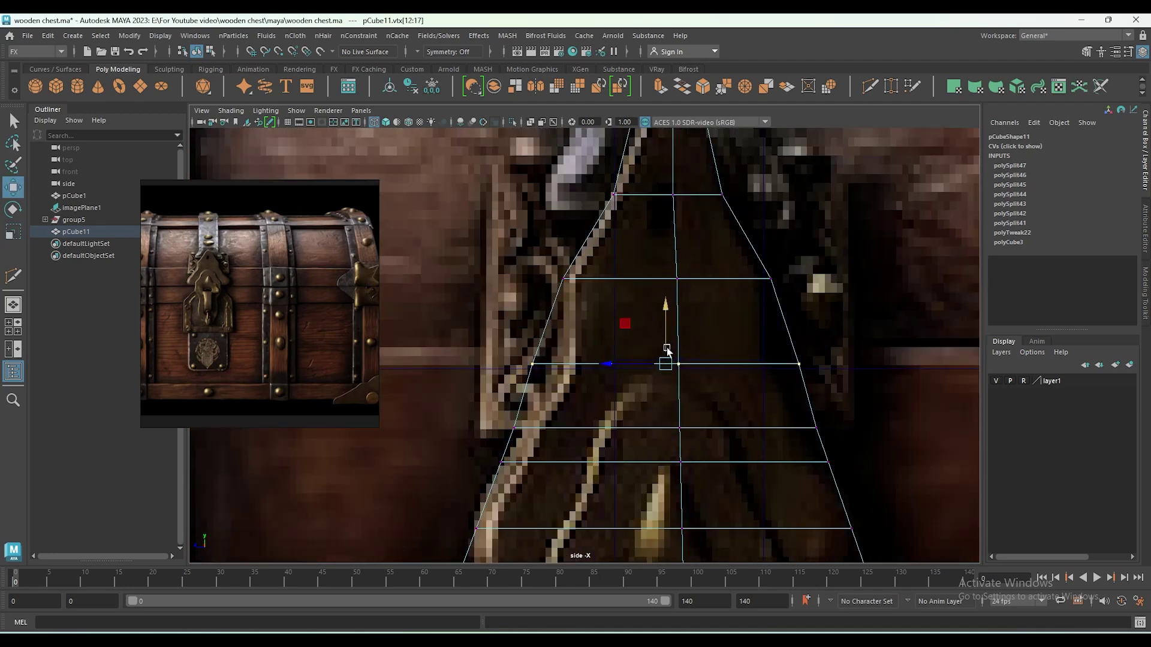
{"action": "middle_click_drag", "start_coordinate": [663, 360], "coordinate": [616, 368], "text": "alt"}
{"action": "left_click_drag", "start_coordinate": [616, 368], "coordinate": [711, 393]}
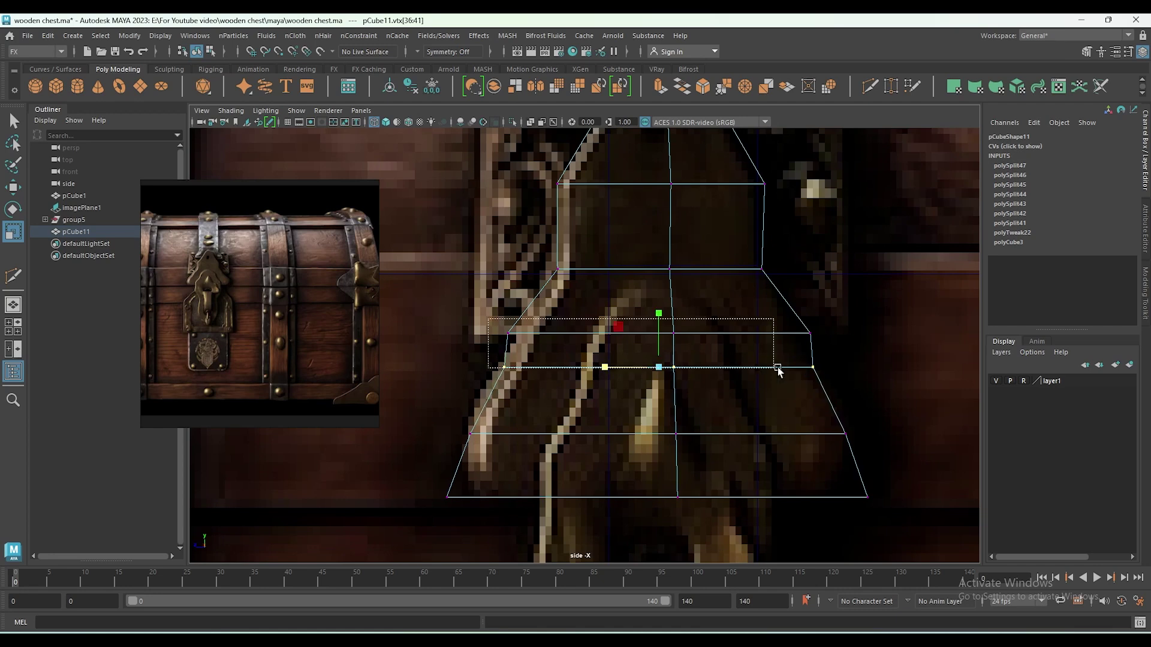
{"action": "left_click_drag", "start_coordinate": [780, 379], "coordinate": [487, 310]}
{"action": "middle_click_drag", "start_coordinate": [617, 299], "coordinate": [508, 373], "text": "alt"}
{"action": "key", "text": "space"}
{"action": "left_click_drag", "start_coordinate": [655, 354], "coordinate": [707, 362], "text": "alt"}
{"action": "left_click", "coordinate": [869, 86]}
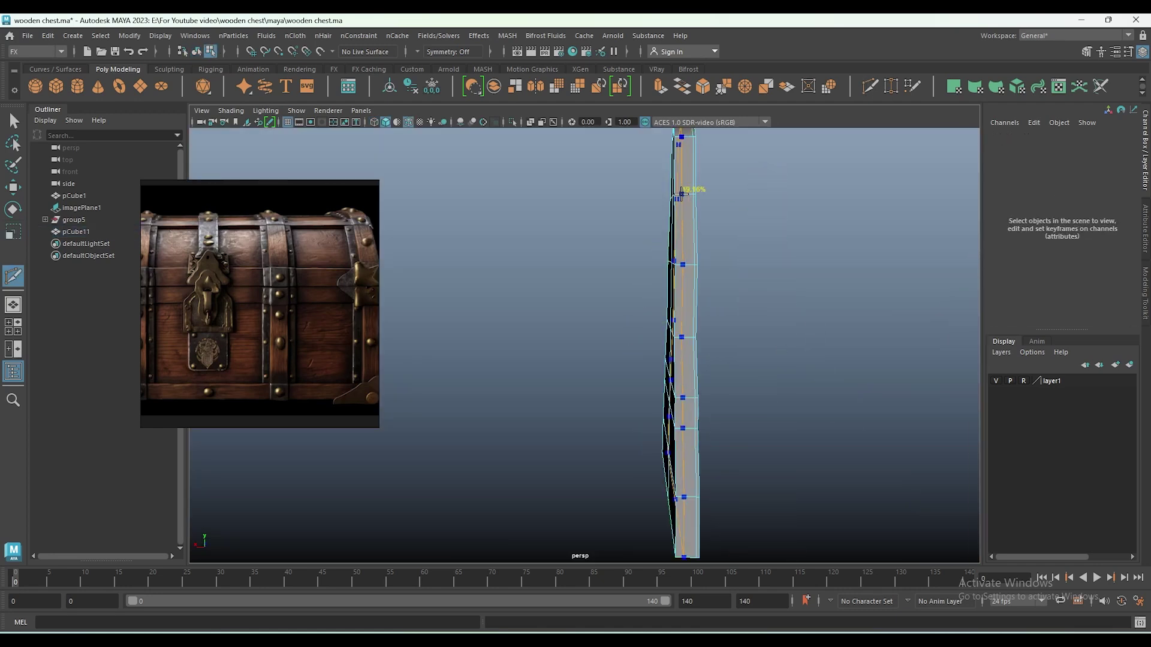
Preview the plate smoothed from the side, then select pCube11 and frame it in the side view.
{"action": "key", "text": "3"}
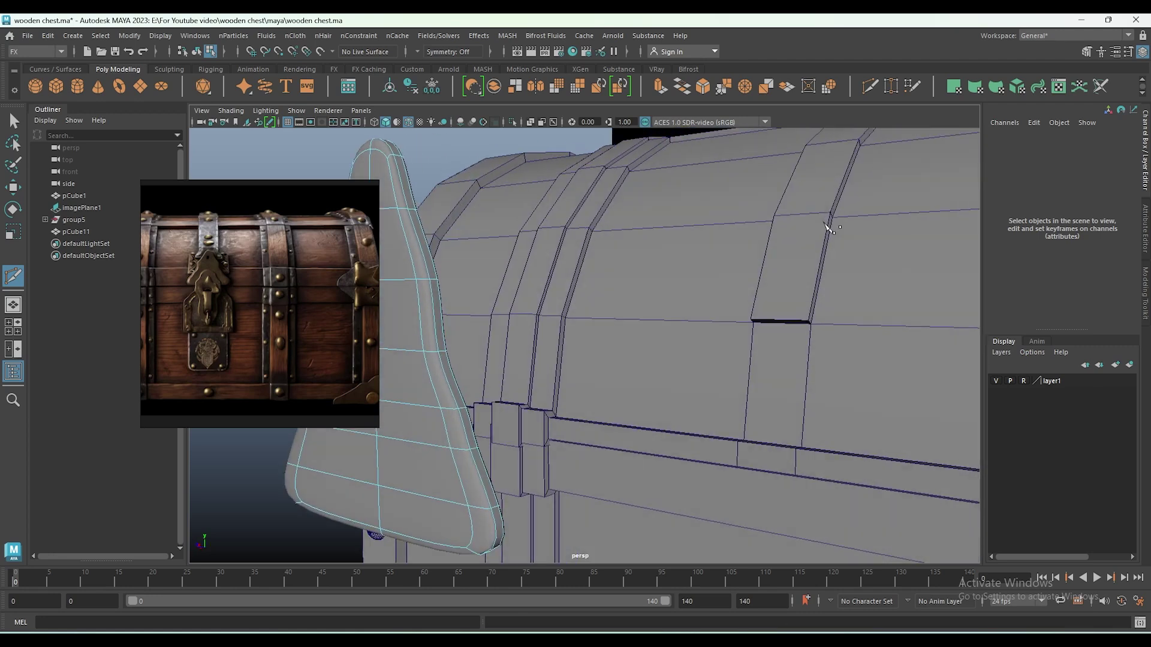
{"action": "left_click_drag", "start_coordinate": [830, 228], "coordinate": [750, 234], "text": "alt"}
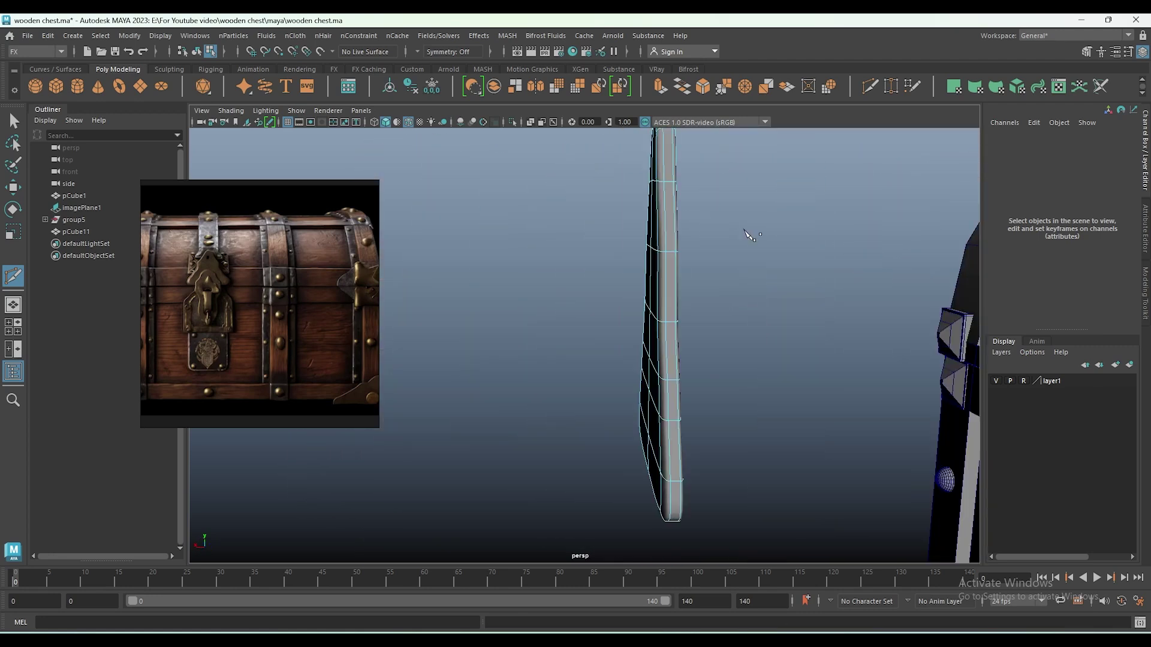
{"action": "key", "text": "1"}
{"action": "key", "text": "space"}
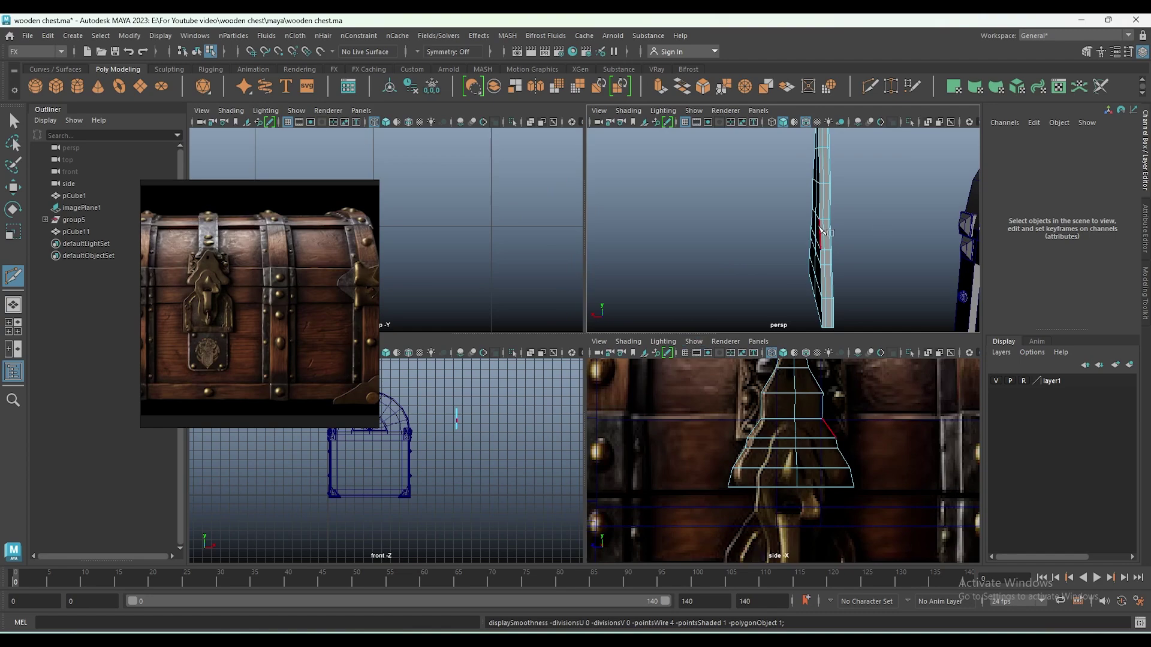
{"action": "key", "text": "w"}
{"action": "left_click", "coordinate": [825, 235]}
{"action": "key", "text": "space"}
Pan the side view to recentre pCube11, ready to draw a new polygon cube.
{"action": "scroll", "coordinate": [710, 441], "scroll_direction": "up", "scroll_amount": 3}
{"action": "scroll", "coordinate": [668, 360], "scroll_direction": "down", "scroll_amount": 5}
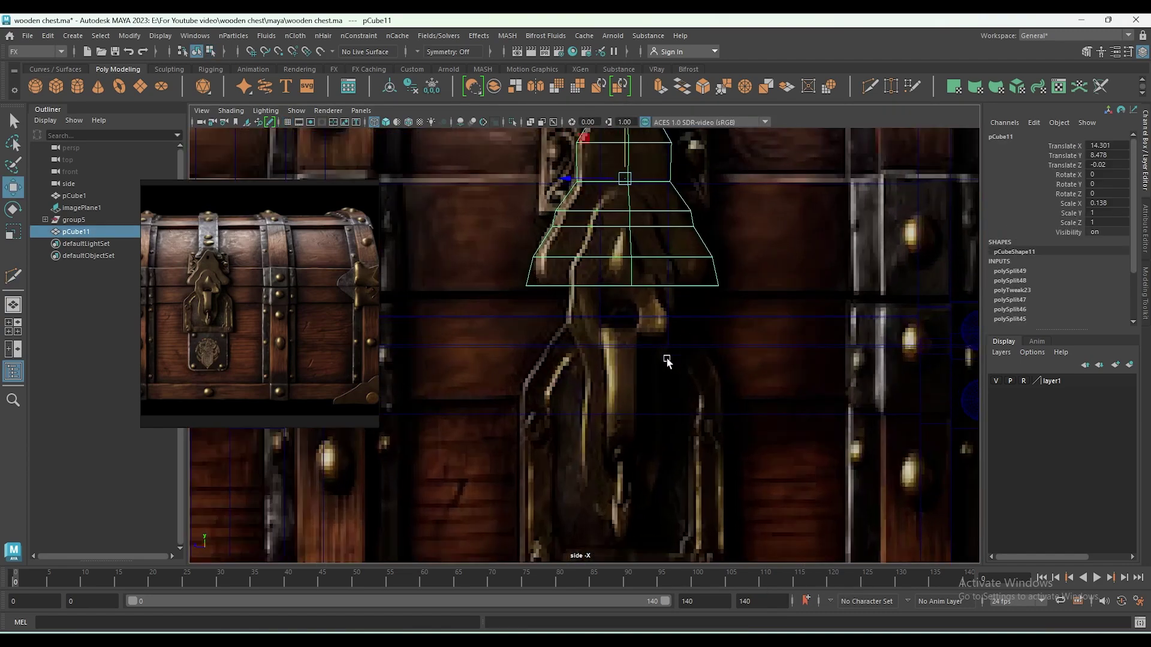
{"action": "scroll", "coordinate": [727, 470], "scroll_direction": "up", "scroll_amount": 2}
{"action": "scroll", "coordinate": [751, 486], "scroll_direction": "up", "scroll_amount": 1}
{"action": "middle_click_drag", "start_coordinate": [751, 483], "coordinate": [754, 344], "text": "alt"}
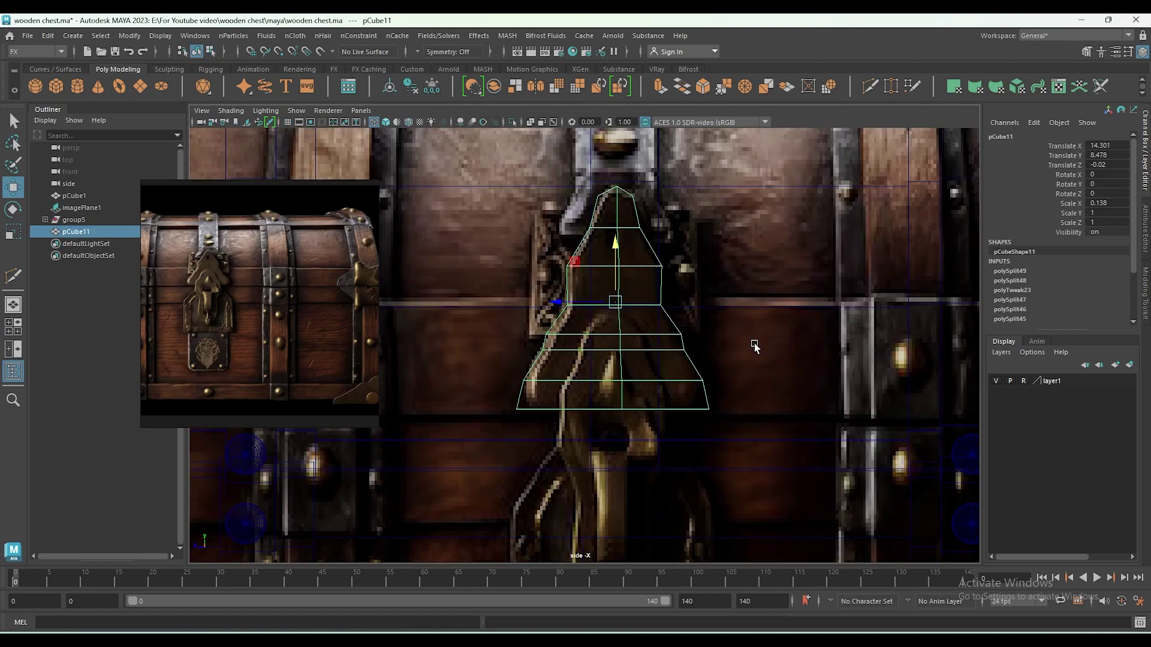
{"action": "middle_click_drag", "start_coordinate": [753, 383], "coordinate": [761, 290], "text": "alt"}
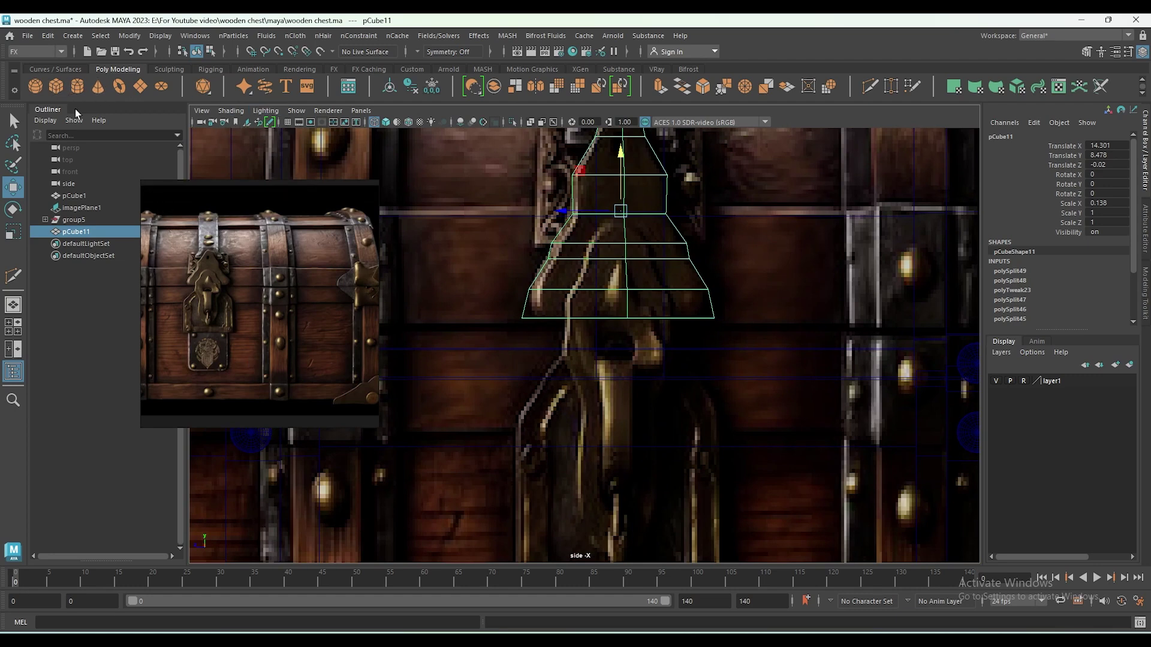
{"action": "left_click", "coordinate": [56, 85]}
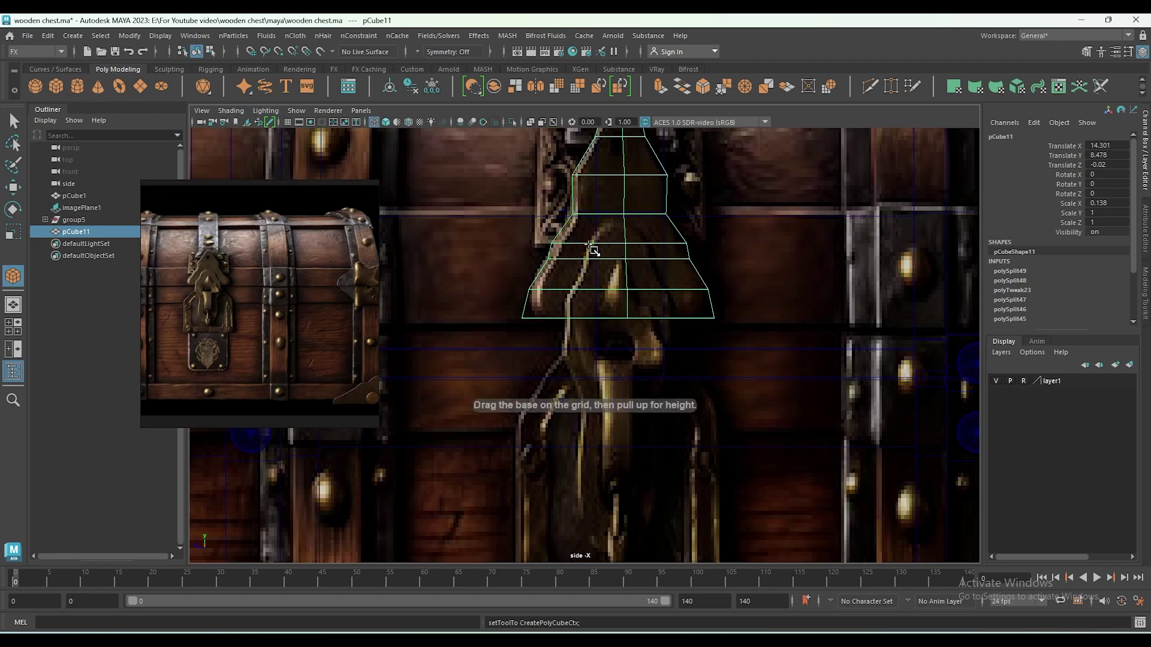
{"action": "middle_click_drag", "start_coordinate": [633, 320], "coordinate": [635, 279], "text": "alt"}
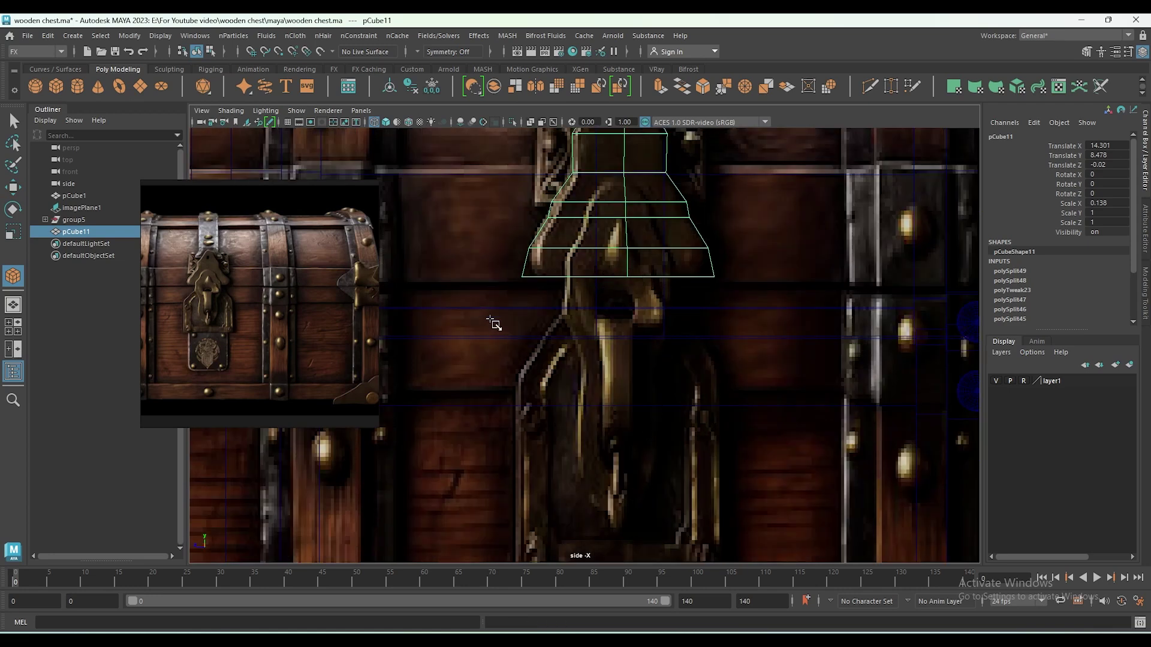
Draw a new box over the handle area and shape it into a trapezoid narrower at the top.
{"action": "mouse_move", "coordinate": [585, 185]}
{"action": "left_mouse_down"}
{"action": "mouse_move", "coordinate": [671, 309]}
{"action": "mouse_move", "coordinate": [673, 278]}
{"action": "left_mouse_up"}
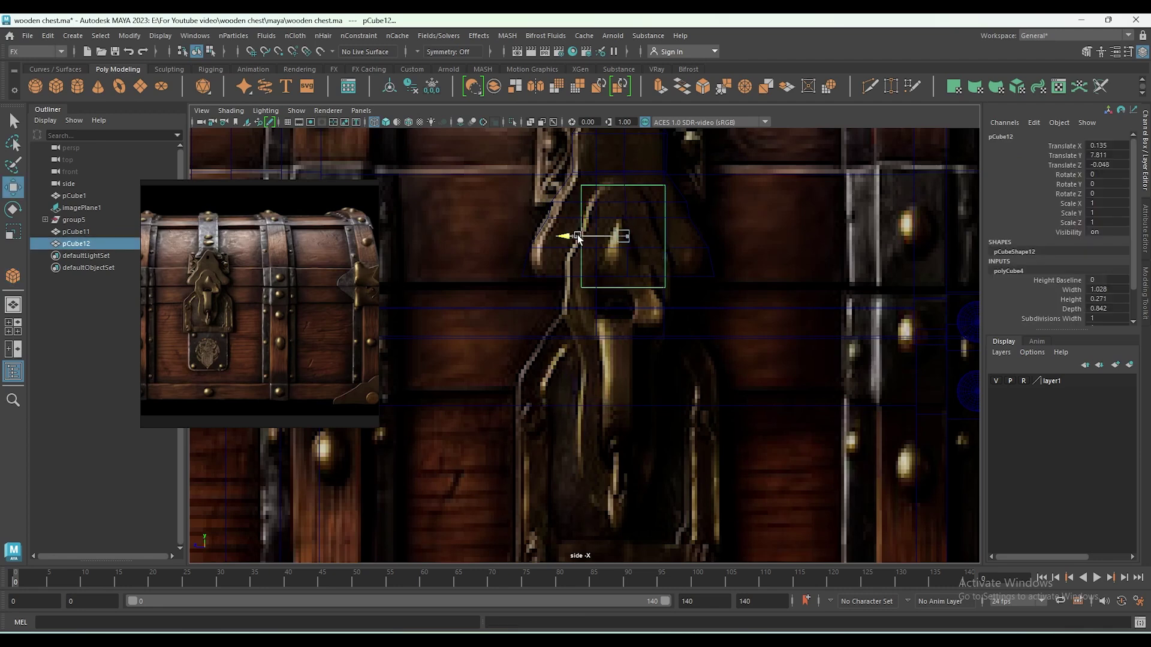
{"action": "scroll", "coordinate": [664, 291], "scroll_direction": "up", "scroll_amount": 2}
{"action": "scroll", "coordinate": [732, 375], "scroll_direction": "up", "scroll_amount": 2}
{"action": "scroll", "coordinate": [655, 365], "scroll_direction": "up", "scroll_amount": 2}
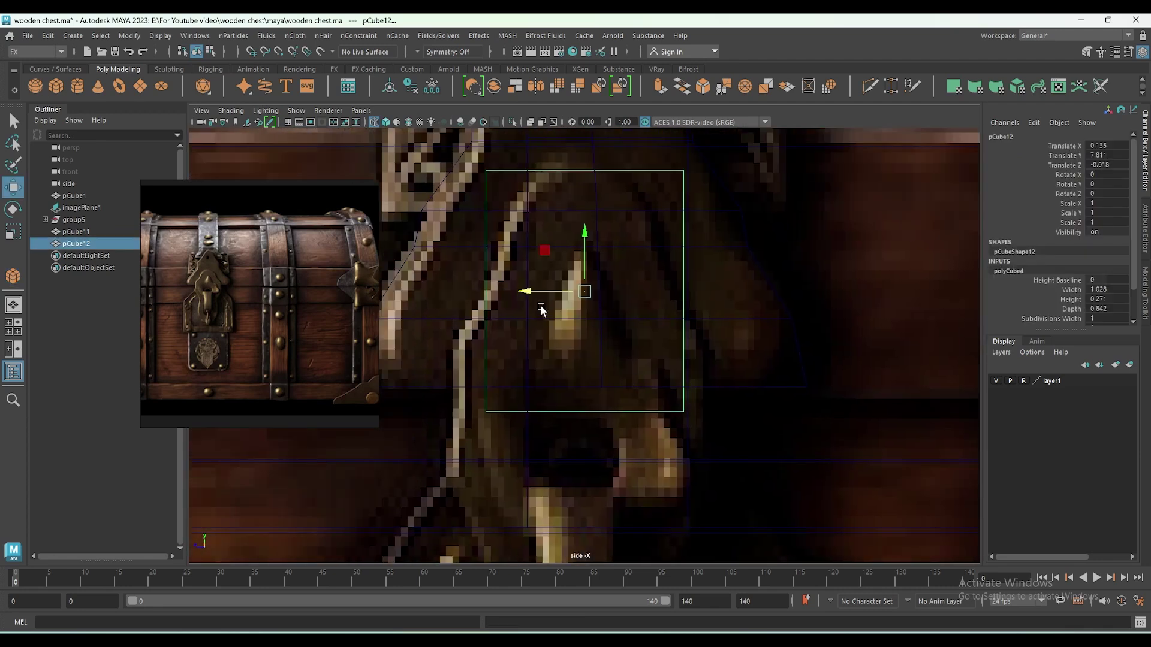
{"action": "left_click_drag", "start_coordinate": [541, 292], "coordinate": [529, 292]}
{"action": "right_click_drag", "start_coordinate": [616, 398], "coordinate": [668, 406]}
{"action": "mouse_move", "coordinate": [667, 406]}
{"action": "left_mouse_down"}
{"action": "mouse_move", "coordinate": [398, 406]}
{"action": "mouse_move", "coordinate": [531, 174]}
{"action": "mouse_move", "coordinate": [551, 173]}
{"action": "left_mouse_up"}
{"action": "key", "text": "r"}
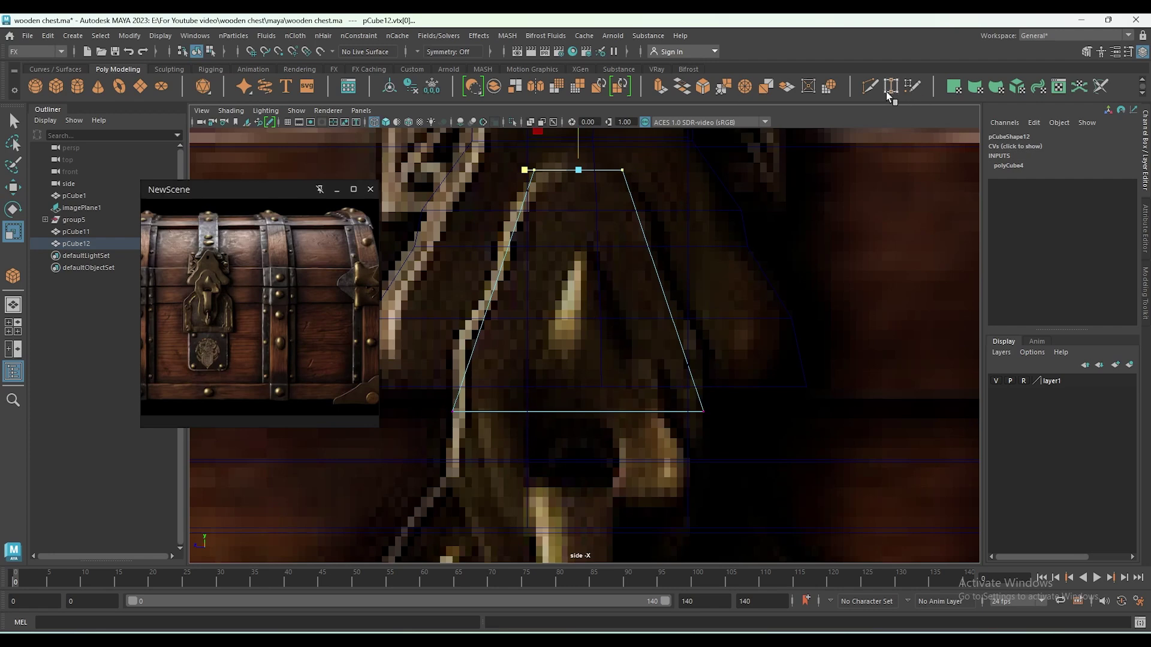
Multi-Cut two vertical and several horizontal edge loops into the new plate.
{"action": "left_click", "coordinate": [868, 88]}
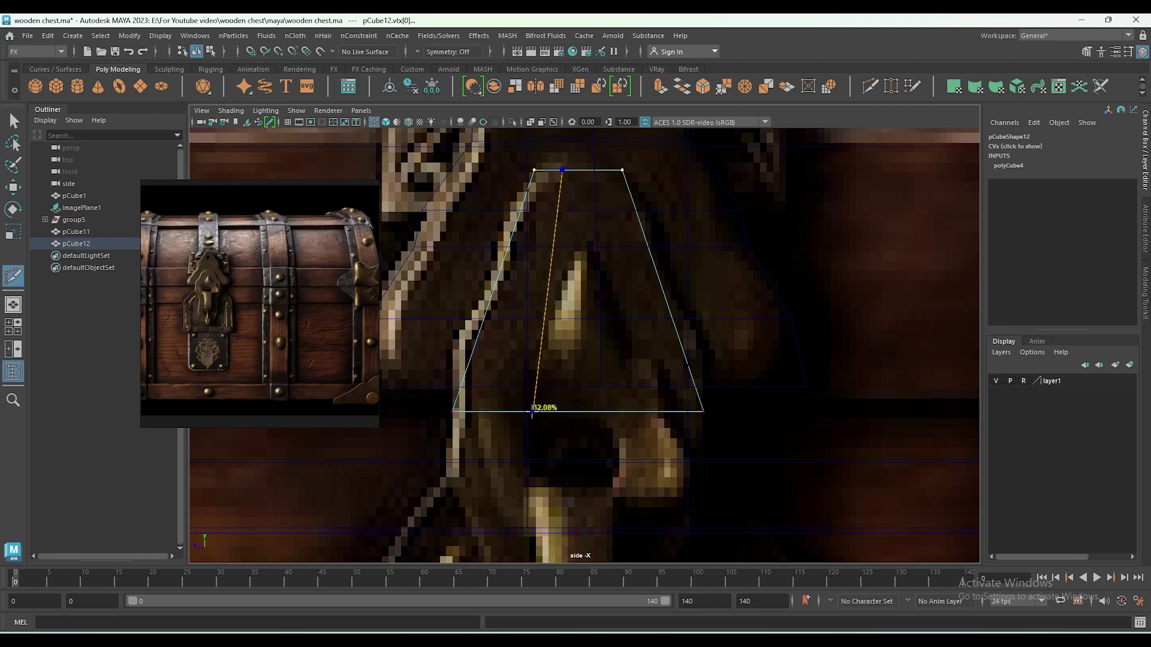
{"action": "left_click", "coordinate": [527, 412], "text": "ctrl"}
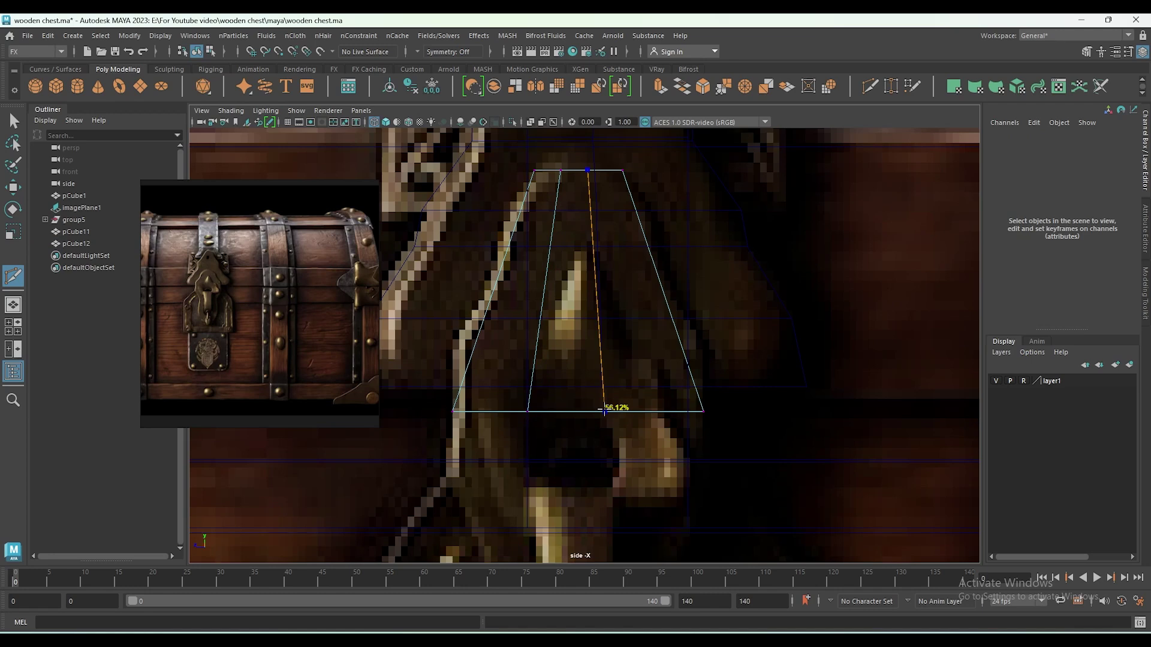
{"action": "left_click", "coordinate": [604, 411], "text": "ctrl"}
{"action": "middle_click_drag", "start_coordinate": [630, 386], "coordinate": [632, 459], "text": "alt"}
{"action": "left_click", "coordinate": [472, 416], "text": "ctrl"}
{"action": "left_click", "coordinate": [492, 357], "text": "ctrl"}
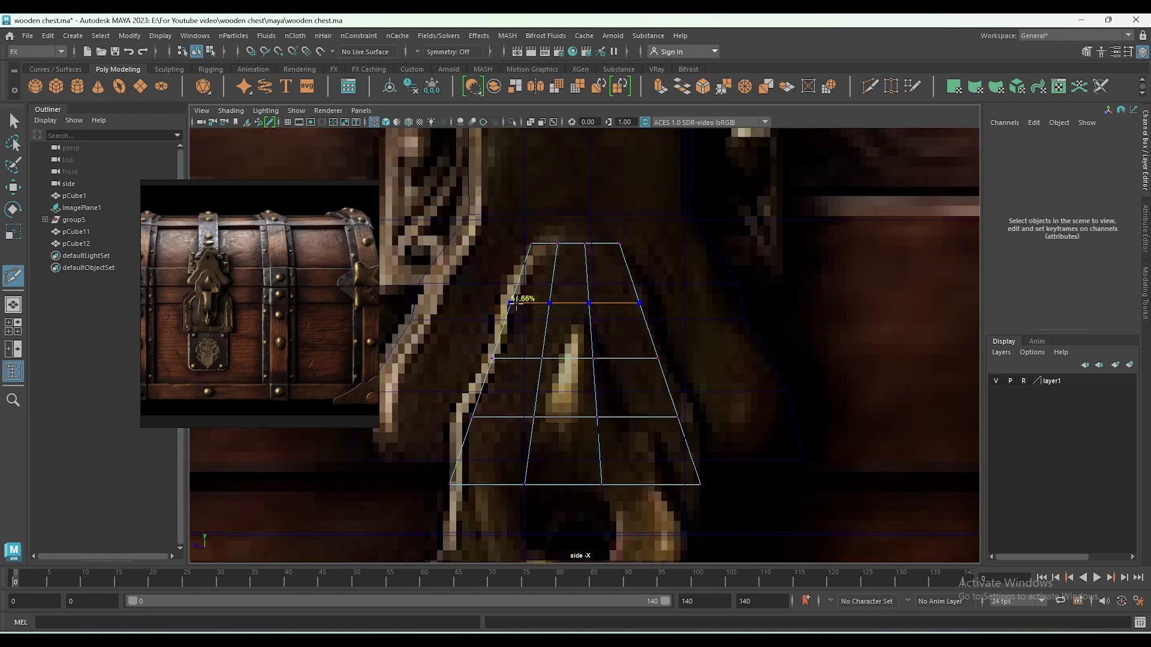
{"action": "key", "text": "w"}
Scale a vertex row outward to follow the taper and orbit to inspect the plate in 3D.
{"action": "left_click_drag", "start_coordinate": [436, 362], "coordinate": [478, 378]}
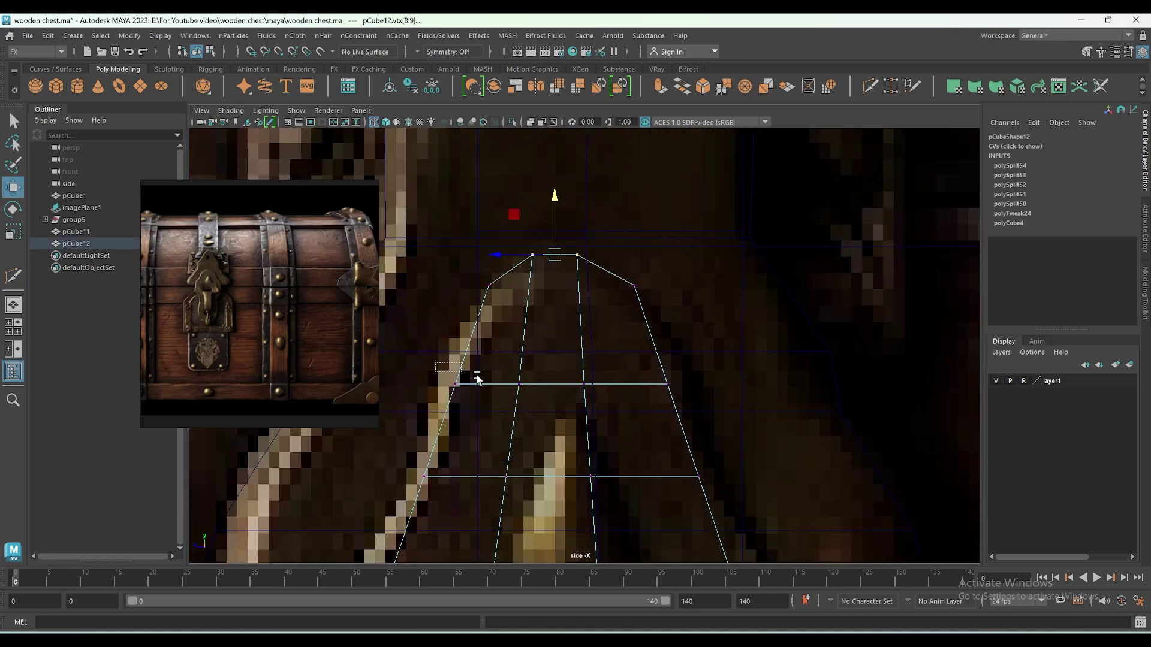
{"action": "key", "text": "r"}
{"action": "left_click_drag", "start_coordinate": [522, 341], "coordinate": [480, 300]}
{"action": "key", "text": "f"}
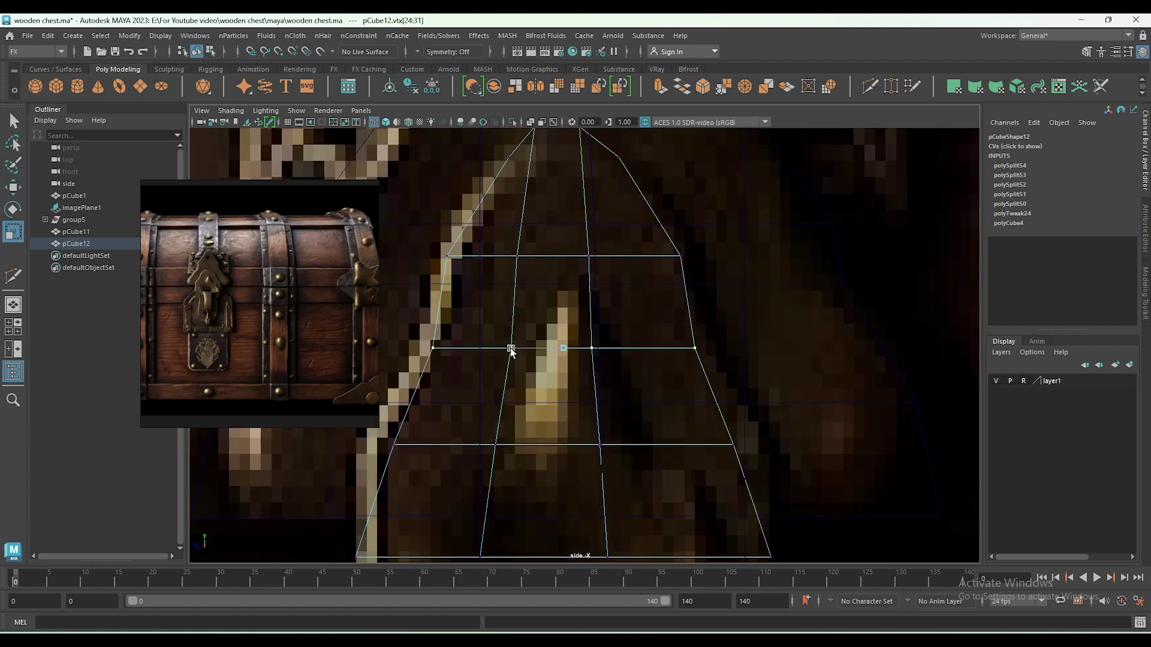
{"action": "left_click_drag", "start_coordinate": [511, 349], "coordinate": [742, 328], "text": "alt"}
{"action": "key", "text": "F8"}
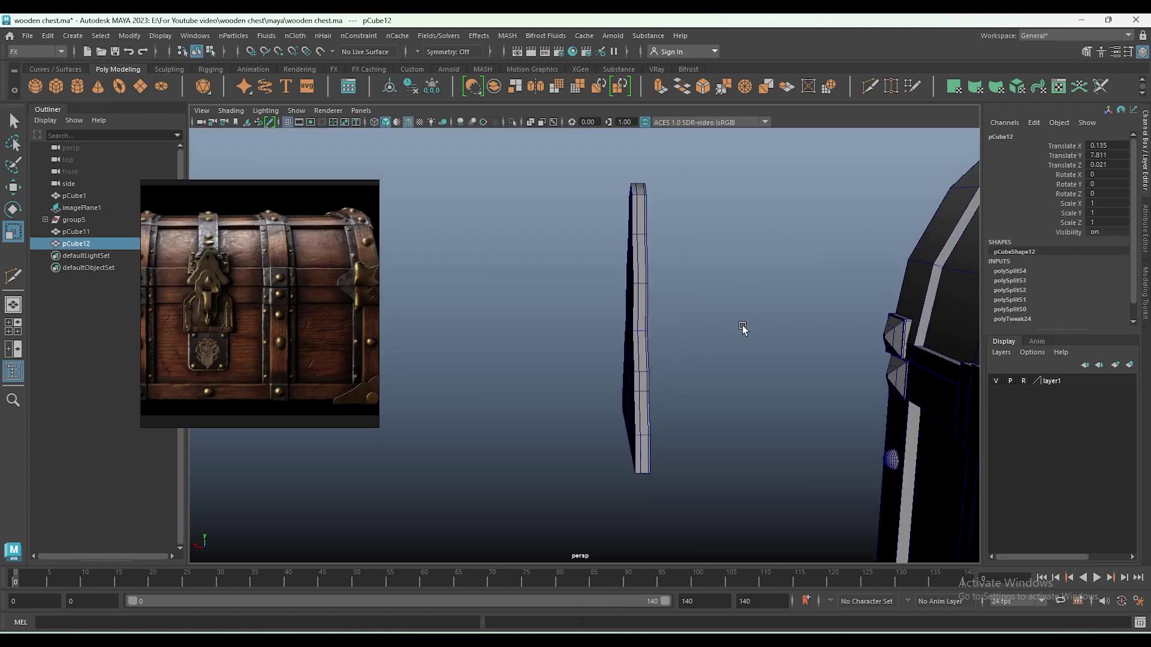
{"action": "scroll", "coordinate": [742, 325], "scroll_direction": "down", "scroll_amount": 5}
{"action": "key", "text": "w"}
Move the plate to X 14.025, thin it to 0.235 on X, flush against pCube11.
{"action": "left_click_drag", "start_coordinate": [655, 390], "coordinate": [536, 391]}
{"action": "key", "text": "f"}
{"action": "scroll", "coordinate": [617, 441], "scroll_direction": "up", "scroll_amount": 3}
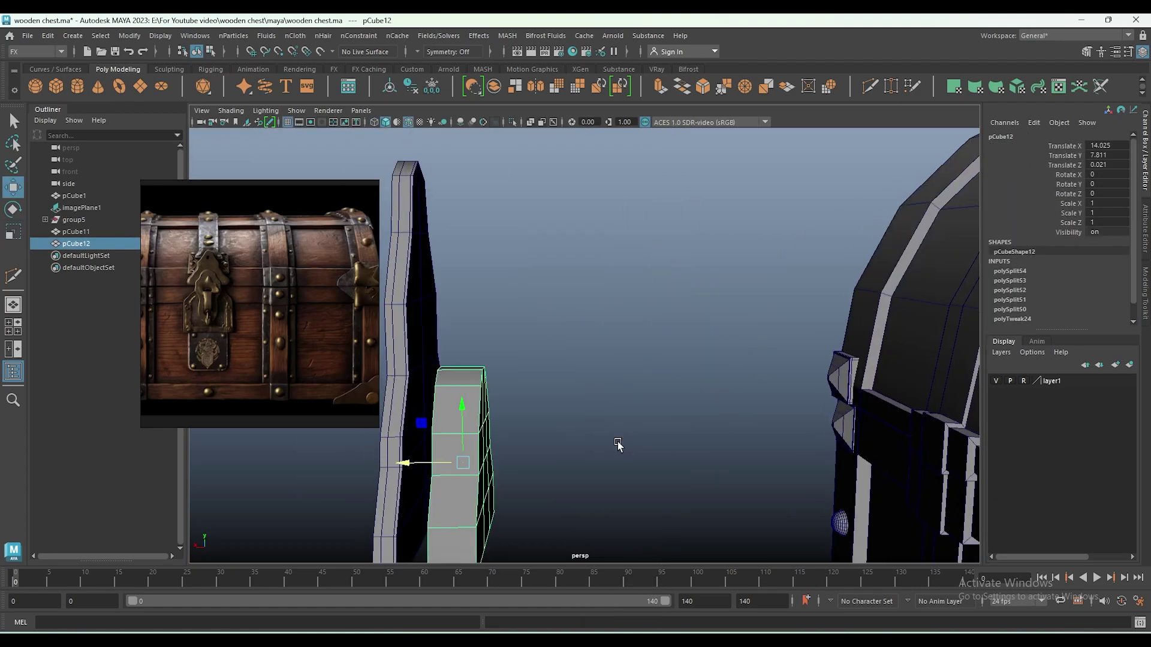
{"action": "key", "text": "r"}
{"action": "mouse_move", "coordinate": [617, 441]}
{"action": "left_mouse_down", "text": "alt"}
{"action": "mouse_move", "coordinate": [592, 437]}
{"action": "mouse_move", "coordinate": [629, 450]}
{"action": "left_mouse_up", "text": "alt"}
{"action": "key", "text": "w"}
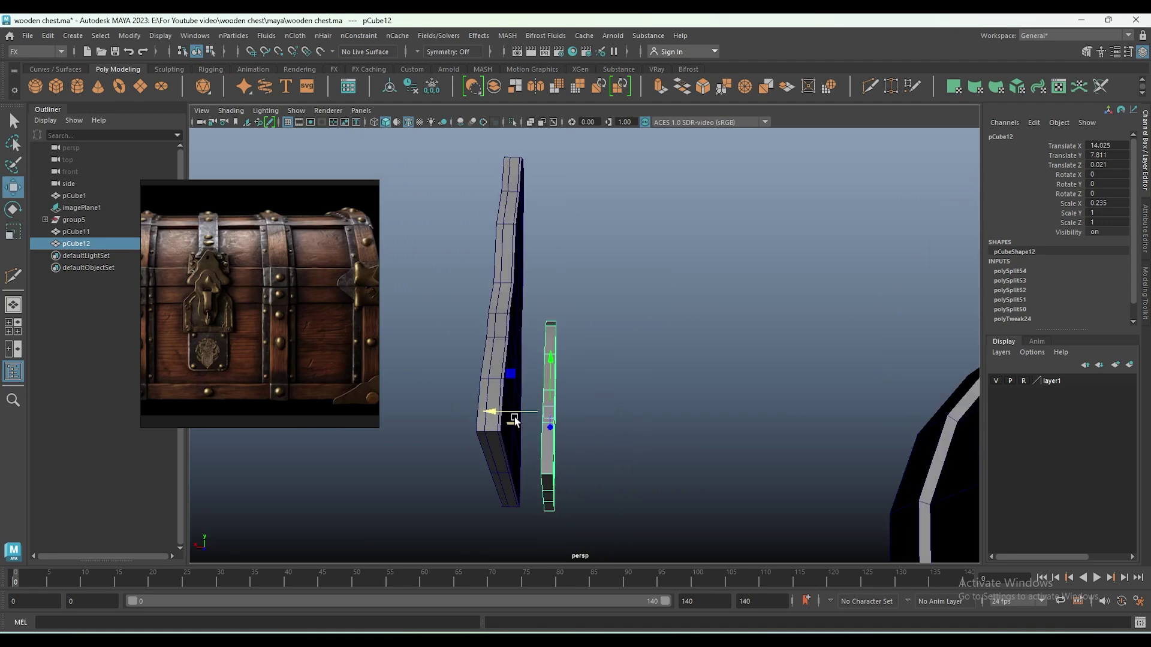
{"action": "mouse_move", "coordinate": [515, 417]}
{"action": "left_mouse_down"}
{"action": "mouse_move", "coordinate": [473, 414]}
{"action": "mouse_move", "coordinate": [776, 411]}
{"action": "mouse_move", "coordinate": [492, 457]}
{"action": "left_mouse_up"}
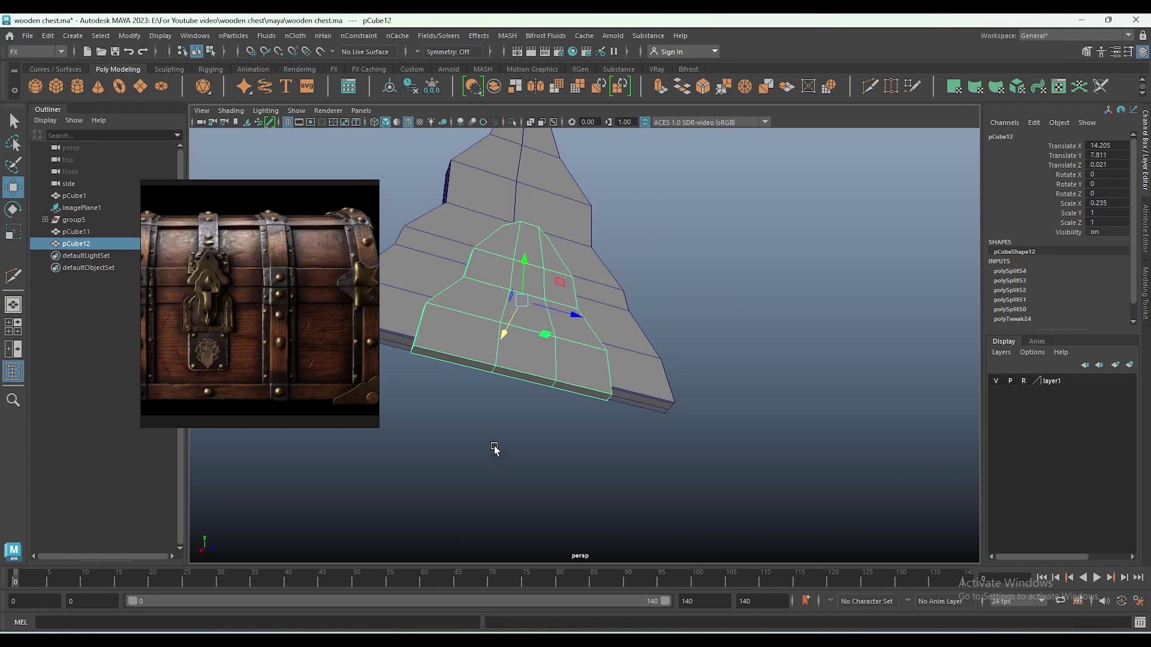
{"action": "scroll", "coordinate": [494, 450], "scroll_direction": "up", "scroll_amount": 3}
{"action": "scroll", "coordinate": [586, 427], "scroll_direction": "up", "scroll_amount": 3}
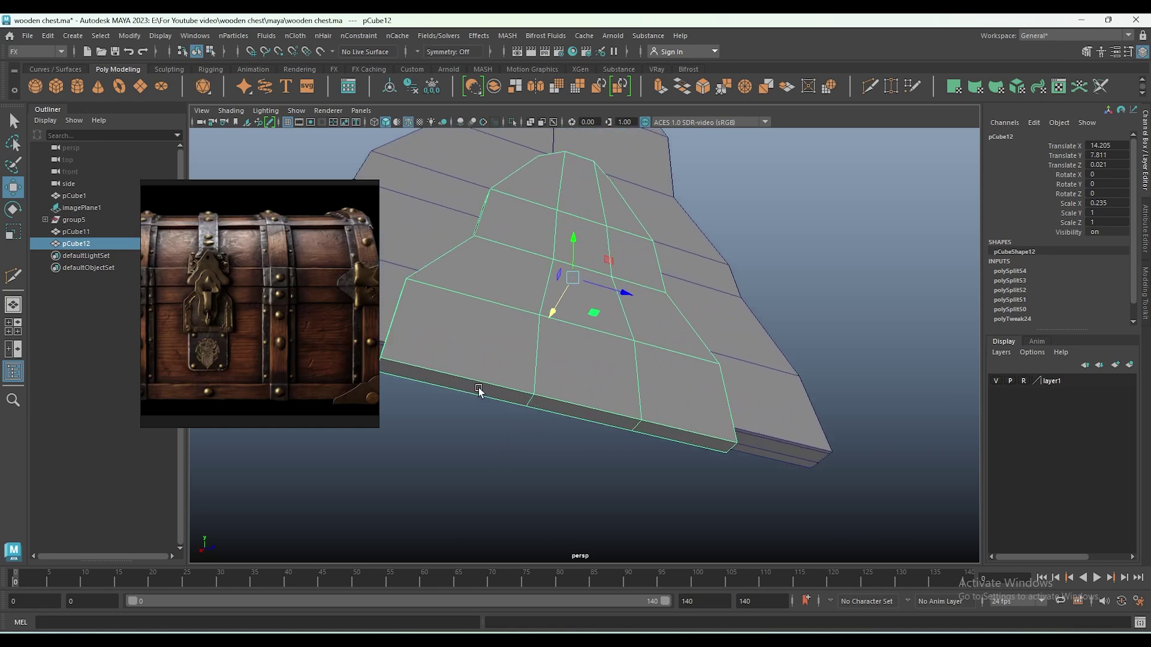
{"action": "right_click_drag", "start_coordinate": [475, 255], "coordinate": [466, 281]}
Select the back plate's bottom faces and extrude them.
{"action": "left_click", "coordinate": [475, 359]}
{"action": "key", "text": "space"}
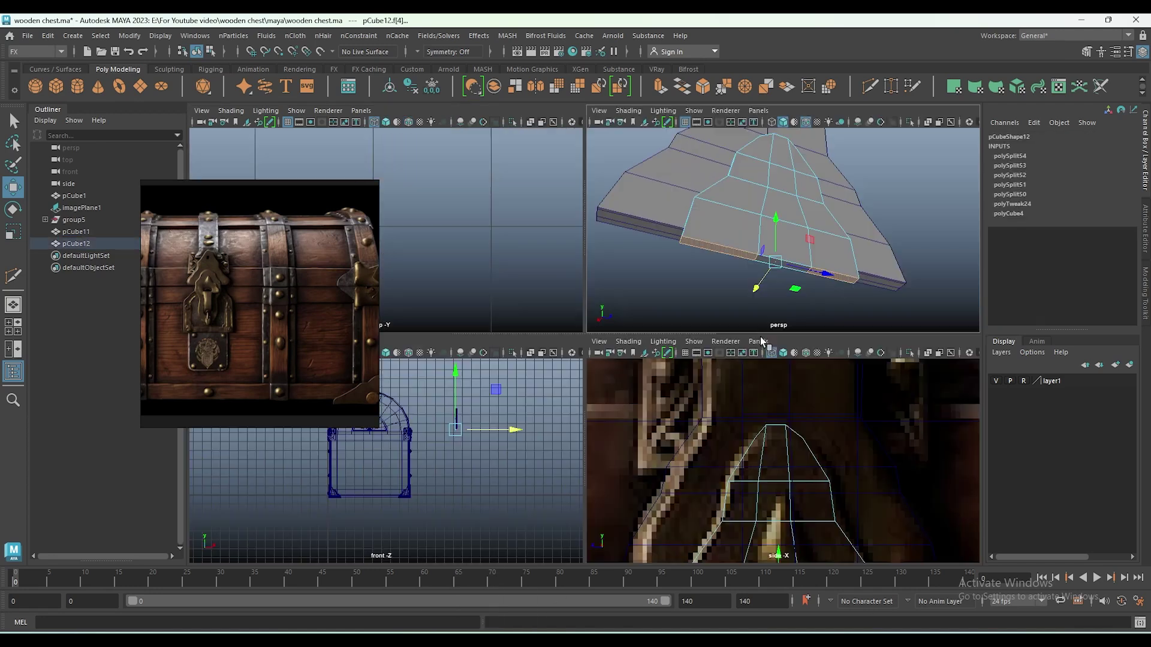
{"action": "key", "text": "space"}
{"action": "scroll", "coordinate": [676, 365], "scroll_direction": "down", "scroll_amount": 3}
{"action": "key", "text": "ctrl+e"}
{"action": "scroll", "coordinate": [621, 333], "scroll_direction": "up", "scroll_amount": 4}
{"action": "scroll", "coordinate": [621, 334], "scroll_direction": "down", "scroll_amount": 3}
{"action": "scroll", "coordinate": [618, 303], "scroll_direction": "up", "scroll_amount": 3}
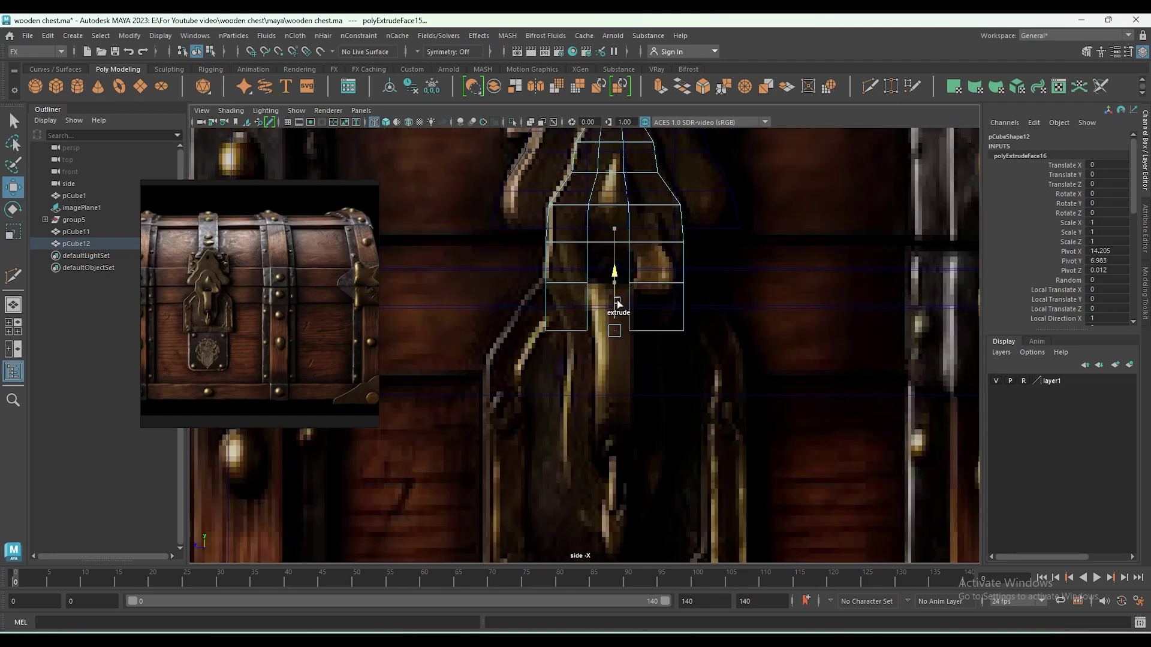
{"action": "left_click", "coordinate": [617, 301]}
{"action": "scroll", "coordinate": [676, 348], "scroll_direction": "up", "scroll_amount": 3}
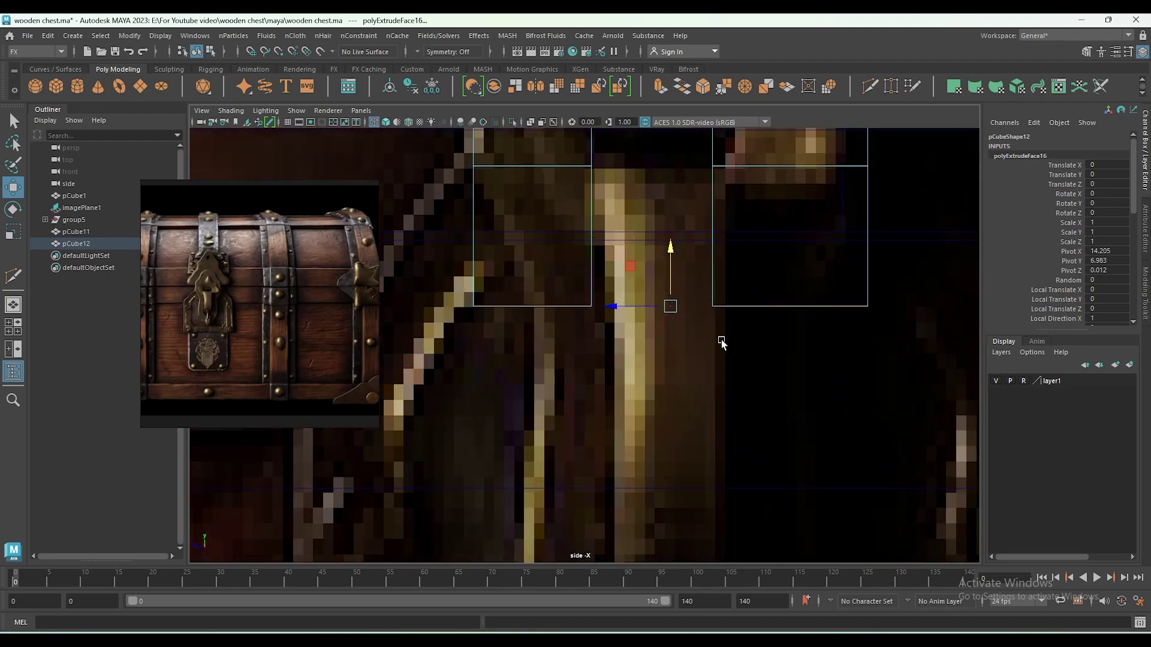
{"action": "scroll", "coordinate": [721, 339], "scroll_direction": "down", "scroll_amount": 3}
Extrude the bottom faces three more times, pulling them down into two legs.
{"action": "key", "text": "ctrl+e"}
{"action": "left_click_drag", "start_coordinate": [607, 295], "coordinate": [594, 384]}
{"action": "key", "text": "ctrl+e"}
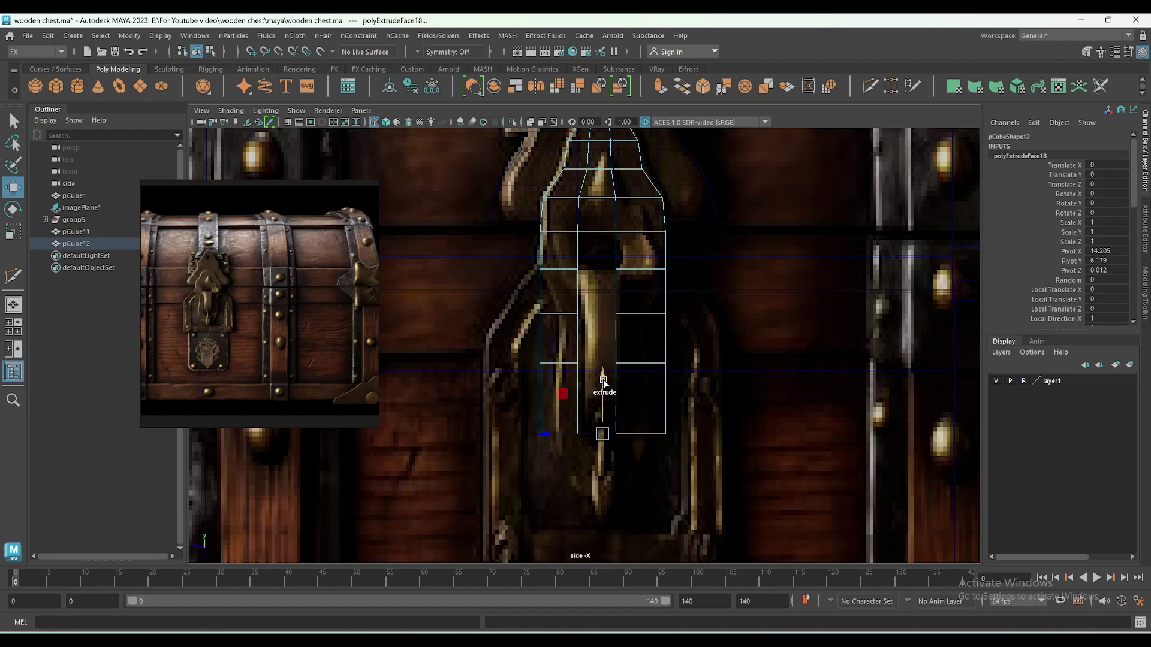
{"action": "left_click_drag", "start_coordinate": [603, 381], "coordinate": [597, 450]}
{"action": "key", "text": "ctrl+e"}
{"action": "scroll", "coordinate": [599, 456], "scroll_direction": "up", "scroll_amount": 3}
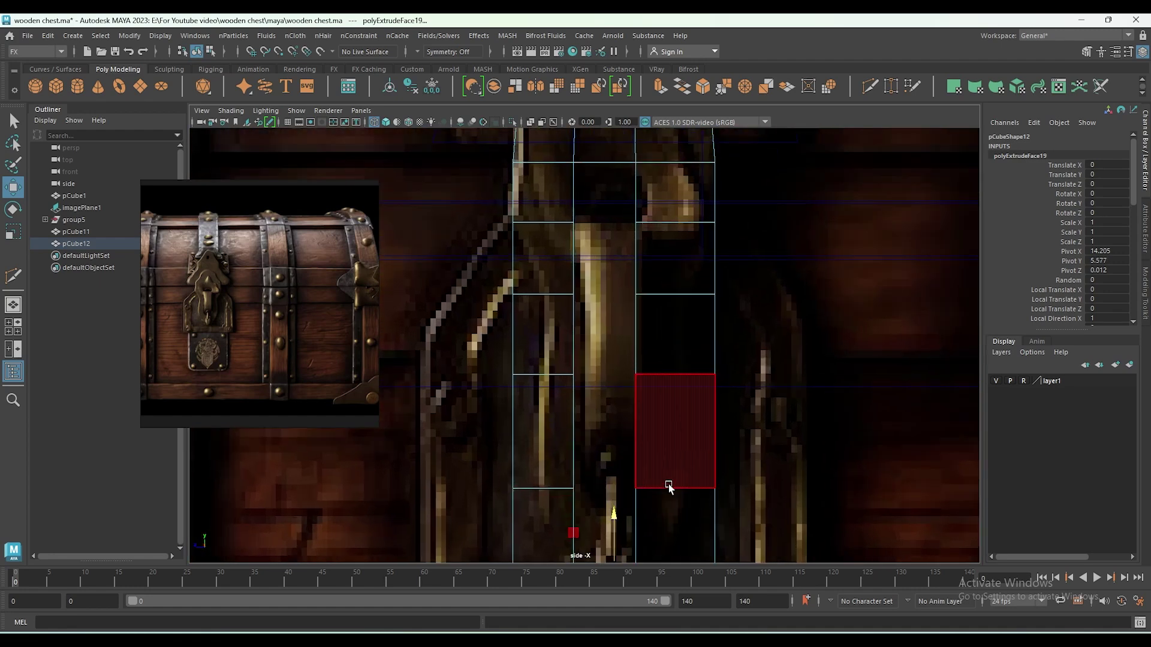
{"action": "key", "text": "e"}
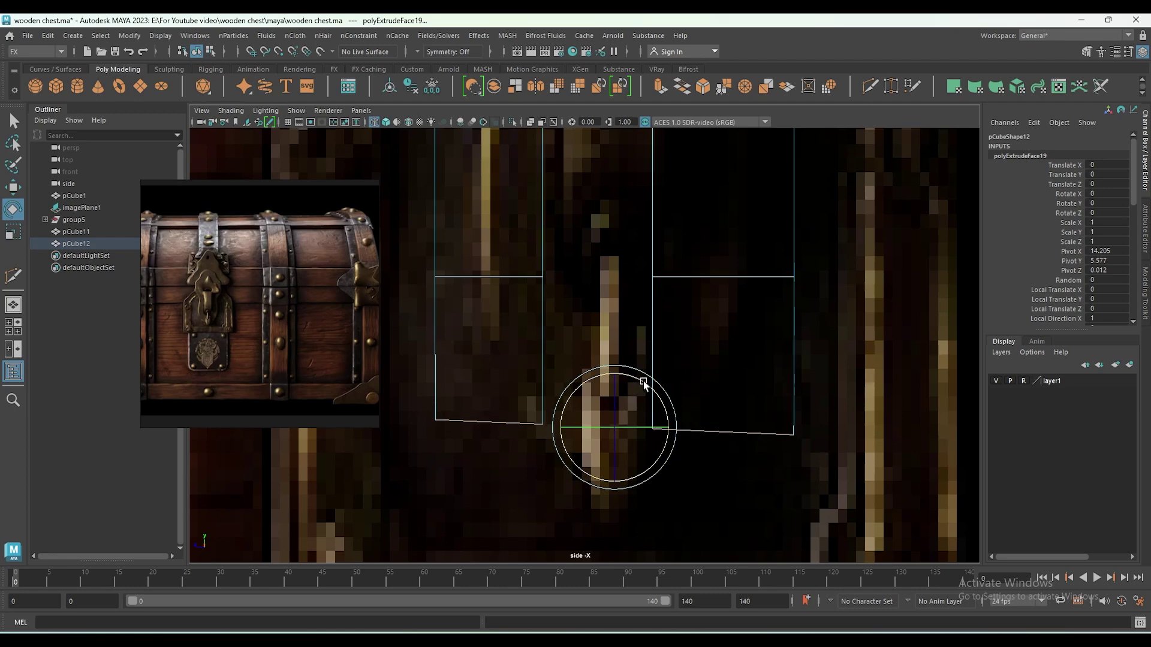
{"action": "middle_click_drag", "start_coordinate": [714, 475], "coordinate": [697, 443], "text": "alt"}
{"action": "left_click", "coordinate": [697, 444]}
Select the vertices at a leg's bottom end to scale them outward into a flared point.
{"action": "scroll", "coordinate": [531, 397], "scroll_direction": "up", "scroll_amount": 2}
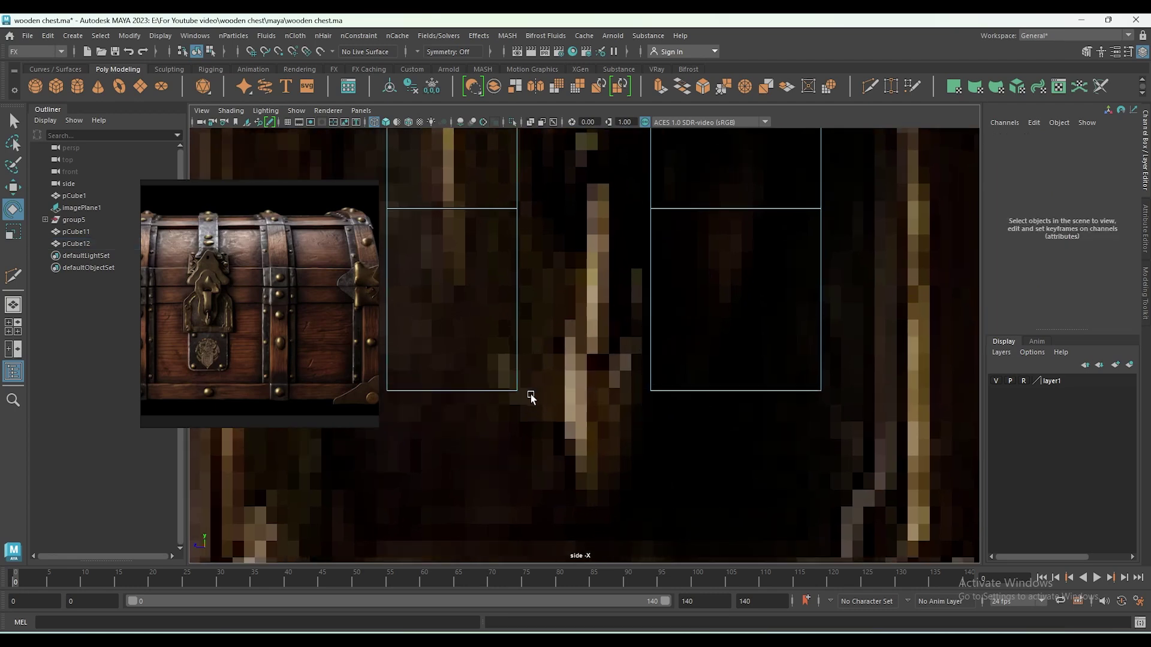
{"action": "scroll", "coordinate": [613, 298], "scroll_direction": "down", "scroll_amount": 3}
{"action": "scroll", "coordinate": [606, 388], "scroll_direction": "up", "scroll_amount": 3}
{"action": "scroll", "coordinate": [603, 327], "scroll_direction": "up", "scroll_amount": 1}
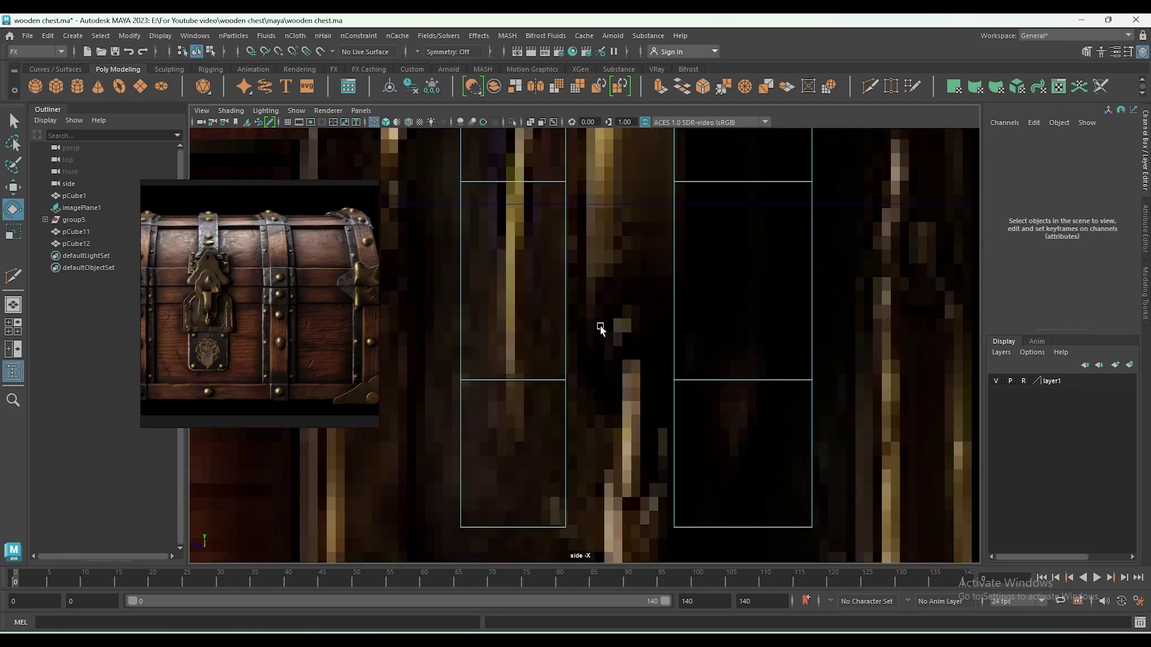
{"action": "middle_click_drag", "start_coordinate": [603, 326], "coordinate": [653, 427], "text": "alt"}
{"action": "scroll", "coordinate": [635, 389], "scroll_direction": "down", "scroll_amount": 3}
{"action": "scroll", "coordinate": [630, 380], "scroll_direction": "up", "scroll_amount": 1}
{"action": "scroll", "coordinate": [599, 380], "scroll_direction": "up", "scroll_amount": 1}
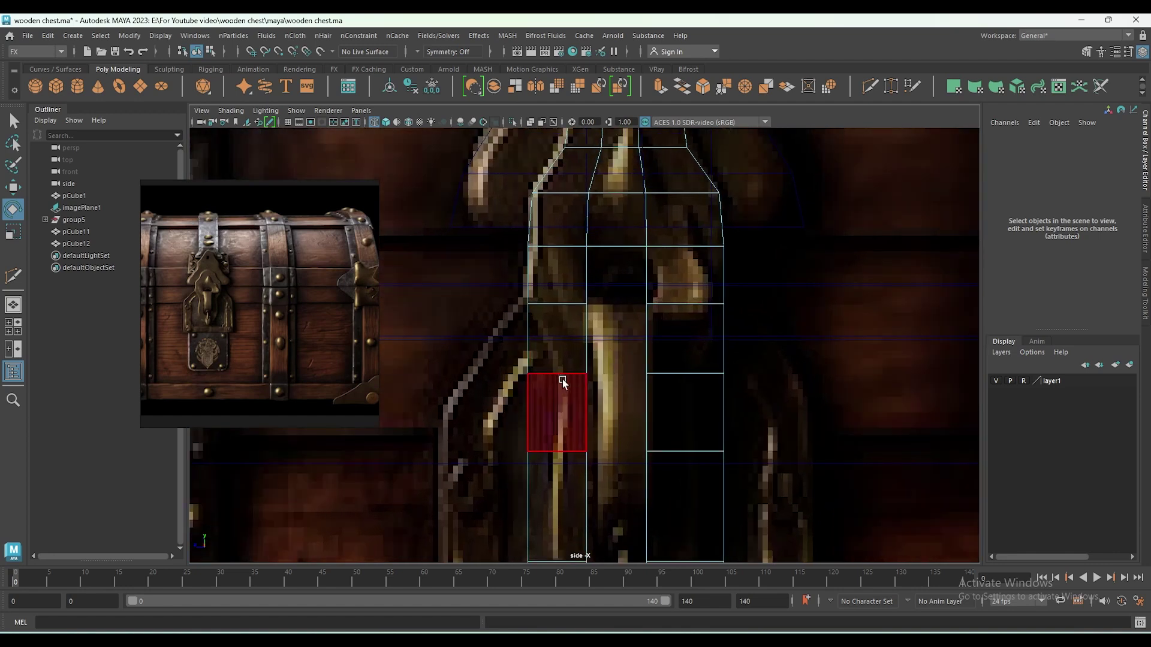
{"action": "right_click_drag", "start_coordinate": [565, 376], "coordinate": [530, 406]}
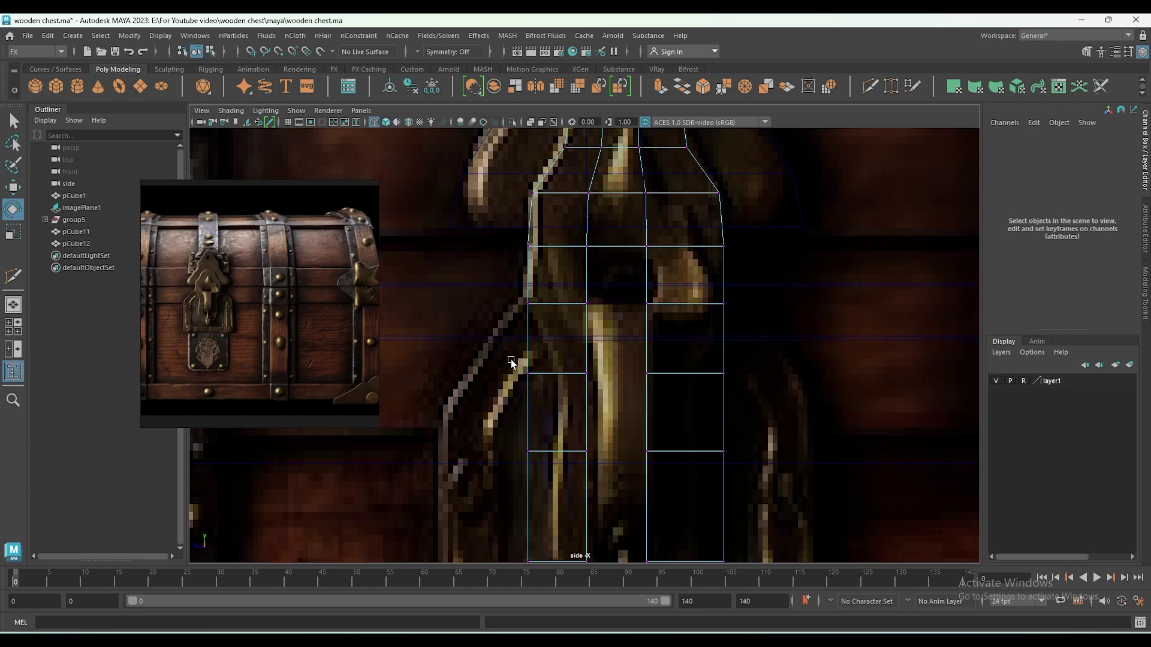
{"action": "mouse_move", "coordinate": [511, 358]}
{"action": "left_mouse_down"}
{"action": "mouse_move", "coordinate": [546, 390]}
{"action": "mouse_move", "coordinate": [584, 373]}
{"action": "left_mouse_up"}
{"action": "key", "text": "r"}
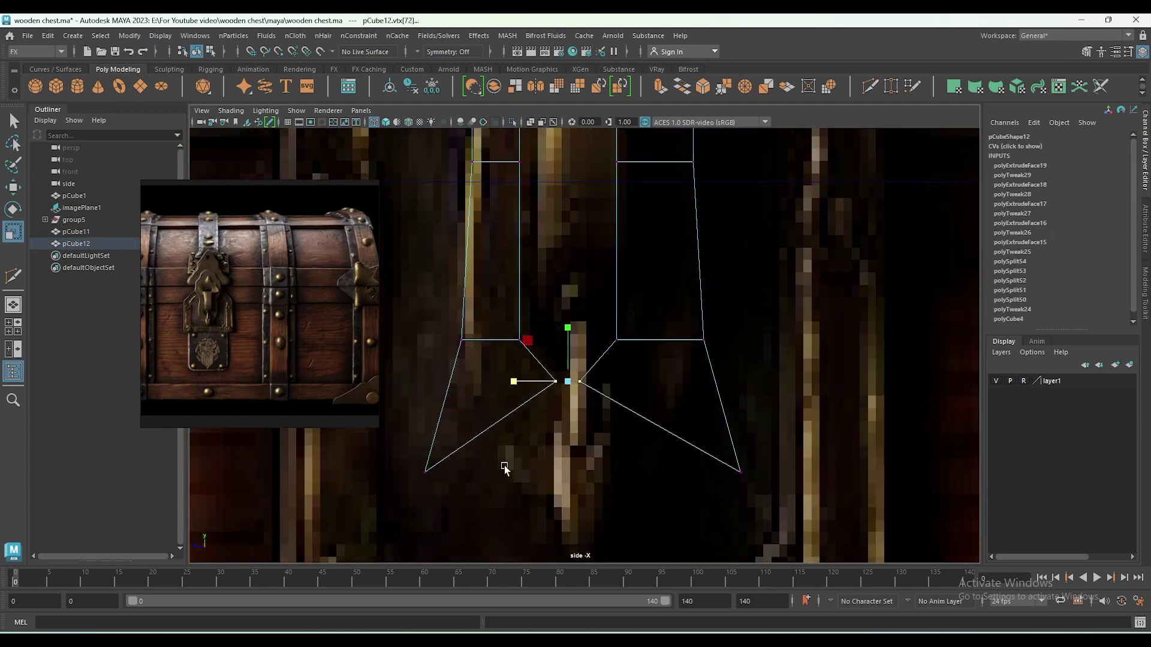
Splay the leg ends outward, then bridge both handle-arm end faces together.
{"action": "left_click_drag", "start_coordinate": [425, 472], "coordinate": [525, 478]}
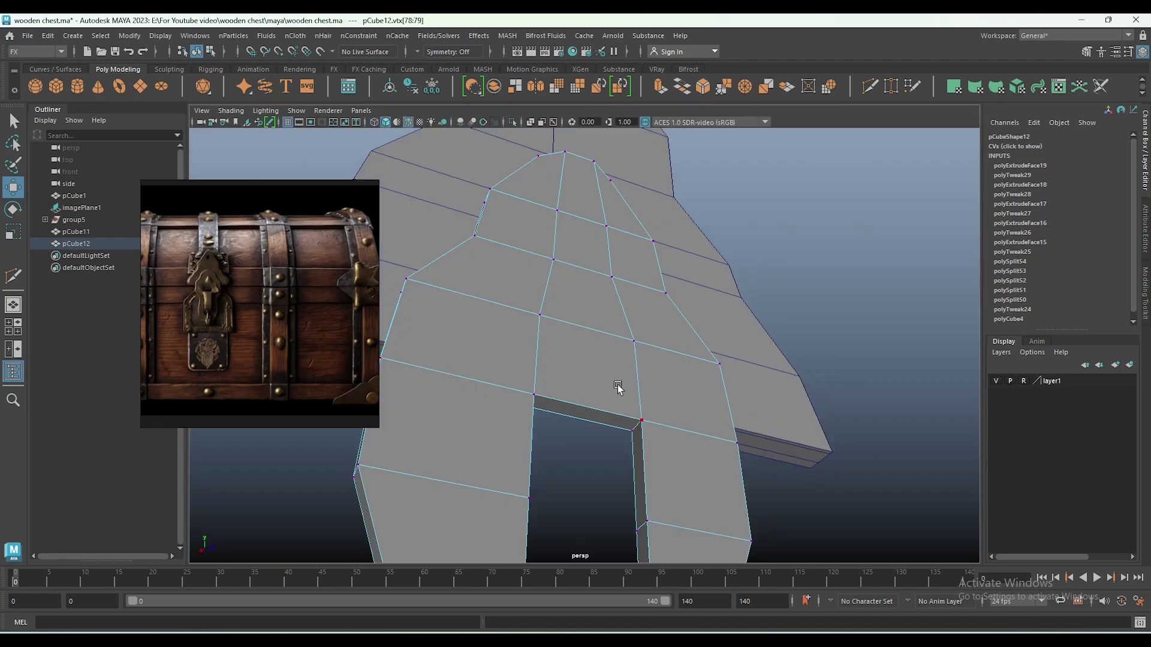
{"action": "scroll", "coordinate": [600, 419], "scroll_direction": "down", "scroll_amount": 5}
{"action": "scroll", "coordinate": [594, 427], "scroll_direction": "up", "scroll_amount": 3}
{"action": "left_click", "coordinate": [594, 427]}
{"action": "left_click", "coordinate": [538, 411]}
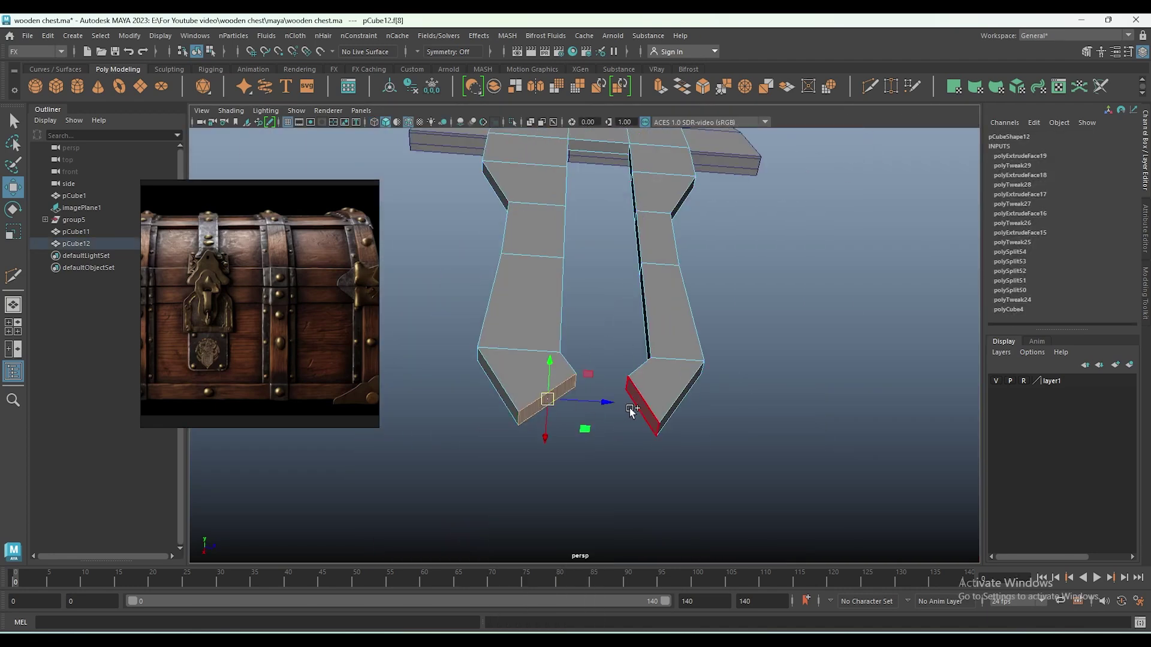
{"action": "right_click", "coordinate": [633, 408], "text": "shift"}
{"action": "left_click", "coordinate": [639, 516]}
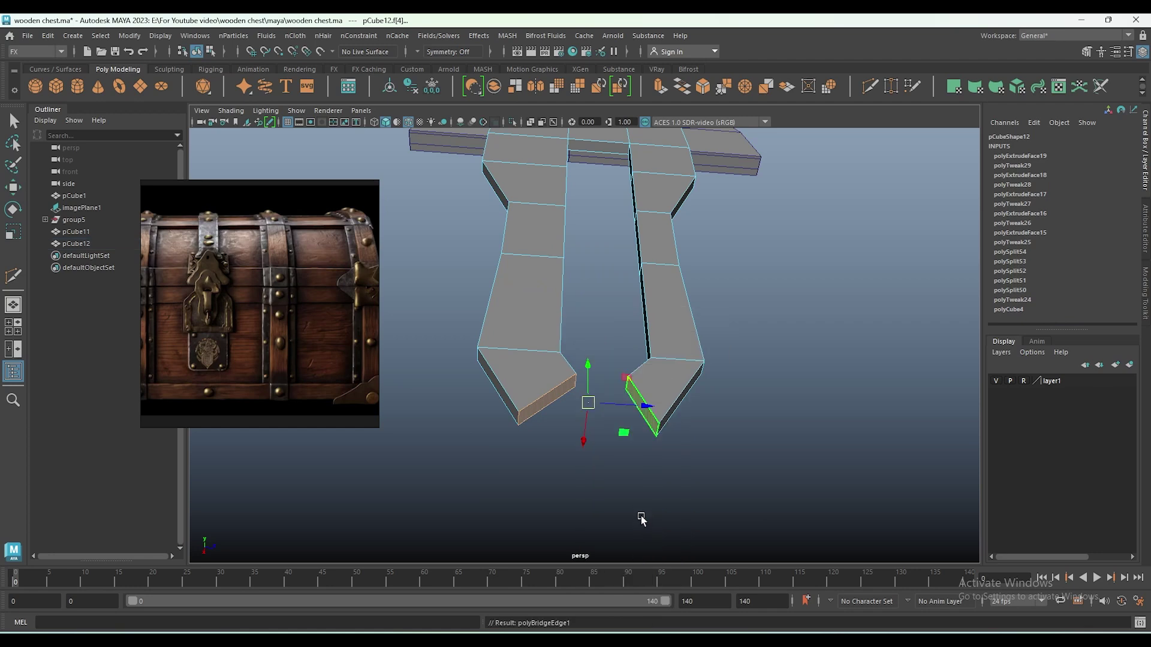
Check the bridged U in smooth preview from perspective and side, then pick the bottom-left vertex.
{"action": "mouse_move", "coordinate": [641, 504]}
{"action": "left_mouse_down", "text": "alt"}
{"action": "mouse_move", "coordinate": [643, 377]}
{"action": "mouse_move", "coordinate": [655, 395]}
{"action": "mouse_move", "coordinate": [612, 394]}
{"action": "mouse_move", "coordinate": [662, 430]}
{"action": "left_mouse_up", "text": "alt"}
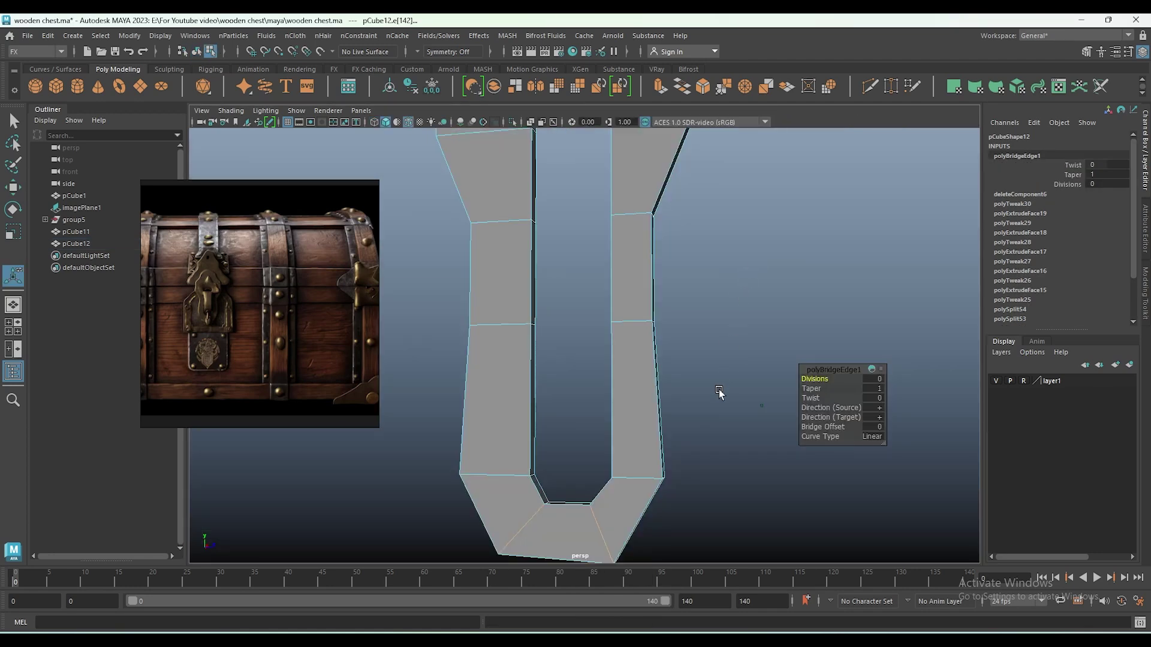
{"action": "middle_click_drag", "start_coordinate": [687, 434], "coordinate": [678, 384], "text": "alt"}
{"action": "left_click", "coordinate": [678, 384]}
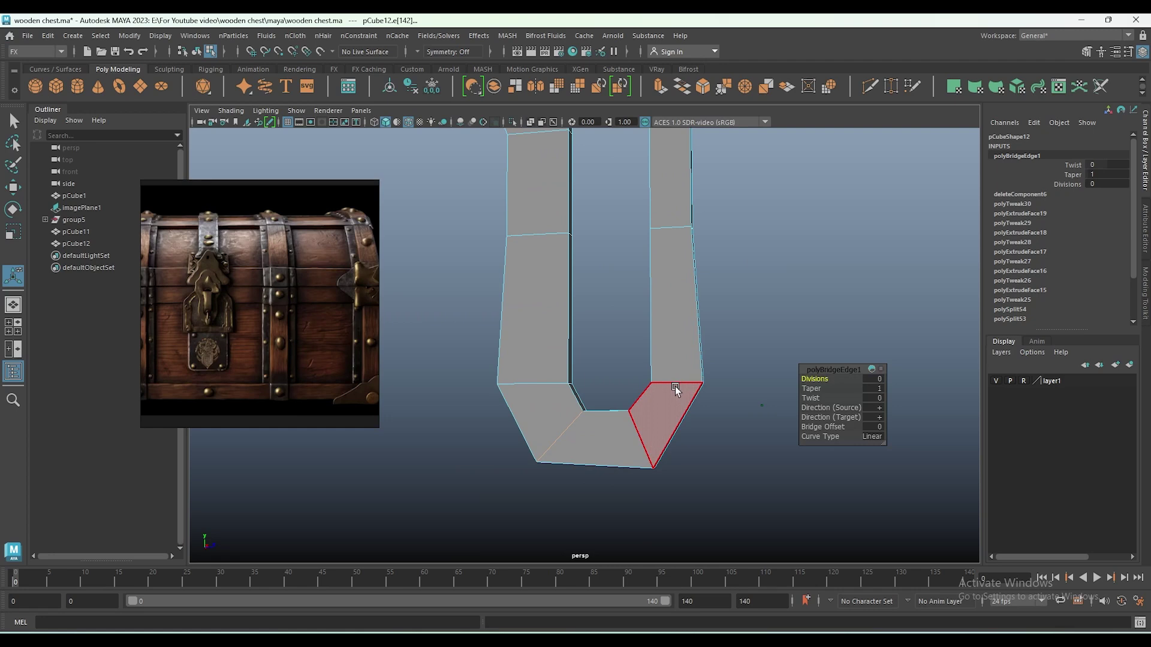
{"action": "key", "text": "3"}
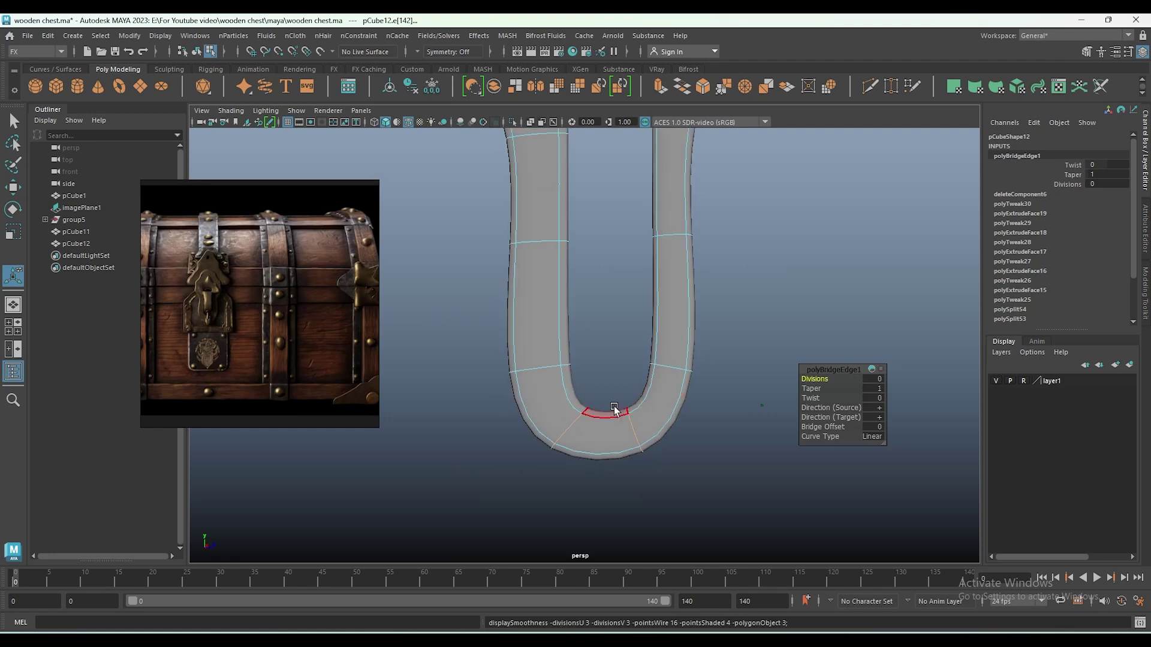
{"action": "key", "text": "1"}
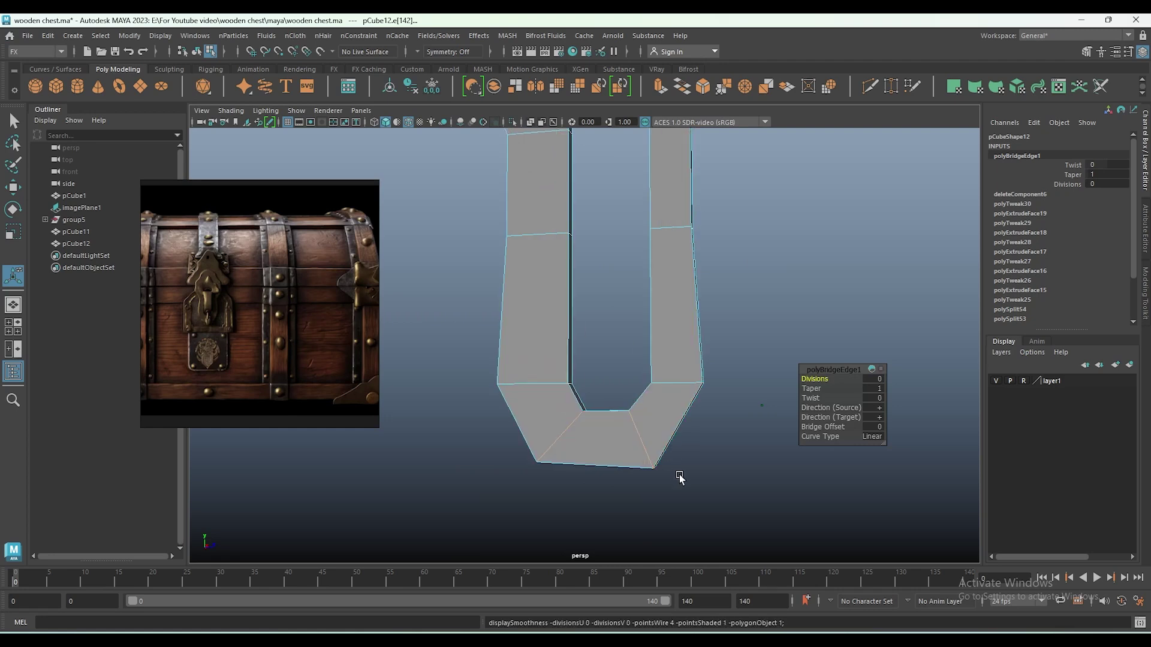
{"action": "key", "text": "space"}
{"action": "key", "text": "space"}
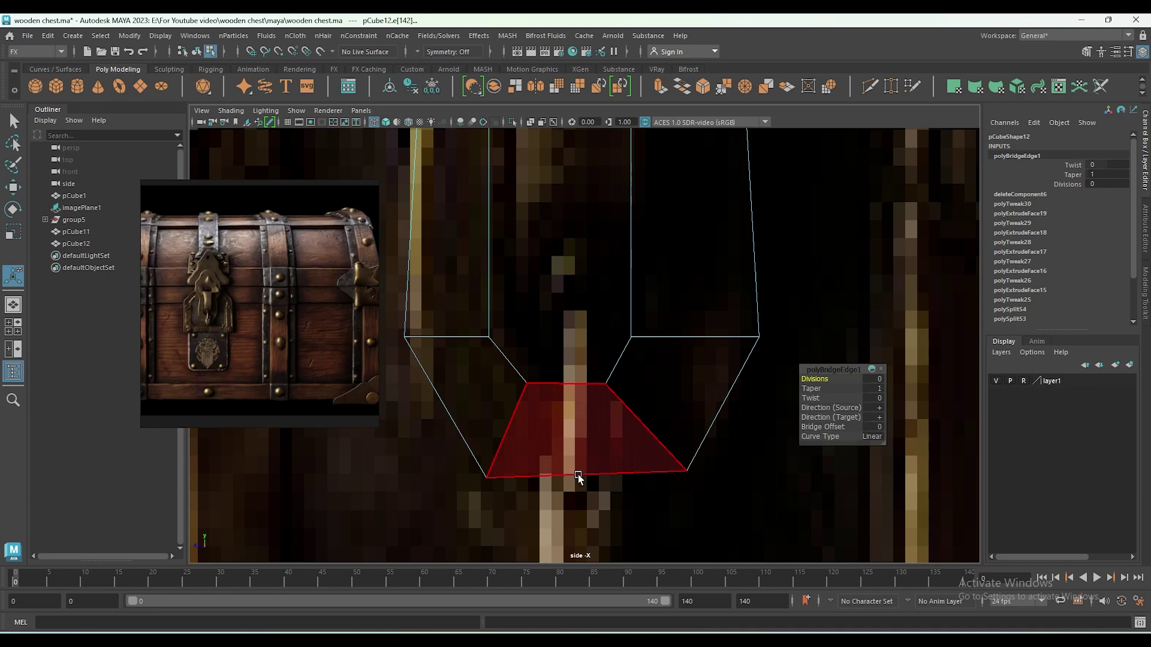
{"action": "key", "text": "3"}
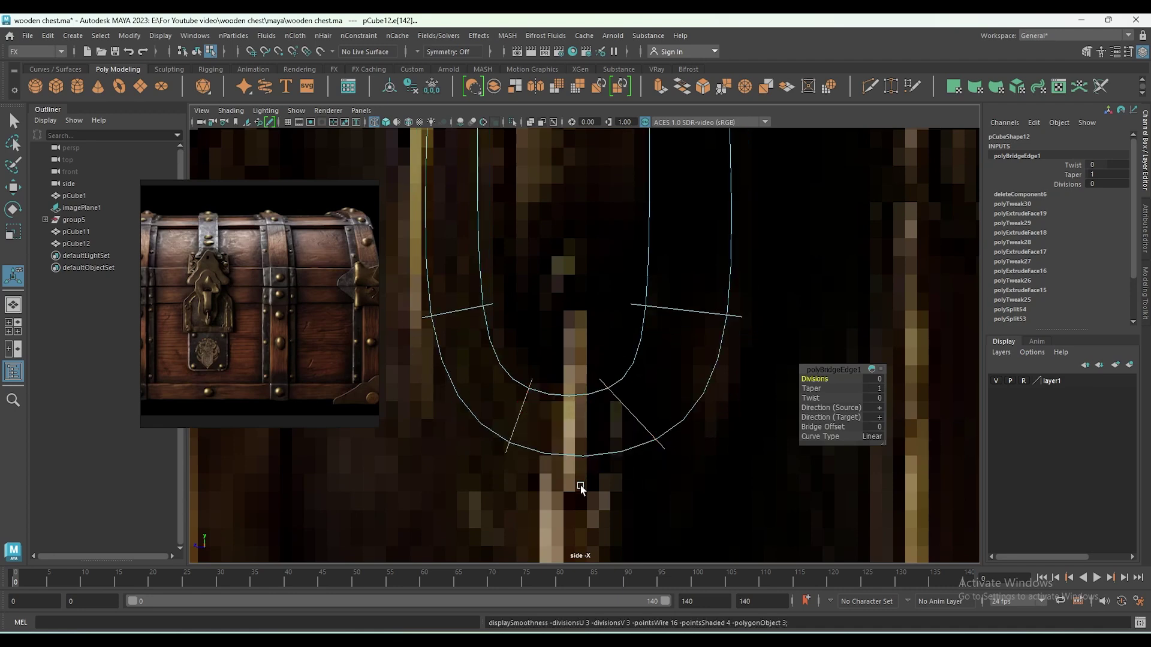
{"action": "key", "text": "1"}
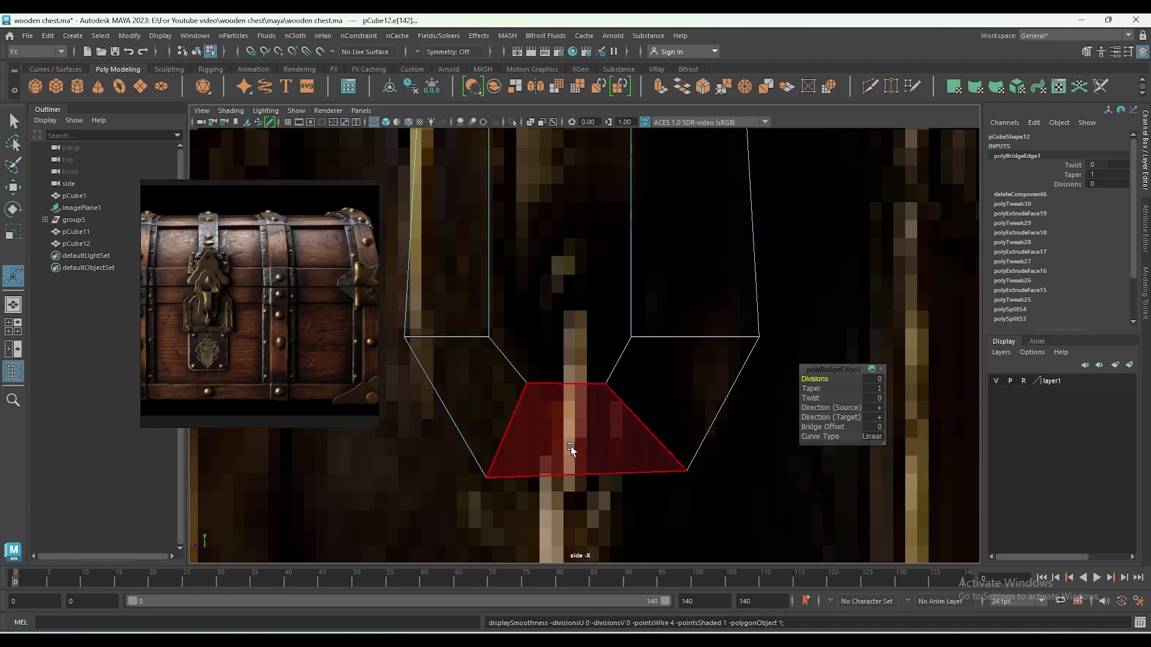
{"action": "right_click_drag", "start_coordinate": [554, 270], "coordinate": [488, 239]}
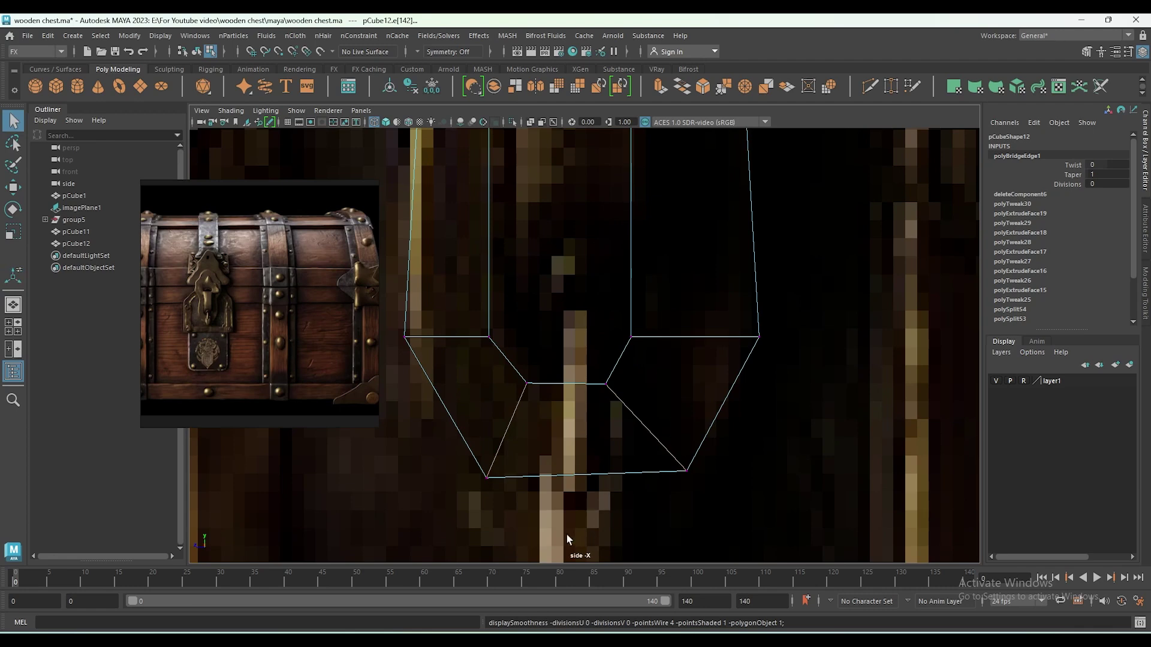
{"action": "left_click", "coordinate": [509, 472]}
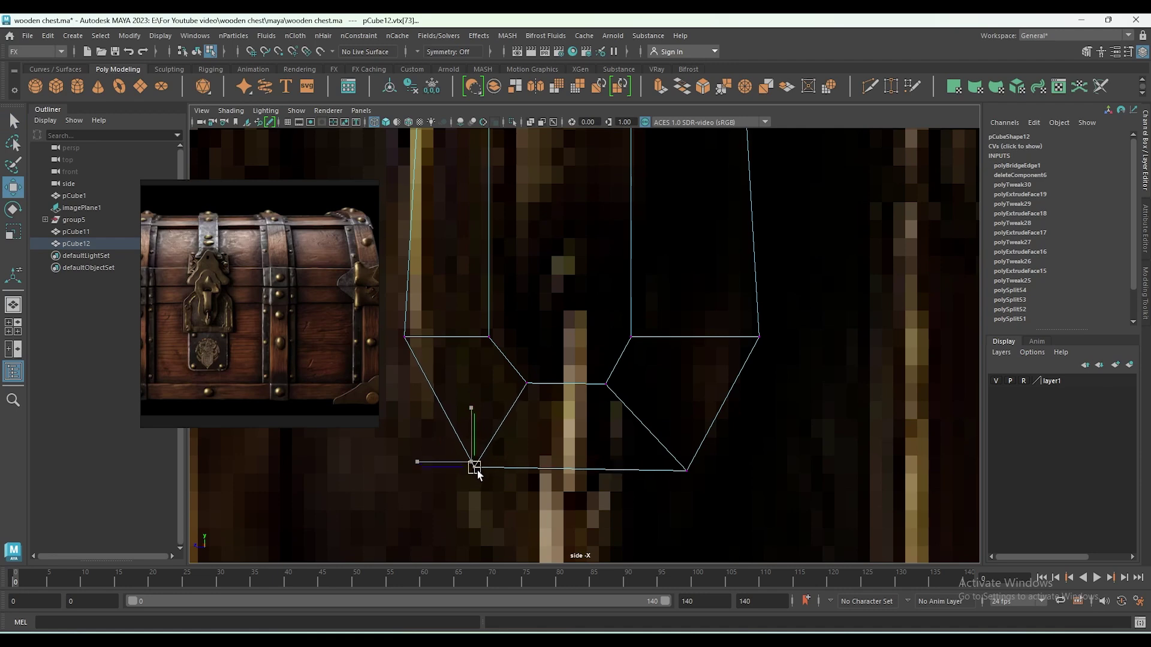
Add a Multi-Cut edge across the bottom faces of the U.
{"action": "scroll", "coordinate": [714, 492], "scroll_direction": "down", "scroll_amount": 5}
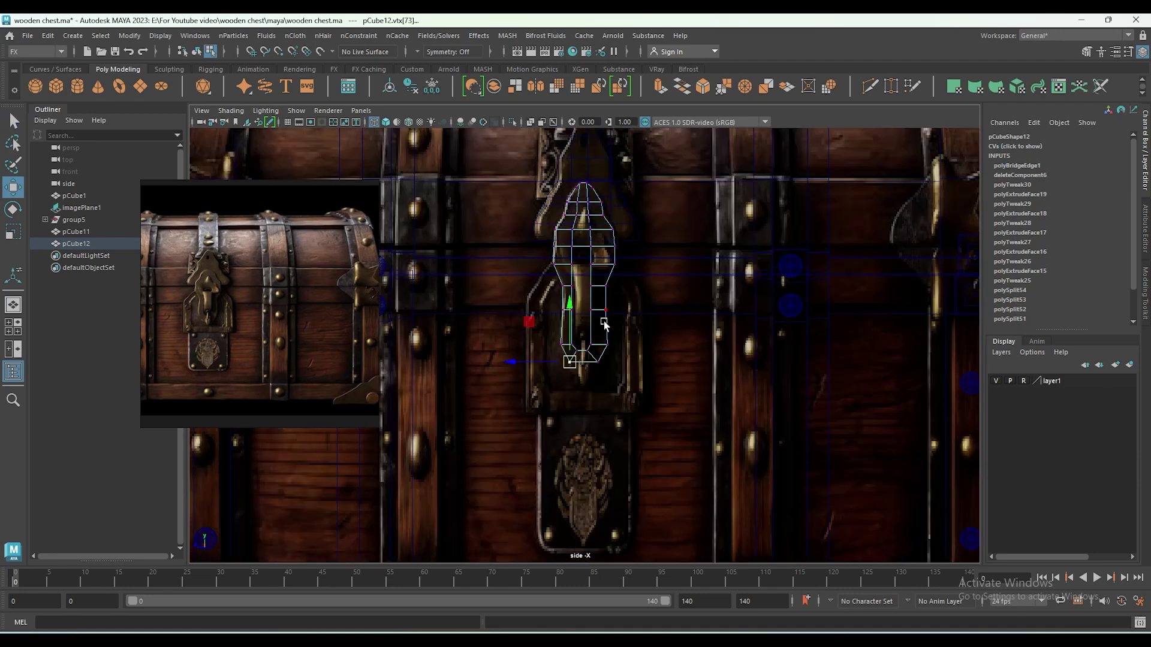
{"action": "scroll", "coordinate": [674, 450], "scroll_direction": "up", "scroll_amount": 3}
{"action": "scroll", "coordinate": [719, 398], "scroll_direction": "up", "scroll_amount": 3}
{"action": "scroll", "coordinate": [725, 313], "scroll_direction": "down", "scroll_amount": 1}
{"action": "scroll", "coordinate": [725, 313], "scroll_direction": "down", "scroll_amount": 2}
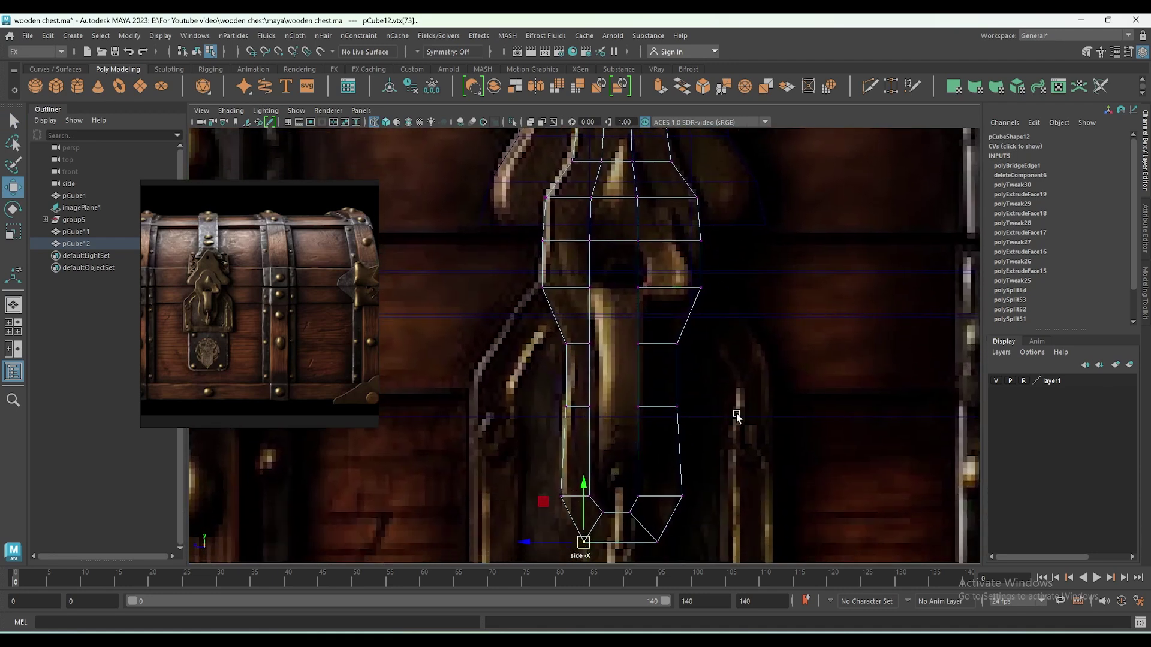
{"action": "scroll", "coordinate": [747, 354], "scroll_direction": "up", "scroll_amount": 2}
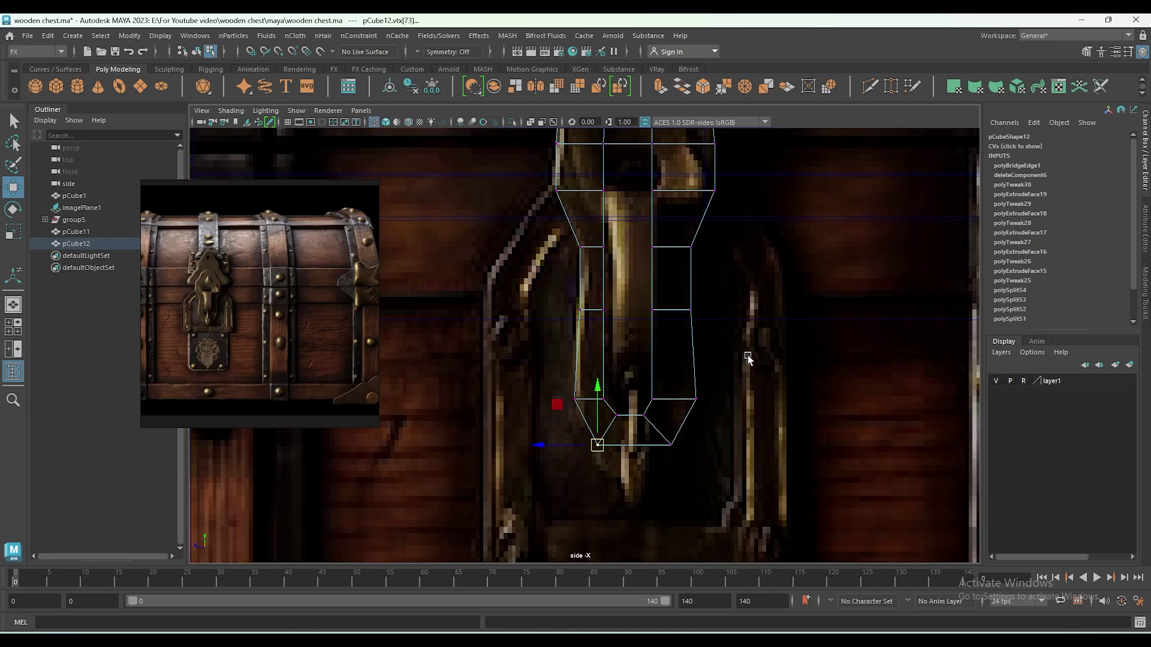
{"action": "scroll", "coordinate": [653, 437], "scroll_direction": "up", "scroll_amount": 3}
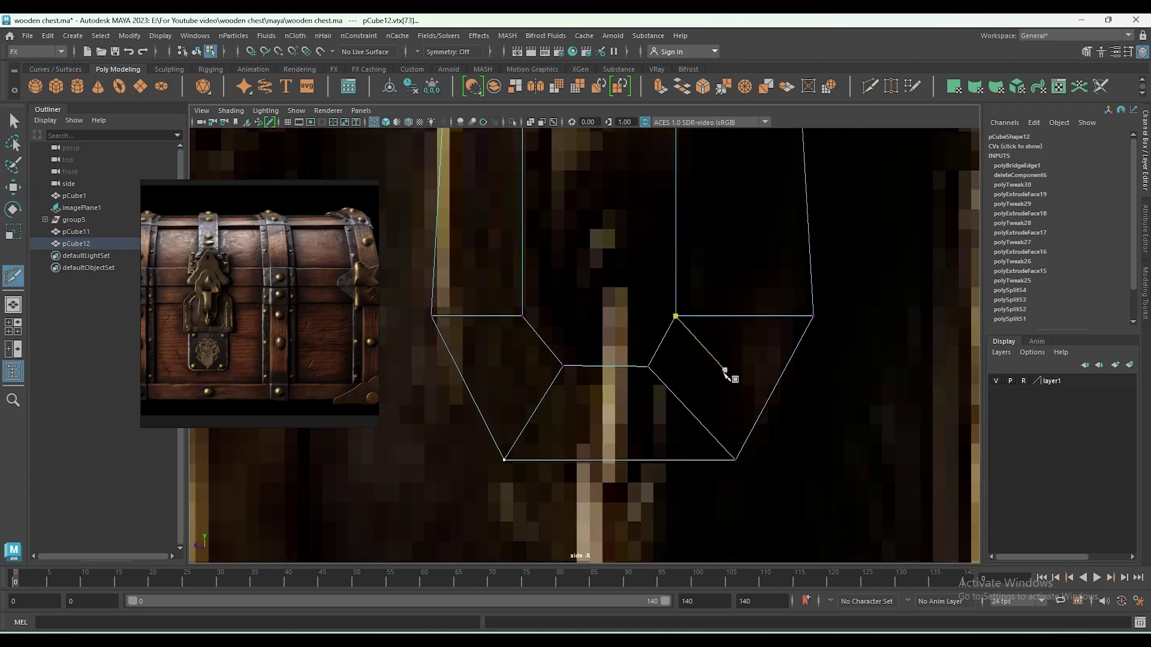
{"action": "left_click", "coordinate": [607, 366]}
{"action": "scroll", "coordinate": [794, 393], "scroll_direction": "up", "scroll_amount": 2}
{"action": "key", "text": "w"}
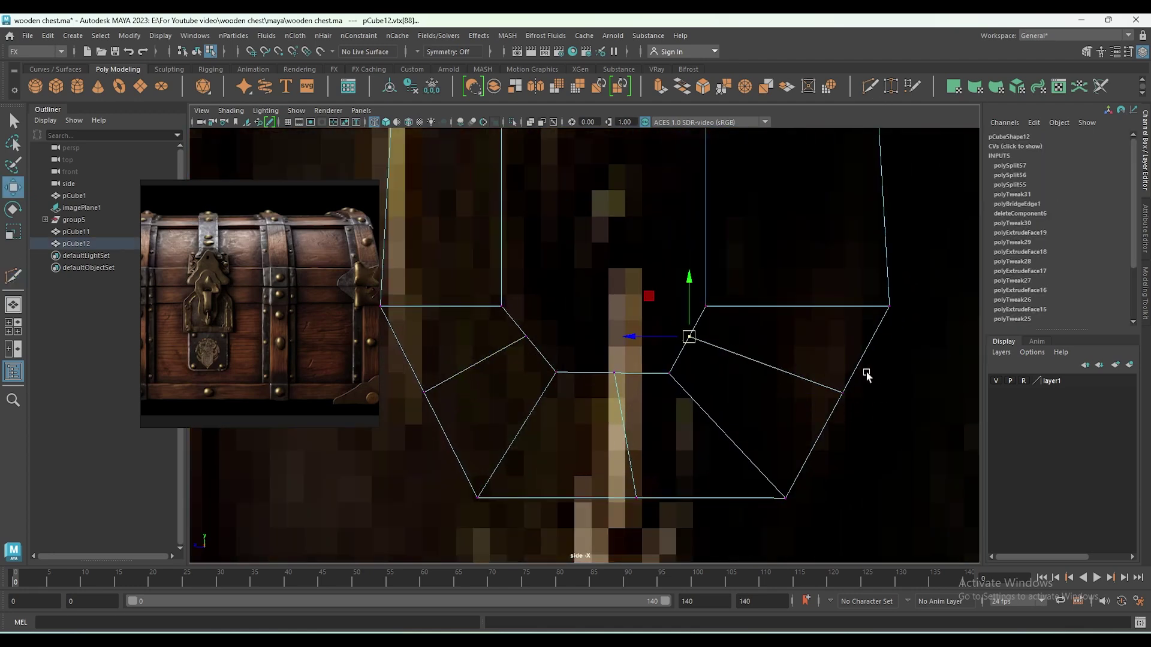
Move the lower vertices outward to round and taper the U's base.
{"action": "left_click_drag", "start_coordinate": [593, 468], "coordinate": [668, 532]}
{"action": "middle_click_drag", "start_coordinate": [620, 485], "coordinate": [661, 443], "text": "alt"}
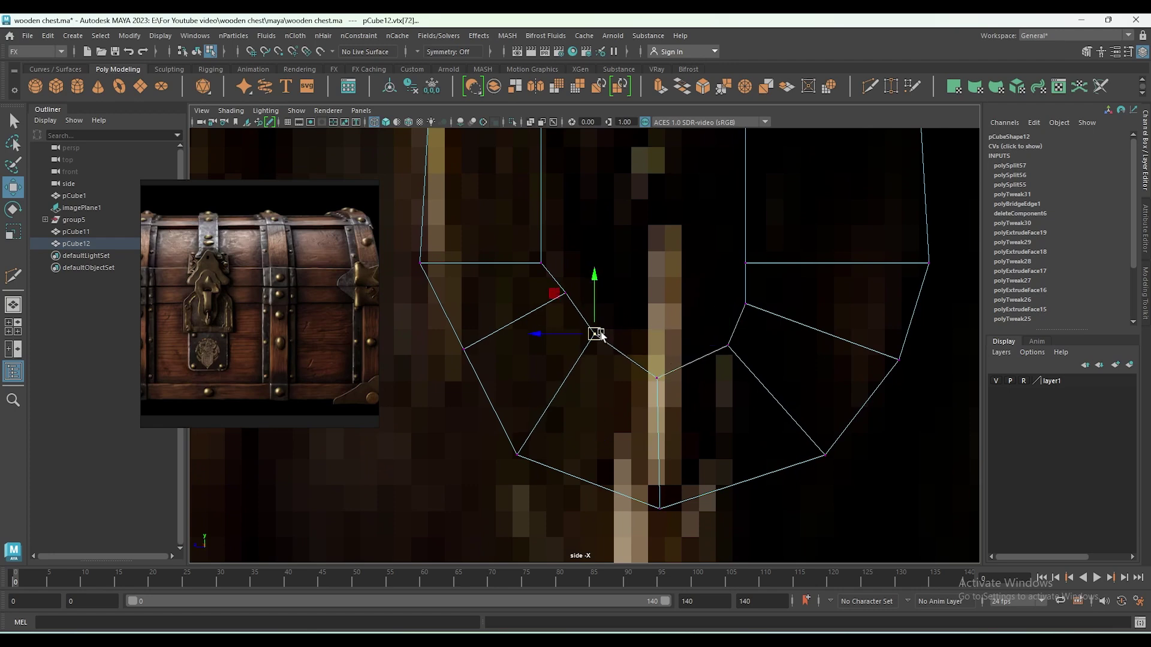
{"action": "left_click_drag", "start_coordinate": [519, 457], "coordinate": [501, 456]}
{"action": "left_click", "coordinate": [464, 350]}
{"action": "left_click_drag", "start_coordinate": [466, 357], "coordinate": [443, 358]}
{"action": "scroll", "coordinate": [599, 341], "scroll_direction": "down", "scroll_amount": 3}
{"action": "scroll", "coordinate": [617, 333], "scroll_direction": "up", "scroll_amount": 3}
{"action": "left_click", "coordinate": [591, 338]}
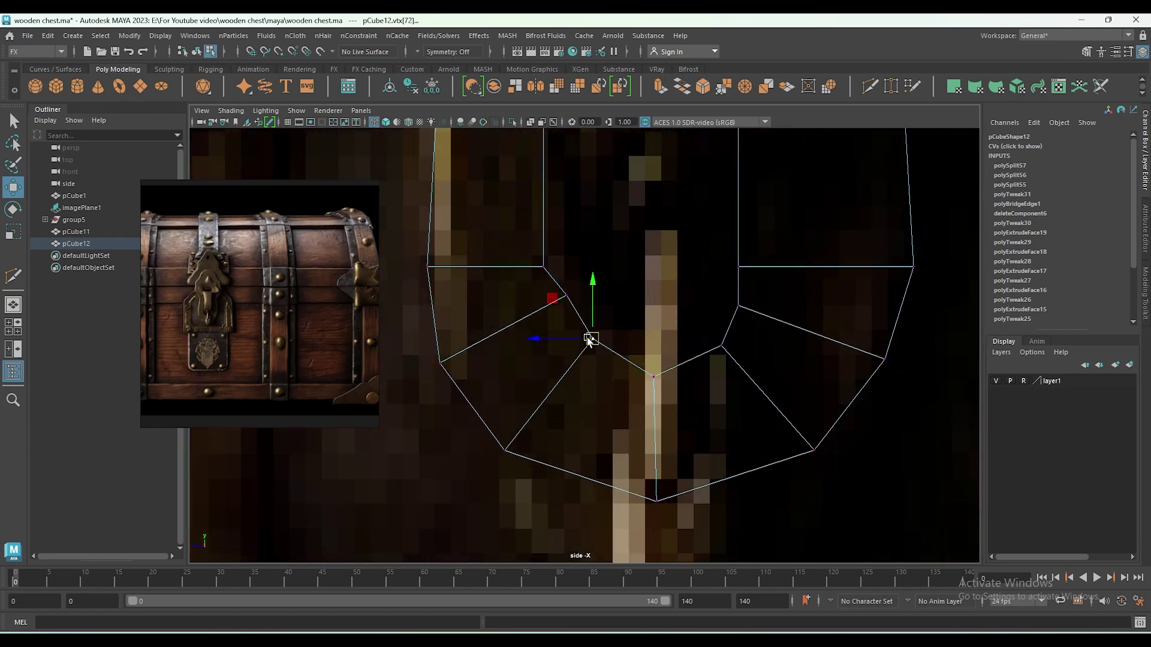
{"action": "scroll", "coordinate": [607, 329], "scroll_direction": "down", "scroll_amount": 3}
{"action": "scroll", "coordinate": [718, 372], "scroll_direction": "up", "scroll_amount": 3}
{"action": "left_click", "coordinate": [705, 401]}
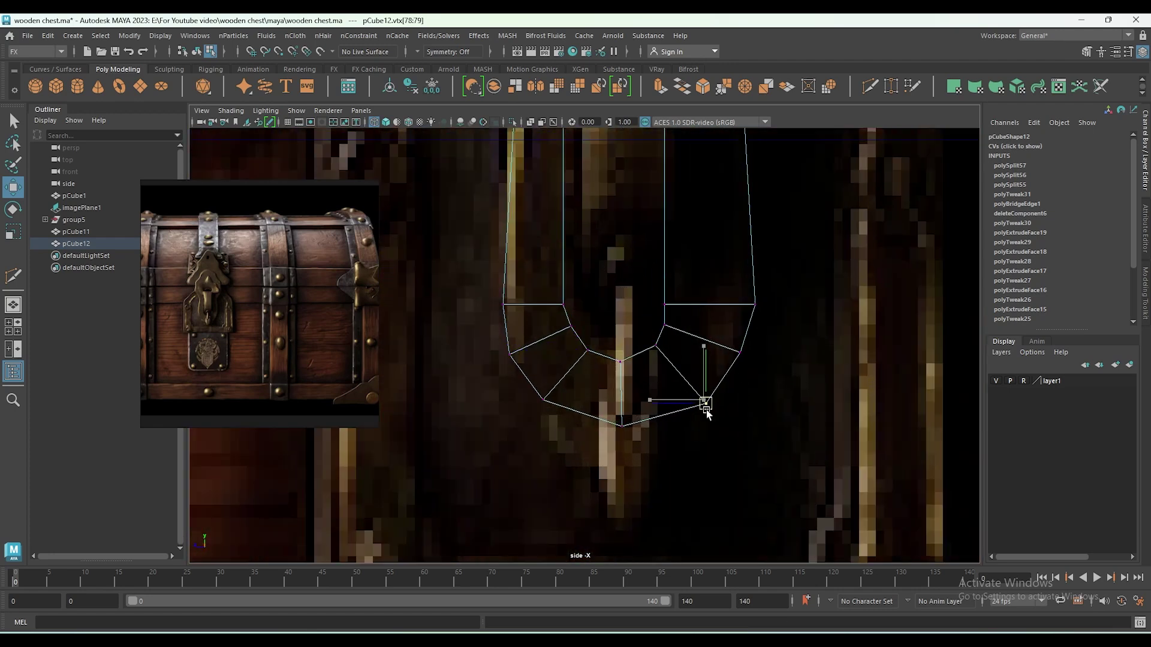
{"action": "scroll", "coordinate": [680, 400], "scroll_direction": "down", "scroll_amount": 5}
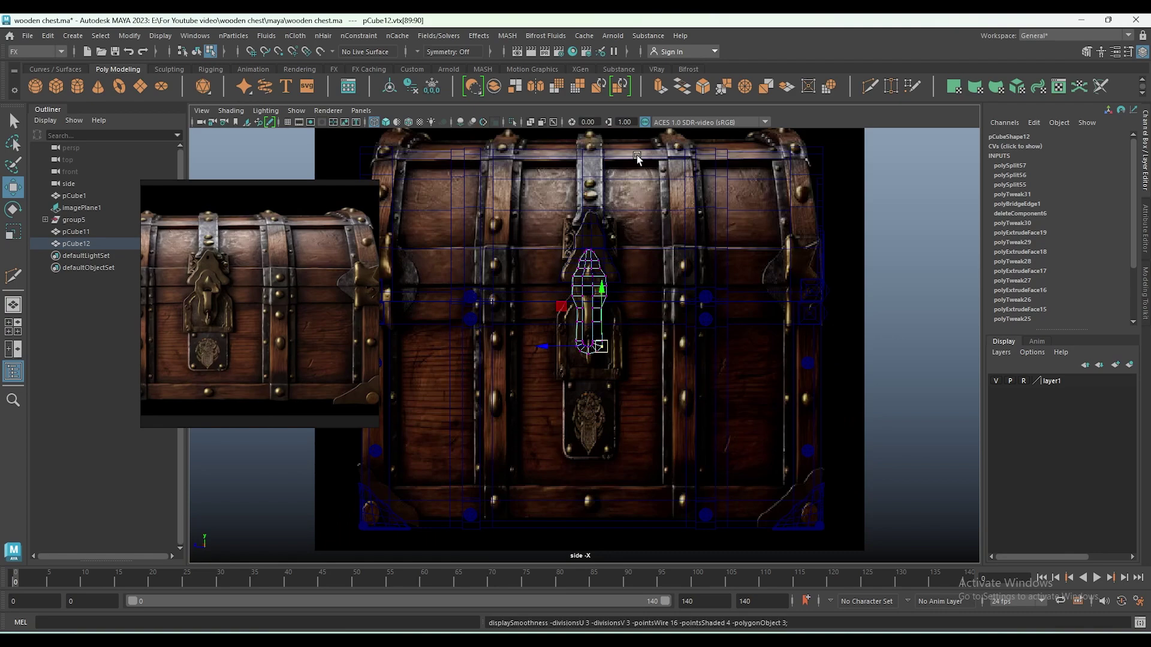
Pull the handle's bottom tip vertices downward.
{"action": "scroll", "coordinate": [599, 335], "scroll_direction": "up", "scroll_amount": 5}
{"action": "scroll", "coordinate": [624, 367], "scroll_direction": "up", "scroll_amount": 3}
{"action": "scroll", "coordinate": [561, 433], "scroll_direction": "up", "scroll_amount": 3}
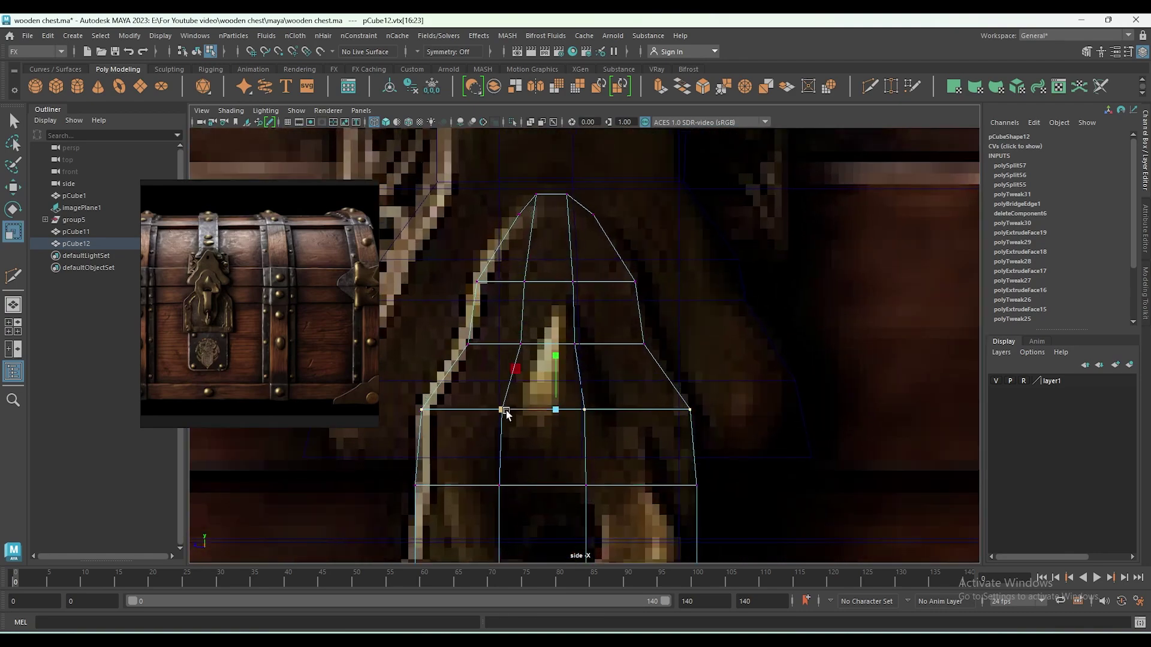
{"action": "scroll", "coordinate": [631, 342], "scroll_direction": "down", "scroll_amount": 2}
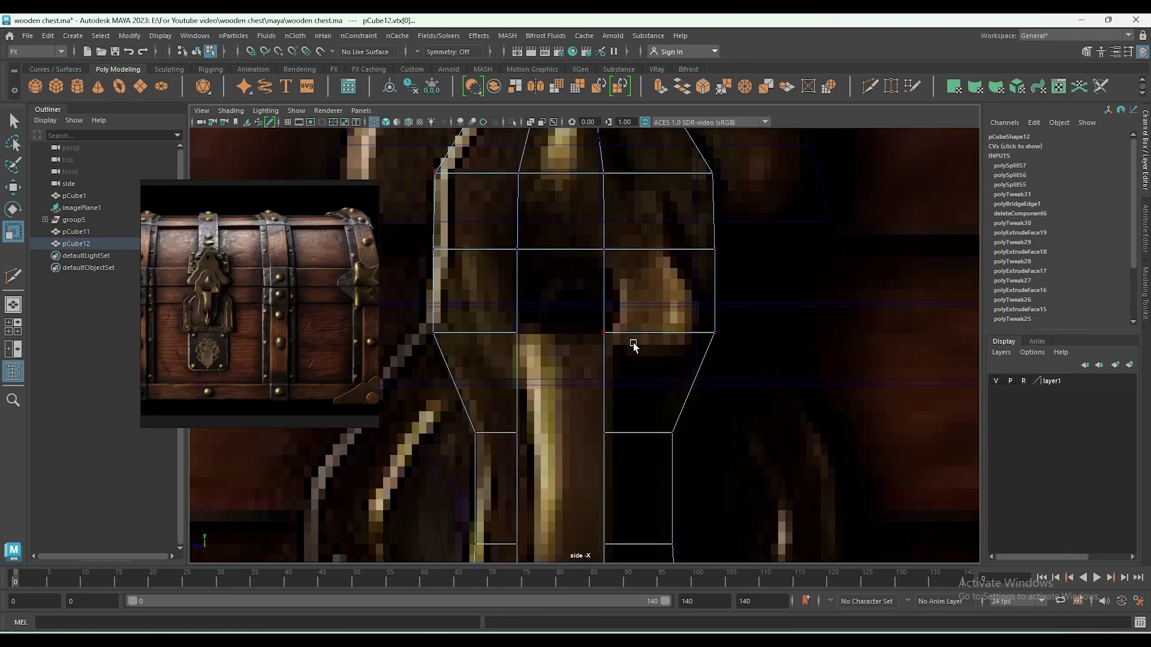
{"action": "scroll", "coordinate": [706, 452], "scroll_direction": "up", "scroll_amount": 2}
{"action": "left_click_drag", "start_coordinate": [713, 299], "coordinate": [749, 354]}
{"action": "key", "text": "w"}
{"action": "scroll", "coordinate": [688, 365], "scroll_direction": "down", "scroll_amount": 5}
{"action": "scroll", "coordinate": [700, 339], "scroll_direction": "up", "scroll_amount": 8}
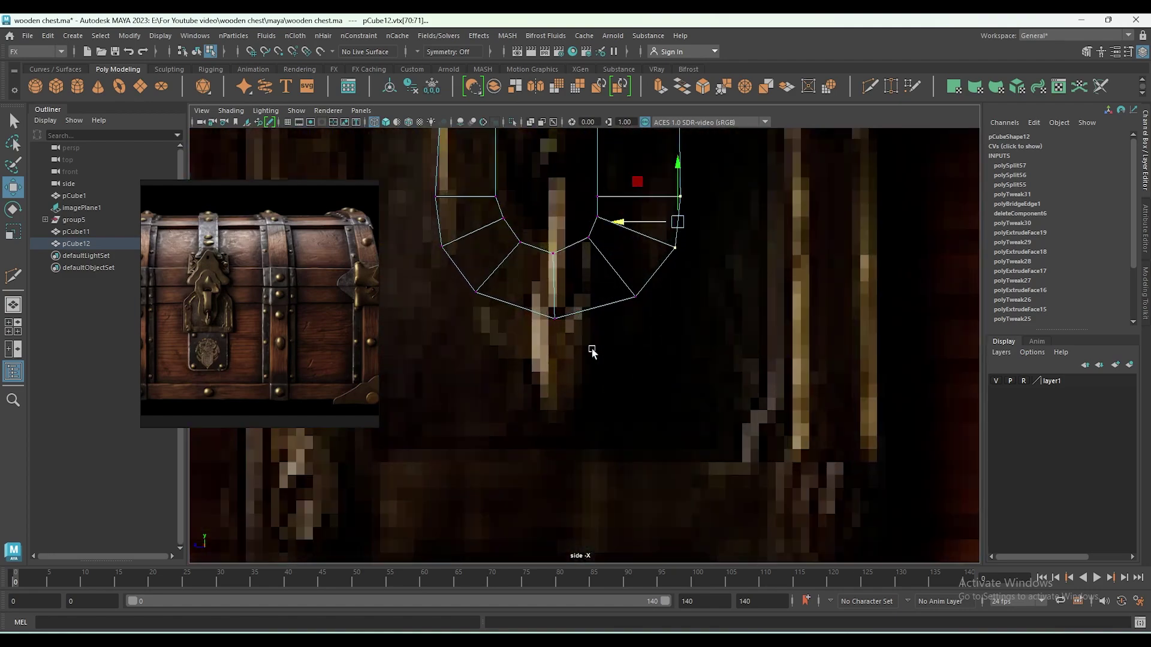
{"action": "scroll", "coordinate": [587, 347], "scroll_direction": "down", "scroll_amount": 1}
{"action": "scroll", "coordinate": [599, 354], "scroll_direction": "up", "scroll_amount": 2}
{"action": "left_click_drag", "start_coordinate": [515, 419], "coordinate": [648, 320]}
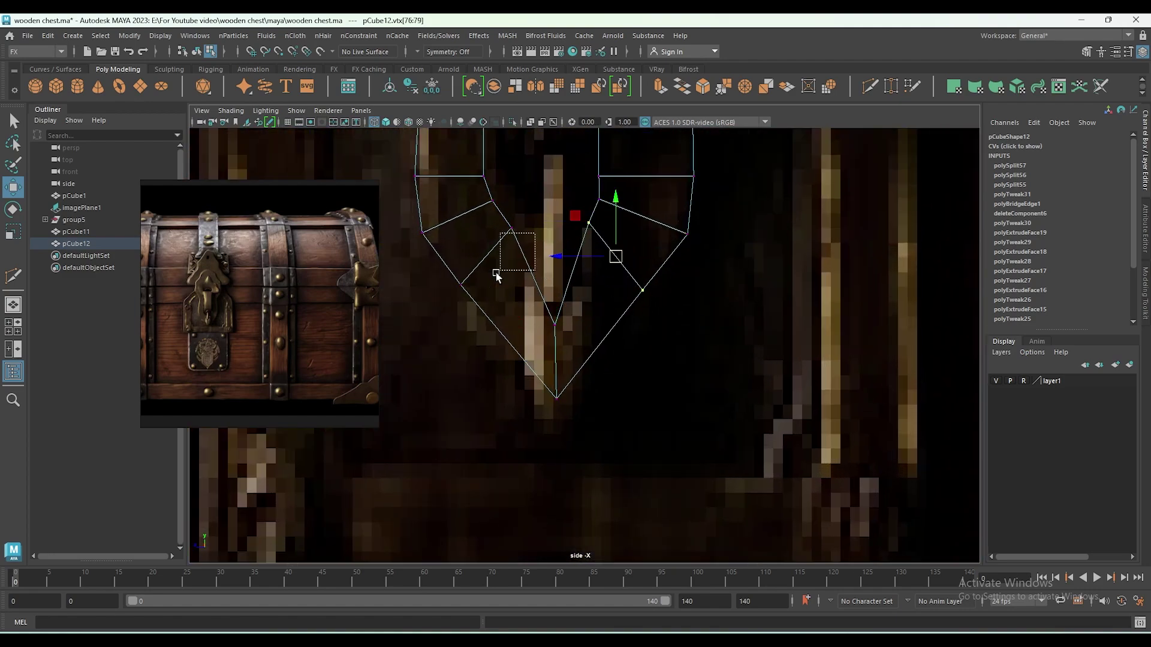
{"action": "left_click_drag", "start_coordinate": [496, 277], "coordinate": [456, 291], "text": "shift"}
{"action": "middle_click_drag", "start_coordinate": [577, 337], "coordinate": [577, 371]}
{"action": "middle_click_drag", "start_coordinate": [636, 331], "coordinate": [636, 359]}
{"action": "middle_click_drag", "start_coordinate": [707, 237], "coordinate": [694, 301], "text": "alt"}
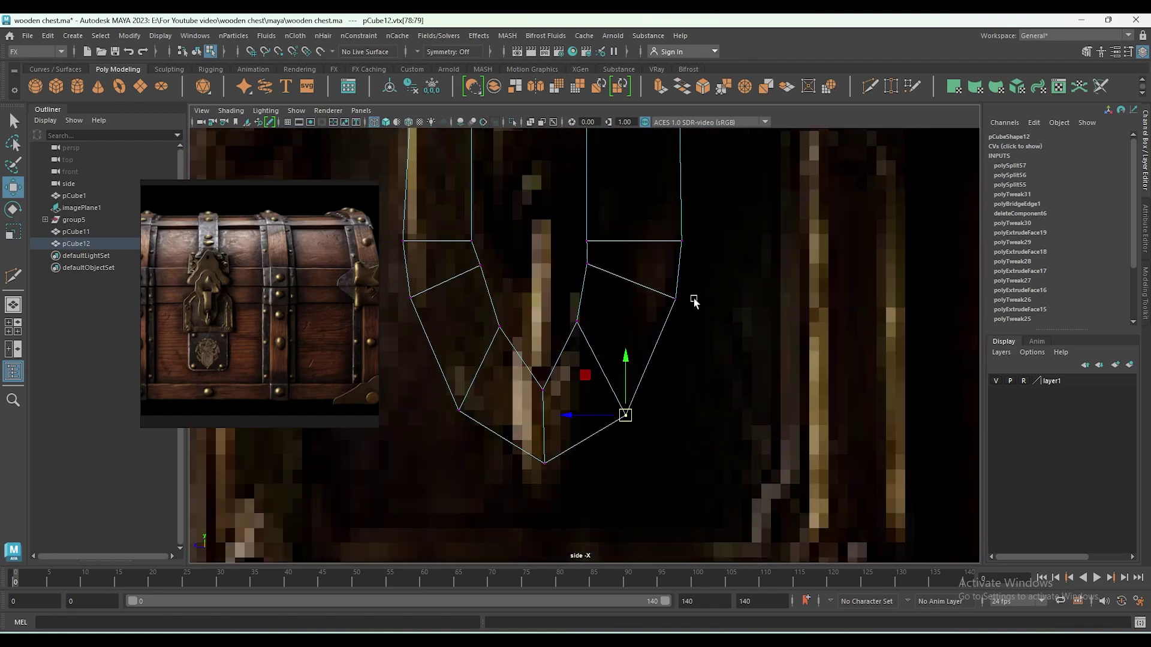
{"action": "left_click_drag", "start_coordinate": [385, 286], "coordinate": [419, 312]}
Select the tip vertices and a left-column vertex for further shaping.
{"action": "scroll", "coordinate": [420, 312], "scroll_direction": "down", "scroll_amount": 5}
{"action": "scroll", "coordinate": [614, 333], "scroll_direction": "up", "scroll_amount": 4}
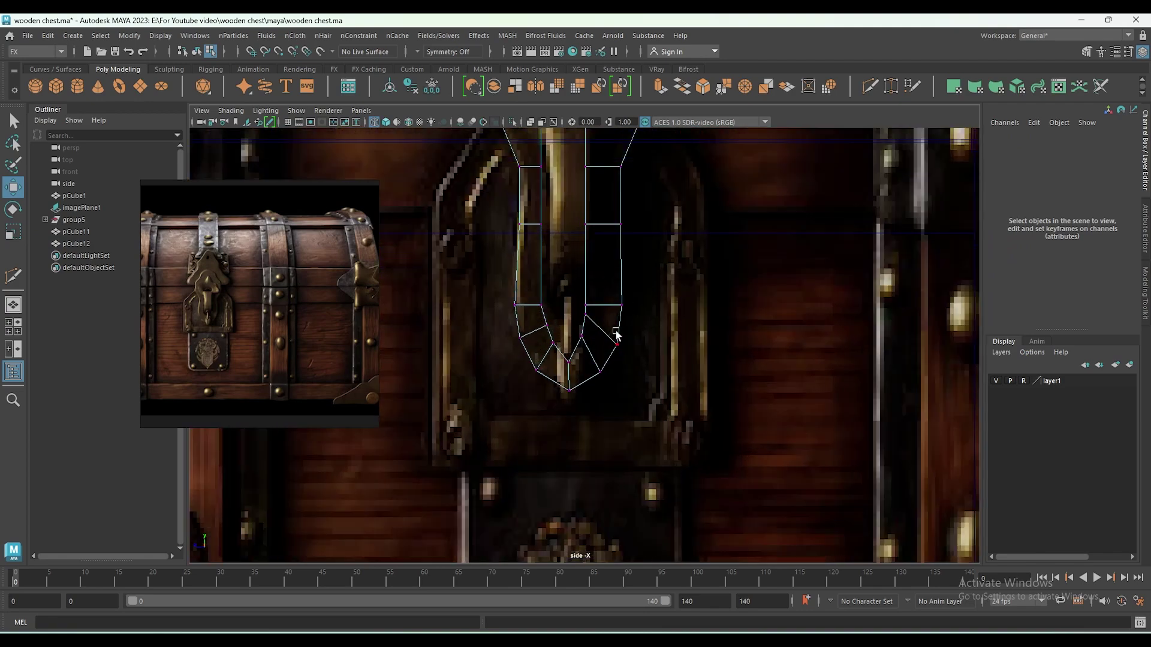
{"action": "scroll", "coordinate": [263, 334], "scroll_direction": "up", "scroll_amount": 5}
{"action": "scroll", "coordinate": [611, 385], "scroll_direction": "up", "scroll_amount": 3}
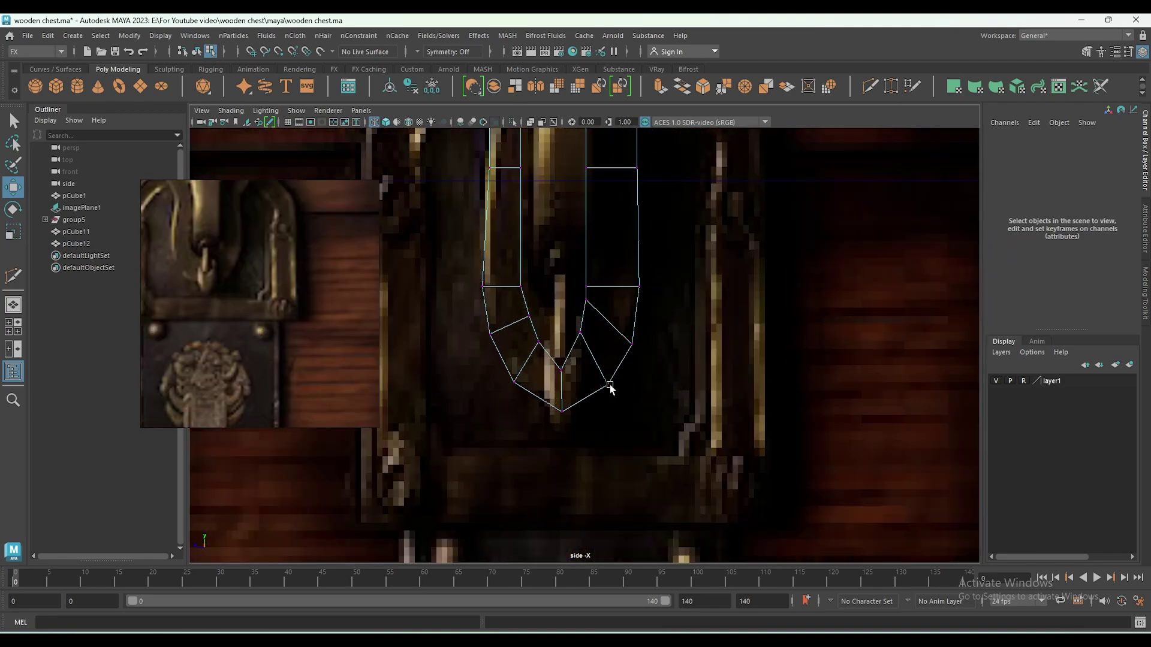
{"action": "scroll", "coordinate": [544, 372], "scroll_direction": "up", "scroll_amount": 2}
{"action": "scroll", "coordinate": [565, 352], "scroll_direction": "up", "scroll_amount": 3}
{"action": "left_click", "coordinate": [536, 353]}
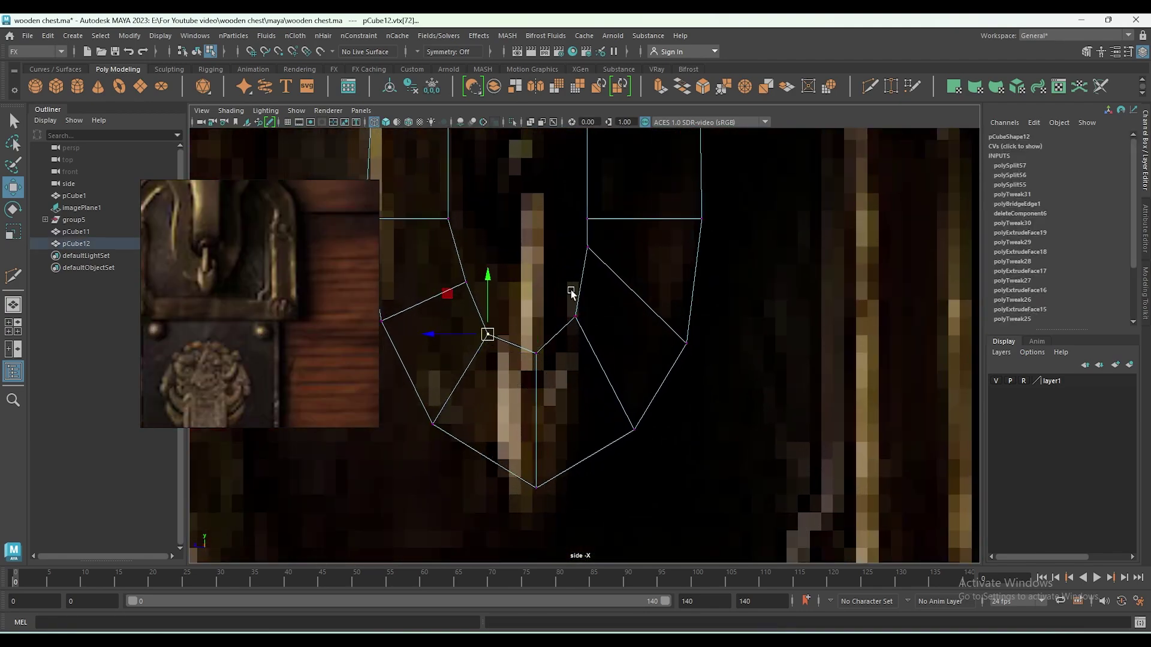
{"action": "scroll", "coordinate": [535, 347], "scroll_direction": "down", "scroll_amount": 5}
{"action": "scroll", "coordinate": [609, 378], "scroll_direction": "up", "scroll_amount": 3}
{"action": "scroll", "coordinate": [659, 403], "scroll_direction": "down", "scroll_amount": 1}
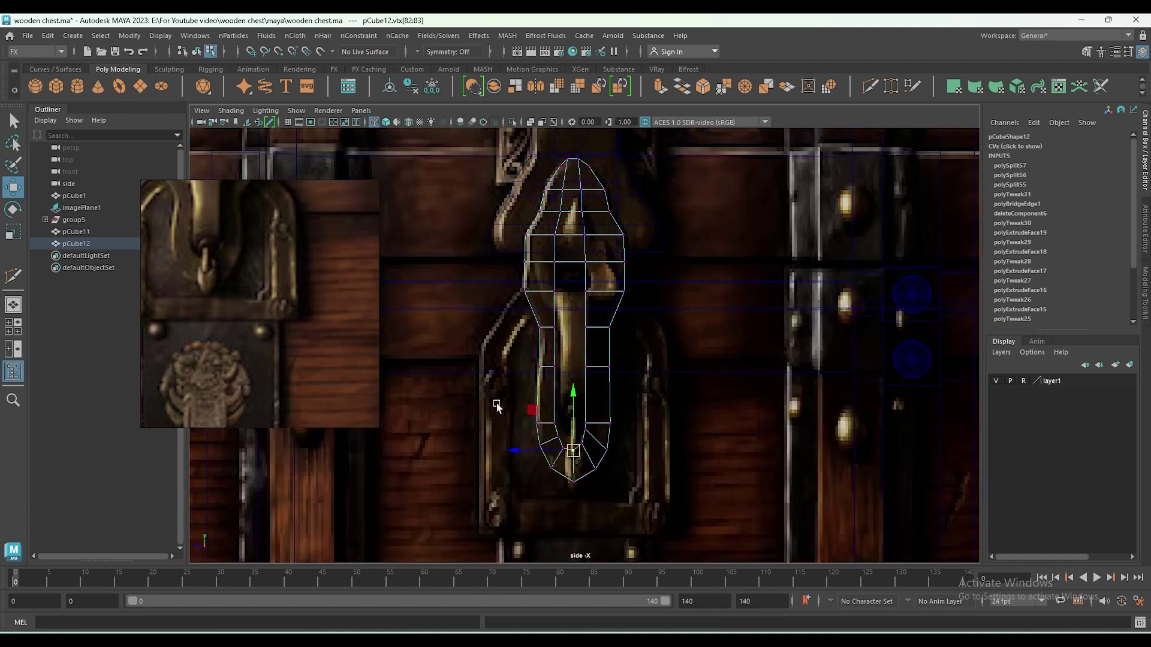
{"action": "scroll", "coordinate": [507, 375], "scroll_direction": "up", "scroll_amount": 2}
{"action": "left_click_drag", "start_coordinate": [500, 359], "coordinate": [533, 392]}
{"action": "scroll", "coordinate": [650, 319], "scroll_direction": "down", "scroll_amount": 4}
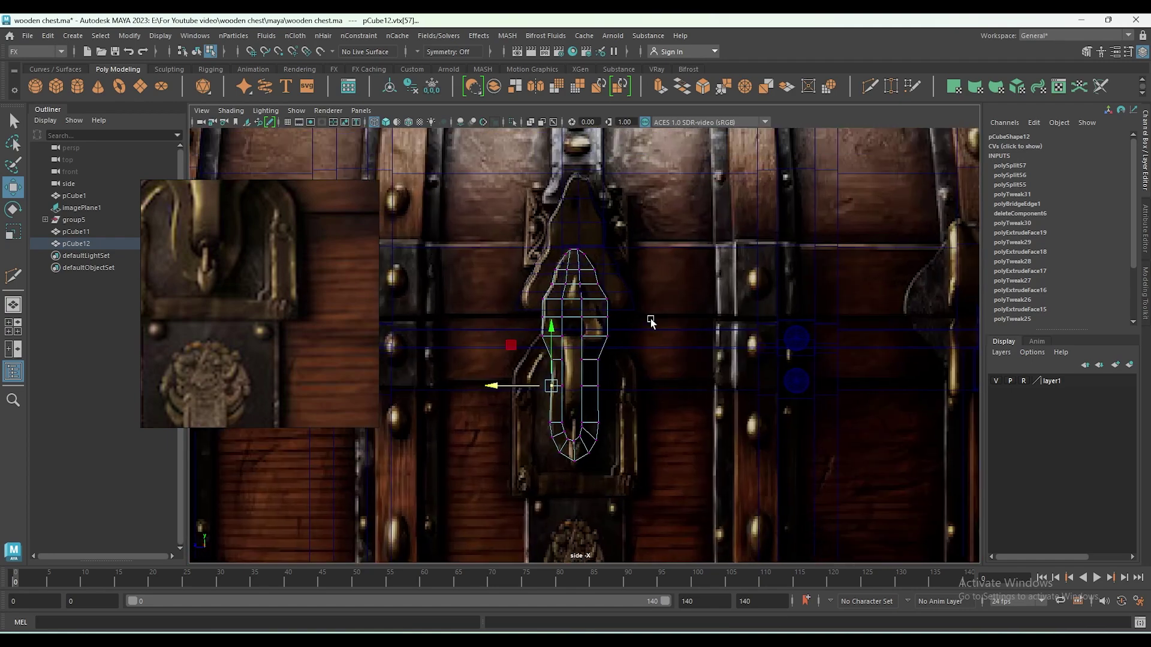
{"action": "scroll", "coordinate": [679, 407], "scroll_direction": "up", "scroll_amount": 3}
{"action": "scroll", "coordinate": [680, 383], "scroll_direction": "down", "scroll_amount": 2}
{"action": "scroll", "coordinate": [674, 317], "scroll_direction": "up", "scroll_amount": 3}
{"action": "scroll", "coordinate": [674, 320], "scroll_direction": "down", "scroll_amount": 4}
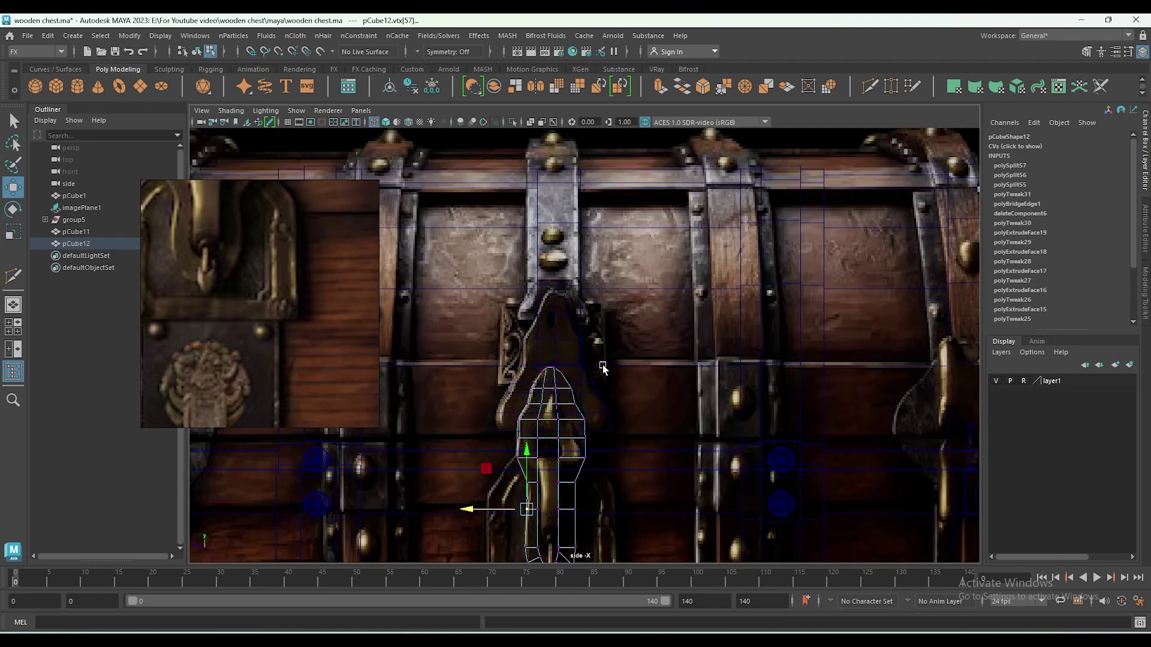
Compare the handle smoothed and unsmoothed in the four-view layout.
{"action": "key", "text": "space"}
{"action": "key", "text": "space"}
{"action": "left_click_drag", "start_coordinate": [652, 305], "coordinate": [727, 324], "text": "alt"}
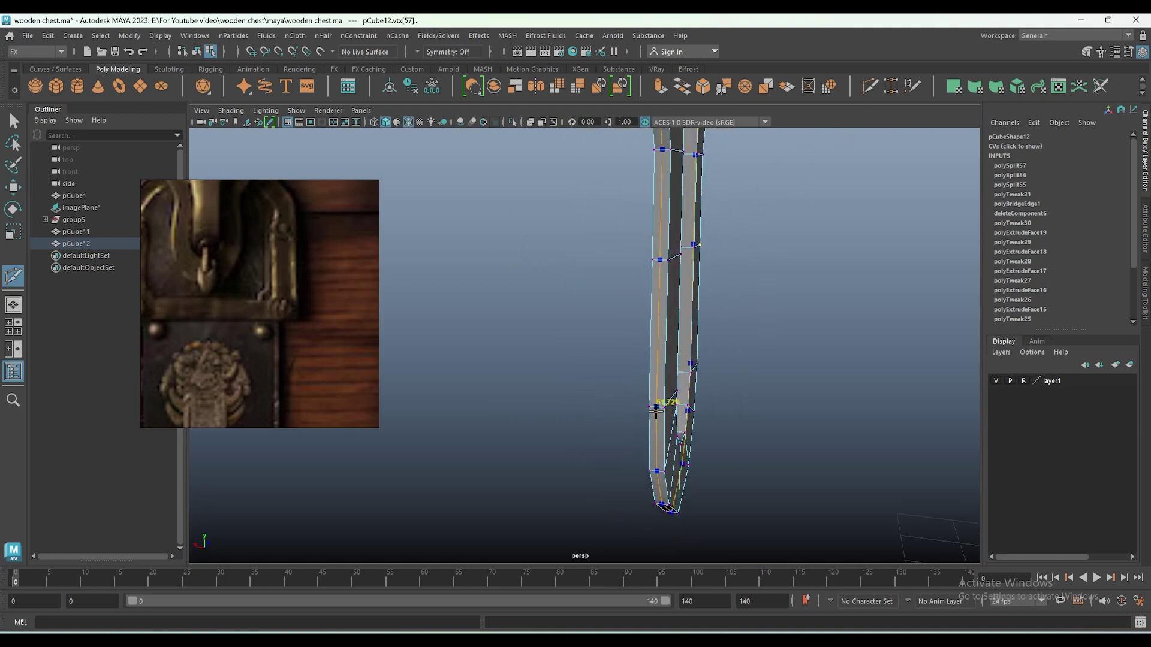
{"action": "key", "text": "3"}
{"action": "key", "text": "1"}
{"action": "key", "text": "3"}
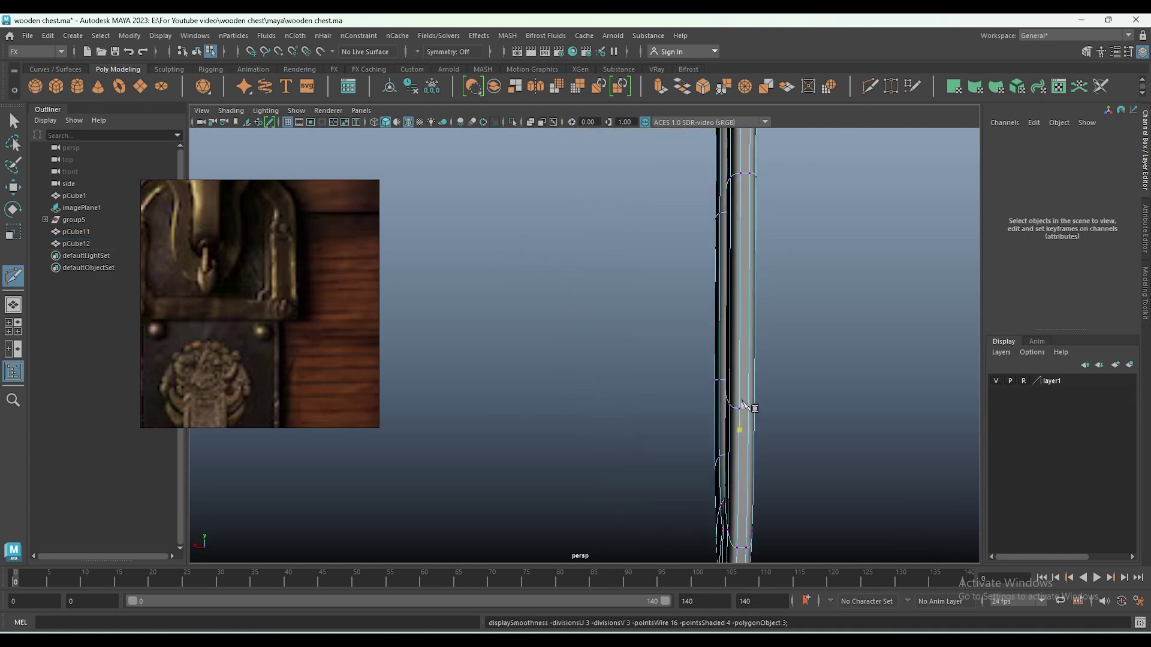
{"action": "right_click_drag", "start_coordinate": [740, 273], "coordinate": [853, 194]}
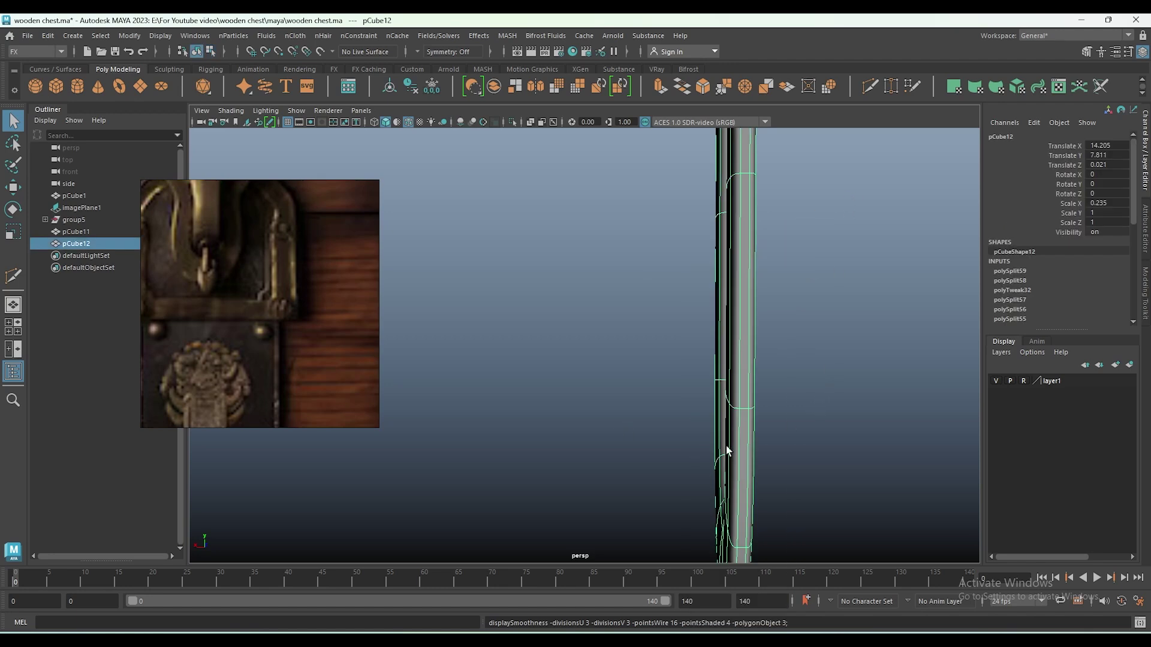
{"action": "key", "text": "1"}
{"action": "scroll", "coordinate": [719, 447], "scroll_direction": "up", "scroll_amount": 5}
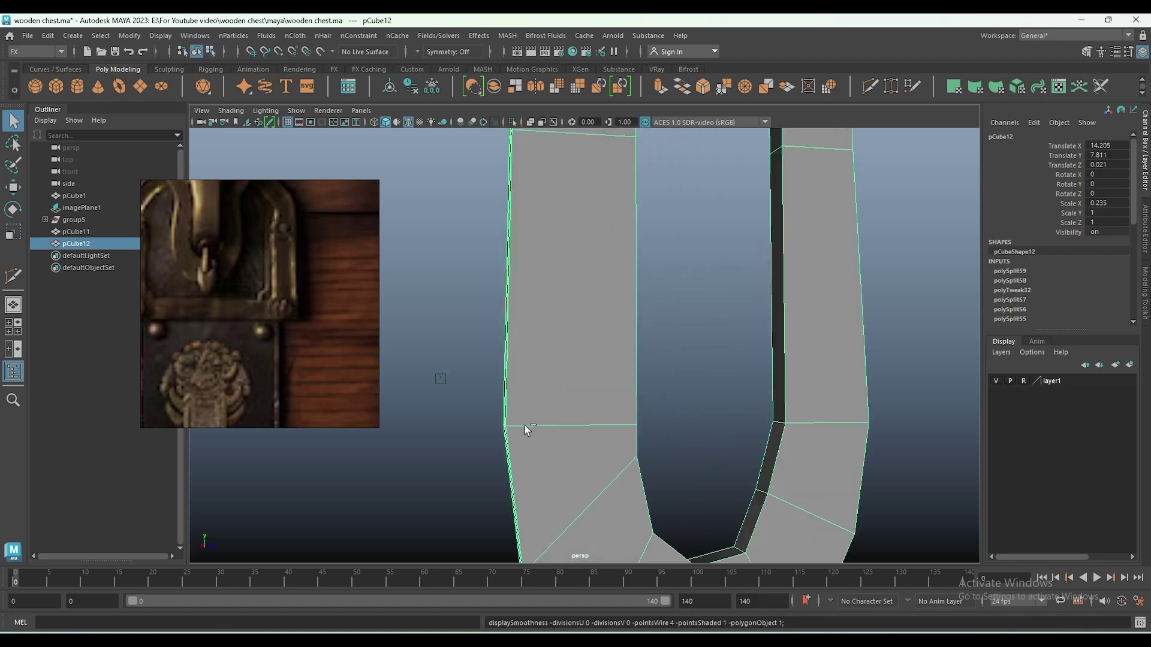
Insert an edge loop across both arms of the handle.
{"action": "right_click_drag", "start_coordinate": [533, 387], "coordinate": [575, 420], "text": "shift"}
{"action": "left_click", "coordinate": [617, 424], "text": "ctrl"}
{"action": "scroll", "coordinate": [689, 493], "scroll_direction": "down", "scroll_amount": 5}
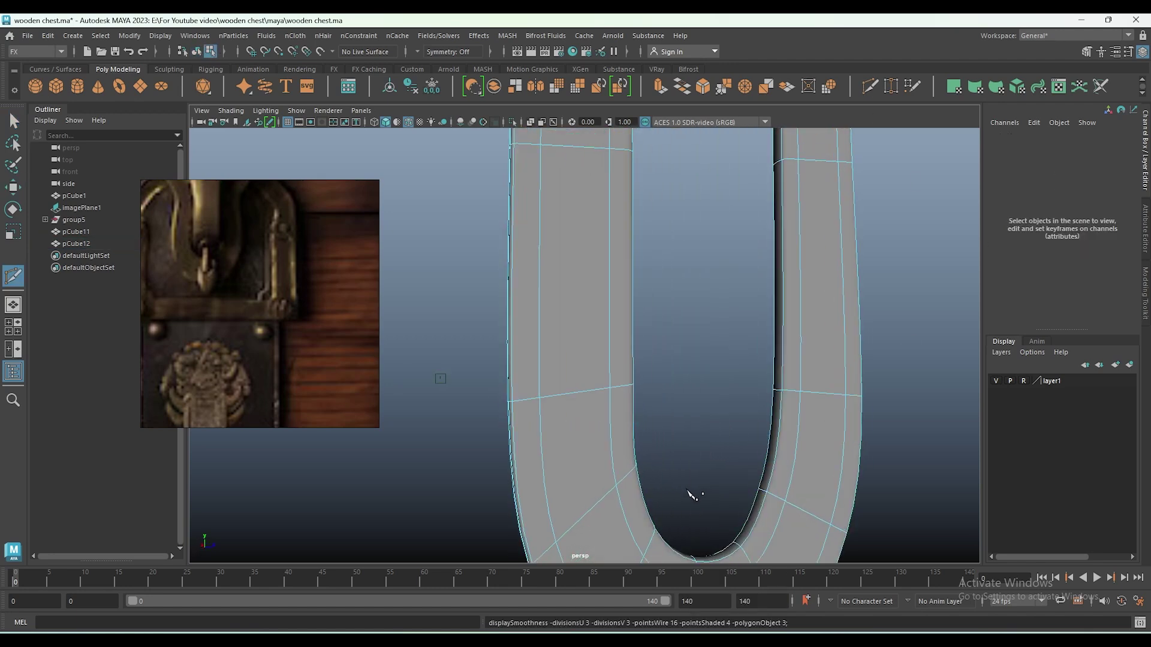
{"action": "key", "text": "w"}
Back in object mode, select the whole U-shaped handle and frame it.
{"action": "key", "text": "F8"}
{"action": "left_click", "coordinate": [484, 247]}
{"action": "left_click_drag", "start_coordinate": [484, 247], "coordinate": [719, 465]}
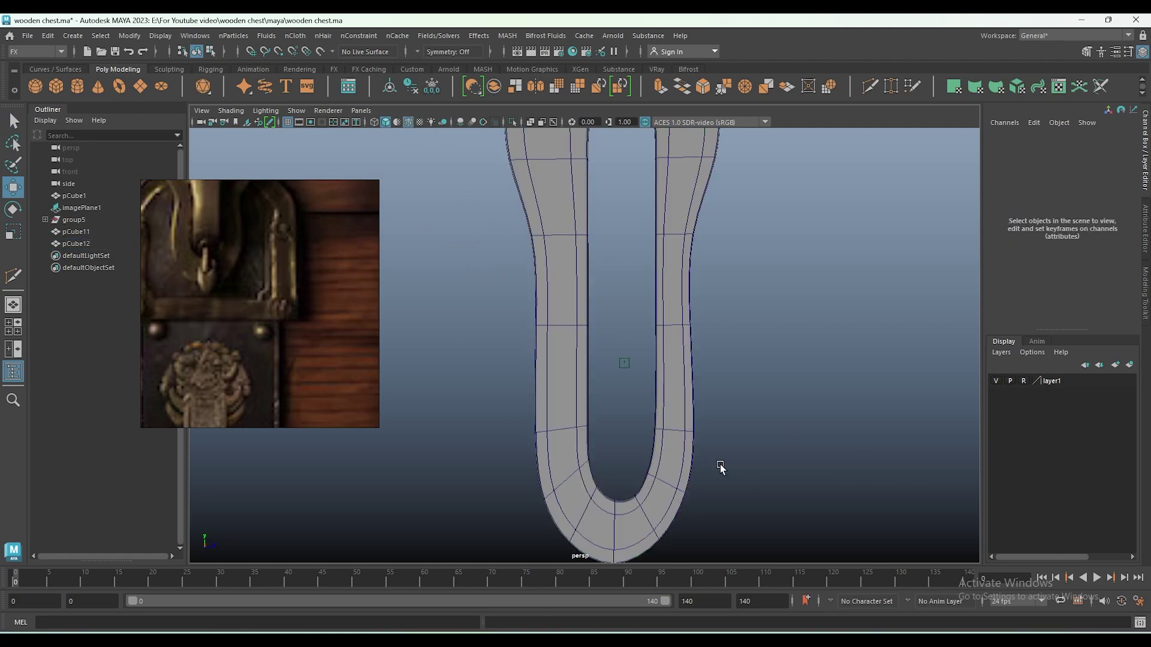
{"action": "scroll", "coordinate": [719, 465], "scroll_direction": "down", "scroll_amount": 5}
{"action": "key", "text": "f"}
{"action": "mouse_move", "coordinate": [757, 405]}
{"action": "left_mouse_down", "text": "alt"}
{"action": "mouse_move", "coordinate": [595, 436]}
{"action": "mouse_move", "coordinate": [800, 370]}
{"action": "left_mouse_up", "text": "alt"}
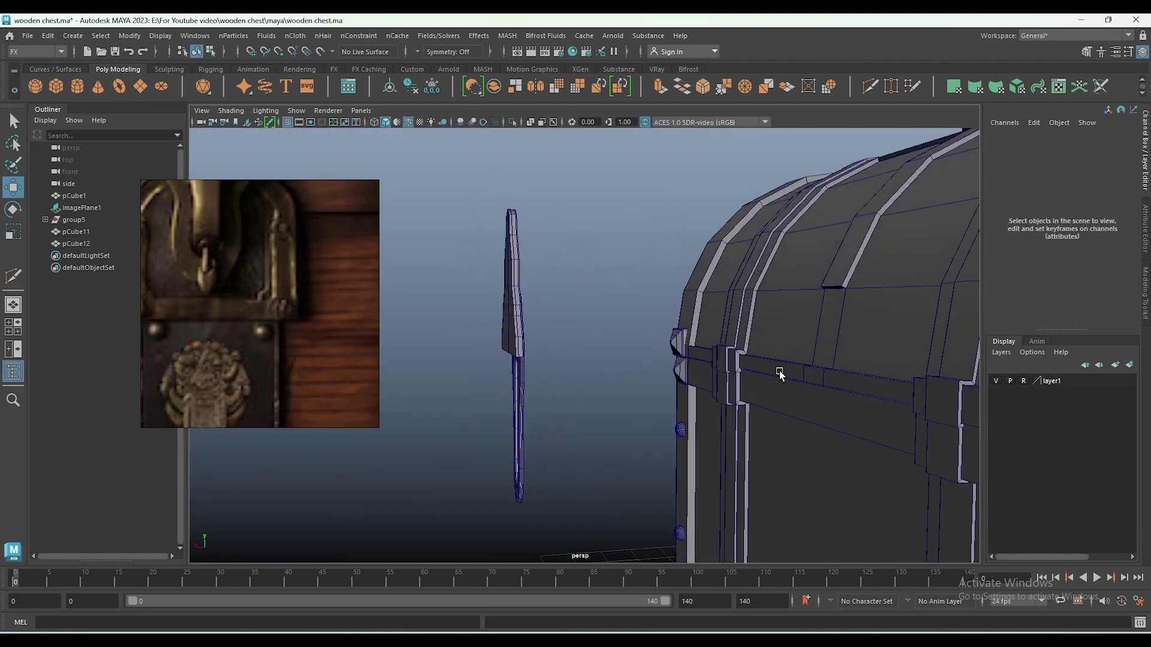
{"action": "left_click", "coordinate": [521, 336]}
Select the handle and slide it against the chest front, lowering it slightly.
{"action": "mouse_move", "coordinate": [477, 329]}
{"action": "left_mouse_down", "text": "alt"}
{"action": "mouse_move", "coordinate": [600, 456]}
{"action": "mouse_move", "coordinate": [580, 420]}
{"action": "mouse_move", "coordinate": [719, 383]}
{"action": "left_mouse_up", "text": "alt"}
{"action": "left_click", "coordinate": [599, 456]}
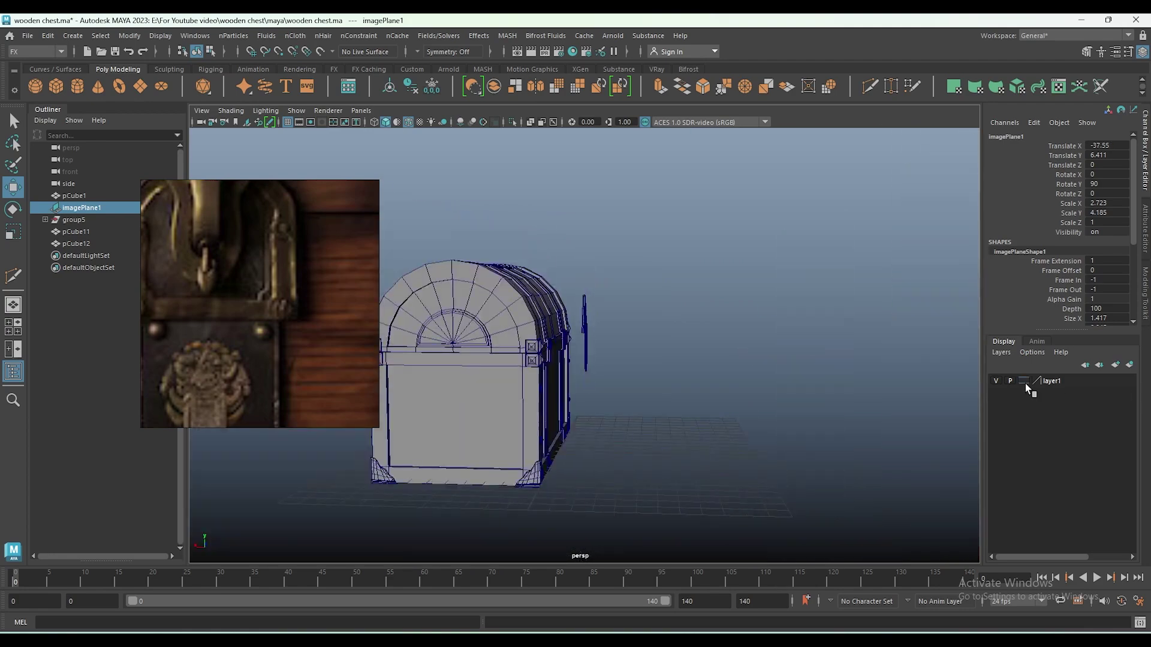
{"action": "left_click", "coordinate": [779, 450]}
{"action": "mouse_move", "coordinate": [779, 449]}
{"action": "left_mouse_down", "text": "alt"}
{"action": "mouse_move", "coordinate": [570, 381]}
{"action": "mouse_move", "coordinate": [663, 380]}
{"action": "left_mouse_up", "text": "alt"}
{"action": "scroll", "coordinate": [629, 376], "scroll_direction": "up", "scroll_amount": 6}
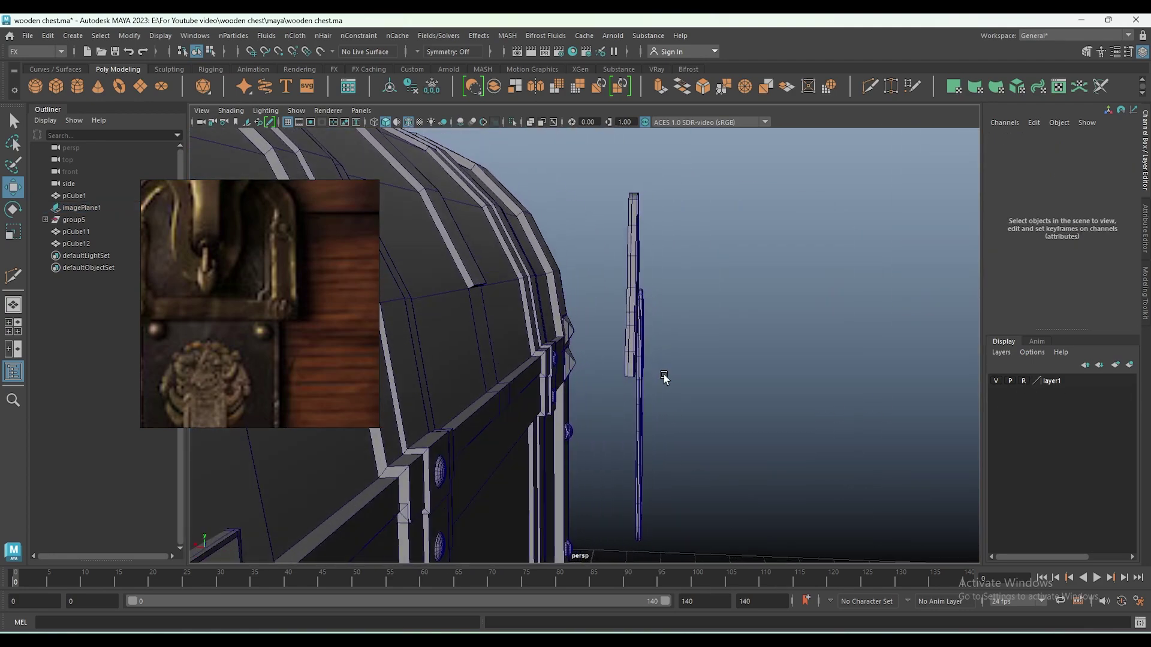
{"action": "left_click_drag", "start_coordinate": [618, 336], "coordinate": [667, 396]}
{"action": "mouse_move", "coordinate": [598, 343]}
{"action": "left_mouse_down"}
{"action": "mouse_move", "coordinate": [487, 331]}
{"action": "mouse_move", "coordinate": [713, 422]}
{"action": "left_mouse_up"}
{"action": "middle_click_drag", "start_coordinate": [713, 422], "coordinate": [721, 422]}
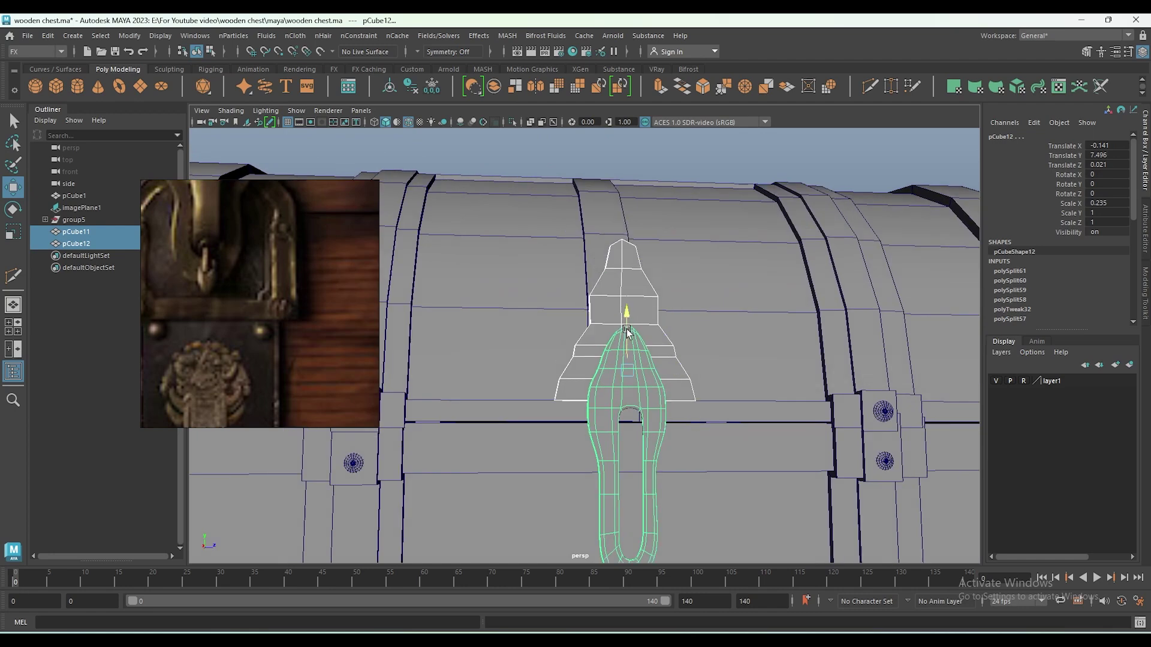
Fine-tune the handle's height in the perspective and side views.
{"action": "left_click_drag", "start_coordinate": [721, 421], "coordinate": [737, 422], "text": "alt"}
{"action": "middle_click_drag", "start_coordinate": [737, 423], "coordinate": [743, 422]}
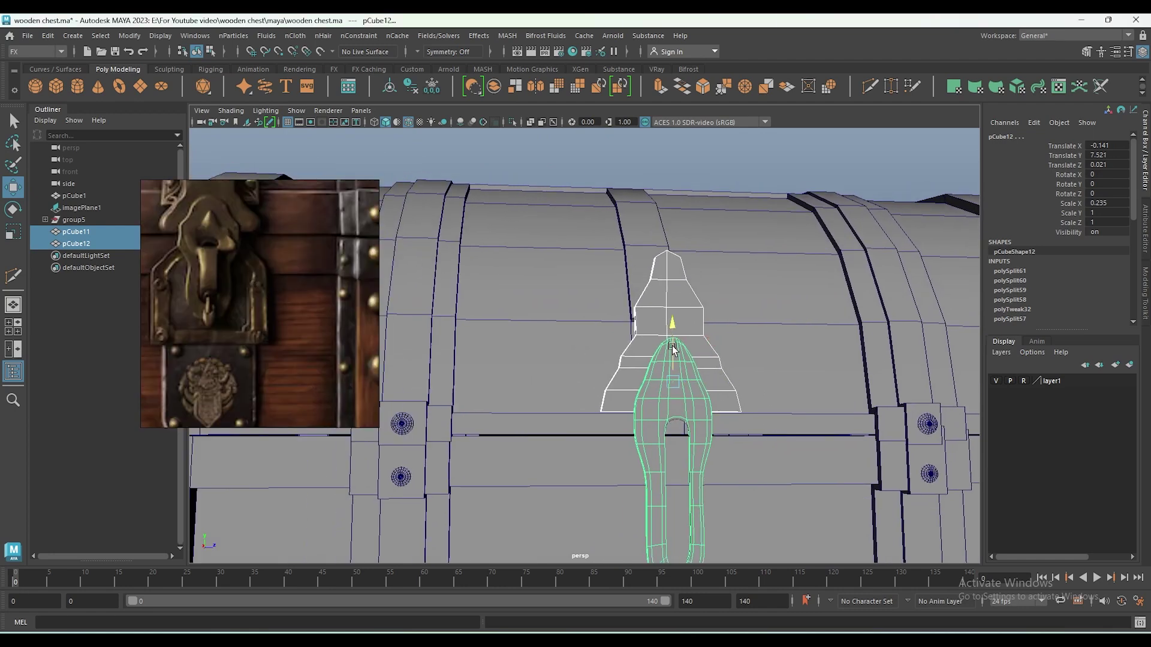
{"action": "mouse_move", "coordinate": [744, 422]}
{"action": "left_mouse_down", "text": "alt"}
{"action": "mouse_move", "coordinate": [871, 423]}
{"action": "mouse_move", "coordinate": [648, 424]}
{"action": "left_mouse_up", "text": "alt"}
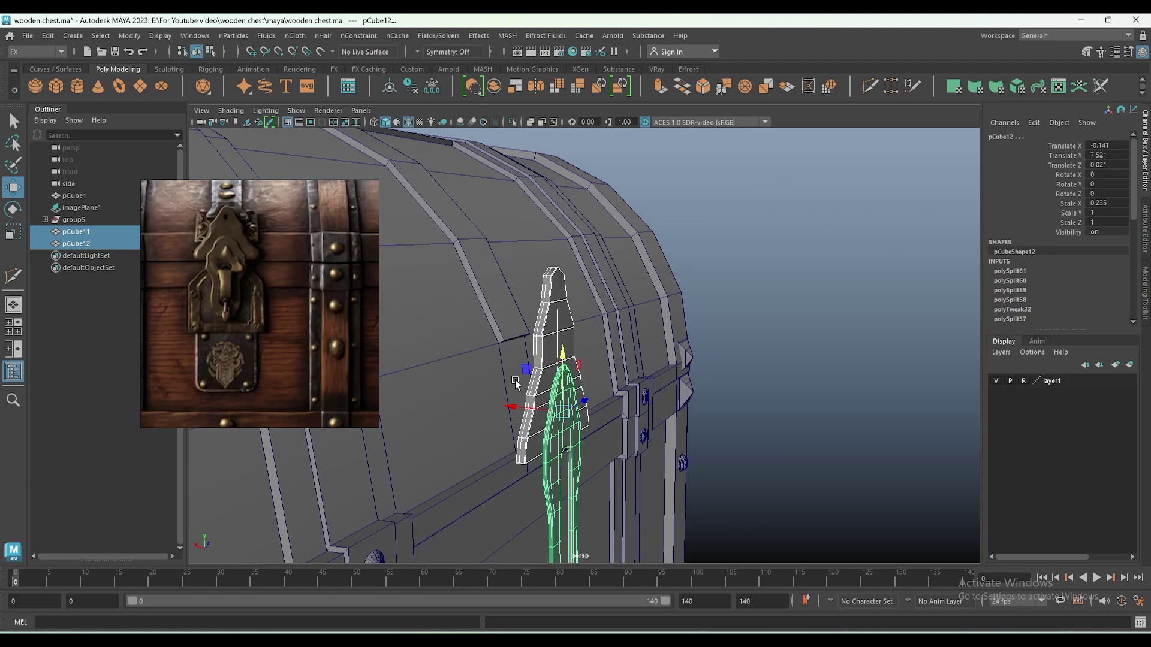
{"action": "key", "text": "space"}
{"action": "mouse_move", "coordinate": [603, 359]}
{"action": "middle_mouse_down"}
{"action": "mouse_move", "coordinate": [603, 336]}
{"action": "mouse_move", "coordinate": [604, 354]}
{"action": "middle_mouse_up"}
{"action": "scroll", "coordinate": [602, 333], "scroll_direction": "down", "scroll_amount": 2}
{"action": "scroll", "coordinate": [603, 354], "scroll_direction": "up", "scroll_amount": 1}
{"action": "scroll", "coordinate": [603, 353], "scroll_direction": "up", "scroll_amount": 1}
Draw a cube over the latch area and tilt it to match the chest front.
{"action": "left_click", "coordinate": [56, 86]}
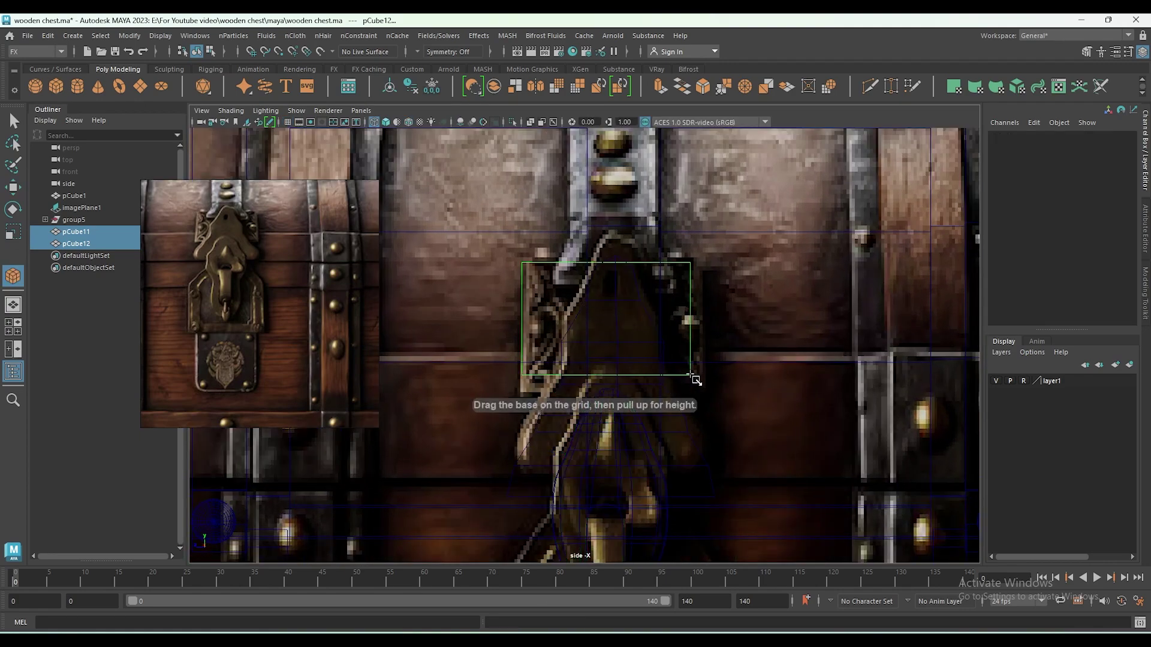
{"action": "left_click_drag", "start_coordinate": [528, 257], "coordinate": [698, 411]}
{"action": "key", "text": "space"}
{"action": "key", "text": "e"}
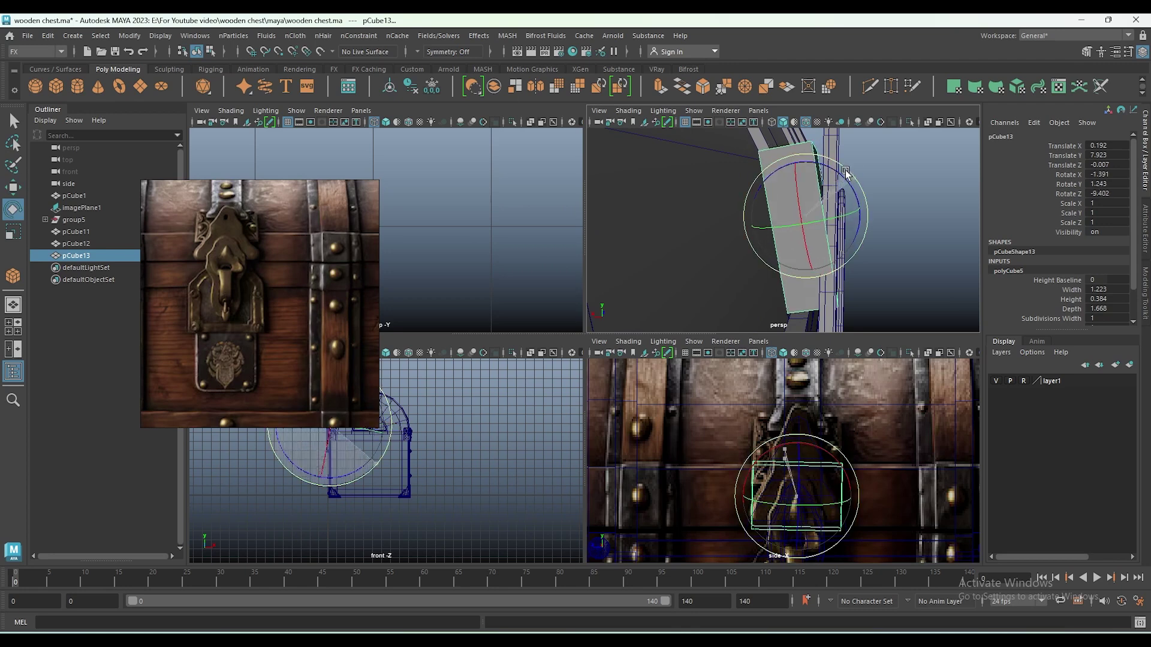
{"action": "left_click_drag", "start_coordinate": [836, 216], "coordinate": [847, 191]}
{"action": "key", "text": "w"}
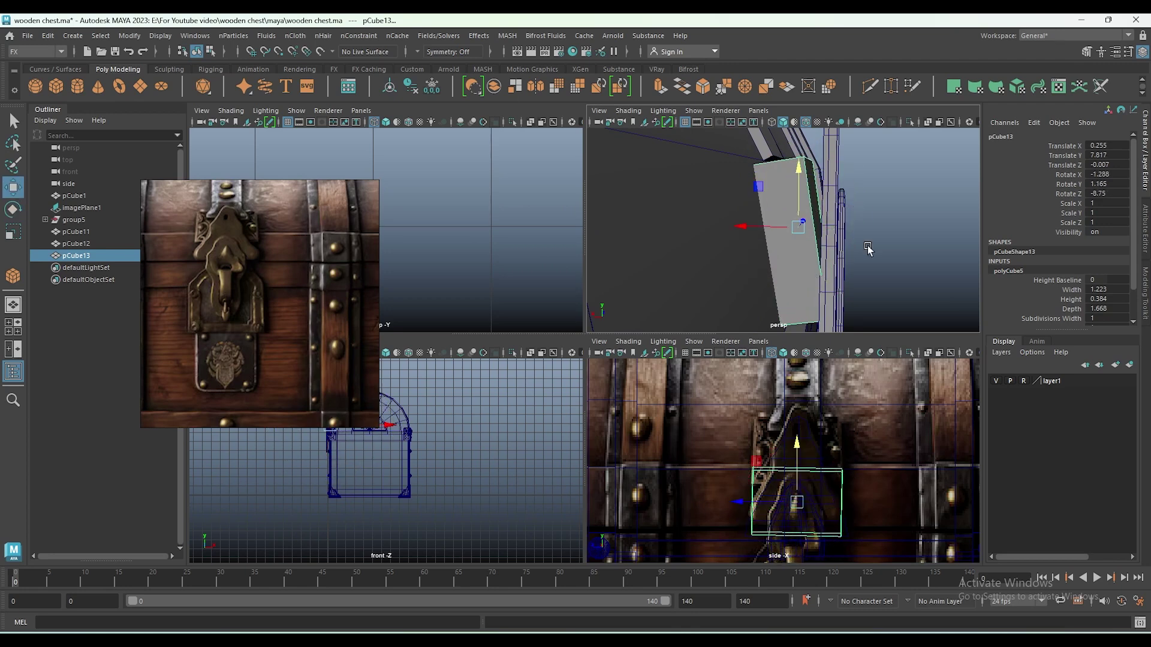
Move the cube's lower vertices down and slightly sideways in the front view.
{"action": "scroll", "coordinate": [839, 240], "scroll_direction": "up", "scroll_amount": 3}
{"action": "scroll", "coordinate": [818, 240], "scroll_direction": "up", "scroll_amount": 3}
{"action": "scroll", "coordinate": [819, 415], "scroll_direction": "up", "scroll_amount": 2}
{"action": "left_click", "coordinate": [696, 401]}
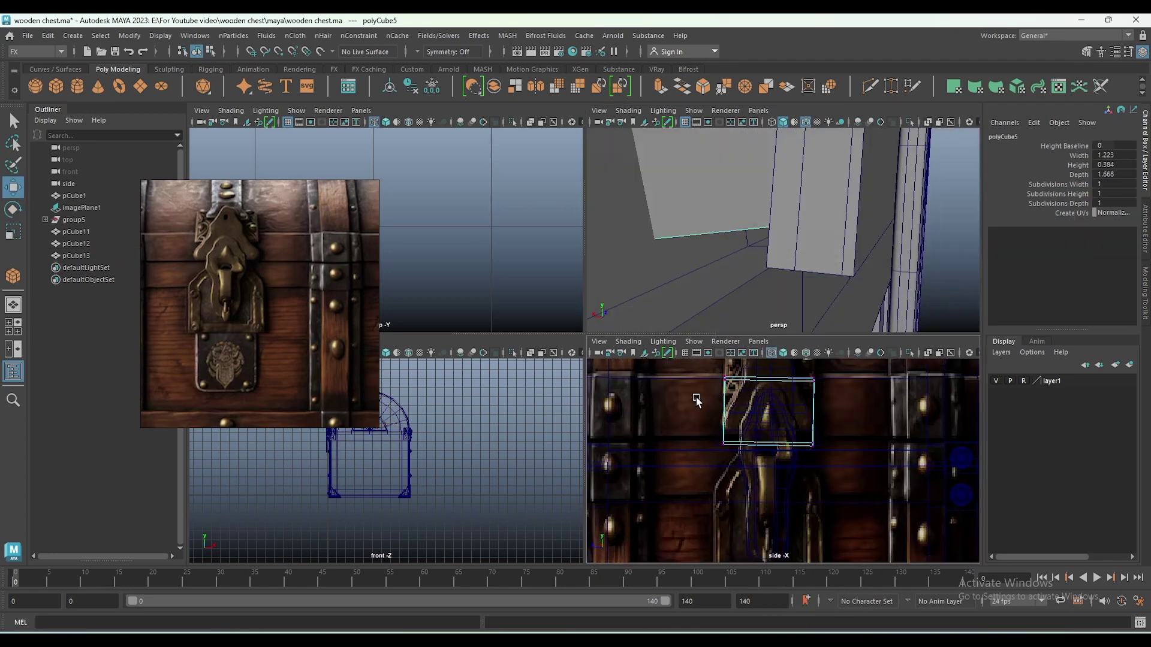
{"action": "left_click_drag", "start_coordinate": [765, 422], "coordinate": [765, 428]}
{"action": "mouse_move", "coordinate": [797, 252]}
{"action": "left_mouse_down", "text": "alt"}
{"action": "mouse_move", "coordinate": [836, 289]}
{"action": "mouse_move", "coordinate": [829, 187]}
{"action": "left_mouse_up", "text": "alt"}
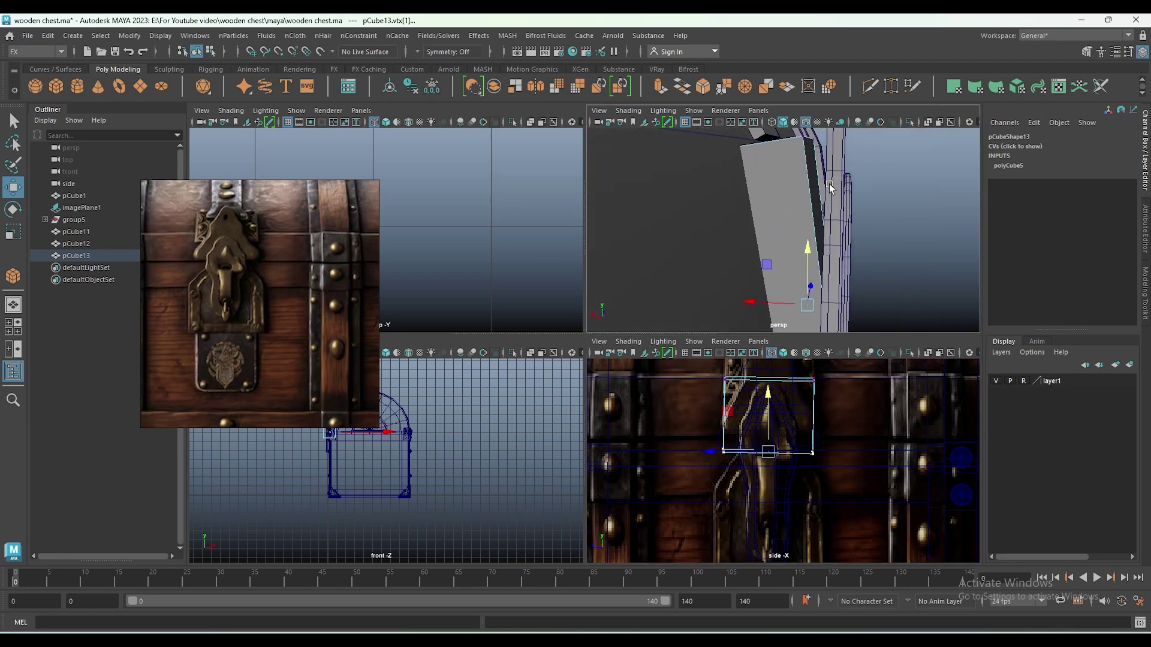
{"action": "key", "text": "space"}
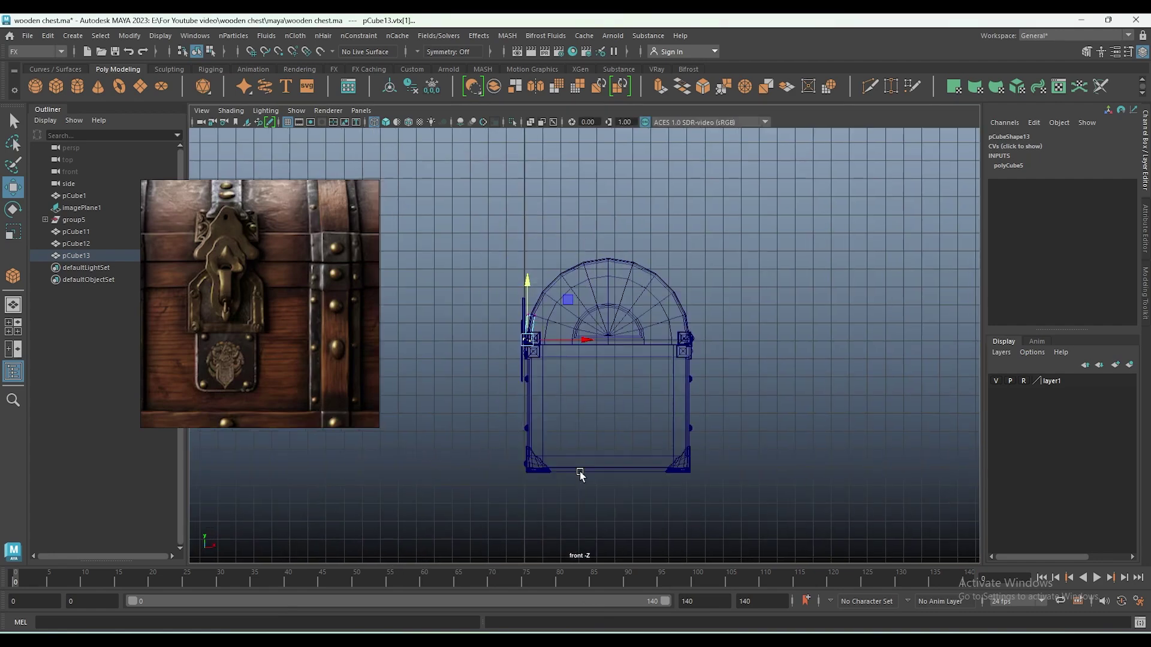
{"action": "scroll", "coordinate": [647, 455], "scroll_direction": "up", "scroll_amount": 5}
{"action": "scroll", "coordinate": [721, 440], "scroll_direction": "up", "scroll_amount": 2}
{"action": "scroll", "coordinate": [689, 420], "scroll_direction": "up", "scroll_amount": 3}
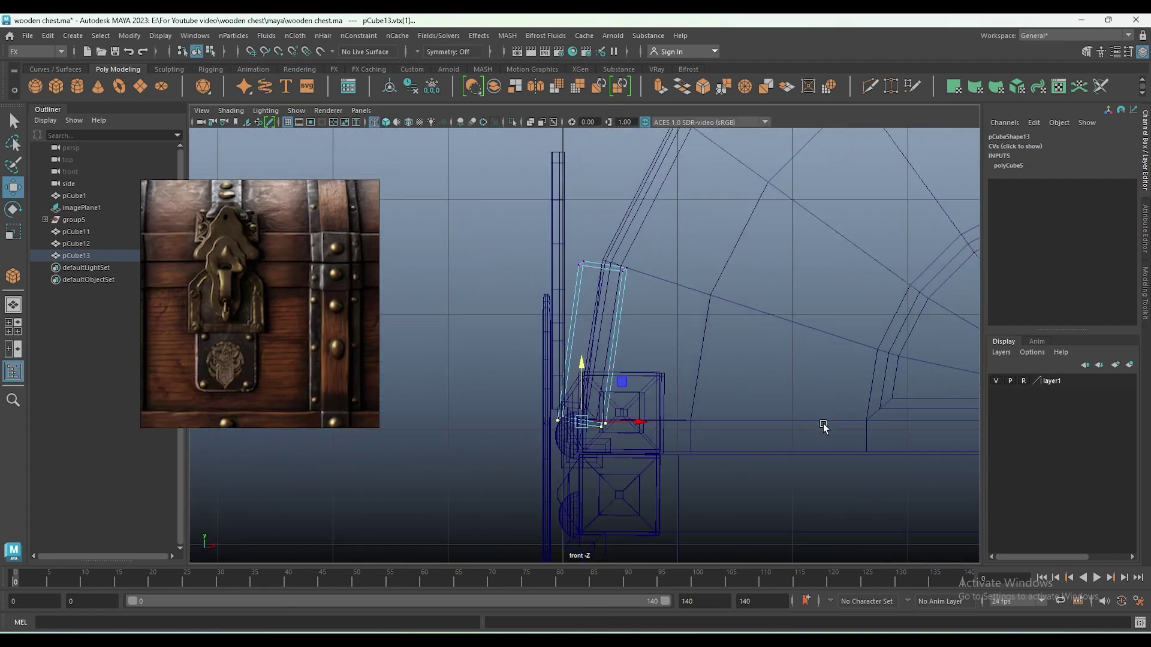
{"action": "scroll", "coordinate": [629, 335], "scroll_direction": "up", "scroll_amount": 2}
{"action": "scroll", "coordinate": [595, 267], "scroll_direction": "up", "scroll_amount": 2}
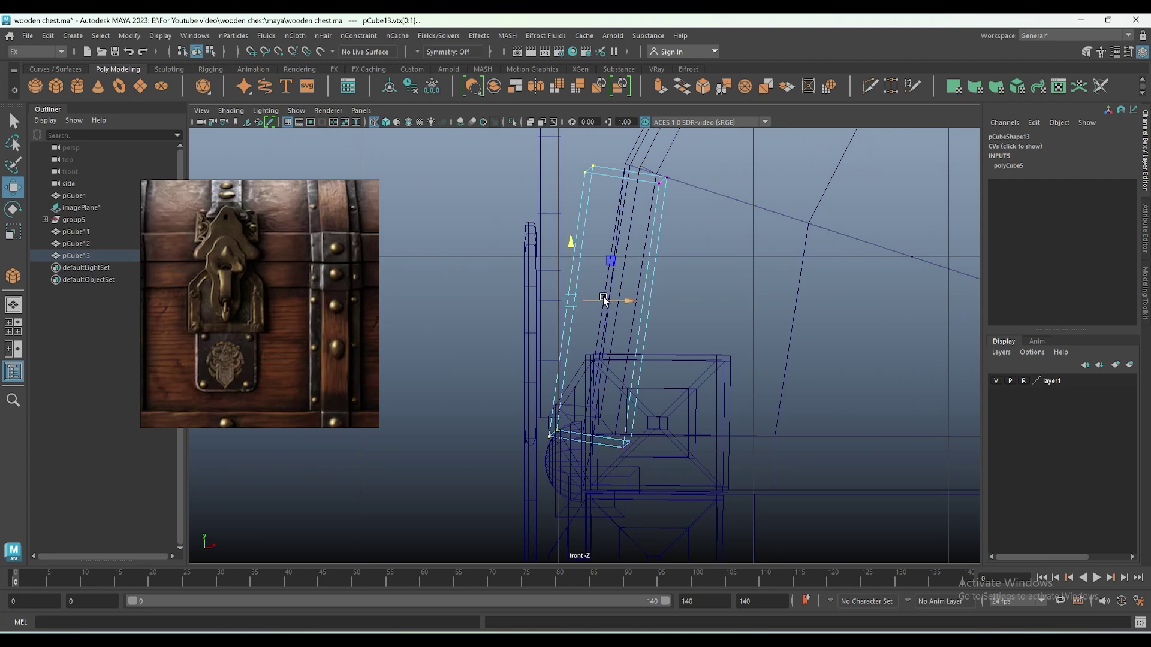
{"action": "left_click_drag", "start_coordinate": [614, 301], "coordinate": [616, 305]}
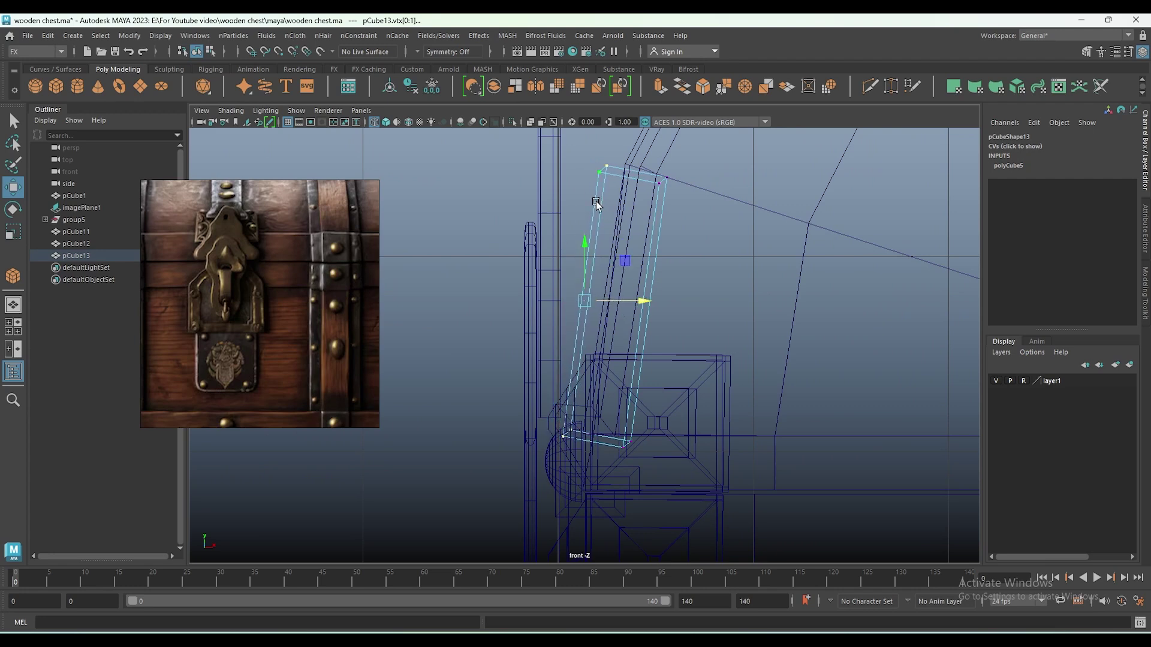
Select the cube's upper corner vertices and inspect them in perspective.
{"action": "left_click_drag", "start_coordinate": [579, 160], "coordinate": [633, 195]}
{"action": "key", "text": "space"}
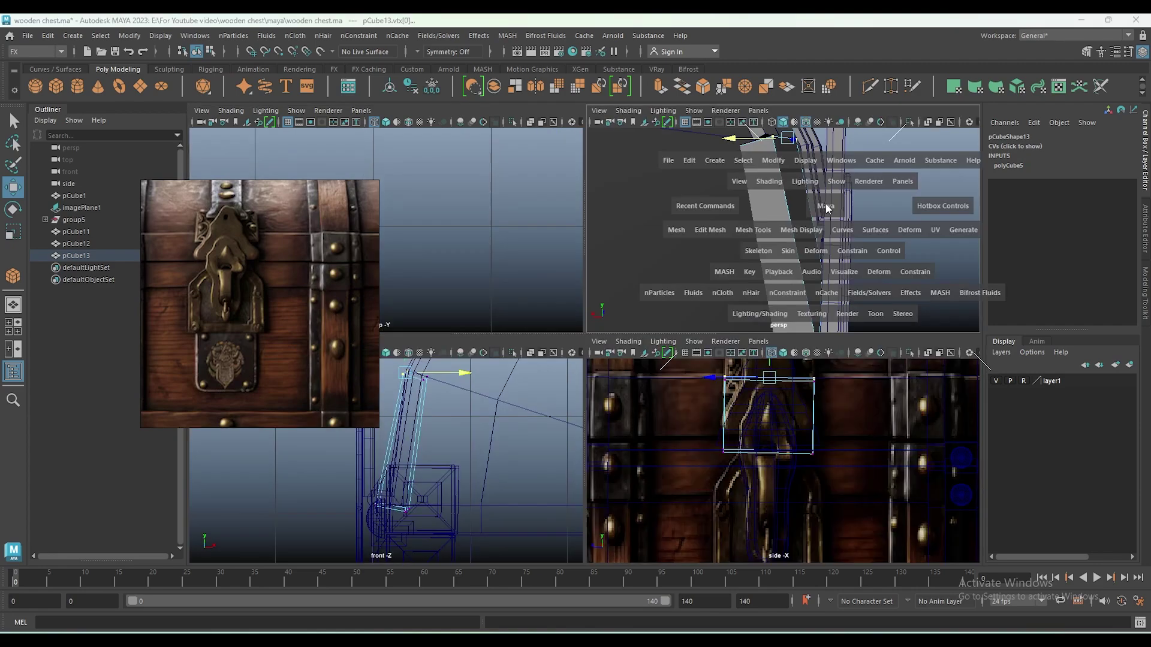
{"action": "key", "text": "space"}
{"action": "mouse_move", "coordinate": [600, 239]}
{"action": "left_mouse_down", "text": "alt"}
{"action": "mouse_move", "coordinate": [642, 305]}
{"action": "mouse_move", "coordinate": [642, 278]}
{"action": "mouse_move", "coordinate": [636, 287]}
{"action": "mouse_move", "coordinate": [662, 304]}
{"action": "mouse_move", "coordinate": [601, 242]}
{"action": "mouse_move", "coordinate": [672, 296]}
{"action": "mouse_move", "coordinate": [602, 271]}
{"action": "mouse_move", "coordinate": [766, 292]}
{"action": "left_mouse_up", "text": "alt"}
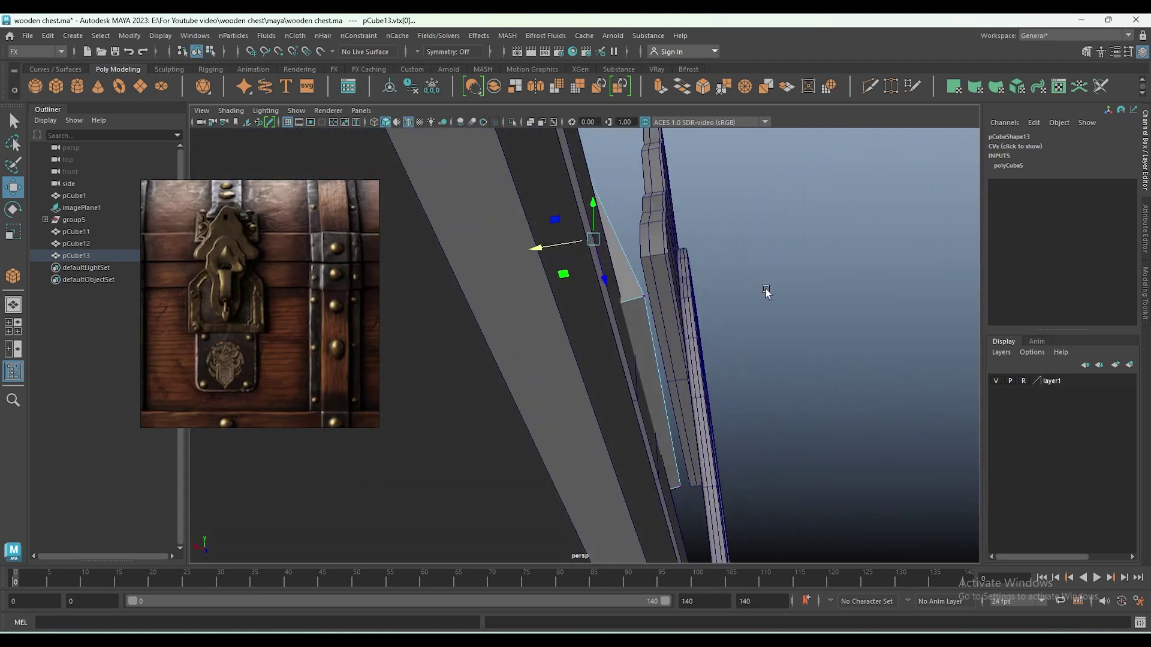
{"action": "mouse_move", "coordinate": [694, 301]}
{"action": "left_mouse_down", "text": "alt"}
{"action": "mouse_move", "coordinate": [631, 388]}
{"action": "mouse_move", "coordinate": [616, 458]}
{"action": "mouse_move", "coordinate": [599, 457]}
{"action": "mouse_move", "coordinate": [557, 354]}
{"action": "mouse_move", "coordinate": [613, 253]}
{"action": "mouse_move", "coordinate": [660, 287]}
{"action": "mouse_move", "coordinate": [703, 326]}
{"action": "mouse_move", "coordinate": [512, 324]}
{"action": "mouse_move", "coordinate": [488, 356]}
{"action": "mouse_move", "coordinate": [540, 295]}
{"action": "mouse_move", "coordinate": [792, 314]}
{"action": "mouse_move", "coordinate": [688, 282]}
{"action": "left_mouse_up", "text": "alt"}
Wrap the tapered latch plate in a lattice deformer.
{"action": "left_click", "coordinate": [487, 355]}
{"action": "mouse_move", "coordinate": [722, 376]}
{"action": "left_mouse_down", "text": "alt"}
{"action": "mouse_move", "coordinate": [691, 260]}
{"action": "mouse_move", "coordinate": [728, 365]}
{"action": "mouse_move", "coordinate": [681, 356]}
{"action": "left_mouse_up", "text": "alt"}
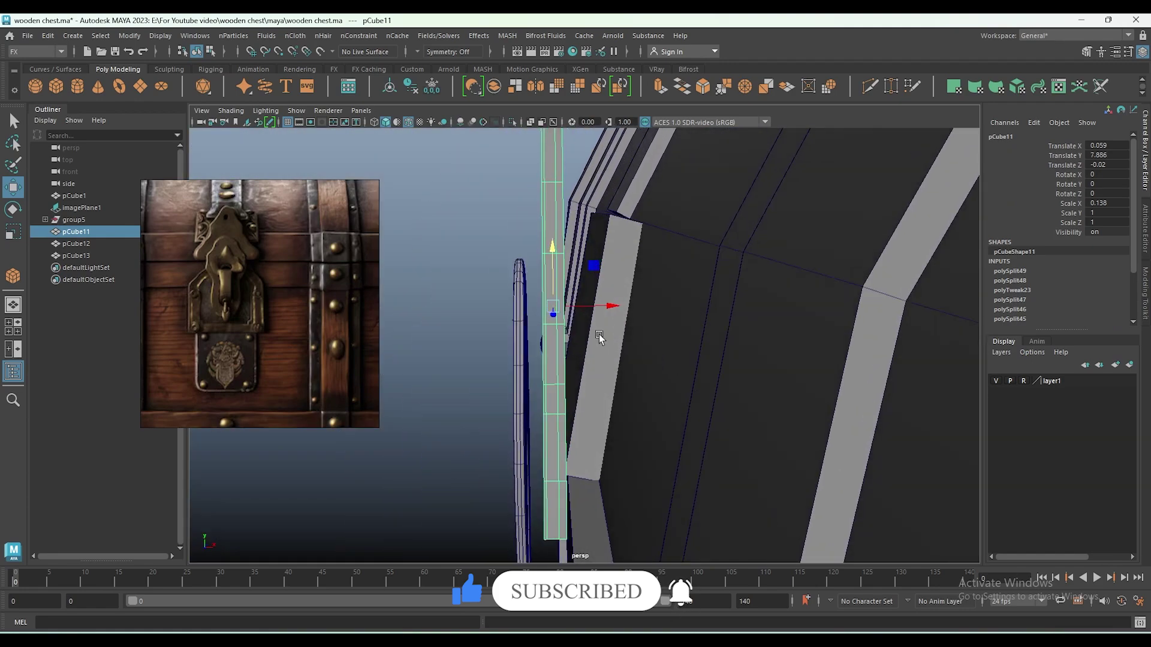
{"action": "mouse_move", "coordinate": [599, 329]}
{"action": "left_mouse_down", "text": "alt"}
{"action": "mouse_move", "coordinate": [760, 391]}
{"action": "mouse_move", "coordinate": [721, 378]}
{"action": "mouse_move", "coordinate": [758, 377]}
{"action": "mouse_move", "coordinate": [709, 368]}
{"action": "left_mouse_up", "text": "alt"}
{"action": "key", "text": "F2"}
{"action": "left_click", "coordinate": [453, 35]}
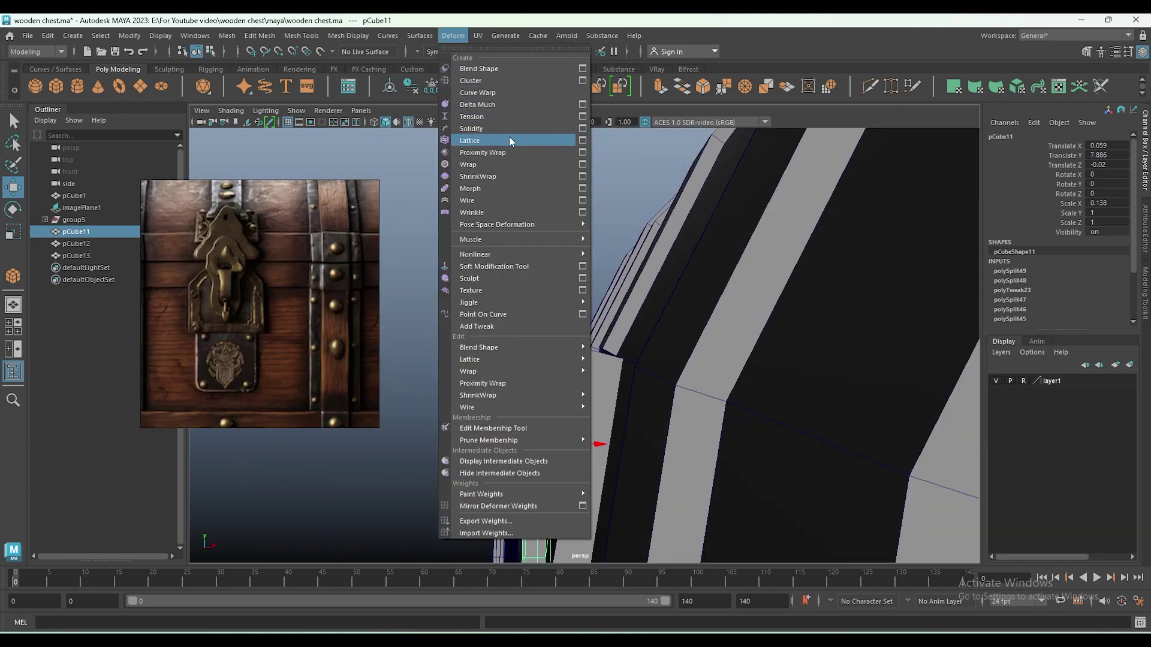
{"action": "left_click", "coordinate": [509, 135]}
Pull the lattice's upper control points to curve the plate, then bake away its history.
{"action": "left_click_drag", "start_coordinate": [594, 293], "coordinate": [591, 303], "text": "alt"}
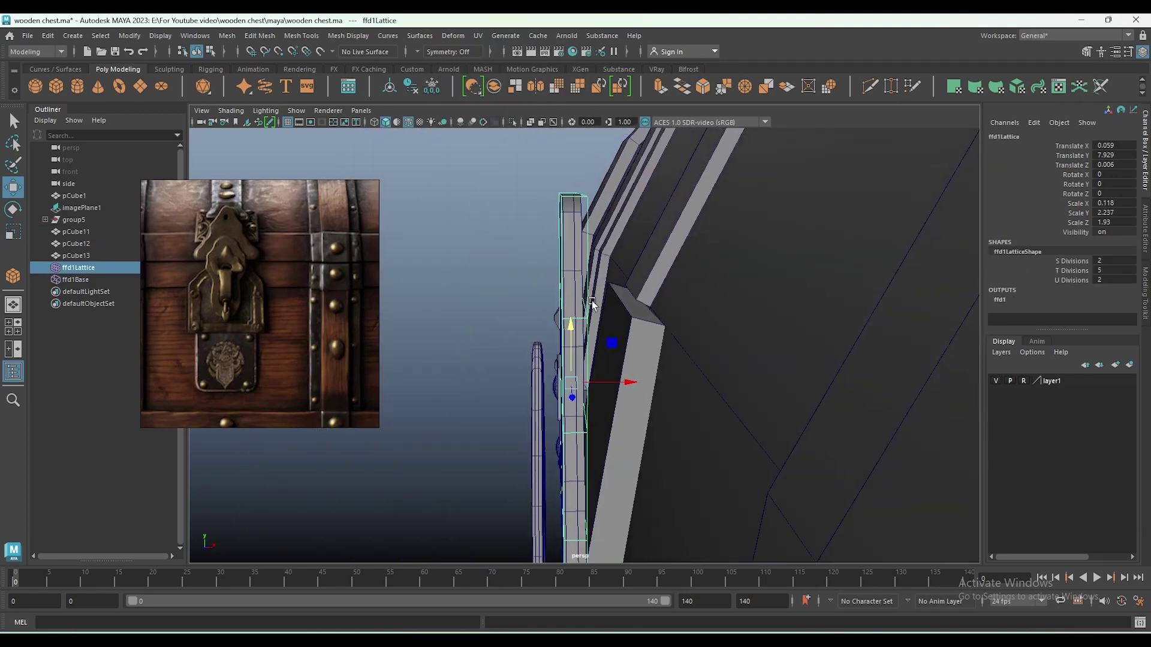
{"action": "right_click_drag", "start_coordinate": [586, 199], "coordinate": [521, 175]}
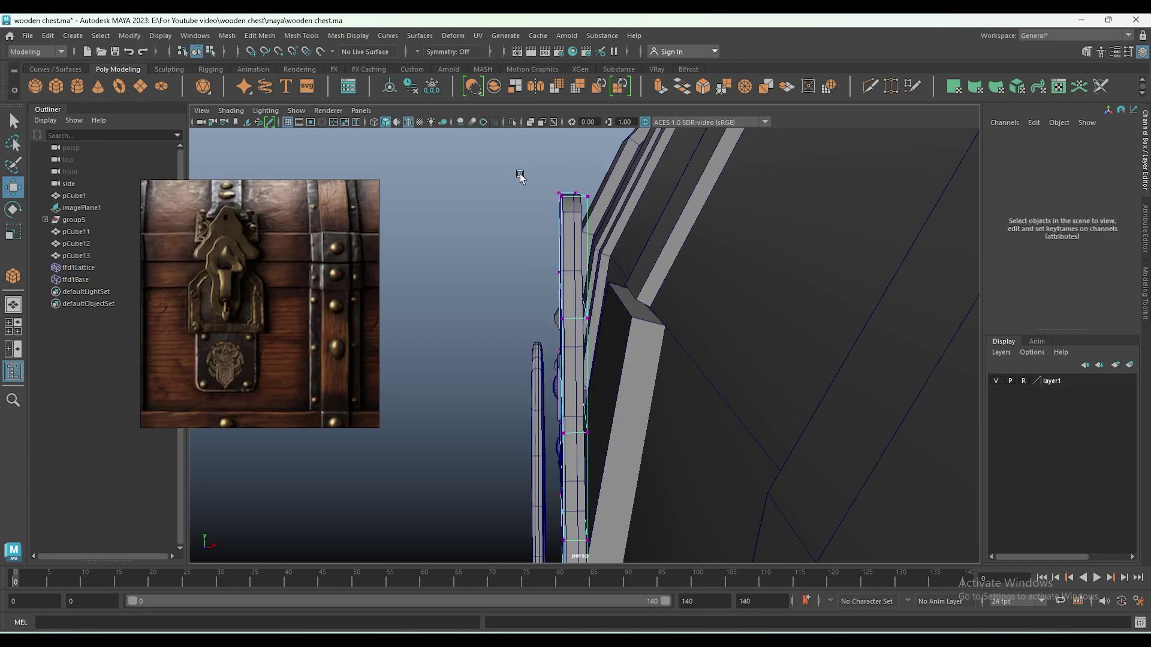
{"action": "mouse_move", "coordinate": [674, 326]}
{"action": "left_mouse_down"}
{"action": "mouse_move", "coordinate": [549, 222]}
{"action": "mouse_move", "coordinate": [719, 275]}
{"action": "mouse_move", "coordinate": [709, 313]}
{"action": "mouse_move", "coordinate": [677, 340]}
{"action": "left_mouse_up"}
{"action": "mouse_move", "coordinate": [677, 265]}
{"action": "left_mouse_down", "text": "alt"}
{"action": "mouse_move", "coordinate": [652, 276]}
{"action": "mouse_move", "coordinate": [652, 366]}
{"action": "mouse_move", "coordinate": [555, 321]}
{"action": "mouse_move", "coordinate": [722, 403]}
{"action": "mouse_move", "coordinate": [721, 376]}
{"action": "mouse_move", "coordinate": [690, 399]}
{"action": "left_mouse_up", "text": "alt"}
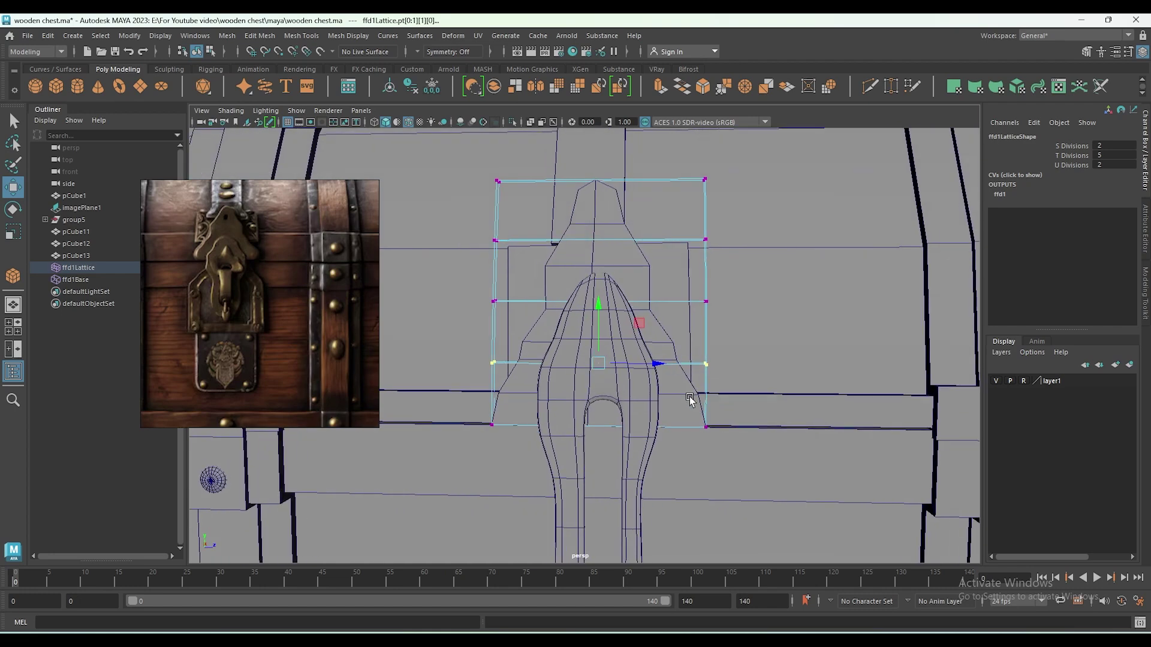
{"action": "left_click", "coordinate": [686, 407]}
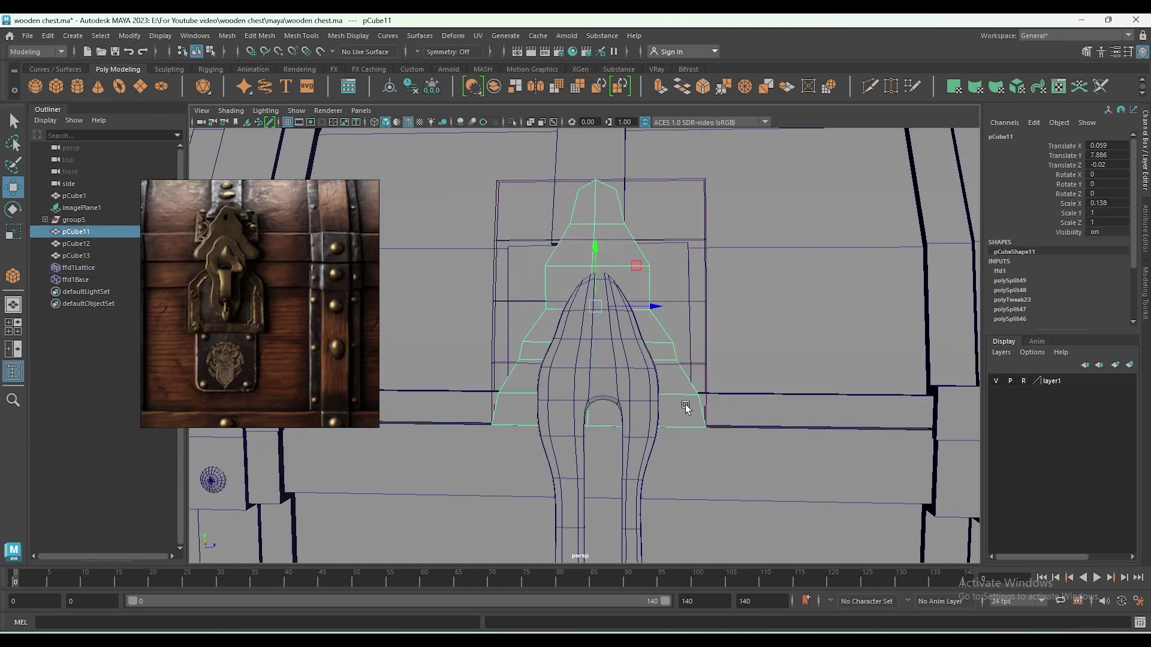
{"action": "left_click", "coordinate": [412, 95]}
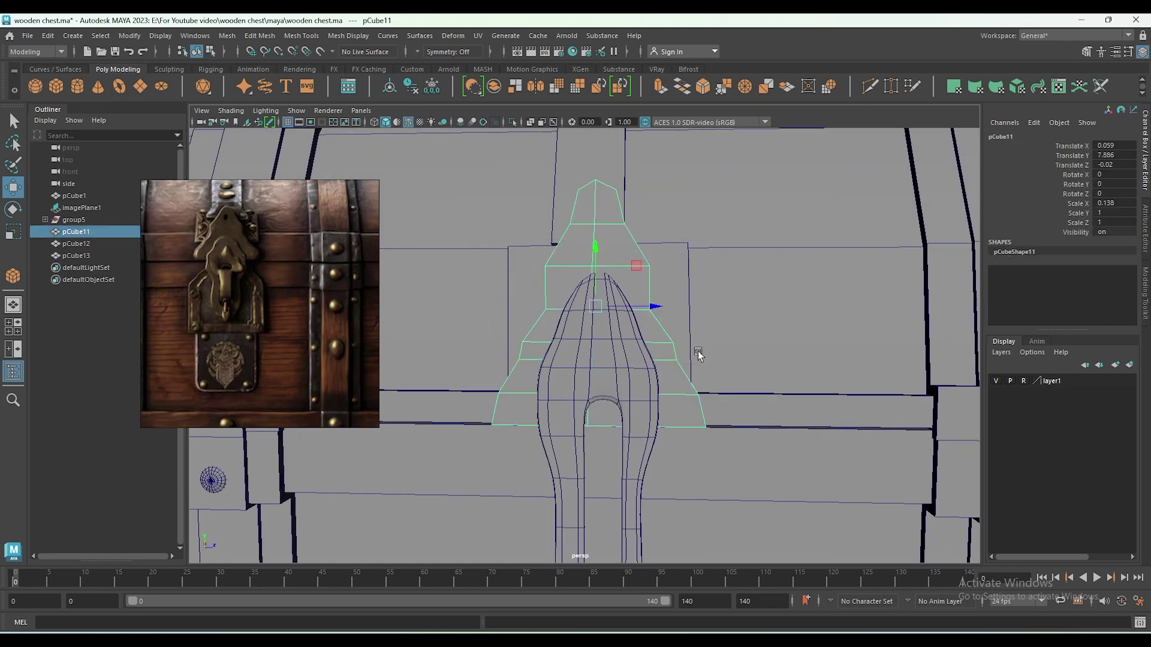
Shift the thin vertical strip sideways onto the chest side and enter the side reference view.
{"action": "scroll", "coordinate": [675, 341], "scroll_direction": "down", "scroll_amount": 2}
{"action": "left_click_drag", "start_coordinate": [676, 341], "coordinate": [620, 372], "text": "alt"}
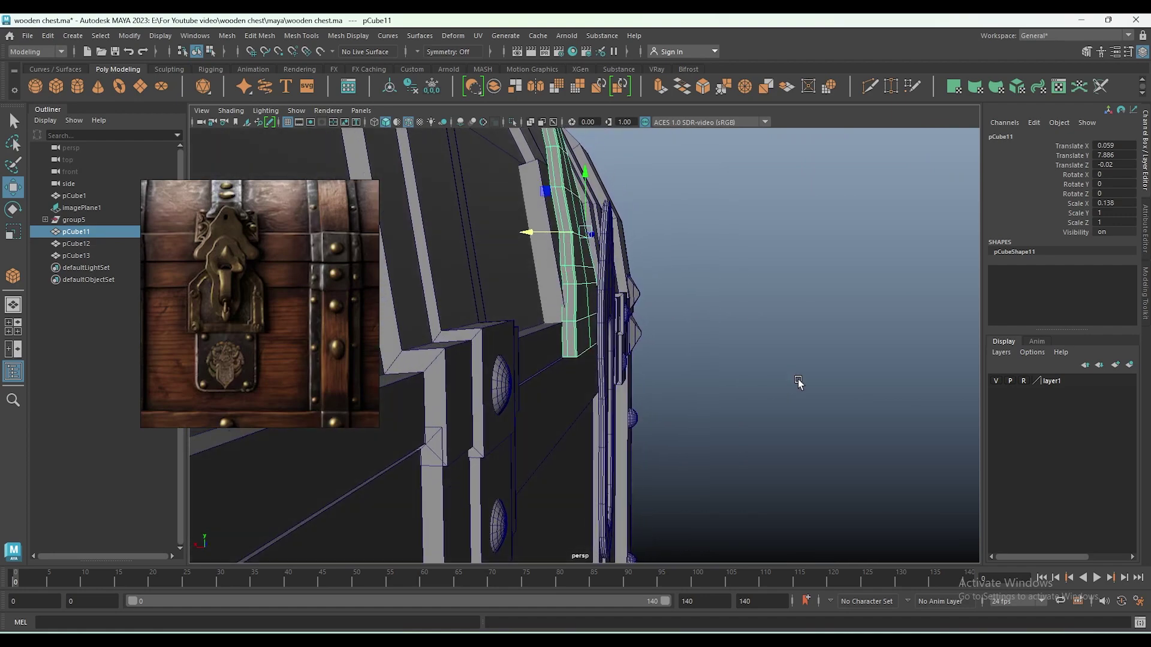
{"action": "left_click", "coordinate": [599, 375]}
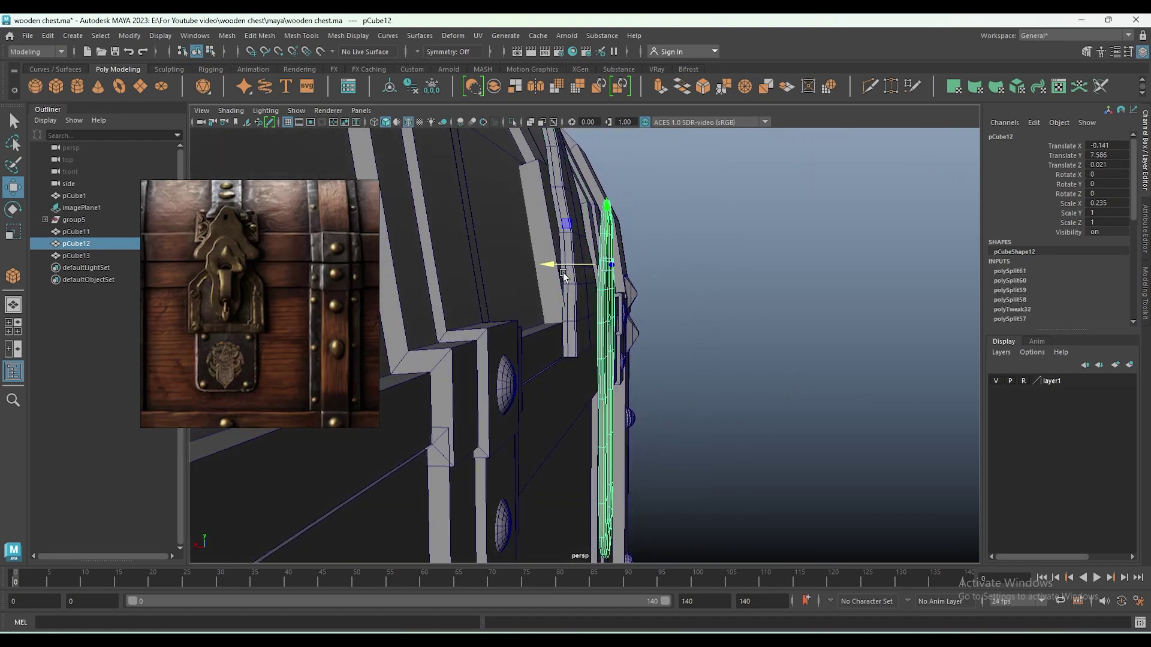
{"action": "left_click_drag", "start_coordinate": [549, 261], "coordinate": [535, 268]}
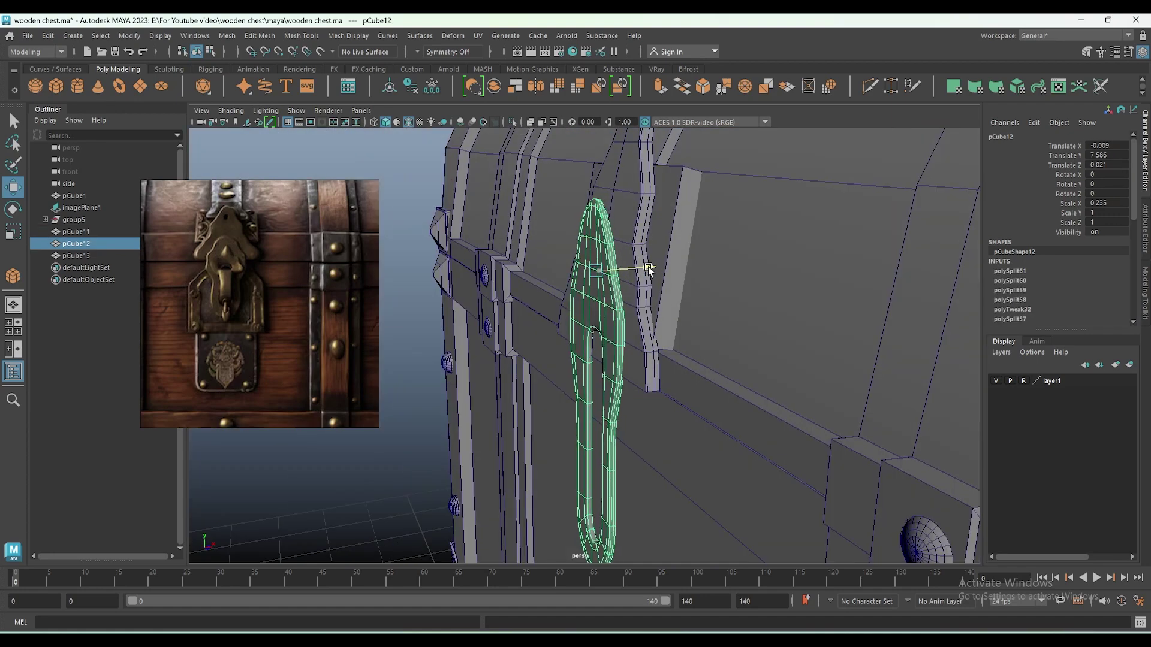
{"action": "left_click_drag", "start_coordinate": [610, 301], "coordinate": [804, 394], "text": "alt"}
{"action": "key", "text": "space"}
Draw a thin cube plate over the crest plate below the latch.
{"action": "scroll", "coordinate": [545, 364], "scroll_direction": "up", "scroll_amount": 3}
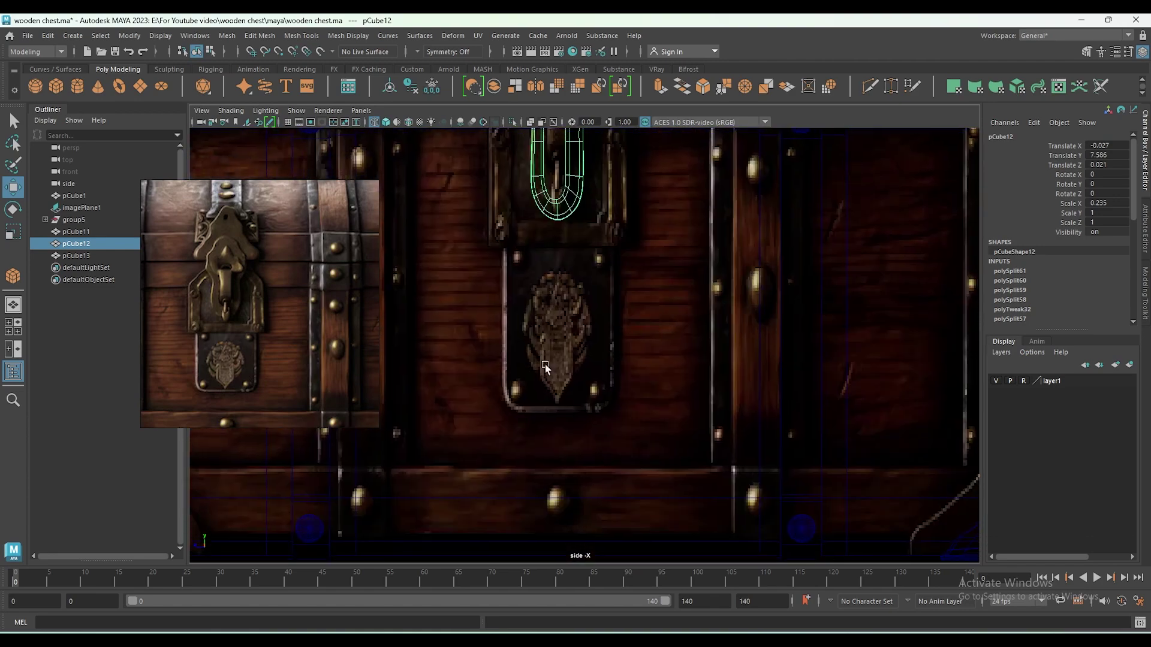
{"action": "left_click", "coordinate": [56, 86]}
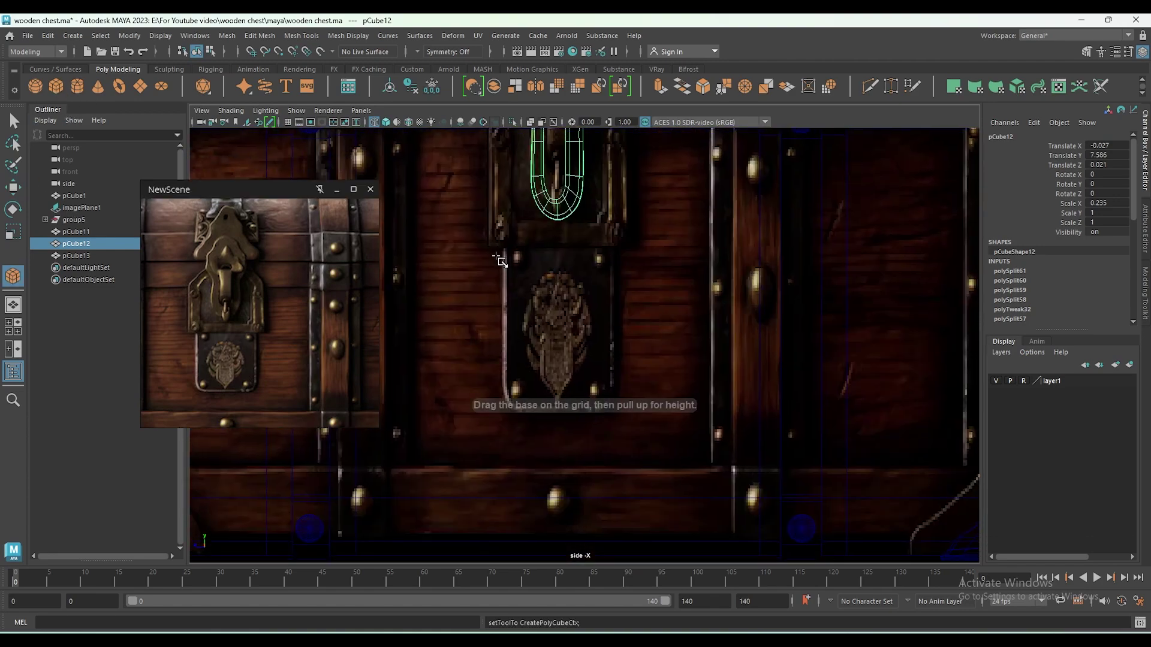
{"action": "left_click_drag", "start_coordinate": [505, 249], "coordinate": [545, 304]}
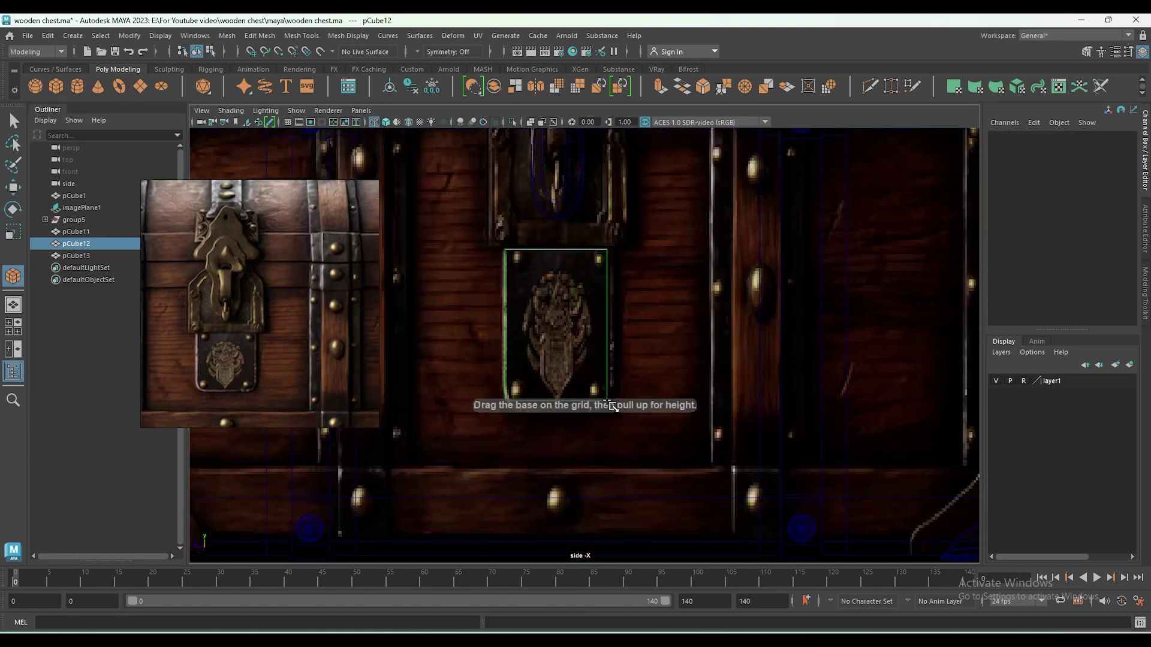
{"action": "left_click_drag", "start_coordinate": [610, 404], "coordinate": [615, 411]}
{"action": "key", "text": "space"}
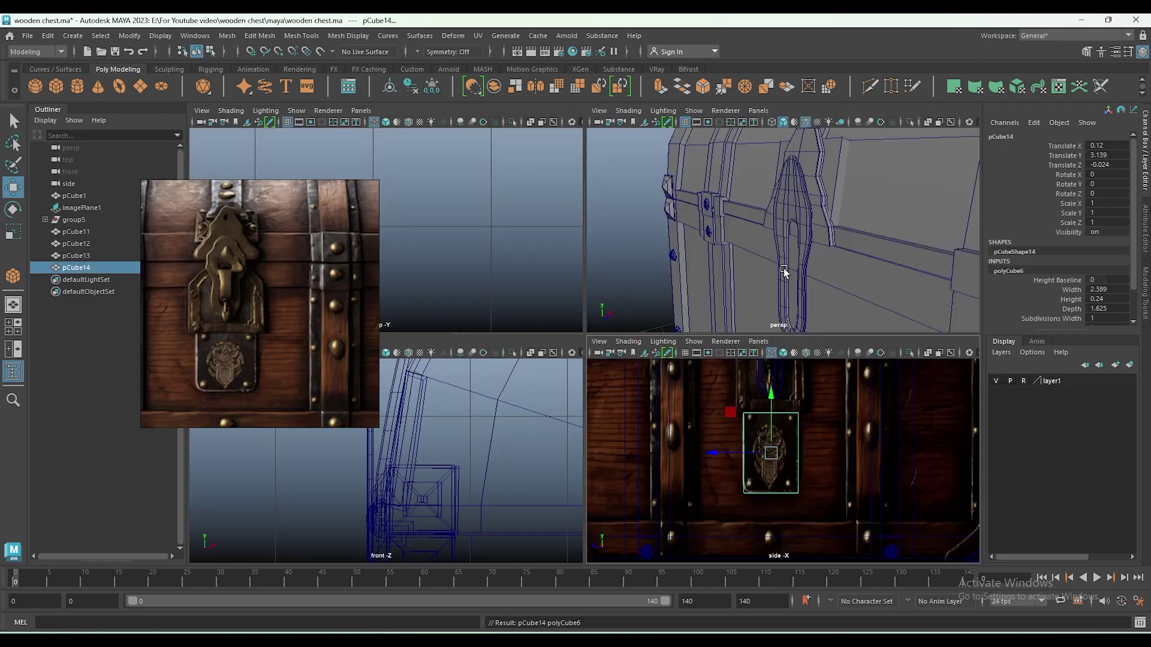
{"action": "key", "text": "space"}
{"action": "scroll", "coordinate": [728, 358], "scroll_direction": "down", "scroll_amount": 3}
{"action": "scroll", "coordinate": [787, 414], "scroll_direction": "up", "scroll_amount": 3}
{"action": "left_click_drag", "start_coordinate": [787, 415], "coordinate": [648, 289], "text": "alt"}
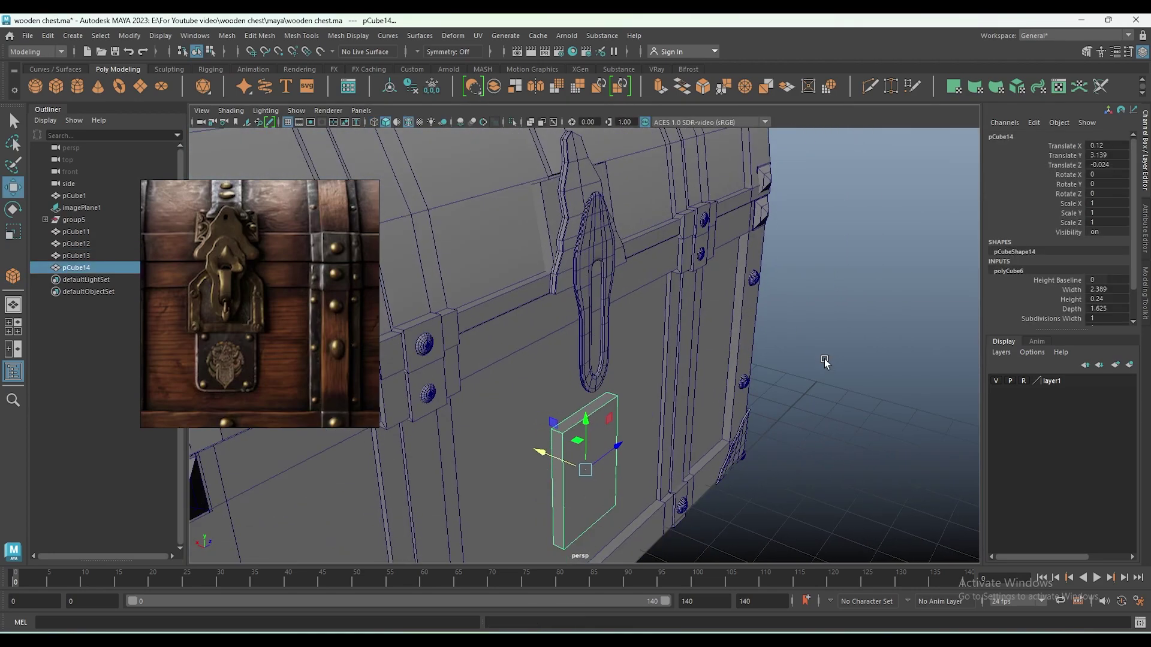
Bevel the new plate's four corner edges with 2 segments.
{"action": "right_click_drag", "start_coordinate": [649, 290], "coordinate": [656, 218]}
{"action": "left_click", "coordinate": [592, 414]}
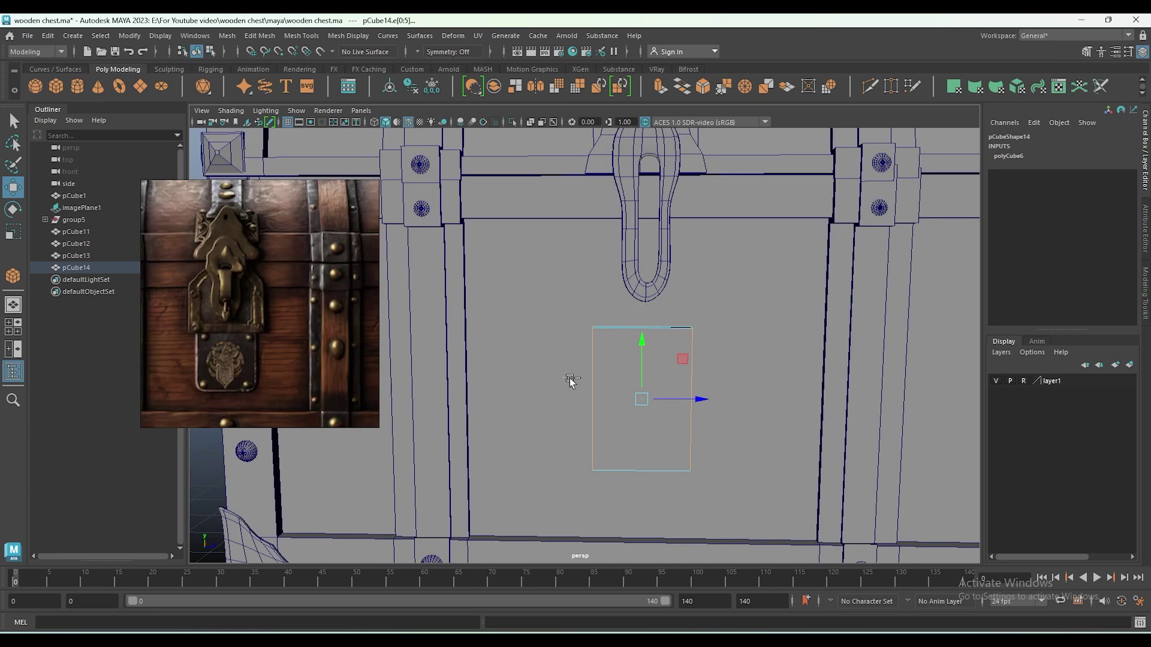
{"action": "mouse_move", "coordinate": [688, 432]}
{"action": "left_mouse_down", "text": "alt"}
{"action": "mouse_move", "coordinate": [772, 429]}
{"action": "mouse_move", "coordinate": [686, 407]}
{"action": "left_mouse_up", "text": "alt"}
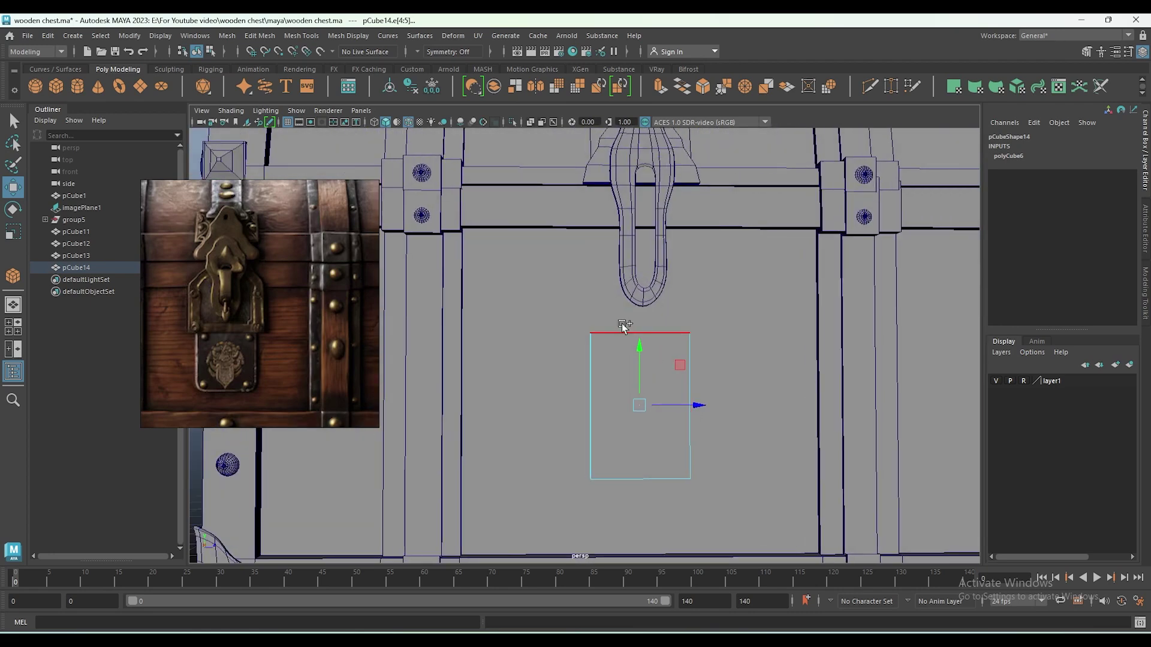
{"action": "right_click_drag", "start_coordinate": [622, 323], "coordinate": [683, 314], "text": "shift"}
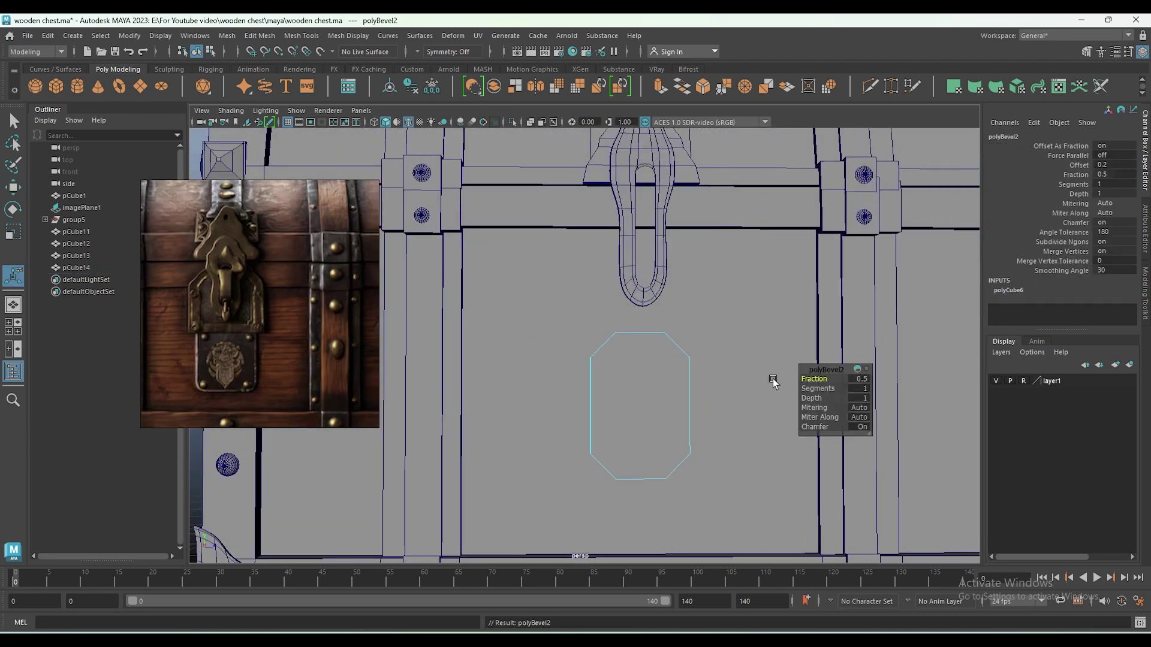
{"action": "left_click_drag", "start_coordinate": [816, 388], "coordinate": [508, 401]}
{"action": "key", "text": "w"}
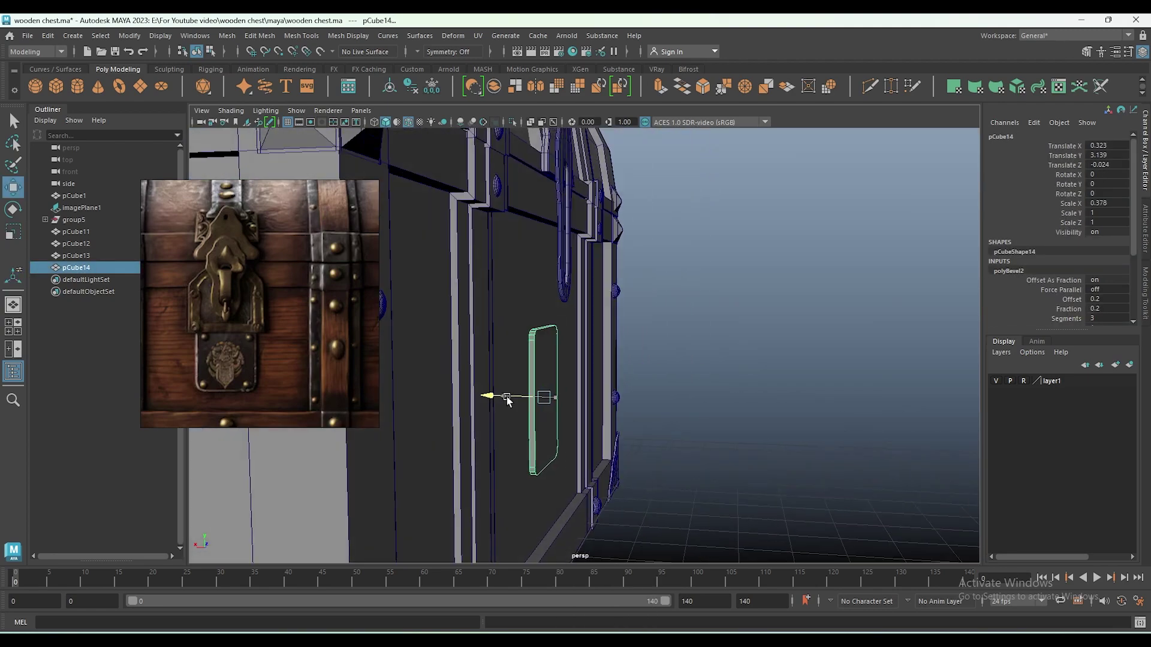
{"action": "key", "text": "space"}
{"action": "key", "text": "space"}
Draw a new cube base over the latch hasp.
{"action": "right_click_drag", "start_coordinate": [575, 380], "coordinate": [595, 394], "text": "shift"}
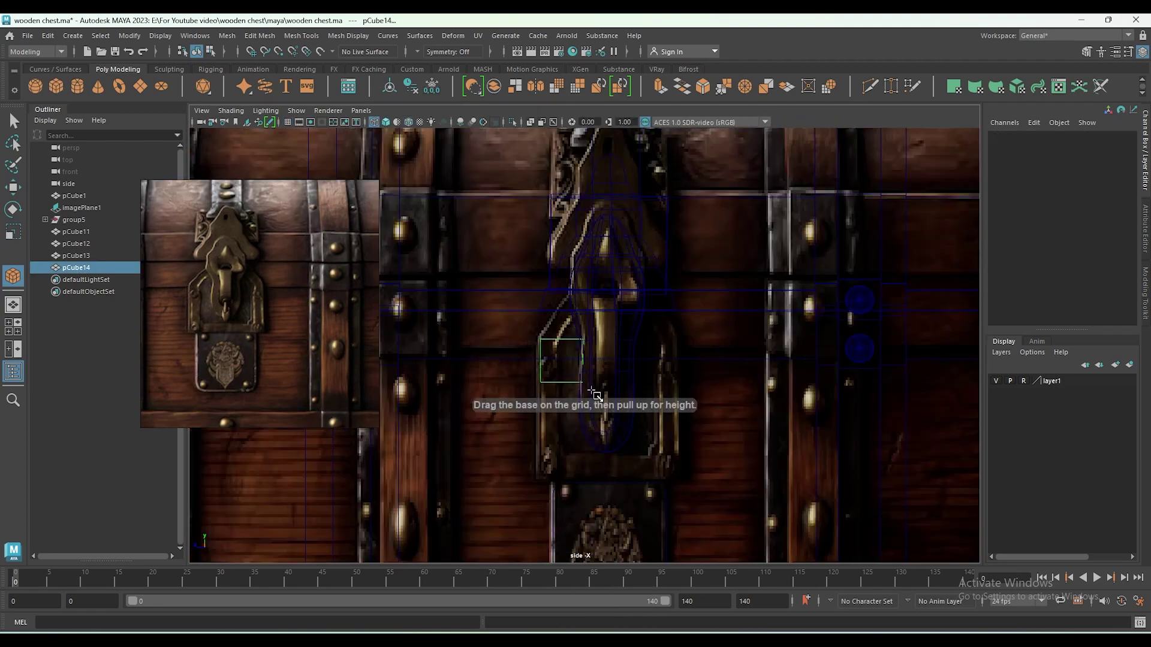
{"action": "left_click_drag", "start_coordinate": [592, 391], "coordinate": [684, 483]}
{"action": "key", "text": "space"}
{"action": "key", "text": "space"}
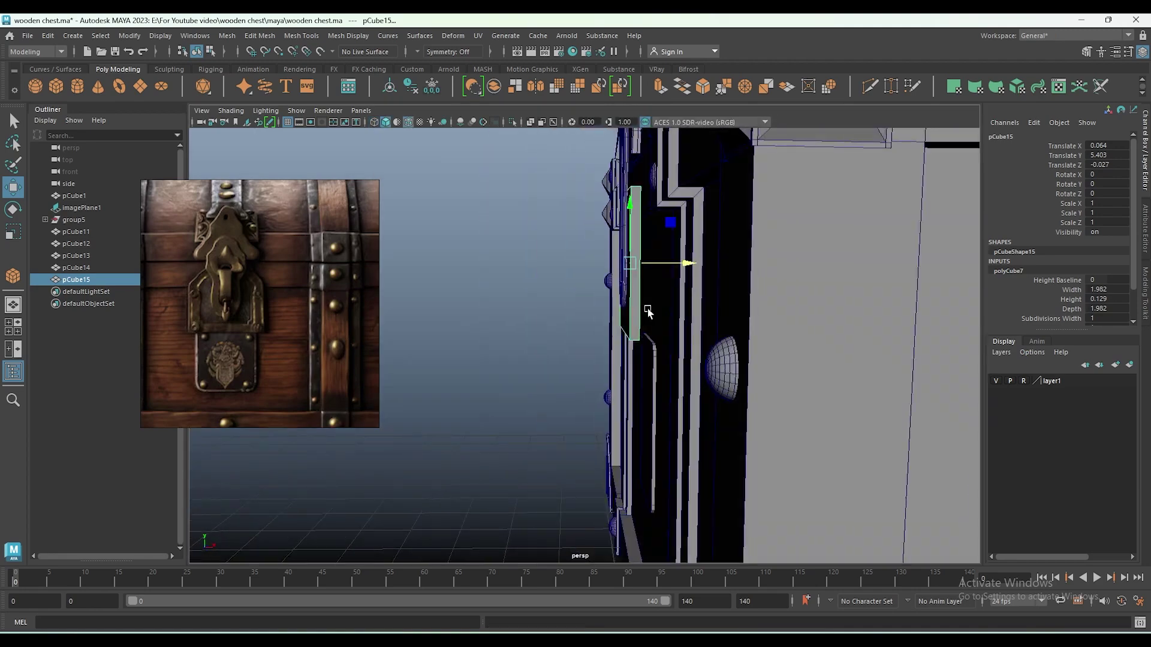
{"action": "key", "text": "f"}
{"action": "key", "text": "space"}
{"action": "left_click_drag", "start_coordinate": [661, 286], "coordinate": [707, 286]}
Extrude the block's top face upward along the latch.
{"action": "right_click_drag", "start_coordinate": [668, 299], "coordinate": [668, 335]}
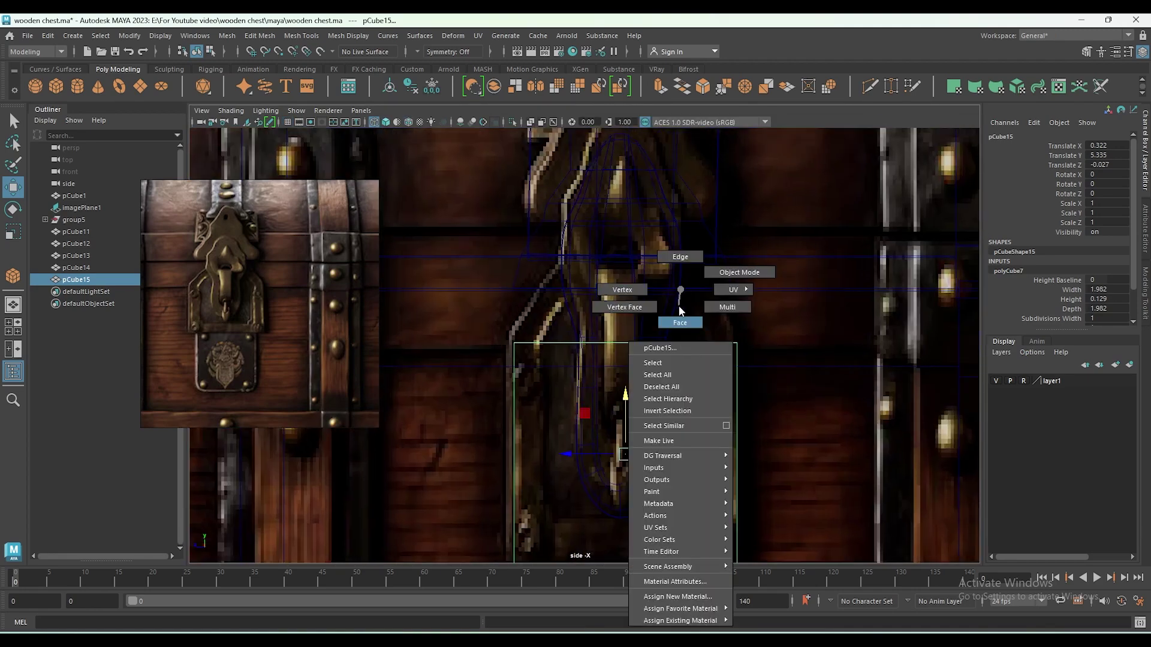
{"action": "left_click", "coordinate": [623, 420]}
{"action": "key", "text": "ctrl+e"}
{"action": "left_click_drag", "start_coordinate": [626, 316], "coordinate": [637, 192]}
{"action": "scroll", "coordinate": [632, 195], "scroll_direction": "up", "scroll_amount": 3}
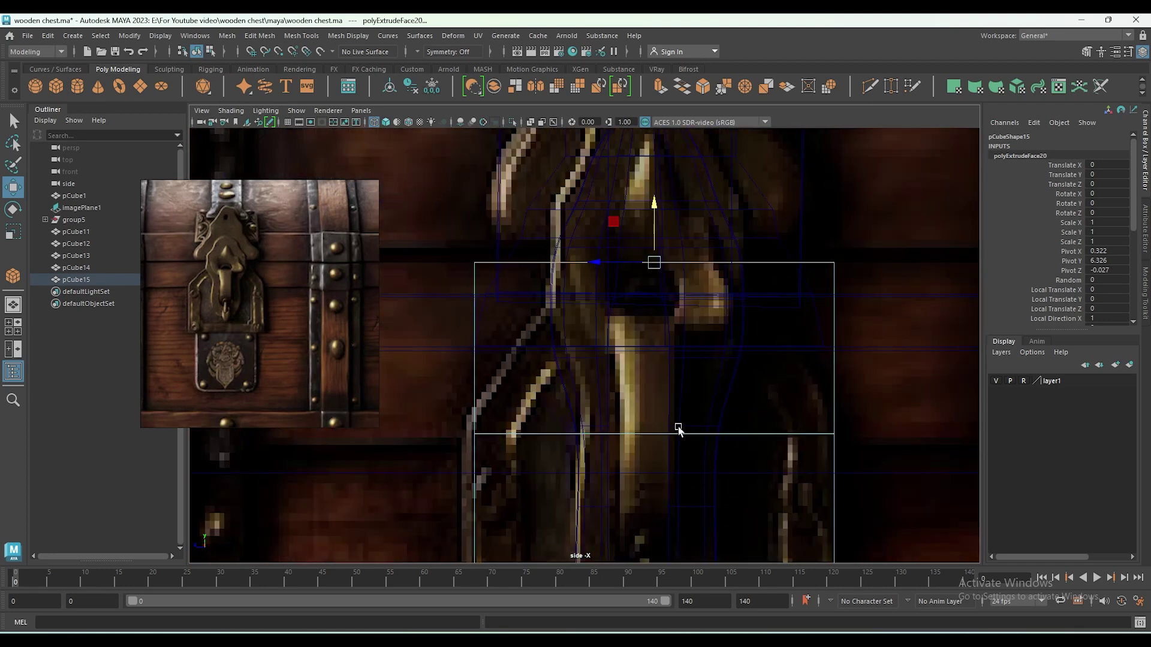
{"action": "key", "text": "F8"}
Add three edge loops across the upper block with Multi-Cut.
{"action": "left_click", "coordinate": [868, 86]}
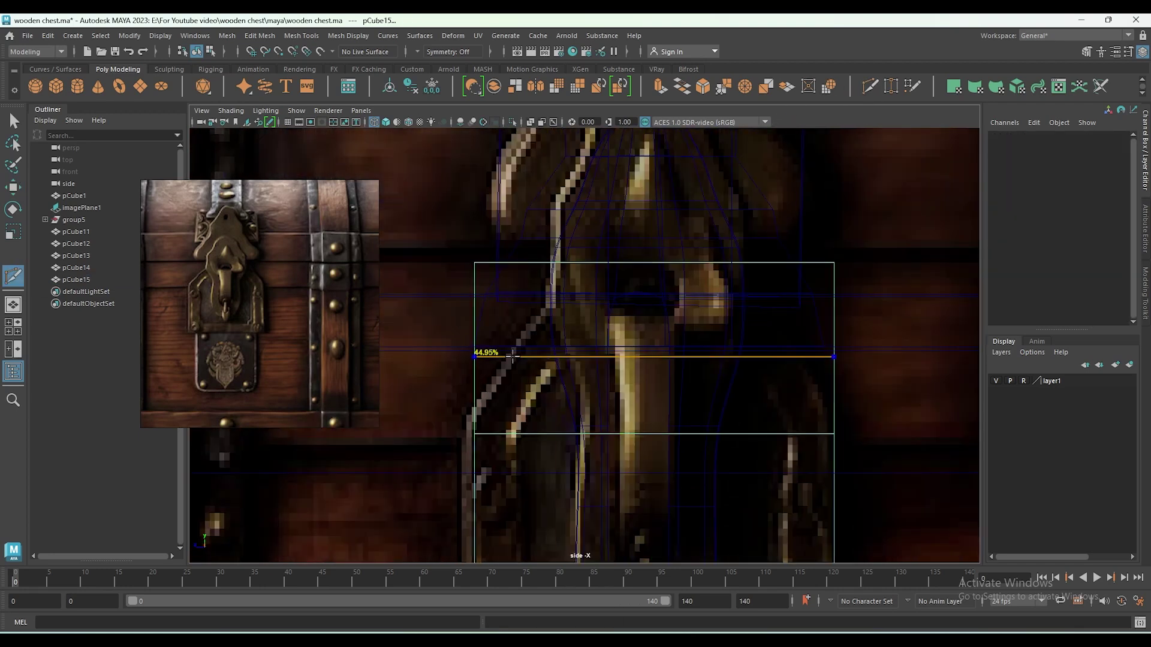
{"action": "left_click", "coordinate": [480, 376], "text": "ctrl"}
{"action": "left_click", "coordinate": [479, 343], "text": "ctrl"}
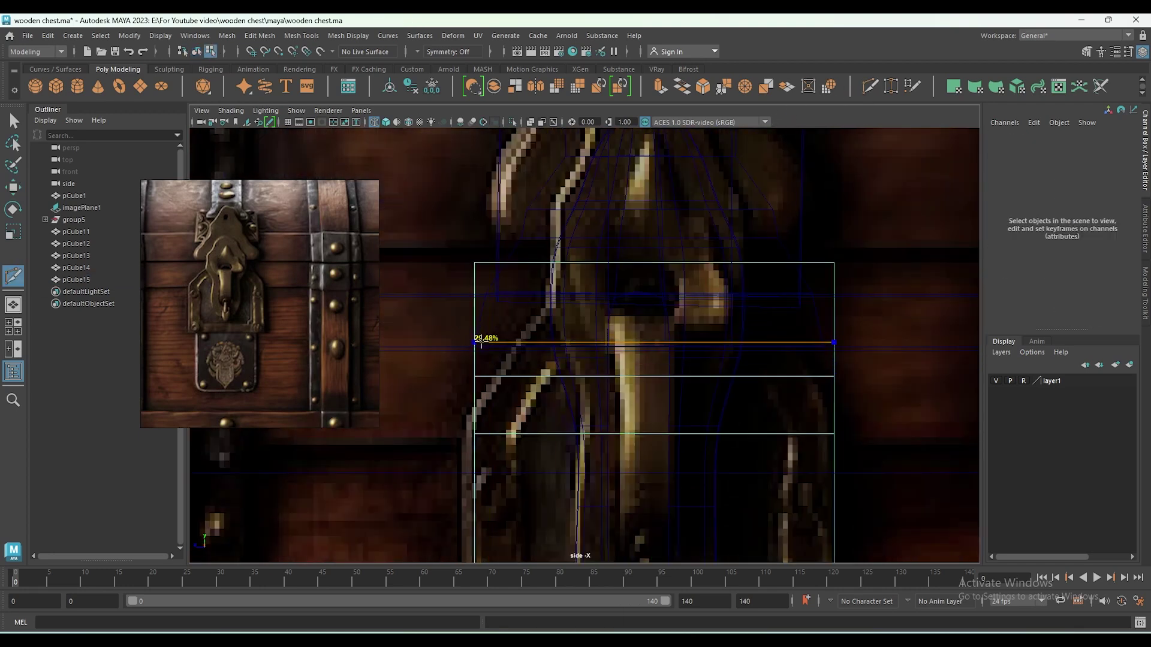
{"action": "left_click", "coordinate": [480, 300], "text": "ctrl"}
{"action": "left_click", "coordinate": [834, 376]}
Undo and redo the new loops, then place another edge loop near the top.
{"action": "key", "text": "w"}
{"action": "key", "text": "ctrl+z"}
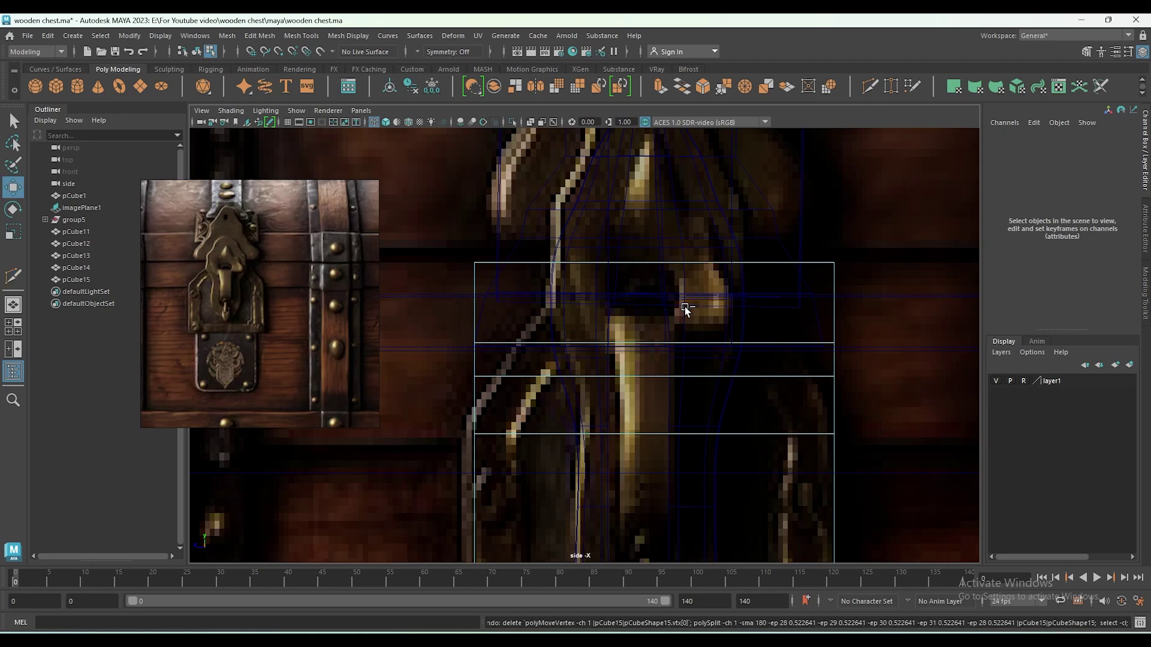
{"action": "key", "text": "ctrl+z"}
{"action": "key", "text": "ctrl+z"}
{"action": "key", "text": "ctrl+z"}
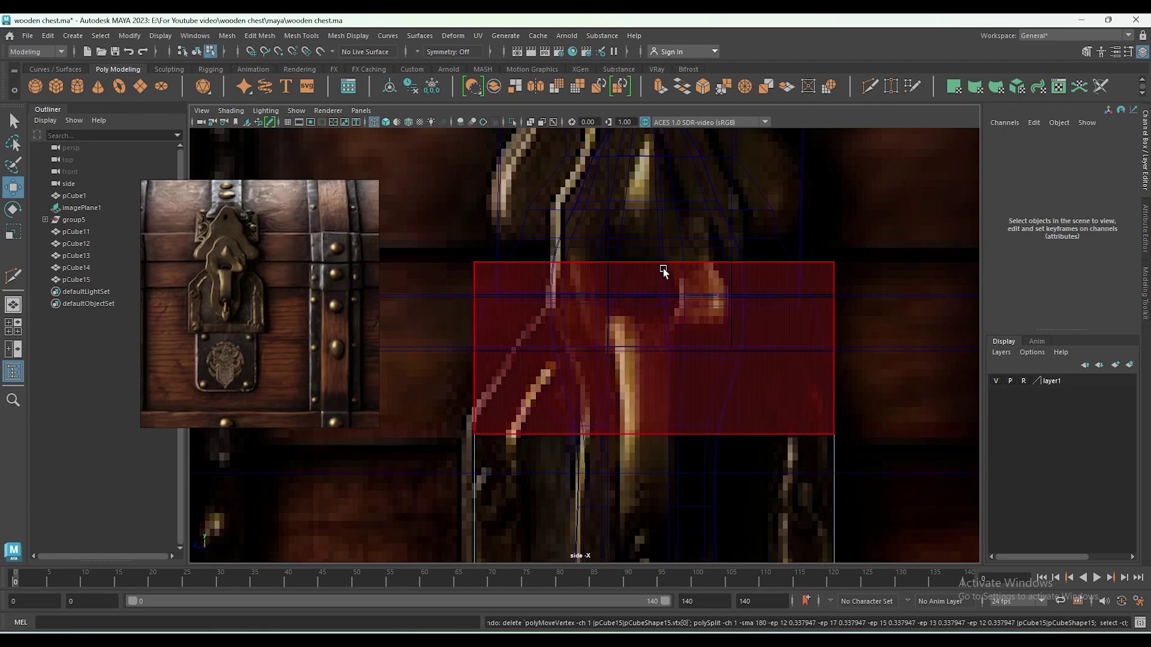
{"action": "right_click_drag", "start_coordinate": [640, 260], "coordinate": [505, 183]}
{"action": "key", "text": "shift+z"}
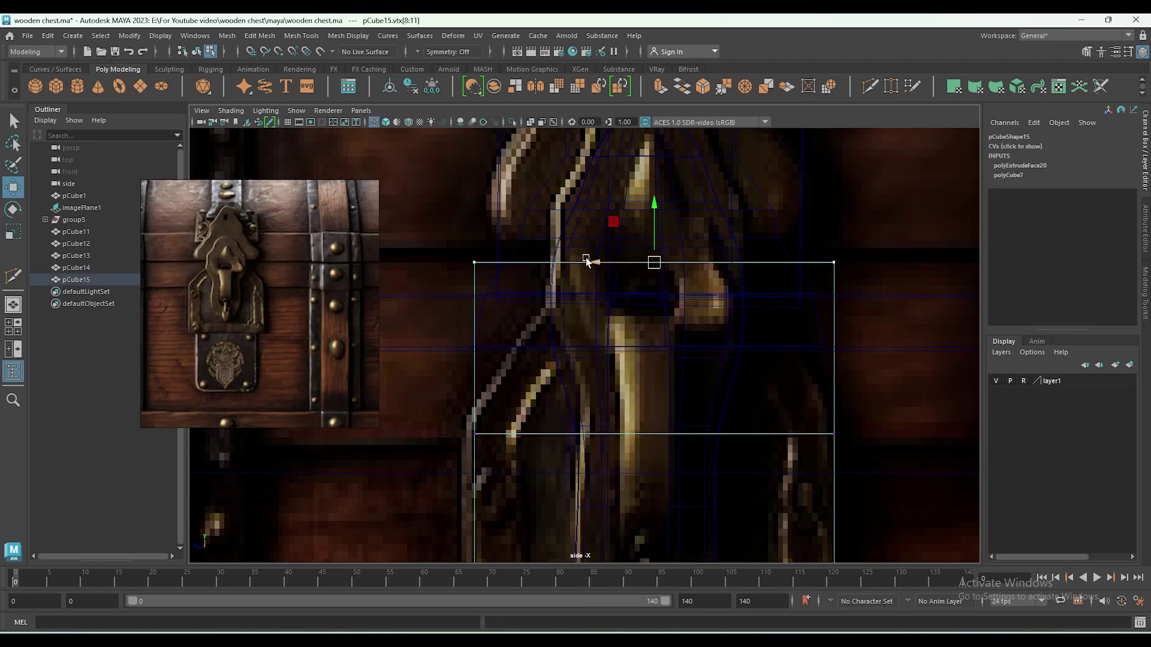
{"action": "key", "text": "shift+z"}
{"action": "key", "text": "shift+z"}
{"action": "key", "text": "shift+z"}
{"action": "left_click", "coordinate": [496, 384], "text": "ctrl"}
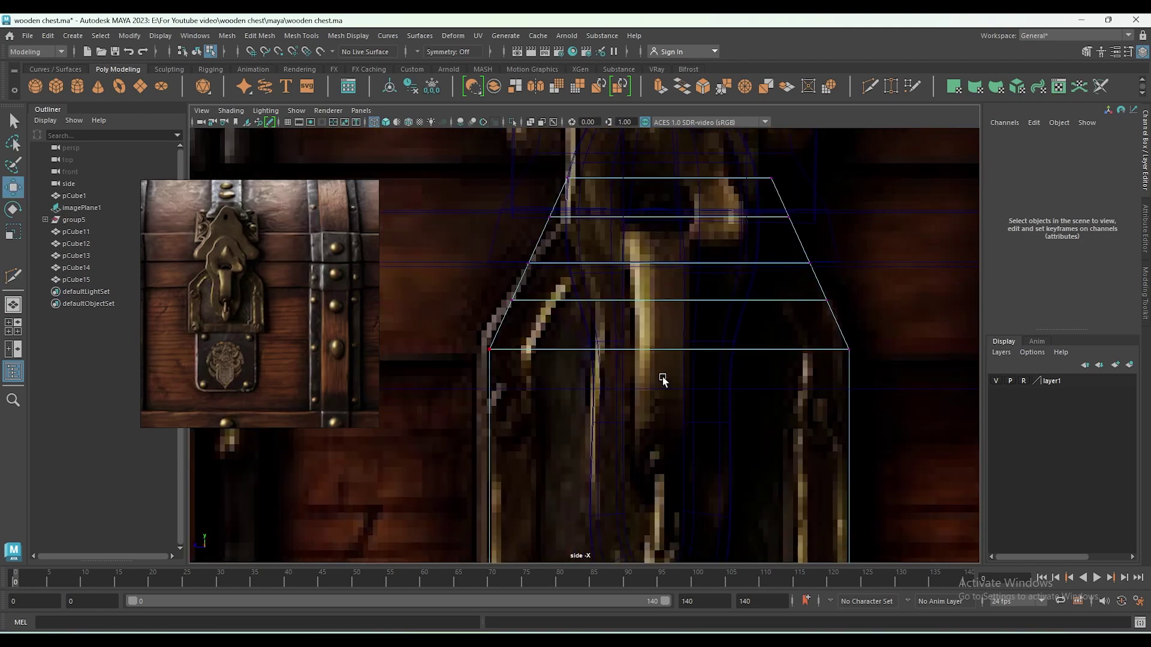
{"action": "scroll", "coordinate": [663, 376], "scroll_direction": "down", "scroll_amount": 3}
{"action": "scroll", "coordinate": [513, 394], "scroll_direction": "up", "scroll_amount": 3}
Scale the top row of vertices inward to taper the plate.
{"action": "key", "text": "w"}
{"action": "scroll", "coordinate": [661, 328], "scroll_direction": "up", "scroll_amount": 2}
{"action": "middle_click_drag", "start_coordinate": [661, 329], "coordinate": [701, 359], "text": "alt"}
{"action": "key", "text": "r"}
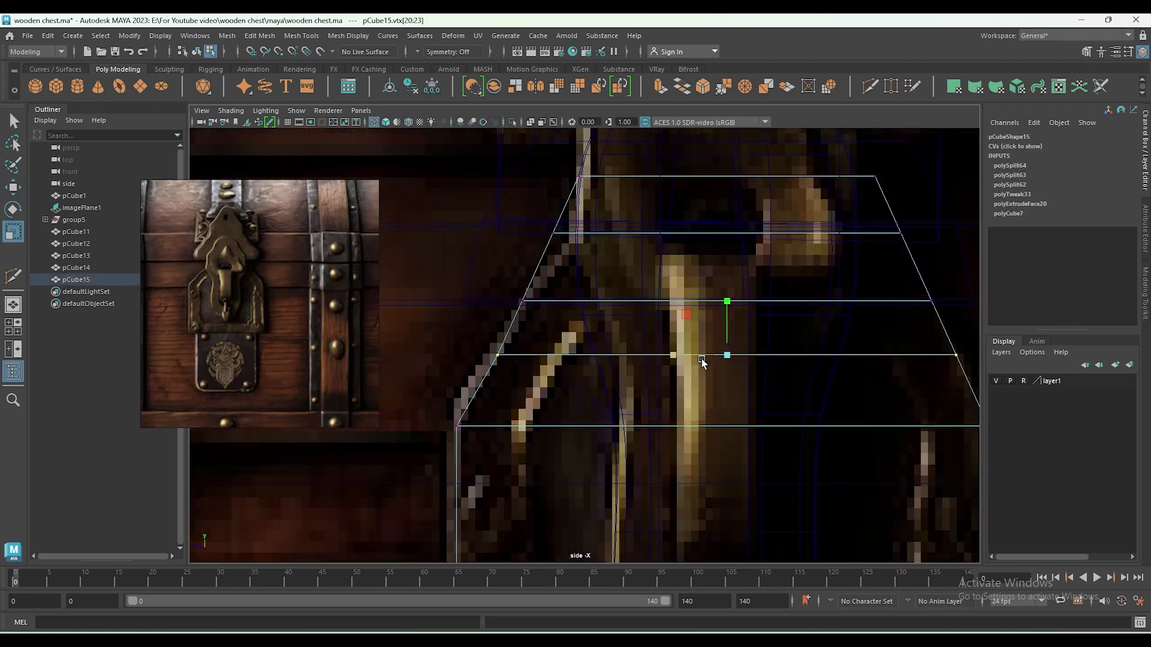
{"action": "left_click_drag", "start_coordinate": [959, 311], "coordinate": [468, 413]}
{"action": "middle_click_drag", "start_coordinate": [701, 358], "coordinate": [620, 369], "text": "alt"}
{"action": "scroll", "coordinate": [491, 252], "scroll_direction": "down", "scroll_amount": 3}
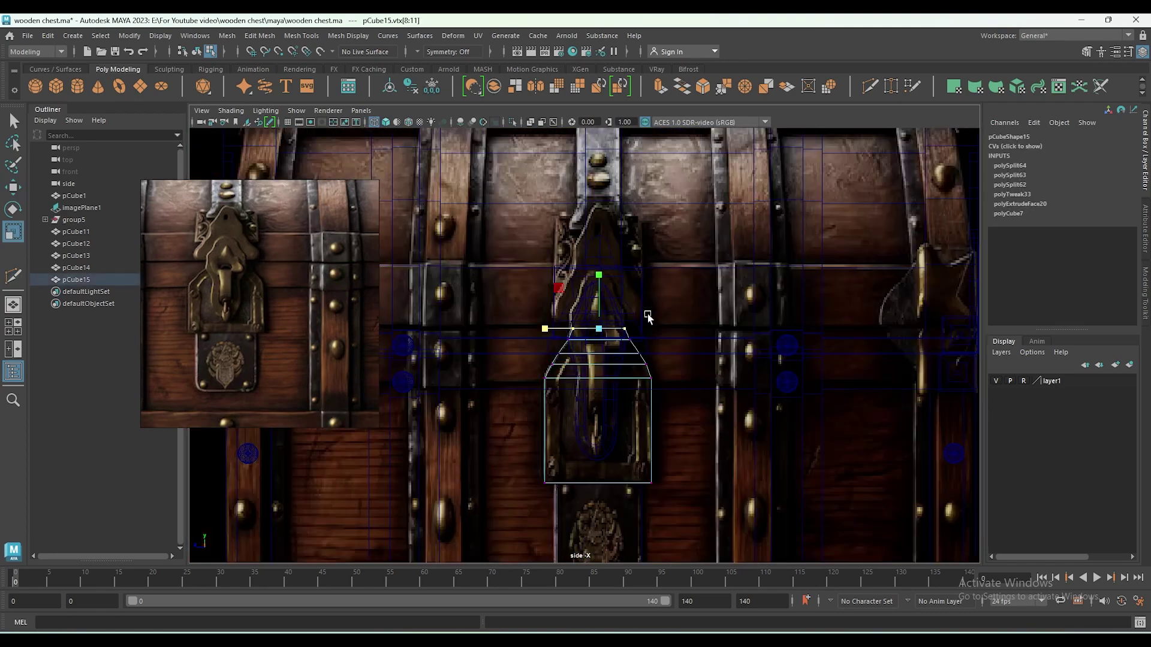
{"action": "scroll", "coordinate": [599, 323], "scroll_direction": "up", "scroll_amount": 3}
Select the plate's bottom edge and apply a bevel.
{"action": "right_click_drag", "start_coordinate": [739, 296], "coordinate": [740, 263]}
{"action": "left_click", "coordinate": [712, 475]}
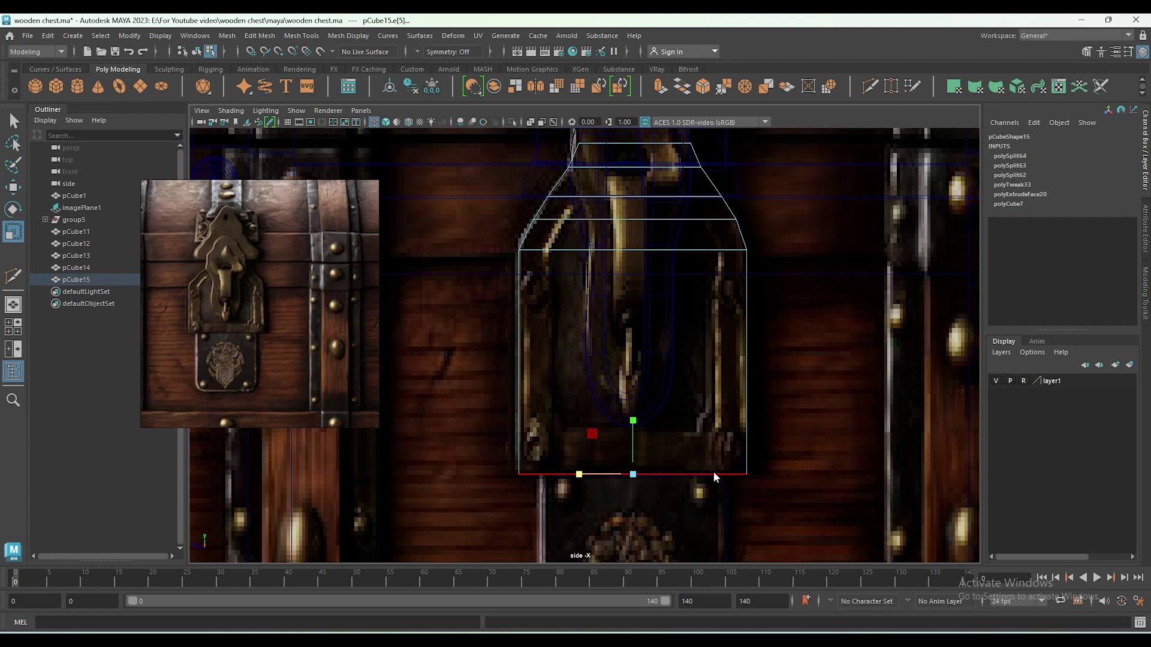
{"action": "right_click_drag", "start_coordinate": [713, 472], "coordinate": [793, 400], "text": "shift"}
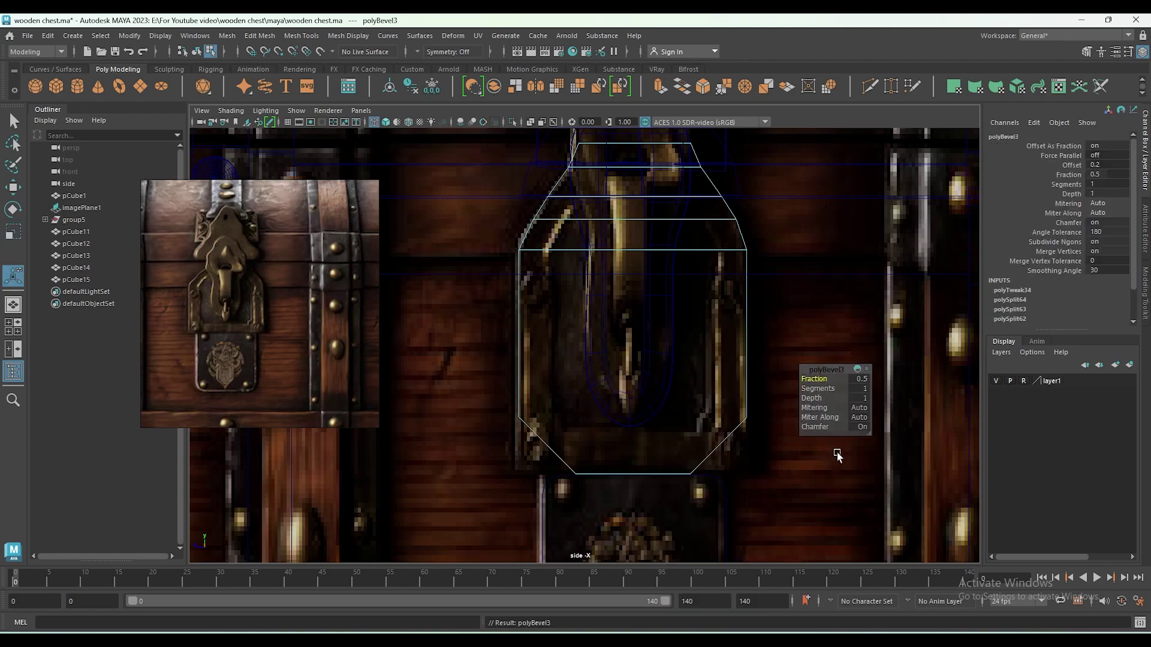
Set the bottom-edge bevel to 2 segments and 0.05 fraction.
{"action": "mouse_move", "coordinate": [816, 388]}
{"action": "left_mouse_down"}
{"action": "mouse_move", "coordinate": [836, 388]}
{"action": "mouse_move", "coordinate": [779, 379]}
{"action": "left_mouse_up"}
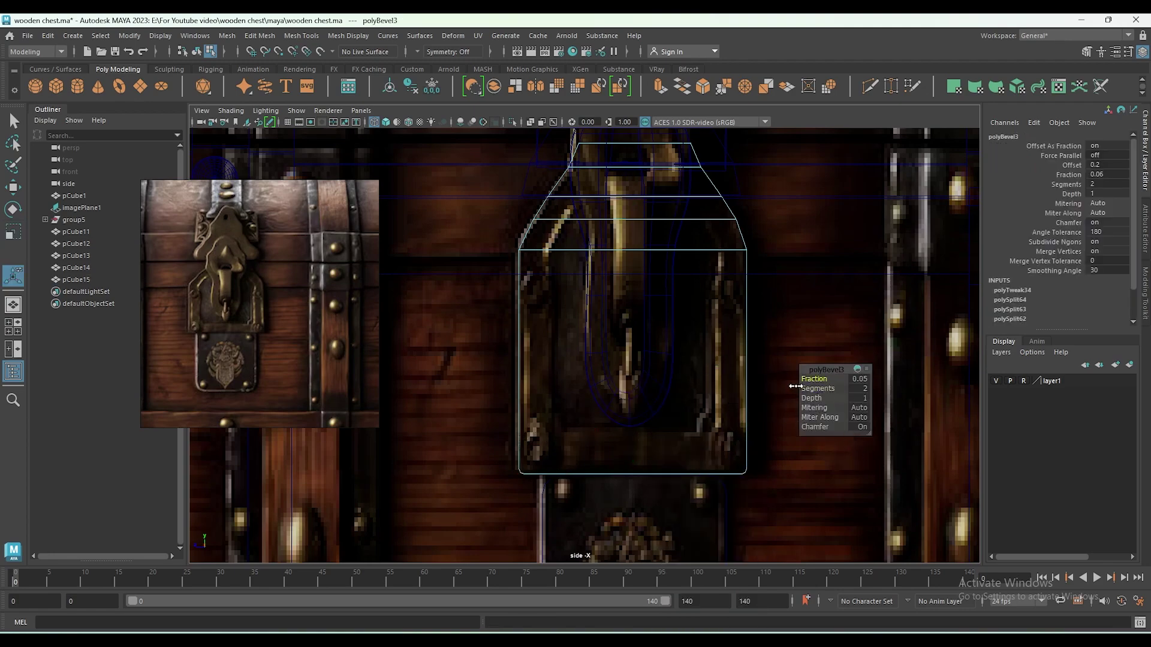
{"action": "key", "text": "F8"}
{"action": "key", "text": "w"}
{"action": "key", "text": "space"}
Lower the tapered plate slightly onto the chest front.
{"action": "mouse_move", "coordinate": [822, 318]}
{"action": "left_mouse_down", "text": "alt"}
{"action": "mouse_move", "coordinate": [693, 408]}
{"action": "mouse_move", "coordinate": [560, 331]}
{"action": "left_mouse_up", "text": "alt"}
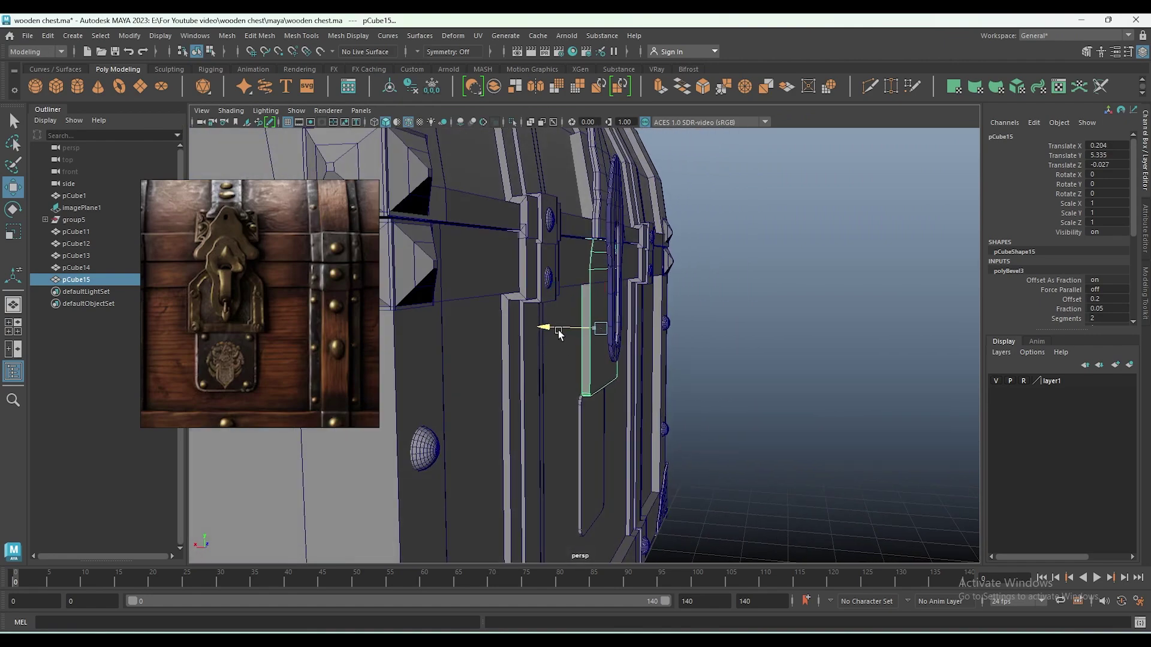
{"action": "mouse_move", "coordinate": [688, 380]}
{"action": "left_mouse_down", "text": "alt"}
{"action": "mouse_move", "coordinate": [493, 381]}
{"action": "mouse_move", "coordinate": [746, 339]}
{"action": "left_mouse_up", "text": "alt"}
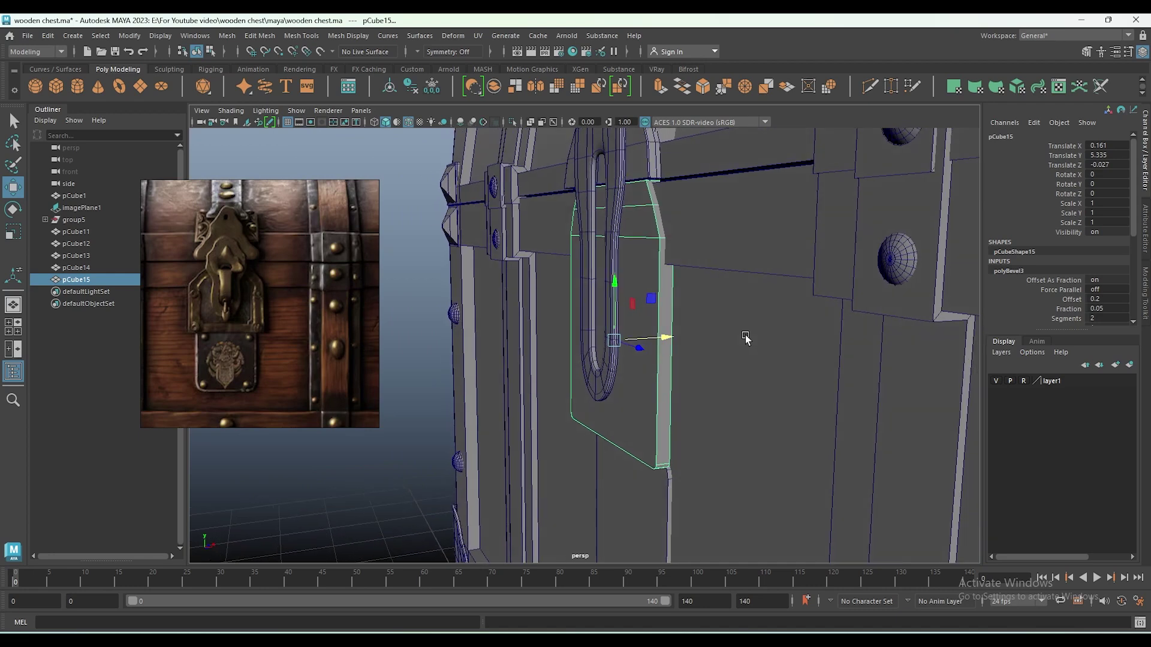
{"action": "left_click_drag", "start_coordinate": [613, 295], "coordinate": [604, 323]}
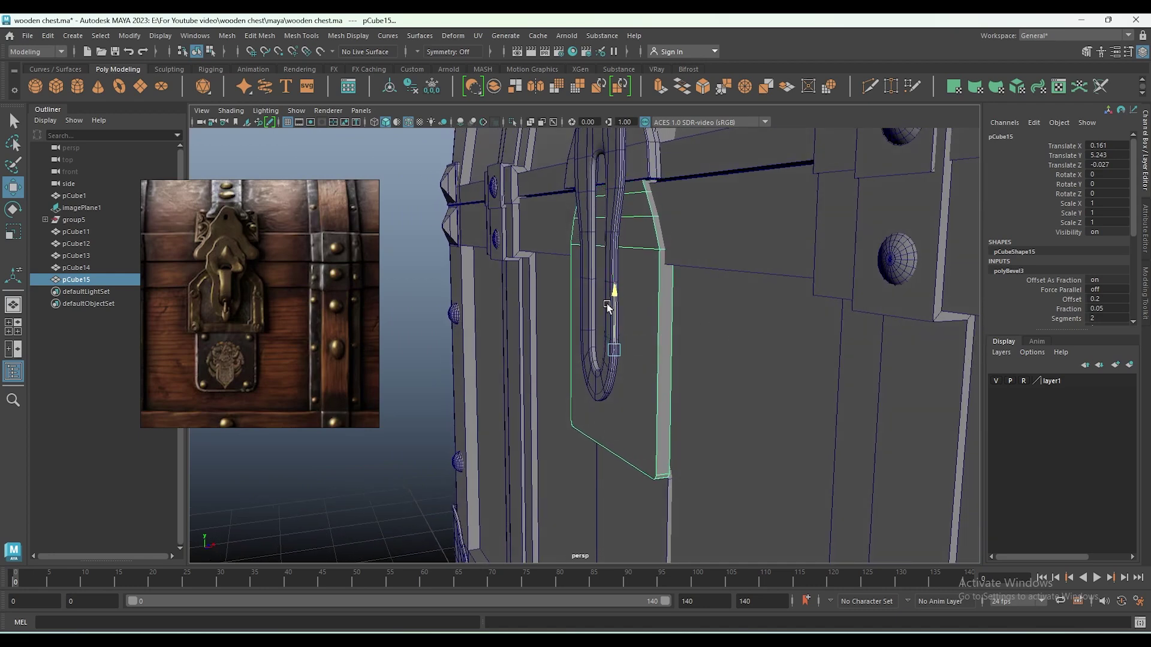
{"action": "left_click", "coordinate": [601, 343]}
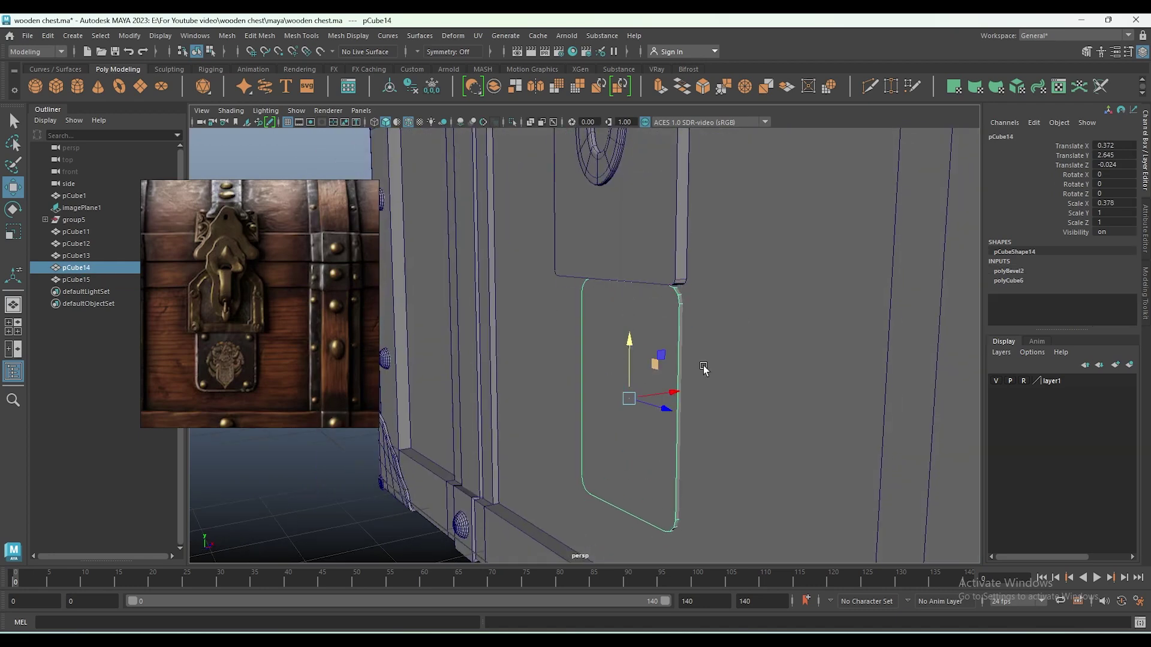
Rescale the rounded crest plate to 0.849 Y, 1.144 Z and raise it to 2.817 Y.
{"action": "mouse_move", "coordinate": [600, 343]}
{"action": "left_mouse_down", "text": "alt"}
{"action": "mouse_move", "coordinate": [741, 388]}
{"action": "mouse_move", "coordinate": [710, 381]}
{"action": "left_mouse_up", "text": "alt"}
{"action": "key", "text": "r"}
{"action": "left_click_drag", "start_coordinate": [639, 322], "coordinate": [638, 337]}
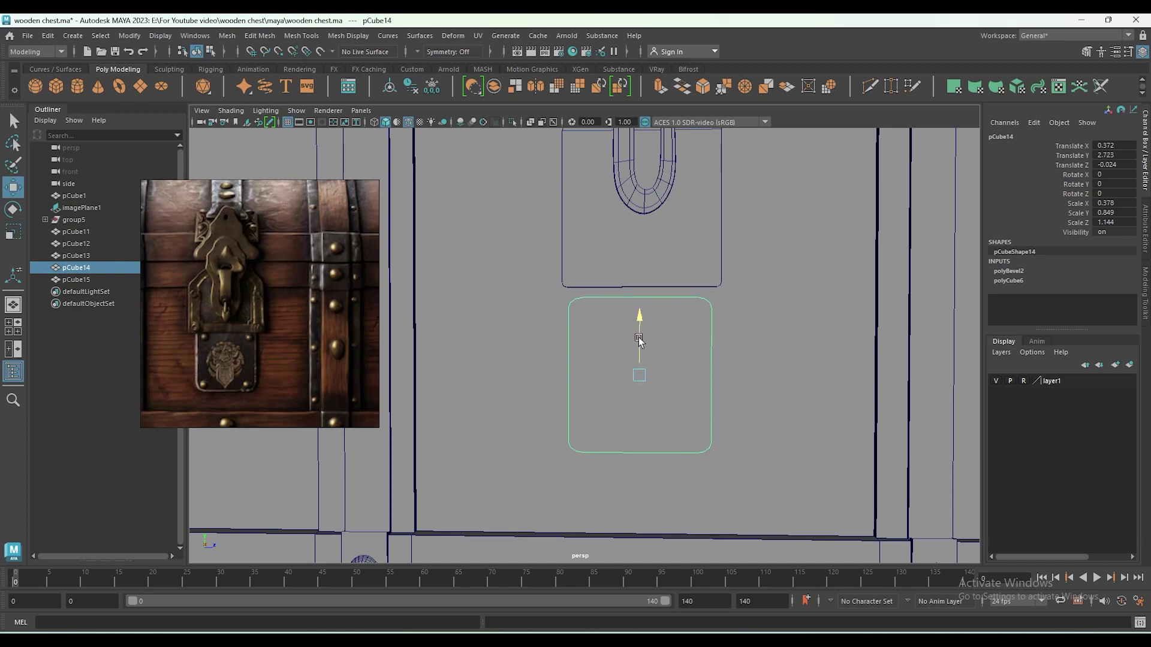
{"action": "key", "text": "w"}
{"action": "middle_click_drag", "start_coordinate": [638, 337], "coordinate": [714, 422], "text": "alt"}
{"action": "mouse_move", "coordinate": [714, 422]}
{"action": "left_mouse_down", "text": "alt"}
{"action": "mouse_move", "coordinate": [673, 357]}
{"action": "mouse_move", "coordinate": [591, 347]}
{"action": "left_mouse_up", "text": "alt"}
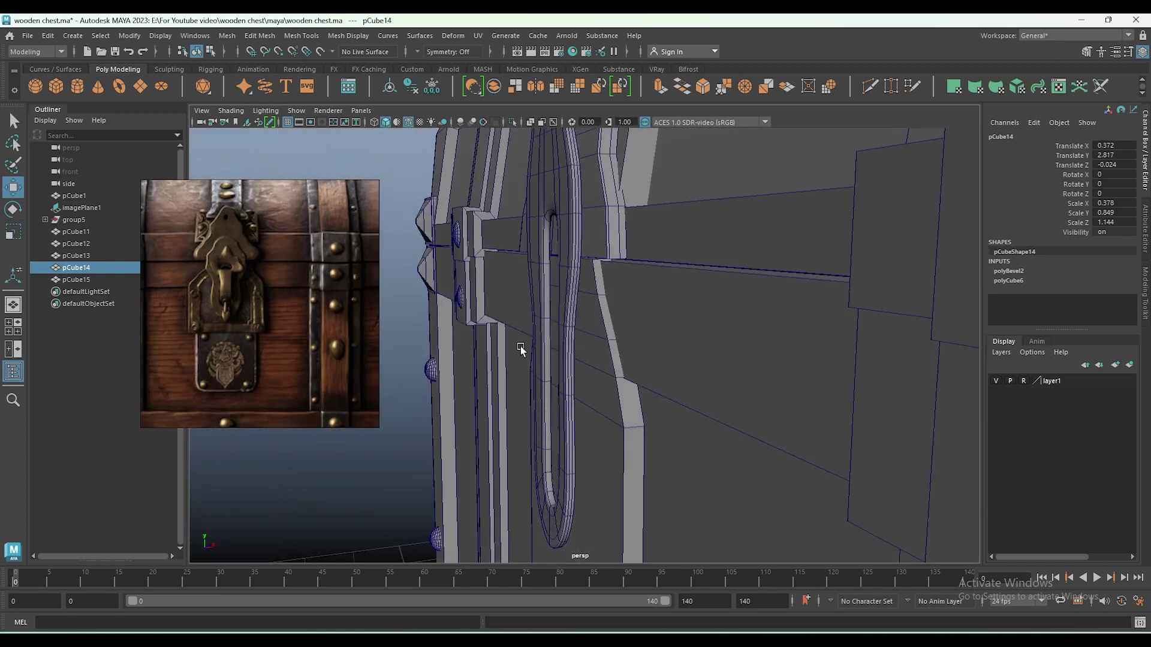
Switch to the front orthographic view and frame the back plate.
{"action": "key", "text": "space"}
{"action": "left_click_drag", "start_coordinate": [526, 451], "coordinate": [504, 470]}
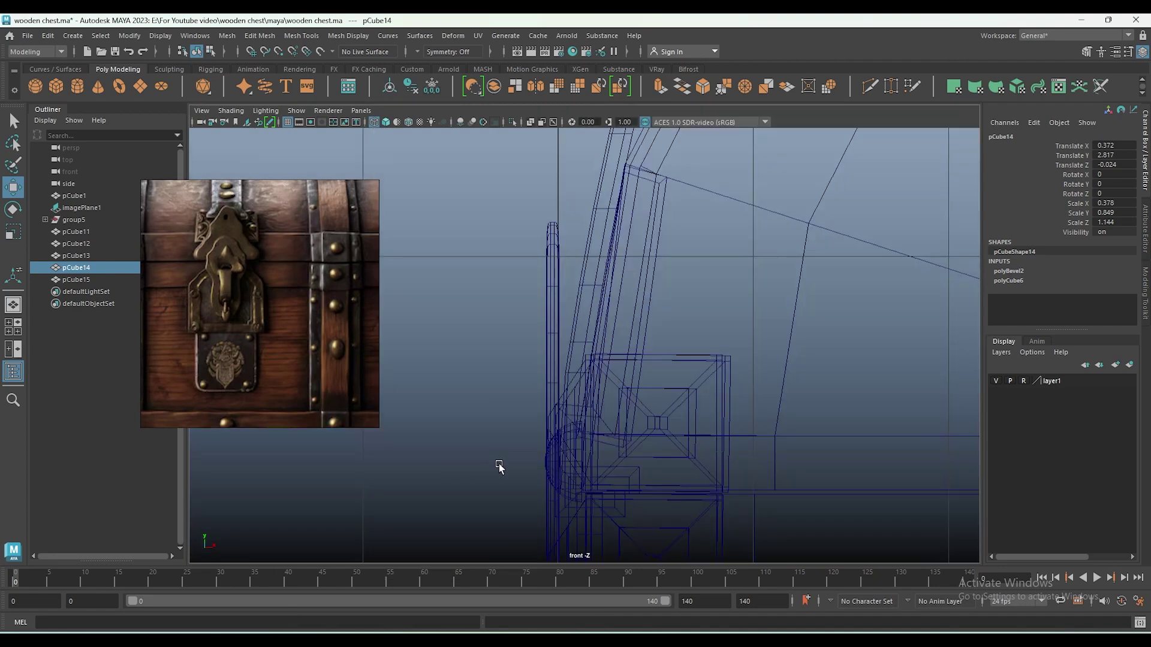
{"action": "key", "text": "f"}
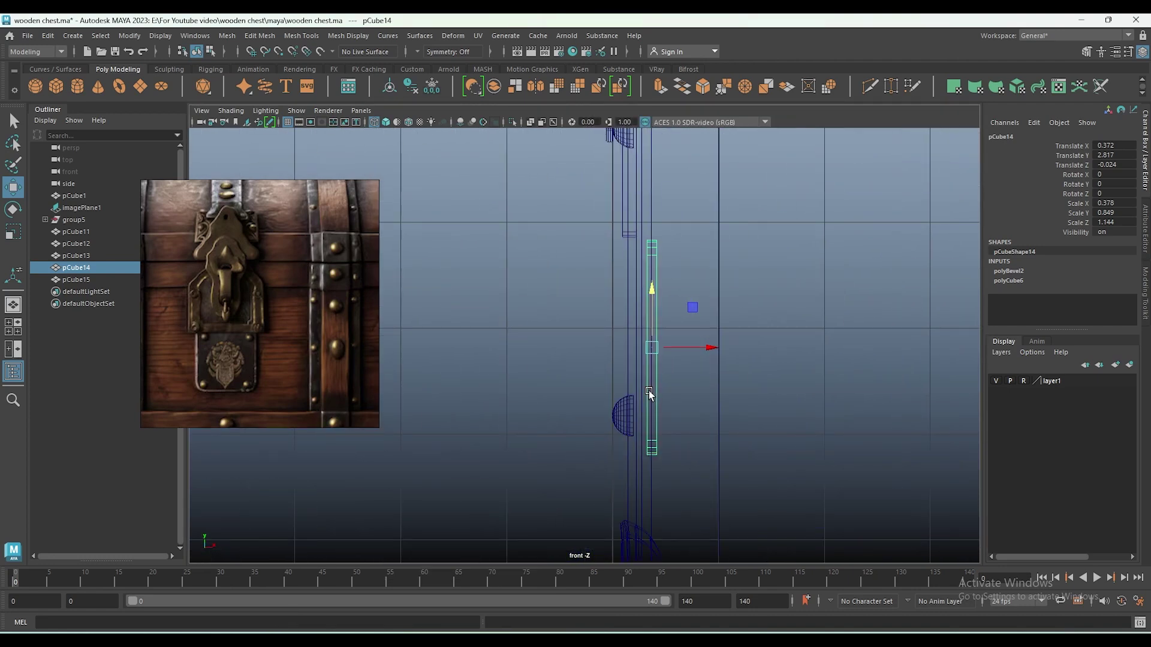
Draw a cylinder beside the plate with height 0.246 and 1 cap subdivision.
{"action": "left_click", "coordinate": [56, 86]}
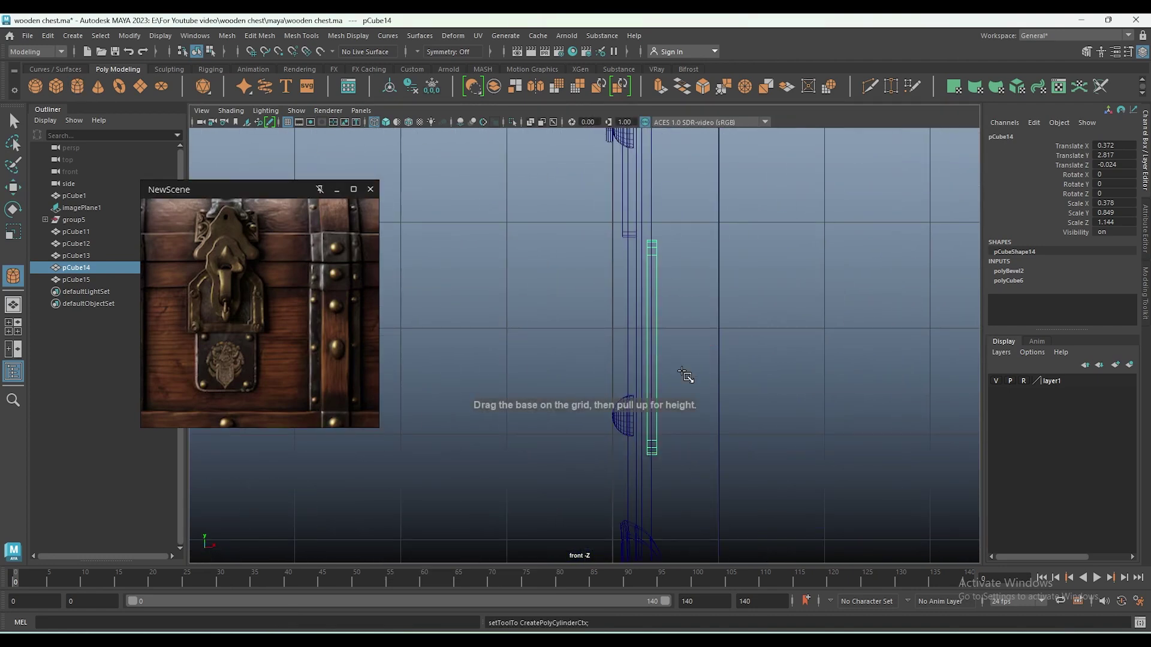
{"action": "scroll", "coordinate": [669, 386], "scroll_direction": "down", "scroll_amount": 2}
{"action": "middle_click_drag", "start_coordinate": [728, 268], "coordinate": [755, 407], "text": "alt"}
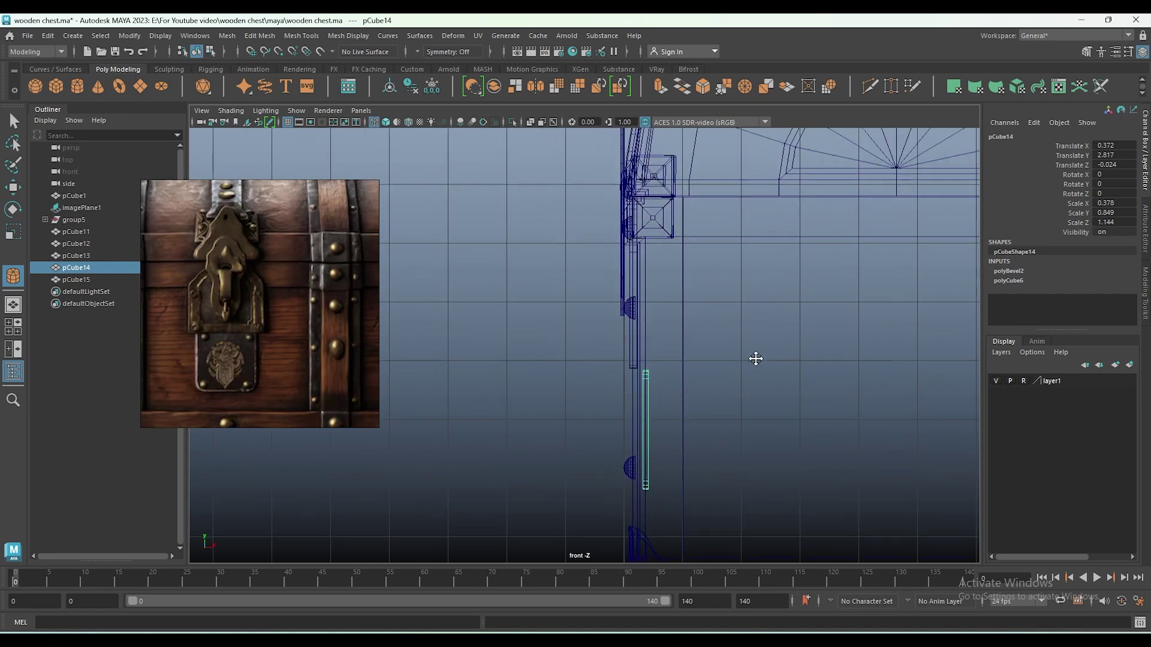
{"action": "scroll", "coordinate": [681, 377], "scroll_direction": "down", "scroll_amount": 3}
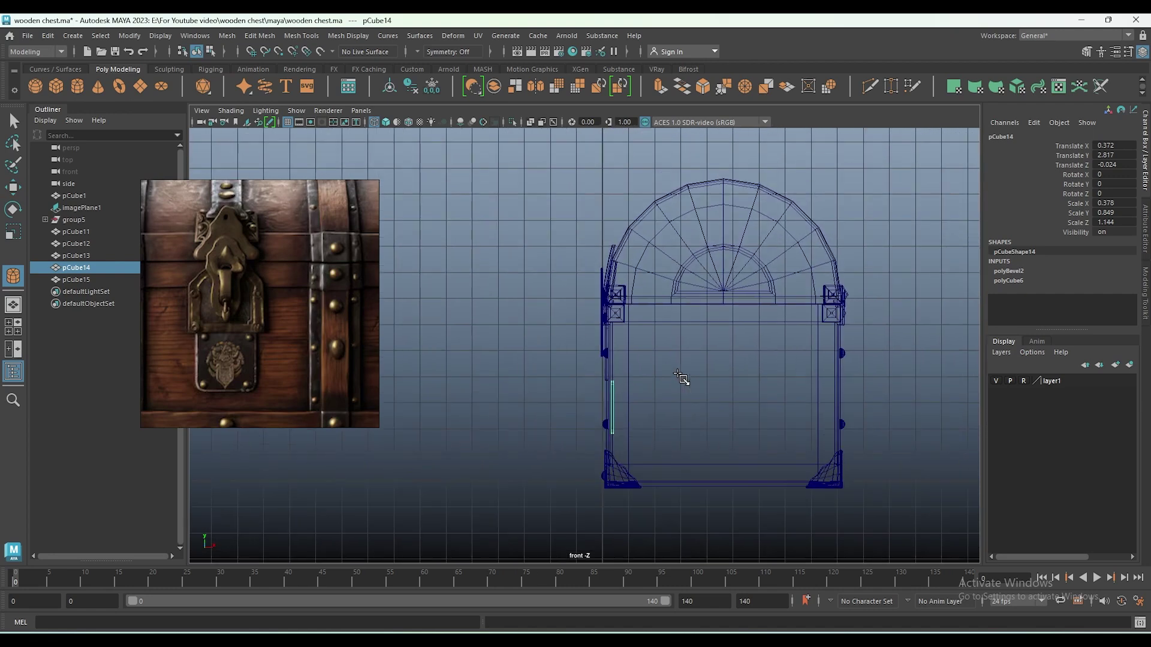
{"action": "scroll", "coordinate": [663, 345], "scroll_direction": "up", "scroll_amount": 2}
{"action": "scroll", "coordinate": [637, 334], "scroll_direction": "up", "scroll_amount": 1}
{"action": "left_click_drag", "start_coordinate": [633, 328], "coordinate": [649, 336]}
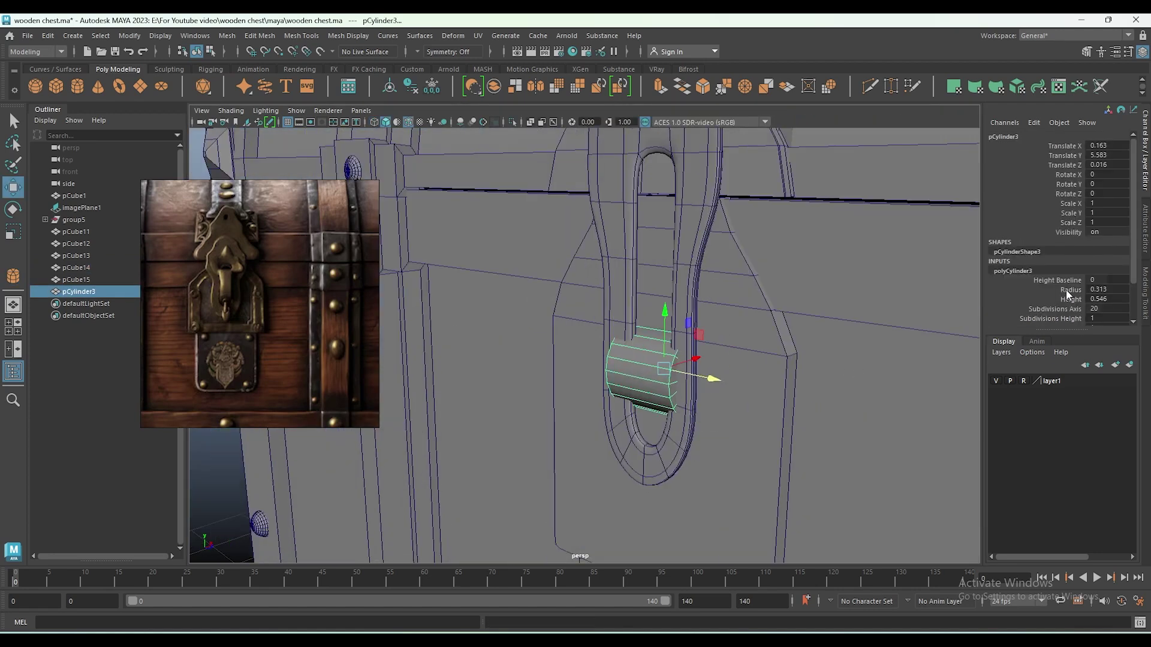
{"action": "left_click", "coordinate": [1068, 299]}
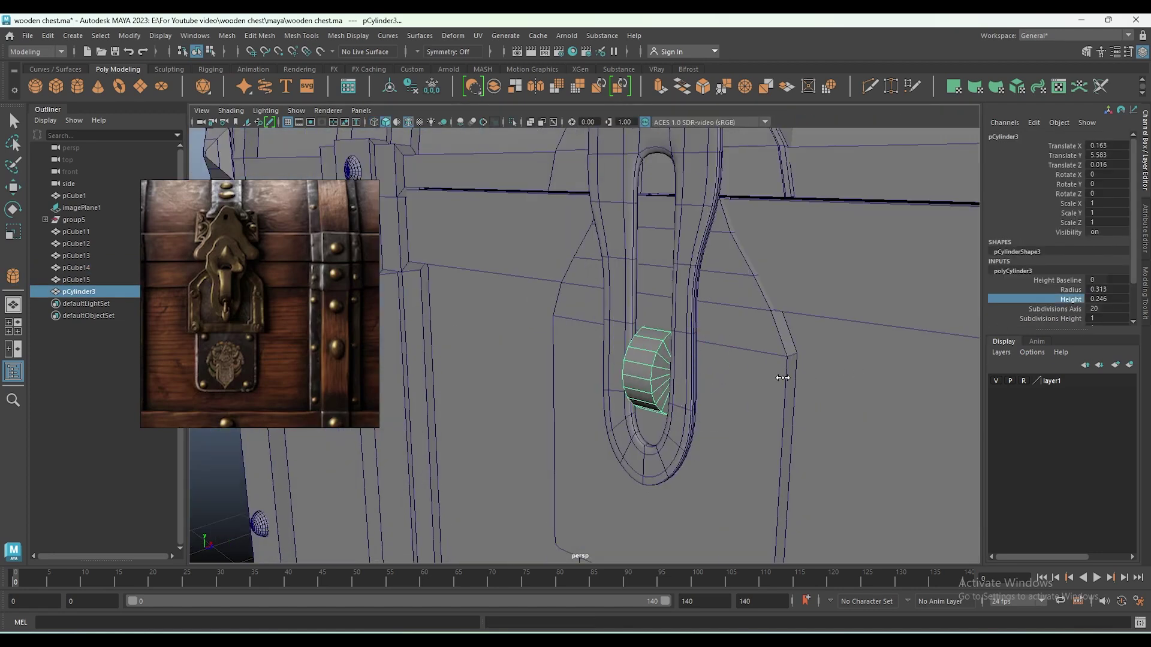
{"action": "mouse_move", "coordinate": [839, 376]}
{"action": "middle_mouse_down"}
{"action": "mouse_move", "coordinate": [785, 377]}
{"action": "mouse_move", "coordinate": [818, 508]}
{"action": "middle_mouse_up"}
{"action": "left_click", "coordinate": [1066, 285]}
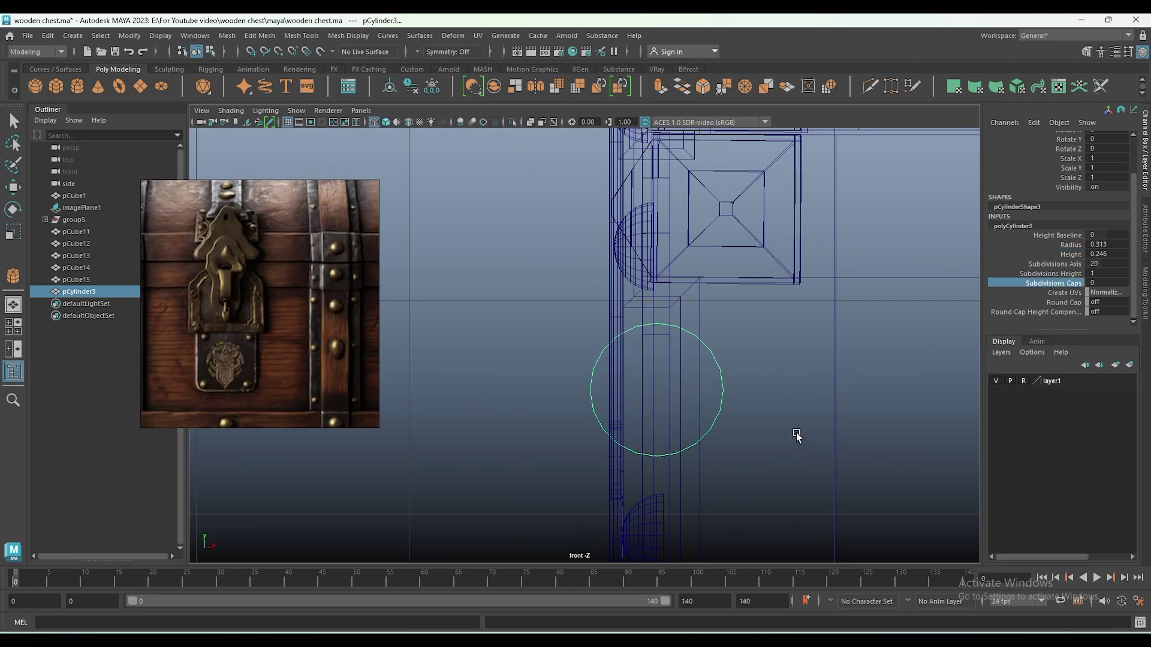
{"action": "middle_click_drag", "start_coordinate": [833, 363], "coordinate": [843, 363]}
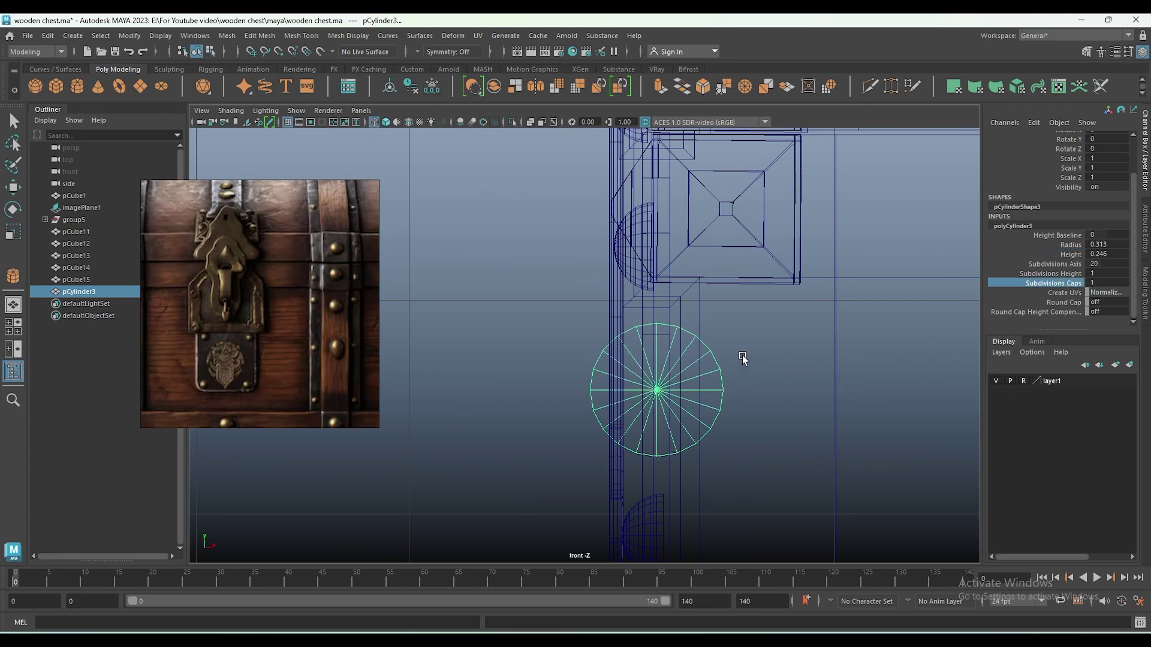
Delete the cylinder's right-half faces and cap faces, leaving a curved half-shell.
{"action": "mouse_move", "coordinate": [713, 289]}
{"action": "right_mouse_down"}
{"action": "mouse_move", "coordinate": [714, 361]}
{"action": "mouse_move", "coordinate": [699, 323]}
{"action": "right_mouse_up"}
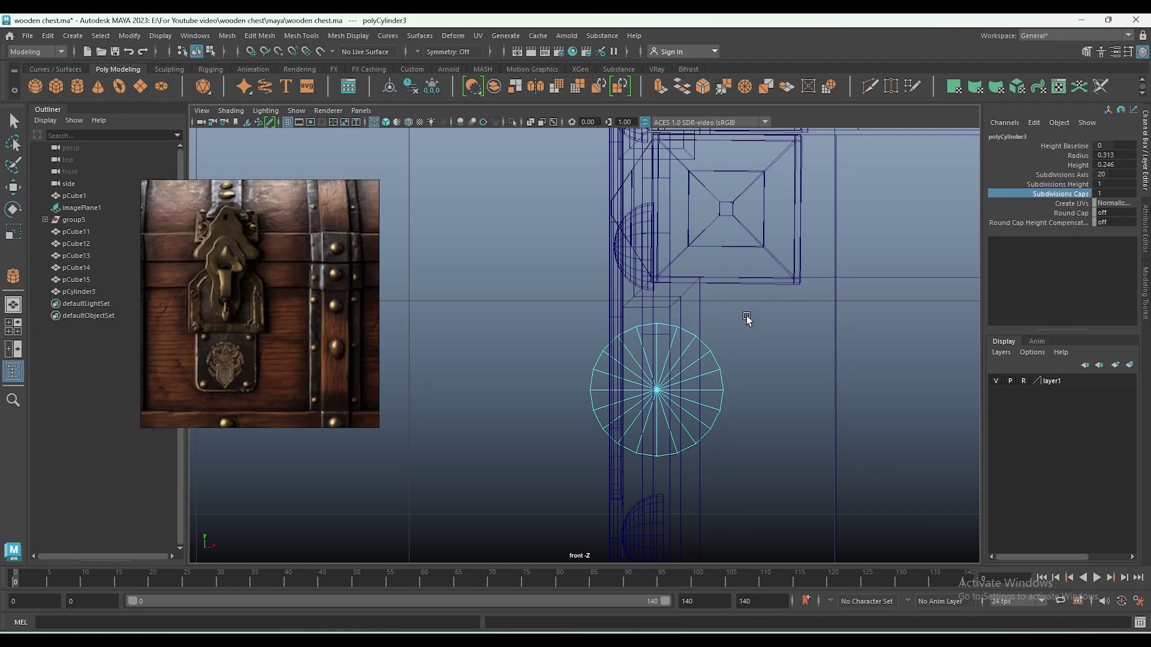
{"action": "left_click_drag", "start_coordinate": [682, 452], "coordinate": [664, 462]}
{"action": "key", "text": "w"}
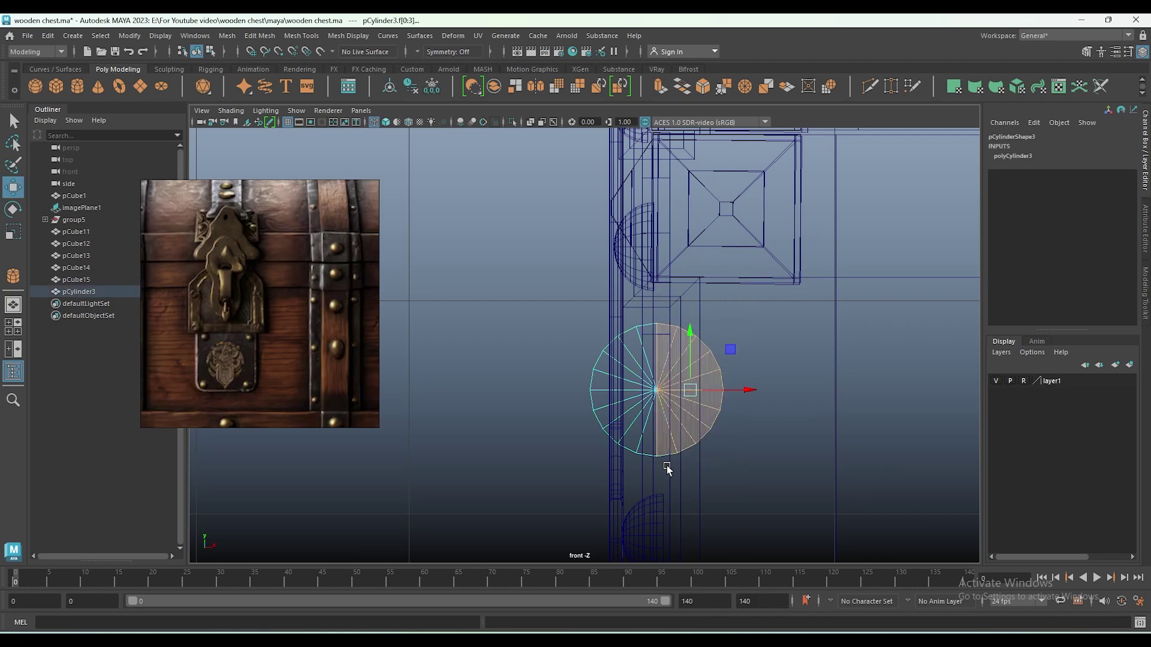
{"action": "key", "text": "Delete"}
{"action": "left_click_drag", "start_coordinate": [695, 402], "coordinate": [624, 433]}
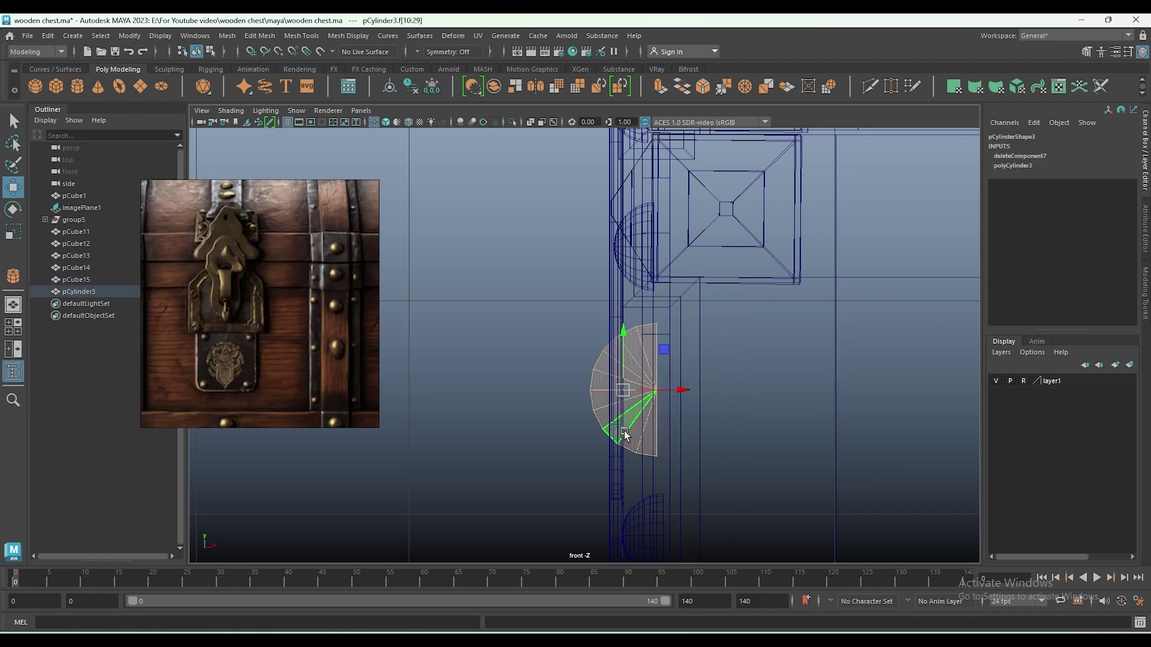
{"action": "key", "text": "Delete"}
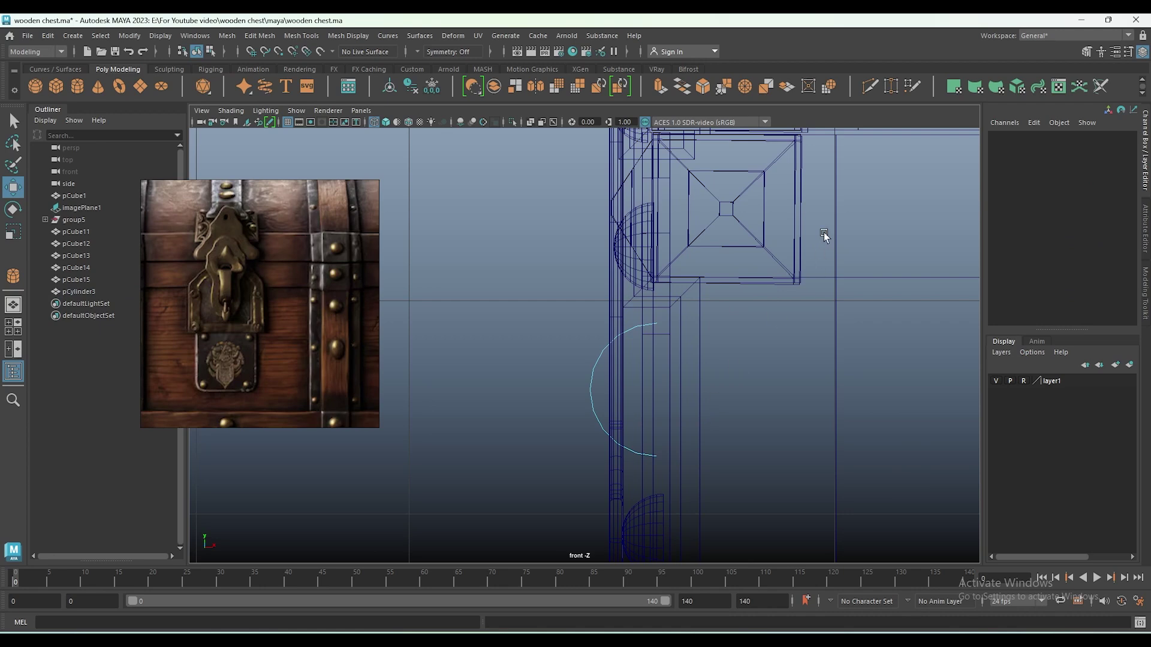
{"action": "key", "text": "space"}
{"action": "key", "text": "space"}
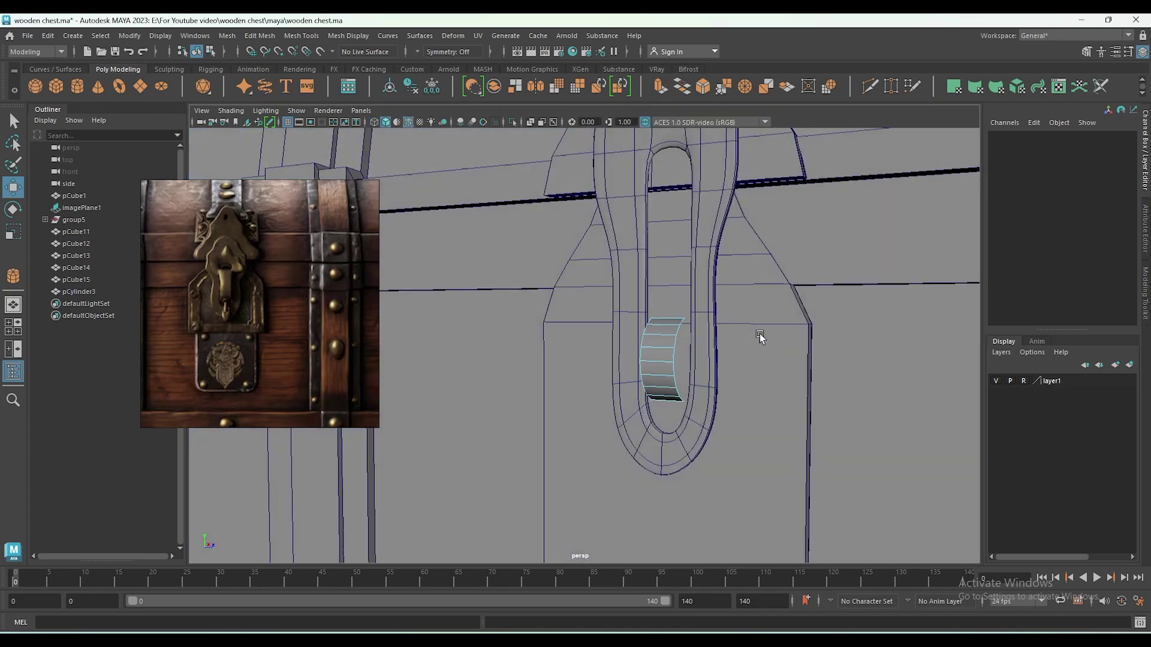
{"action": "key", "text": "space"}
Scale the curved strip to 1.2, 2.701, 0.924 and move it up inside the slot.
{"action": "left_click", "coordinate": [597, 390]}
{"action": "key", "text": "r"}
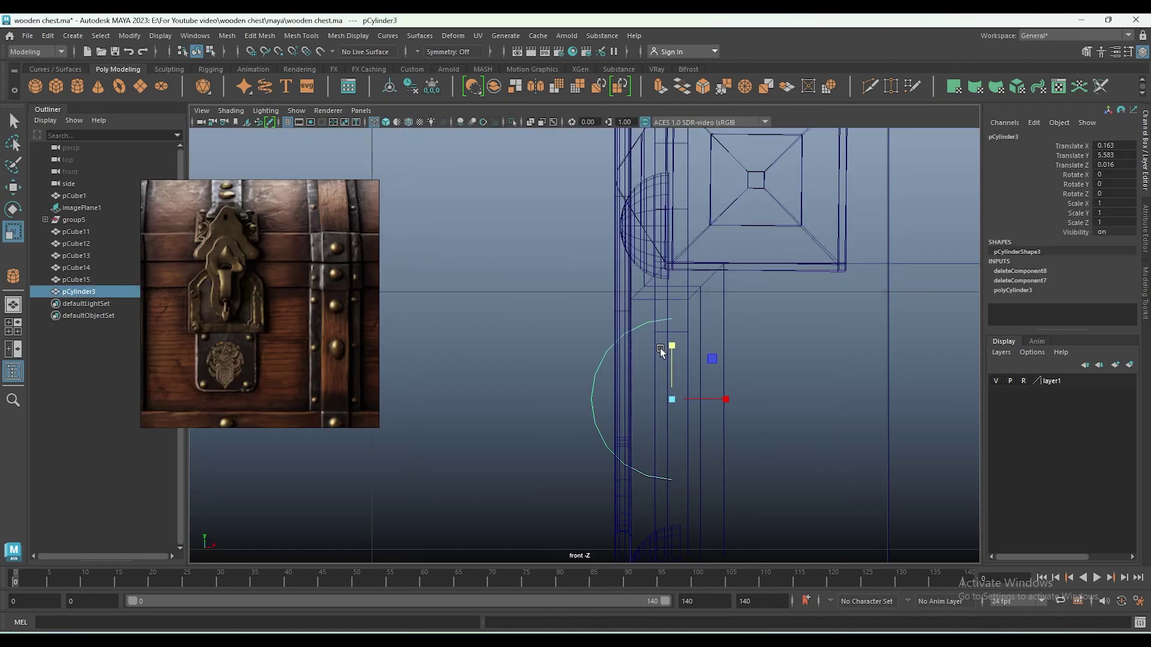
{"action": "left_click_drag", "start_coordinate": [671, 337], "coordinate": [675, 292]}
{"action": "scroll", "coordinate": [674, 292], "scroll_direction": "down", "scroll_amount": 3}
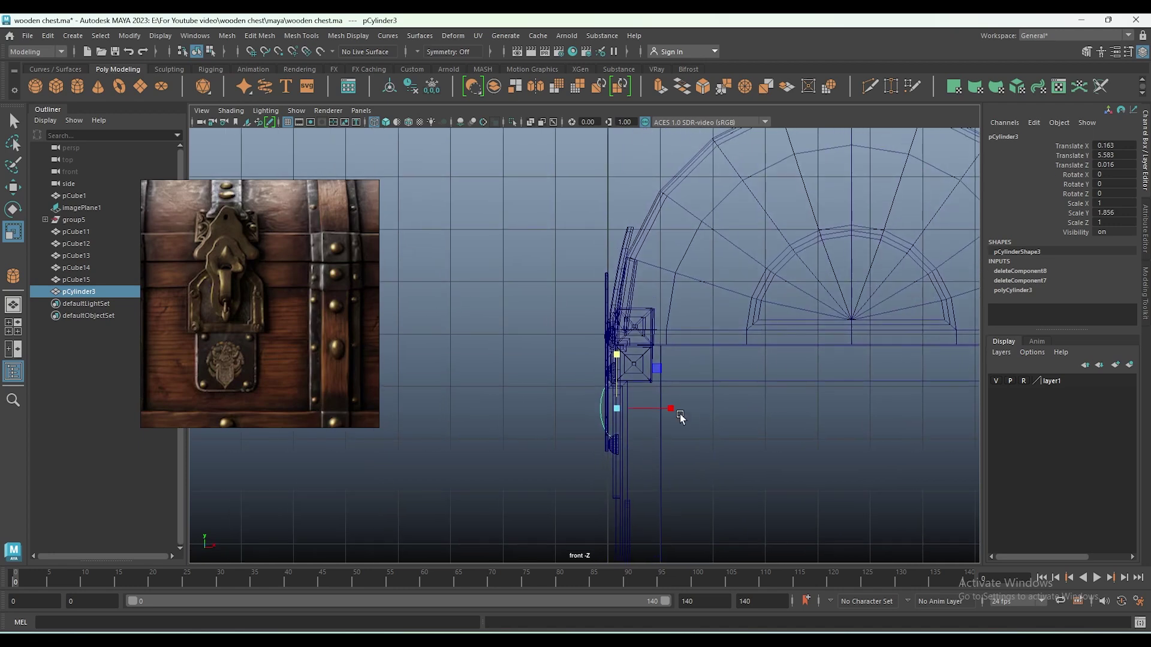
{"action": "mouse_move", "coordinate": [680, 413]}
{"action": "left_mouse_down"}
{"action": "mouse_move", "coordinate": [663, 408]}
{"action": "mouse_move", "coordinate": [664, 446]}
{"action": "left_mouse_up"}
{"action": "key", "text": "w"}
{"action": "key", "text": "space"}
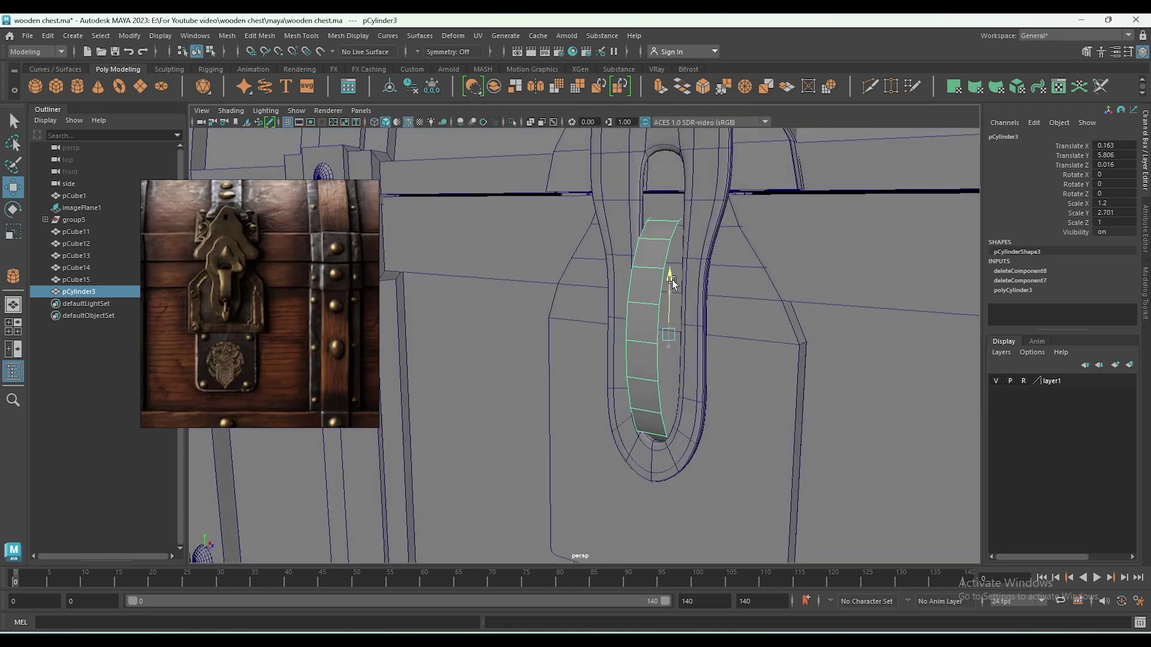
{"action": "key", "text": "space"}
{"action": "mouse_move", "coordinate": [710, 336]}
{"action": "left_mouse_down"}
{"action": "mouse_move", "coordinate": [710, 315]}
{"action": "mouse_move", "coordinate": [743, 325]}
{"action": "left_mouse_up"}
{"action": "key", "text": "r"}
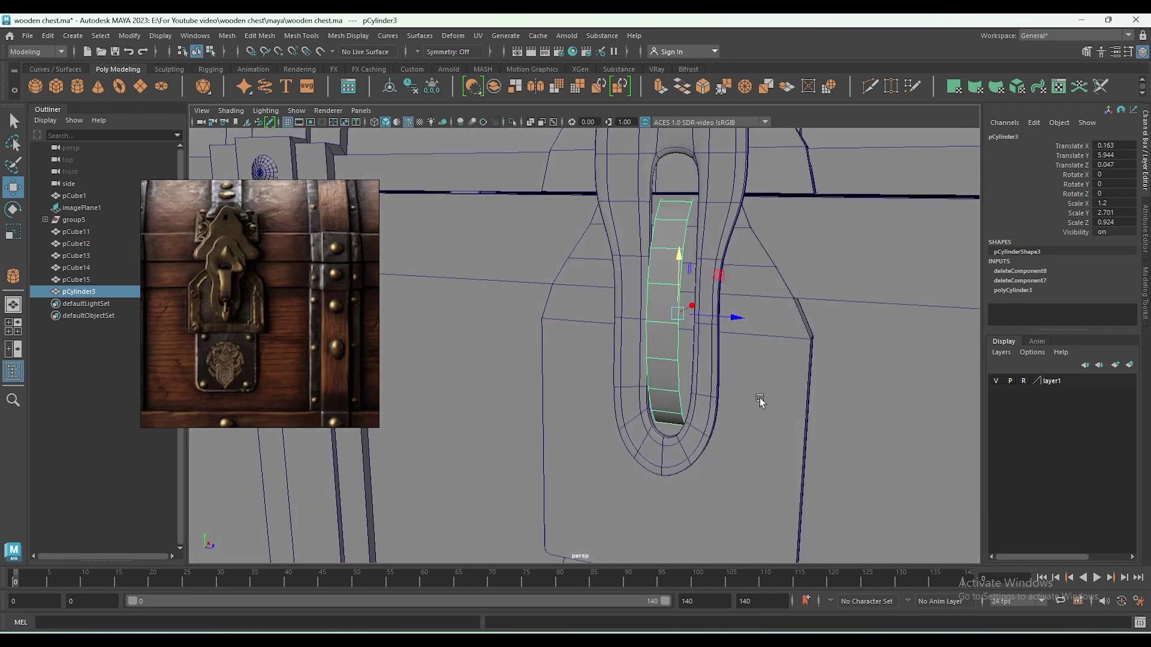
{"action": "scroll", "coordinate": [804, 351], "scroll_direction": "up", "scroll_amount": 5}
{"action": "scroll", "coordinate": [804, 350], "scroll_direction": "down", "scroll_amount": 3}
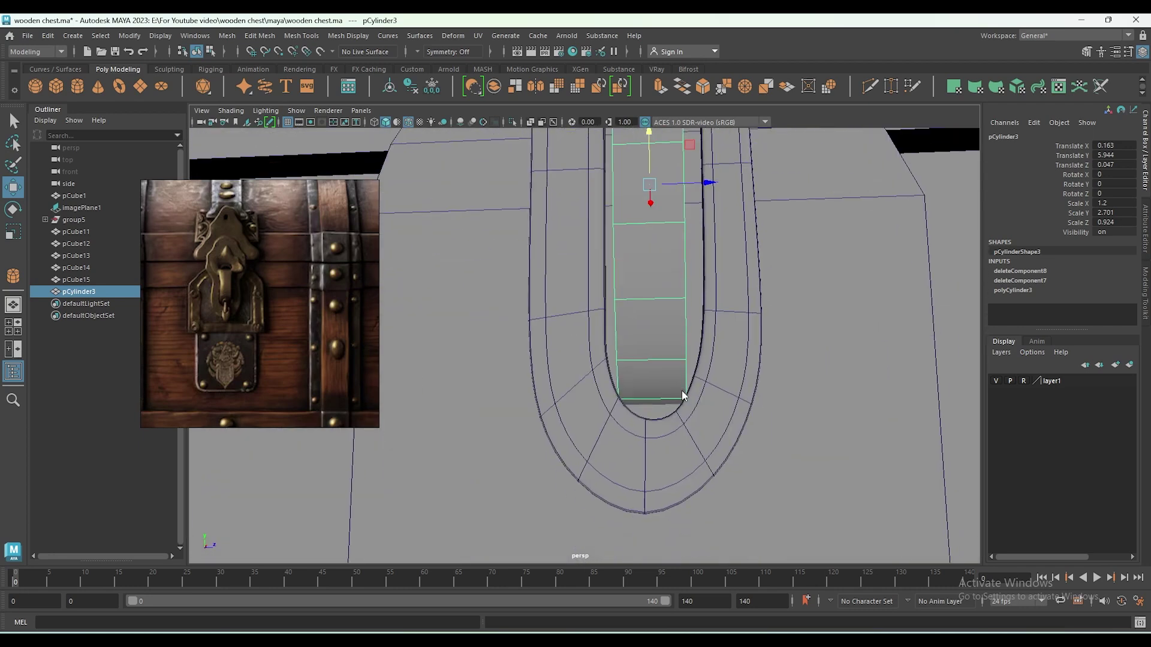
Narrow the strip's lower end by soft-selecting and scaling its bottom vertices inward.
{"action": "right_click_drag", "start_coordinate": [646, 292], "coordinate": [617, 291]}
{"action": "left_click_drag", "start_coordinate": [784, 486], "coordinate": [728, 464]}
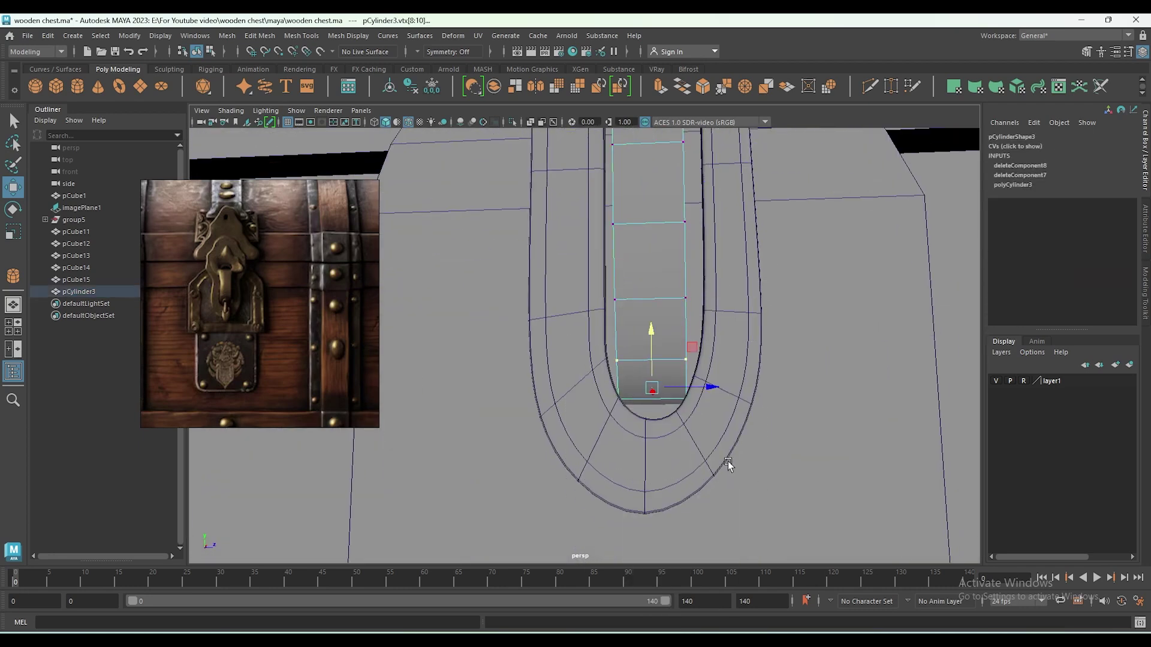
{"action": "key", "text": "b"}
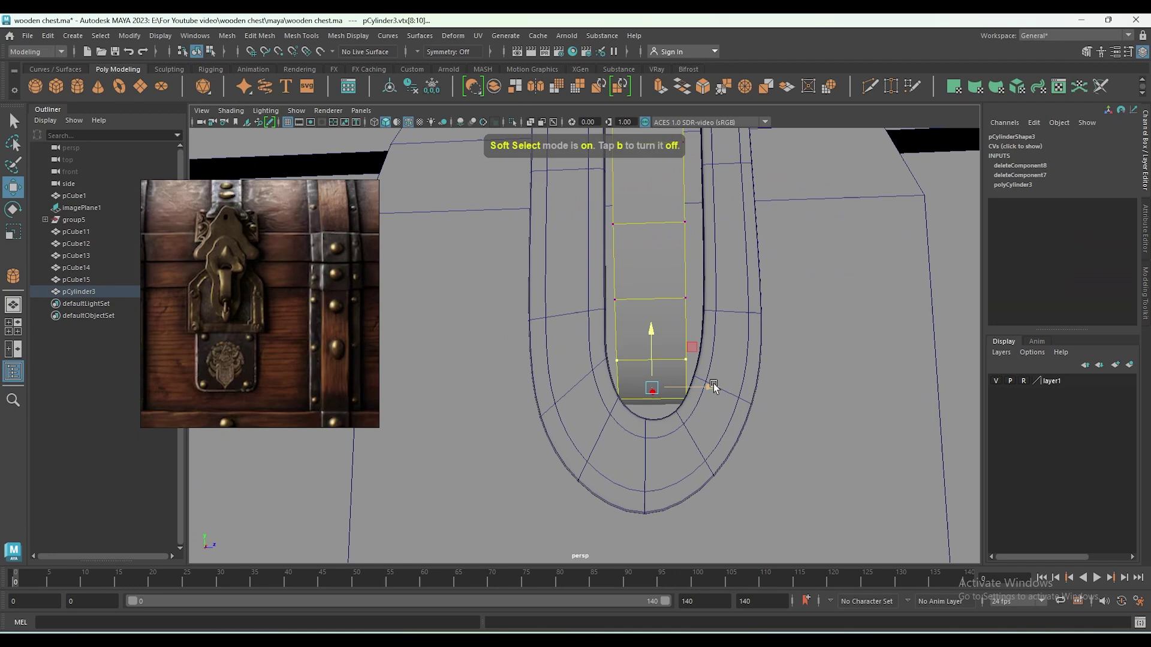
{"action": "key", "text": "r"}
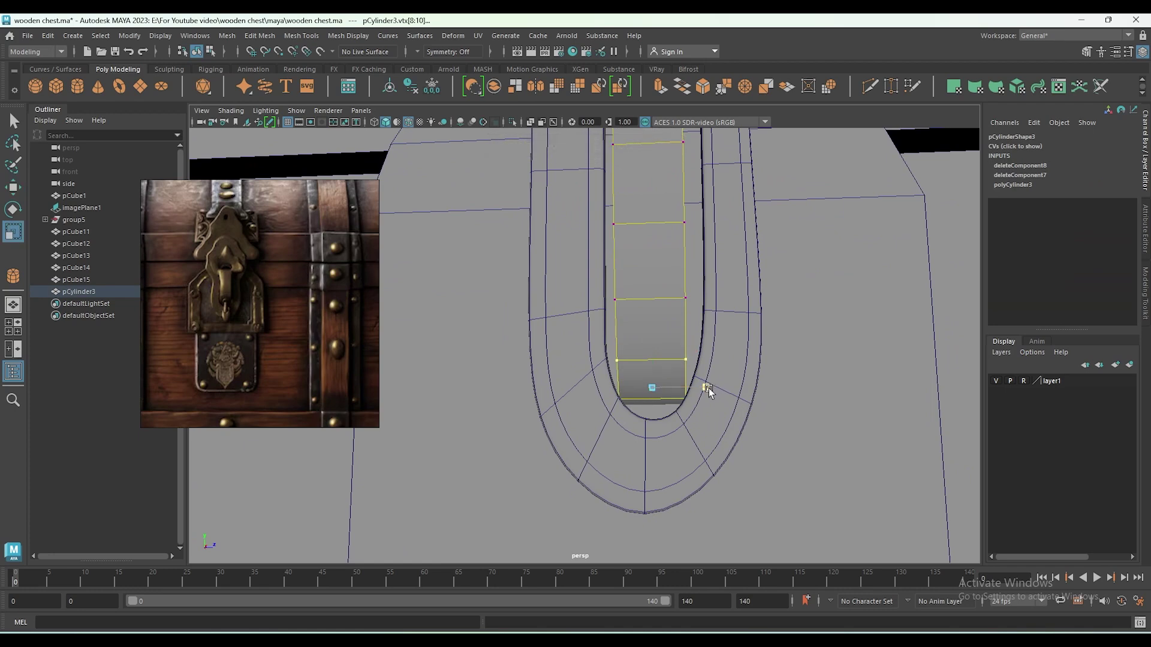
{"action": "left_click_drag", "start_coordinate": [708, 388], "coordinate": [704, 389]}
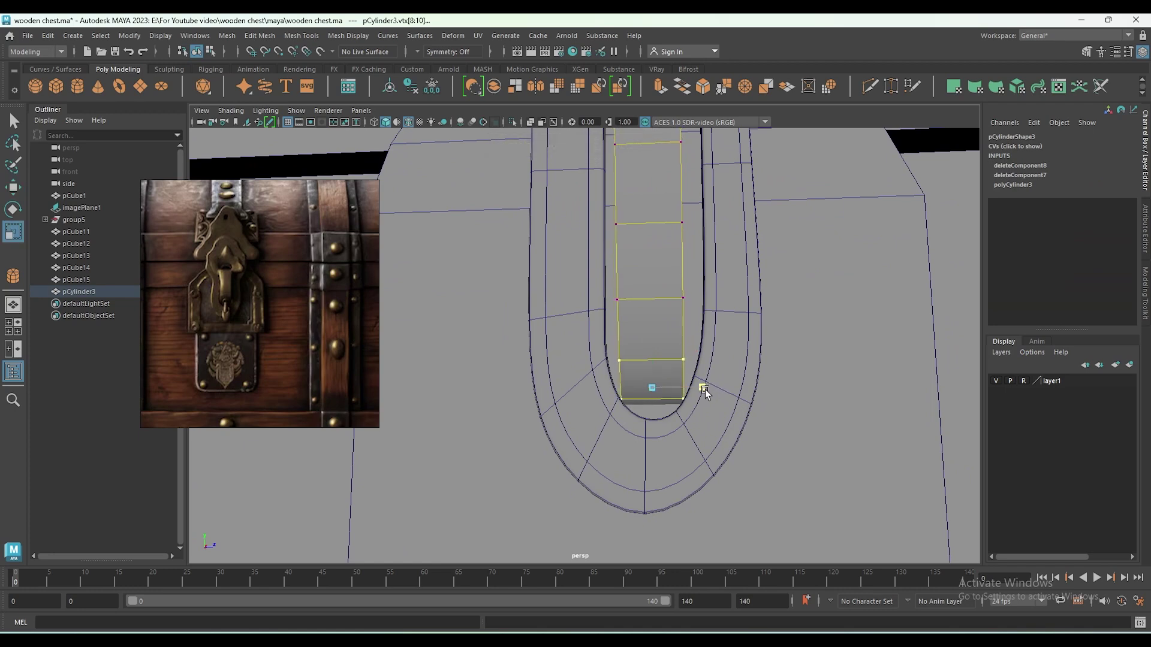
{"action": "left_click_drag", "start_coordinate": [705, 390], "coordinate": [768, 410]}
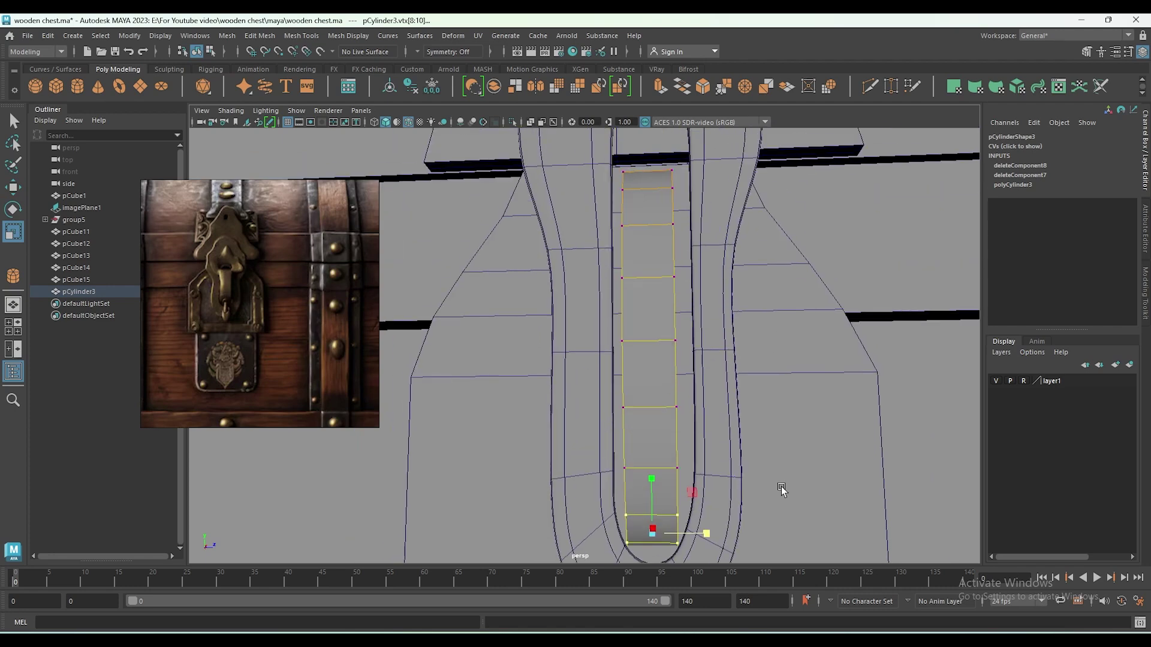
{"action": "key", "text": "w"}
{"action": "key", "text": "F8"}
Extrude the hasp strip's vertical face loop to a thickness of 0.05.
{"action": "right_click", "coordinate": [650, 291]}
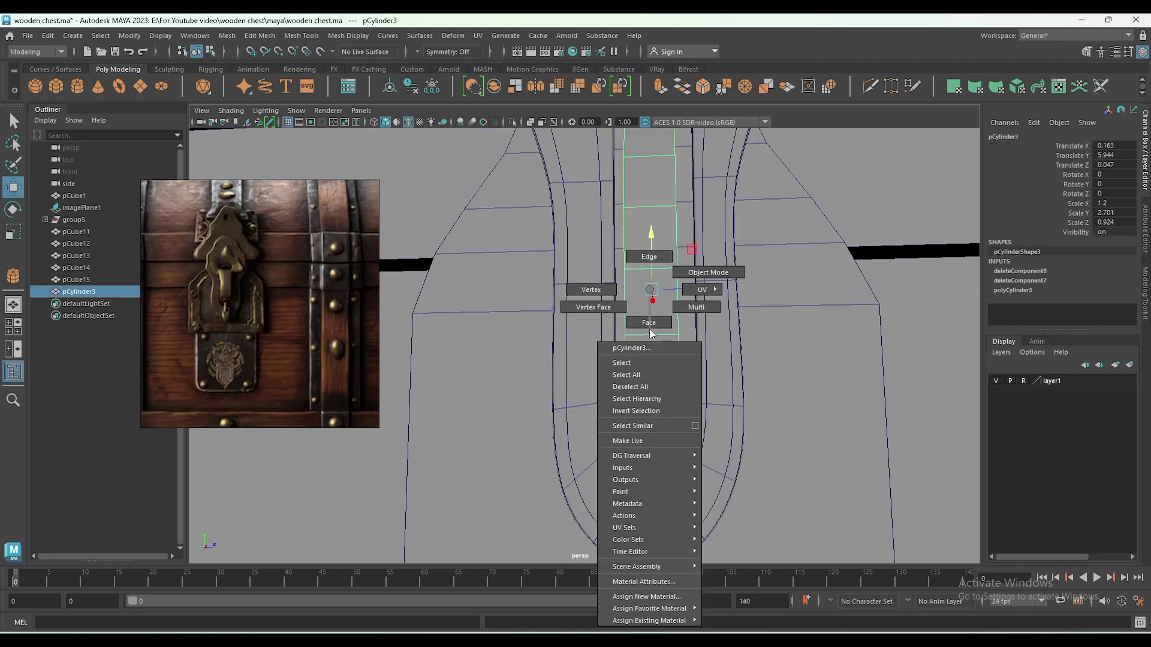
{"action": "right_click_drag", "start_coordinate": [649, 316], "coordinate": [648, 322]}
{"action": "double_click", "coordinate": [648, 322]}
{"action": "left_click_drag", "start_coordinate": [779, 368], "coordinate": [677, 376], "text": "alt"}
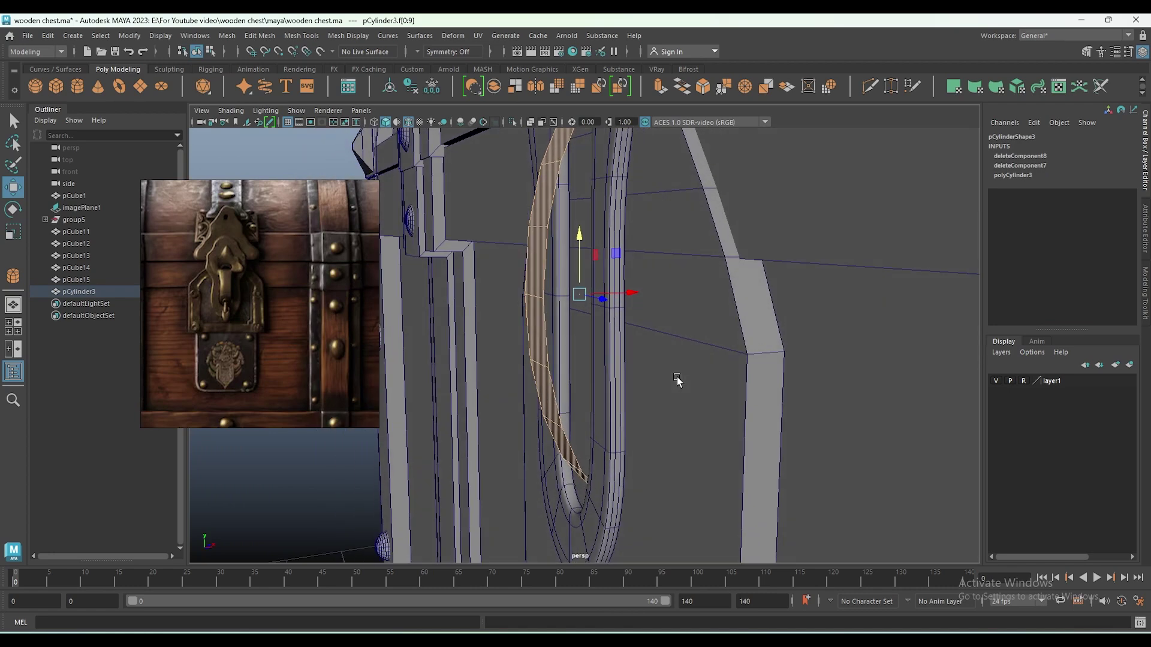
{"action": "key", "text": "ctrl+e"}
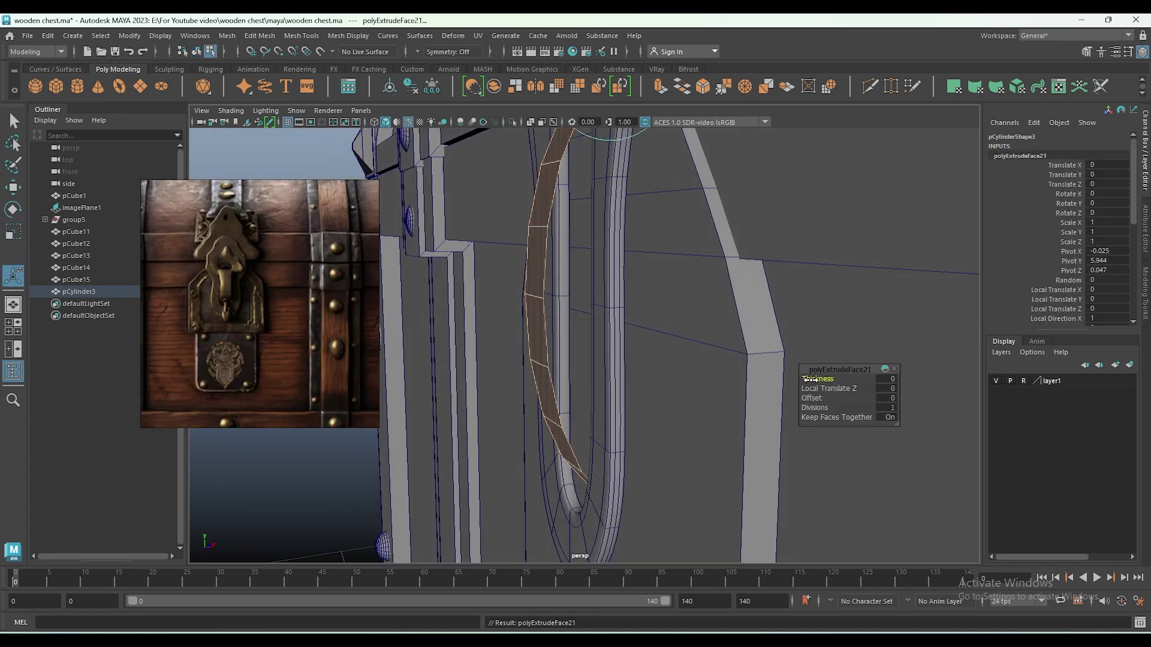
{"action": "left_click_drag", "start_coordinate": [809, 379], "coordinate": [818, 379]}
{"action": "key", "text": "w"}
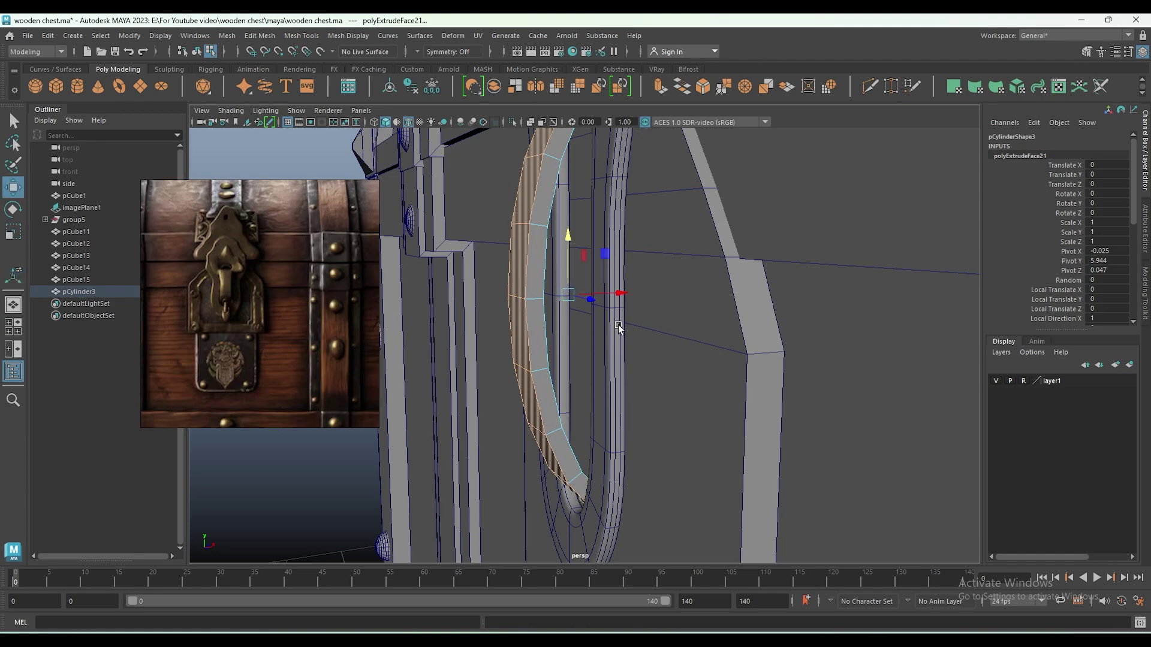
{"action": "mouse_move", "coordinate": [617, 325]}
{"action": "left_mouse_down", "text": "alt"}
{"action": "mouse_move", "coordinate": [601, 319]}
{"action": "mouse_move", "coordinate": [663, 298]}
{"action": "left_mouse_up", "text": "alt"}
Deepen the strip to Scale Z 1.007 and cut extra edge loops along its length.
{"action": "key", "text": "F8"}
{"action": "key", "text": "f"}
{"action": "mouse_move", "coordinate": [717, 372]}
{"action": "left_mouse_down", "text": "alt"}
{"action": "mouse_move", "coordinate": [709, 457]}
{"action": "mouse_move", "coordinate": [585, 374]}
{"action": "mouse_move", "coordinate": [640, 329]}
{"action": "left_mouse_up", "text": "alt"}
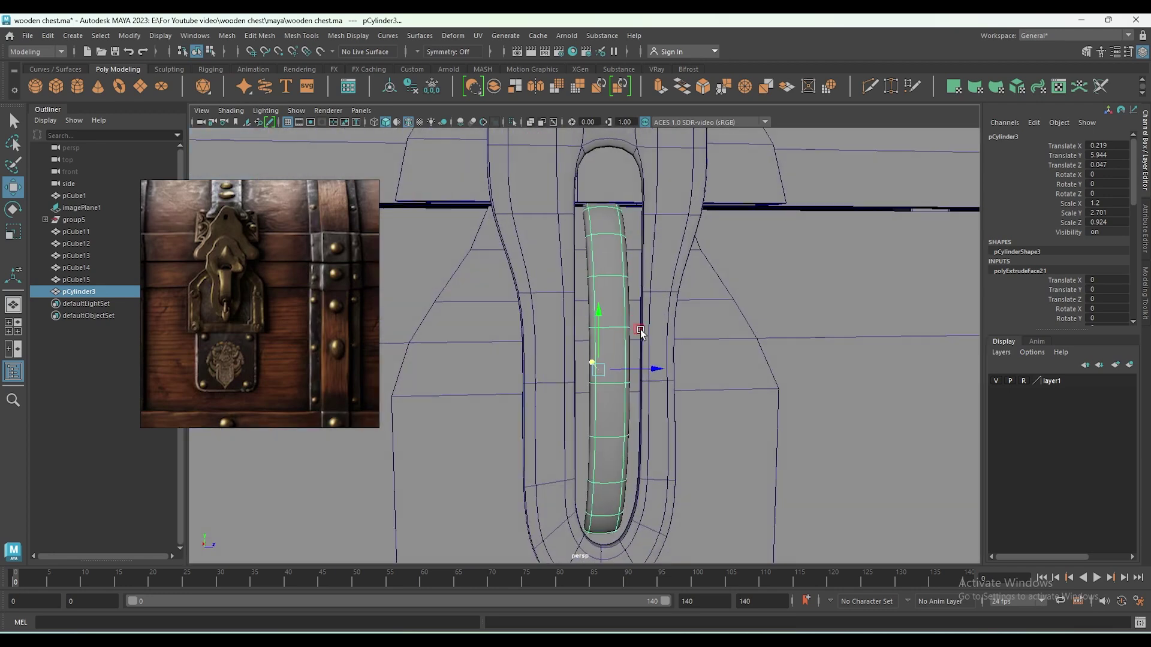
{"action": "key", "text": "r"}
{"action": "scroll", "coordinate": [646, 342], "scroll_direction": "up", "scroll_amount": 3}
{"action": "left_click_drag", "start_coordinate": [648, 372], "coordinate": [563, 389]}
{"action": "left_click", "coordinate": [865, 84]}
Reselect the hasp strip, view it from the side, and bring up the Deform menu.
{"action": "left_click", "coordinate": [640, 315]}
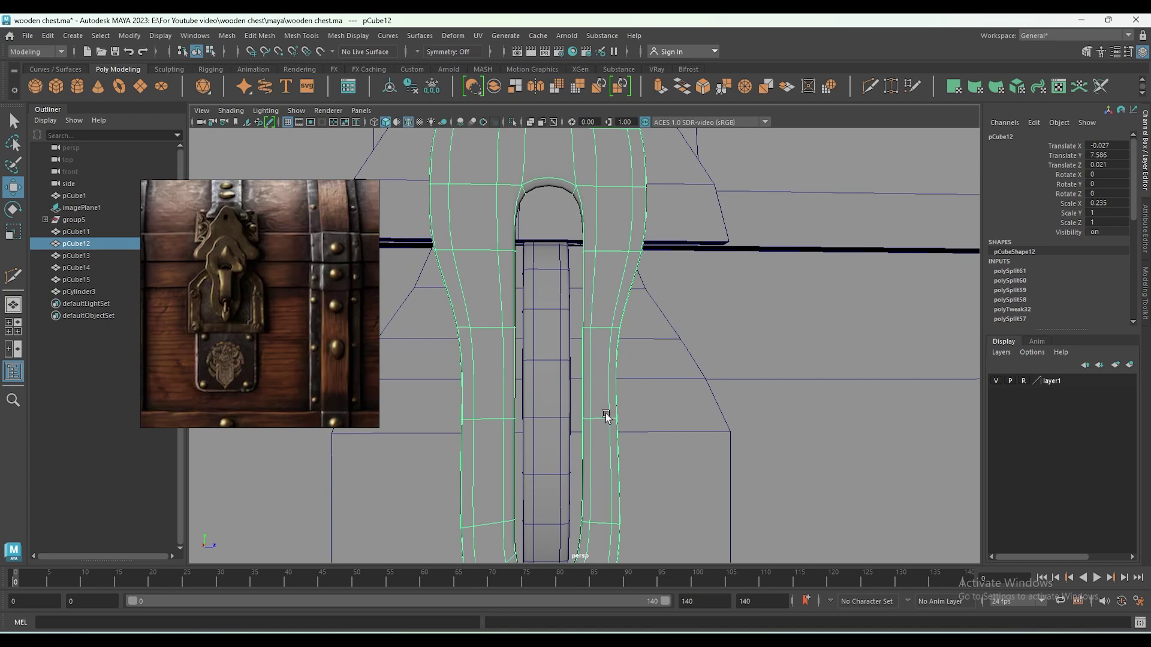
{"action": "scroll", "coordinate": [605, 416], "scroll_direction": "down", "scroll_amount": 3}
{"action": "scroll", "coordinate": [586, 393], "scroll_direction": "down", "scroll_amount": 2}
{"action": "scroll", "coordinate": [584, 357], "scroll_direction": "up", "scroll_amount": 2}
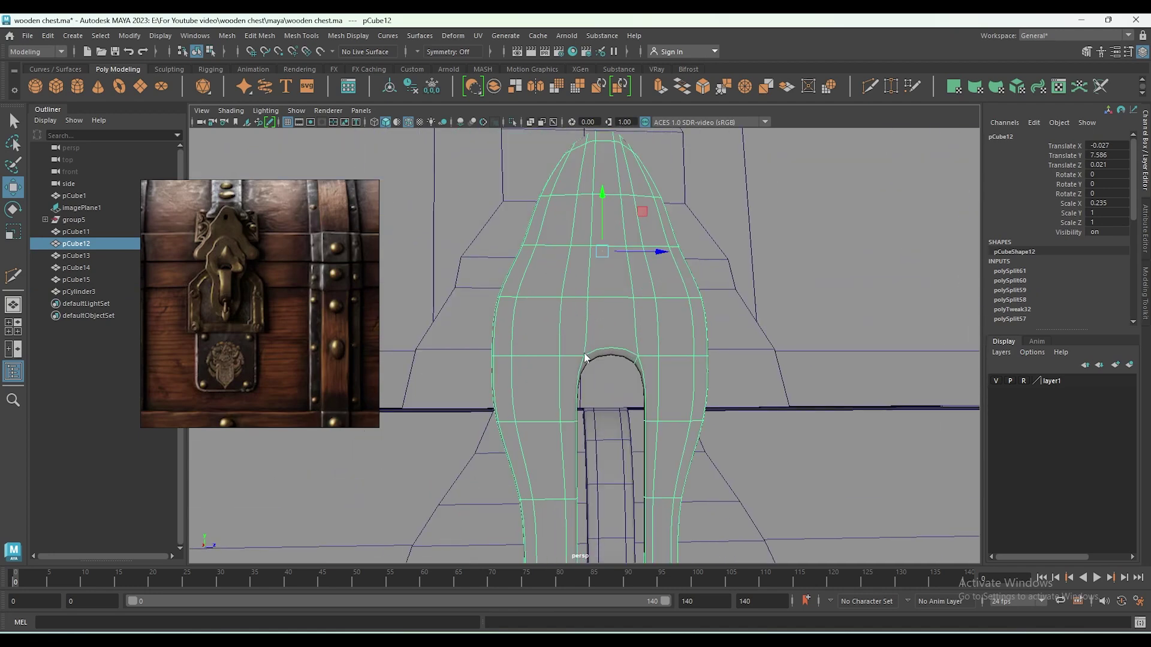
{"action": "right_click_drag", "start_coordinate": [585, 358], "coordinate": [596, 316]}
{"action": "scroll", "coordinate": [595, 316], "scroll_direction": "down", "scroll_amount": 2}
{"action": "mouse_move", "coordinate": [611, 257]}
{"action": "left_mouse_down", "text": "alt"}
{"action": "mouse_move", "coordinate": [596, 329]}
{"action": "mouse_move", "coordinate": [603, 304]}
{"action": "left_mouse_up", "text": "alt"}
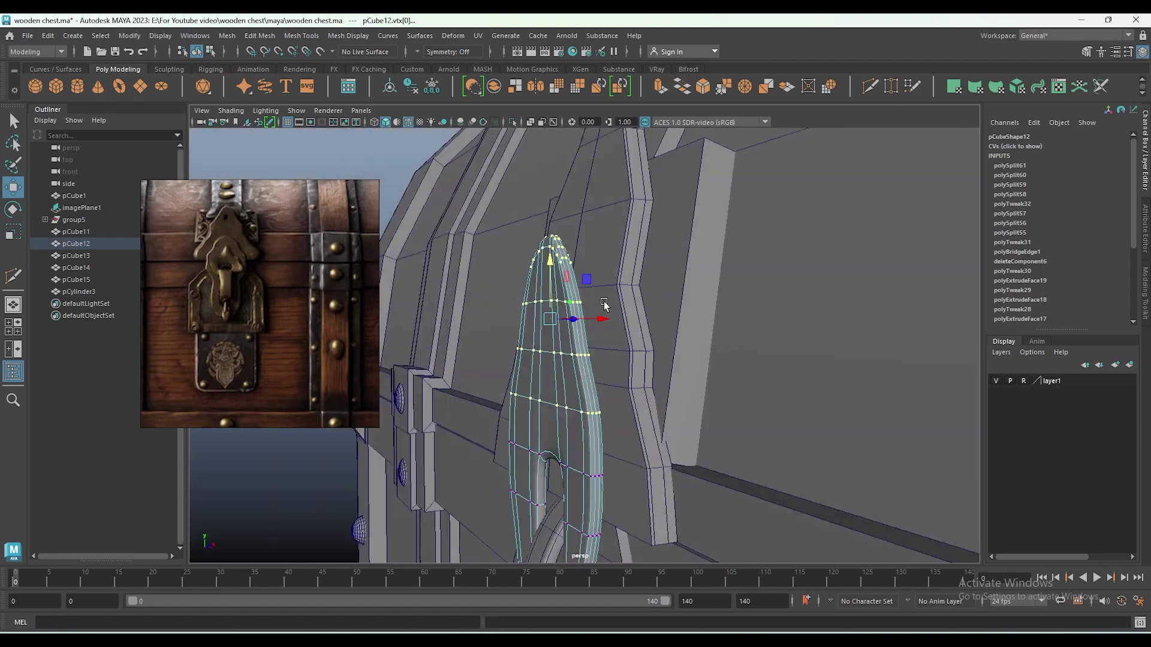
{"action": "right_click_drag", "start_coordinate": [603, 302], "coordinate": [666, 254]}
{"action": "left_click_drag", "start_coordinate": [666, 254], "coordinate": [590, 371], "text": "alt"}
{"action": "left_click", "coordinate": [453, 35]}
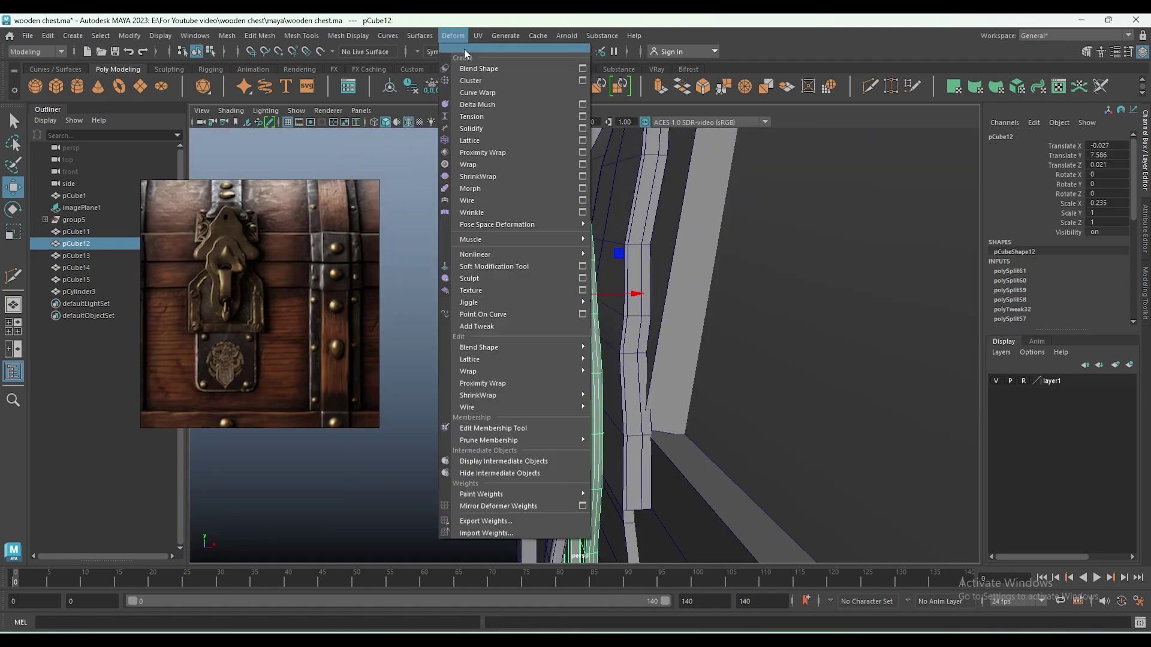
Wrap the hasp strip in a lattice, raising T Divisions from 5 to 7.
{"action": "left_click", "coordinate": [492, 142]}
{"action": "left_click_drag", "start_coordinate": [600, 288], "coordinate": [668, 290], "text": "alt"}
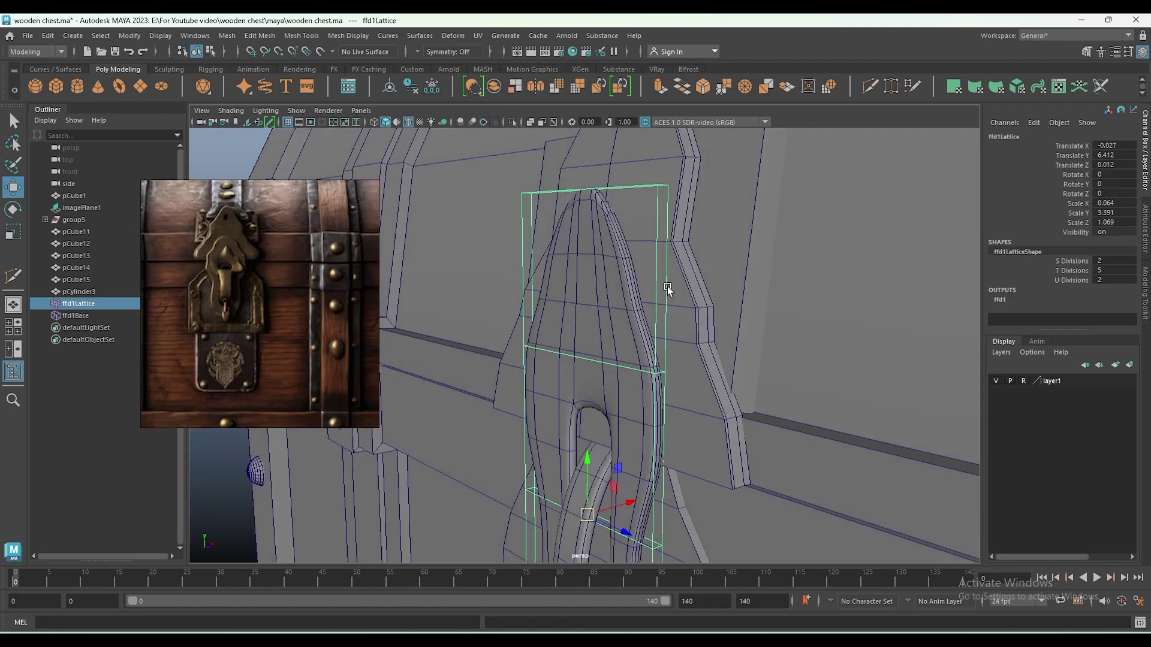
{"action": "left_click", "coordinate": [1072, 270]}
{"action": "middle_click_drag", "start_coordinate": [806, 290], "coordinate": [744, 312]}
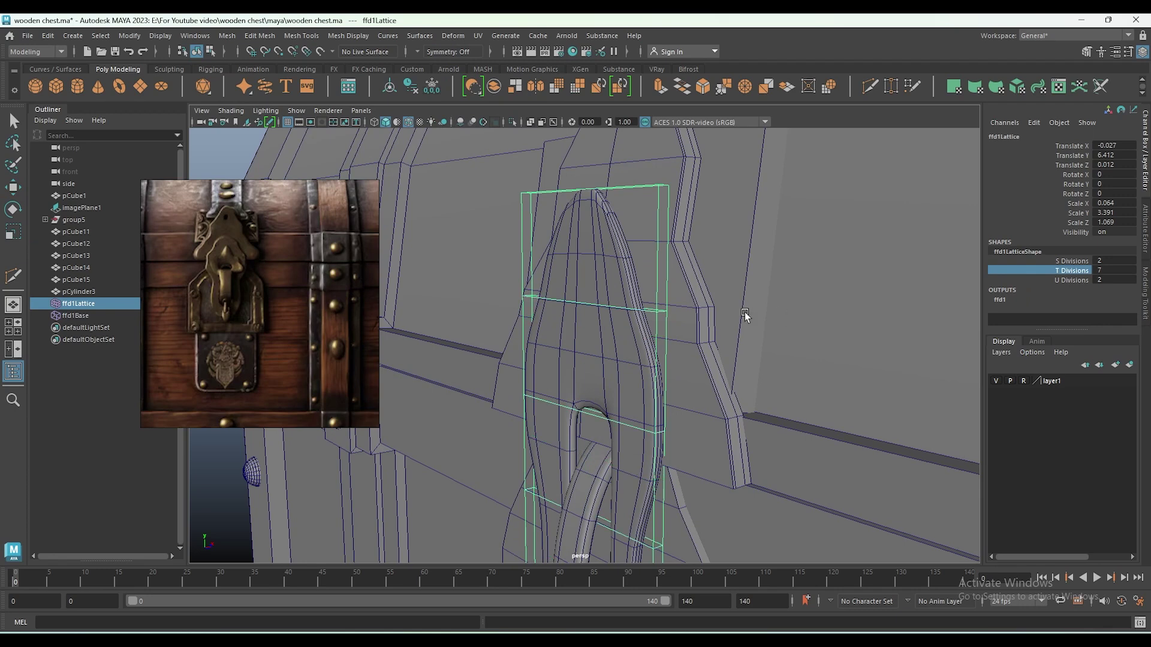
{"action": "left_click_drag", "start_coordinate": [744, 312], "coordinate": [701, 311], "text": "alt"}
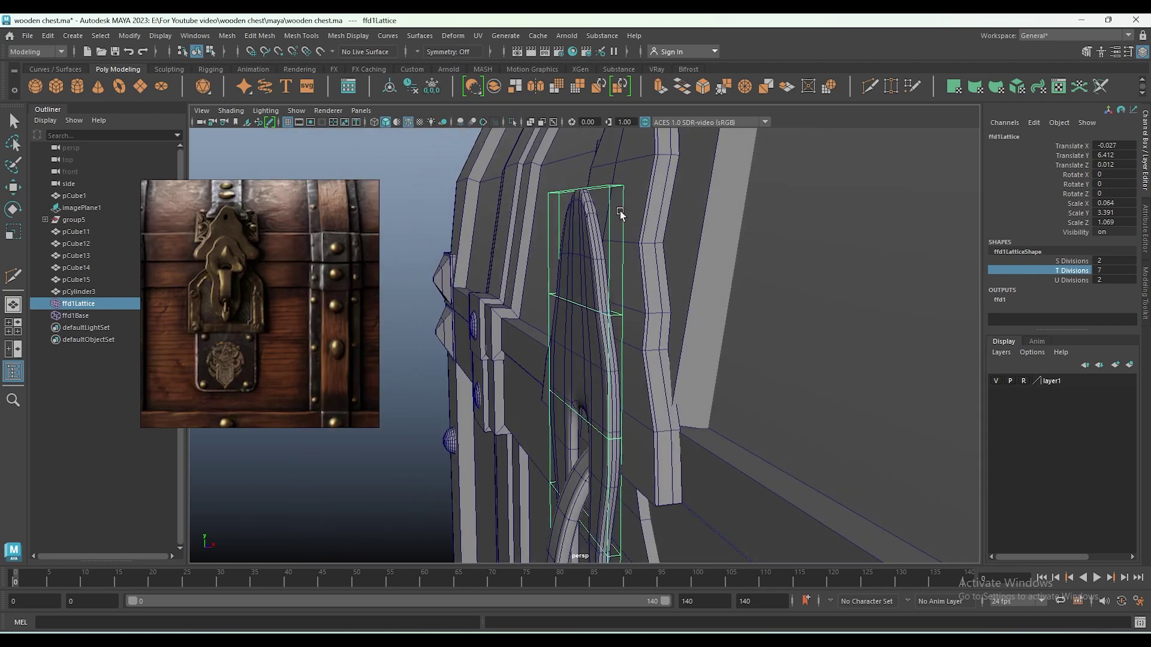
Shift the lattice's middle row of points to curve the strip, then return to object mode.
{"action": "right_click_drag", "start_coordinate": [648, 187], "coordinate": [826, 110]}
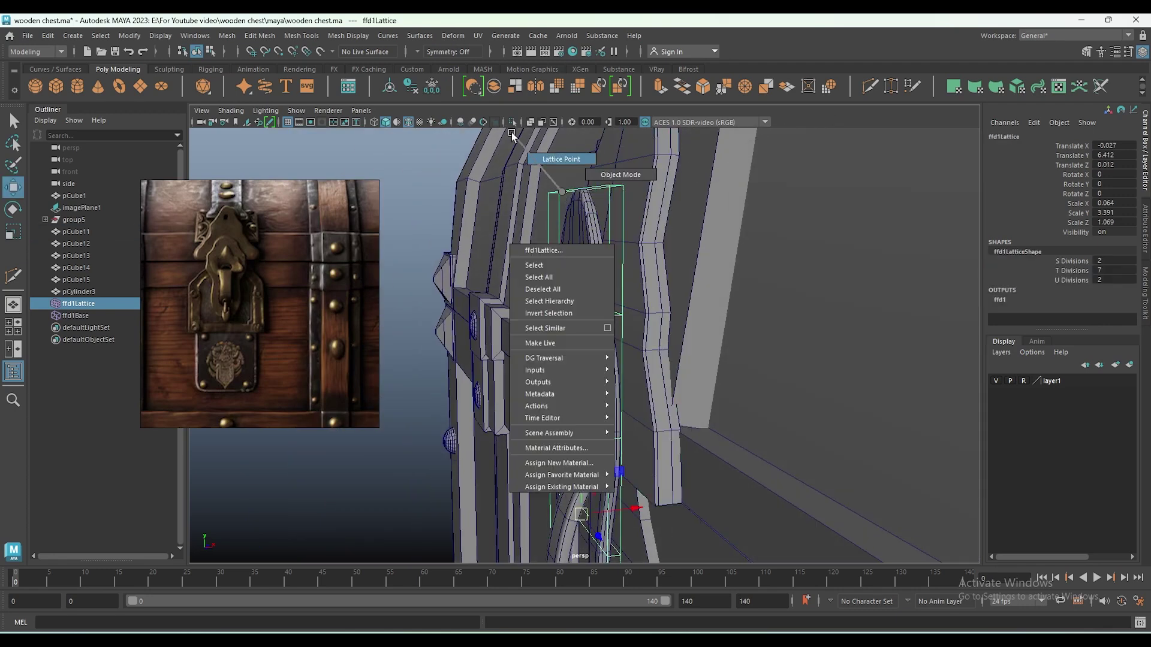
{"action": "right_click_drag", "start_coordinate": [564, 195], "coordinate": [591, 168]}
{"action": "mouse_move", "coordinate": [555, 174]}
{"action": "left_mouse_down"}
{"action": "mouse_move", "coordinate": [603, 237]}
{"action": "mouse_move", "coordinate": [623, 192]}
{"action": "mouse_move", "coordinate": [652, 190]}
{"action": "mouse_move", "coordinate": [638, 211]}
{"action": "left_mouse_up"}
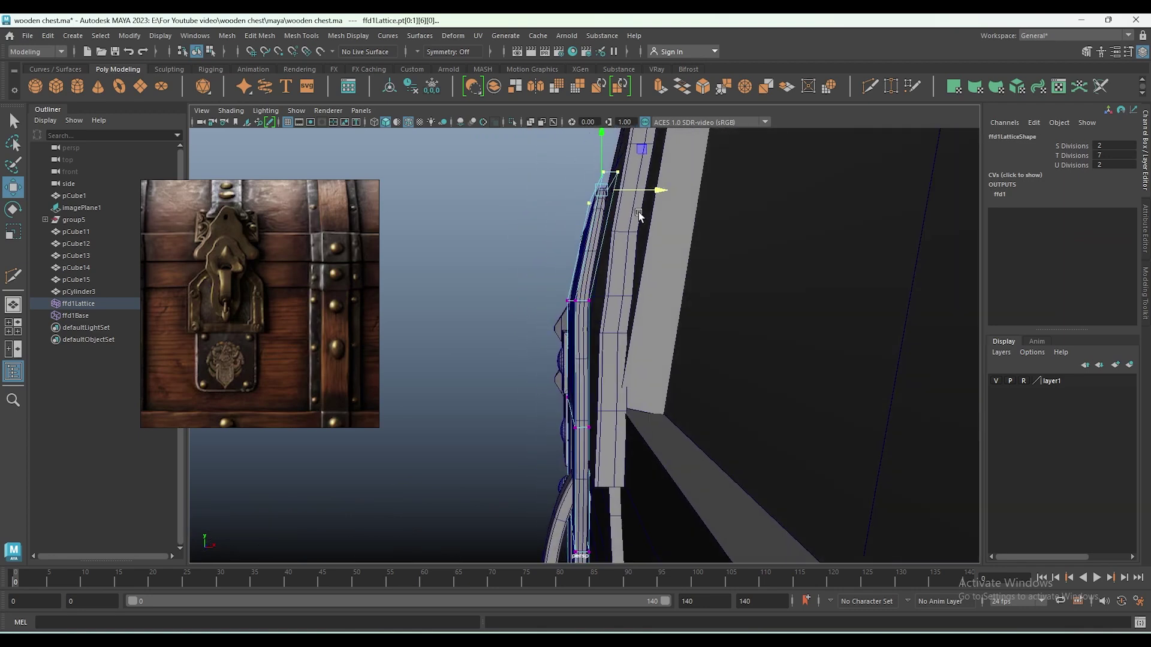
{"action": "mouse_move", "coordinate": [548, 287]}
{"action": "left_mouse_down"}
{"action": "mouse_move", "coordinate": [623, 323]}
{"action": "mouse_move", "coordinate": [624, 305]}
{"action": "mouse_move", "coordinate": [642, 303]}
{"action": "mouse_move", "coordinate": [750, 329]}
{"action": "mouse_move", "coordinate": [657, 361]}
{"action": "mouse_move", "coordinate": [665, 382]}
{"action": "left_mouse_up"}
{"action": "key", "text": "F8"}
{"action": "scroll", "coordinate": [678, 381], "scroll_direction": "down", "scroll_amount": 3}
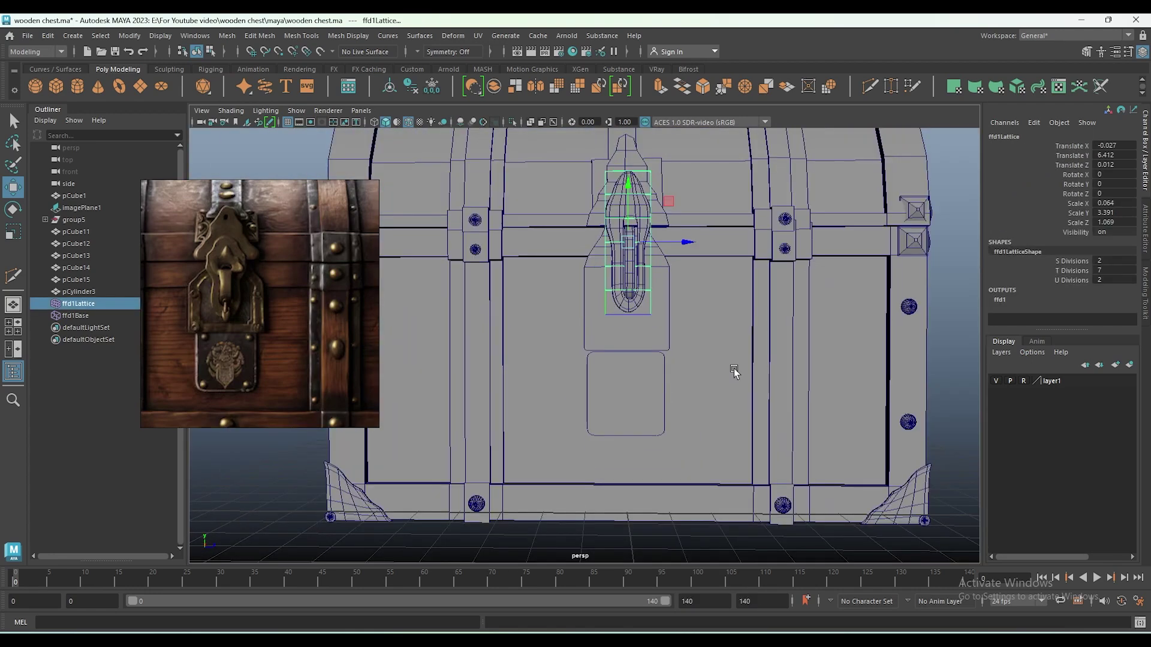
Select the lock plate and orbit around the chest toward a frontal view.
{"action": "scroll", "coordinate": [734, 371], "scroll_direction": "up", "scroll_amount": 5}
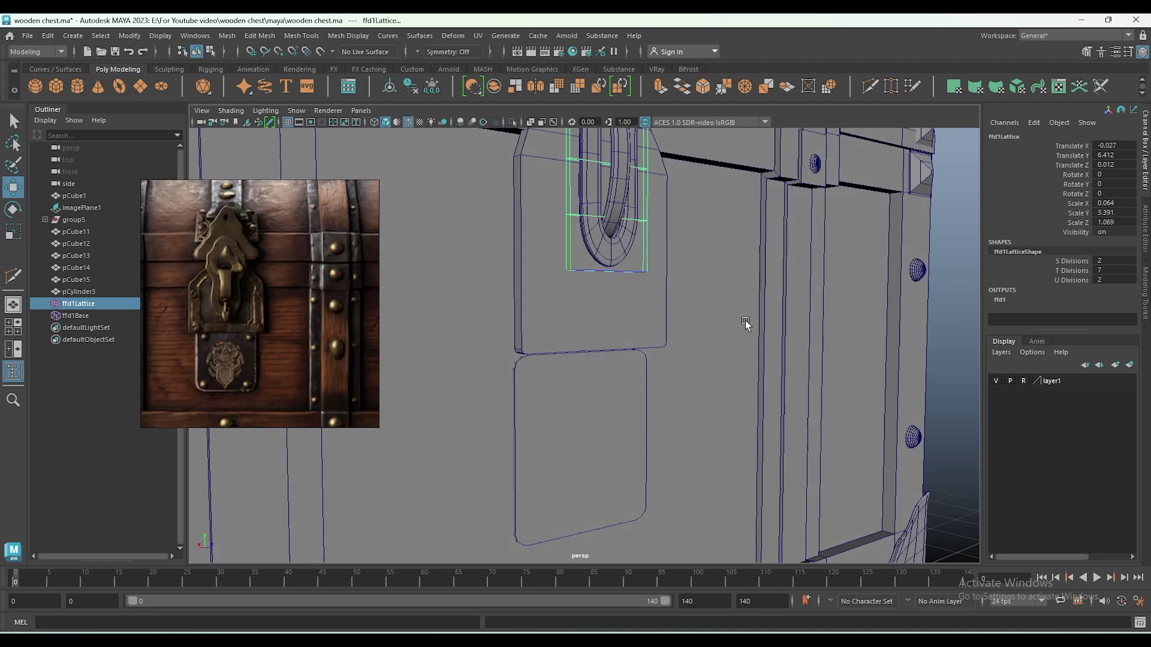
{"action": "left_click", "coordinate": [552, 345]}
{"action": "scroll", "coordinate": [643, 338], "scroll_direction": "up", "scroll_amount": 2}
{"action": "mouse_move", "coordinate": [642, 338]}
{"action": "left_mouse_down", "text": "alt"}
{"action": "mouse_move", "coordinate": [742, 411]}
{"action": "mouse_move", "coordinate": [756, 365]}
{"action": "left_mouse_up", "text": "alt"}
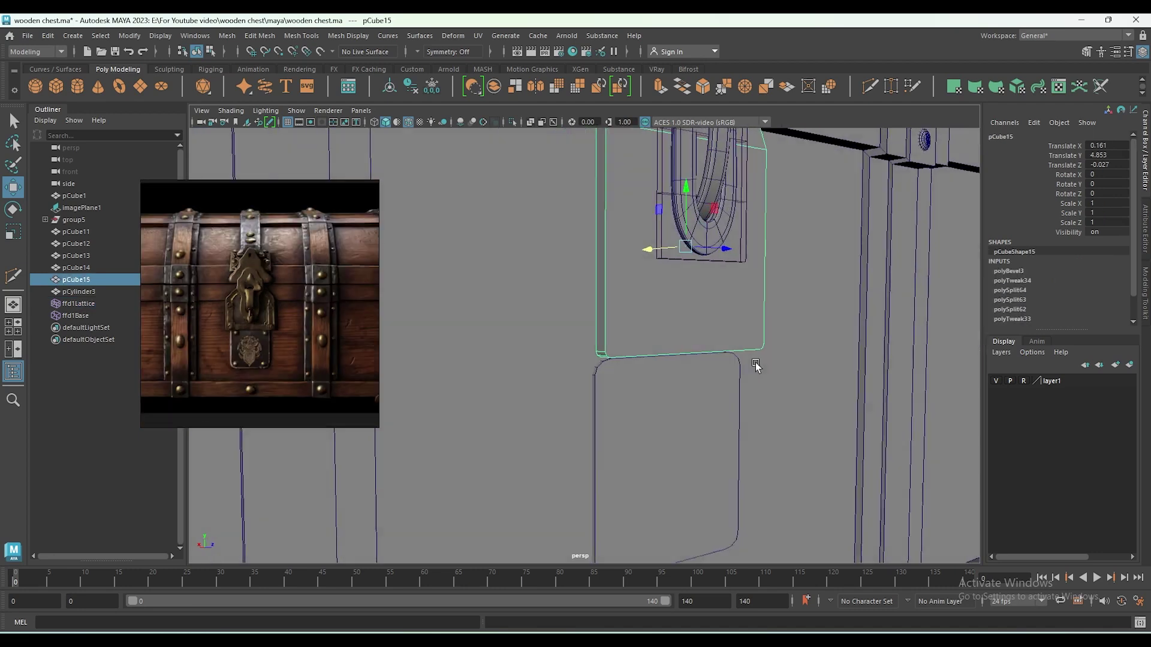
{"action": "scroll", "coordinate": [686, 367], "scroll_direction": "up", "scroll_amount": 2}
{"action": "mouse_move", "coordinate": [686, 367]}
{"action": "left_mouse_down", "text": "alt"}
{"action": "mouse_move", "coordinate": [688, 424]}
{"action": "mouse_move", "coordinate": [730, 367]}
{"action": "left_mouse_up", "text": "alt"}
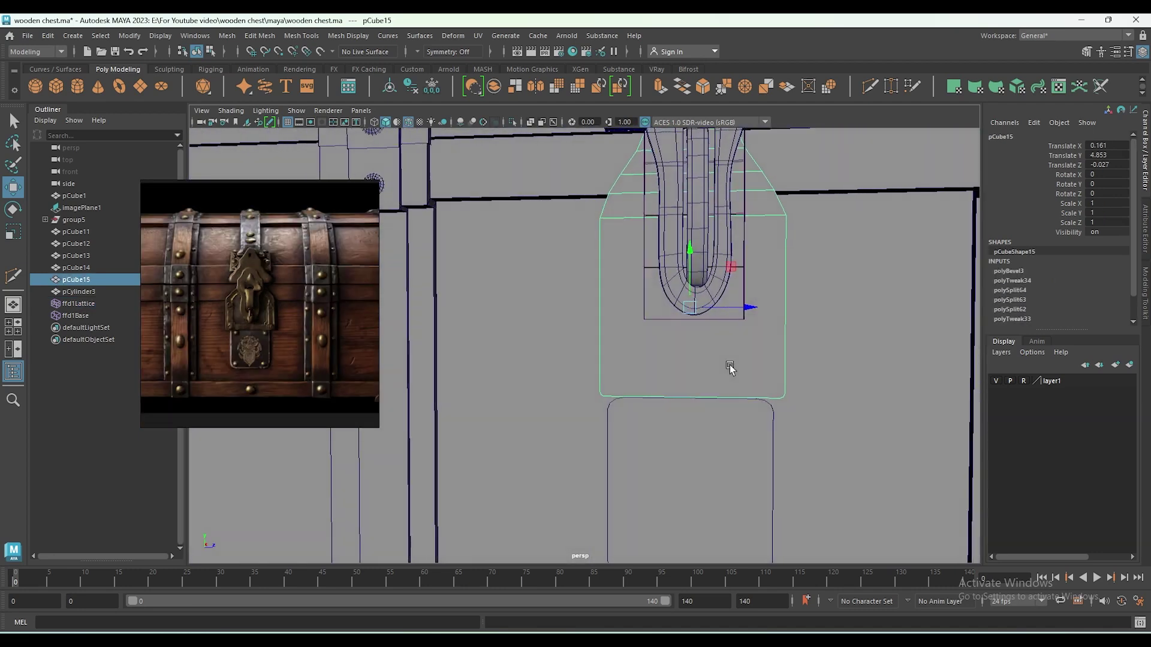
{"action": "scroll", "coordinate": [713, 348], "scroll_direction": "down", "scroll_amount": 3}
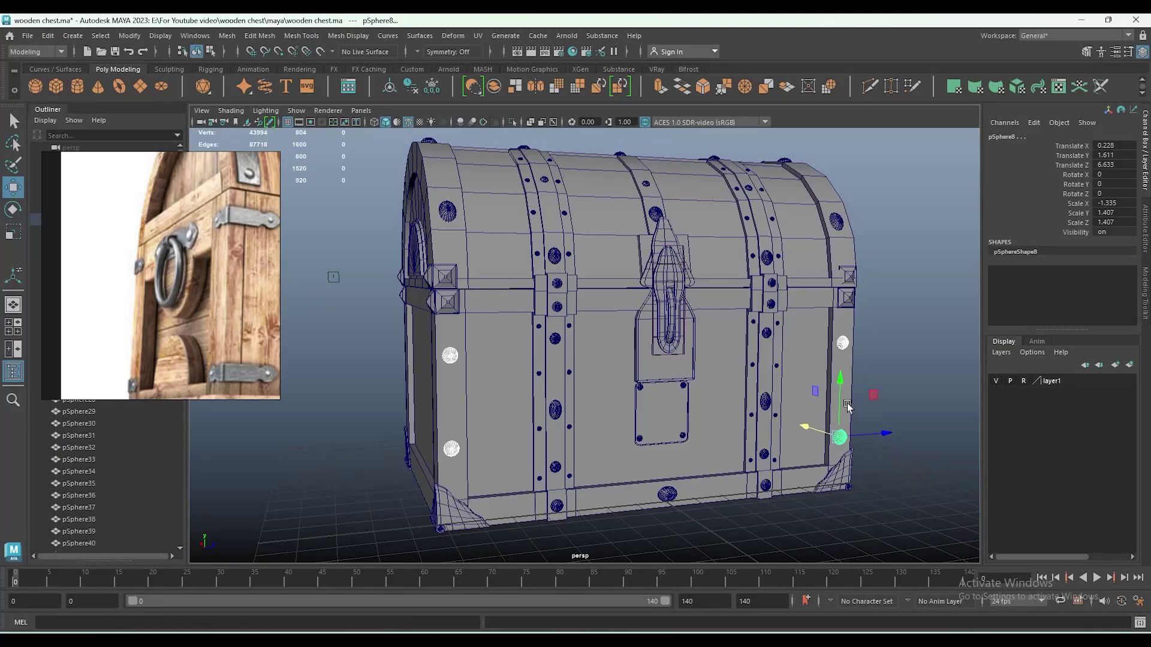
{"action": "left_click_drag", "start_coordinate": [689, 444], "coordinate": [589, 423], "text": "alt"}
{"action": "scroll", "coordinate": [640, 424], "scroll_direction": "up", "scroll_amount": 2}
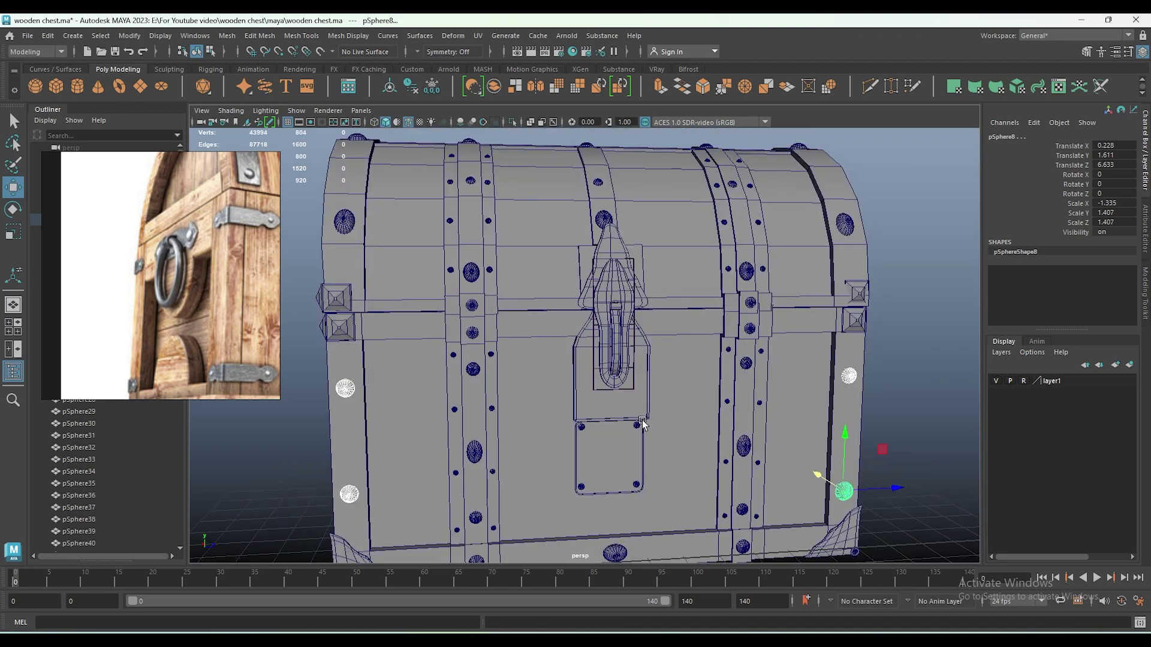
Drag out thin plank pCube16 (7.204 × 0.323 × 0.544) across the left side panel.
{"action": "mouse_move", "coordinate": [645, 424]}
{"action": "left_mouse_down", "text": "alt"}
{"action": "mouse_move", "coordinate": [680, 423]}
{"action": "mouse_move", "coordinate": [688, 341]}
{"action": "left_mouse_up", "text": "alt"}
{"action": "scroll", "coordinate": [673, 411], "scroll_direction": "up", "scroll_amount": 2}
{"action": "scroll", "coordinate": [669, 430], "scroll_direction": "up", "scroll_amount": 2}
{"action": "scroll", "coordinate": [669, 430], "scroll_direction": "down", "scroll_amount": 2}
{"action": "scroll", "coordinate": [688, 341], "scroll_direction": "up", "scroll_amount": 2}
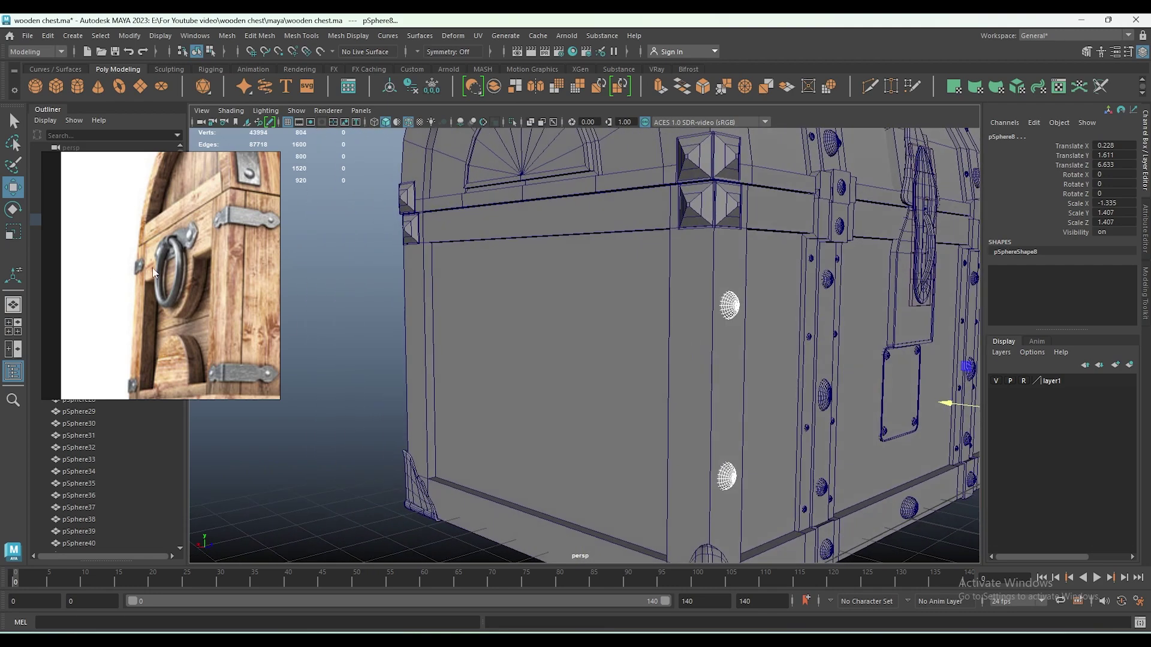
{"action": "left_click_drag", "start_coordinate": [573, 334], "coordinate": [570, 337], "text": "alt"}
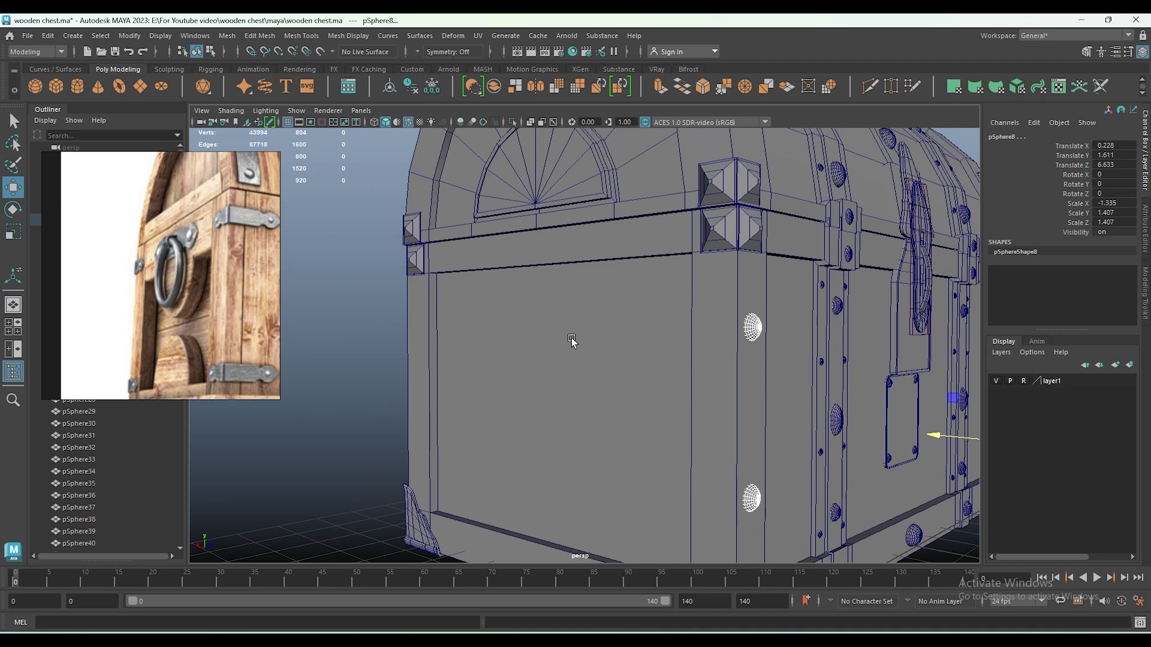
{"action": "left_click_drag", "start_coordinate": [375, 384], "coordinate": [677, 393]}
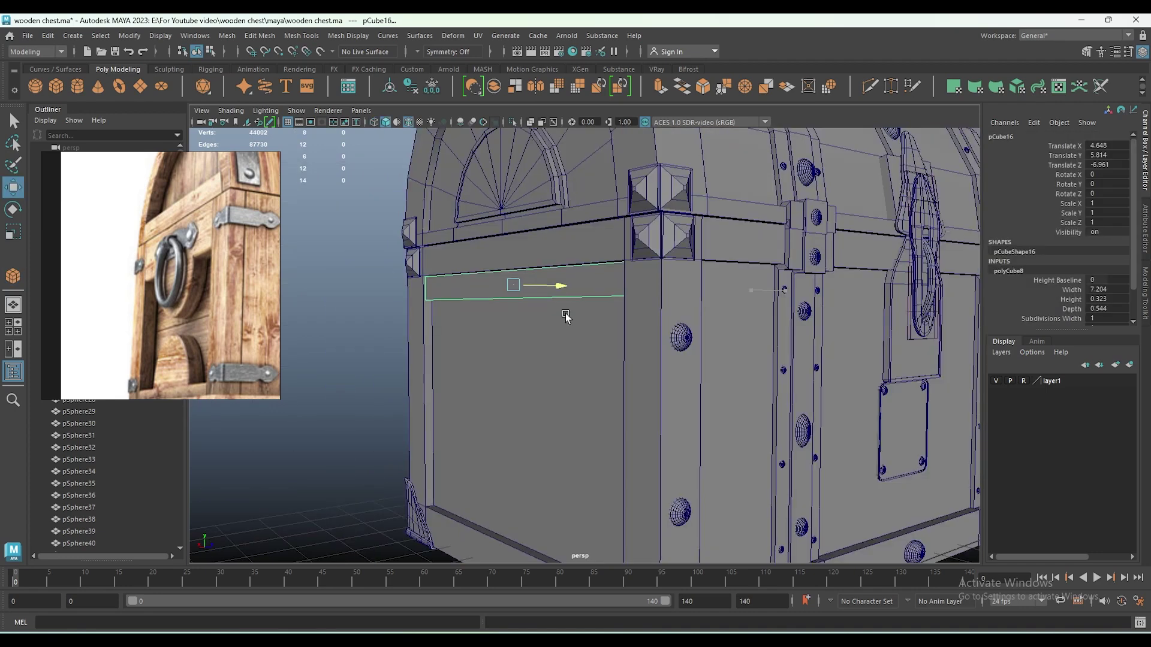
Nudge the plank slightly upward and work in a full-size front orthographic view.
{"action": "left_click_drag", "start_coordinate": [566, 316], "coordinate": [589, 307], "text": "alt"}
{"action": "left_click_drag", "start_coordinate": [624, 245], "coordinate": [585, 303]}
{"action": "key", "text": "space"}
{"action": "key", "text": "space"}
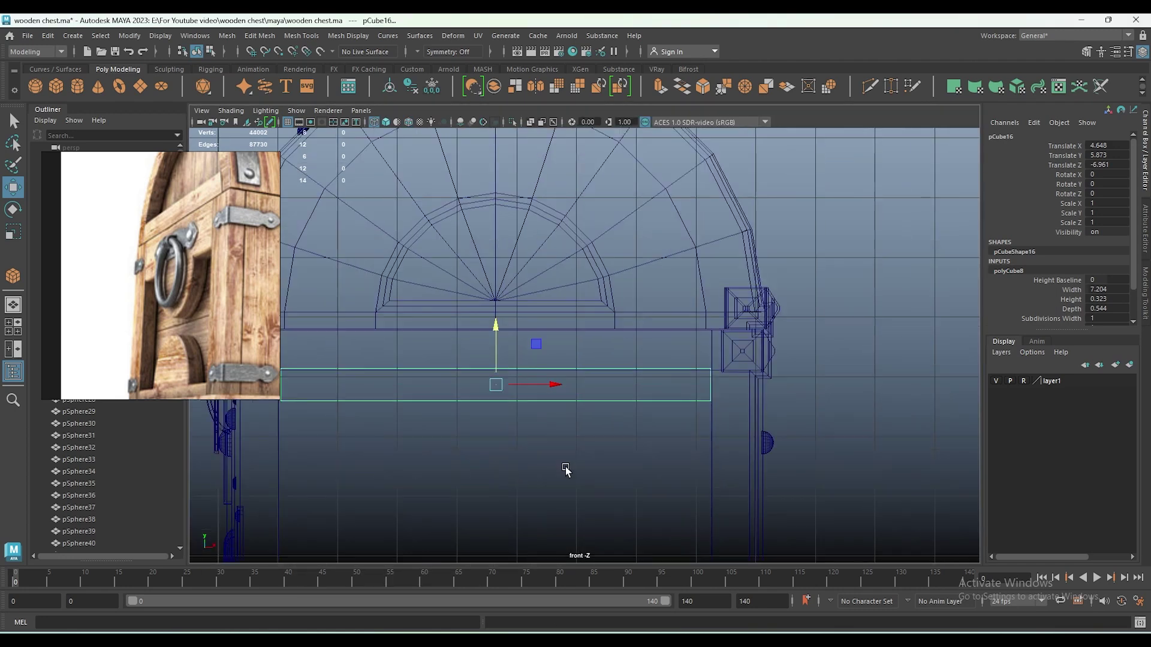
{"action": "key", "text": "F9"}
{"action": "left_click", "coordinate": [372, 326]}
{"action": "key", "text": "w"}
{"action": "left_click", "coordinate": [803, 325]}
Draw a cylinder below the plank, flush with the panel, with Subdivisions Axis 24.
{"action": "key", "text": "y"}
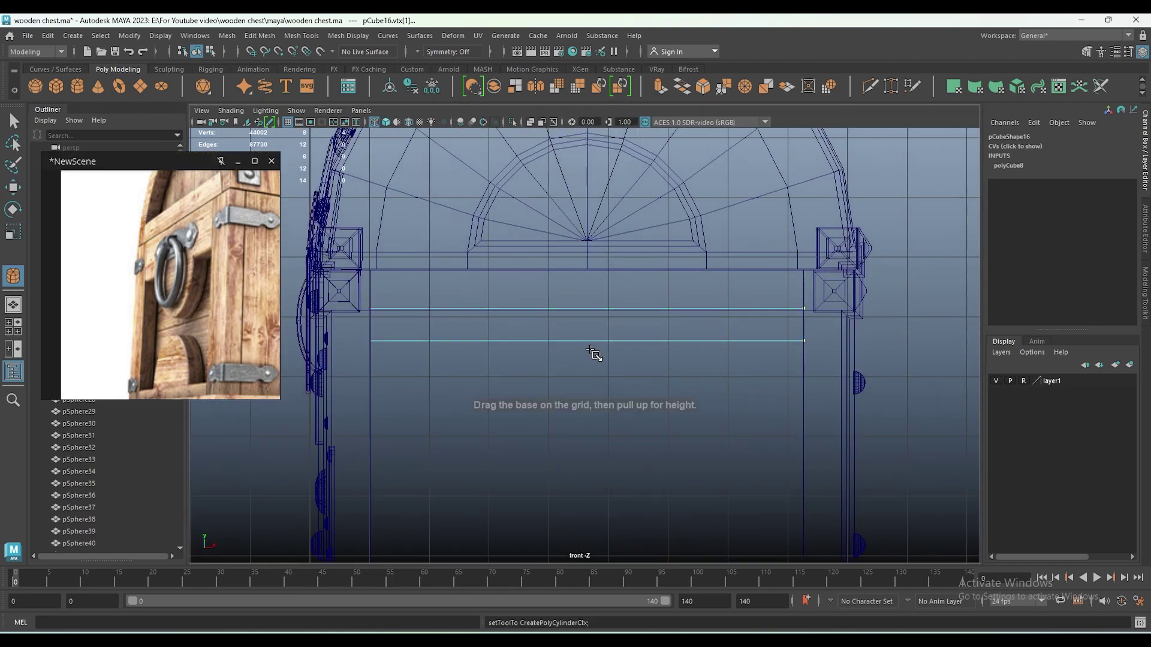
{"action": "mouse_move", "coordinate": [577, 341]}
{"action": "left_mouse_down"}
{"action": "mouse_move", "coordinate": [662, 398]}
{"action": "mouse_move", "coordinate": [707, 360]}
{"action": "left_mouse_up"}
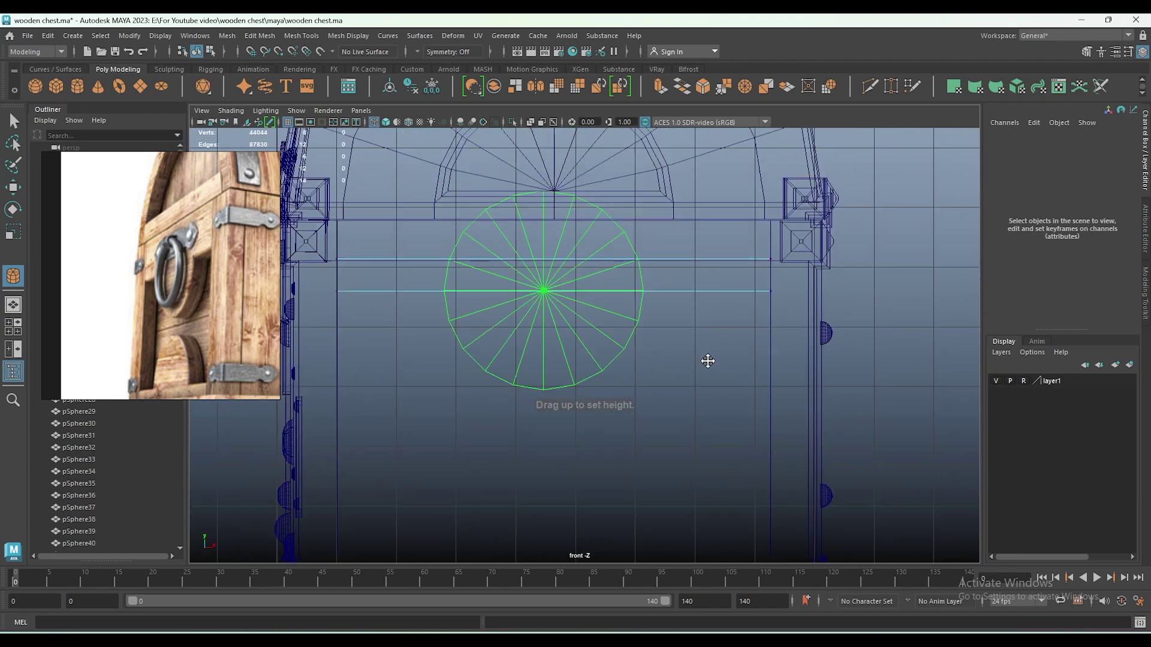
{"action": "key", "text": "w"}
{"action": "key", "text": "space"}
{"action": "left_click_drag", "start_coordinate": [696, 467], "coordinate": [863, 468]}
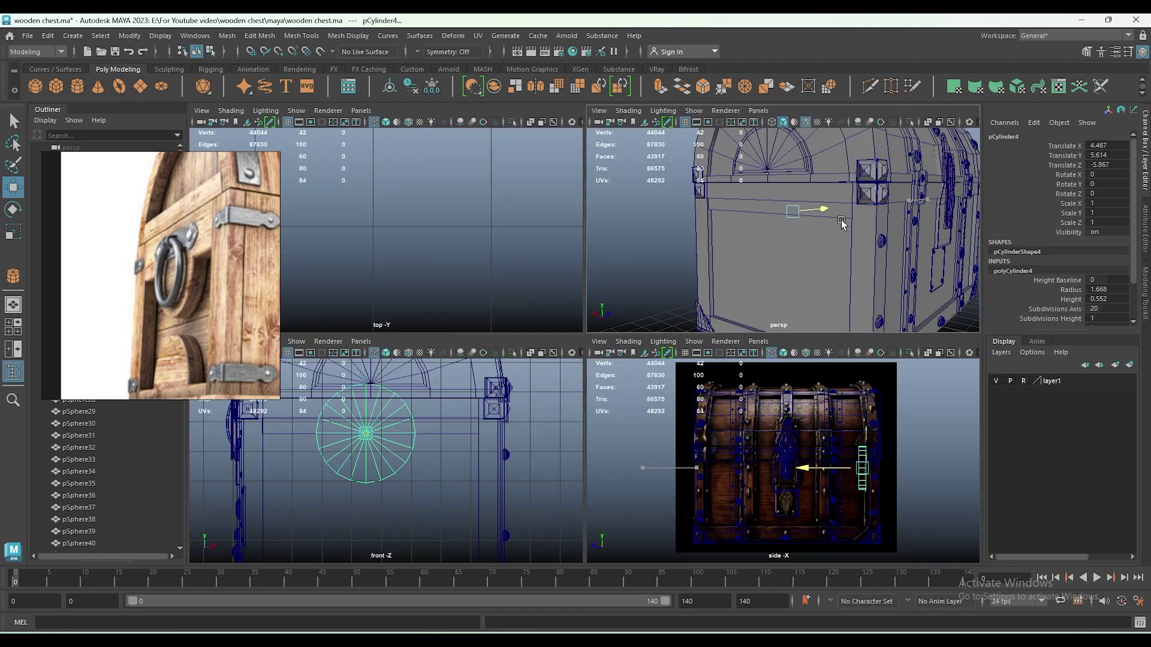
{"action": "scroll", "coordinate": [414, 432], "scroll_direction": "up", "scroll_amount": 5}
{"action": "left_click", "coordinate": [1055, 308]}
{"action": "middle_click_drag", "start_coordinate": [420, 443], "coordinate": [483, 442]}
Delete the disc's upper half of faces and group the half-disc with the plank.
{"action": "key", "text": "space"}
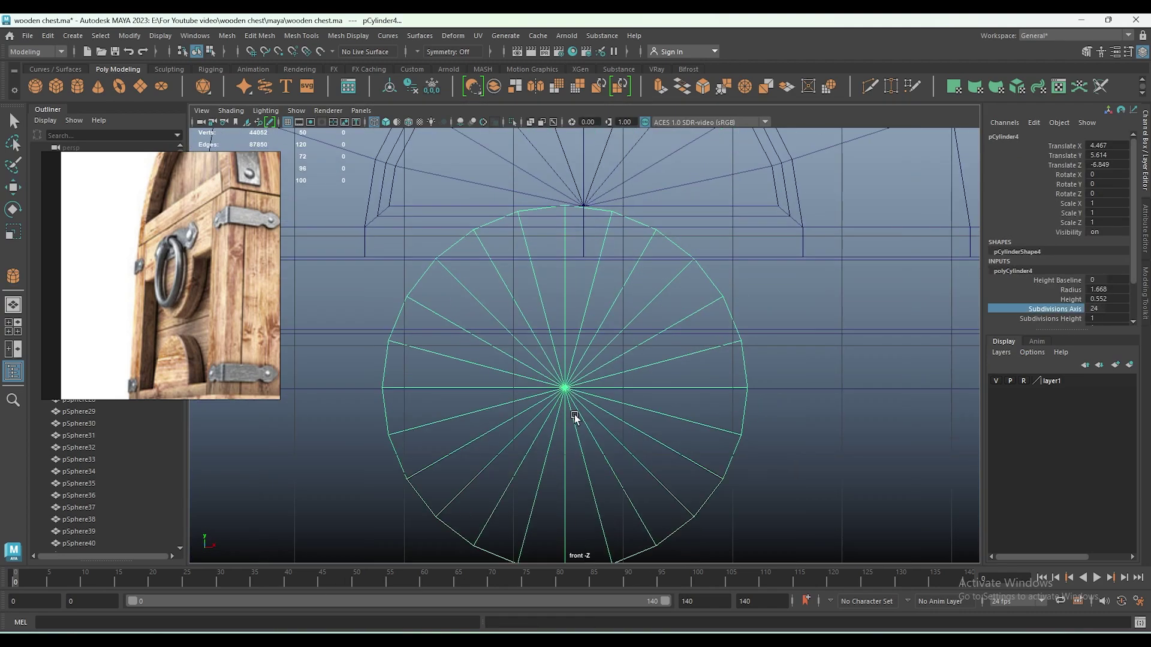
{"action": "right_click_drag", "start_coordinate": [574, 290], "coordinate": [502, 246]}
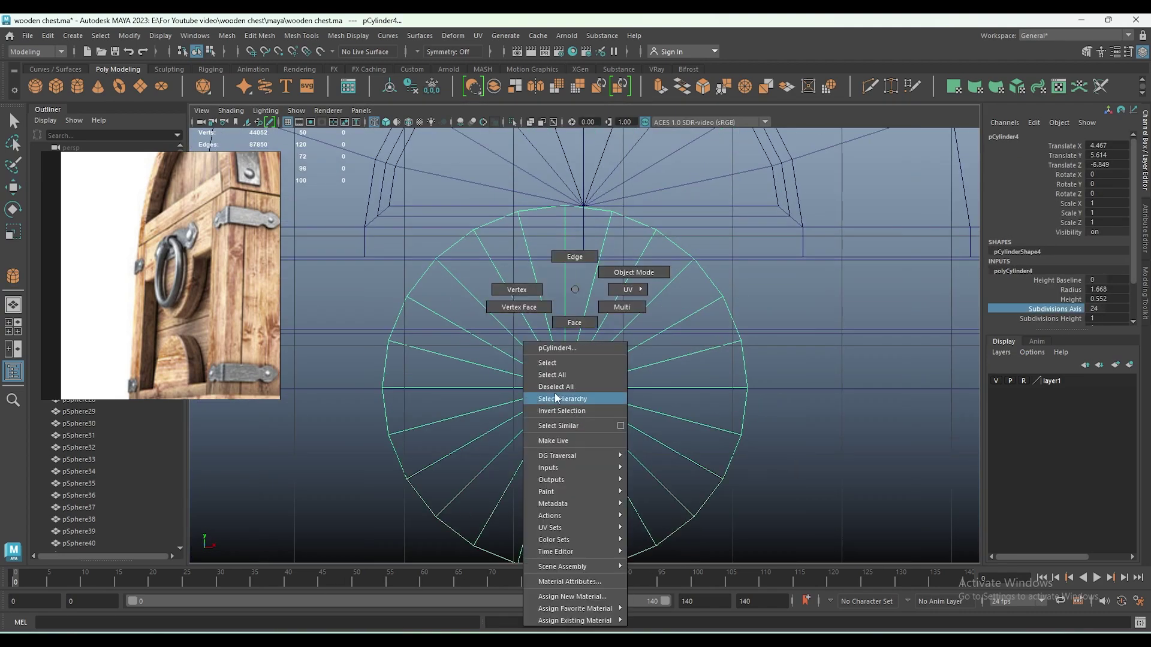
{"action": "left_click", "coordinate": [574, 323]}
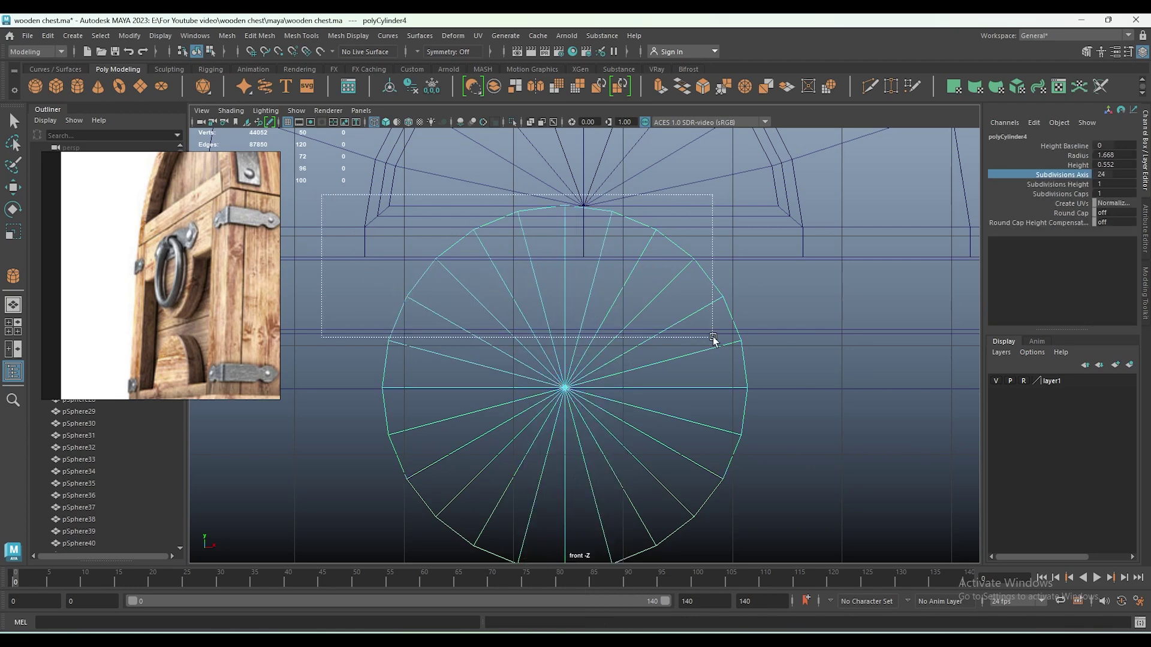
{"action": "left_click_drag", "start_coordinate": [320, 200], "coordinate": [783, 376]}
{"action": "key", "text": "Delete"}
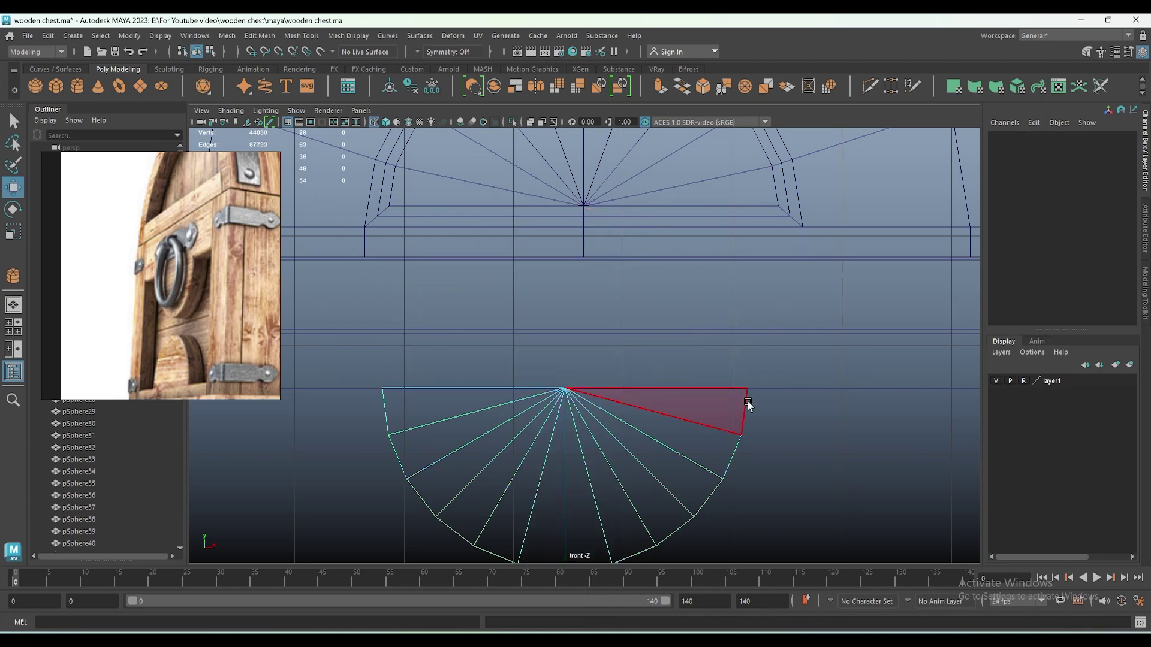
{"action": "key", "text": "F8"}
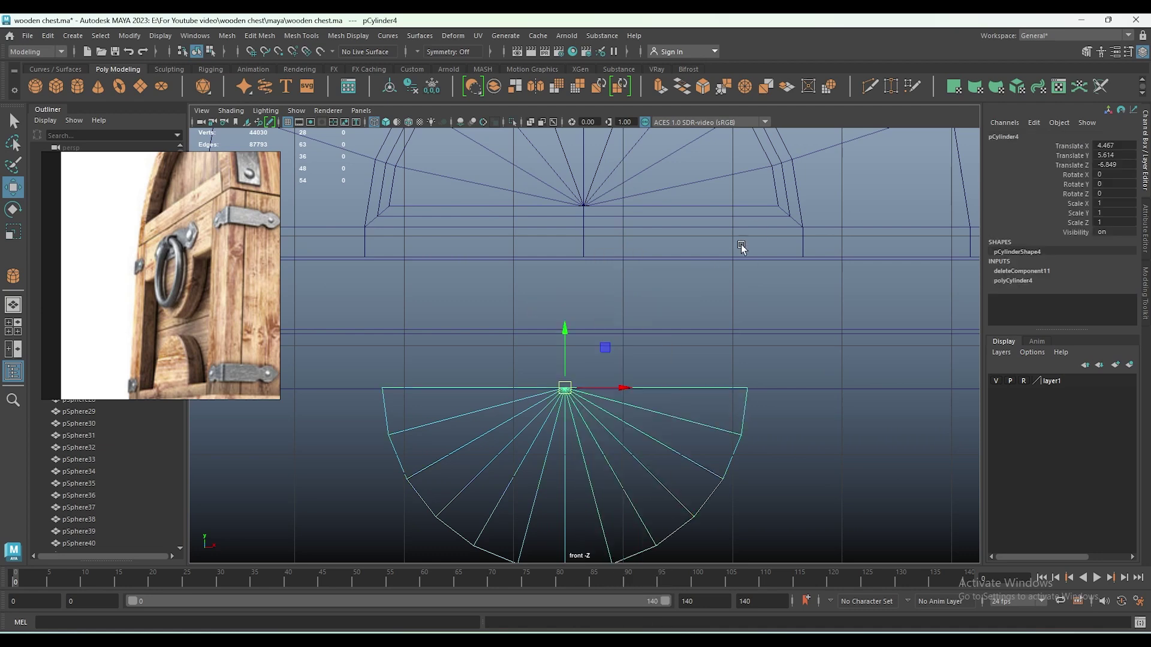
{"action": "scroll", "coordinate": [501, 336], "scroll_direction": "down", "scroll_amount": 5}
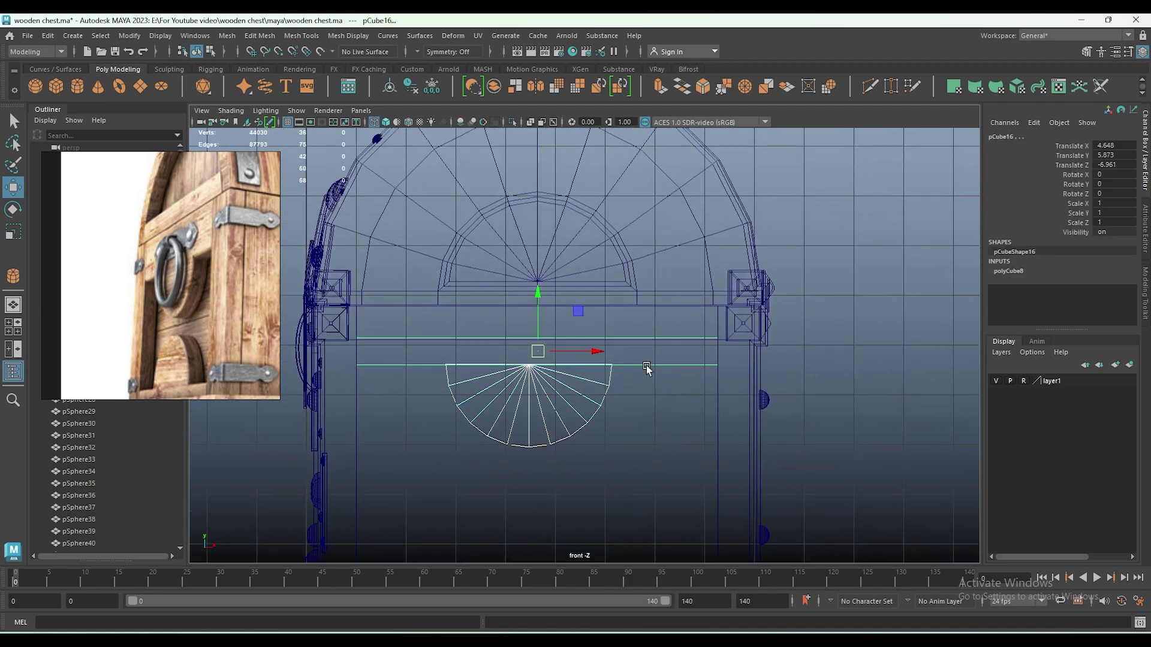
{"action": "key", "text": "ctrl+g"}
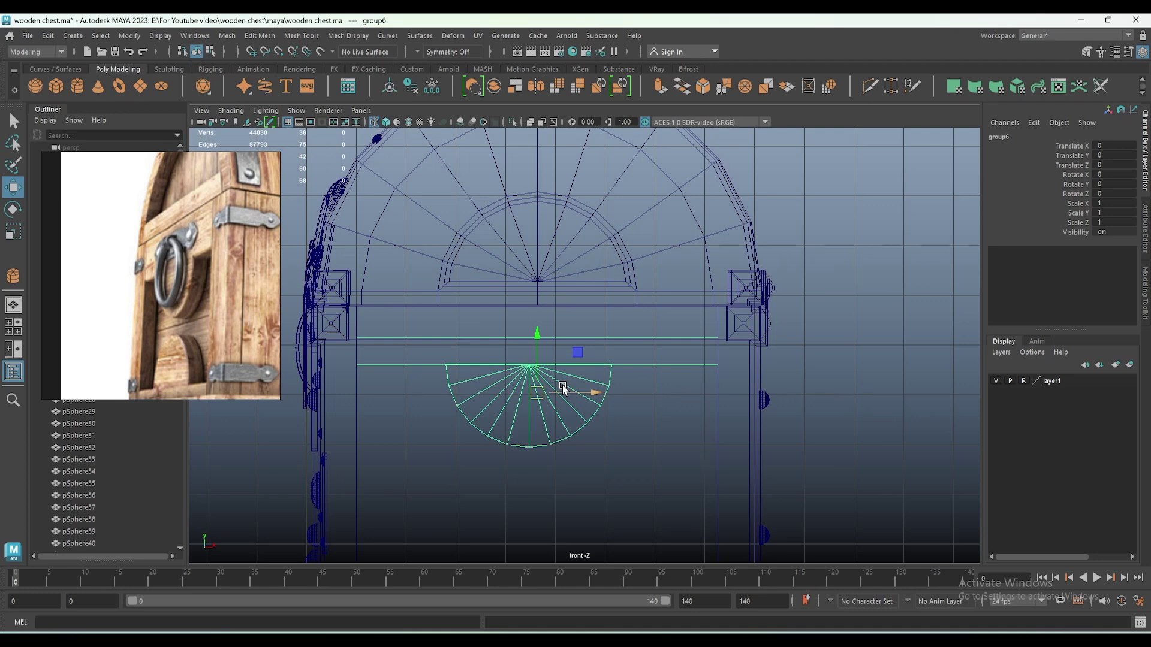
Move a copy of the group to the panel's bottom and flip it with vertical scale -1.
{"action": "left_click_drag", "start_coordinate": [536, 356], "coordinate": [536, 420], "text": "shift"}
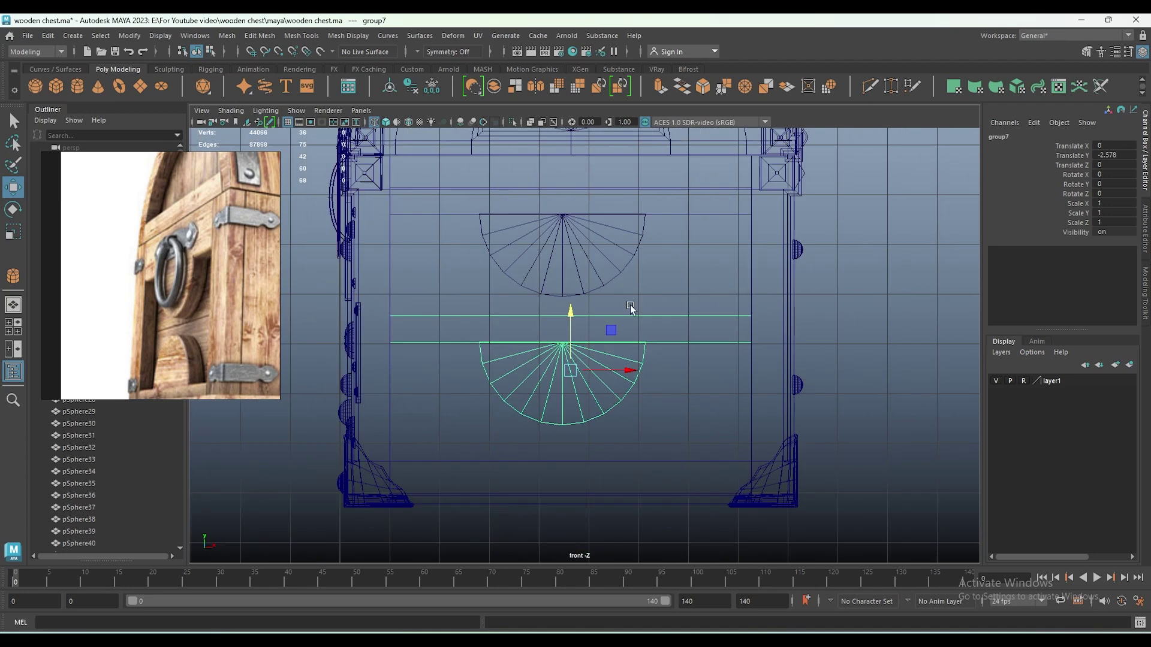
{"action": "middle_click_drag", "start_coordinate": [596, 458], "coordinate": [630, 309], "text": "alt"}
{"action": "left_click_drag", "start_coordinate": [566, 321], "coordinate": [564, 456]}
{"action": "left_click", "coordinate": [1097, 213]}
{"action": "type", "text": "-1"}
{"action": "key", "text": "Return"}
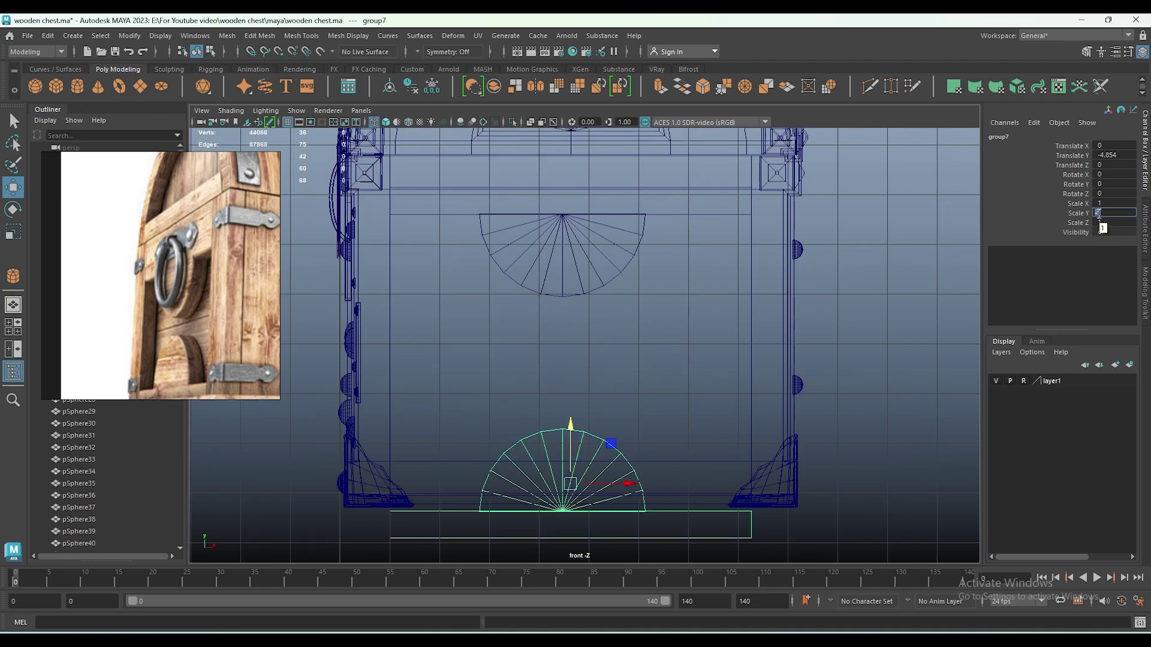
In perspective view, raise the lower half-disc plate slightly and check it with the beam.
{"action": "key", "text": "space"}
{"action": "key", "text": "space"}
{"action": "left_click", "coordinate": [764, 453]}
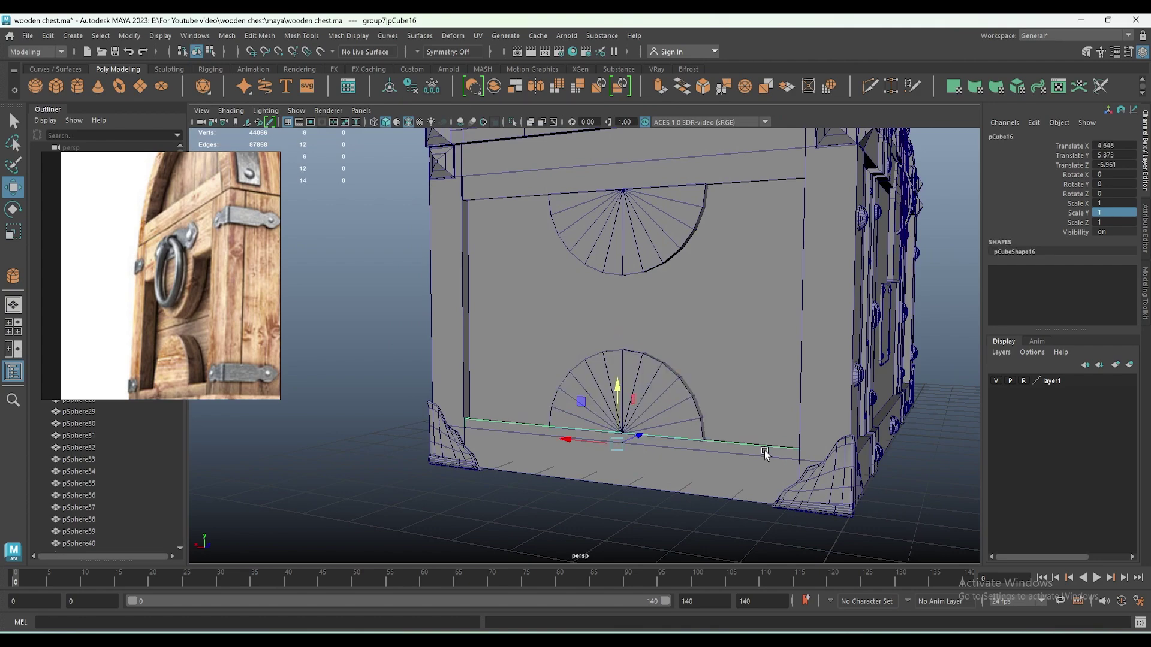
{"action": "left_click", "coordinate": [630, 387]}
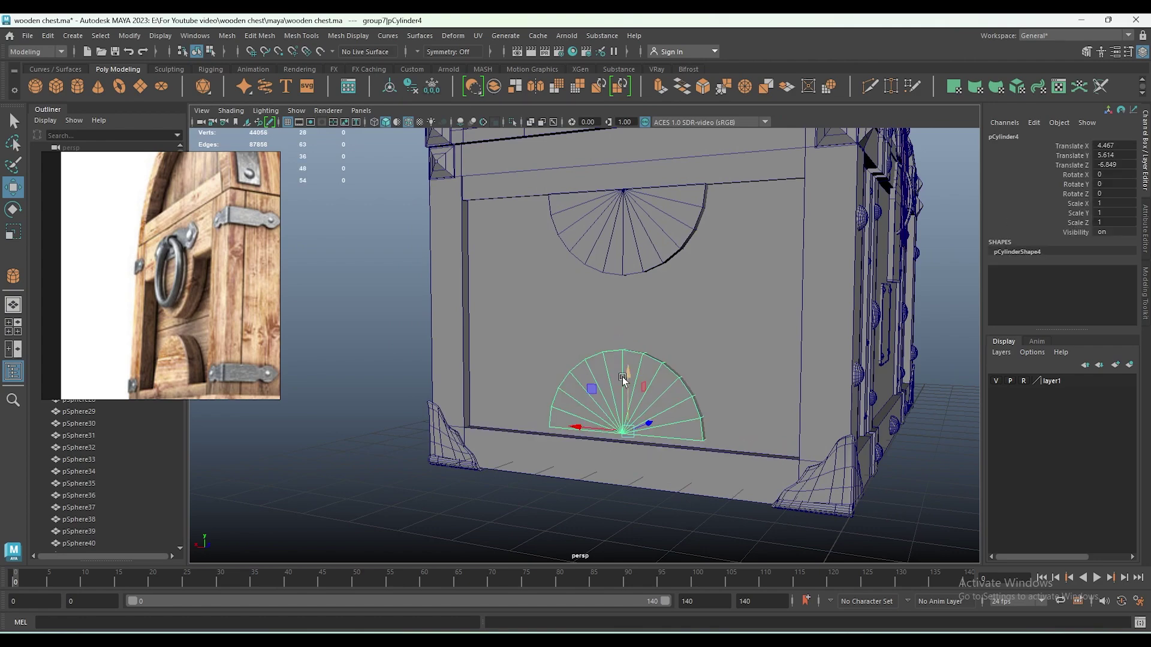
{"action": "mouse_move", "coordinate": [622, 379]}
{"action": "left_mouse_down"}
{"action": "mouse_move", "coordinate": [614, 313]}
{"action": "mouse_move", "coordinate": [552, 357]}
{"action": "mouse_move", "coordinate": [555, 337]}
{"action": "mouse_move", "coordinate": [570, 329]}
{"action": "mouse_move", "coordinate": [646, 379]}
{"action": "mouse_move", "coordinate": [623, 350]}
{"action": "mouse_move", "coordinate": [845, 420]}
{"action": "mouse_move", "coordinate": [672, 386]}
{"action": "mouse_move", "coordinate": [602, 474]}
{"action": "mouse_move", "coordinate": [585, 466]}
{"action": "mouse_move", "coordinate": [554, 349]}
{"action": "mouse_move", "coordinate": [567, 146]}
{"action": "left_mouse_up"}
{"action": "left_click", "coordinate": [623, 348], "text": "shift"}
{"action": "left_click", "coordinate": [643, 318], "text": "shift"}
{"action": "left_click", "coordinate": [566, 146]}
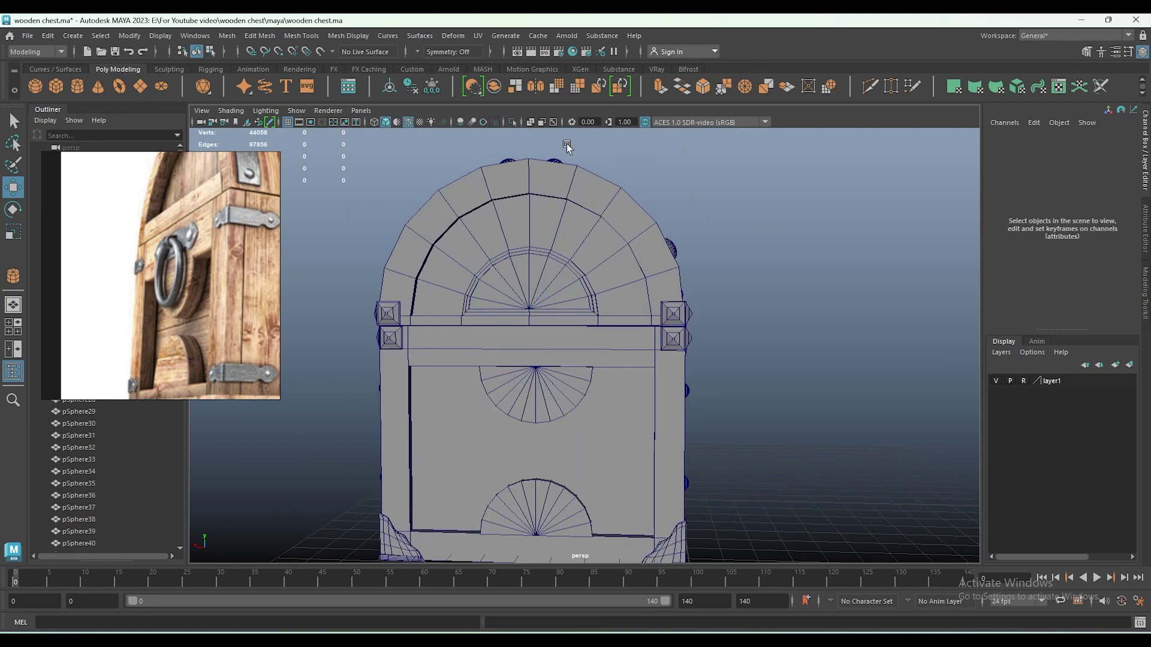
Toggle the wireframe overlay off and on, then zoom toward the chest front.
{"action": "left_click", "coordinate": [408, 123]}
{"action": "left_click", "coordinate": [408, 122]}
{"action": "scroll", "coordinate": [520, 358], "scroll_direction": "up", "scroll_amount": 3}
{"action": "scroll", "coordinate": [528, 378], "scroll_direction": "up", "scroll_amount": 1}
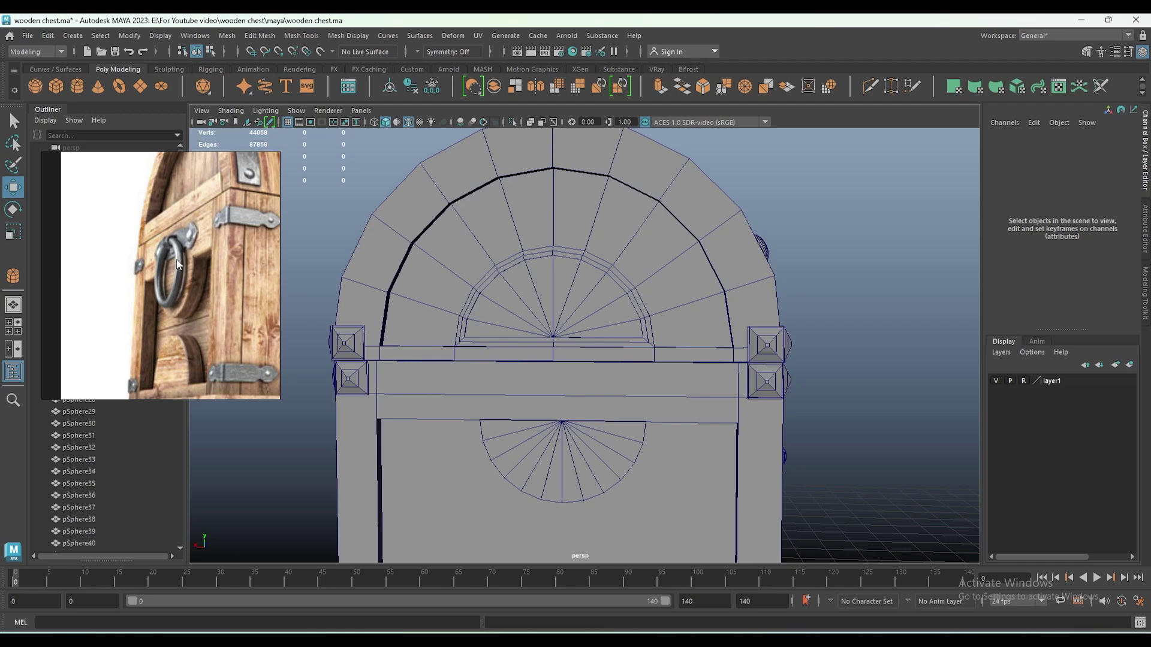
Draw a torus in the front view with radius 0.947 and section radius 0.1.
{"action": "left_click", "coordinate": [119, 87]}
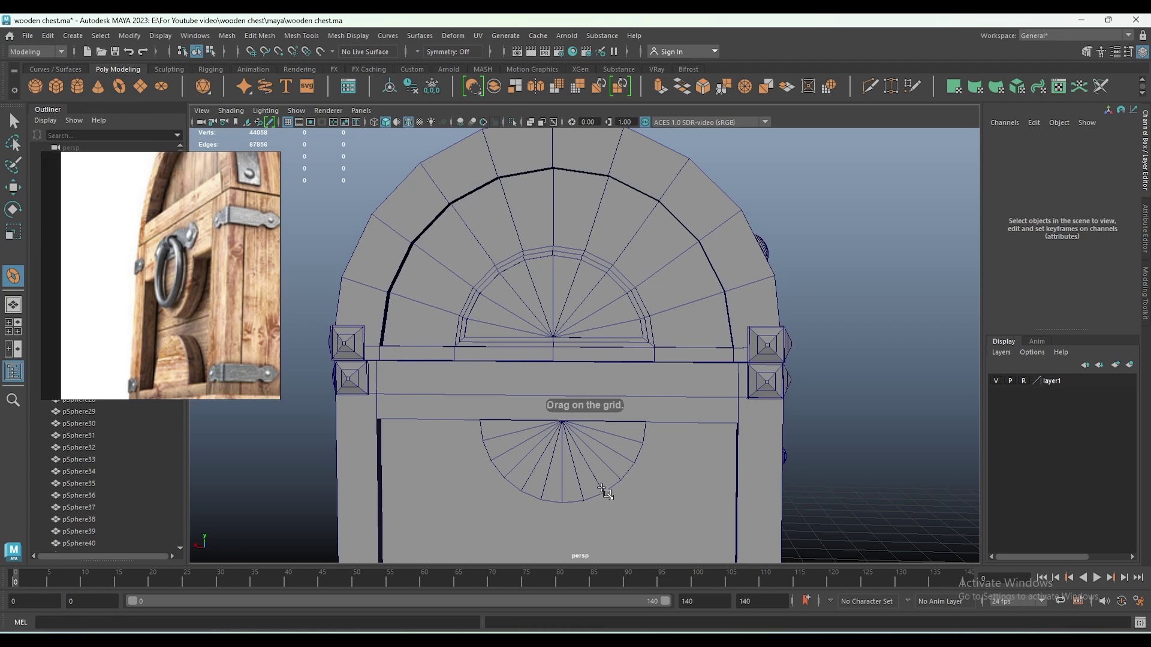
{"action": "key", "text": "space"}
{"action": "left_click_drag", "start_coordinate": [370, 407], "coordinate": [402, 426]}
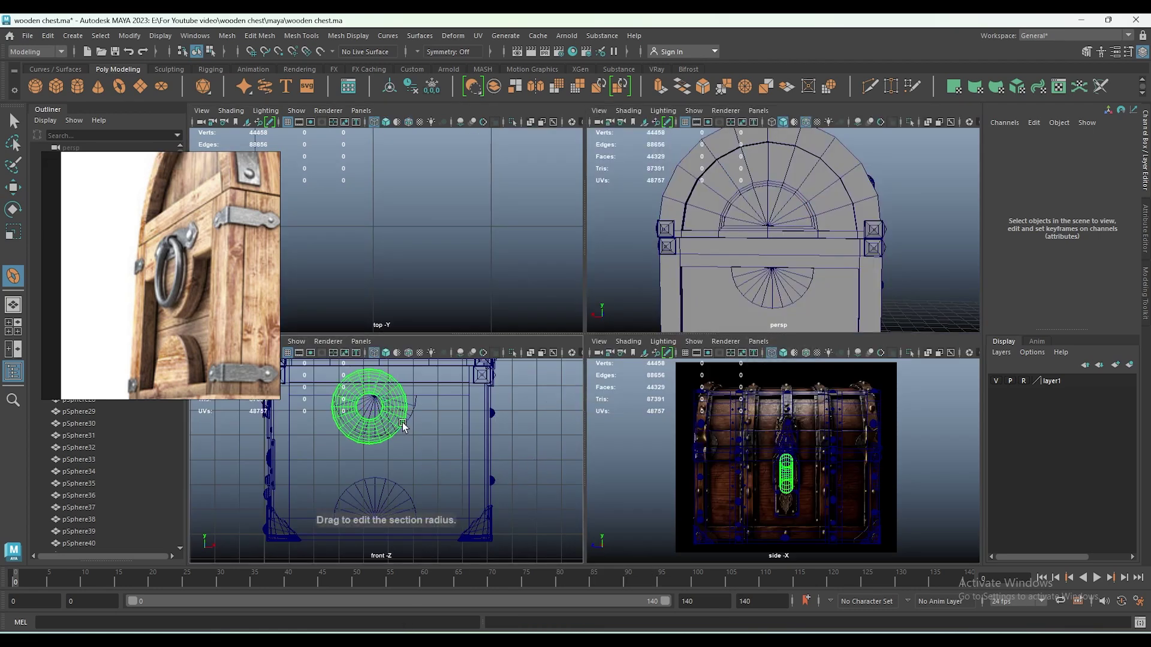
{"action": "left_click", "coordinate": [401, 425]}
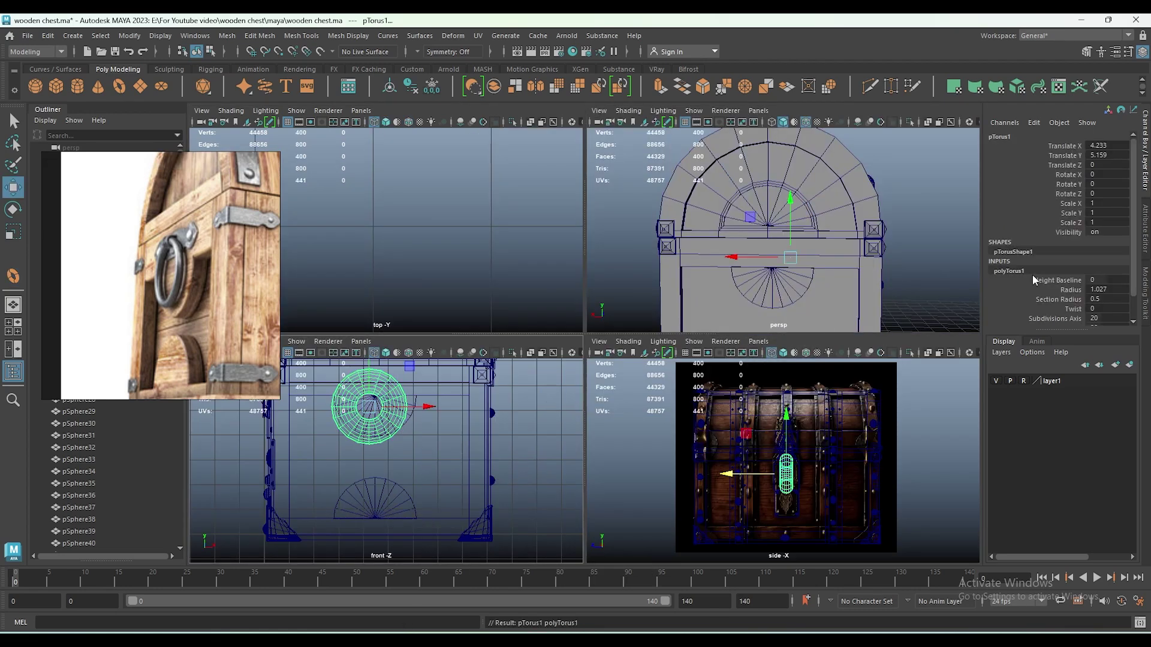
{"action": "left_click", "coordinate": [1071, 289]}
{"action": "middle_click_drag", "start_coordinate": [572, 430], "coordinate": [558, 430]}
{"action": "left_click", "coordinate": [1058, 299]}
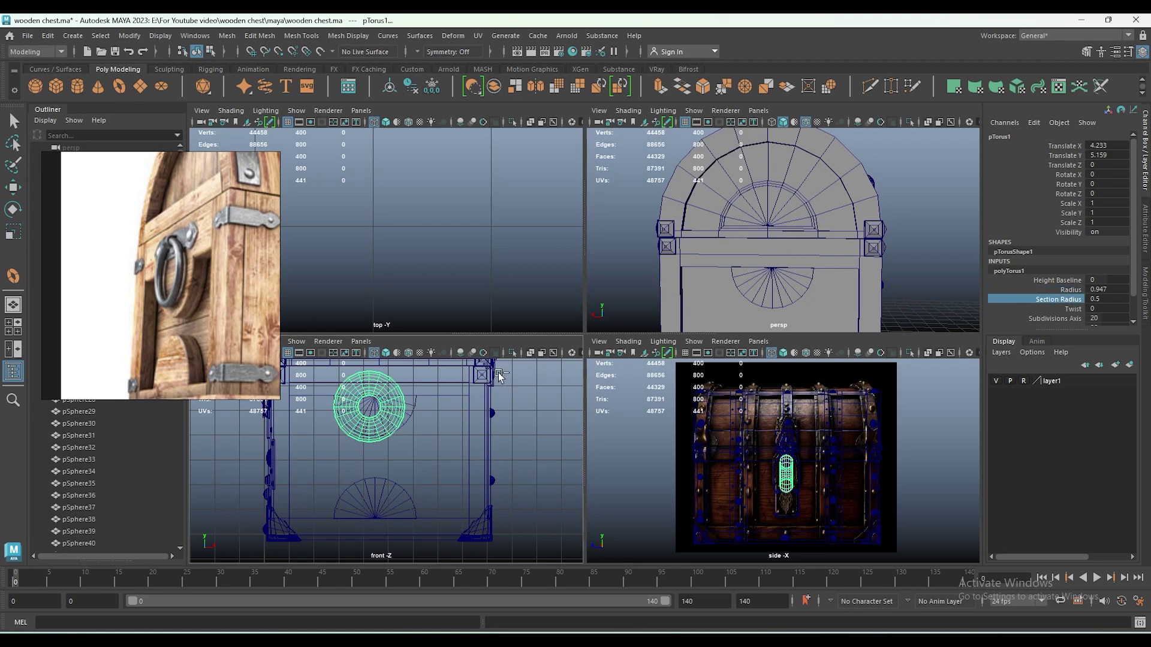
{"action": "middle_click_drag", "start_coordinate": [480, 412], "coordinate": [443, 416]}
Set the ring's height subdivisions to 16 and centre it over the lower half-disc.
{"action": "key", "text": "w"}
{"action": "left_click_drag", "start_coordinate": [727, 250], "coordinate": [745, 249]}
{"action": "key", "text": "space"}
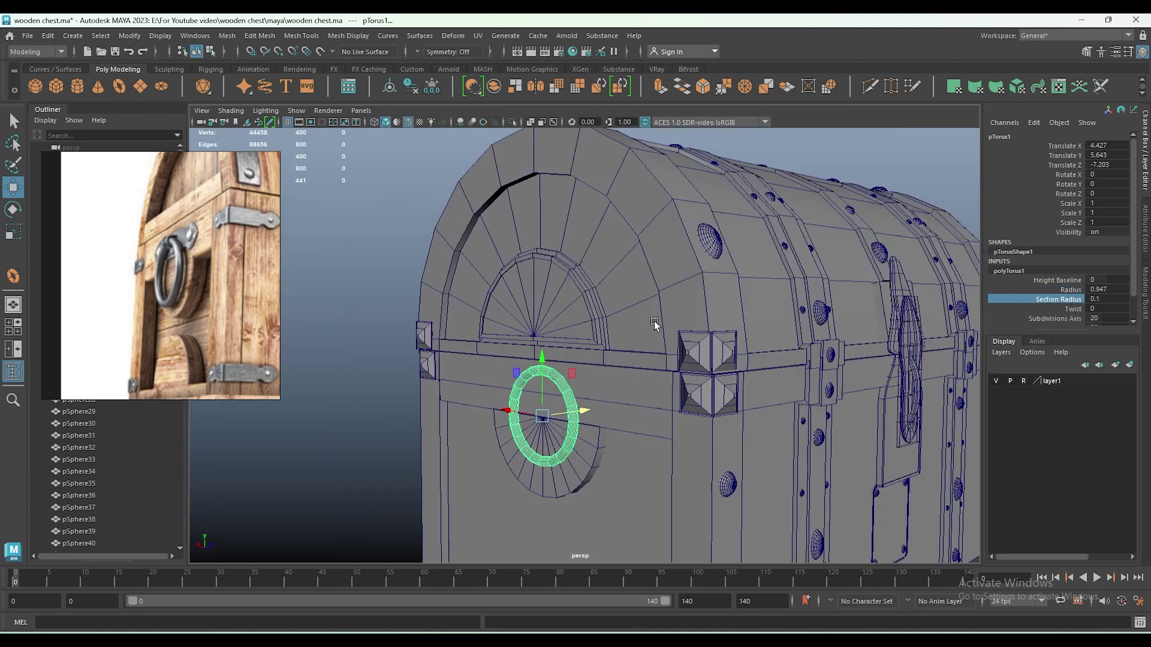
{"action": "left_click_drag", "start_coordinate": [654, 324], "coordinate": [689, 288], "text": "alt"}
{"action": "left_click", "coordinate": [1054, 292]}
{"action": "middle_click_drag", "start_coordinate": [677, 288], "coordinate": [701, 282]}
{"action": "scroll", "coordinate": [707, 272], "scroll_direction": "up", "scroll_amount": 2}
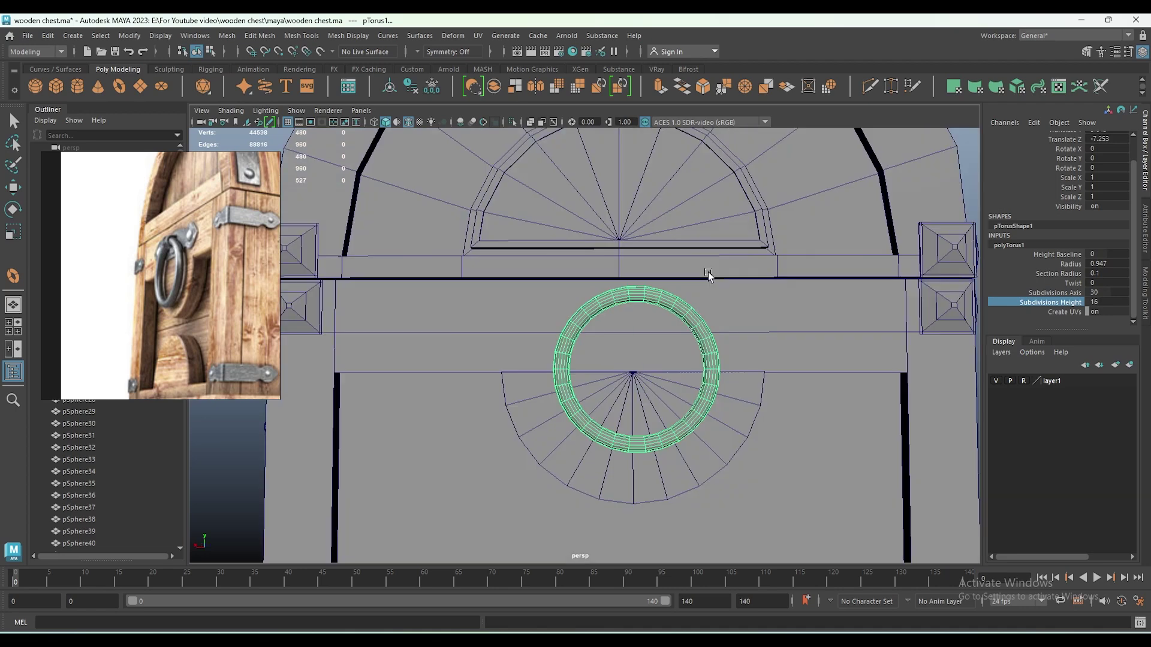
{"action": "key", "text": "w"}
{"action": "middle_click_drag", "start_coordinate": [603, 368], "coordinate": [576, 370], "text": "alt"}
{"action": "scroll", "coordinate": [585, 350], "scroll_direction": "up", "scroll_amount": 5}
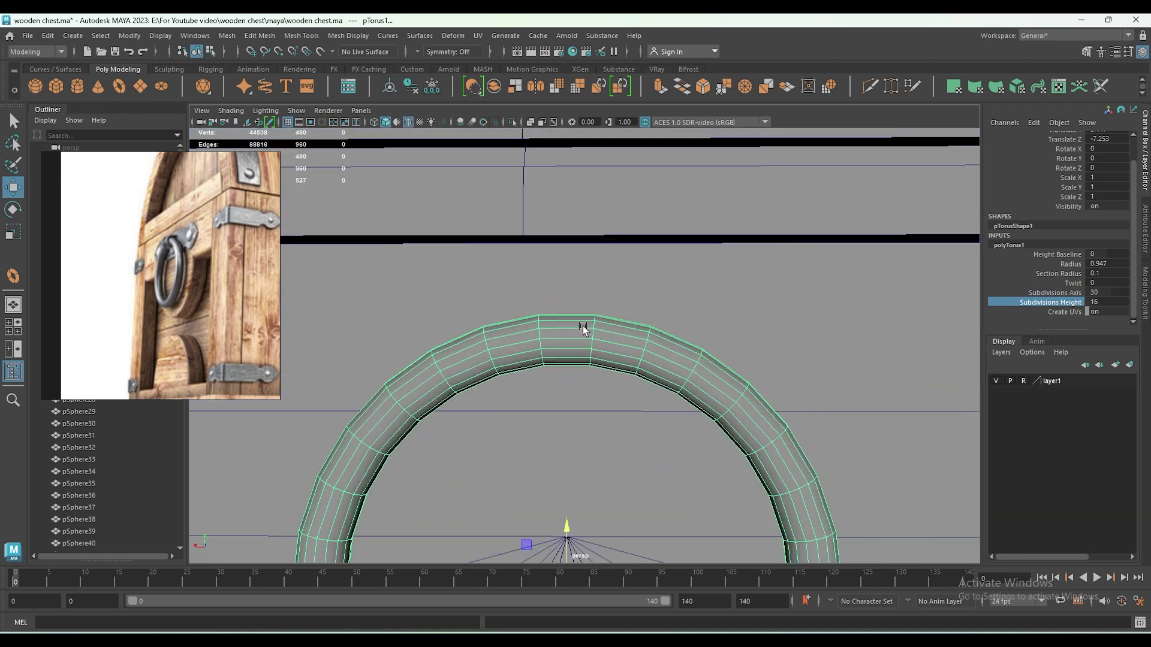
Extract the ring's top face section as separate piece polySurface2 and select it.
{"action": "right_click", "coordinate": [582, 329]}
{"action": "left_click", "coordinate": [580, 322]}
{"action": "left_click", "coordinate": [567, 356]}
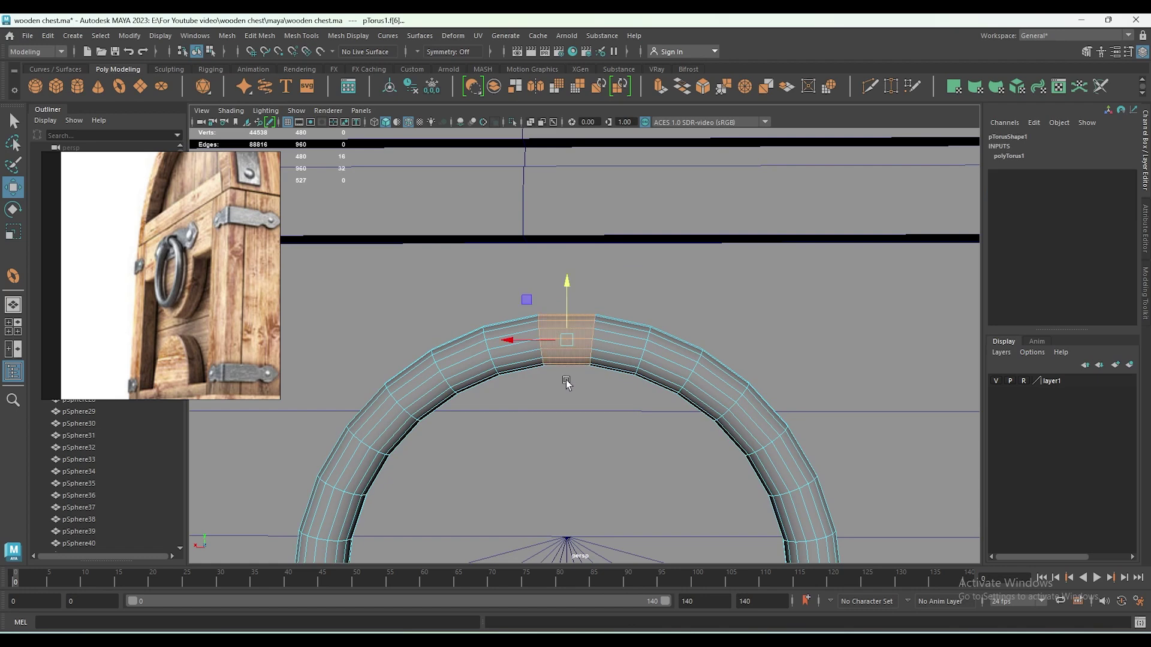
{"action": "left_click", "coordinate": [229, 41]}
{"action": "left_click", "coordinate": [249, 340]}
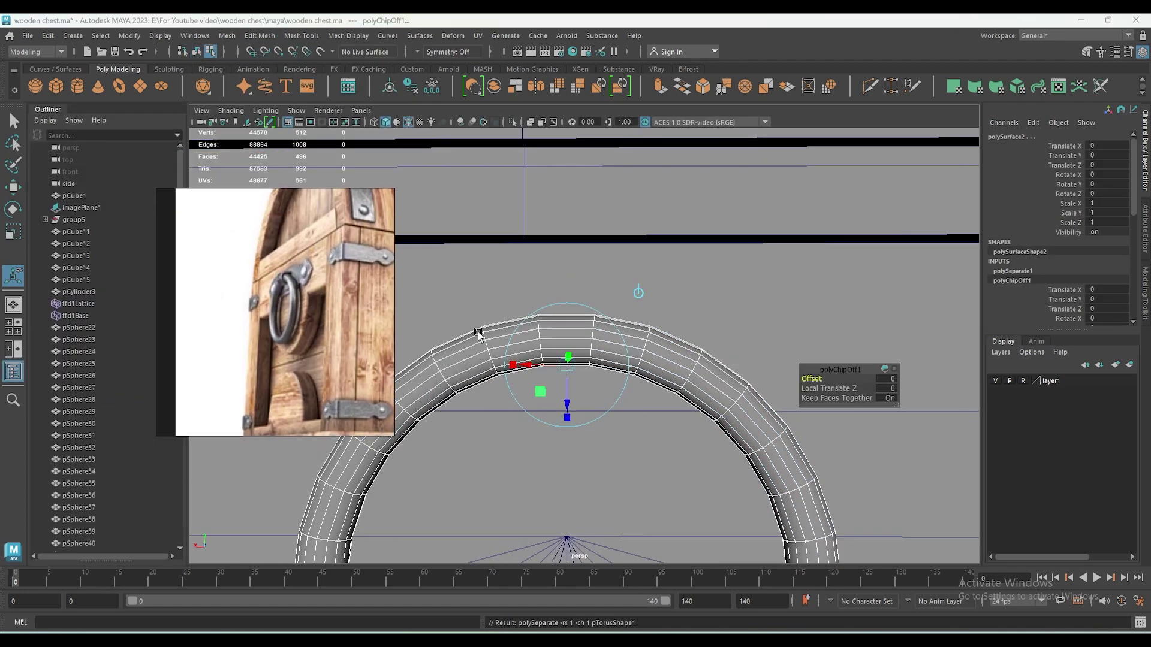
{"action": "scroll", "coordinate": [100, 419], "scroll_direction": "down", "scroll_amount": 10}
{"action": "left_click", "coordinate": [100, 507]}
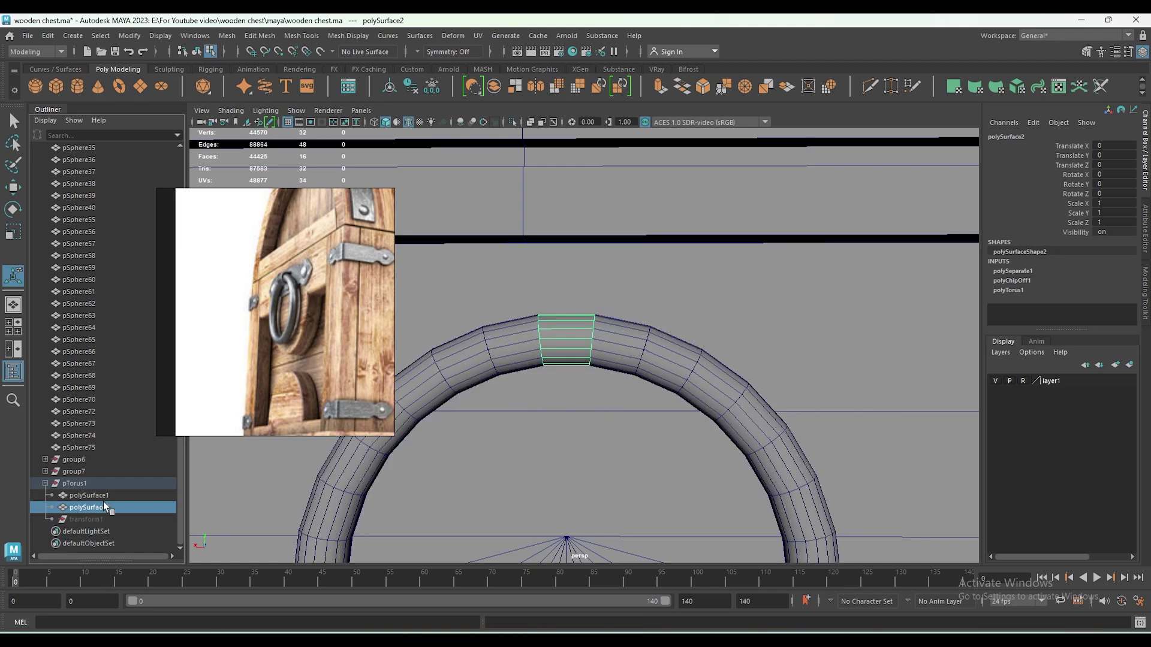
Delete the section piece's history and unparent both ring pieces from the torus group.
{"action": "left_click", "coordinate": [413, 85]}
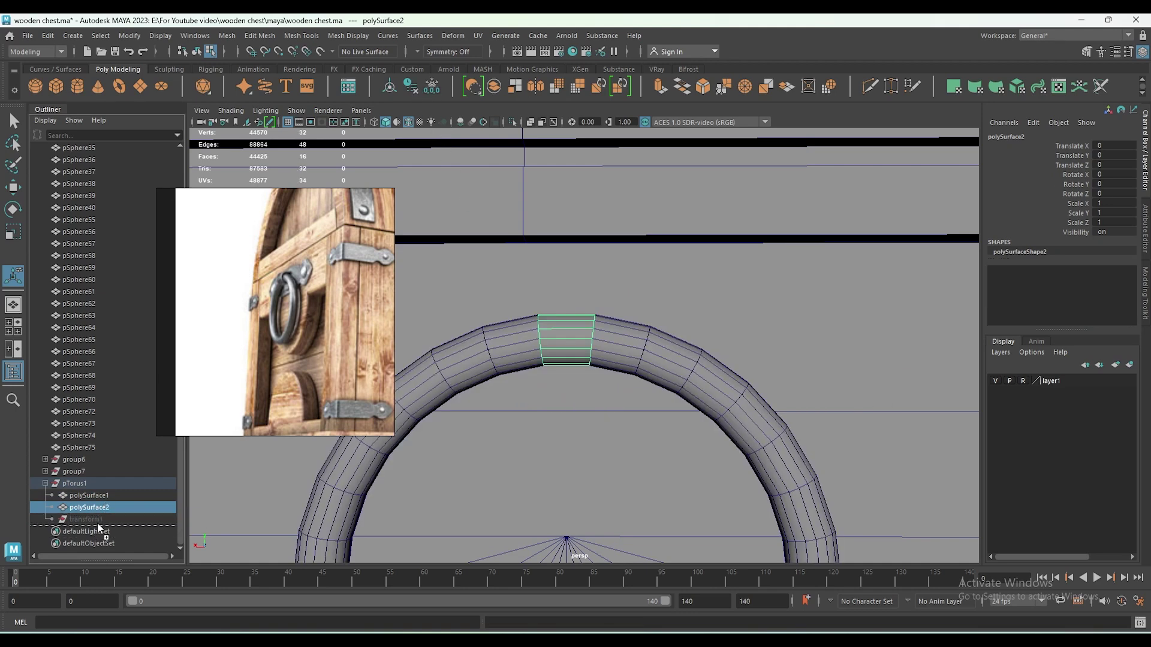
{"action": "middle_click_drag", "start_coordinate": [98, 509], "coordinate": [97, 523]}
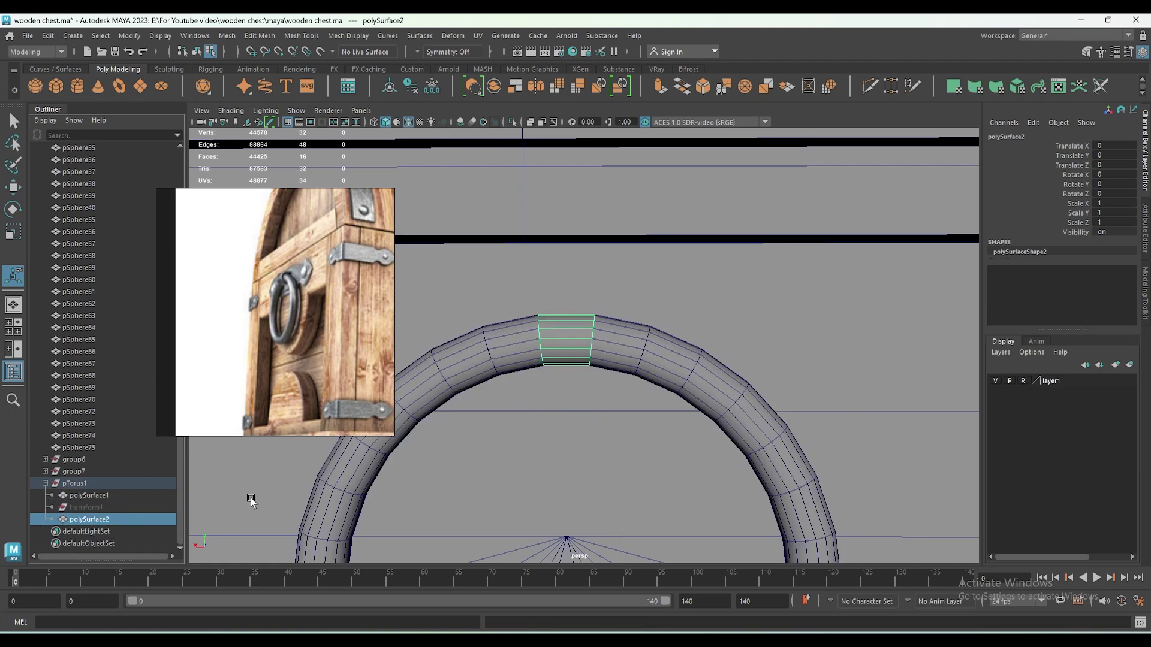
{"action": "right_click", "coordinate": [579, 335]}
{"action": "key", "text": "shift+p"}
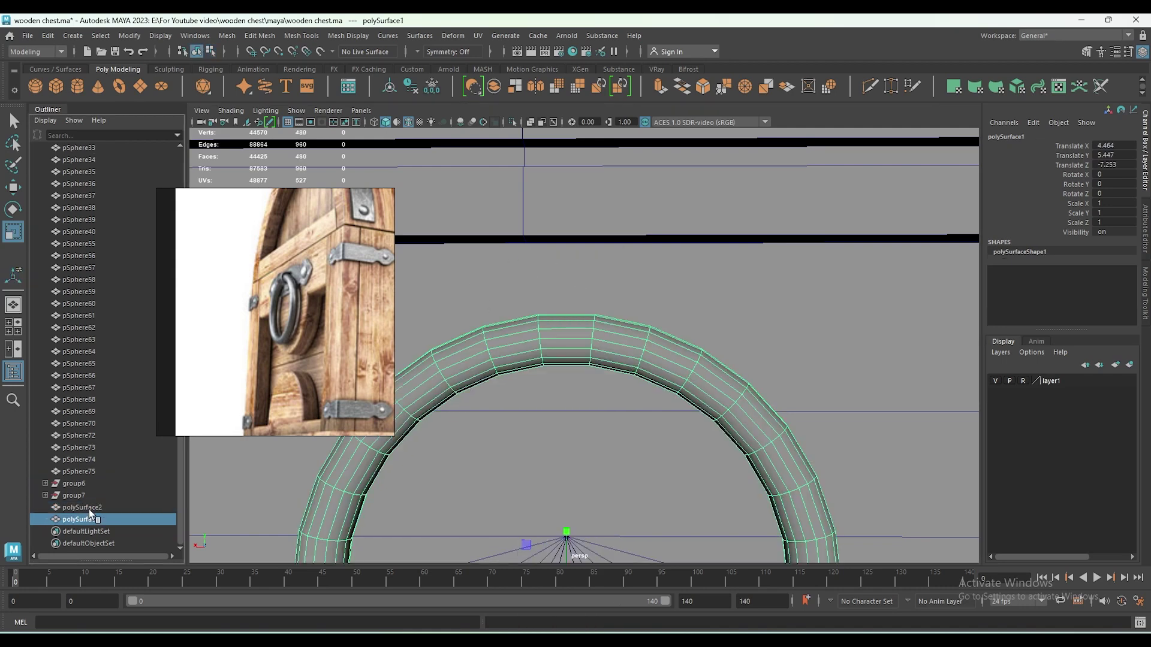
Extrude the section's faces to a thickness of 0.02.
{"action": "right_click_drag", "start_coordinate": [565, 339], "coordinate": [535, 287]}
{"action": "scroll", "coordinate": [599, 335], "scroll_direction": "up", "scroll_amount": 2}
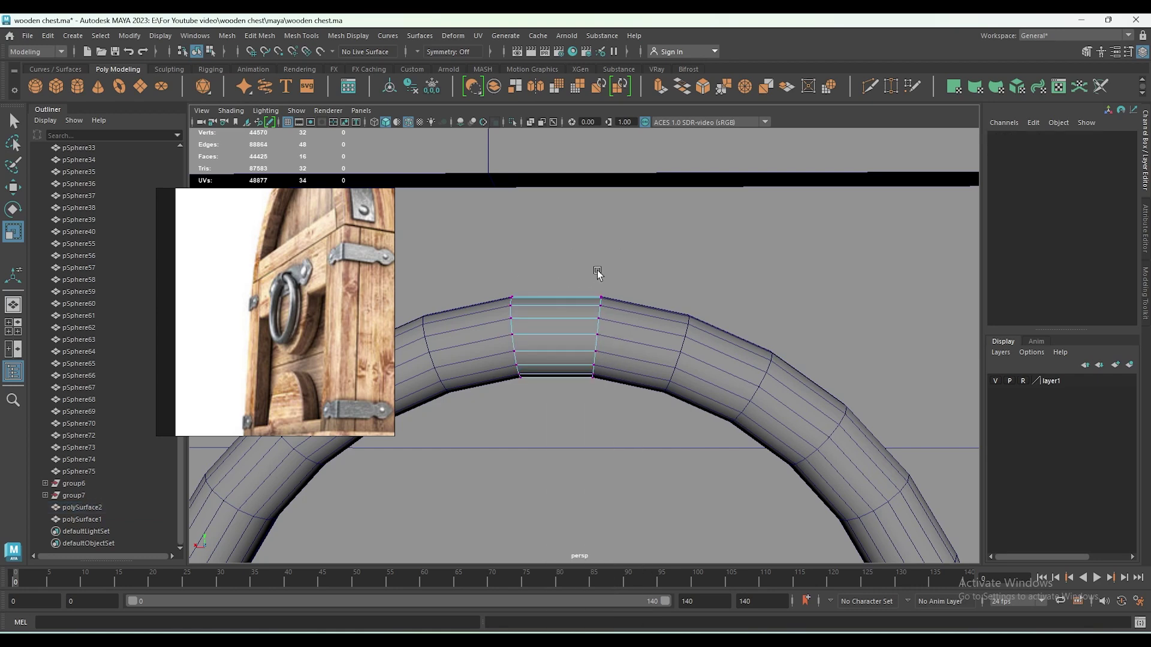
{"action": "left_click_drag", "start_coordinate": [599, 272], "coordinate": [605, 384]}
{"action": "left_click_drag", "start_coordinate": [476, 269], "coordinate": [575, 470]}
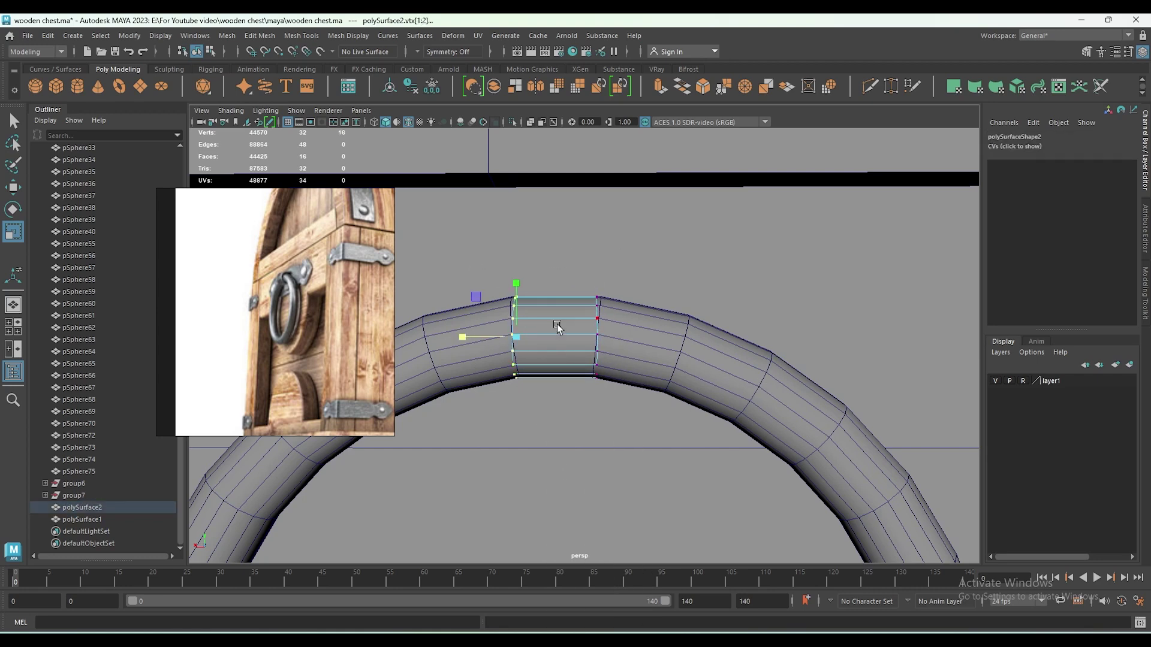
{"action": "right_click_drag", "start_coordinate": [557, 327], "coordinate": [557, 308]}
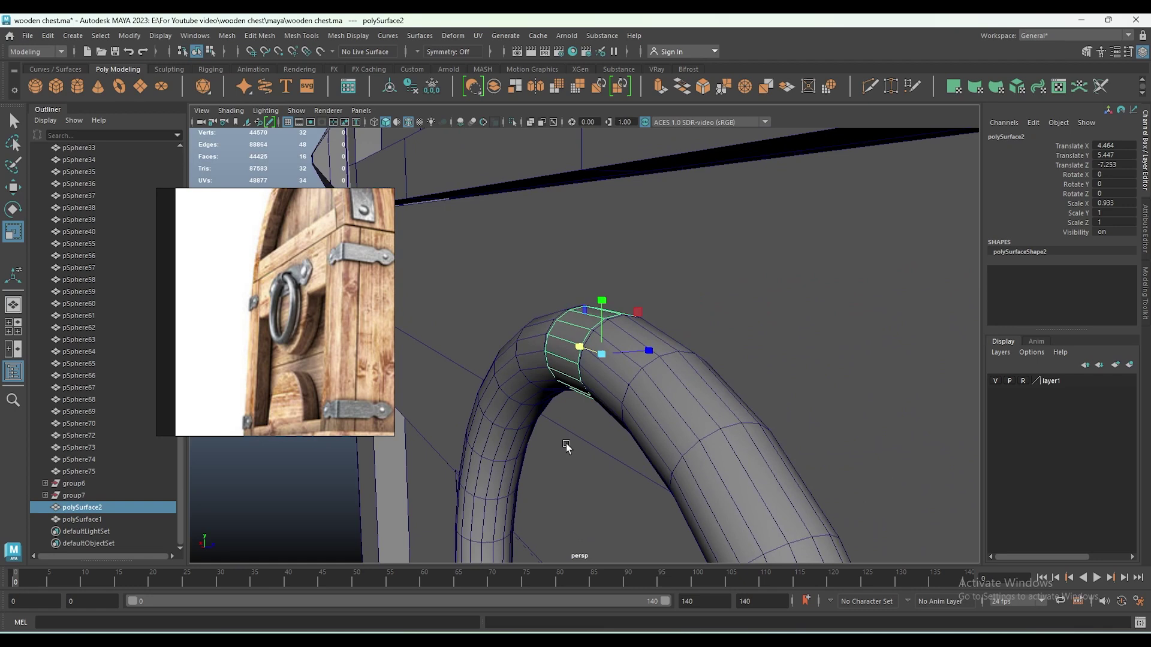
{"action": "left_click_drag", "start_coordinate": [509, 335], "coordinate": [541, 363], "text": "alt"}
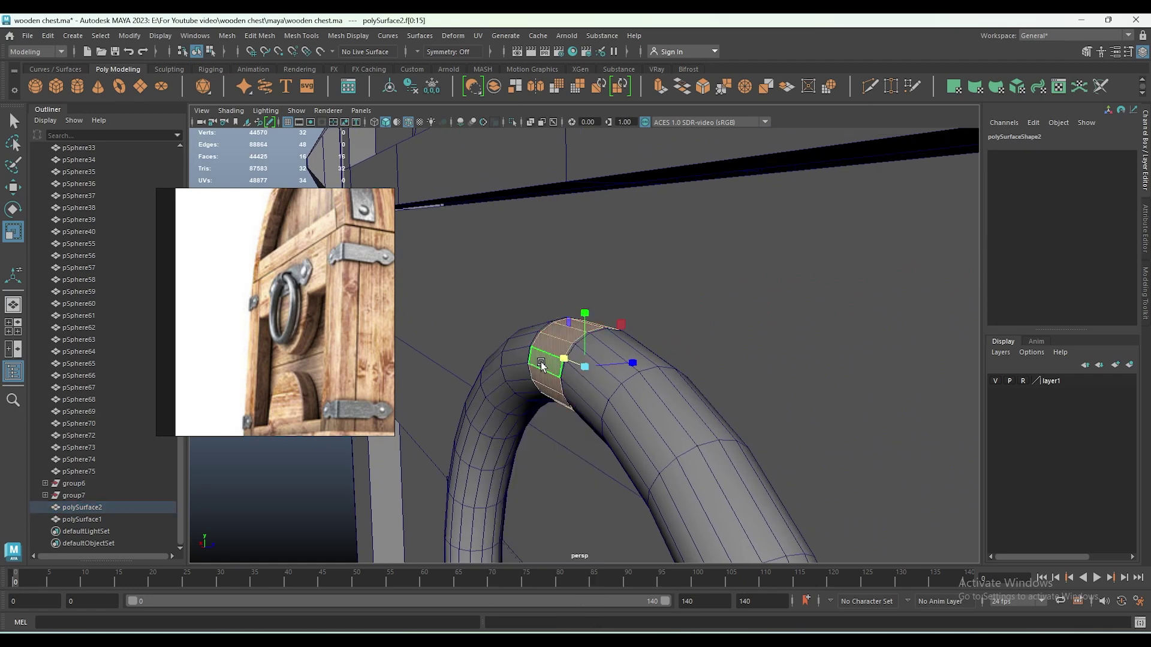
{"action": "key", "text": "ctrl+e"}
{"action": "left_click_drag", "start_coordinate": [816, 379], "coordinate": [818, 379]}
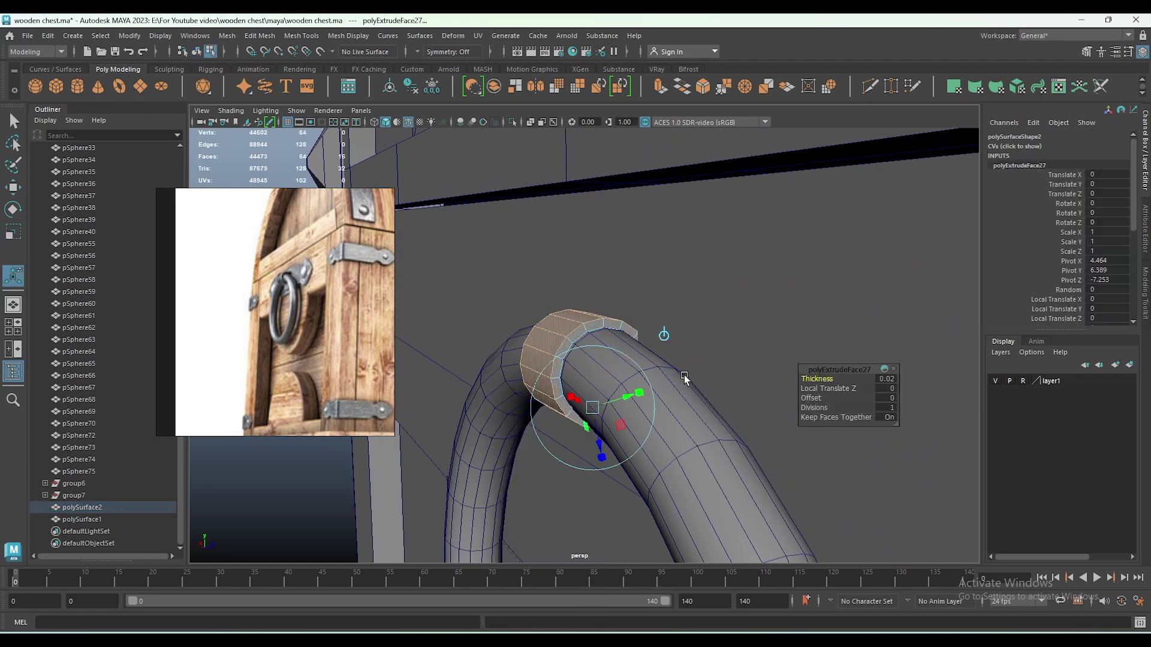
Scale the collar up to 1.102, 1.181, 1.181 so it wraps the ring.
{"action": "key", "text": "w"}
{"action": "right_click_drag", "start_coordinate": [527, 294], "coordinate": [591, 270]}
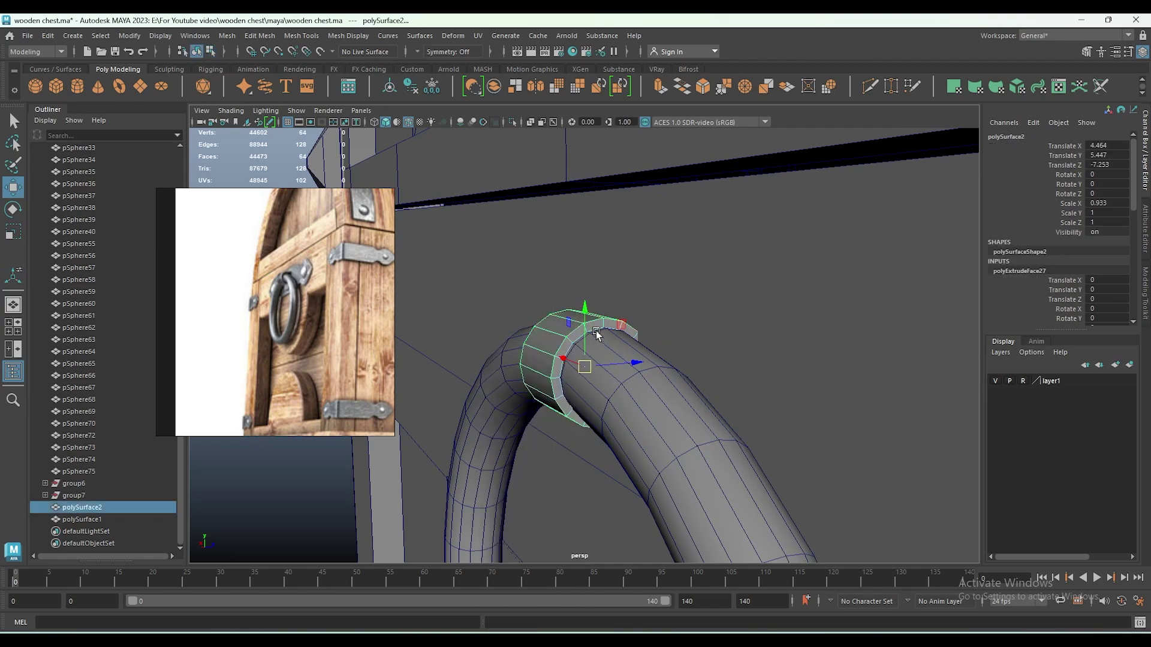
{"action": "key", "text": "r"}
{"action": "left_click_drag", "start_coordinate": [583, 366], "coordinate": [789, 350]}
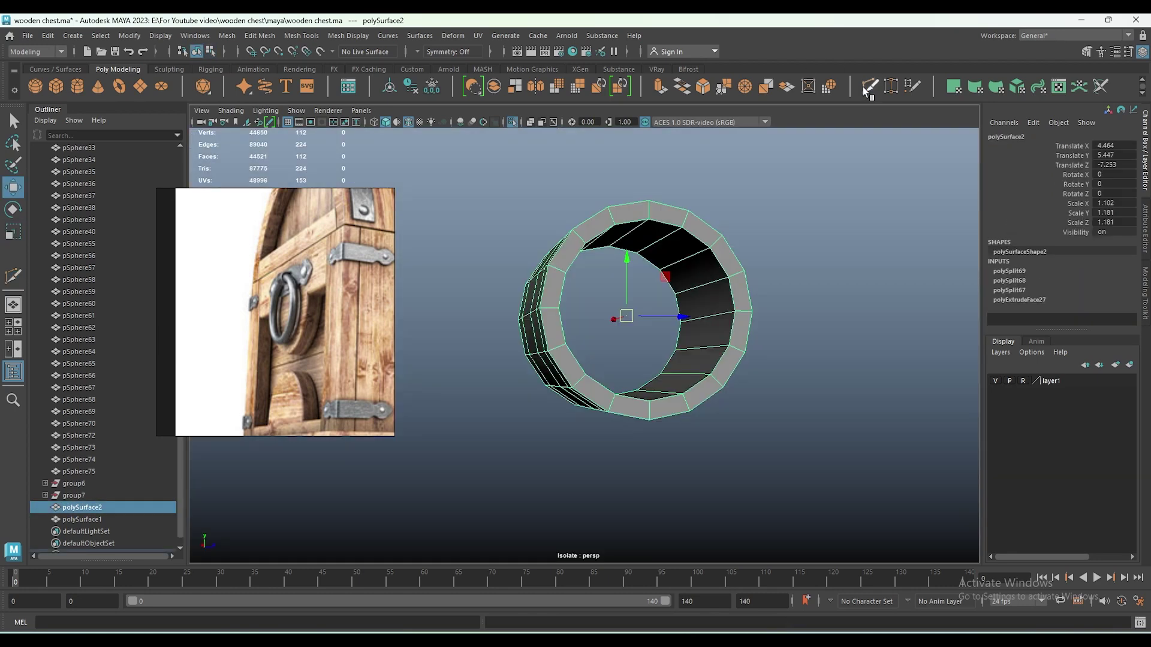
Insert two Multi-Cut edge loops near each edge of the collar band.
{"action": "left_click", "coordinate": [869, 87]}
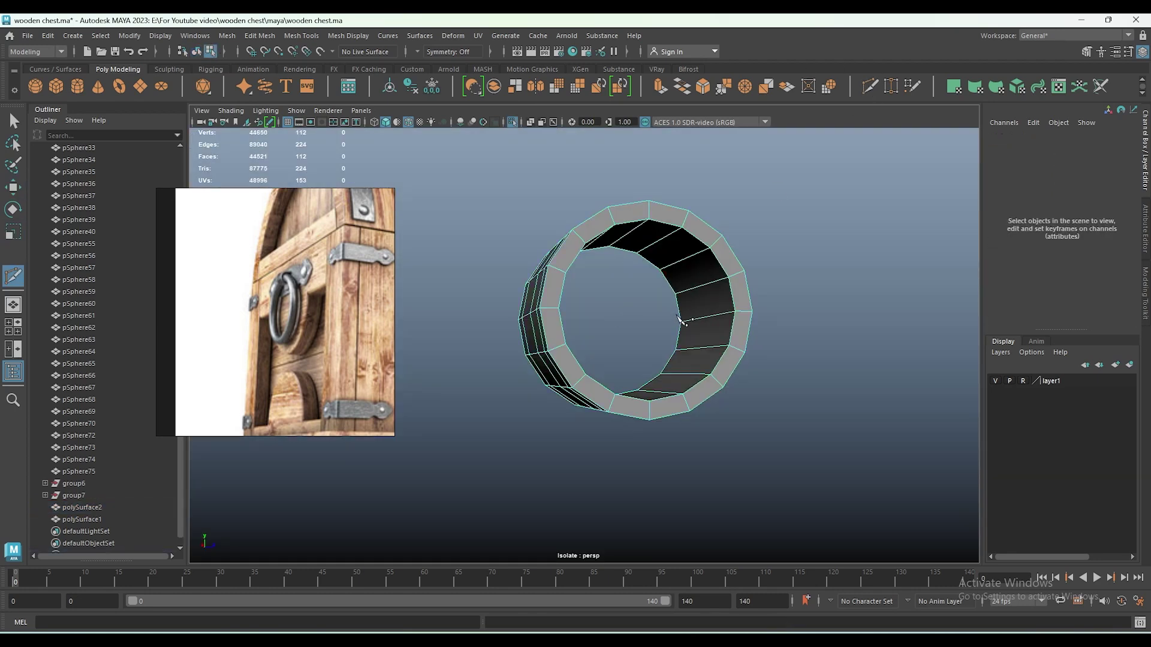
{"action": "left_click", "coordinate": [695, 312], "text": "ctrl"}
{"action": "left_click", "coordinate": [721, 316], "text": "ctrl"}
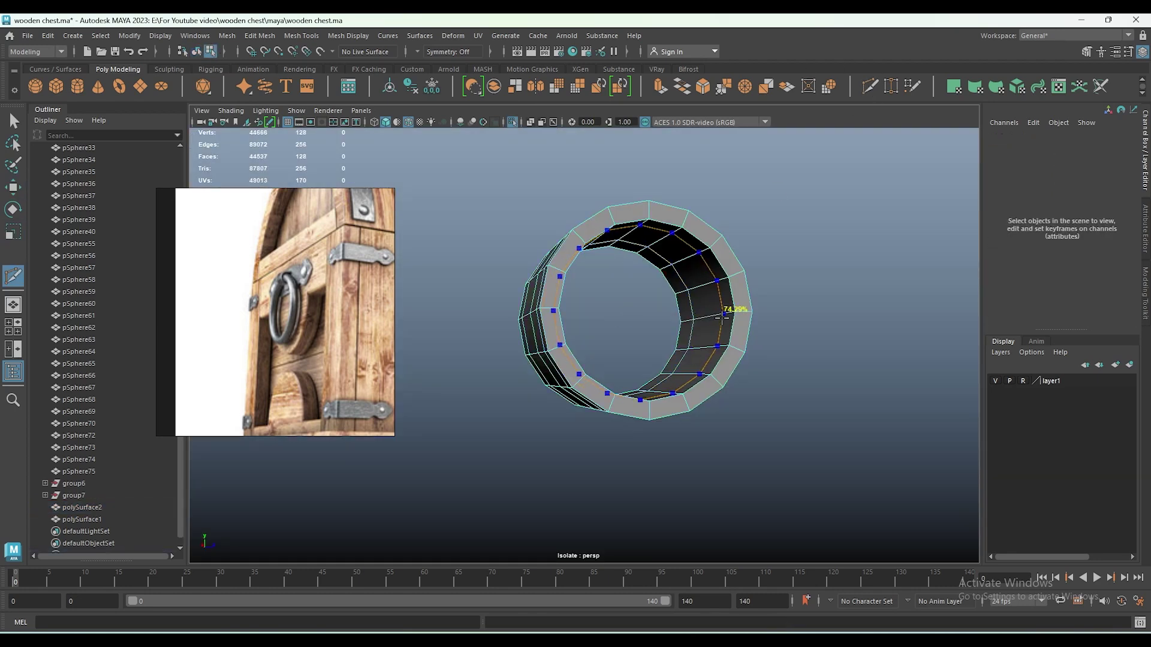
{"action": "left_click_drag", "start_coordinate": [721, 316], "coordinate": [708, 358], "text": "alt"}
Exit isolate view, reframe on the collar, and start an interactive Poly Cube in the front view.
{"action": "key", "text": "w"}
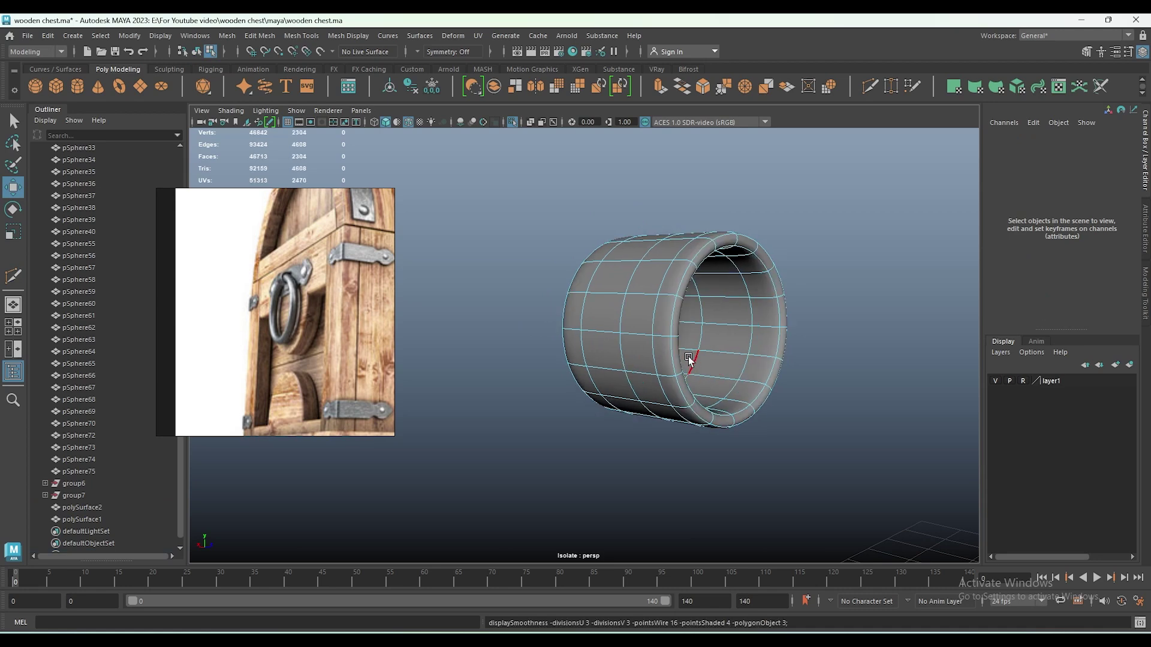
{"action": "left_click", "coordinate": [690, 369]}
{"action": "key", "text": "ctrl+1"}
{"action": "key", "text": "f"}
{"action": "left_click_drag", "start_coordinate": [689, 412], "coordinate": [691, 397], "text": "alt"}
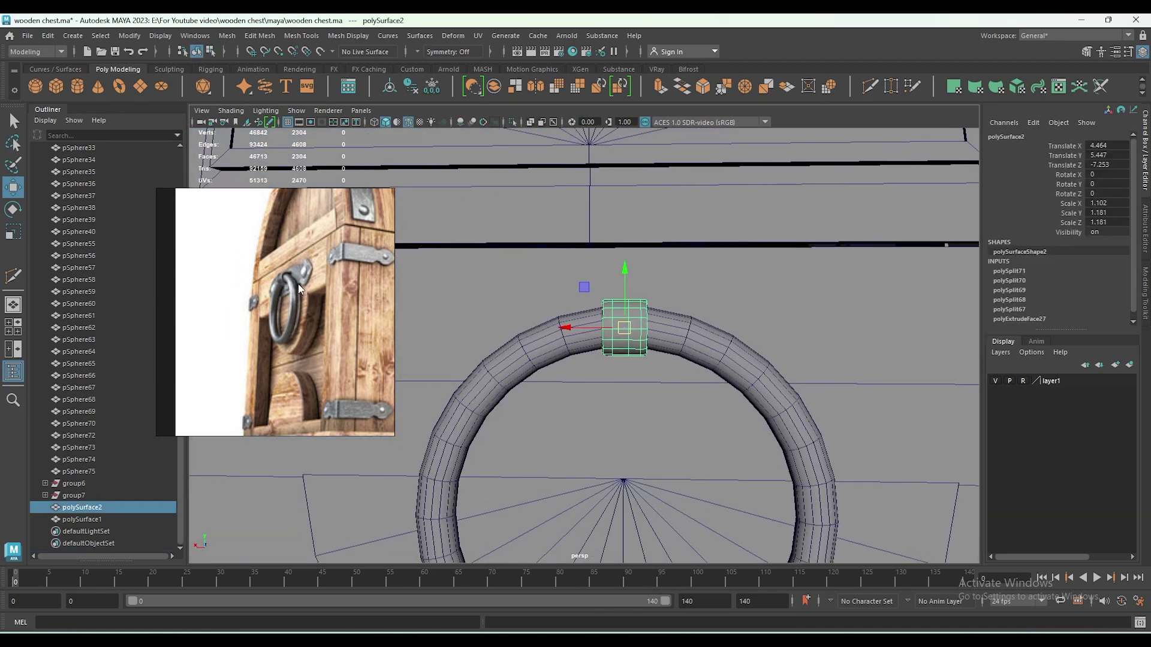
{"action": "left_click", "coordinate": [58, 85]}
{"action": "key", "text": "space"}
{"action": "key", "text": "space"}
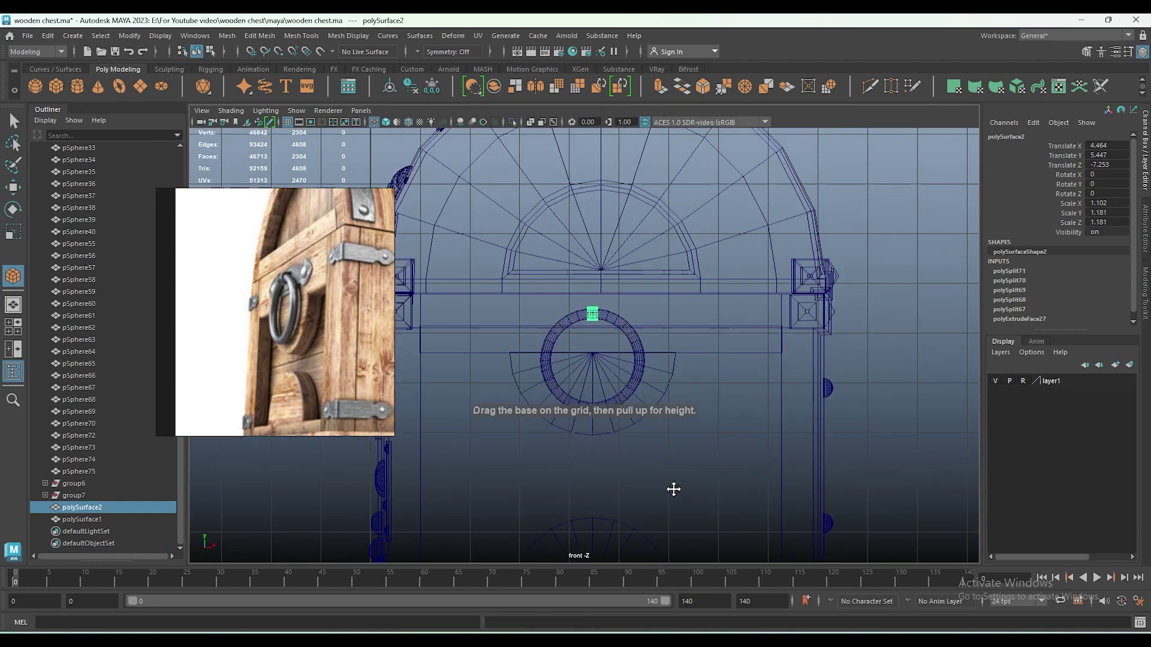
Draw a wide flat cube across the ring top and stretch it taller.
{"action": "scroll", "coordinate": [673, 489], "scroll_direction": "up", "scroll_amount": 5}
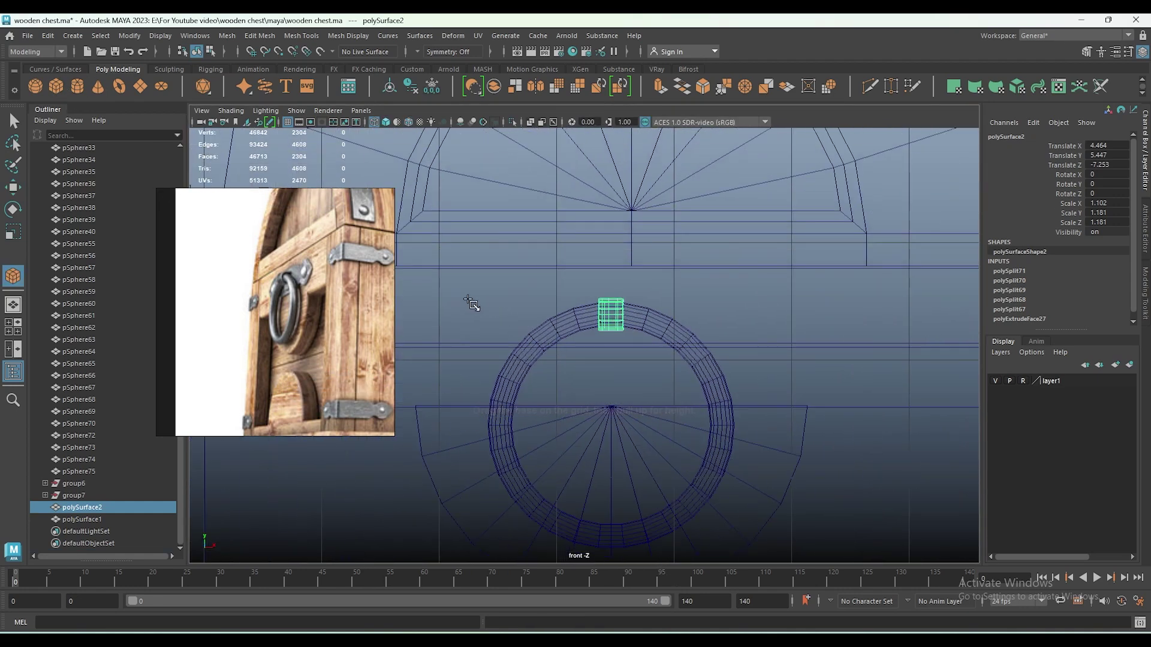
{"action": "left_click_drag", "start_coordinate": [450, 294], "coordinate": [795, 340]}
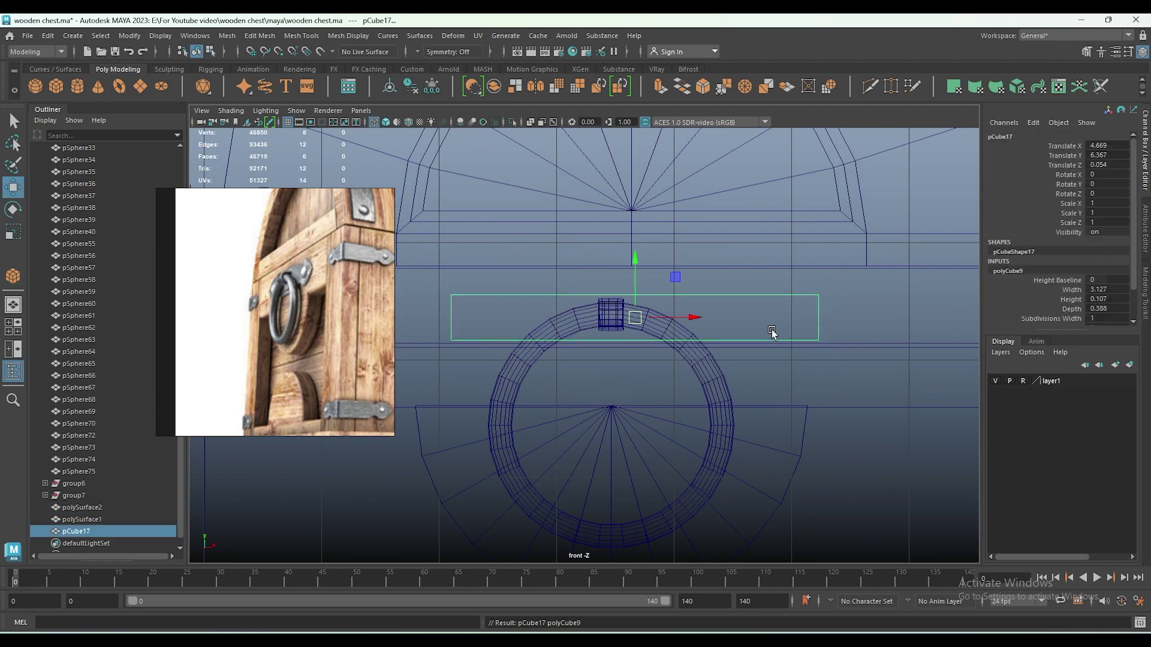
{"action": "key", "text": "r"}
{"action": "mouse_move", "coordinate": [727, 354]}
{"action": "middle_mouse_down"}
{"action": "mouse_move", "coordinate": [725, 308]}
{"action": "mouse_move", "coordinate": [672, 340]}
{"action": "mouse_move", "coordinate": [647, 331]}
{"action": "middle_mouse_up"}
{"action": "key", "text": "space"}
{"action": "key", "text": "w"}
{"action": "key", "text": "space"}
{"action": "key", "text": "space"}
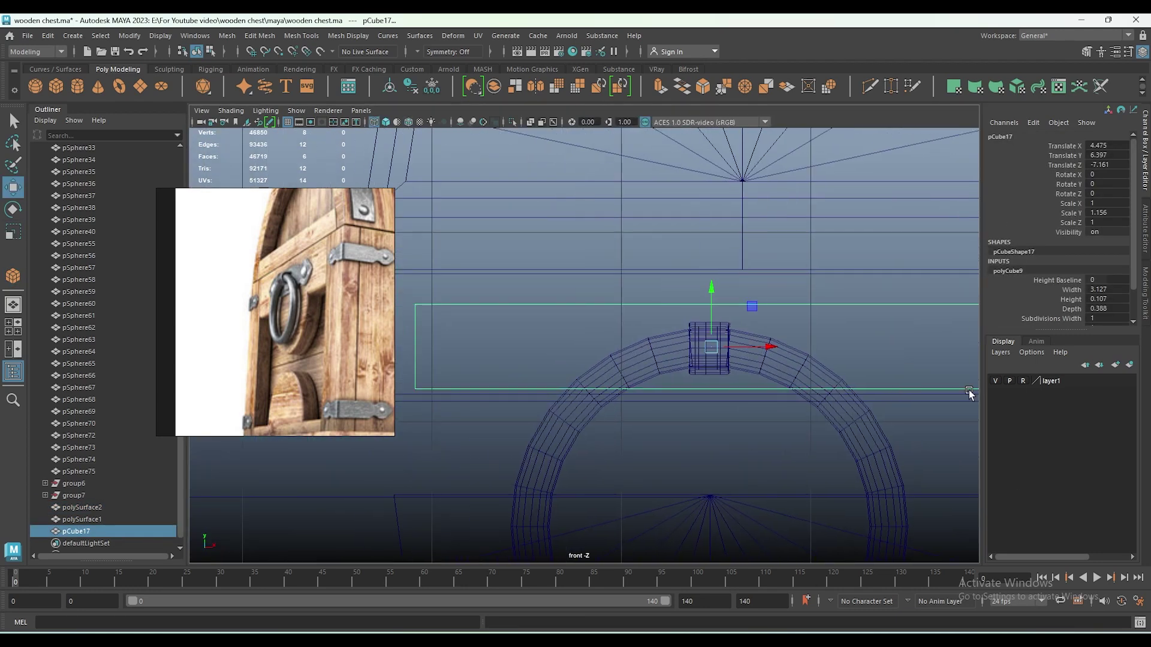
{"action": "scroll", "coordinate": [1046, 300], "scroll_direction": "down", "scroll_amount": 2}
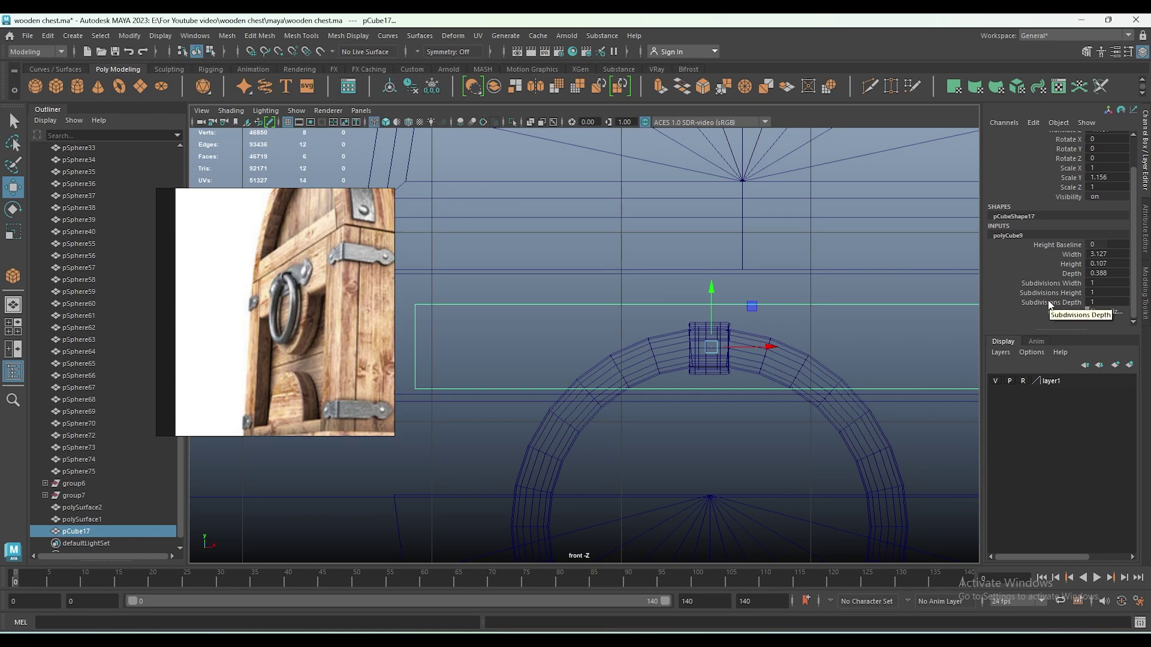
Raise the cube's depth subdivisions to 2.
{"action": "left_click", "coordinate": [1049, 303]}
{"action": "middle_click_drag", "start_coordinate": [923, 323], "coordinate": [944, 322]}
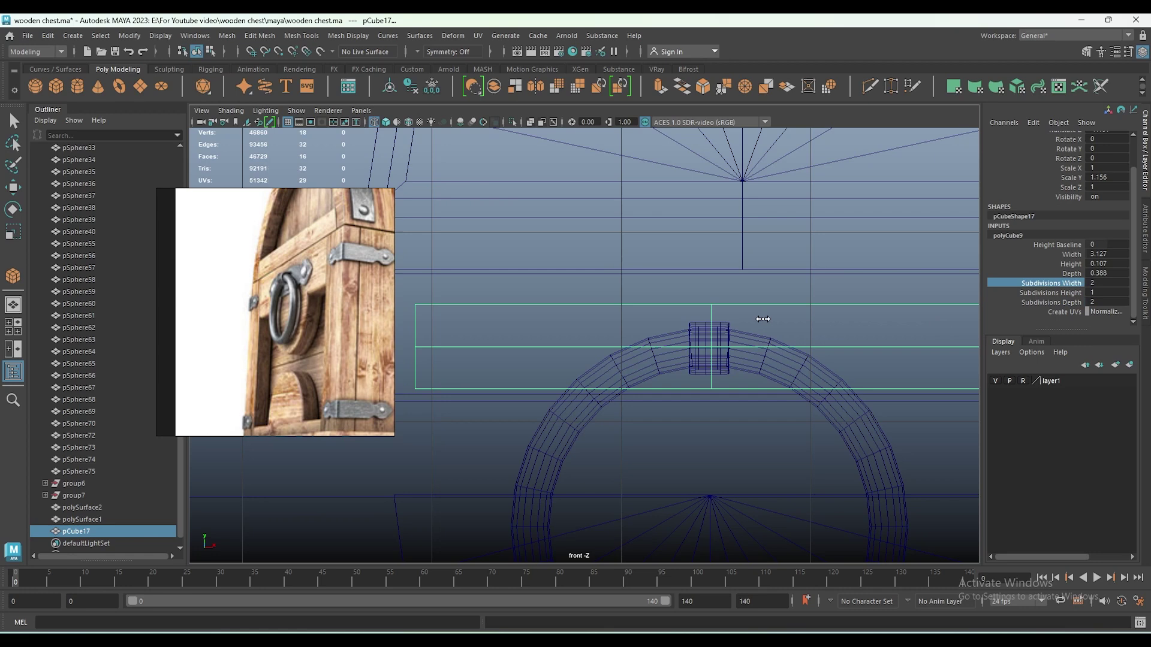
{"action": "scroll", "coordinate": [762, 319], "scroll_direction": "down", "scroll_amount": 2}
{"action": "middle_click_drag", "start_coordinate": [667, 387], "coordinate": [709, 399], "text": "alt"}
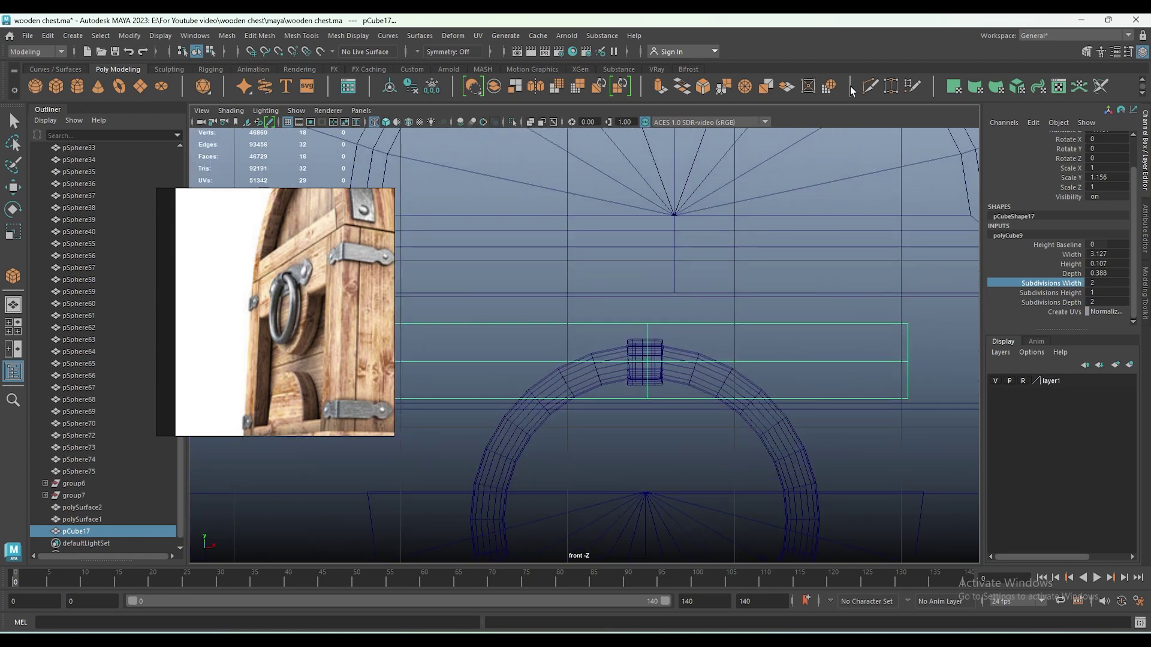
Cut several vertical edge loops across pCube17.
{"action": "left_click", "coordinate": [870, 86]}
{"action": "left_click", "coordinate": [908, 360]}
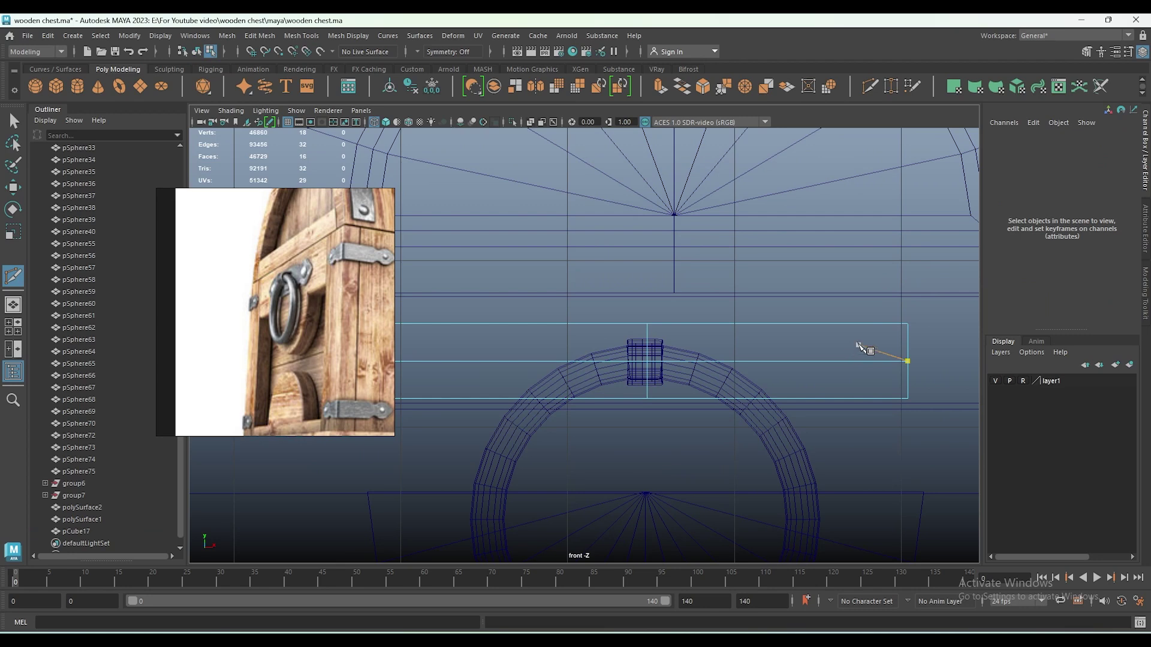
{"action": "left_click", "coordinate": [855, 323]}
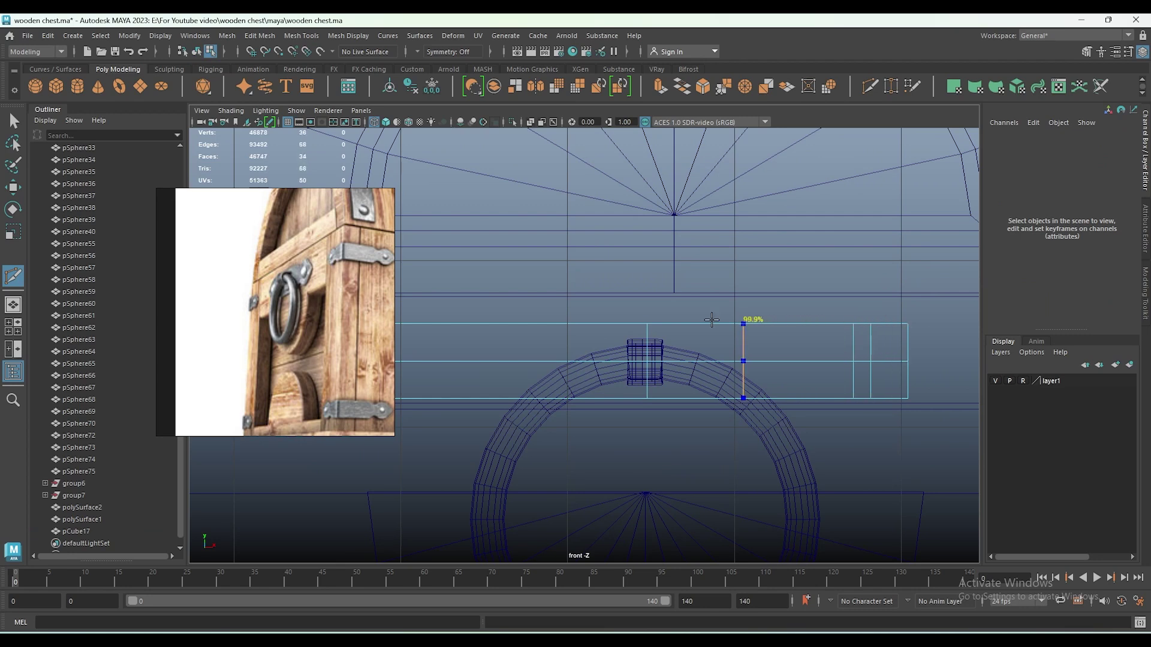
{"action": "left_click", "coordinate": [567, 324]}
{"action": "left_click", "coordinate": [537, 324]}
{"action": "middle_click_drag", "start_coordinate": [421, 328], "coordinate": [477, 328], "text": "alt"}
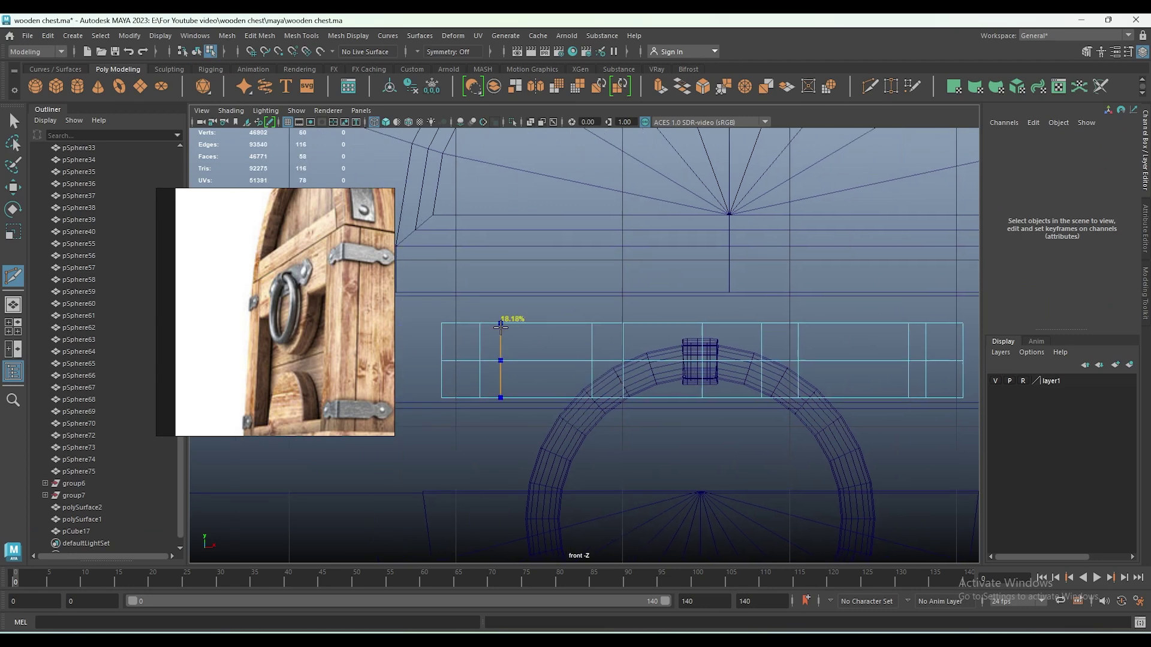
{"action": "left_click", "coordinate": [501, 325]}
{"action": "key", "text": "w"}
{"action": "middle_click_drag", "start_coordinate": [811, 478], "coordinate": [737, 380], "text": "alt"}
{"action": "middle_click_drag", "start_coordinate": [506, 279], "coordinate": [583, 360], "text": "alt"}
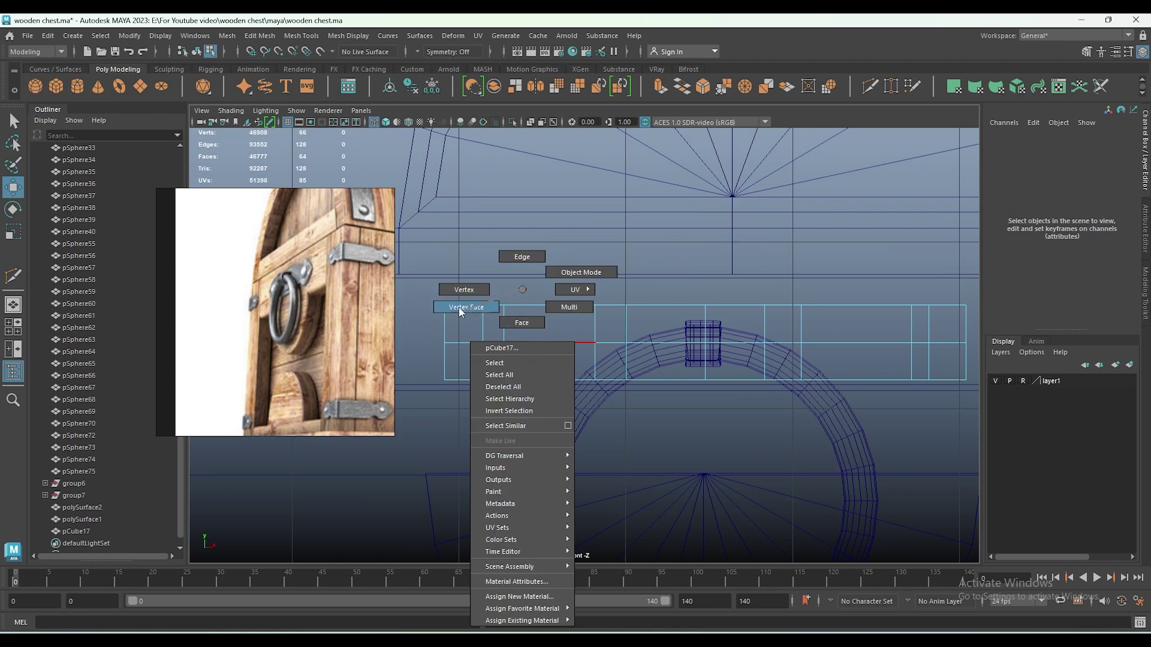
Scale the middle end vertices outward into pointed tips on both ends.
{"action": "right_click_drag", "start_coordinate": [521, 342], "coordinate": [452, 288]}
{"action": "middle_click_drag", "start_coordinate": [698, 397], "coordinate": [679, 405], "text": "alt"}
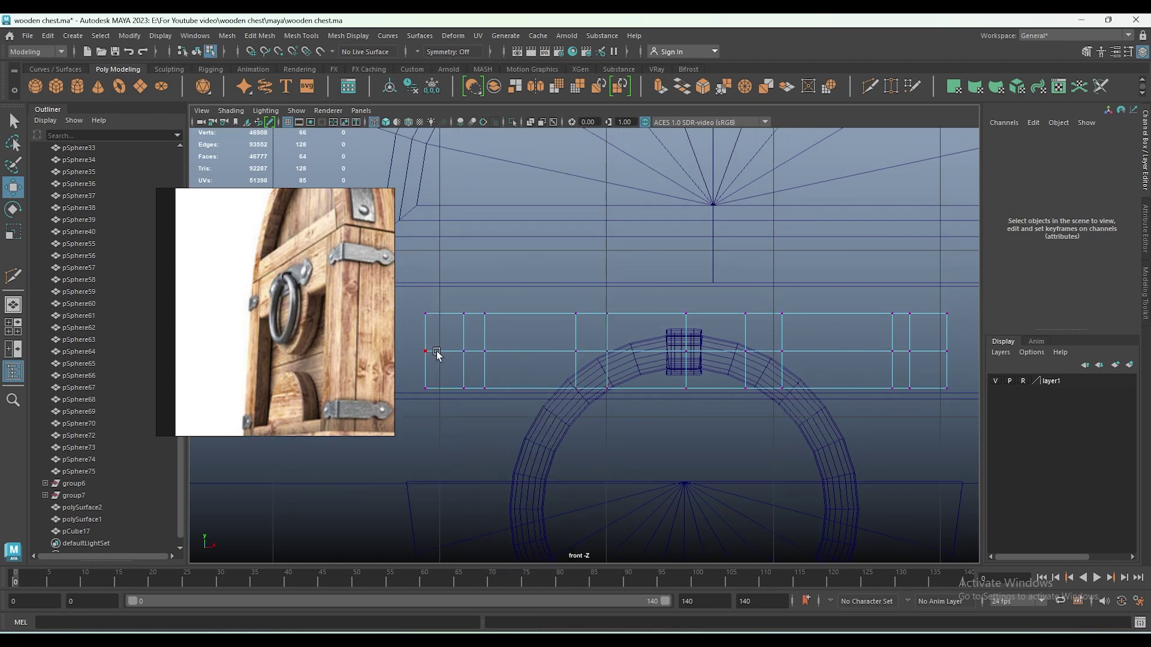
{"action": "left_click_drag", "start_coordinate": [453, 364], "coordinate": [455, 365]}
{"action": "left_click_drag", "start_coordinate": [932, 341], "coordinate": [953, 362], "text": "shift"}
{"action": "key", "text": "r"}
{"action": "left_click_drag", "start_coordinate": [739, 351], "coordinate": [764, 352]}
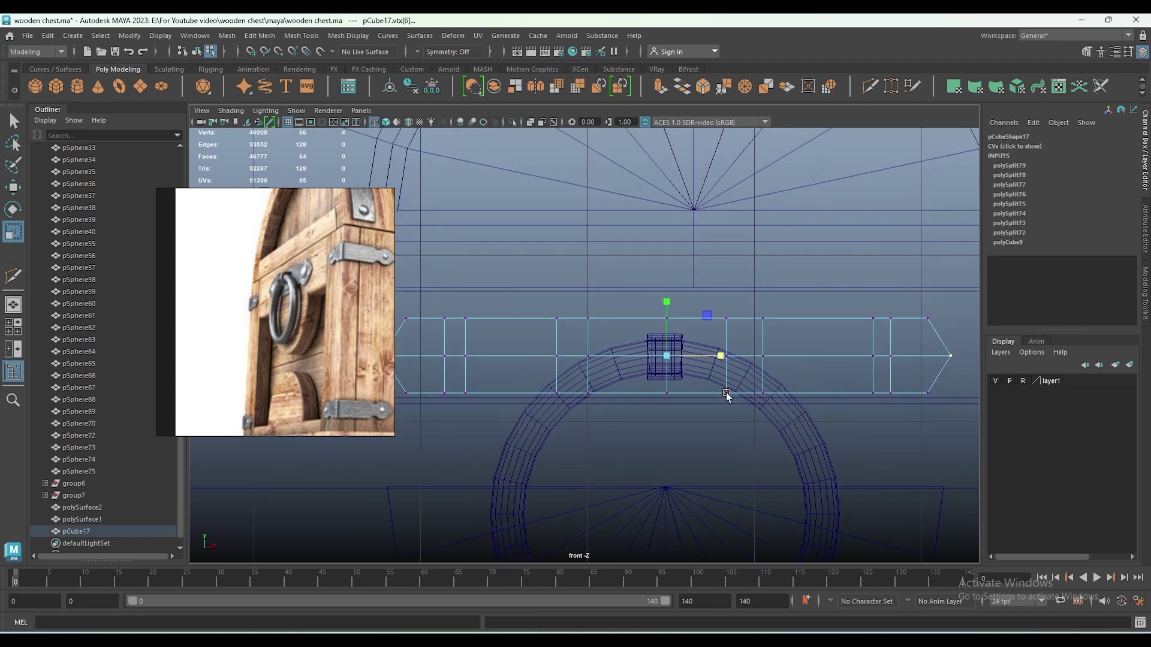
{"action": "middle_click_drag", "start_coordinate": [727, 390], "coordinate": [675, 387], "text": "alt"}
Flare the end vertex columns, heighten the centre column, and narrow the columns beside it.
{"action": "left_click_drag", "start_coordinate": [830, 295], "coordinate": [841, 383]}
{"action": "left_click_drag", "start_coordinate": [634, 294], "coordinate": [638, 313]}
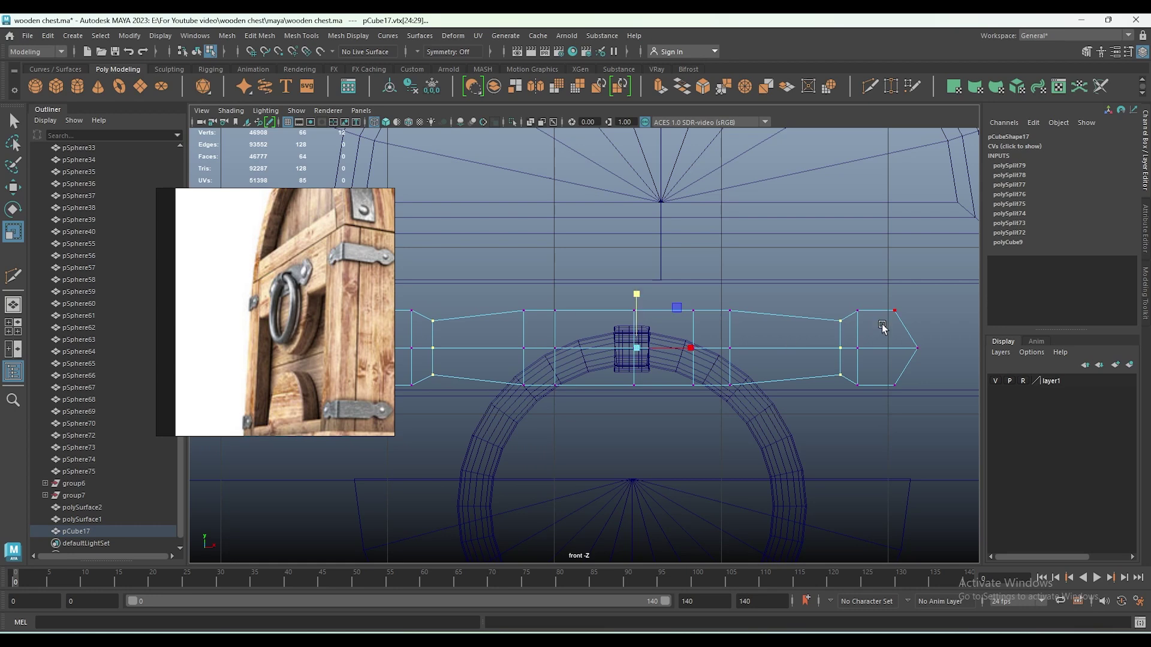
{"action": "left_click_drag", "start_coordinate": [846, 295], "coordinate": [869, 393]}
{"action": "left_click_drag", "start_coordinate": [443, 295], "coordinate": [404, 399], "text": "shift"}
{"action": "left_click_drag", "start_coordinate": [636, 294], "coordinate": [634, 275]}
{"action": "left_click_drag", "start_coordinate": [536, 296], "coordinate": [512, 396]}
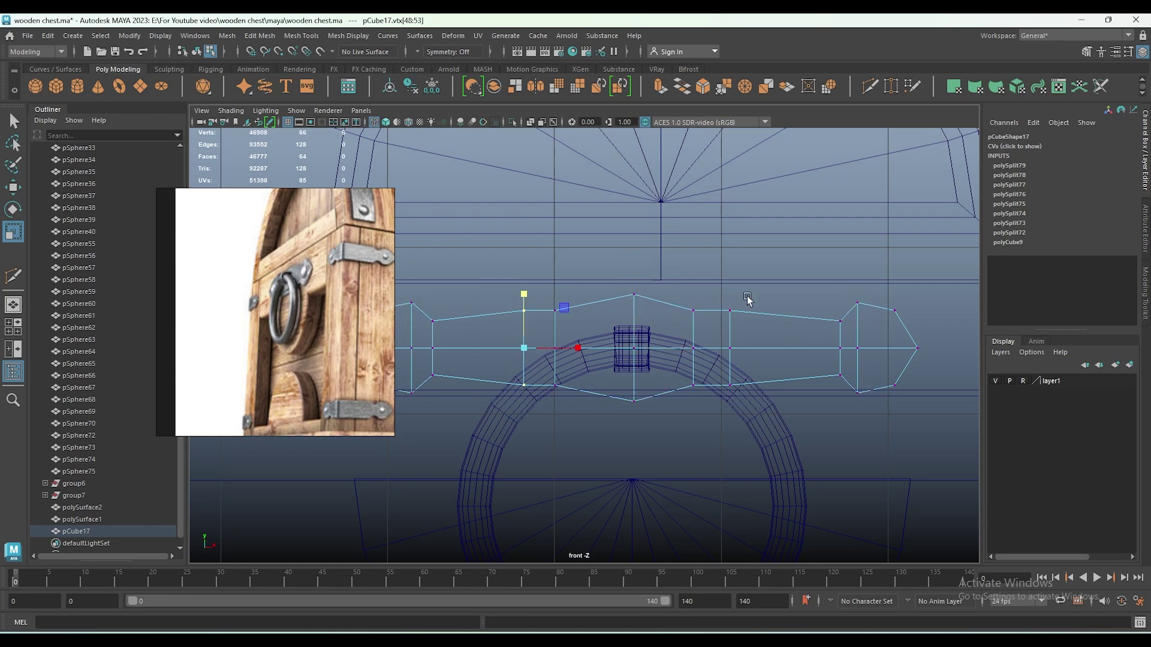
{"action": "left_click_drag", "start_coordinate": [748, 300], "coordinate": [717, 396], "text": "shift"}
{"action": "left_click_drag", "start_coordinate": [628, 294], "coordinate": [628, 318]}
Toggle the smooth mesh preview off and back on to check the plate.
{"action": "key", "text": "1"}
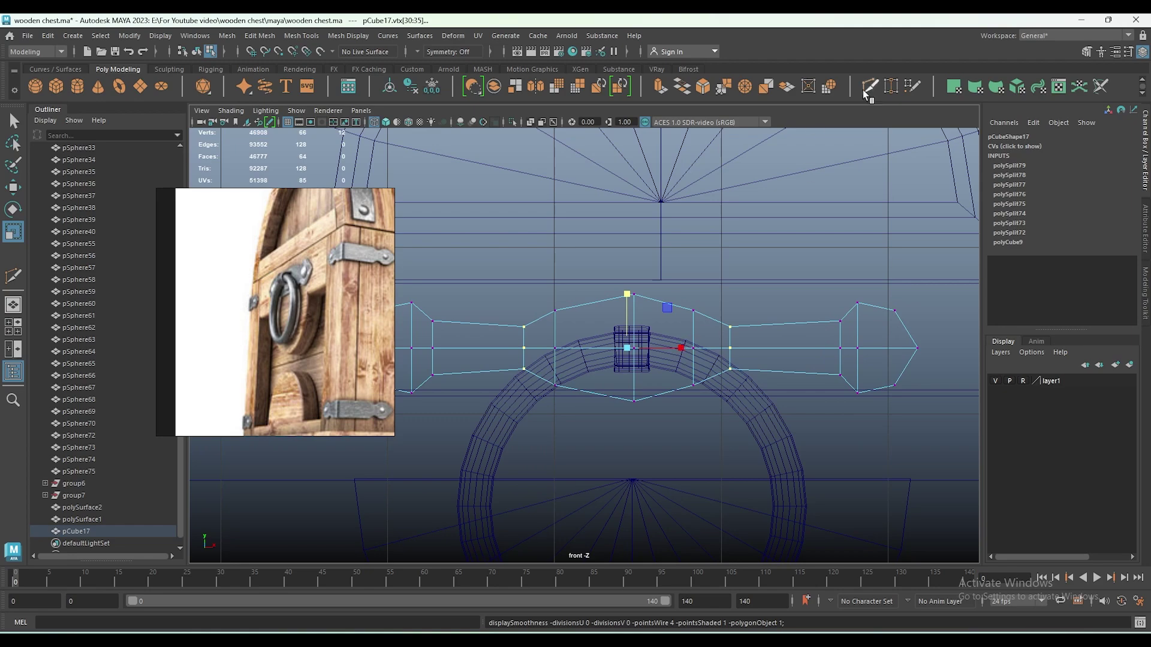
{"action": "left_click", "coordinate": [868, 90]}
{"action": "key", "text": "3"}
{"action": "middle_click_drag", "start_coordinate": [539, 377], "coordinate": [732, 399], "text": "alt"}
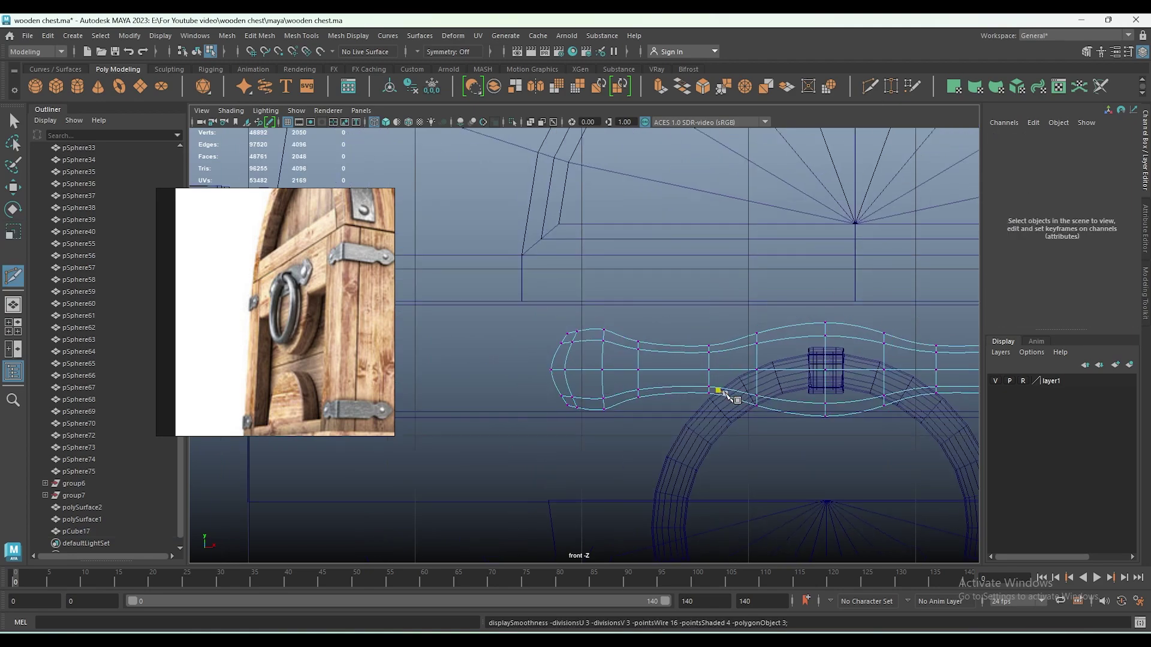
Add an edge loop near the plate's tip and select the tip vertex.
{"action": "scroll", "coordinate": [731, 399], "scroll_direction": "down", "scroll_amount": 3}
{"action": "key", "text": "5"}
{"action": "left_click_drag", "start_coordinate": [731, 399], "coordinate": [796, 398], "text": "alt"}
{"action": "scroll", "coordinate": [872, 396], "scroll_direction": "up", "scroll_amount": 3}
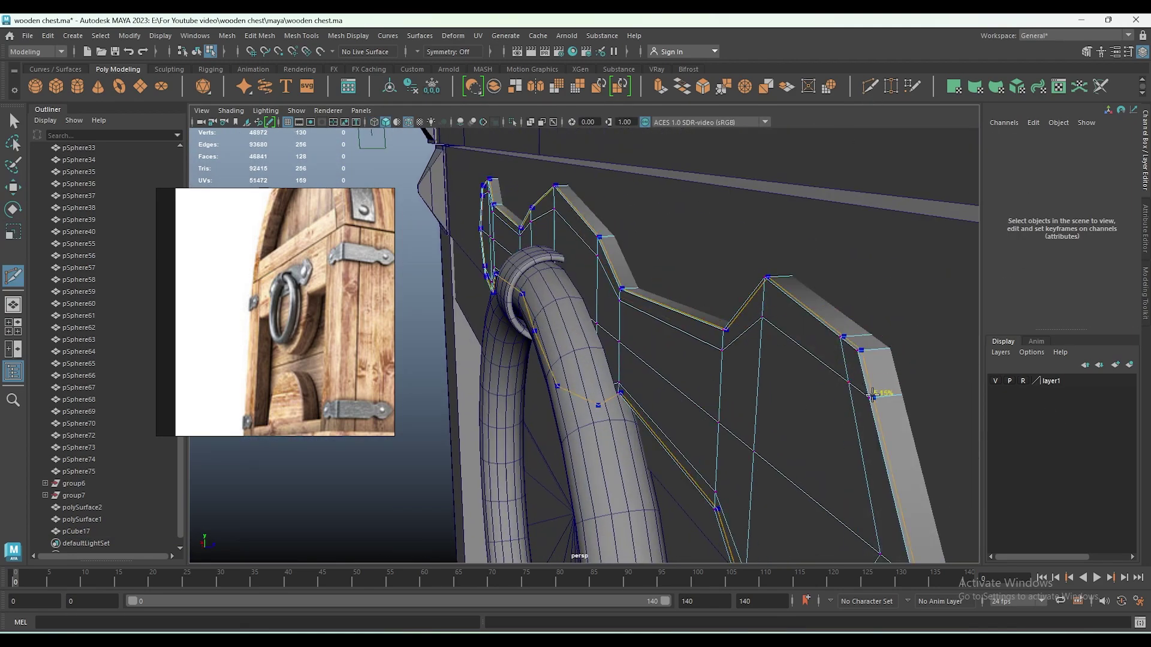
{"action": "left_click", "coordinate": [872, 395], "text": "ctrl"}
{"action": "left_click_drag", "start_coordinate": [872, 395], "coordinate": [785, 404], "text": "alt"}
{"action": "key", "text": "4"}
{"action": "key", "text": "w"}
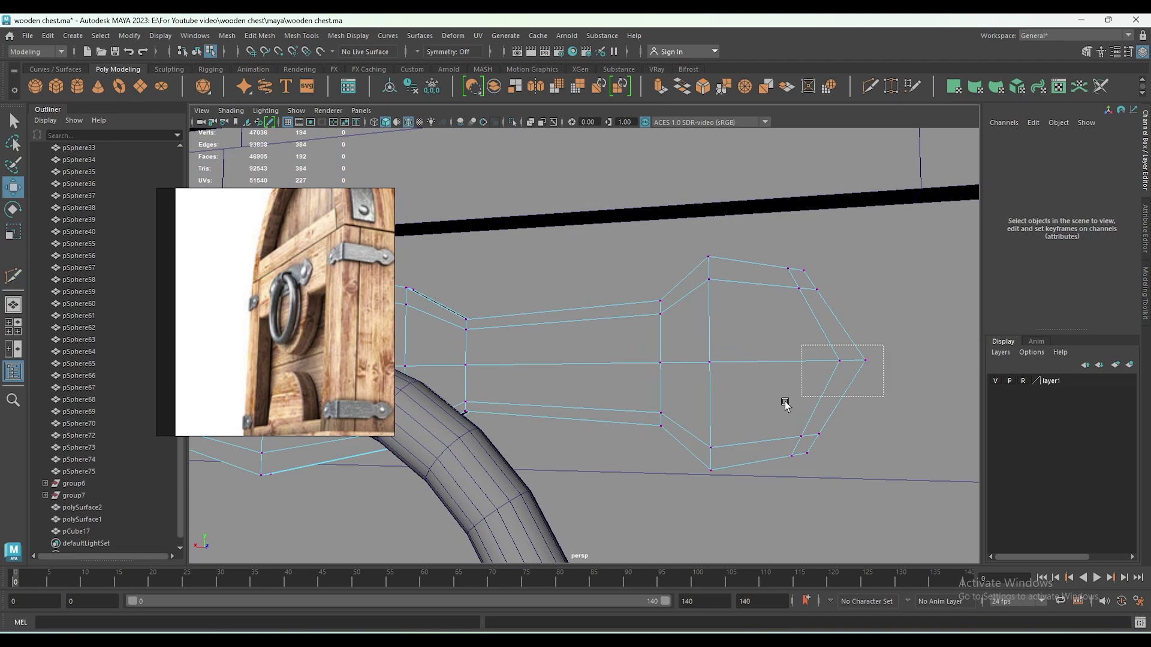
{"action": "left_click_drag", "start_coordinate": [883, 345], "coordinate": [802, 396]}
Lower pCube17 slightly against the panel.
{"action": "scroll", "coordinate": [791, 420], "scroll_direction": "down", "scroll_amount": 3}
{"action": "middle_click_drag", "start_coordinate": [791, 419], "coordinate": [749, 384], "text": "alt"}
{"action": "scroll", "coordinate": [741, 372], "scroll_direction": "up", "scroll_amount": 2}
{"action": "key", "text": "r"}
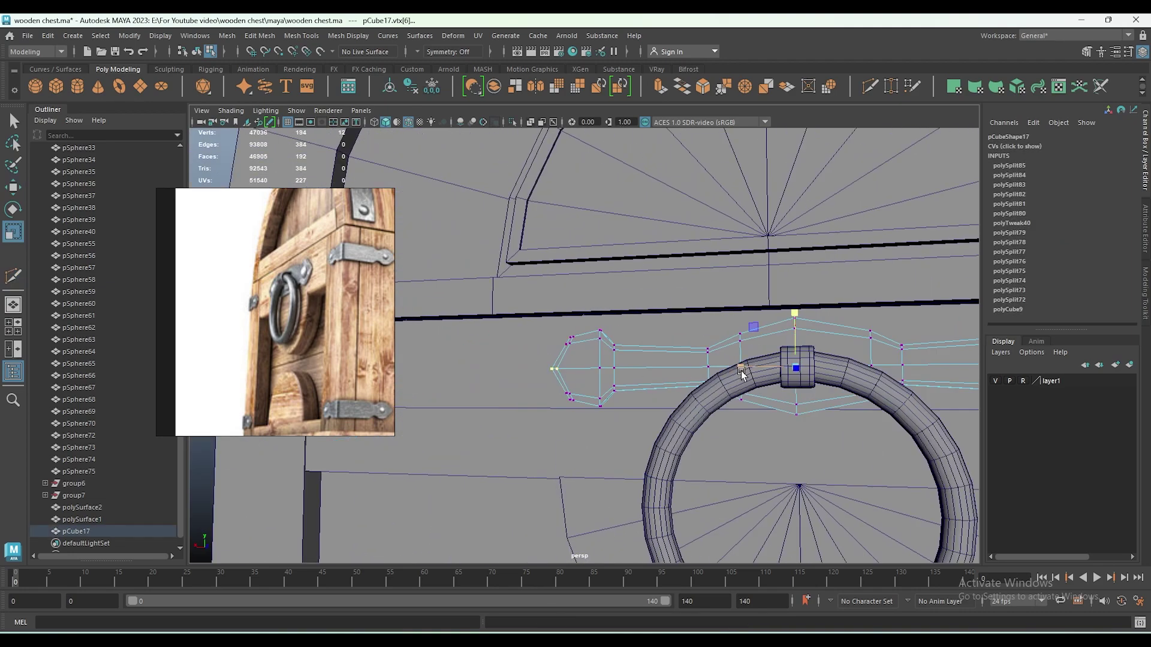
{"action": "scroll", "coordinate": [741, 373], "scroll_direction": "down", "scroll_amount": 3}
{"action": "right_click_drag", "start_coordinate": [623, 327], "coordinate": [636, 312]}
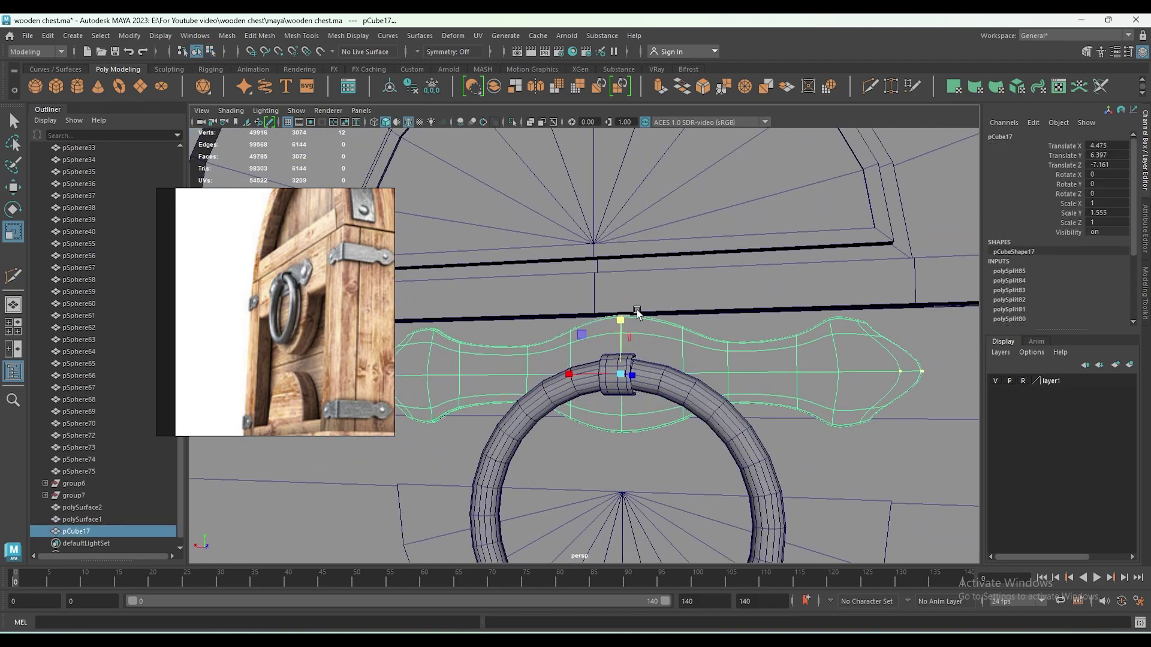
{"action": "key", "text": "w"}
{"action": "mouse_move", "coordinate": [637, 312]}
{"action": "left_mouse_down"}
{"action": "mouse_move", "coordinate": [663, 453]}
{"action": "mouse_move", "coordinate": [761, 444]}
{"action": "mouse_move", "coordinate": [735, 436]}
{"action": "left_mouse_up"}
Nudge the ring's Translate Z so it sits closer to the panel.
{"action": "left_click", "coordinate": [587, 395]}
{"action": "scroll", "coordinate": [591, 376], "scroll_direction": "up", "scroll_amount": 3}
{"action": "scroll", "coordinate": [649, 400], "scroll_direction": "up", "scroll_amount": 2}
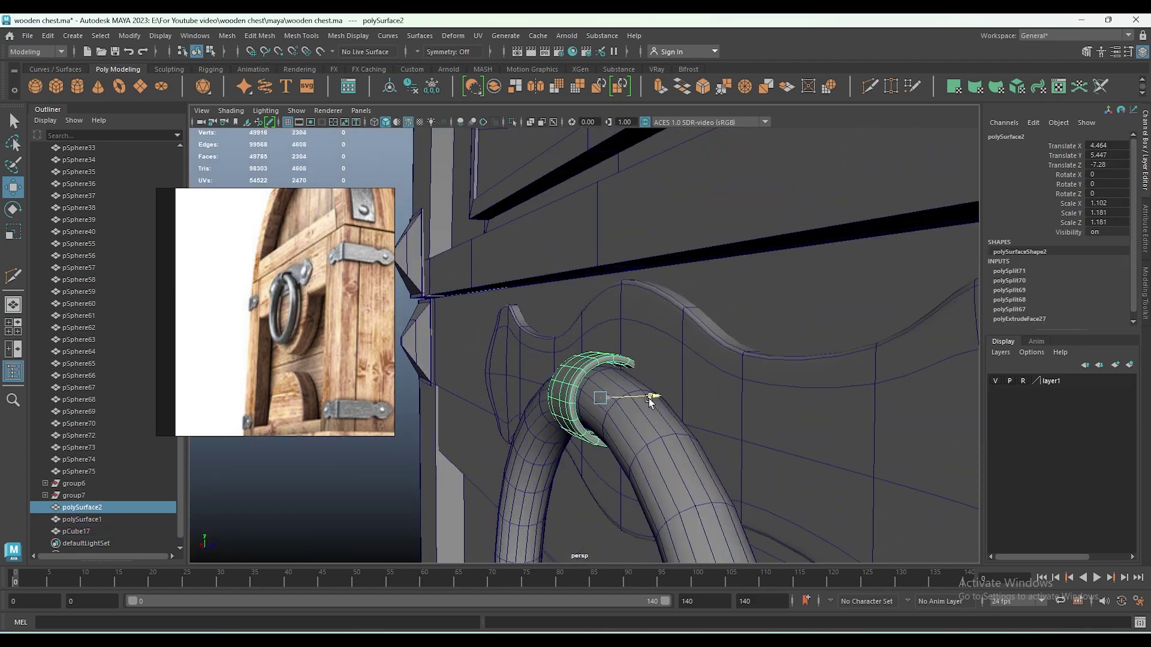
{"action": "scroll", "coordinate": [649, 400], "scroll_direction": "down", "scroll_amount": 3}
{"action": "left_click_drag", "start_coordinate": [742, 323], "coordinate": [639, 427], "text": "alt"}
{"action": "left_click", "coordinate": [636, 426]}
{"action": "left_click_drag", "start_coordinate": [639, 426], "coordinate": [657, 465], "text": "alt"}
{"action": "scroll", "coordinate": [657, 465], "scroll_direction": "down", "scroll_amount": 3}
{"action": "scroll", "coordinate": [714, 392], "scroll_direction": "up", "scroll_amount": 3}
{"action": "scroll", "coordinate": [724, 377], "scroll_direction": "up", "scroll_amount": 2}
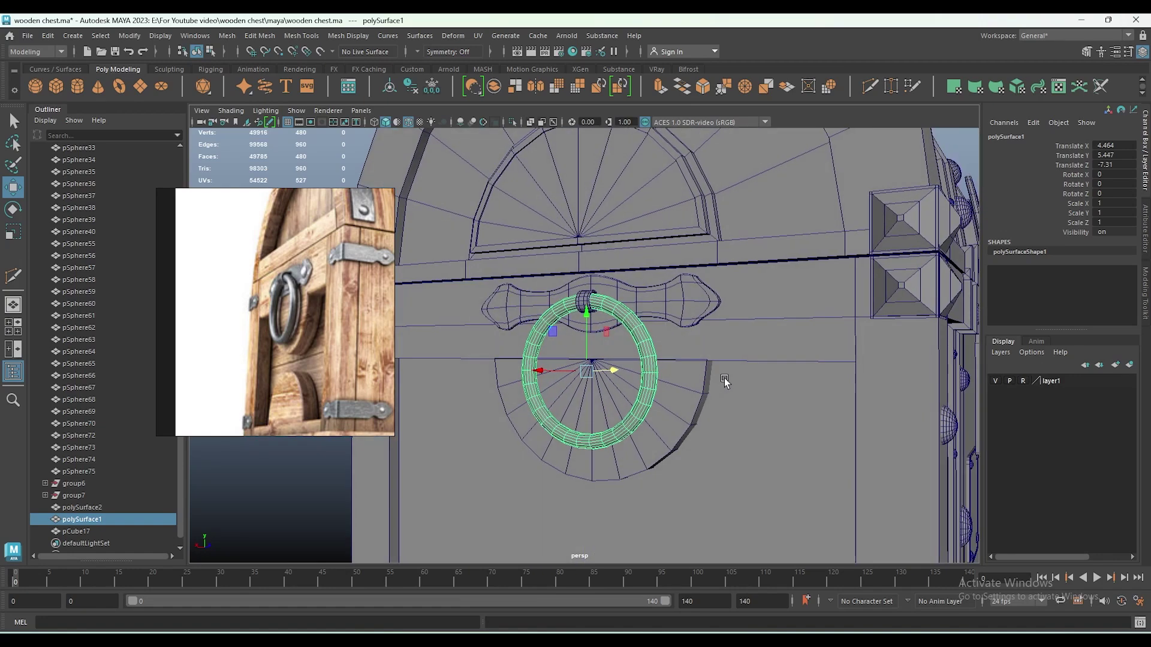
{"action": "scroll", "coordinate": [760, 384], "scroll_direction": "down", "scroll_amount": 2}
{"action": "scroll", "coordinate": [847, 390], "scroll_direction": "down", "scroll_amount": 1}
{"action": "mouse_move", "coordinate": [847, 391]}
{"action": "left_mouse_down", "text": "alt"}
{"action": "mouse_move", "coordinate": [673, 385]}
{"action": "mouse_move", "coordinate": [788, 394]}
{"action": "left_mouse_up", "text": "alt"}
{"action": "scroll", "coordinate": [729, 383], "scroll_direction": "up", "scroll_amount": 3}
Create a poly sphere rivet (radius 0.091, 20 subdivisions) in the front view.
{"action": "key", "text": "space"}
{"action": "key", "text": "space"}
{"action": "key", "text": "y"}
Seat the sphere on the plate's end and flatten it to Z scale 0.697.
{"action": "key", "text": "space"}
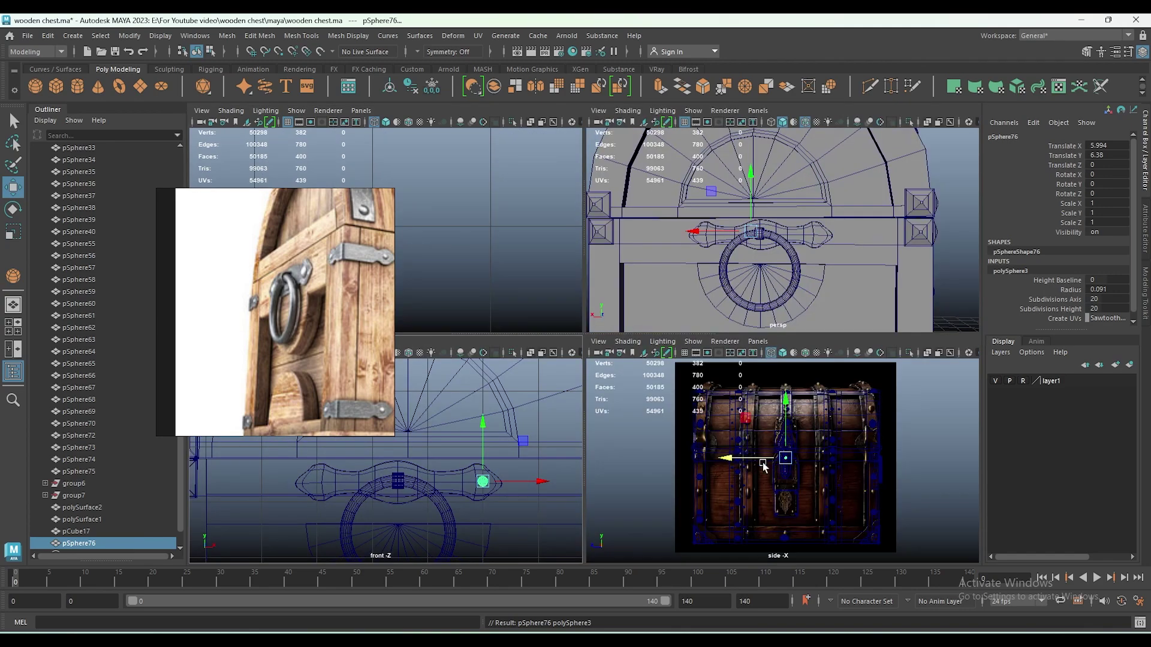
{"action": "key", "text": "space"}
{"action": "scroll", "coordinate": [873, 432], "scroll_direction": "up", "scroll_amount": 3}
{"action": "middle_click_drag", "start_coordinate": [809, 391], "coordinate": [766, 391]}
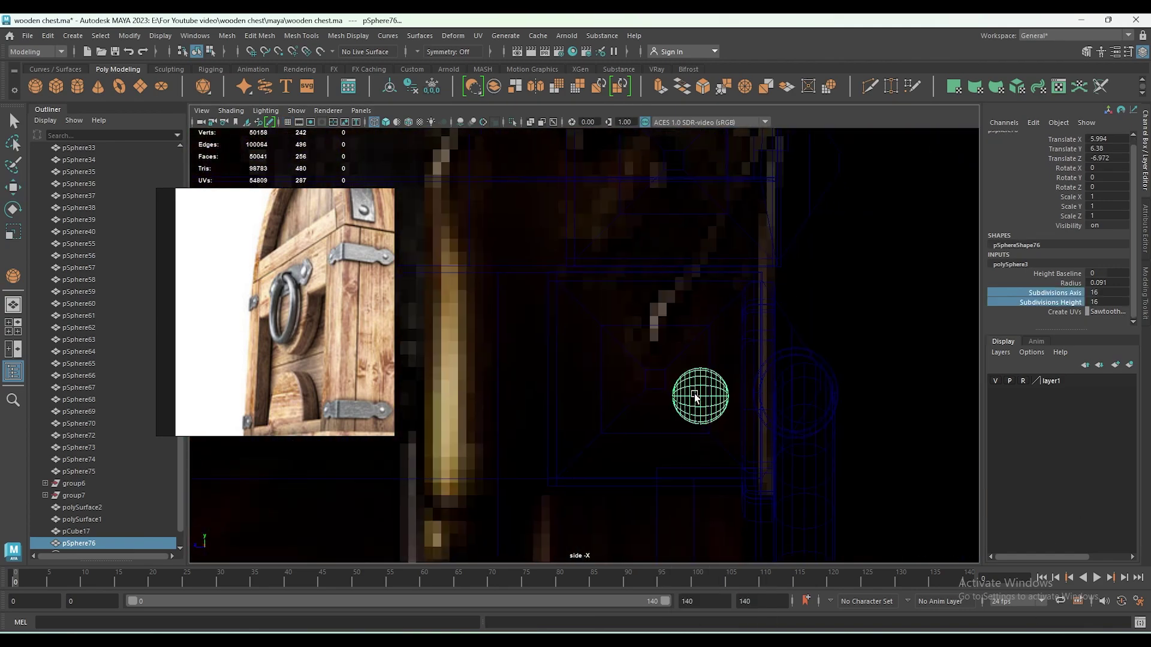
{"action": "key", "text": "w"}
{"action": "right_click_drag", "start_coordinate": [718, 290], "coordinate": [730, 388]}
{"action": "key", "text": "space"}
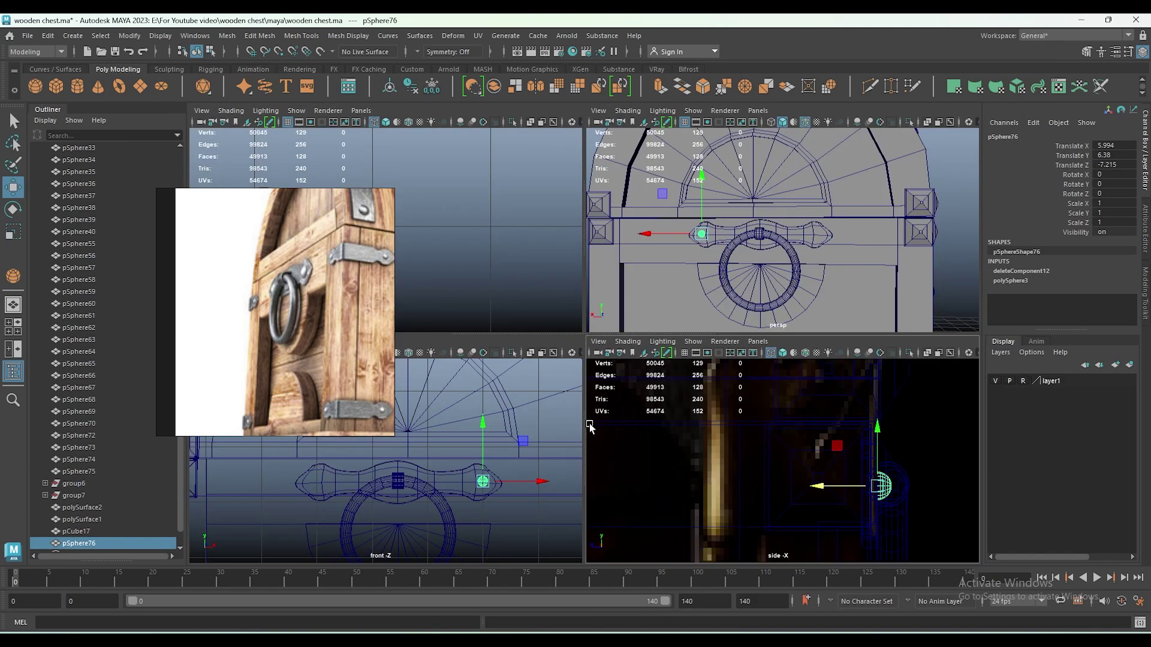
{"action": "key", "text": "space"}
{"action": "key", "text": "r"}
{"action": "scroll", "coordinate": [782, 446], "scroll_direction": "up", "scroll_amount": 3}
{"action": "scroll", "coordinate": [782, 447], "scroll_direction": "down", "scroll_amount": 1}
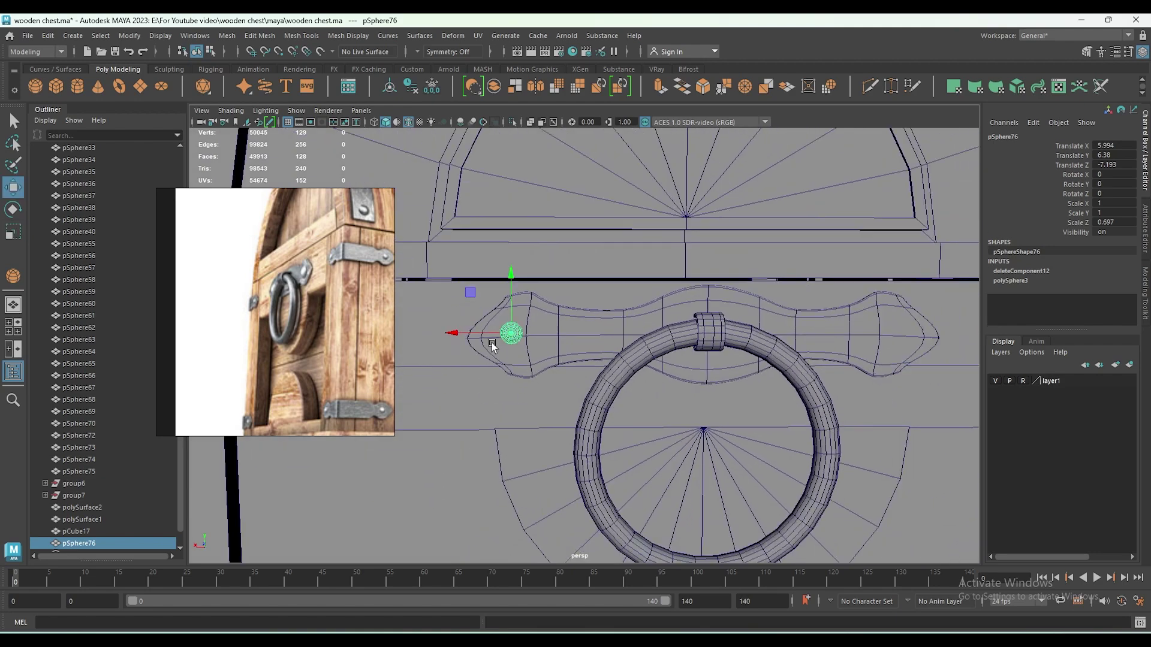
Duplicate the rivet to the plate's right end and scale both rivets to 1.285.
{"action": "key", "text": "ctrl+d"}
{"action": "key", "text": "w"}
{"action": "left_click_drag", "start_coordinate": [452, 371], "coordinate": [837, 370]}
{"action": "left_click", "coordinate": [511, 334], "text": "shift"}
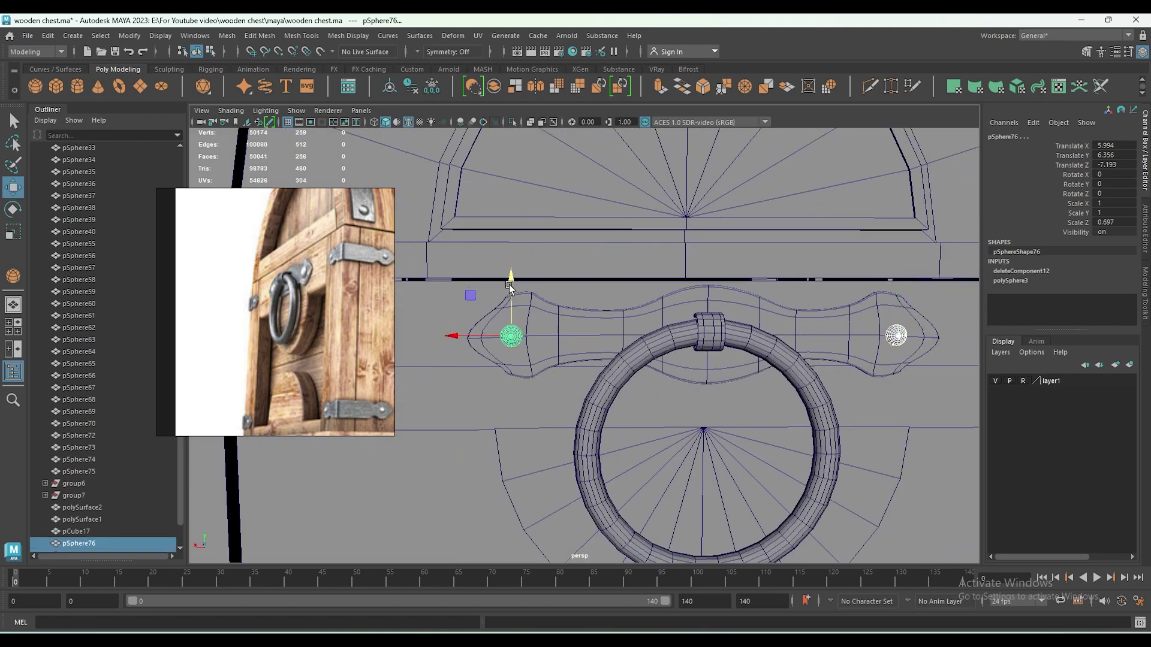
{"action": "key", "text": "r"}
{"action": "left_click_drag", "start_coordinate": [469, 295], "coordinate": [457, 282]}
{"action": "key", "text": "w"}
{"action": "scroll", "coordinate": [629, 405], "scroll_direction": "down", "scroll_amount": 5}
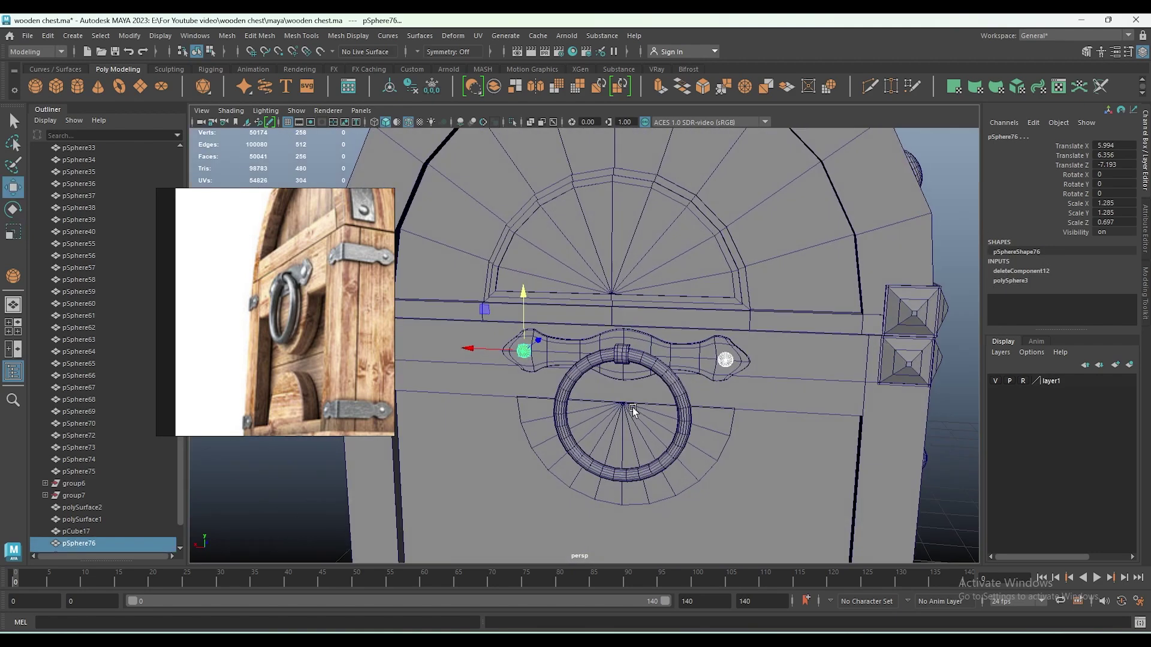
{"action": "left_click_drag", "start_coordinate": [630, 405], "coordinate": [739, 417], "text": "alt"}
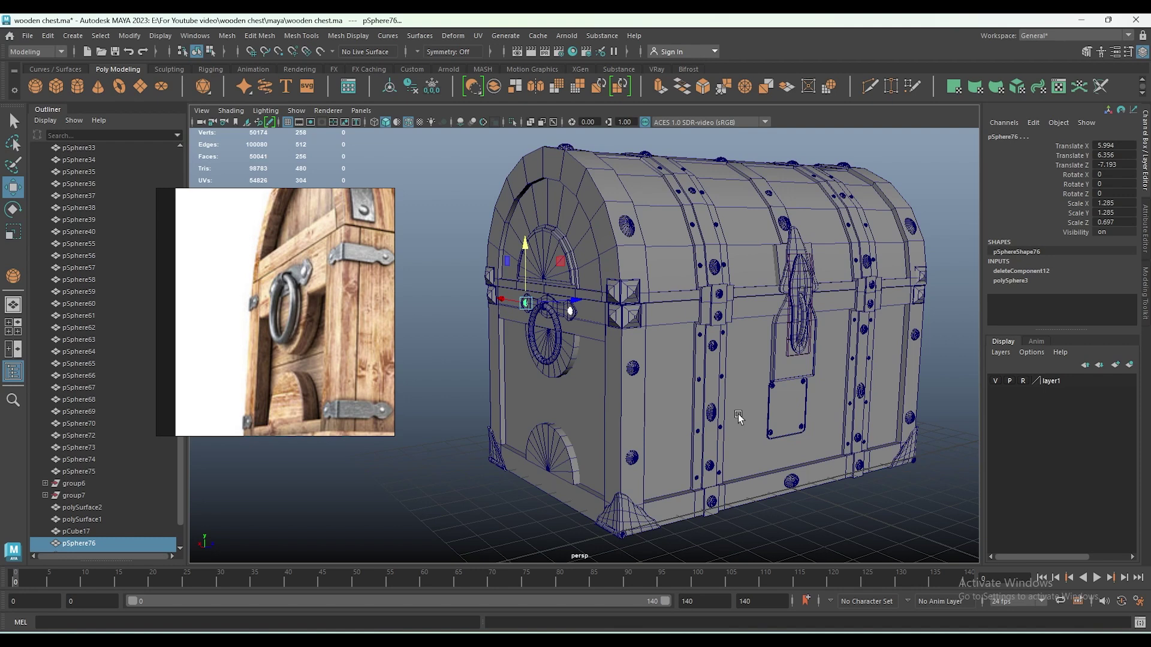